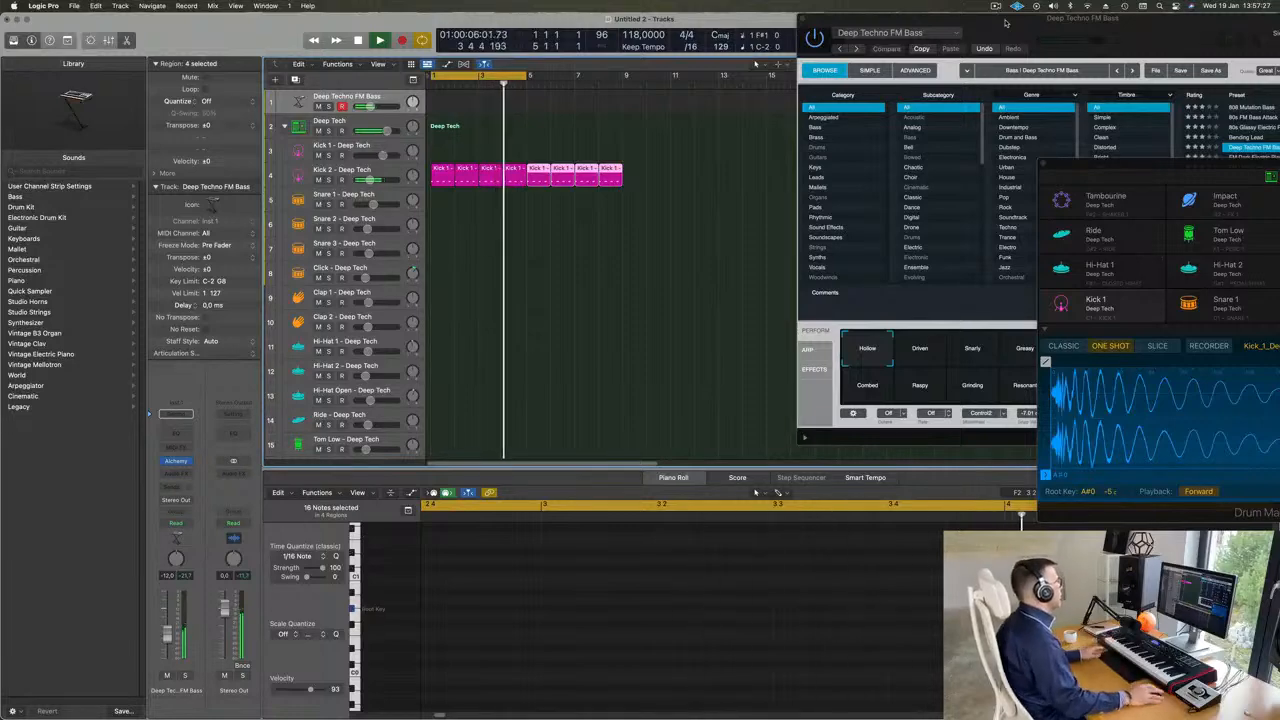
- Copy the first Kick 2 region to bar 1 of the Snare 1 track and raise the pitch of its four notes
{"action": "left_click", "coordinate": [443, 176]}
{"action": "left_click_drag", "start_coordinate": [442, 210], "coordinate": [470, 176]}
{"action": "left_click", "coordinate": [443, 195]}
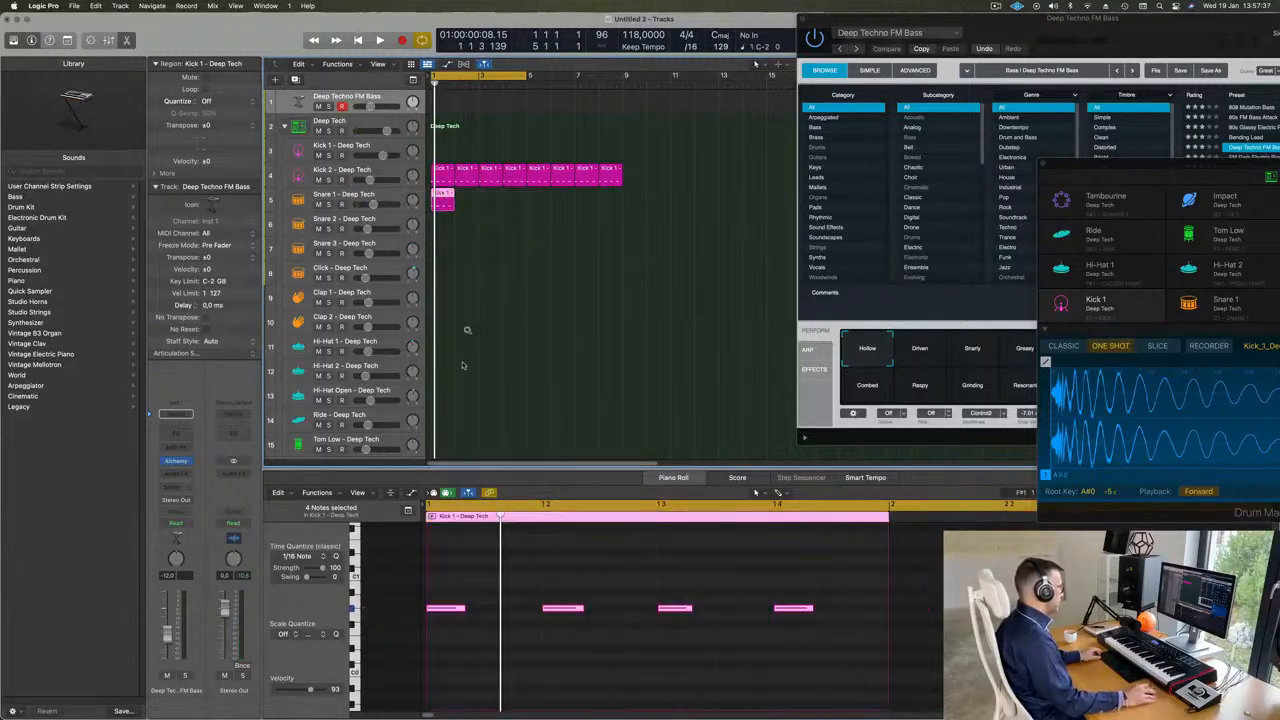
{"action": "left_click_drag", "start_coordinate": [458, 594], "coordinate": [869, 649]}
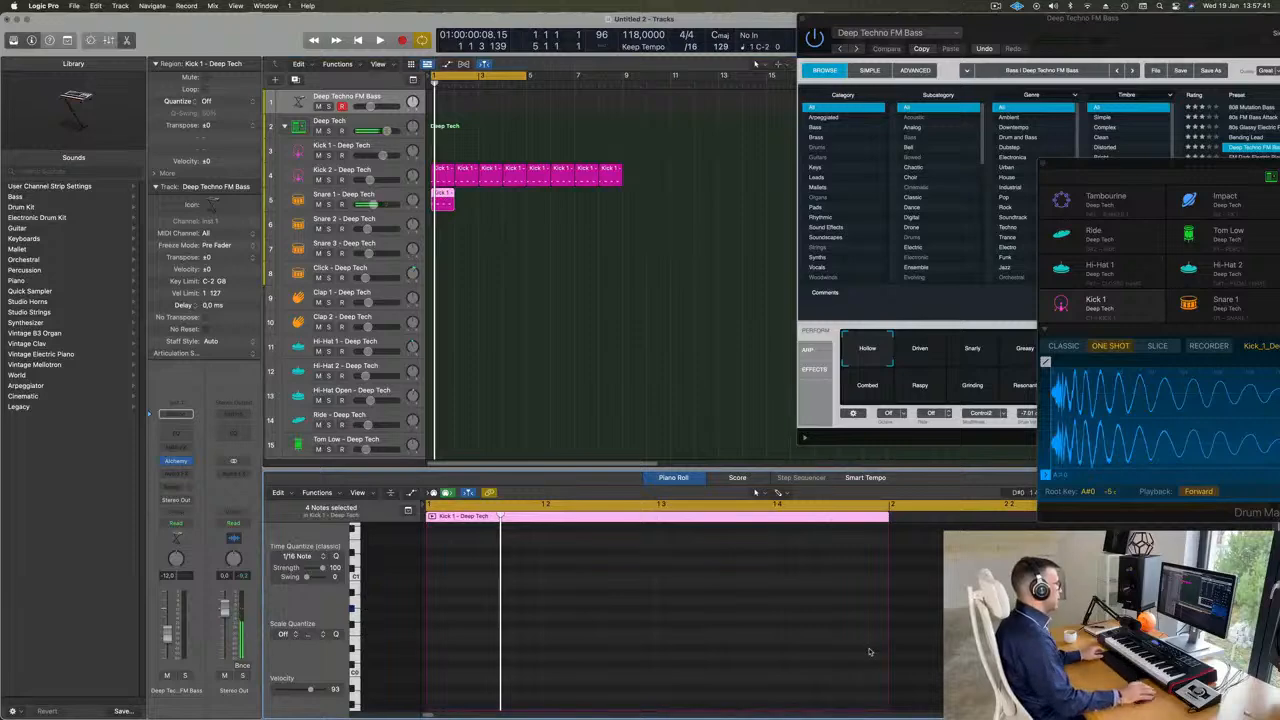
{"action": "scroll", "coordinate": [800, 648], "scroll_direction": "up", "scroll_amount": 2}
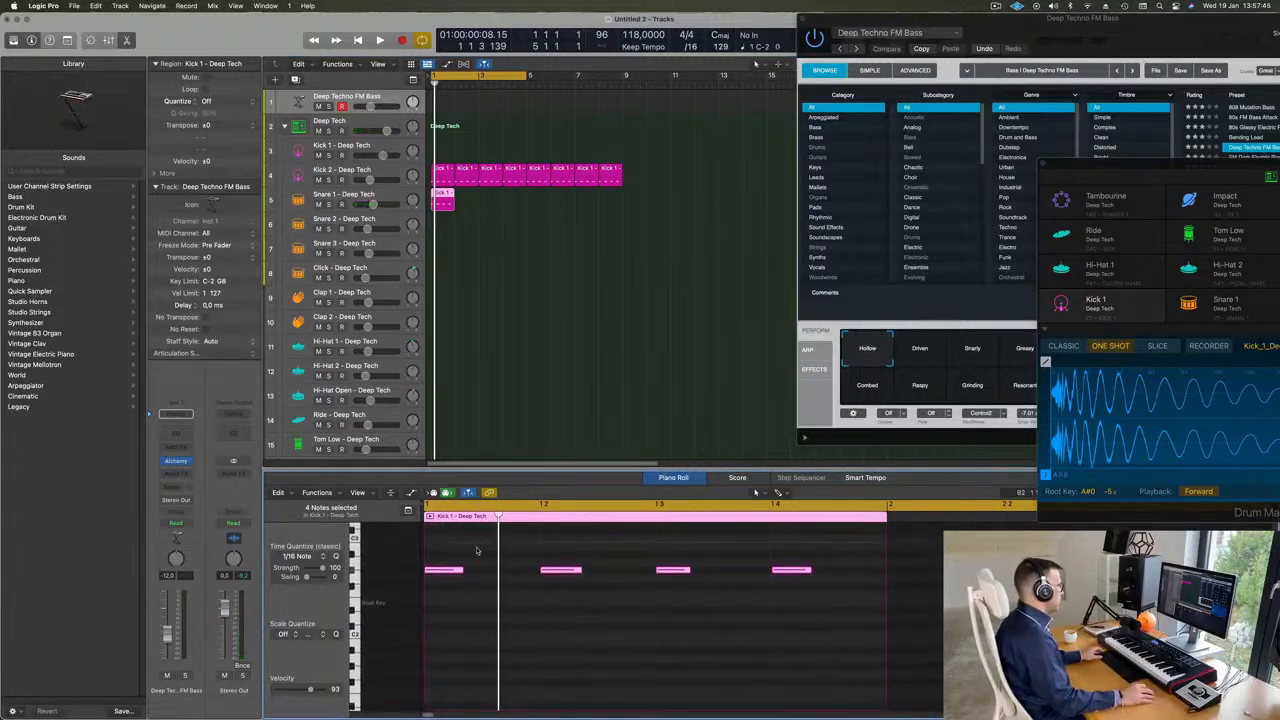
- Delete the notes on beats 1 and 3 of the Snare 1 region and lower the remaining two notes in pitch during playback
{"action": "left_click_drag", "start_coordinate": [477, 550], "coordinate": [450, 576]}
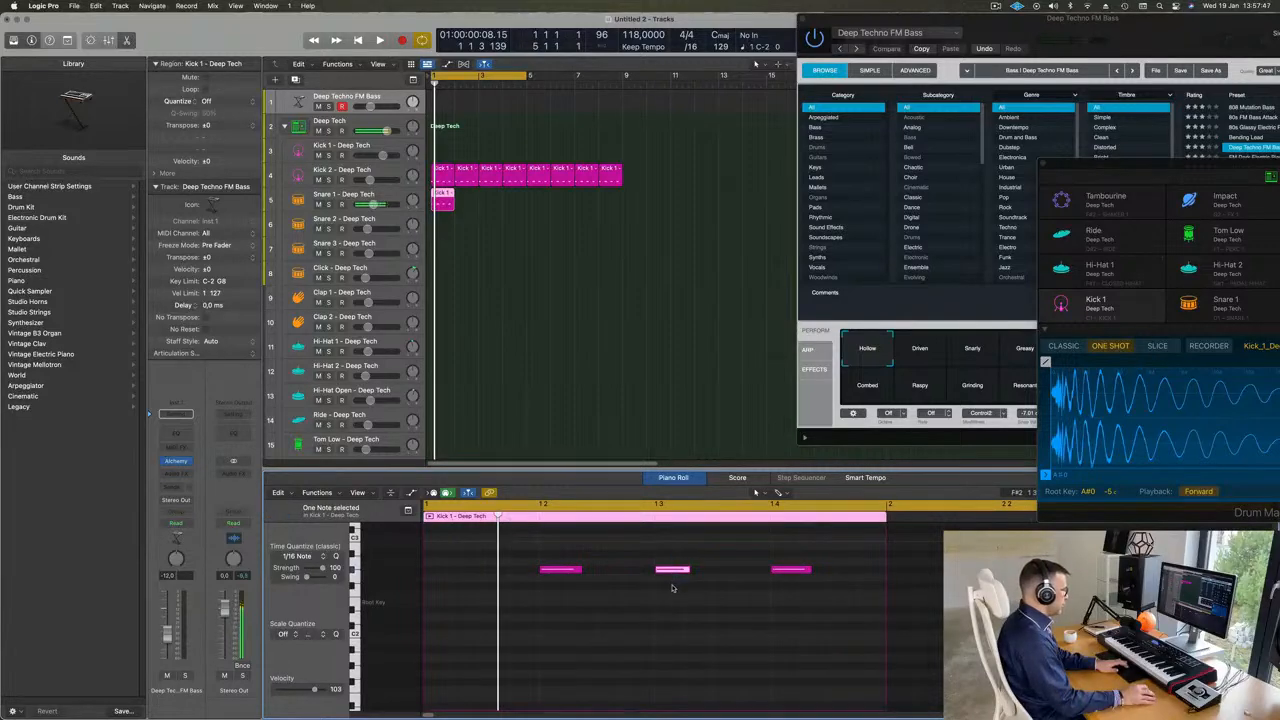
{"action": "key", "text": "Delete"}
{"action": "left_click_drag", "start_coordinate": [554, 541], "coordinate": [960, 641]}
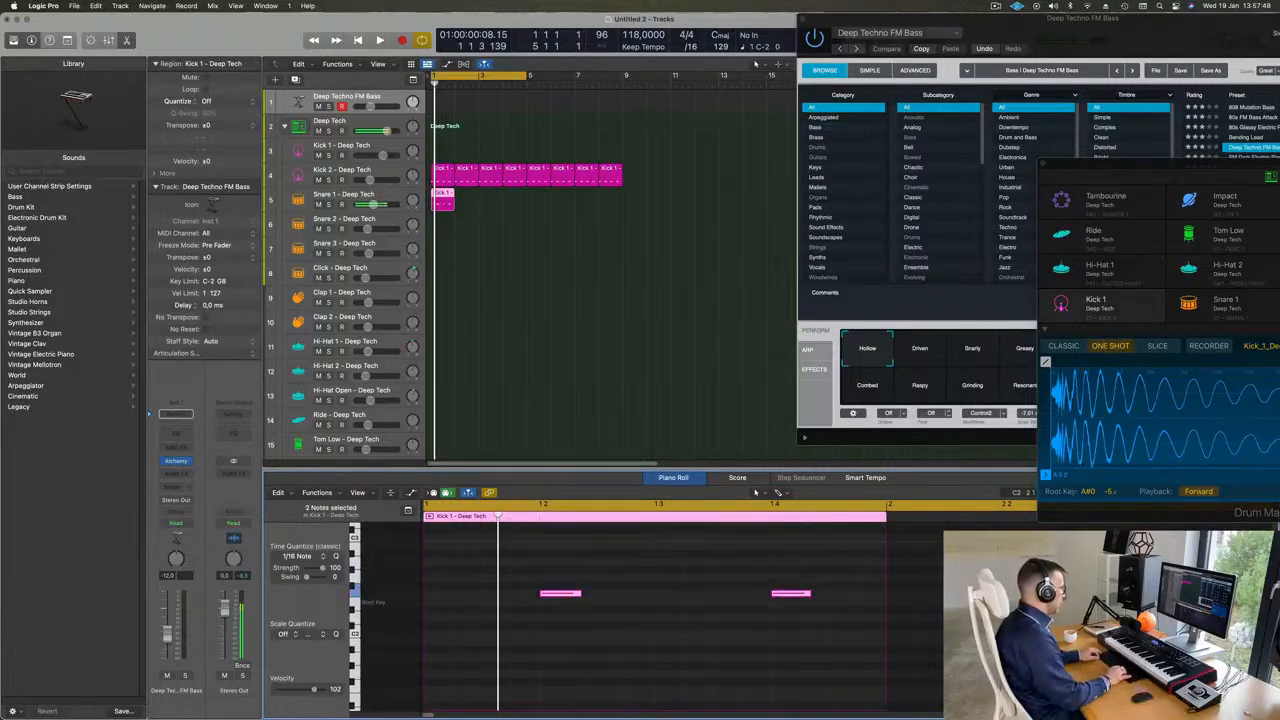
{"action": "key", "text": "space"}
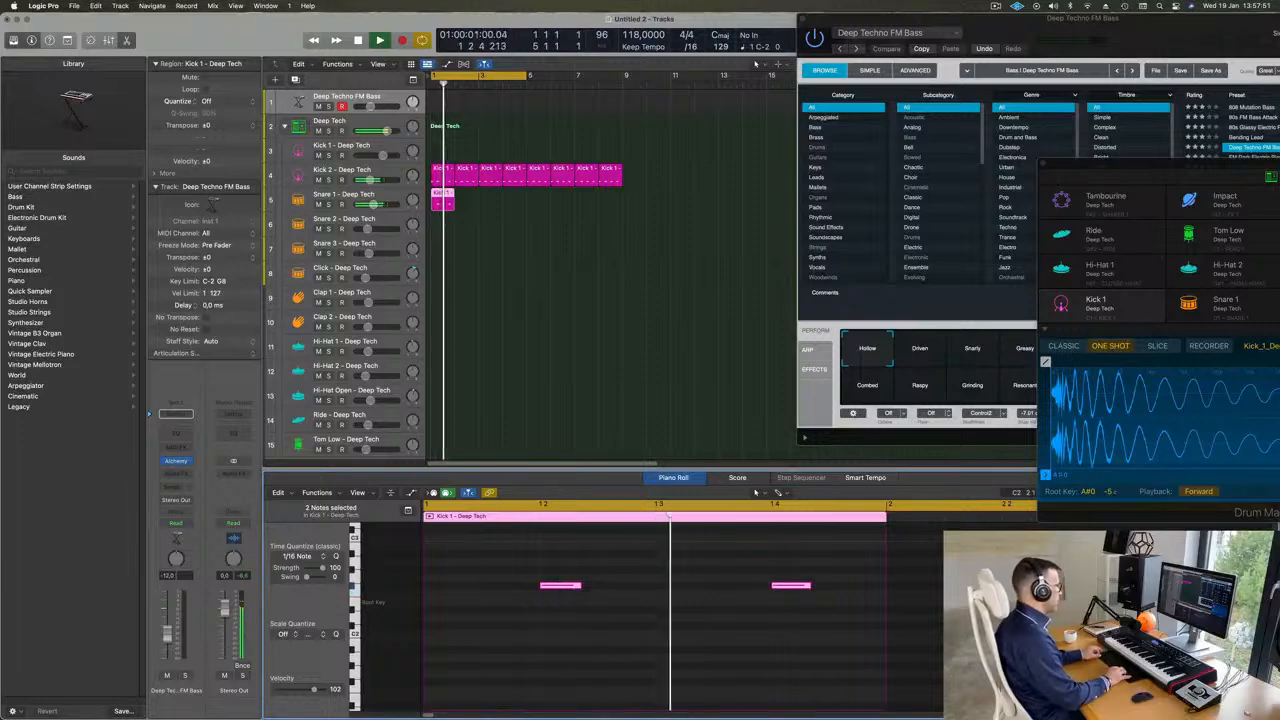
{"action": "key", "text": "alt+Down"}
{"action": "key", "text": "alt+Down"}
{"action": "key", "text": "alt+Down"}
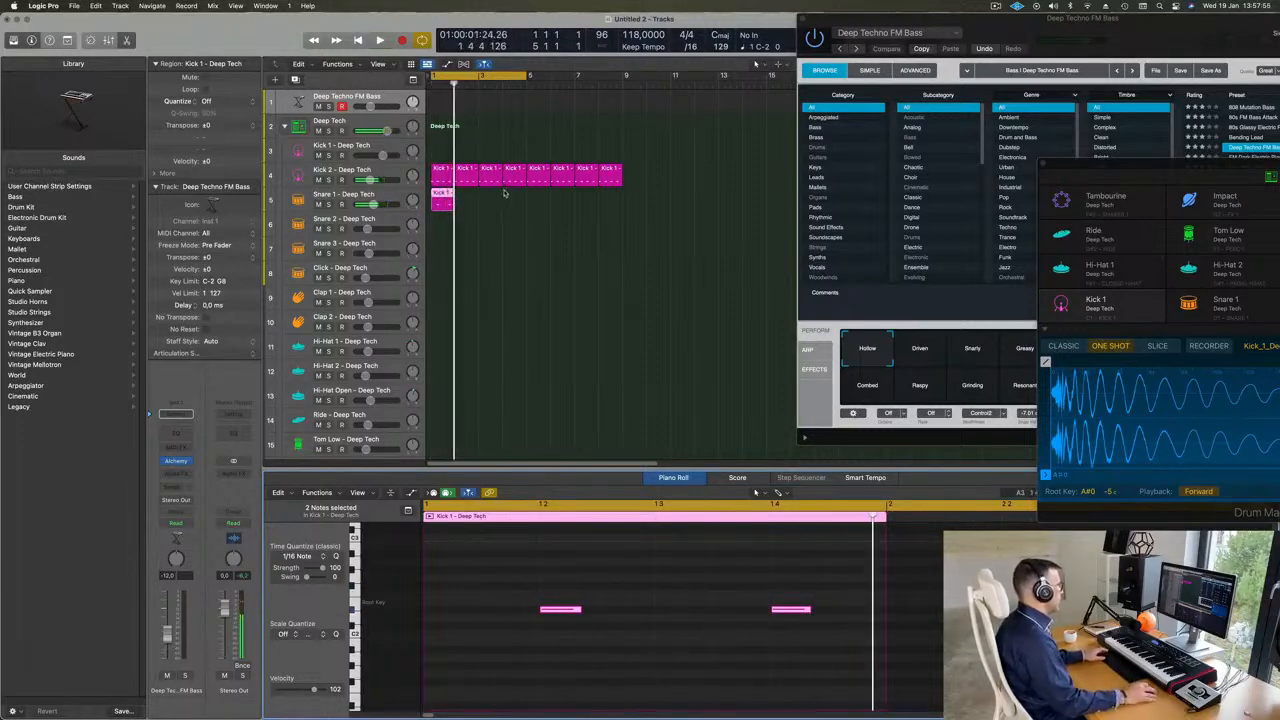
- Repeat the one-bar Snare 1 region up to bar 9 and play the kick and snare pattern
{"action": "left_click", "coordinate": [457, 205]}
{"action": "left_click", "coordinate": [438, 206]}
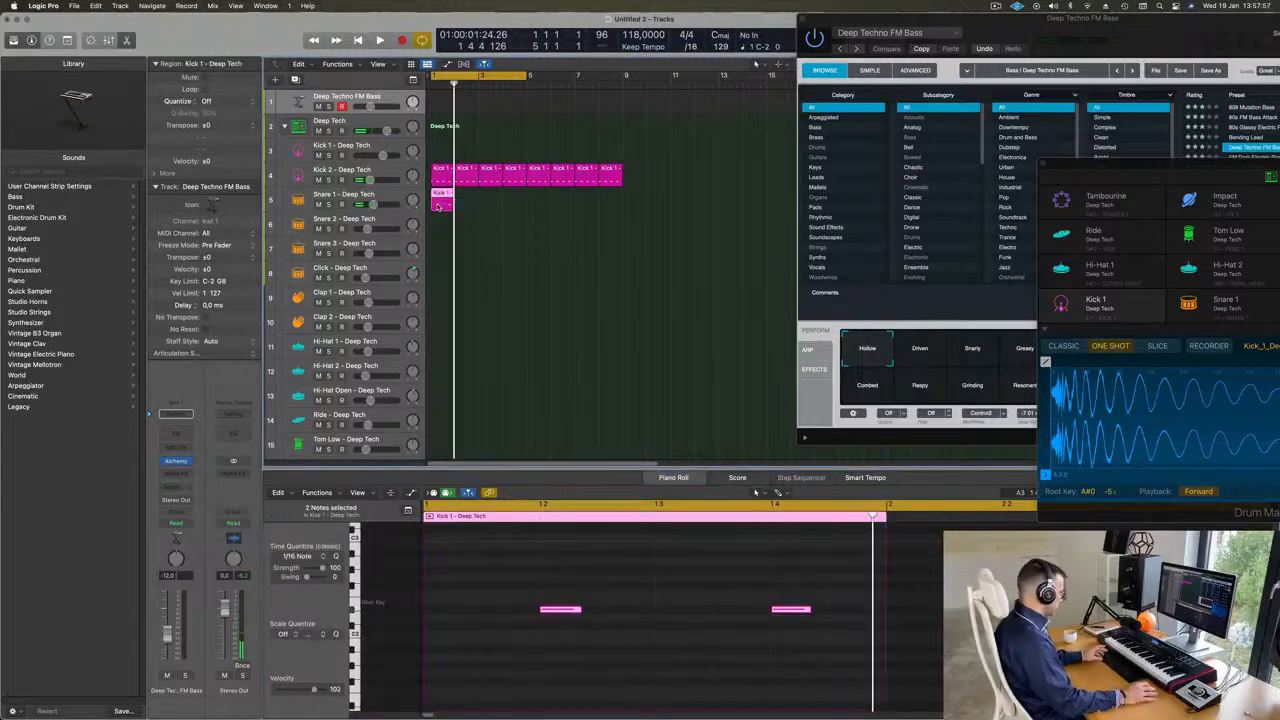
{"action": "left_click_drag", "start_coordinate": [451, 193], "coordinate": [525, 194]}
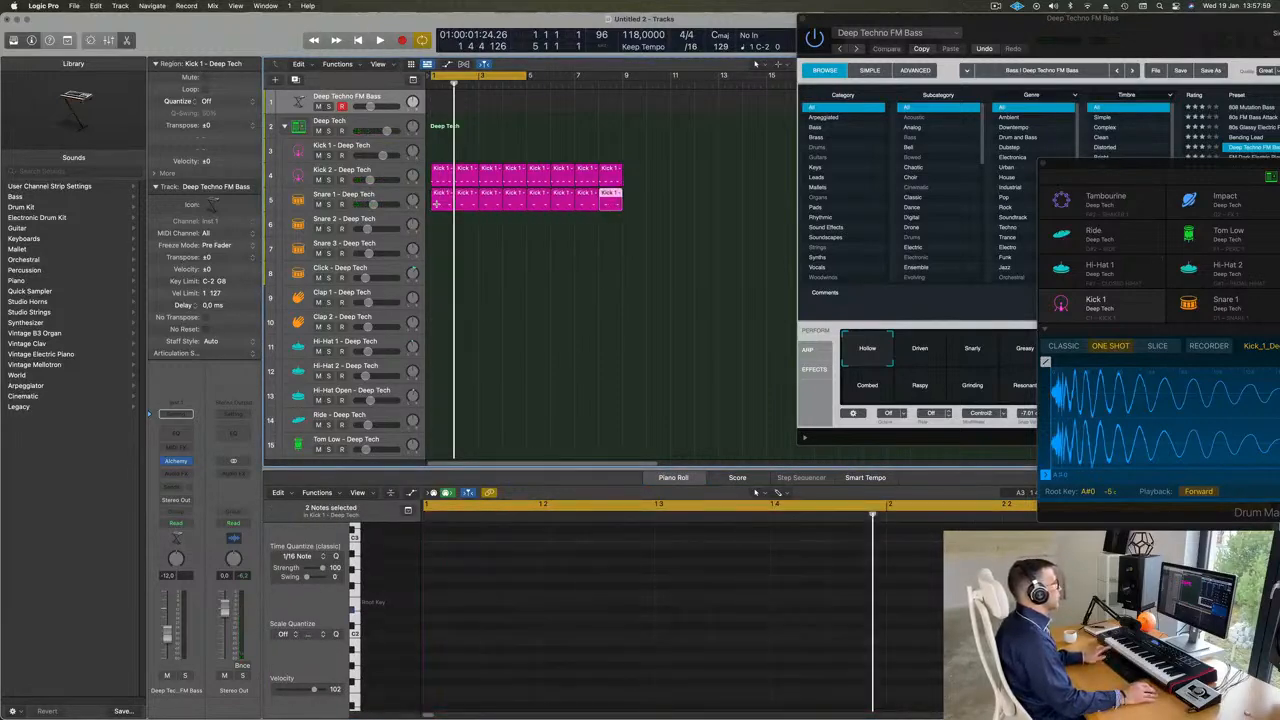
{"action": "left_click", "coordinate": [483, 217]}
{"action": "key", "text": "space"}
- Copy the first Kick 2 region to bar 1 of the Hi-Hat Open track and raise the pitch of its four notes
{"action": "left_click", "coordinate": [439, 205]}
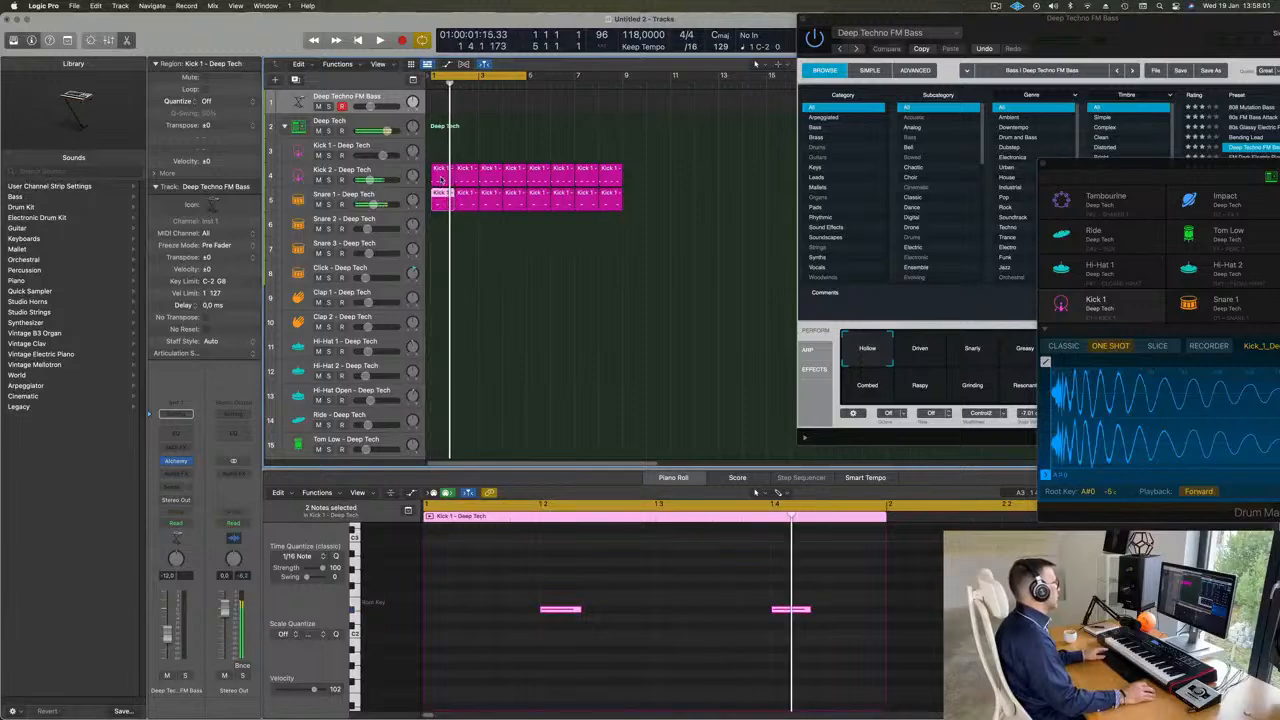
{"action": "left_click_drag", "start_coordinate": [441, 180], "coordinate": [440, 398]}
{"action": "key", "text": "space"}
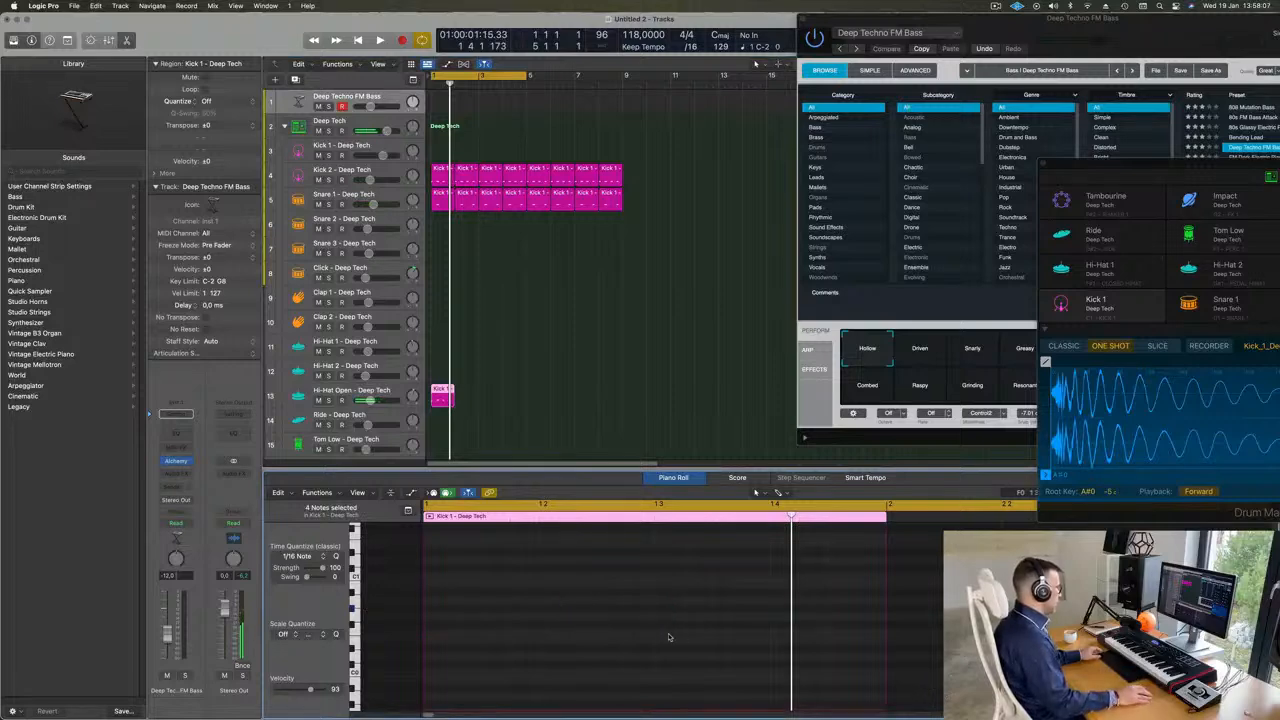
{"action": "scroll", "coordinate": [669, 637], "scroll_direction": "up", "scroll_amount": 2}
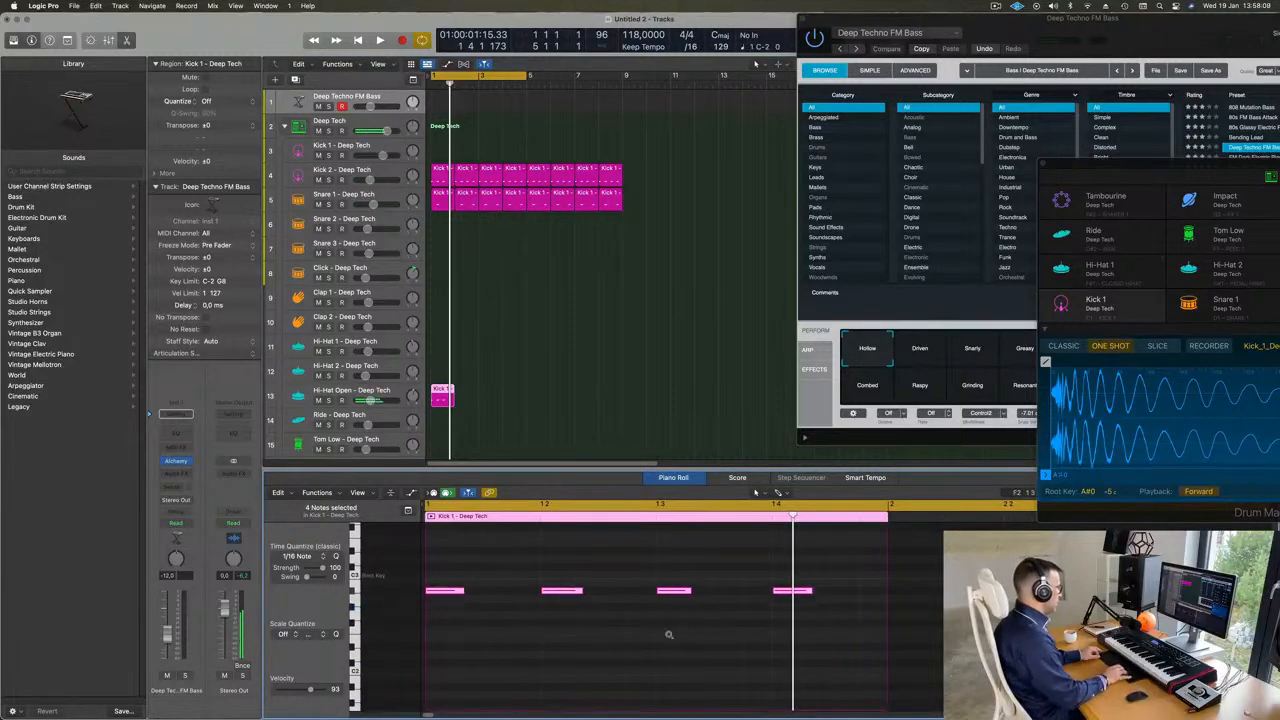
- Shift the four Hi-Hat Open notes onto the offbeats, an eighth note after each beat, and check them in playback
{"action": "key", "text": "space"}
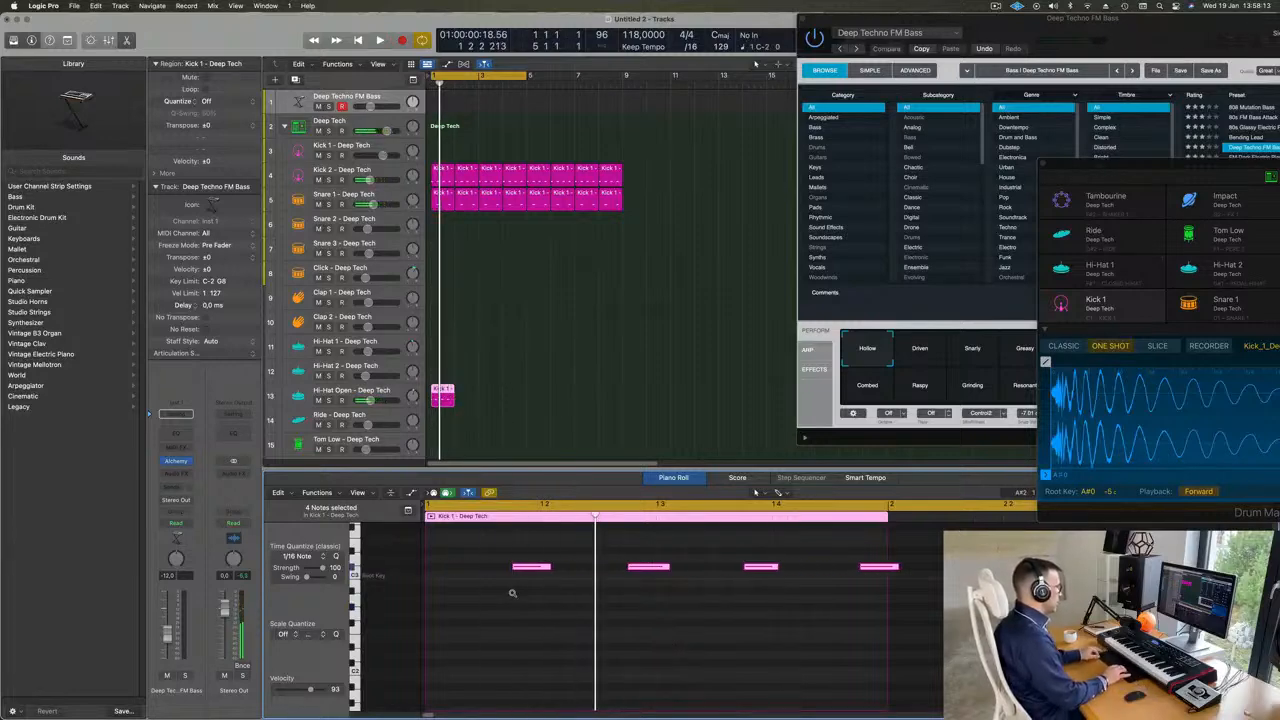
{"action": "key", "text": "space"}
{"action": "key", "text": "space"}
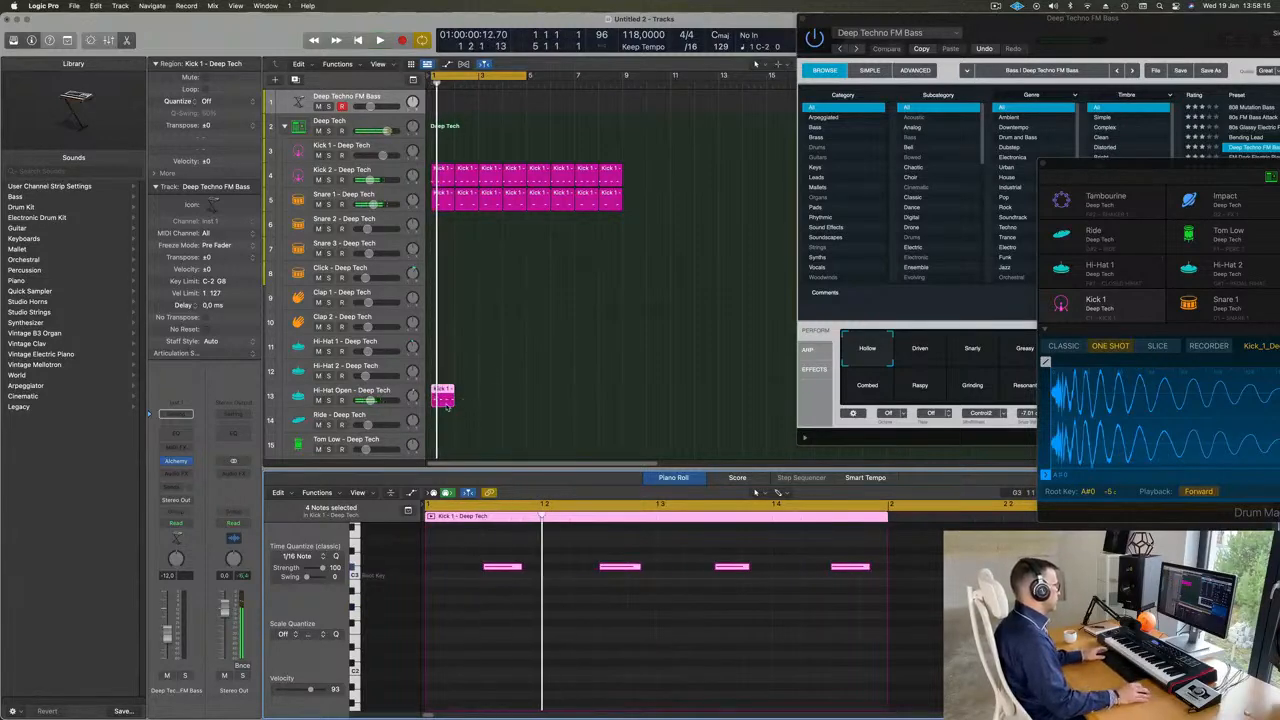
- Repeat the one-bar Hi-Hat Open region up to bar 9 and play the drum pattern
{"action": "left_click", "coordinate": [446, 405]}
{"action": "key", "text": "super+r"}
{"action": "key", "text": "super+r"}
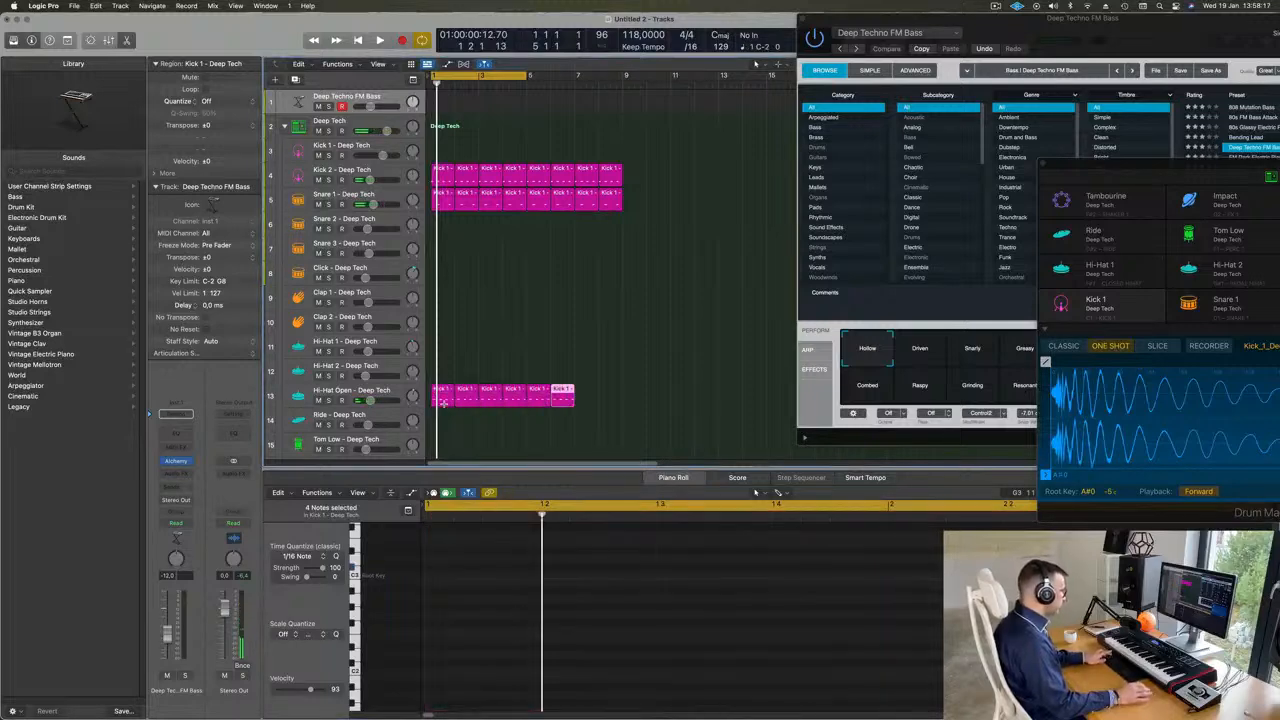
{"action": "left_click", "coordinate": [500, 340]}
{"action": "key", "text": "space"}
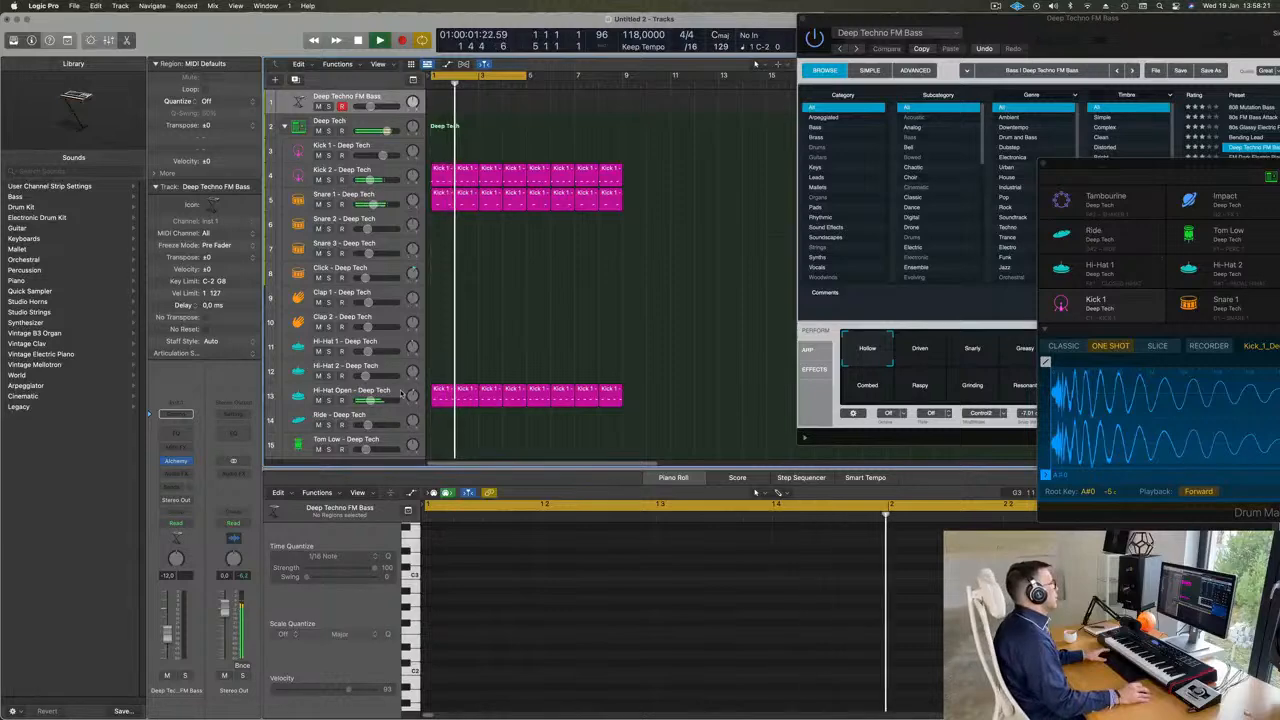
- Lower the volume of the Hi-Hat Open track slightly and deselect its regions
{"action": "left_click", "coordinate": [402, 394]}
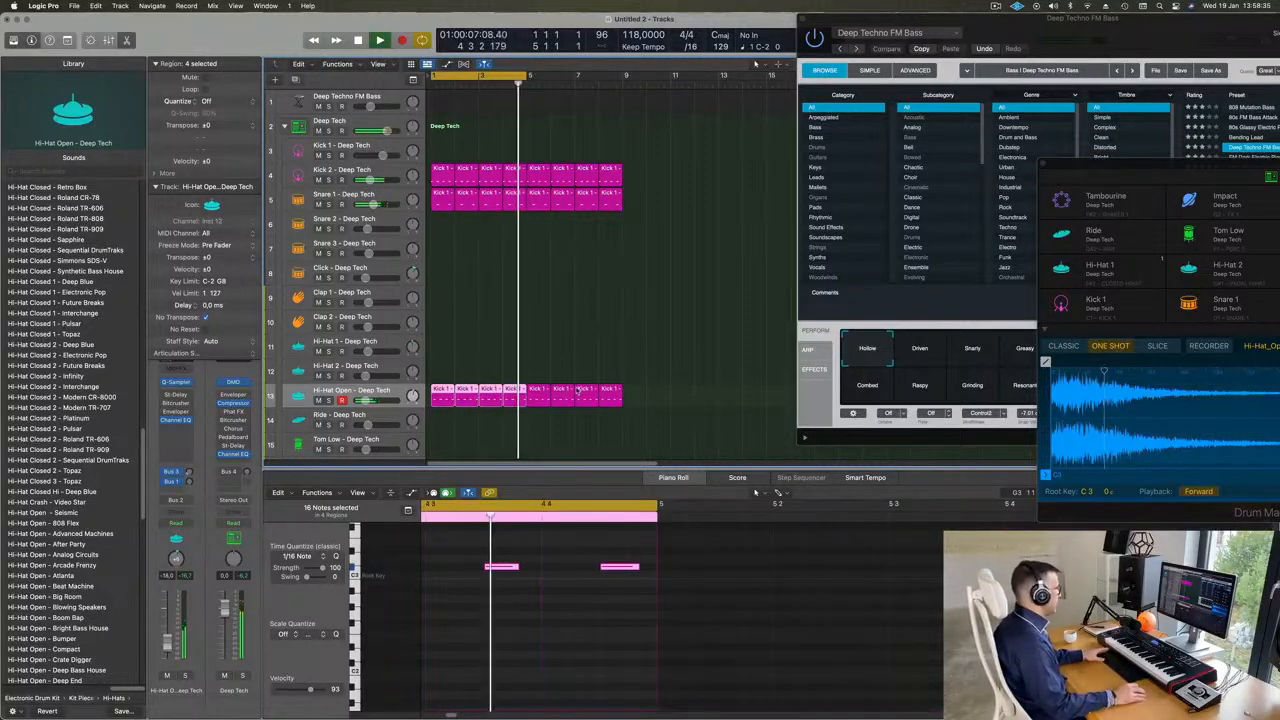
{"action": "scroll", "coordinate": [541, 295], "scroll_direction": "down", "scroll_amount": 3}
{"action": "left_click", "coordinate": [492, 222]}
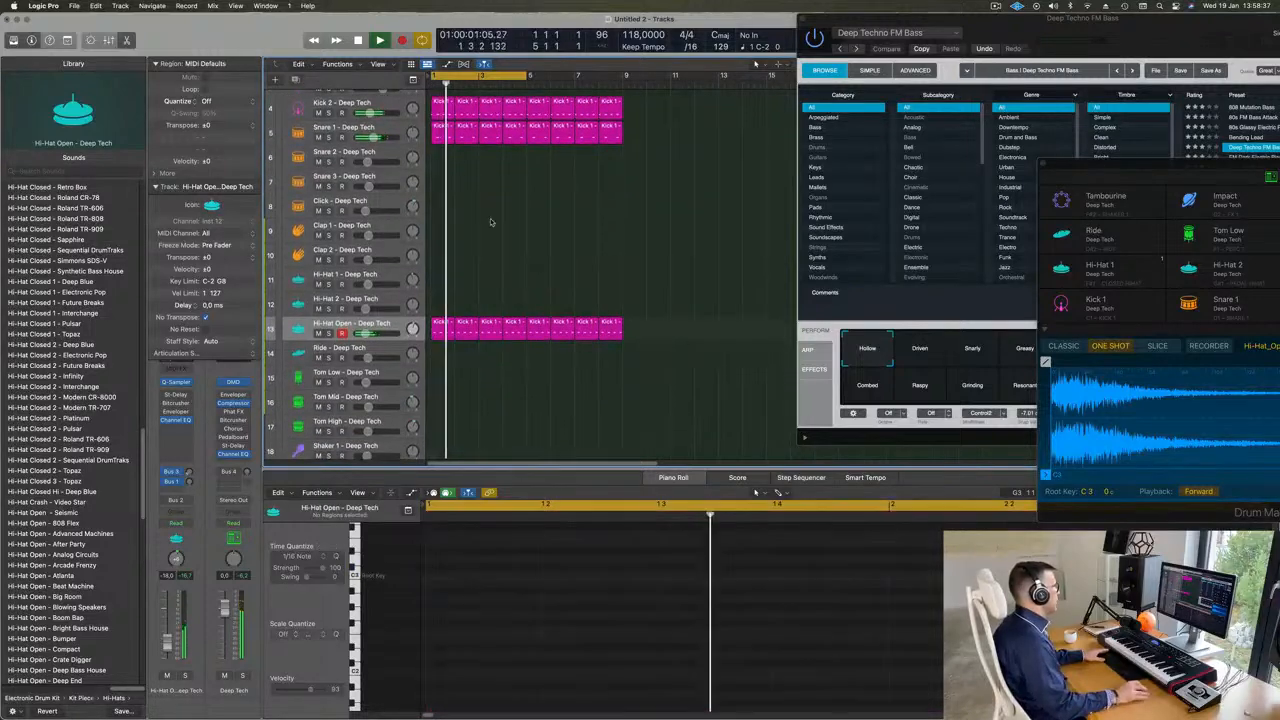
- Copy the first Snare 1 region to the Tom Low track, lower its two notes in pitch and shift them an eighth note later
{"action": "scroll", "coordinate": [503, 194], "scroll_direction": "up", "scroll_amount": 3}
{"action": "left_click_drag", "start_coordinate": [437, 194], "coordinate": [432, 432]}
{"action": "left_click_drag", "start_coordinate": [502, 602], "coordinate": [824, 694]}
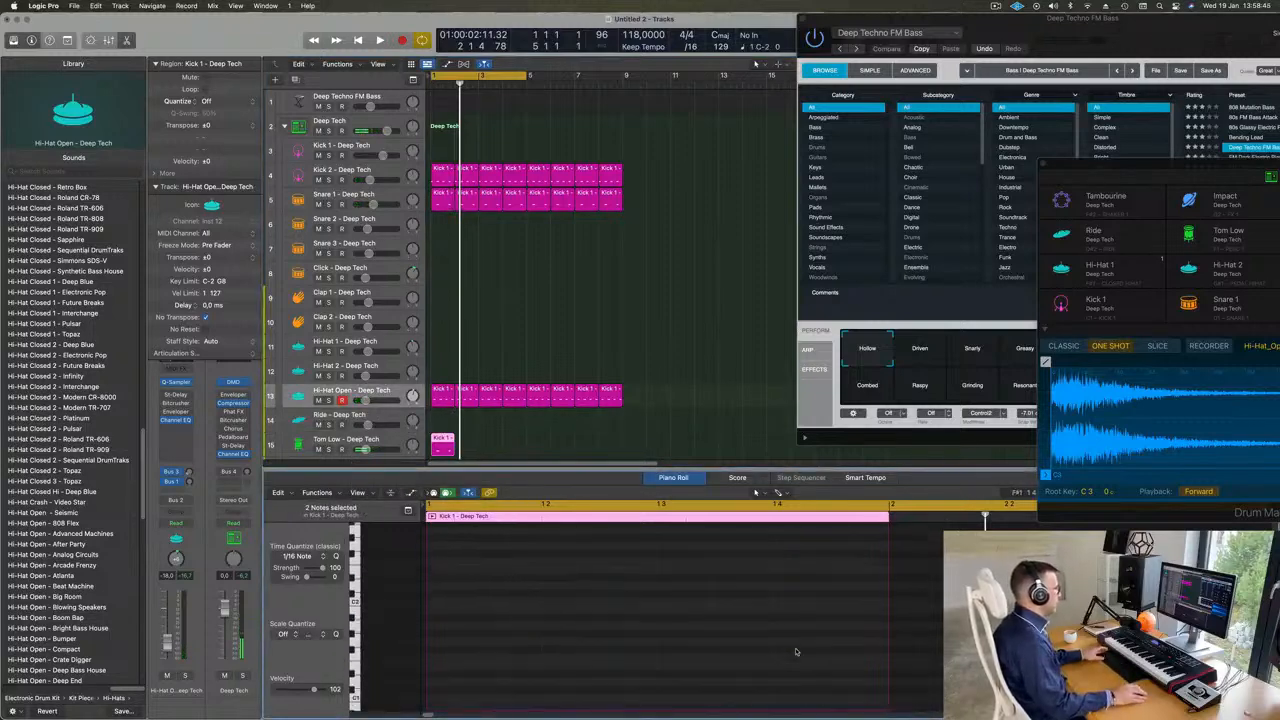
{"action": "key", "text": "space"}
{"action": "left_click_drag", "start_coordinate": [742, 678], "coordinate": [815, 687]}
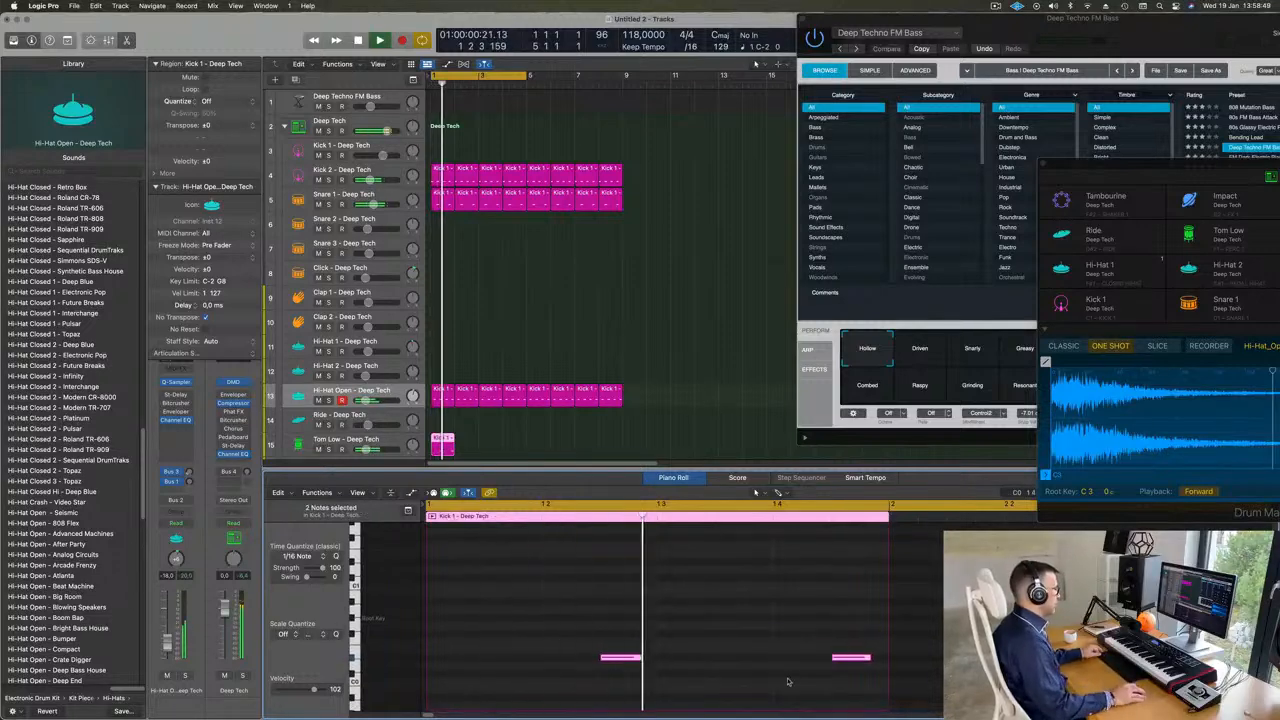
- Select the Tom Low track and repeat its one-bar region up to bar 9 while the pattern plays
{"action": "left_click", "coordinate": [348, 440]}
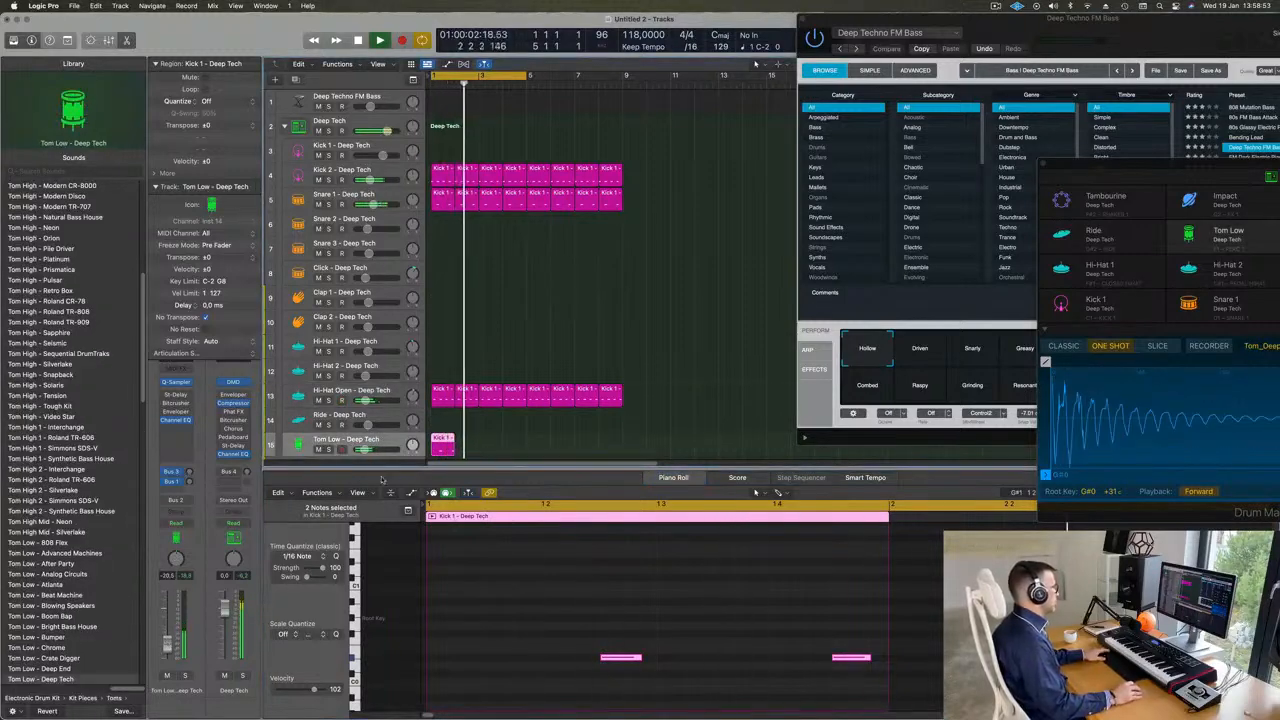
{"action": "key", "text": "space"}
{"action": "key", "text": "space"}
{"action": "left_click", "coordinate": [508, 443]}
{"action": "left_click", "coordinate": [442, 448]}
{"action": "key", "text": "super+r"}
{"action": "key", "text": "super+r"}
{"action": "key", "text": "super+r"}
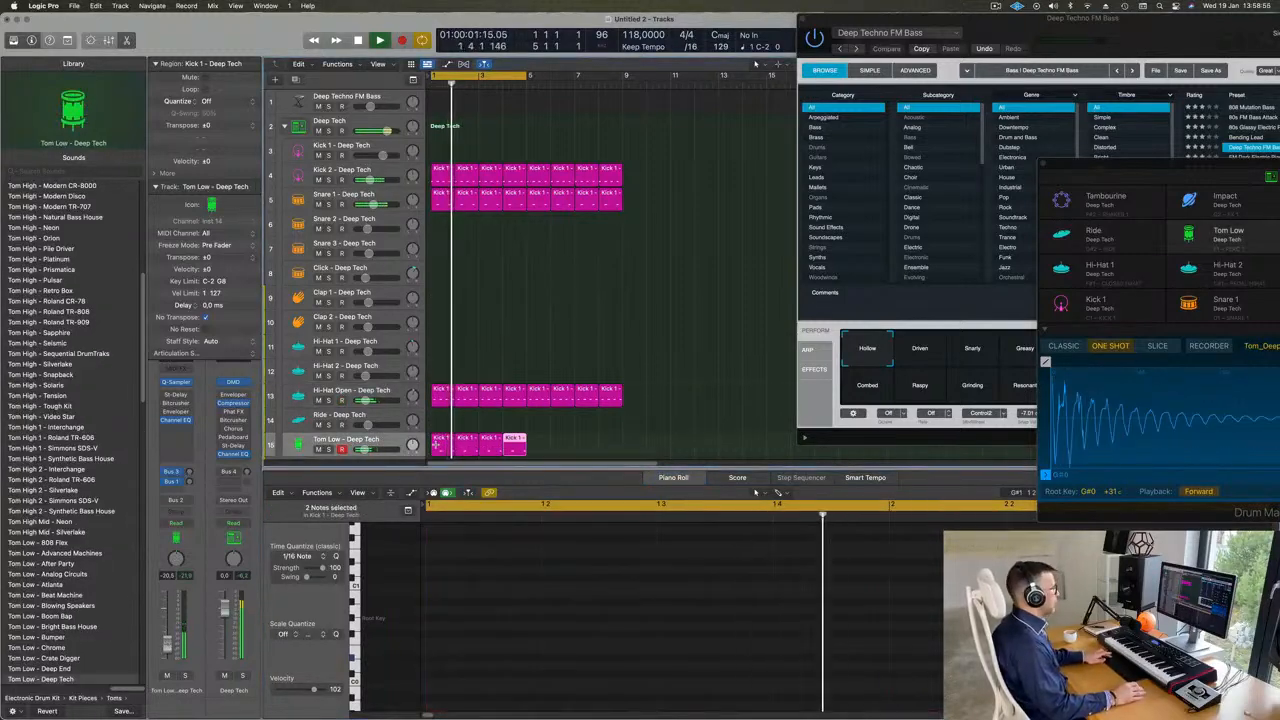
{"action": "key", "text": "super+r"}
{"action": "key", "text": "super+r"}
{"action": "key", "text": "super+r"}
- Color all drum regions to match their tracks
{"action": "key", "text": "super+Up"}
{"action": "key", "text": "super+Up"}
{"action": "key", "text": "super+Up"}
{"action": "key", "text": "super+Up"}
{"action": "key", "text": "super+Up"}
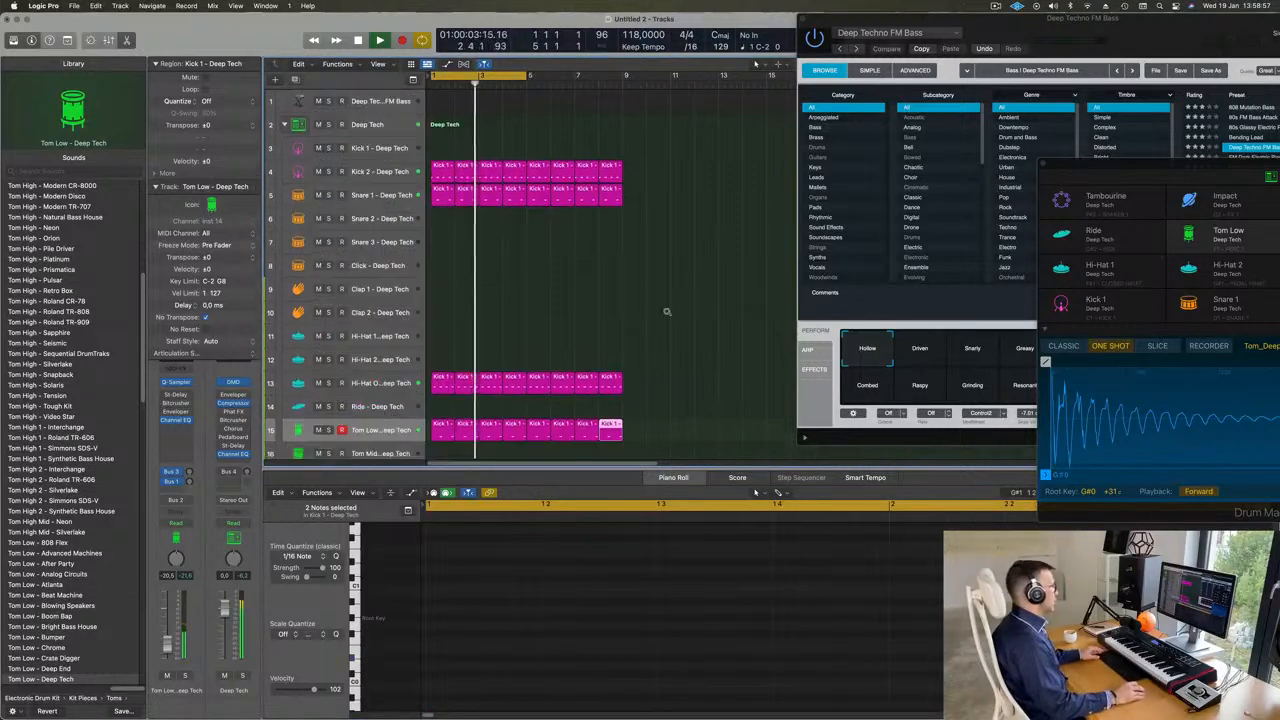
{"action": "key", "text": "super+a"}
{"action": "right_click", "coordinate": [578, 175]}
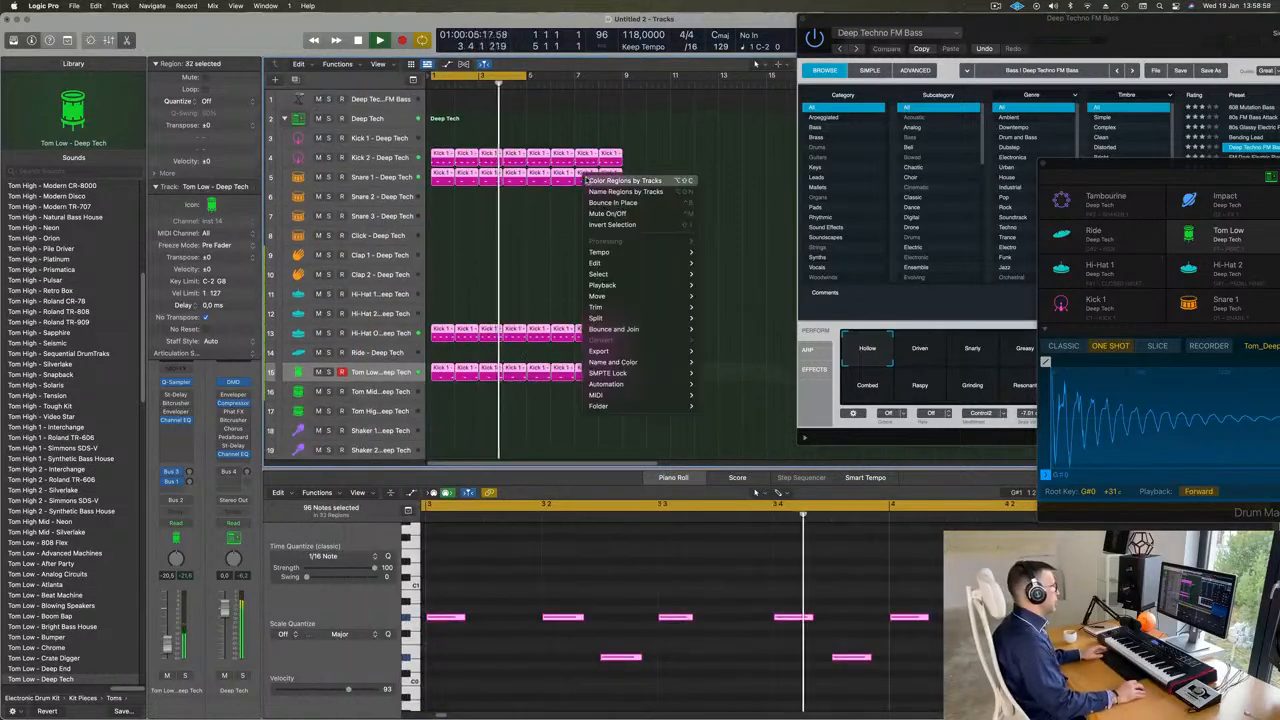
{"action": "left_click", "coordinate": [592, 177]}
- Name all selected regions after their tracks
{"action": "right_click", "coordinate": [592, 177]}
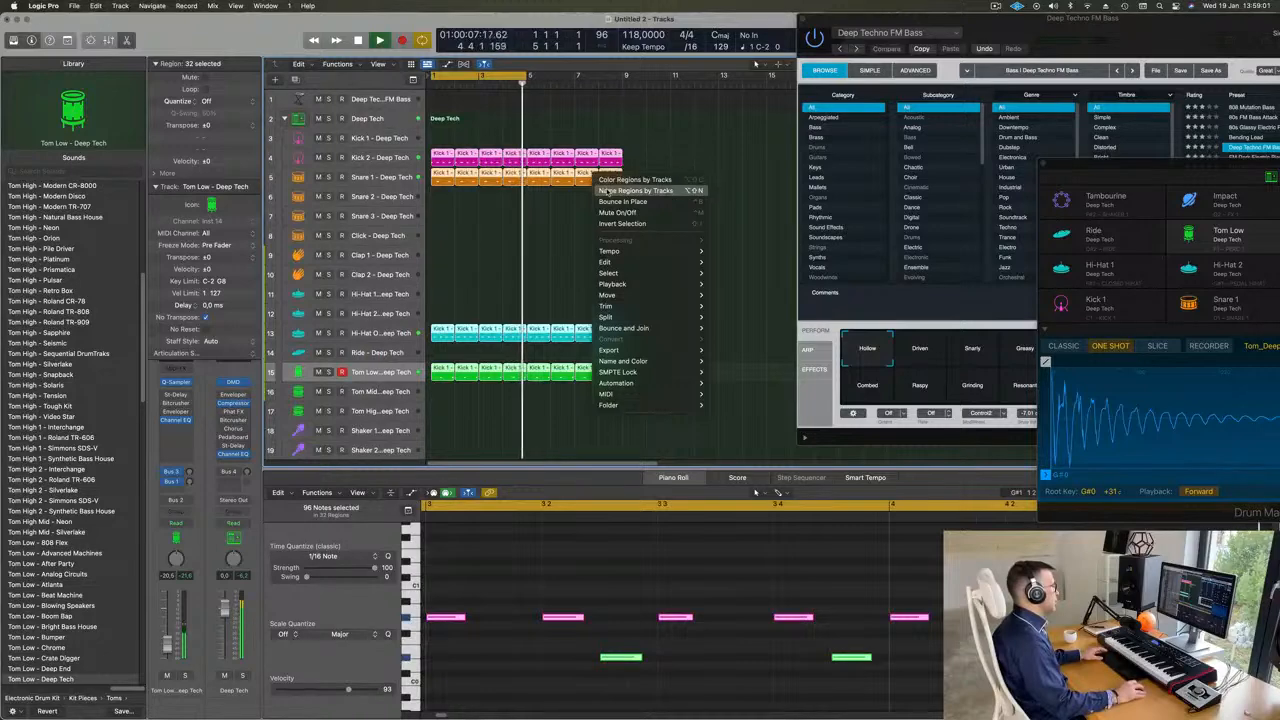
{"action": "left_click", "coordinate": [620, 189]}
{"action": "right_click", "coordinate": [516, 407]}
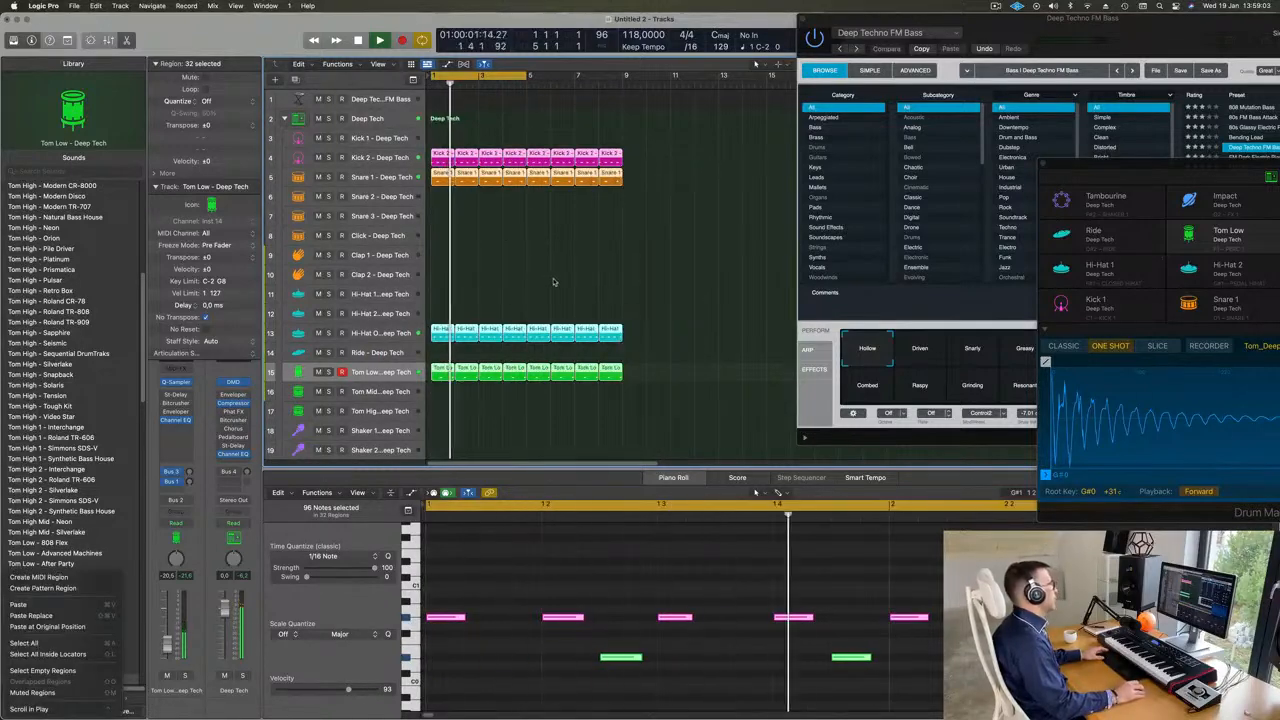
- Select the Deep Techno FM Bass track and extend the cycle range to bar 9
{"action": "left_click", "coordinate": [383, 100]}
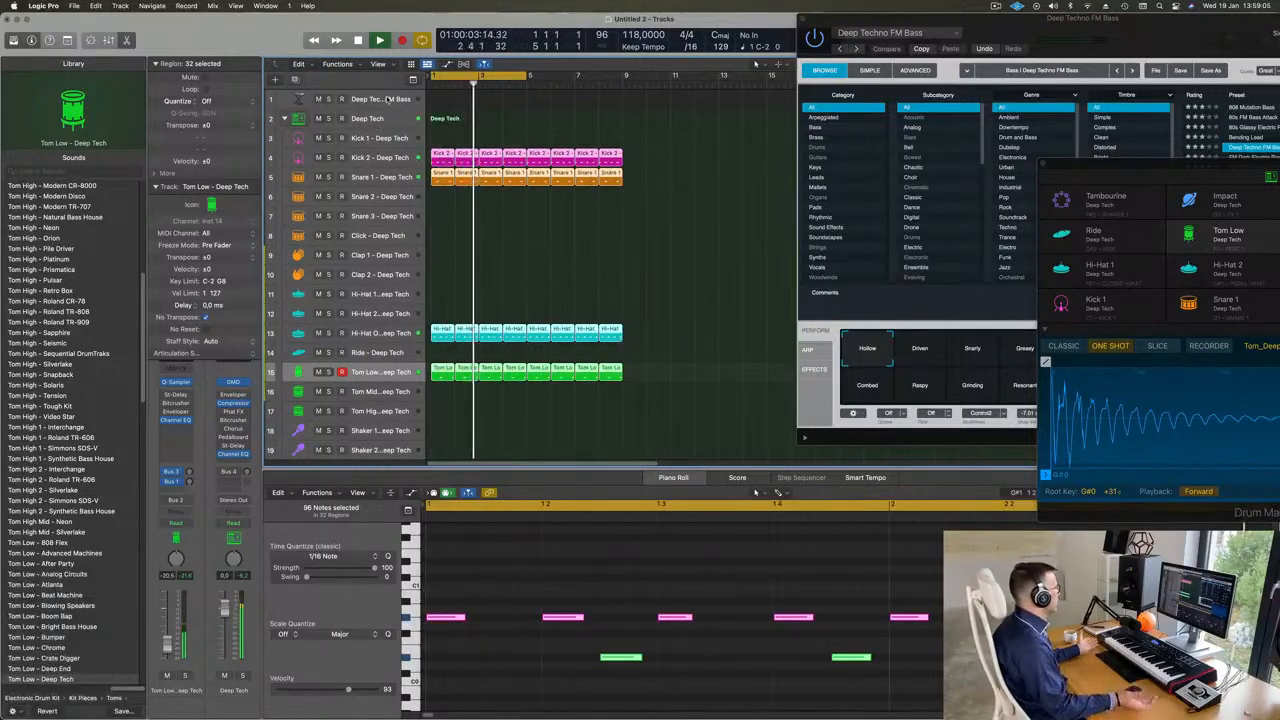
{"action": "left_click", "coordinate": [383, 100]}
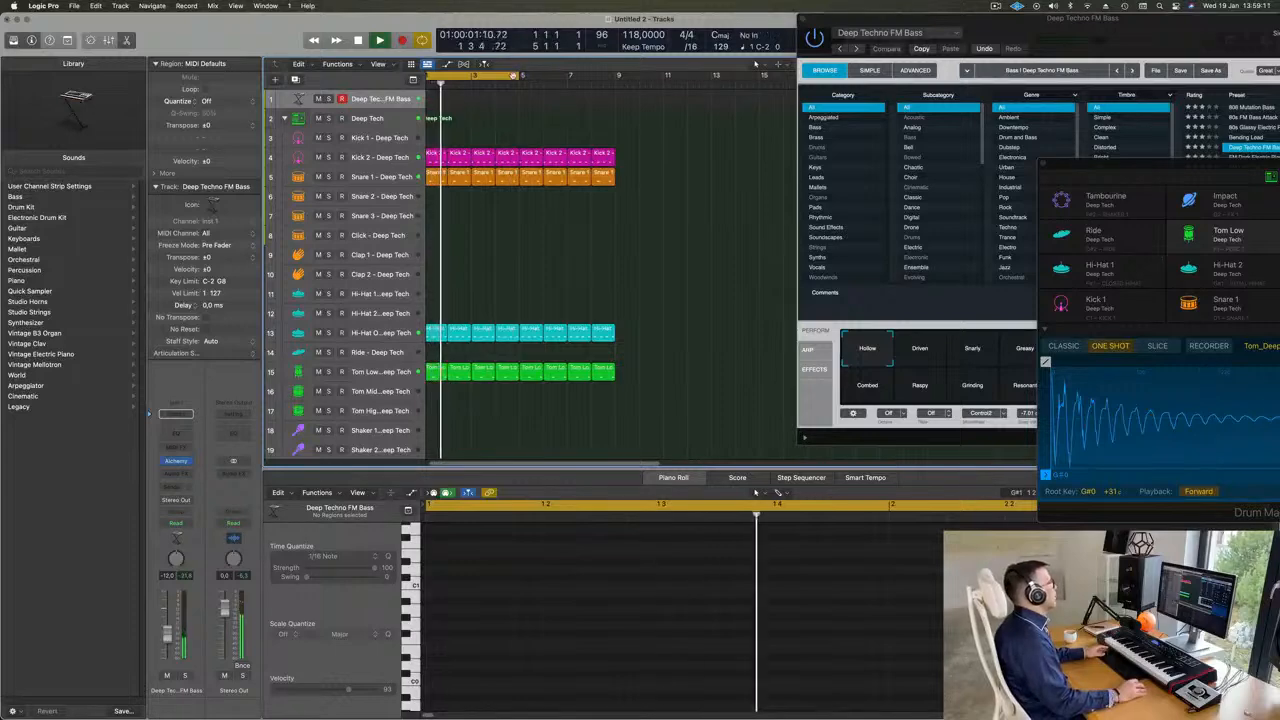
{"action": "left_click_drag", "start_coordinate": [520, 75], "coordinate": [613, 96]}
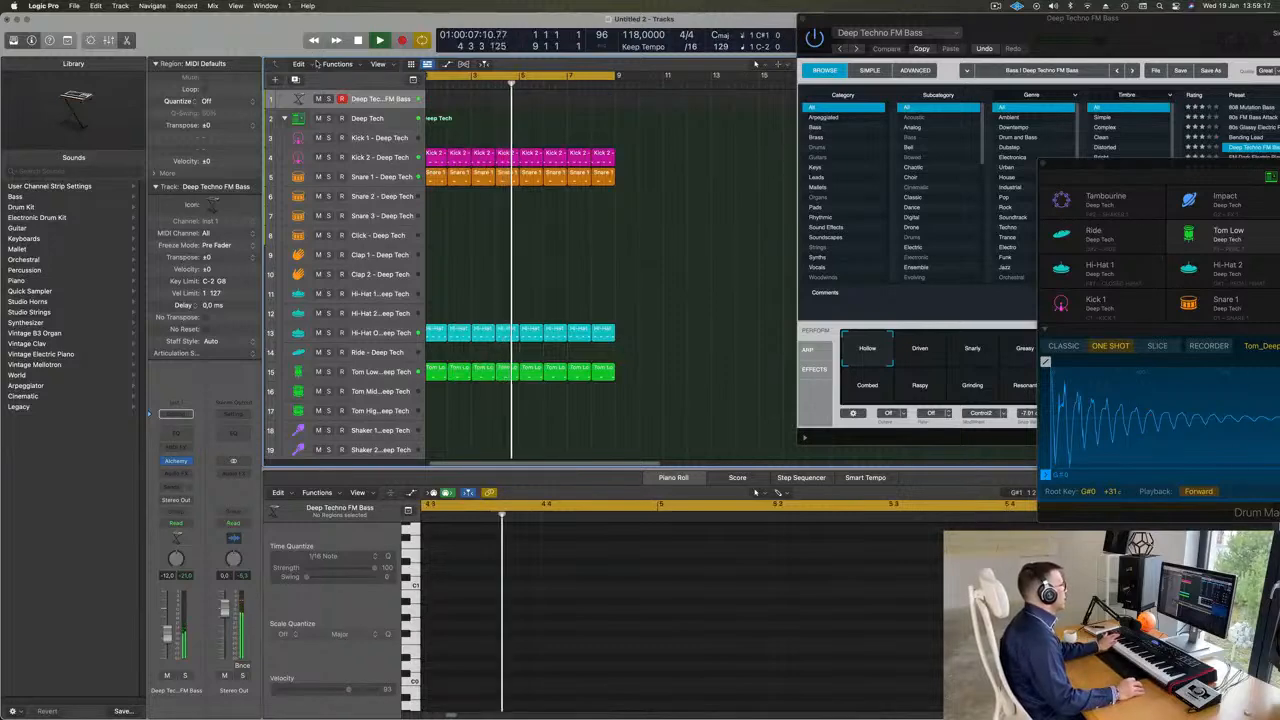
- Enlarge the Deep Techno FM Bass track with Track Zoom and record an eight-bar bass line on it
{"action": "left_click", "coordinate": [67, 41]}
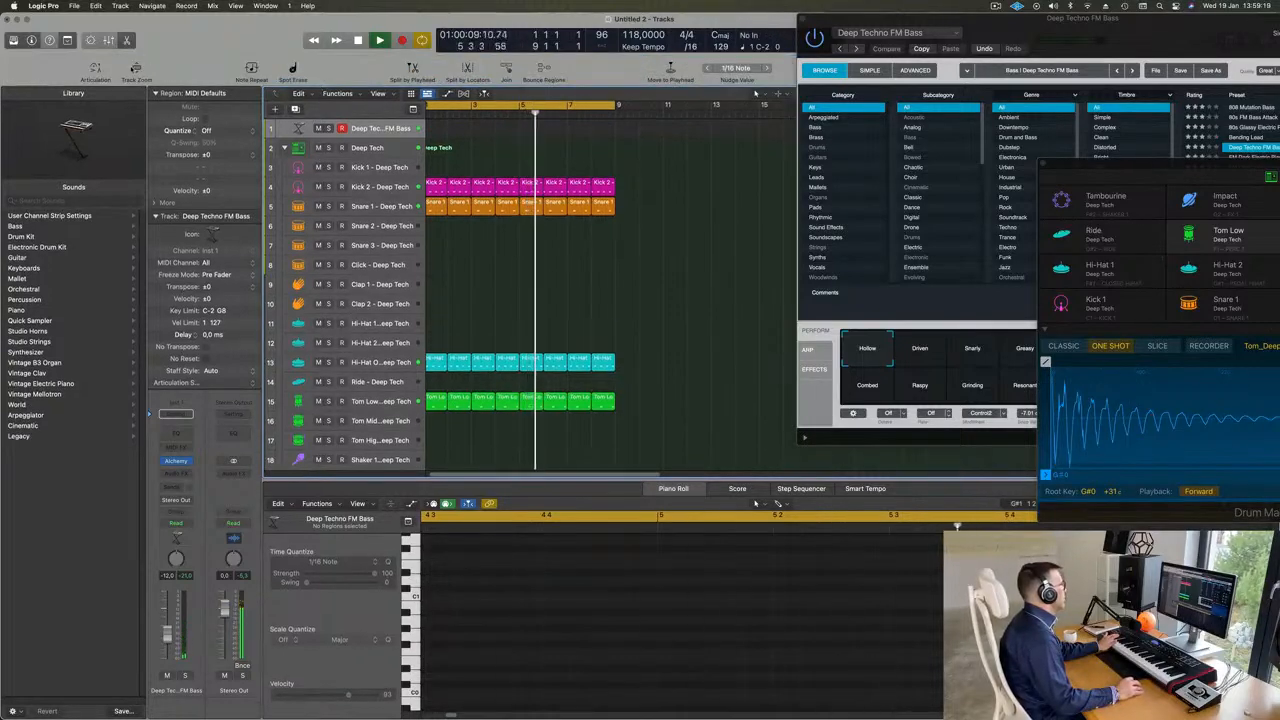
{"action": "left_click", "coordinate": [136, 68]}
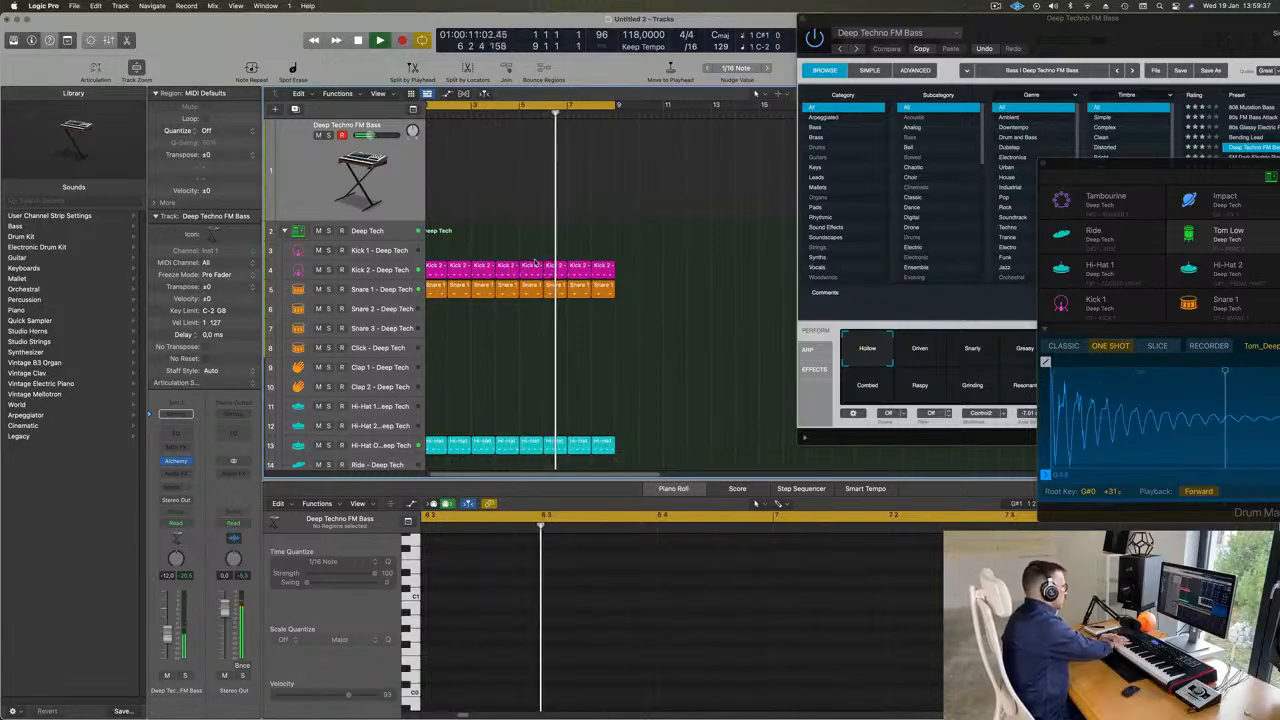
{"action": "key", "text": "r"}
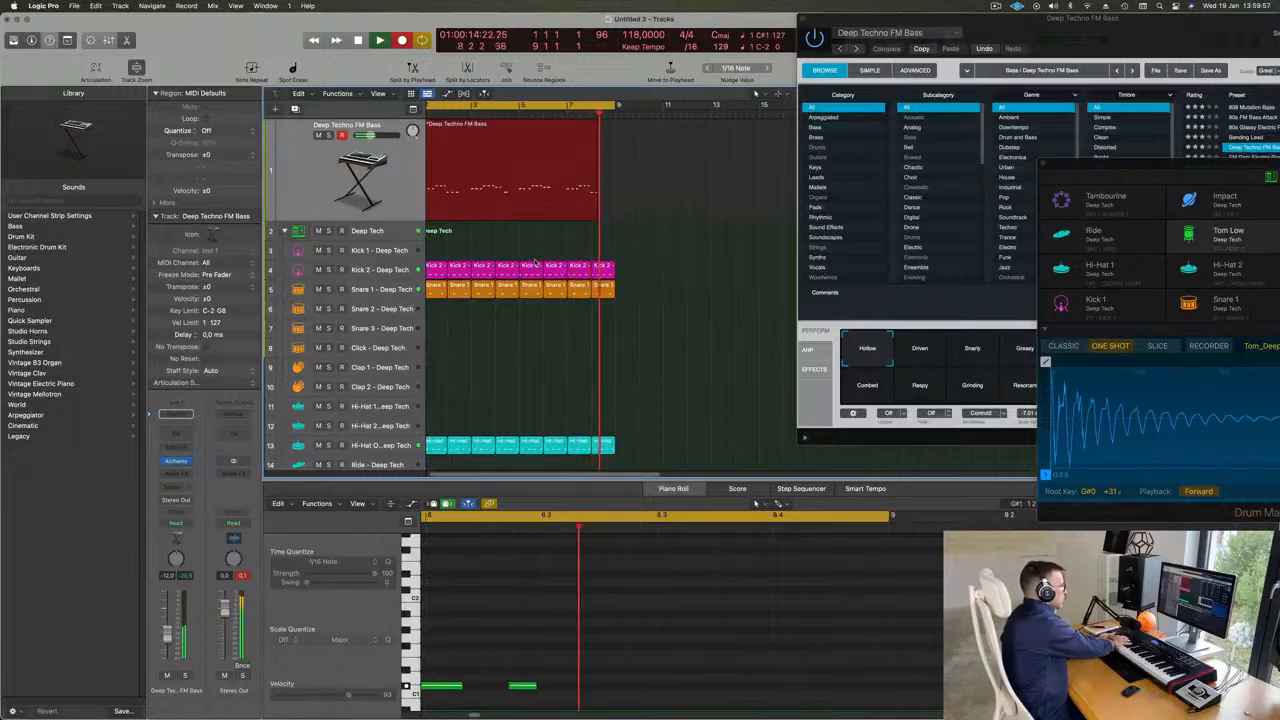
{"action": "key", "text": "space"}
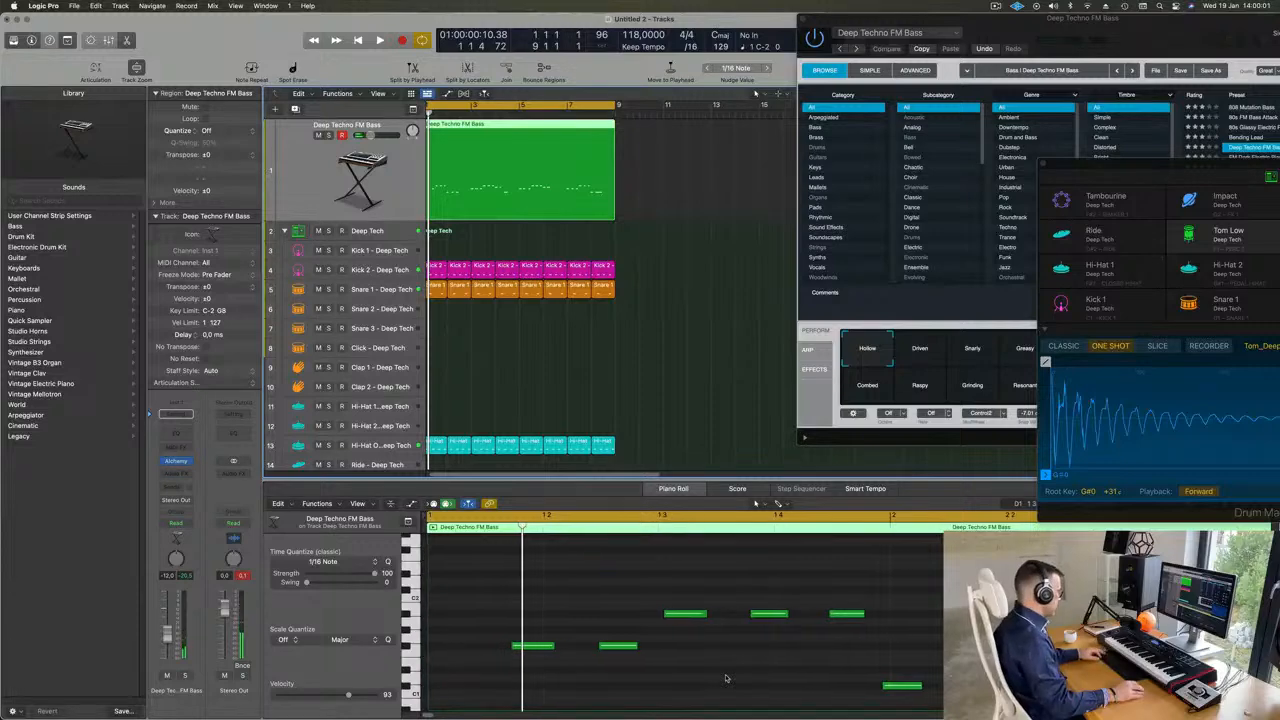
- Quantize the recorded Deep Techno FM Bass region to 1/16 notes and play it back with the drums
{"action": "key", "text": "super+a"}
{"action": "left_click", "coordinate": [618, 155]}
{"action": "left_click", "coordinate": [555, 141]}
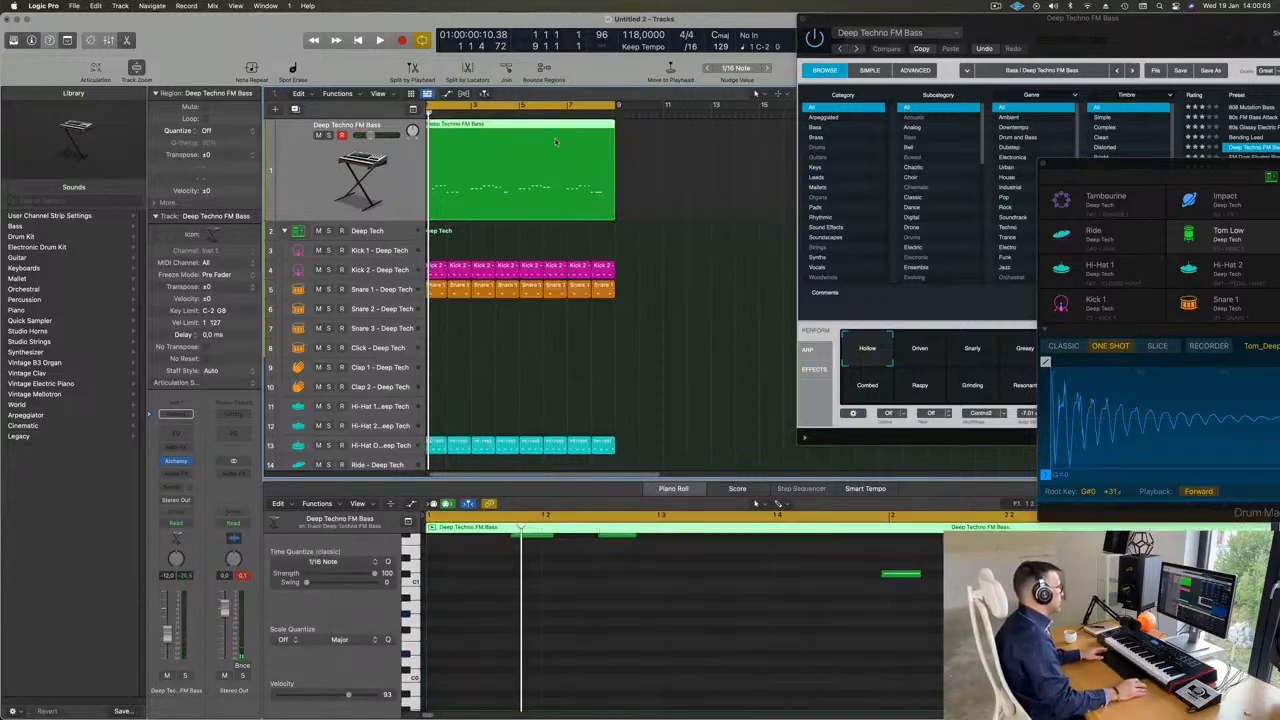
{"action": "scroll", "coordinate": [632, 684], "scroll_direction": "up", "scroll_amount": 4}
{"action": "key", "text": "super+a"}
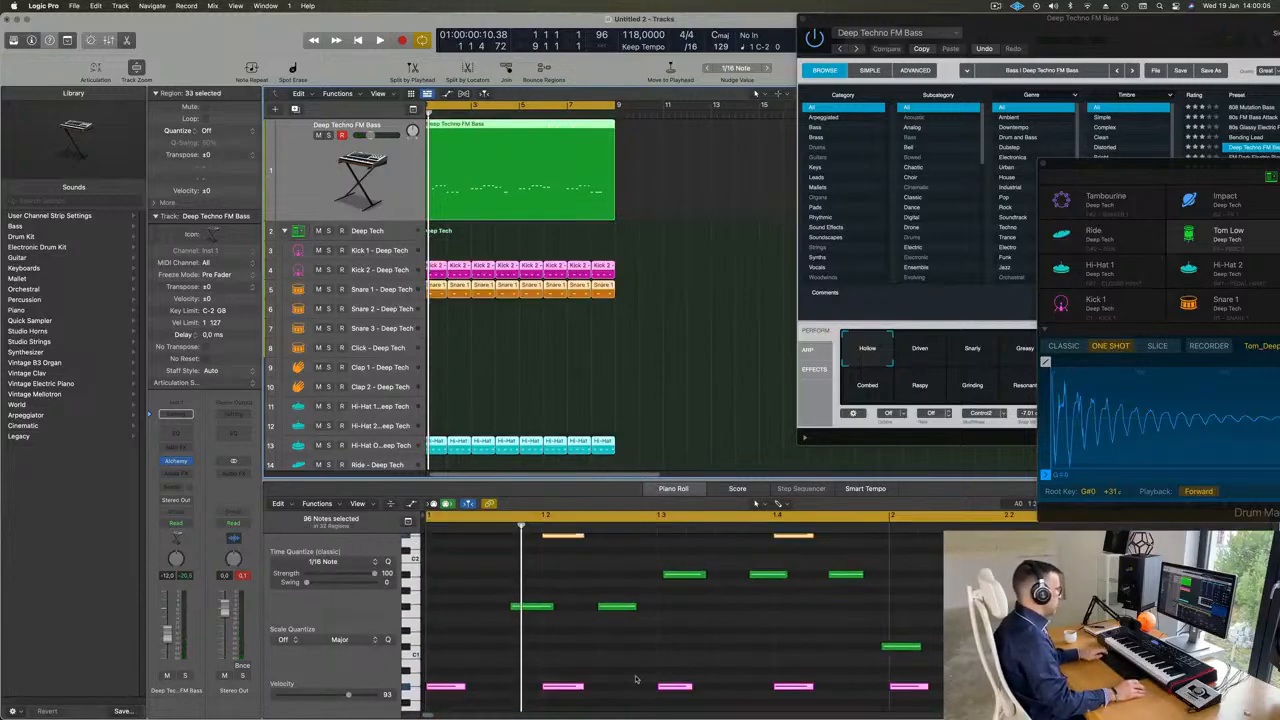
{"action": "left_click", "coordinate": [672, 383]}
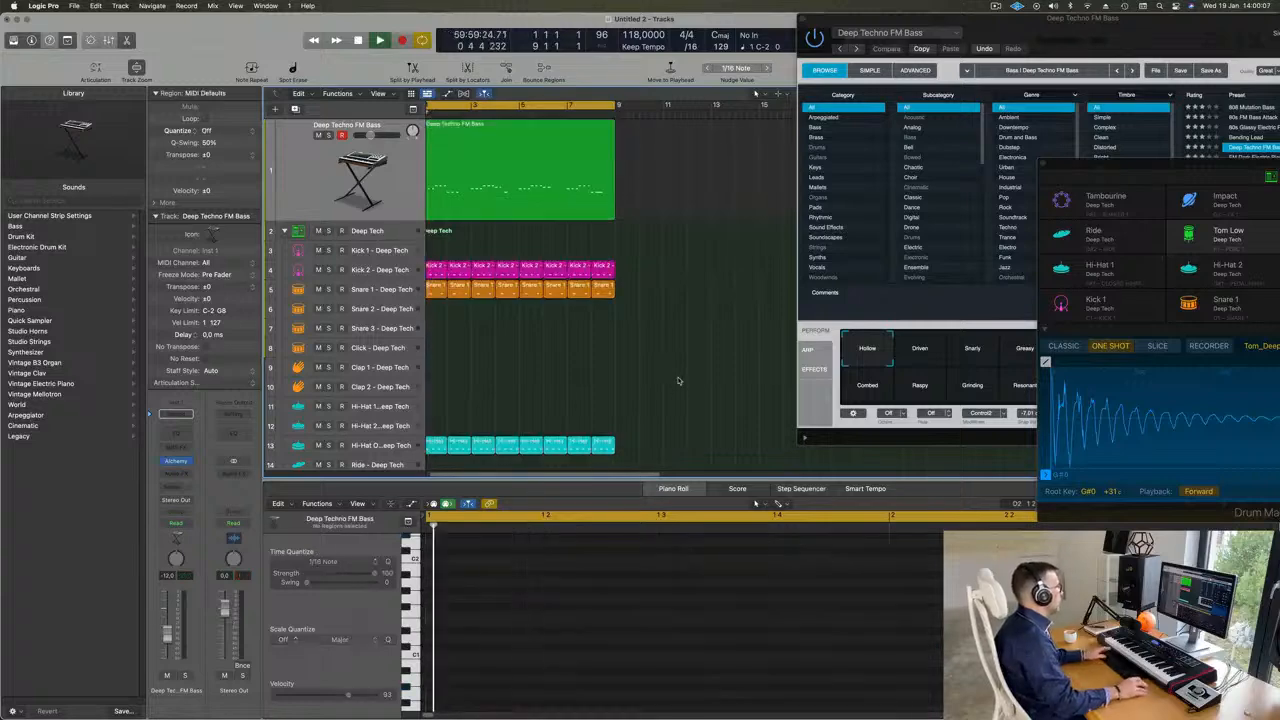
{"action": "key", "text": "space"}
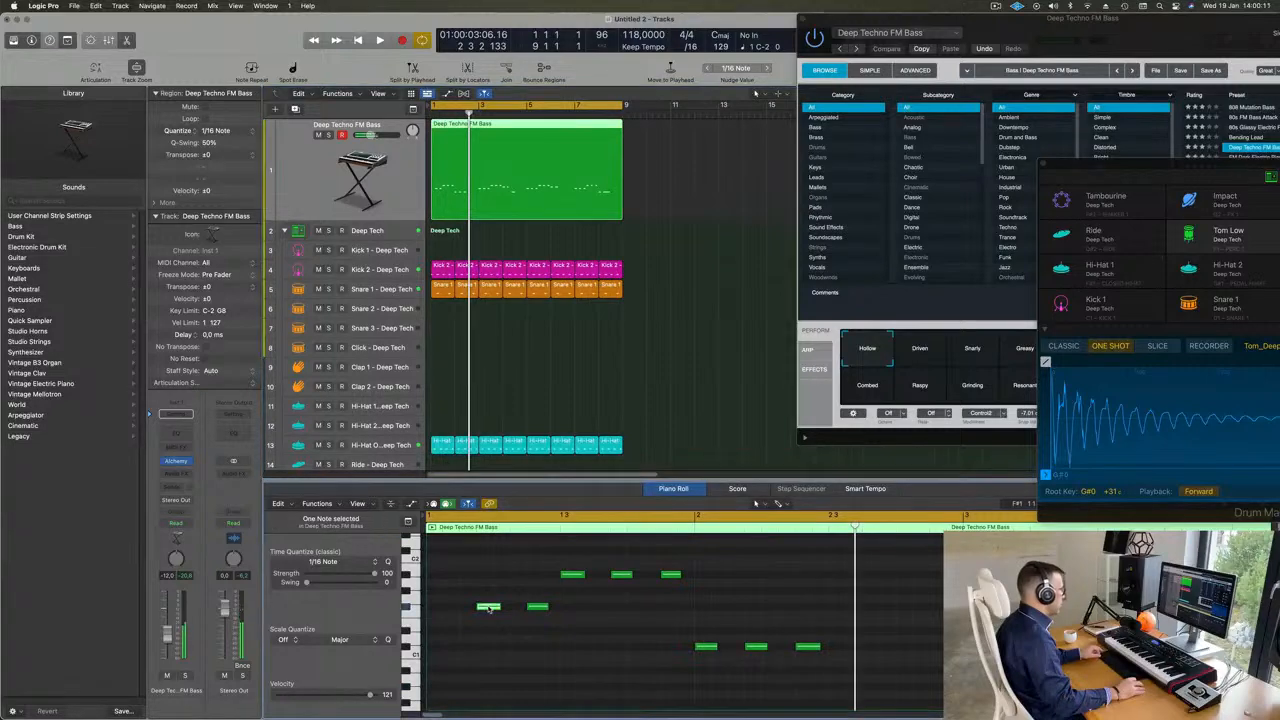
- Move the first bass note to the start of bar 1 and audition the corrected bass line
{"action": "left_click_drag", "start_coordinate": [489, 608], "coordinate": [442, 611]}
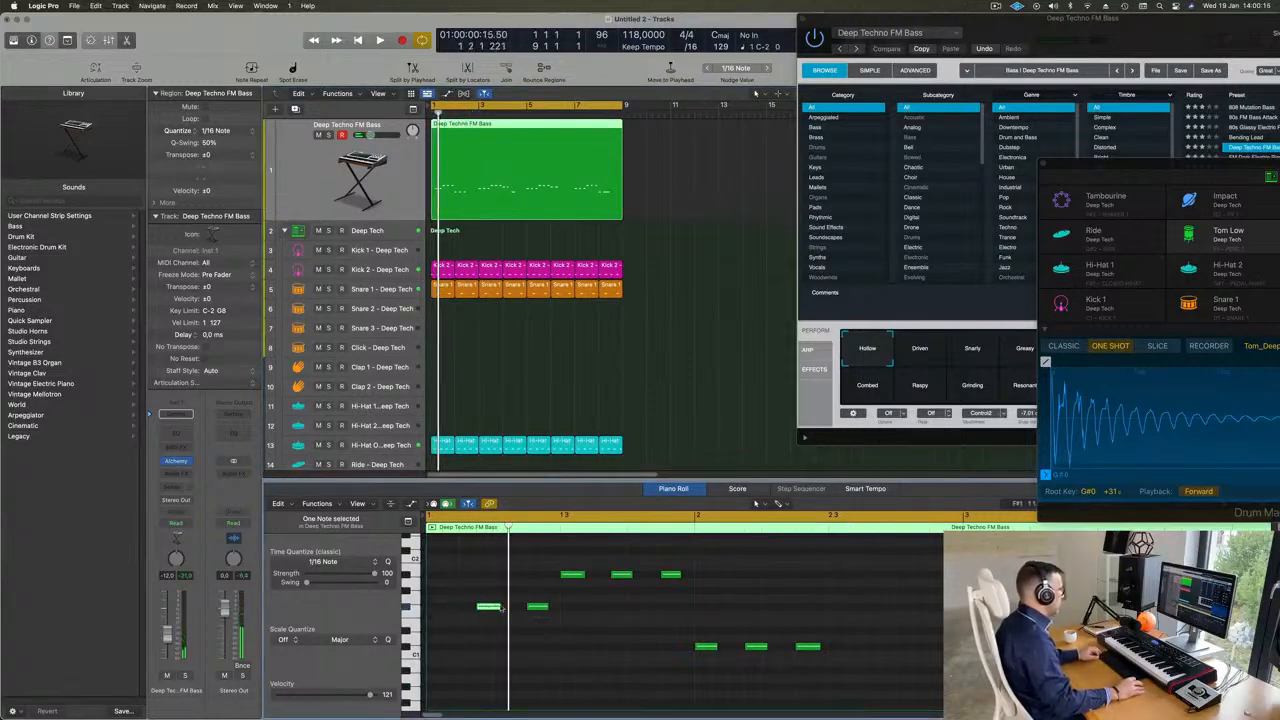
{"action": "left_click_drag", "start_coordinate": [490, 610], "coordinate": [440, 611]}
{"action": "key", "text": "space"}
{"action": "key", "text": "super+Left"}
{"action": "key", "text": "super+Left"}
{"action": "key", "text": "super+Left"}
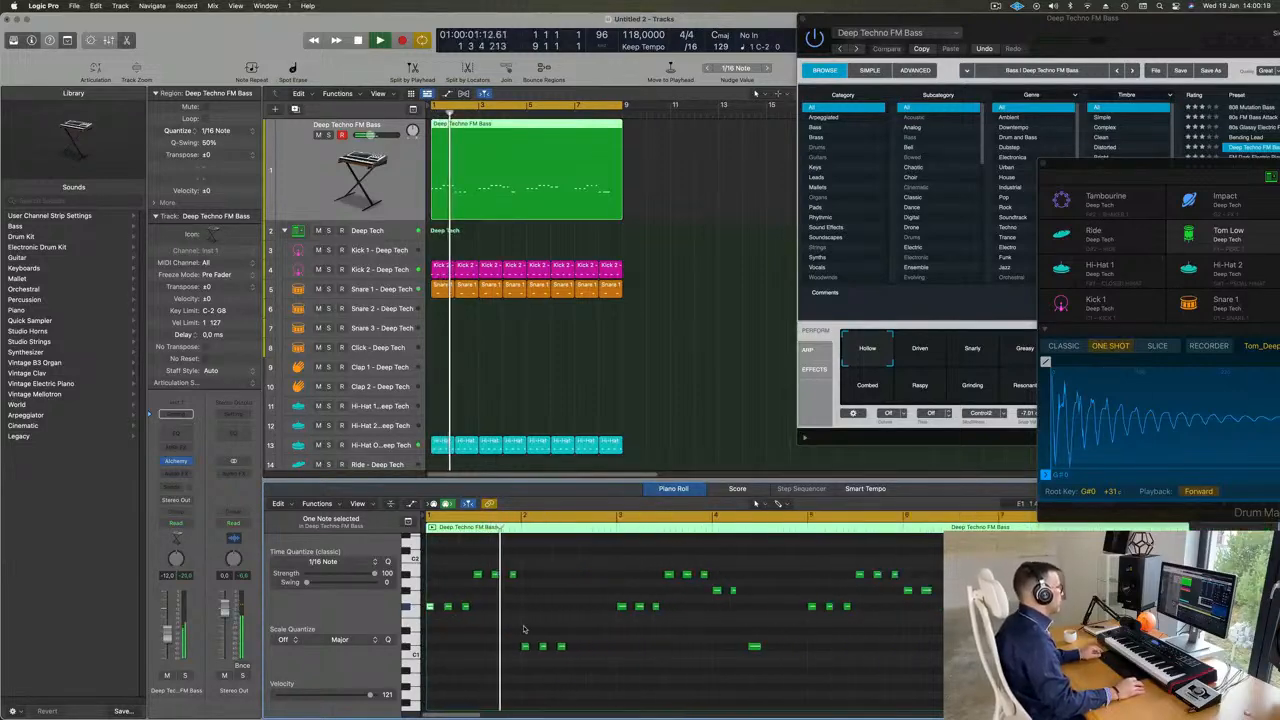
{"action": "key", "text": "super+Left"}
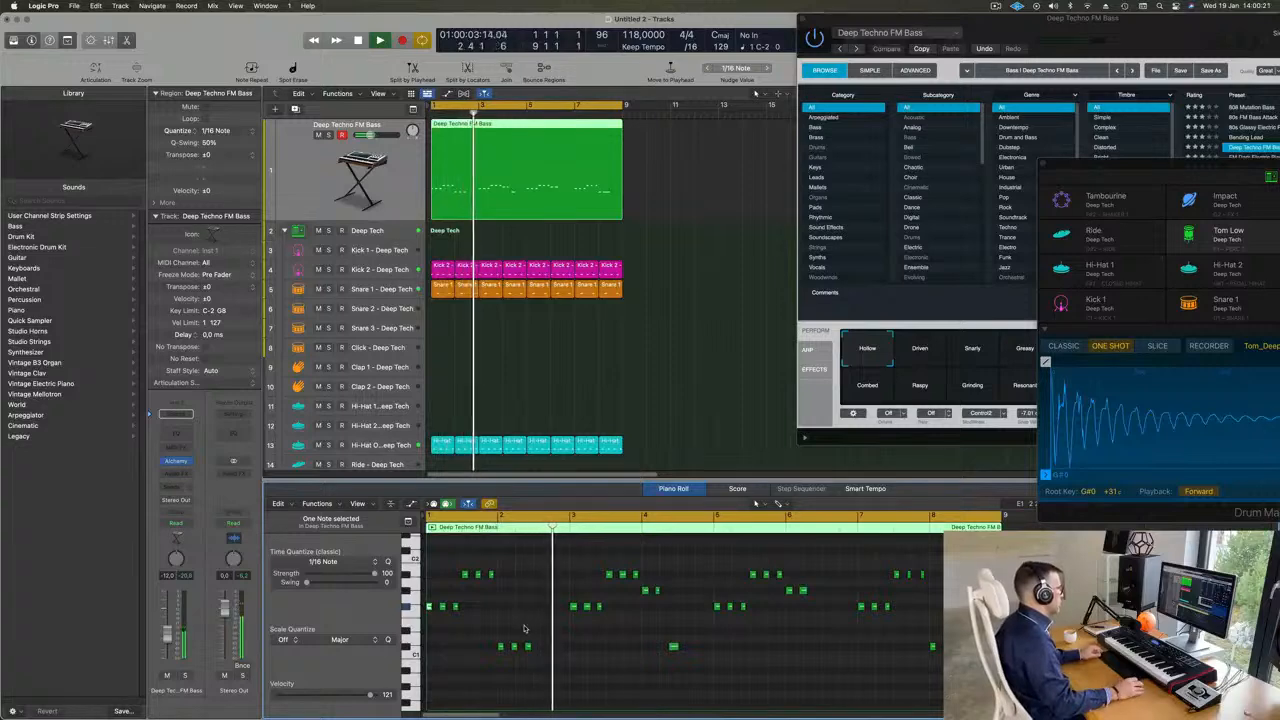
{"action": "key", "text": "super+Right"}
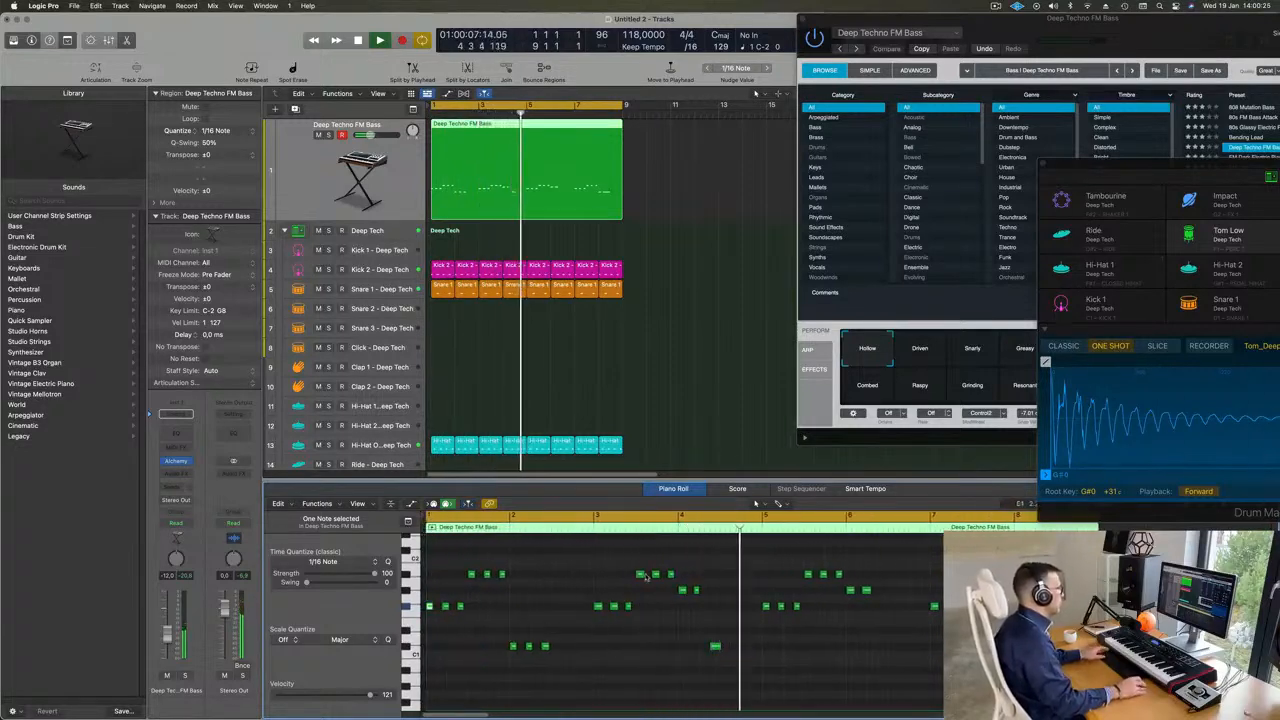
{"action": "key", "text": "Return"}
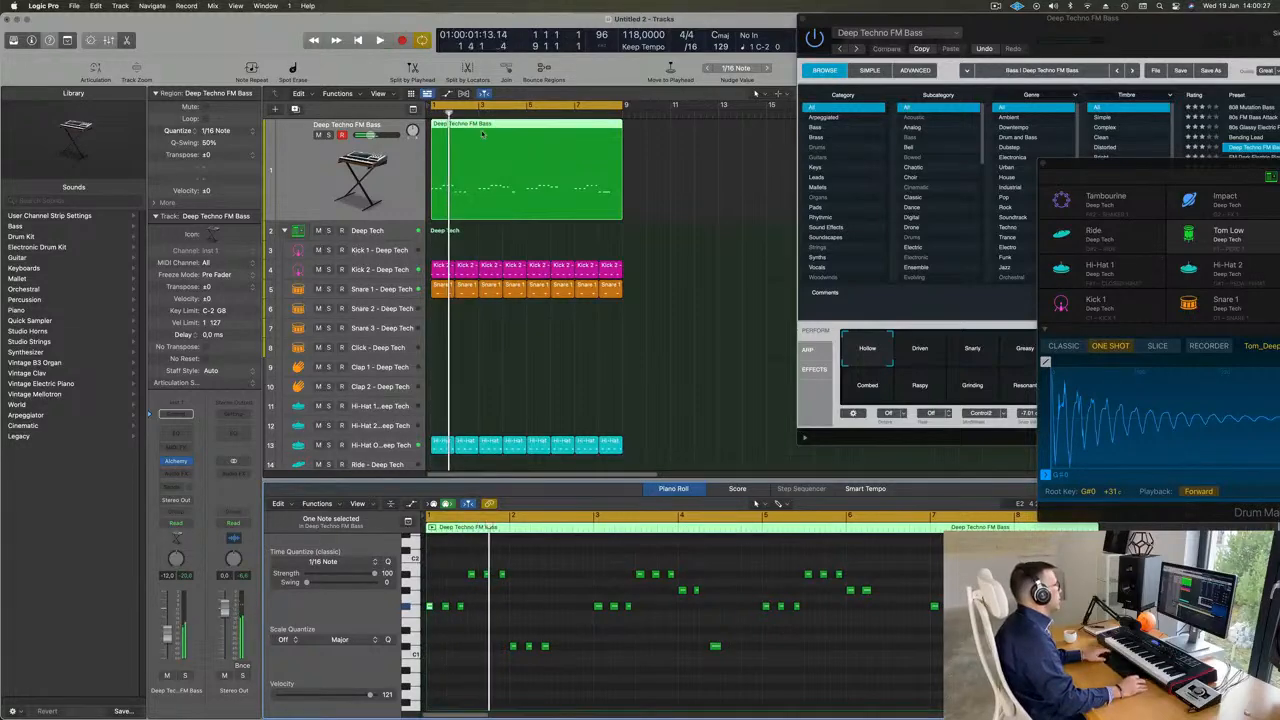
{"action": "key", "text": "Return"}
- Split the bass region at bar 3, delete everything after the split, and play the remaining two bars
{"action": "double_click", "coordinate": [479, 125], "text": "super"}
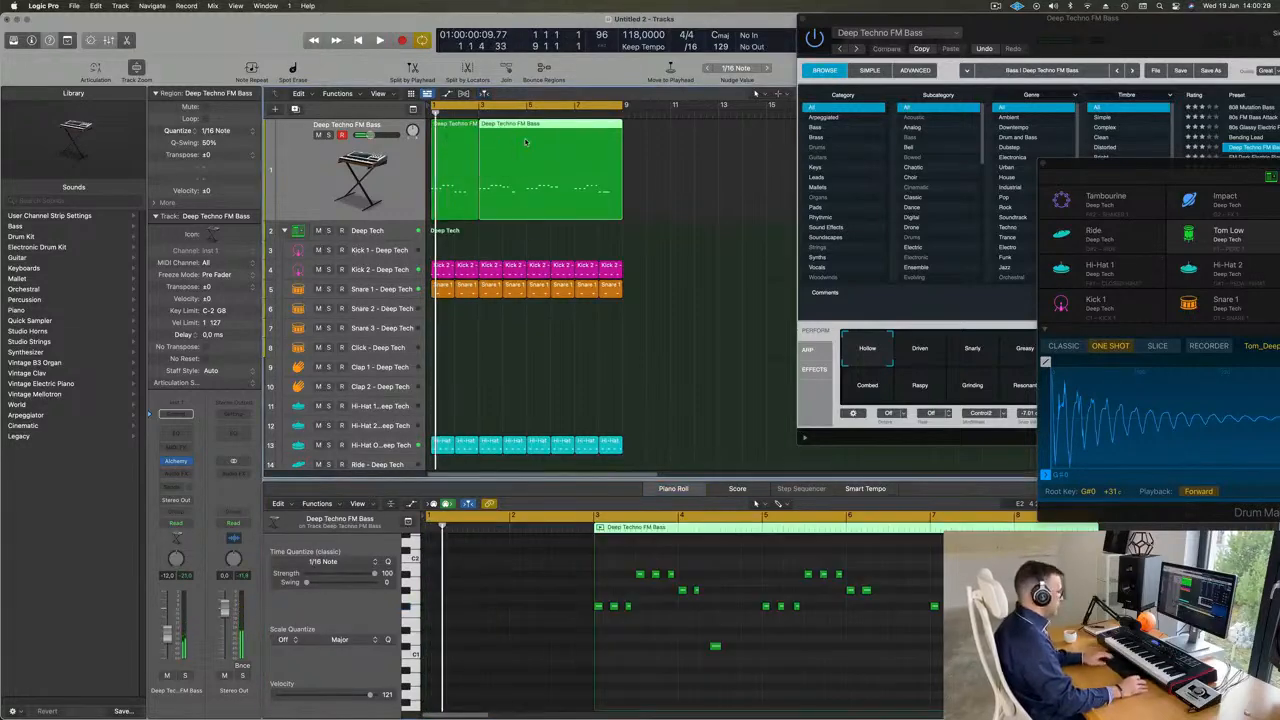
{"action": "key", "text": "BackSpace"}
{"action": "key", "text": "space"}
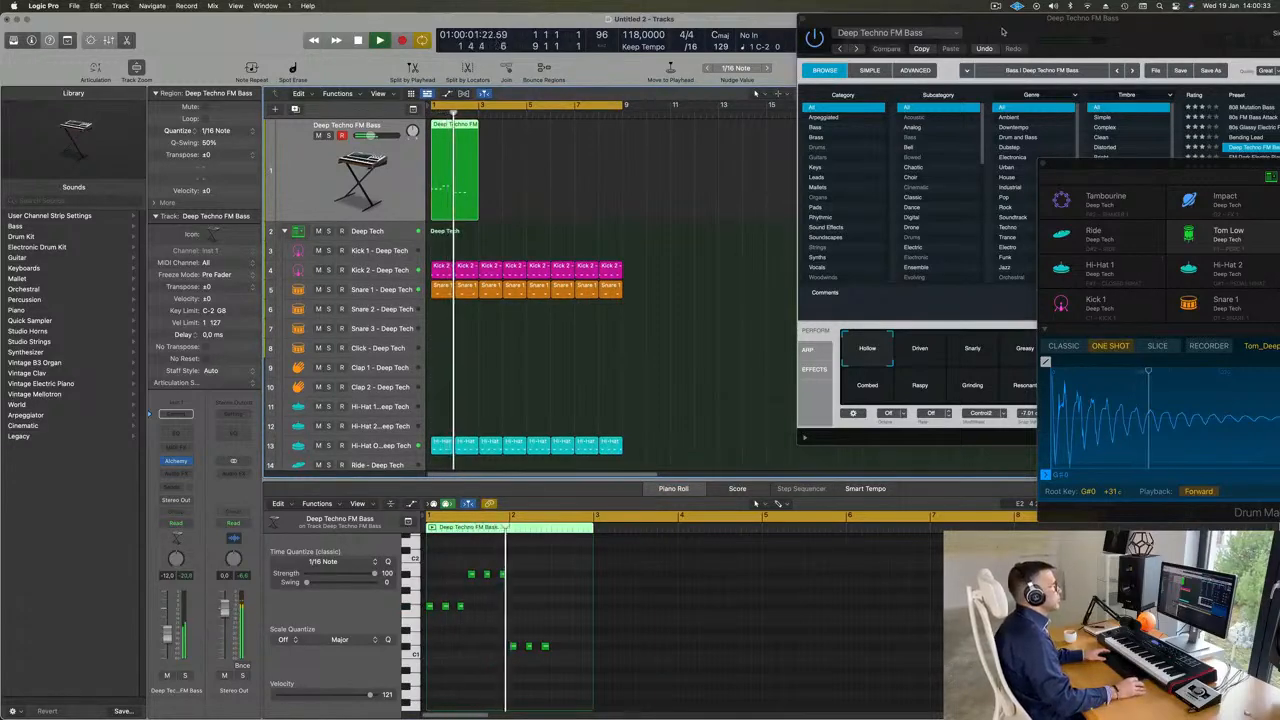
- Copy the two-bar bass region three times so it fills the cycle range up to bar 9
{"action": "left_click_drag", "start_coordinate": [990, 30], "coordinate": [937, 129]}
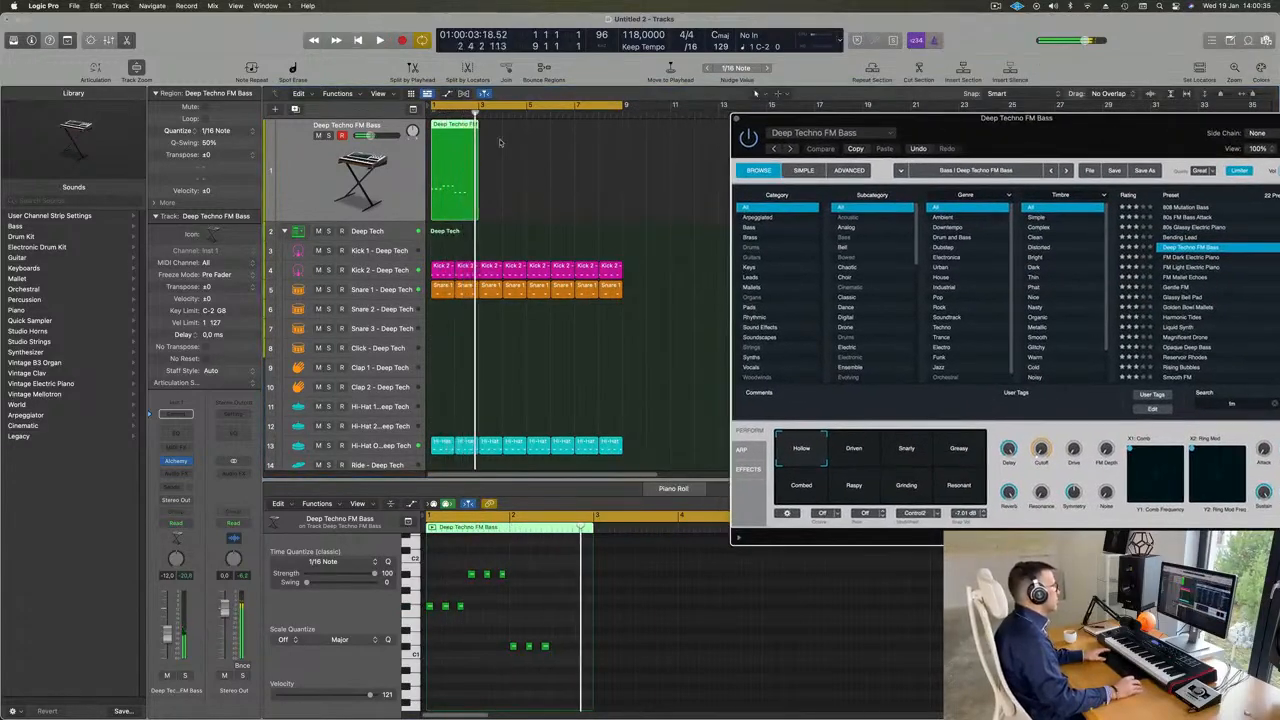
{"action": "left_click_drag", "start_coordinate": [444, 129], "coordinate": [497, 140]}
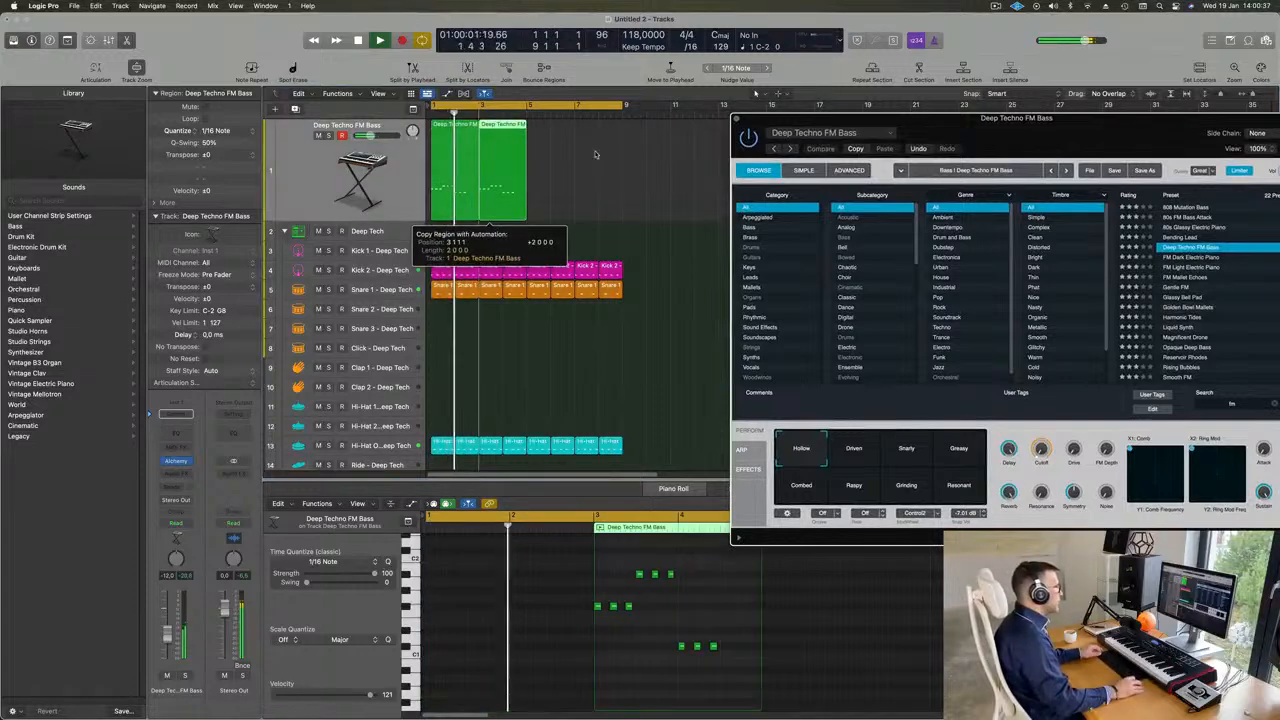
{"action": "left_click_drag", "start_coordinate": [624, 155], "coordinate": [423, 172]}
{"action": "left_click_drag", "start_coordinate": [483, 129], "coordinate": [545, 140]}
- Play the loop from the start and raise the bass track's volume to -7.4 dB
{"action": "key", "text": "Return"}
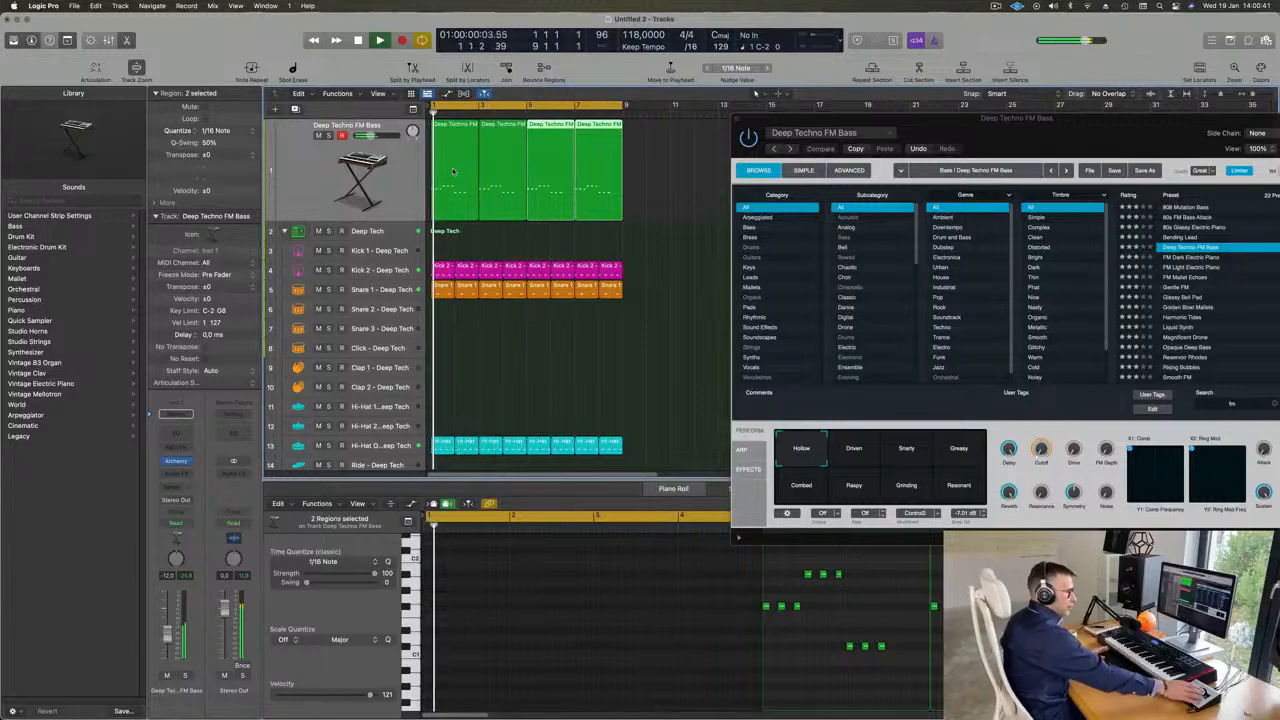
{"action": "key", "text": "Return"}
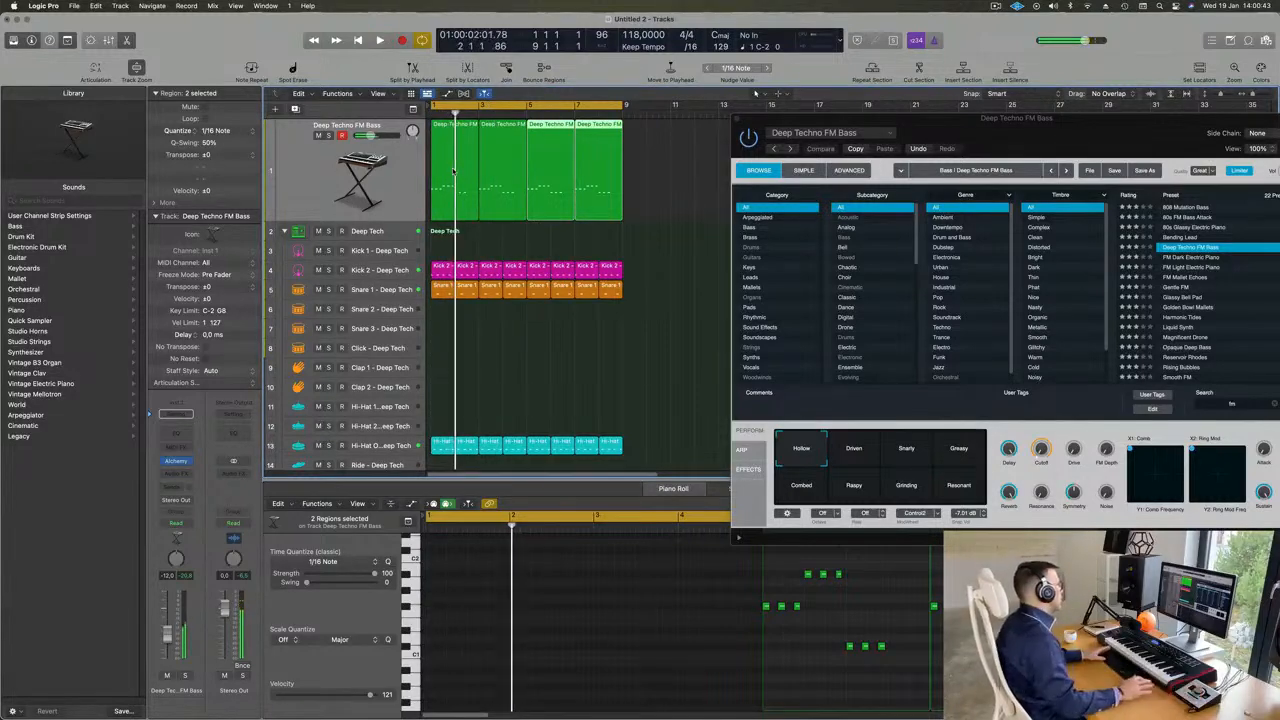
{"action": "key", "text": "Return"}
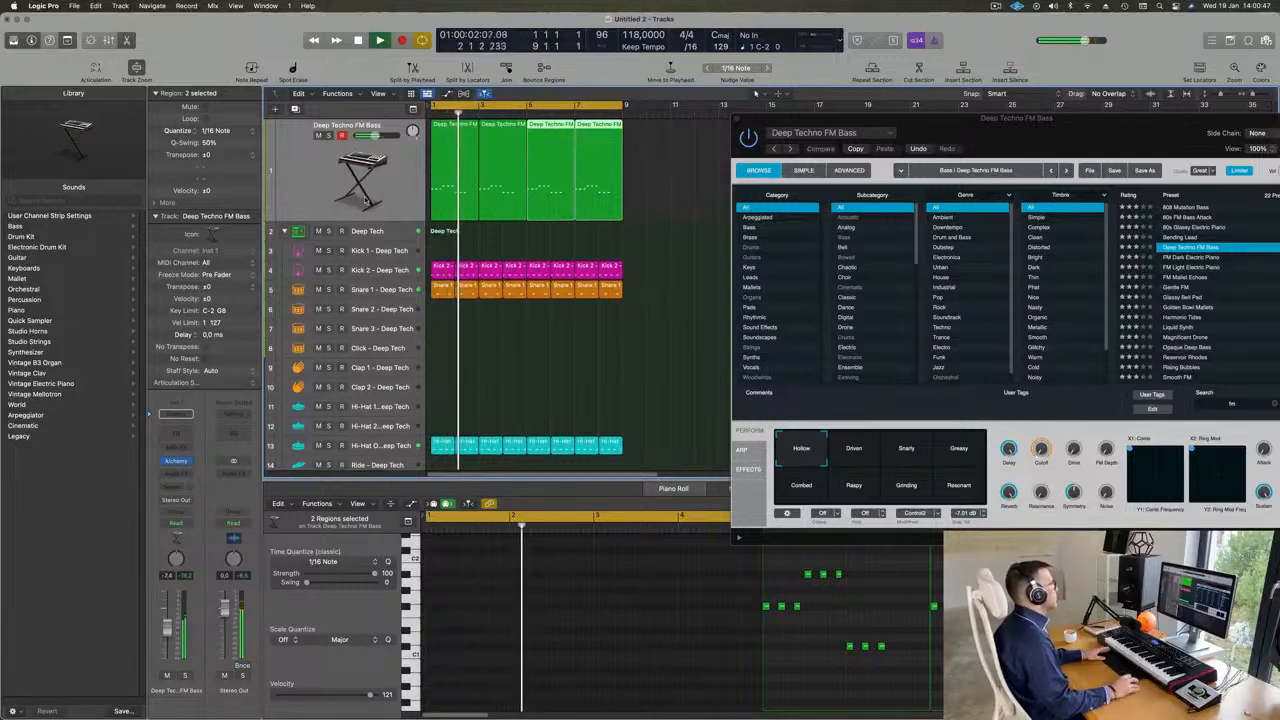
- Duplicate the Deep Techno FM Bass track with its settings and copy the first two-bar region onto the new track
{"action": "left_click", "coordinate": [318, 172]}
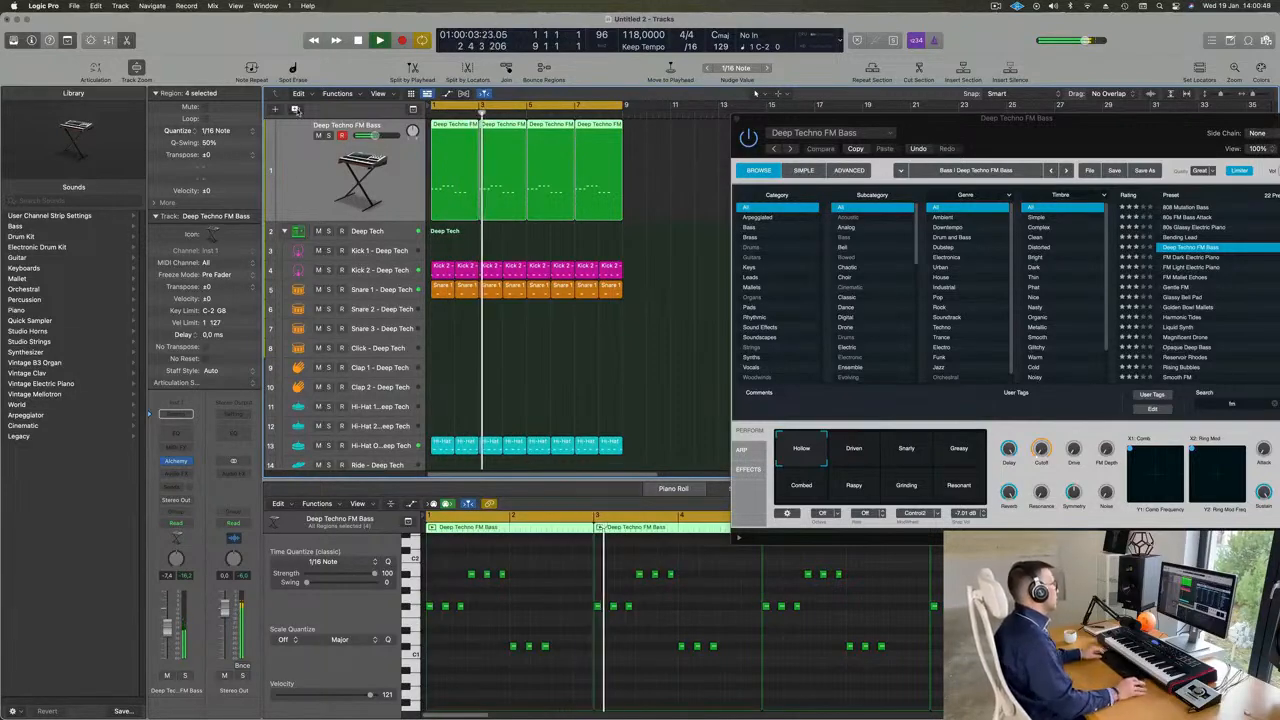
{"action": "left_click", "coordinate": [295, 110]}
{"action": "left_click_drag", "start_coordinate": [450, 133], "coordinate": [454, 190]}
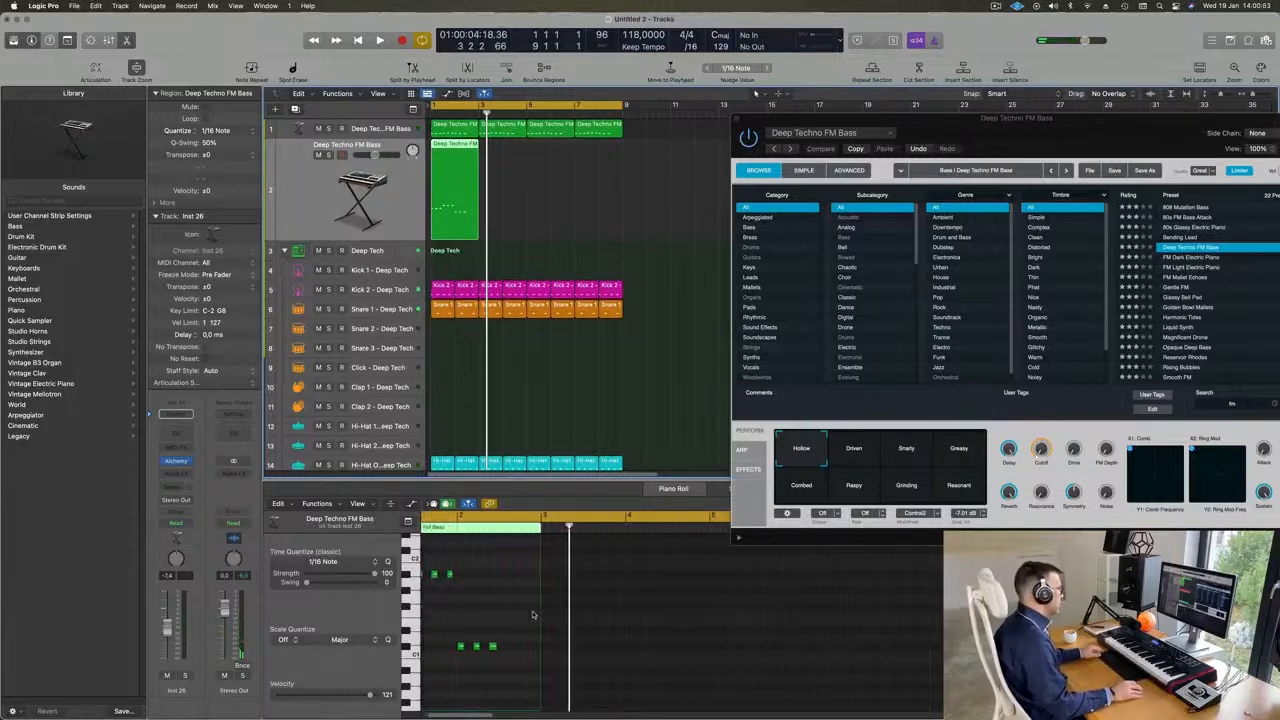
- Reduce the copied region to a single F#1 note at position 2 3 1 1 with a length of 0 2 0 0
{"action": "left_click_drag", "start_coordinate": [441, 573], "coordinate": [562, 648]}
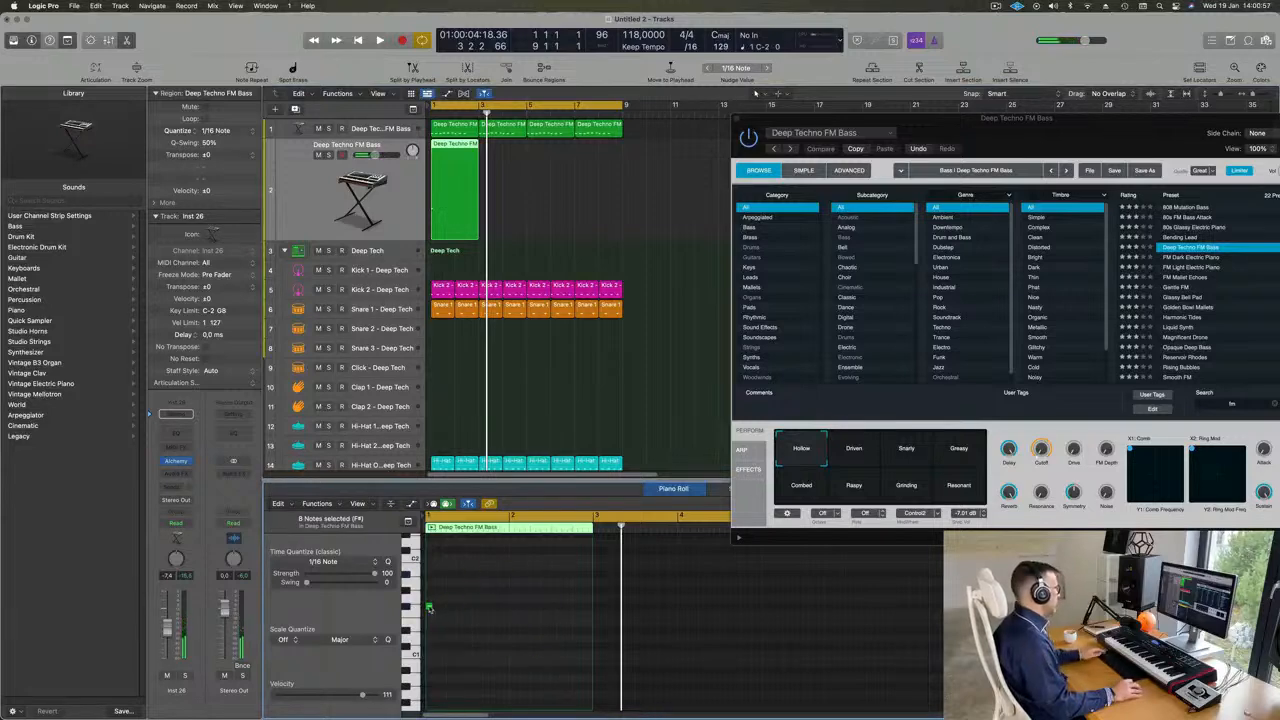
{"action": "left_click_drag", "start_coordinate": [430, 607], "coordinate": [583, 607]}
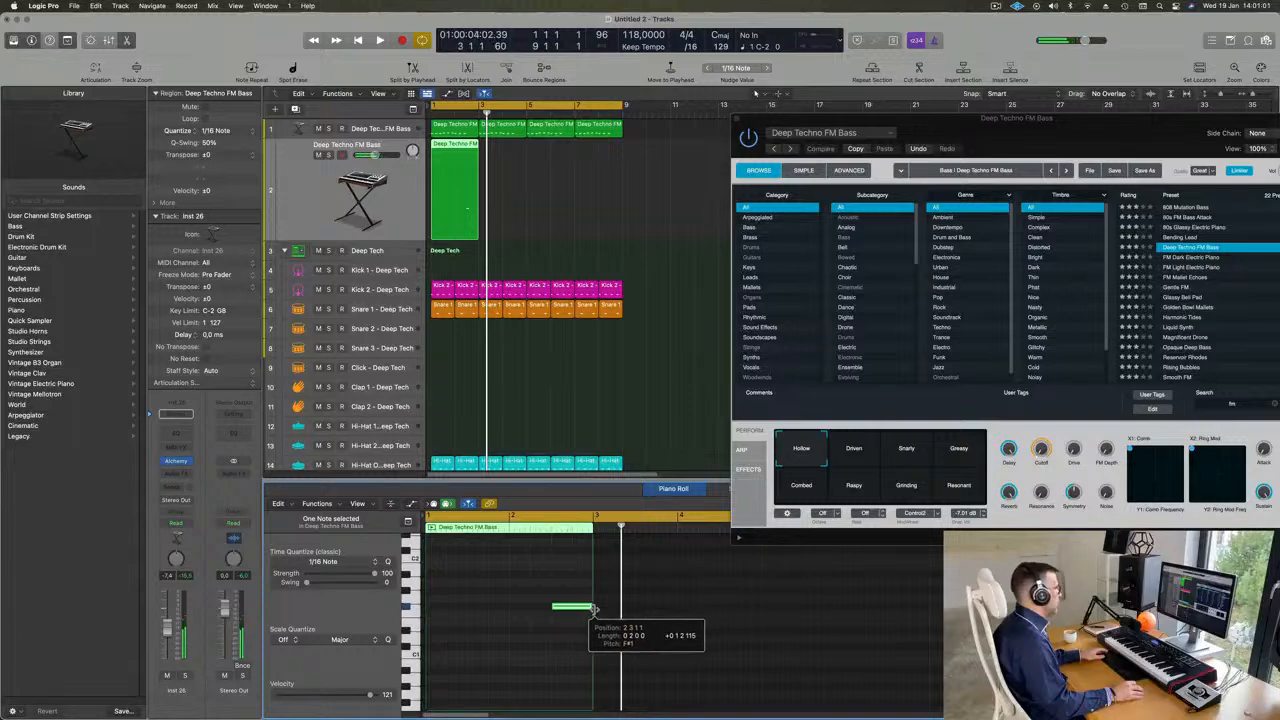
{"action": "left_click", "coordinate": [468, 170]}
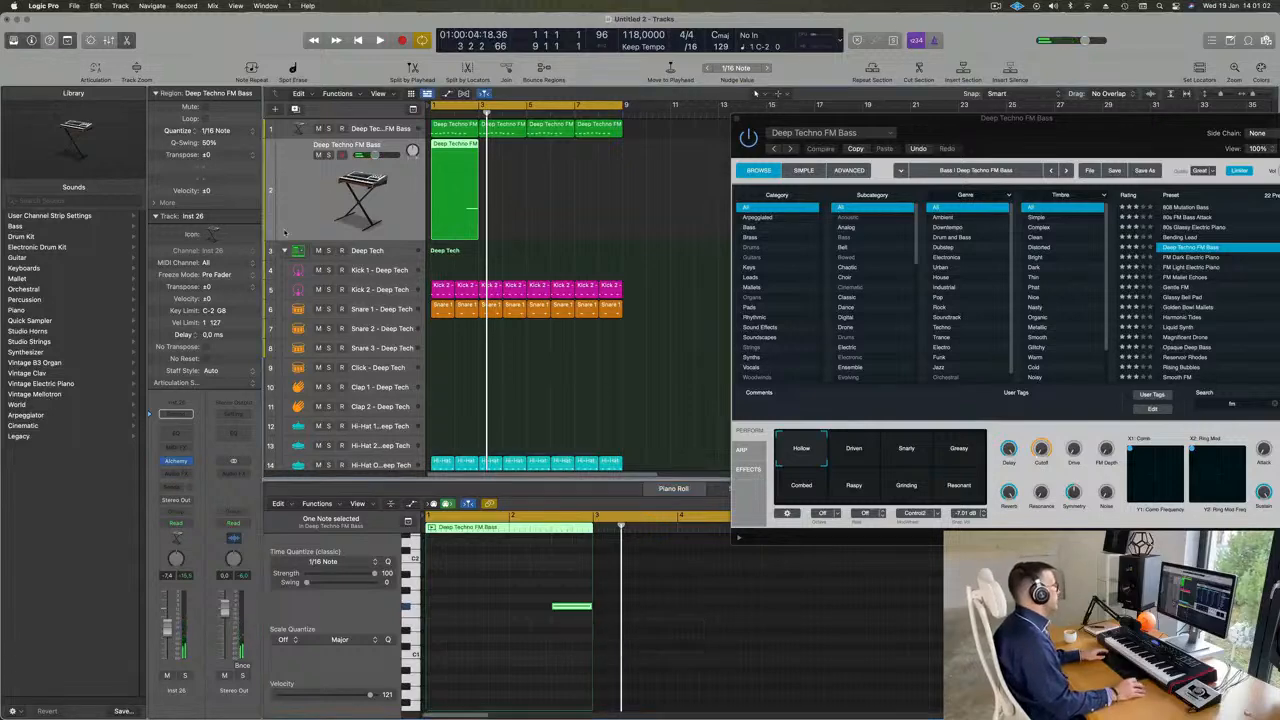
- Open Alchemy on the duplicated track, clear the preset search, and load Short Vox Brass from the Brass category
{"action": "left_click", "coordinate": [177, 463]}
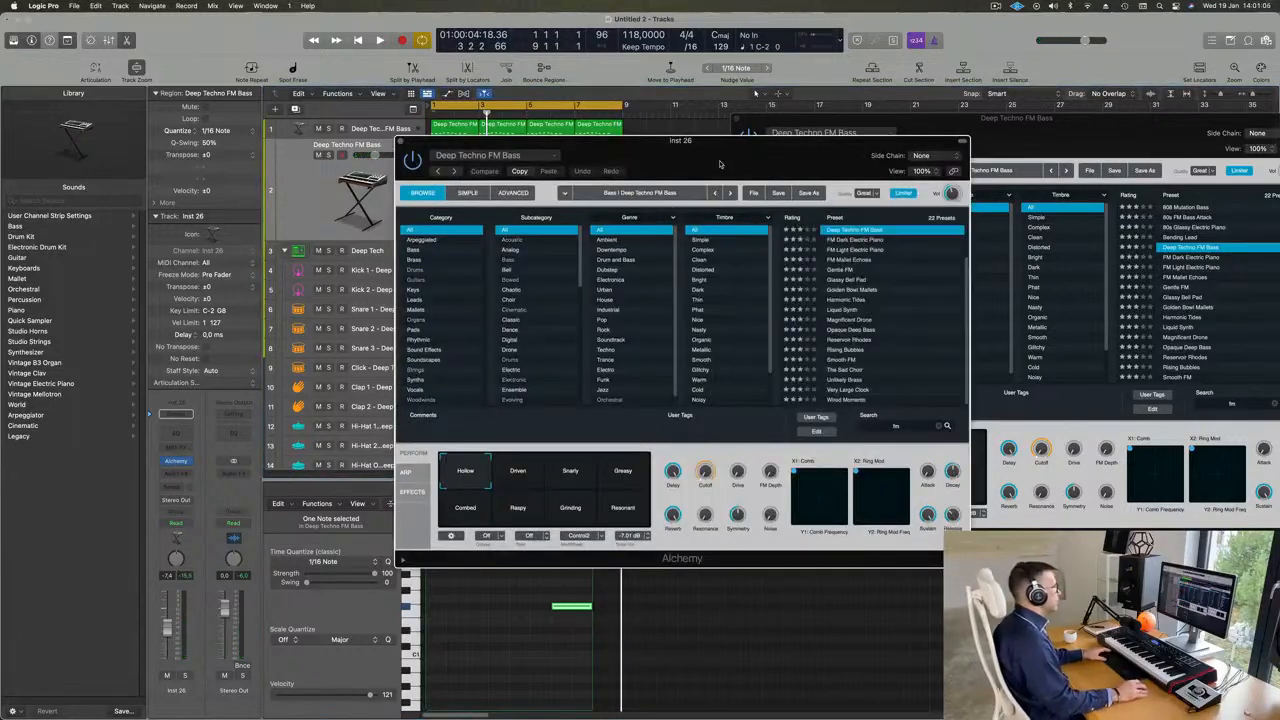
{"action": "key", "text": "space"}
{"action": "left_click_drag", "start_coordinate": [664, 176], "coordinate": [830, 210]}
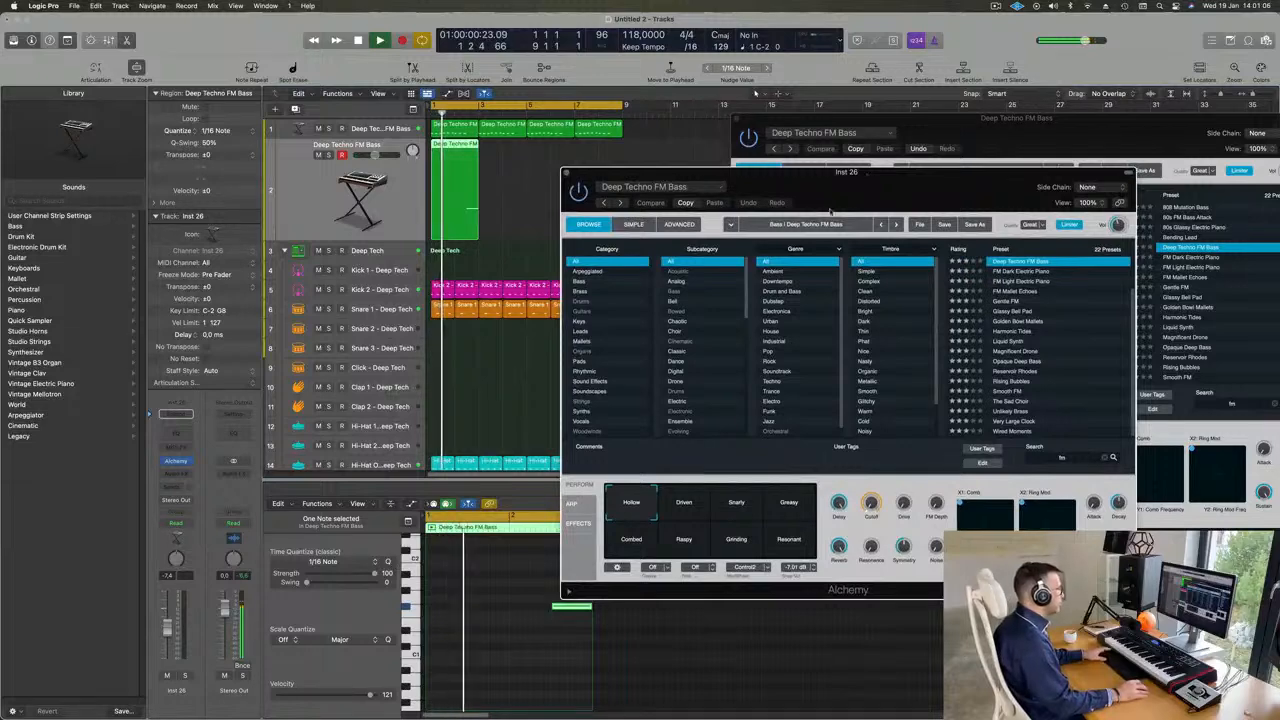
{"action": "left_click", "coordinate": [584, 292]}
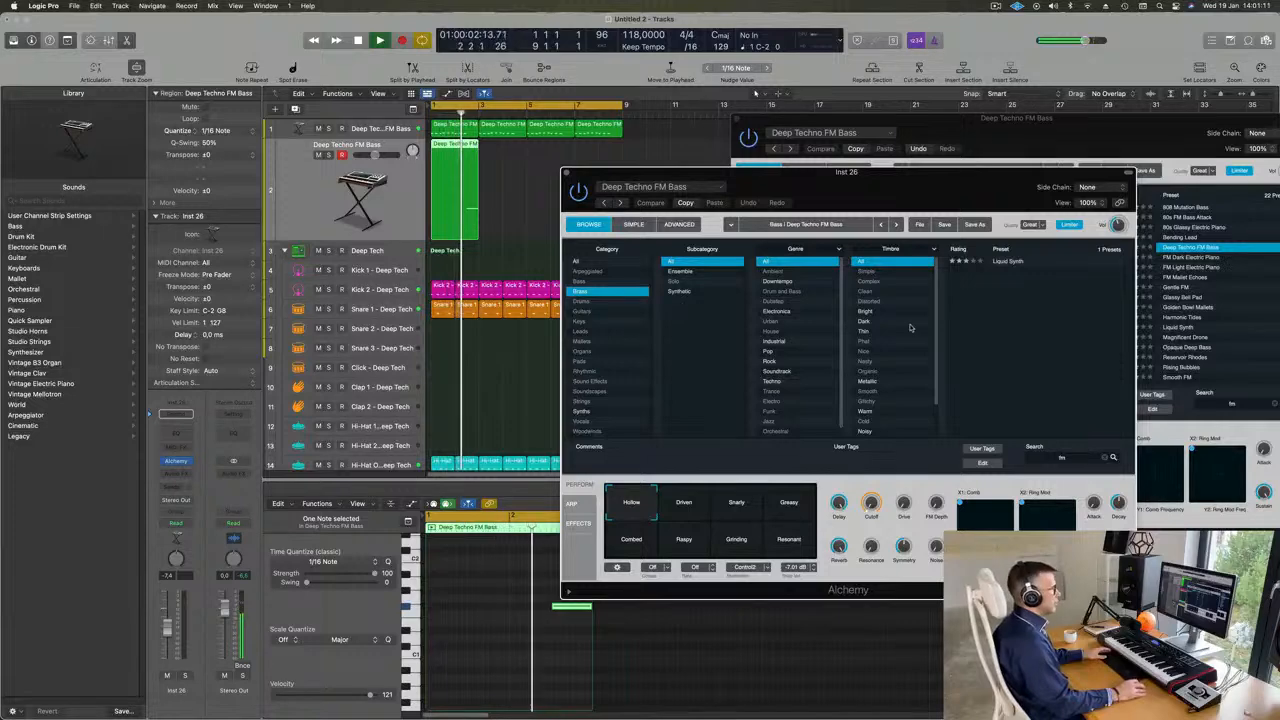
{"action": "left_click", "coordinate": [1111, 455]}
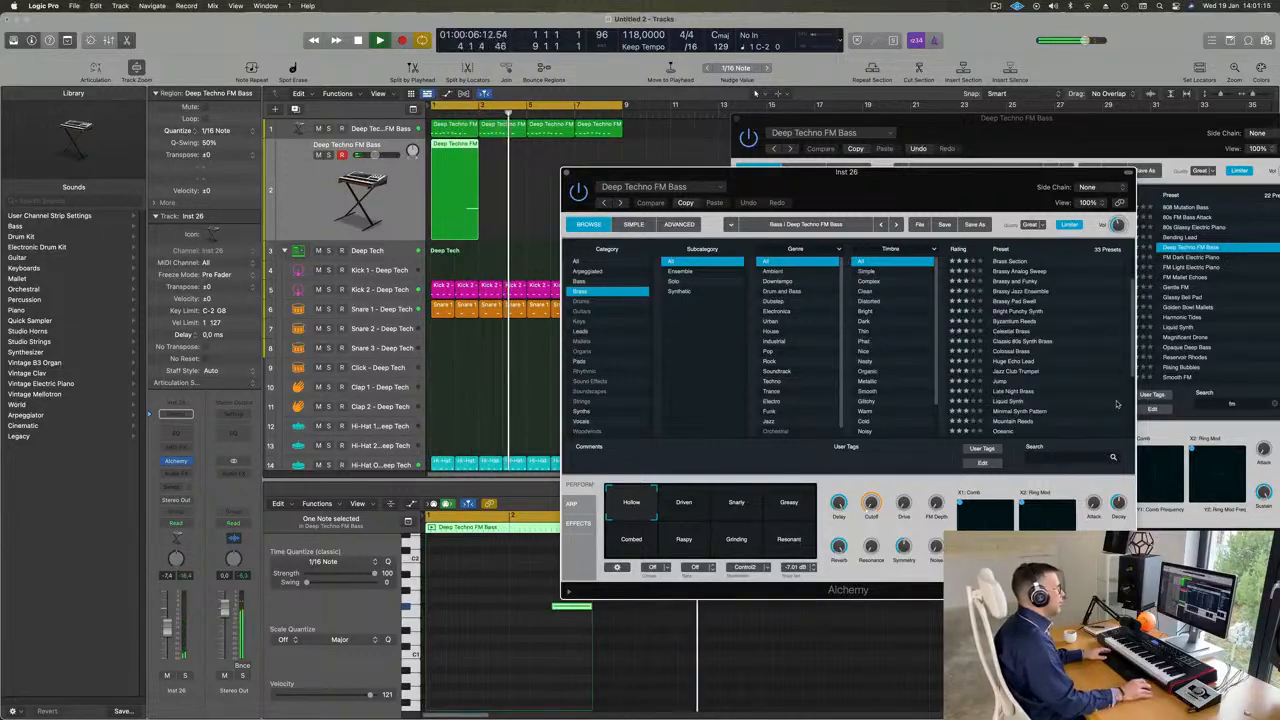
{"action": "scroll", "coordinate": [1016, 366], "scroll_direction": "down", "scroll_amount": 5}
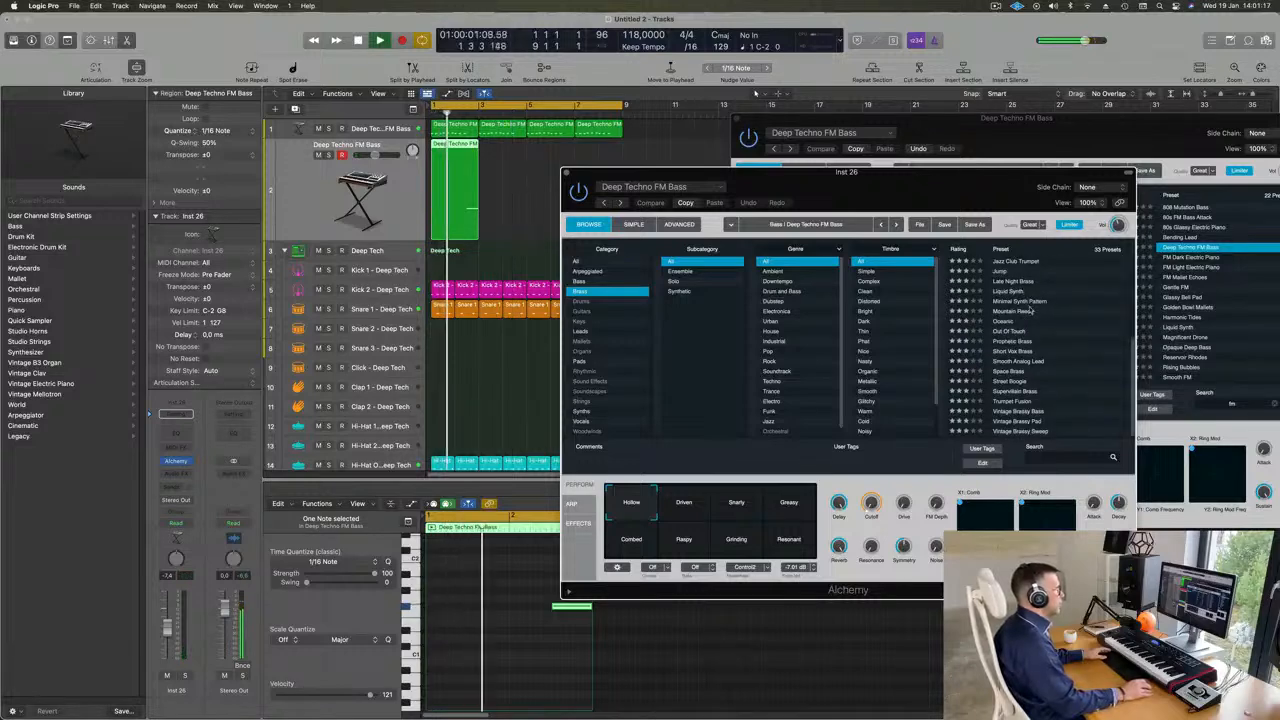
{"action": "left_click", "coordinate": [1017, 356]}
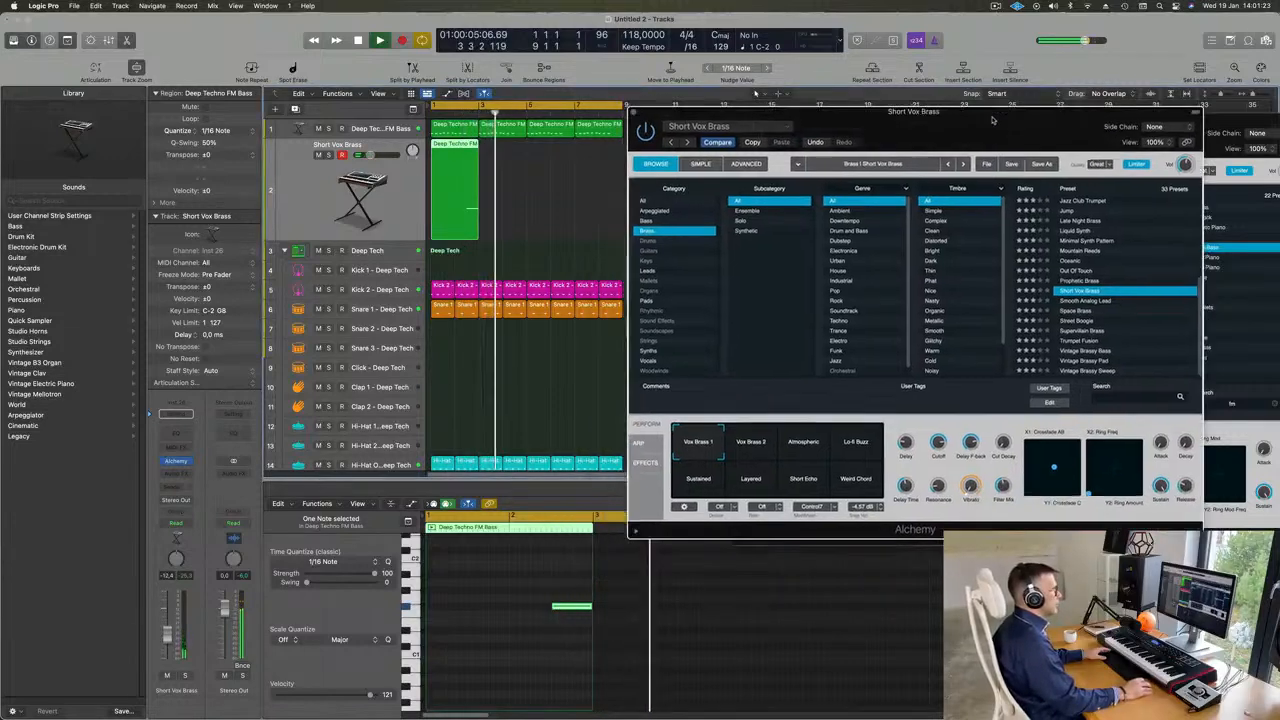
- Repeat the single-note region three times on the Short Vox Brass track so it spans eight bars
{"action": "left_click", "coordinate": [444, 193]}
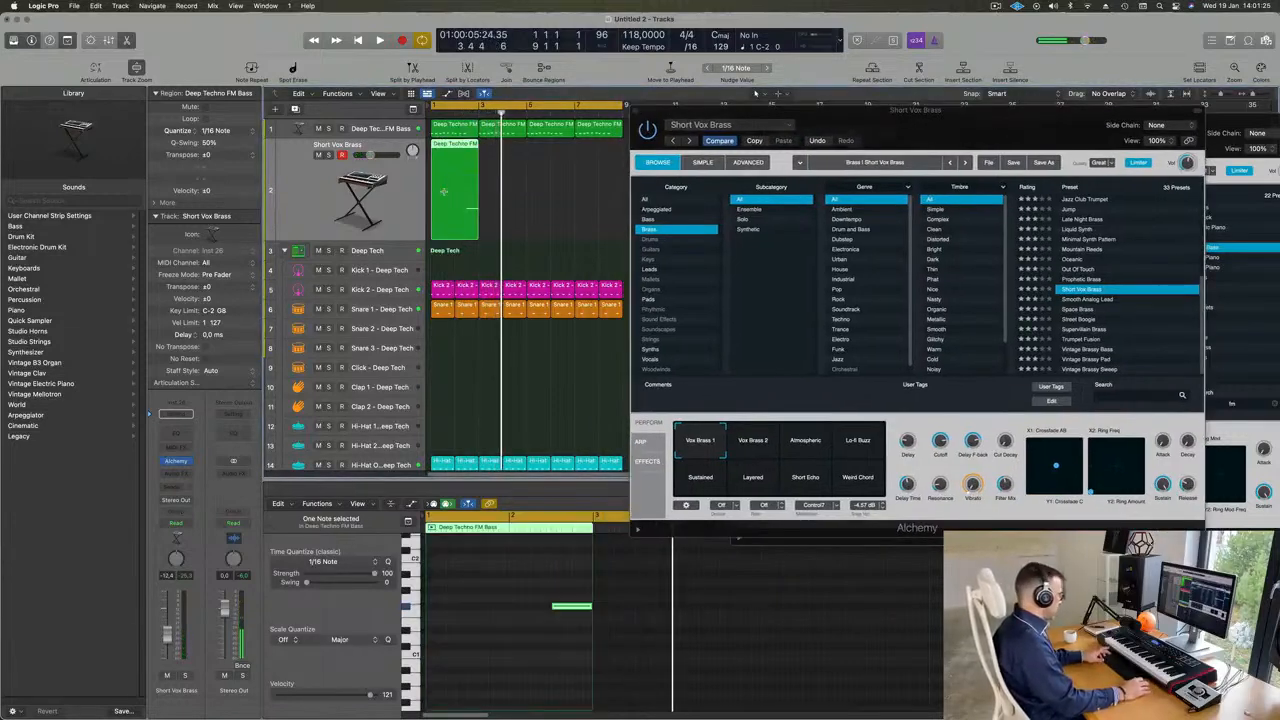
{"action": "key", "text": "super+r"}
{"action": "key", "text": "super+r"}
{"action": "key", "text": "super+r"}
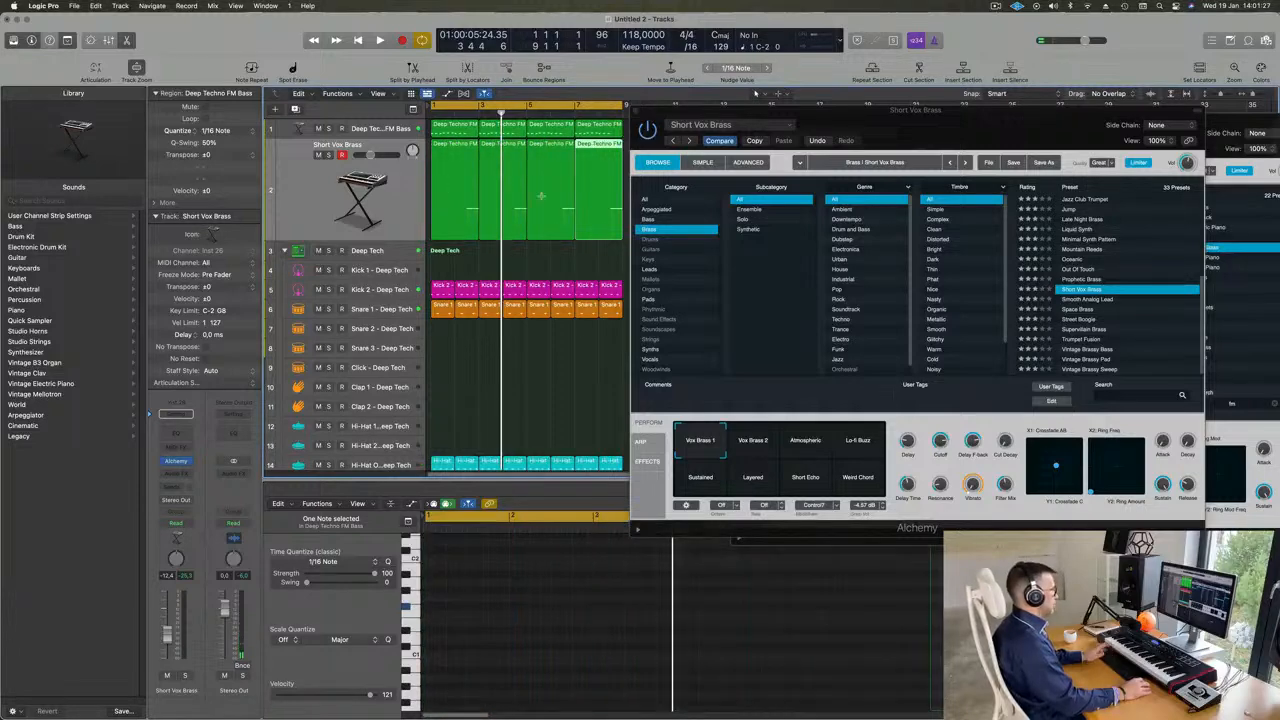
- Play the loop and audition the Out Of Touch, Liquid Synth and Brassy Pad Swell presets on the brass track
{"action": "left_click_drag", "start_coordinate": [970, 114], "coordinate": [986, 76]}
{"action": "key", "text": "space"}
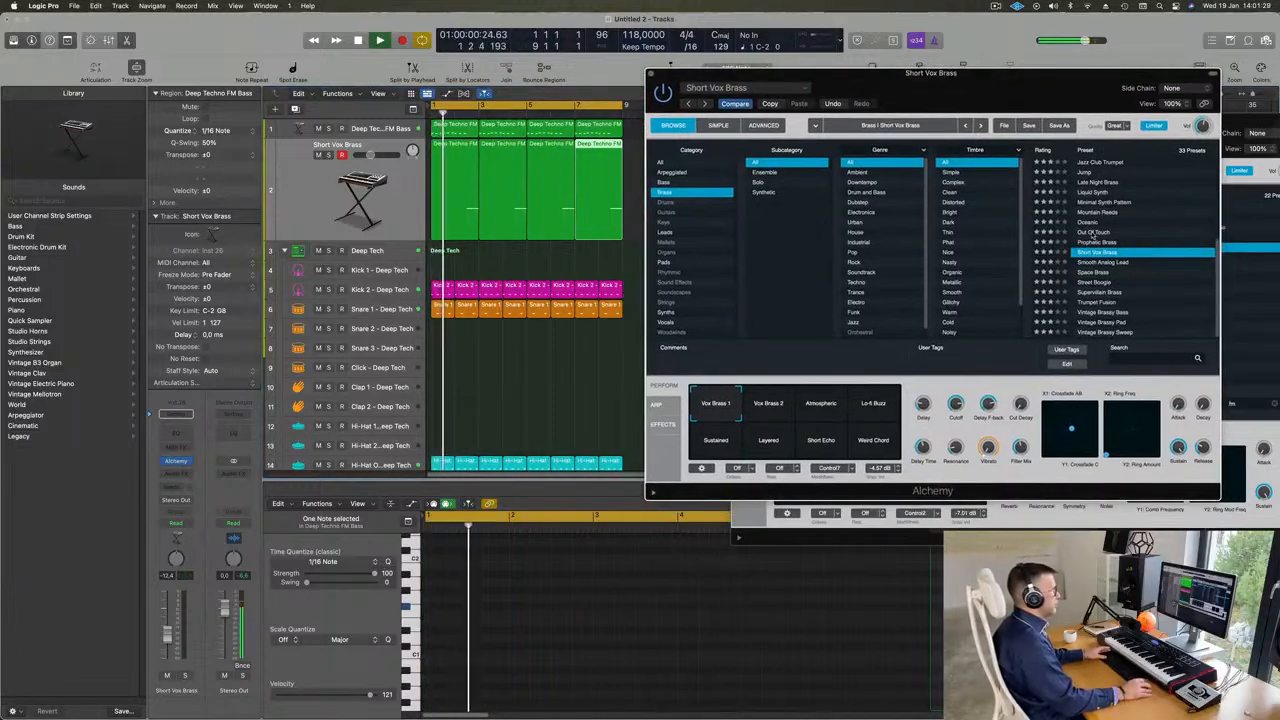
{"action": "left_click", "coordinate": [1094, 232]}
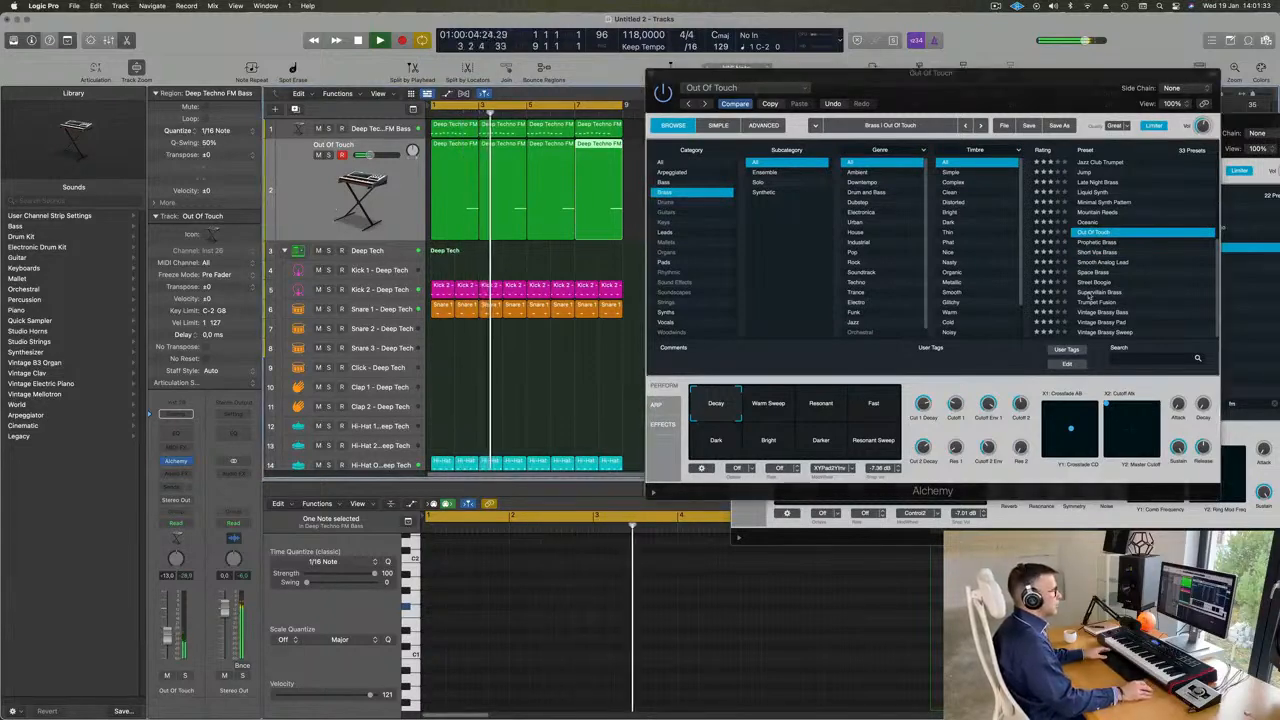
{"action": "scroll", "coordinate": [1110, 258], "scroll_direction": "up", "scroll_amount": 3}
{"action": "left_click", "coordinate": [1103, 239]}
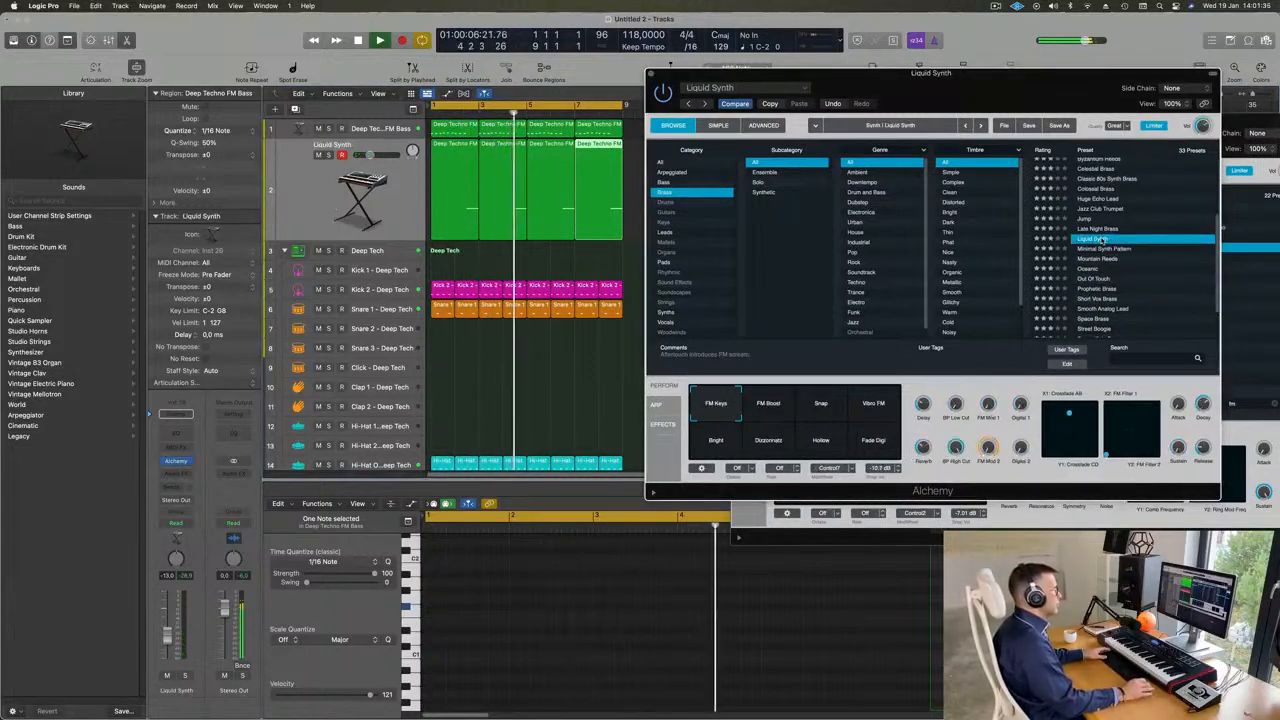
{"action": "scroll", "coordinate": [1100, 215], "scroll_direction": "up", "scroll_amount": 3}
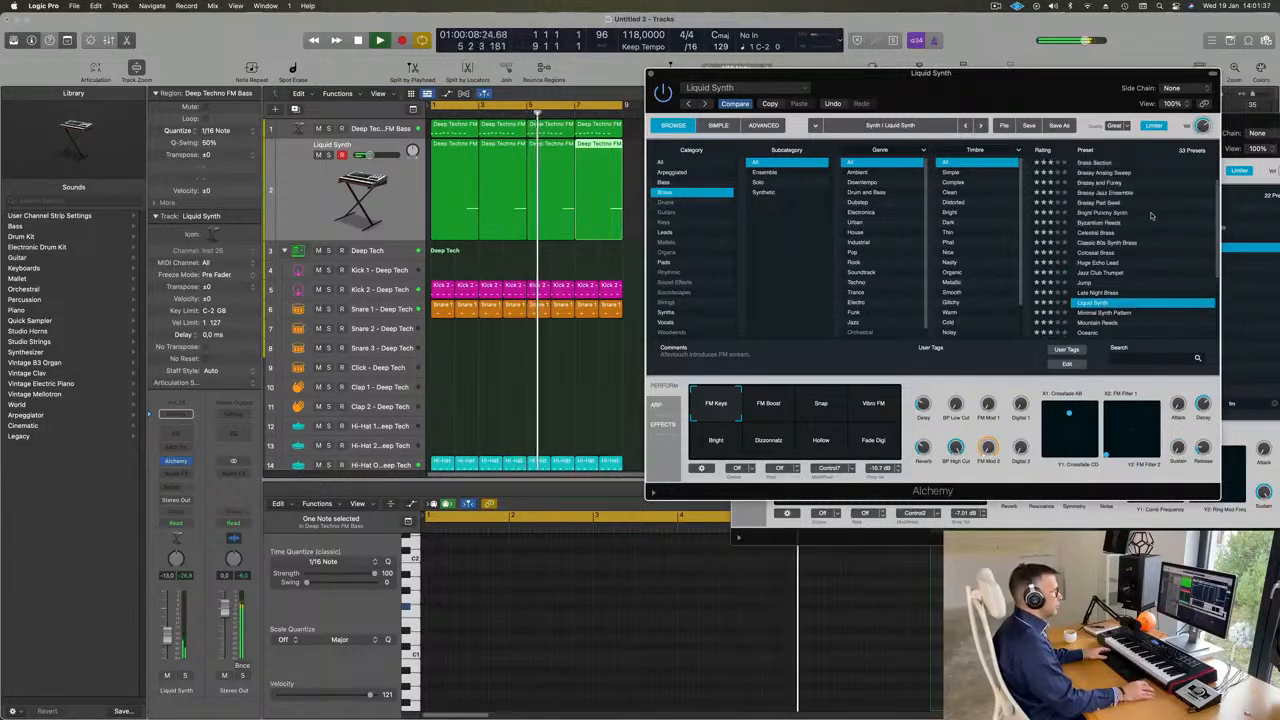
{"action": "left_click", "coordinate": [1098, 203]}
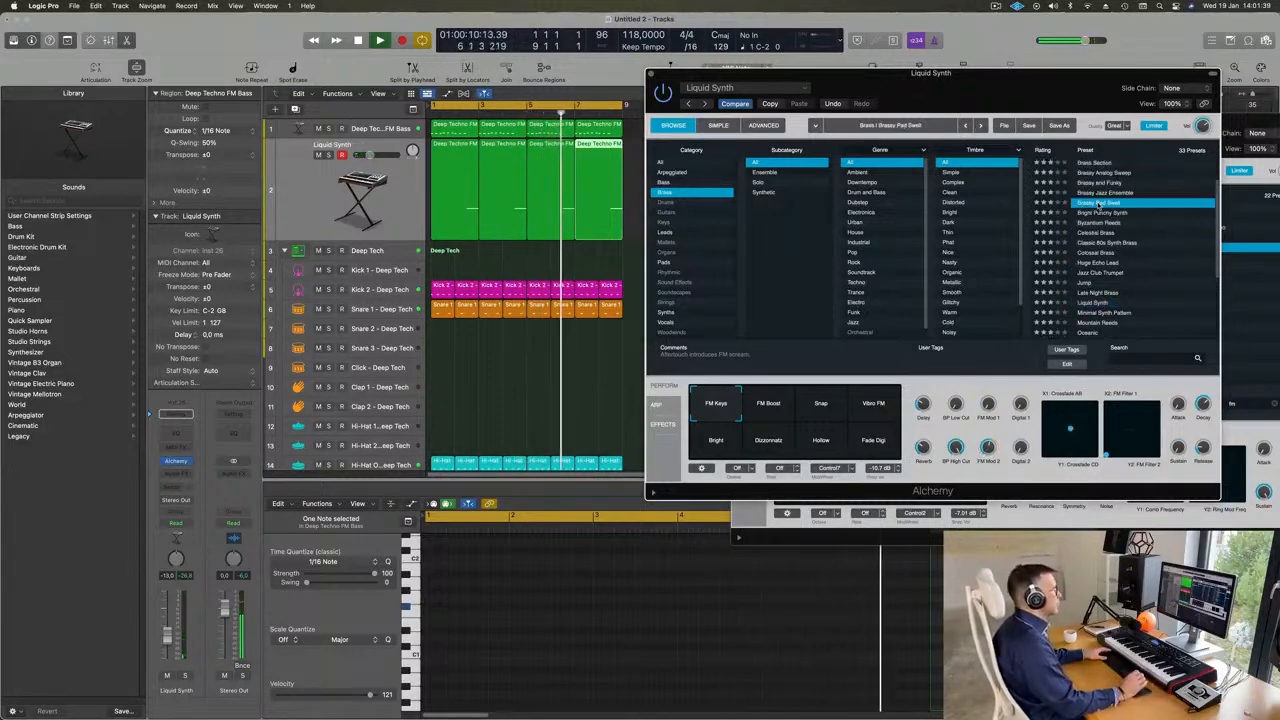
- Try the Brass Response preset on the brass track with its Soft Brass and Fat Brass variations
{"action": "scroll", "coordinate": [1105, 218], "scroll_direction": "up", "scroll_amount": 2}
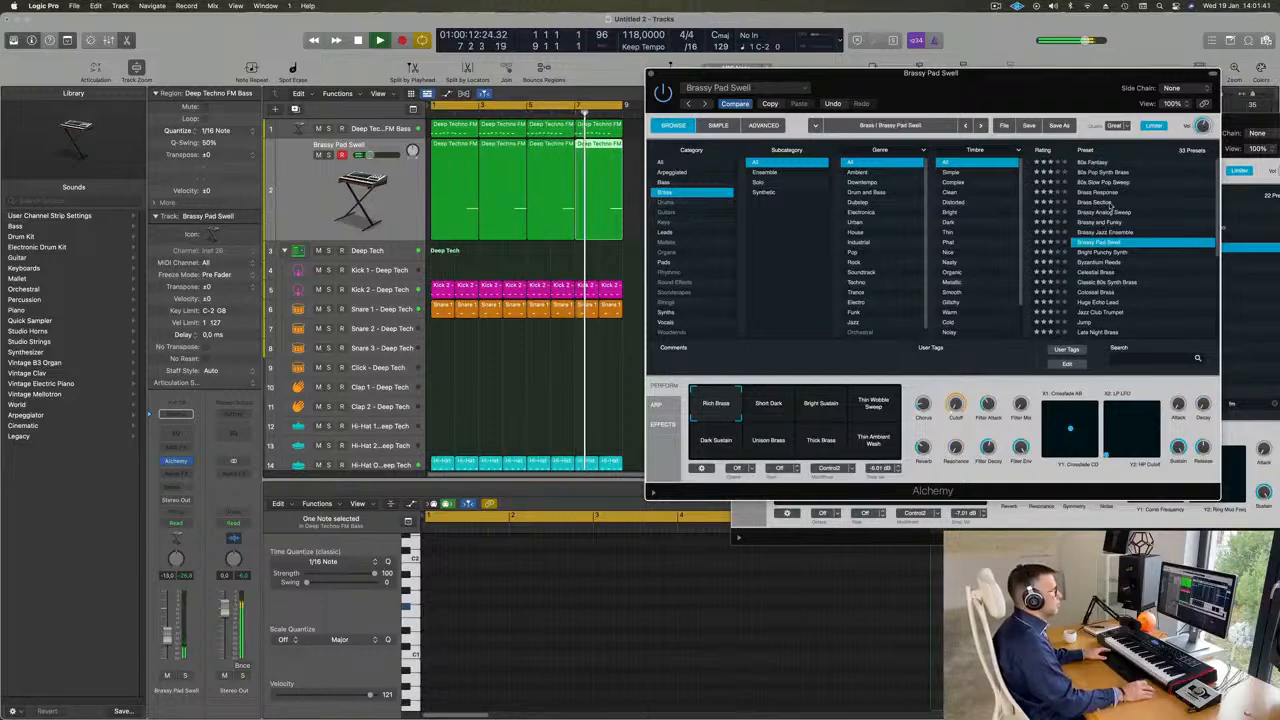
{"action": "left_click", "coordinate": [1100, 192]}
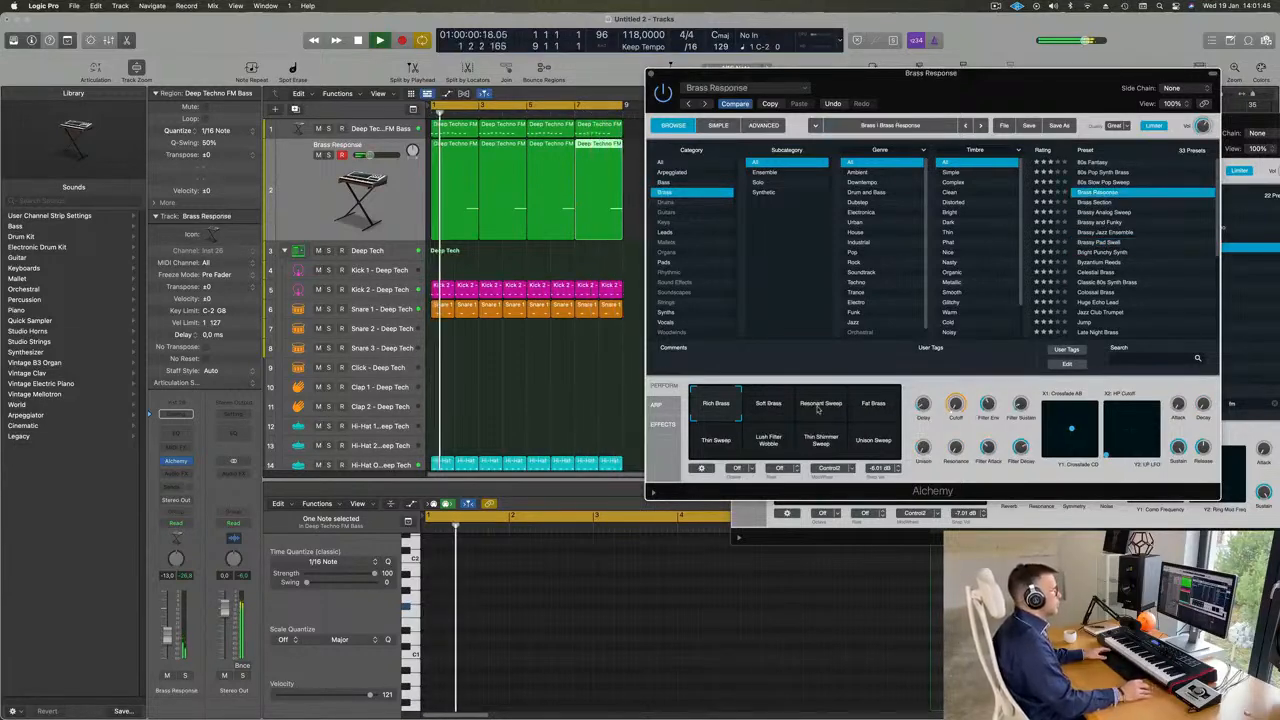
{"action": "left_click", "coordinate": [772, 410]}
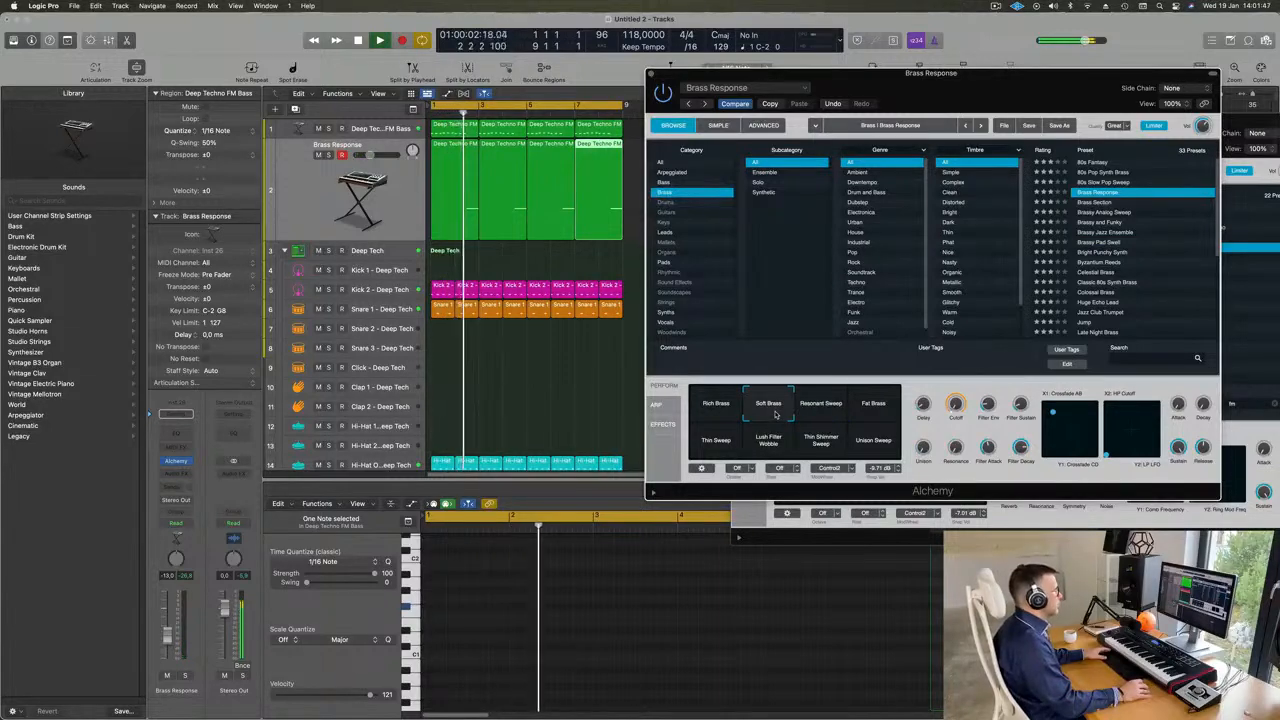
{"action": "left_click", "coordinate": [878, 411]}
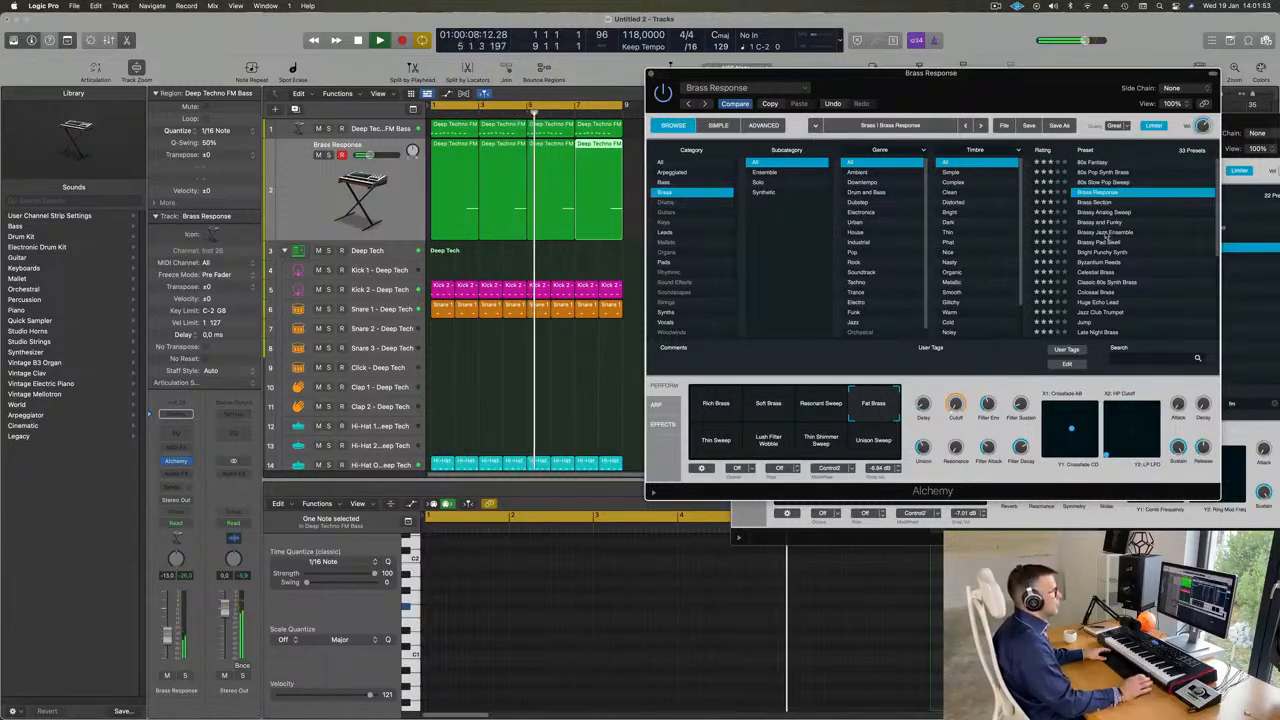
- Audition Brassy Jazz Ensemble, Celestial Brass and Byzantium Reeds, including the Chopper variation of Byzantium Reeds
{"action": "left_click", "coordinate": [1106, 233]}
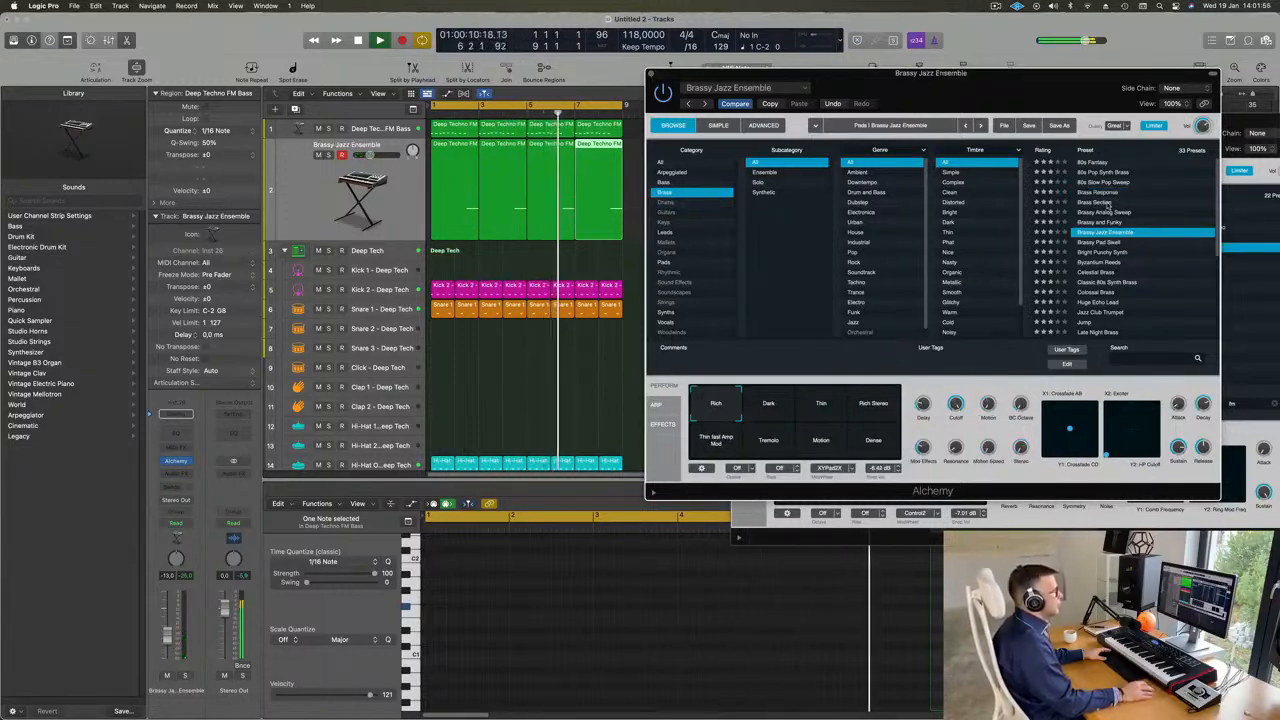
{"action": "scroll", "coordinate": [1178, 232], "scroll_direction": "down", "scroll_amount": 3}
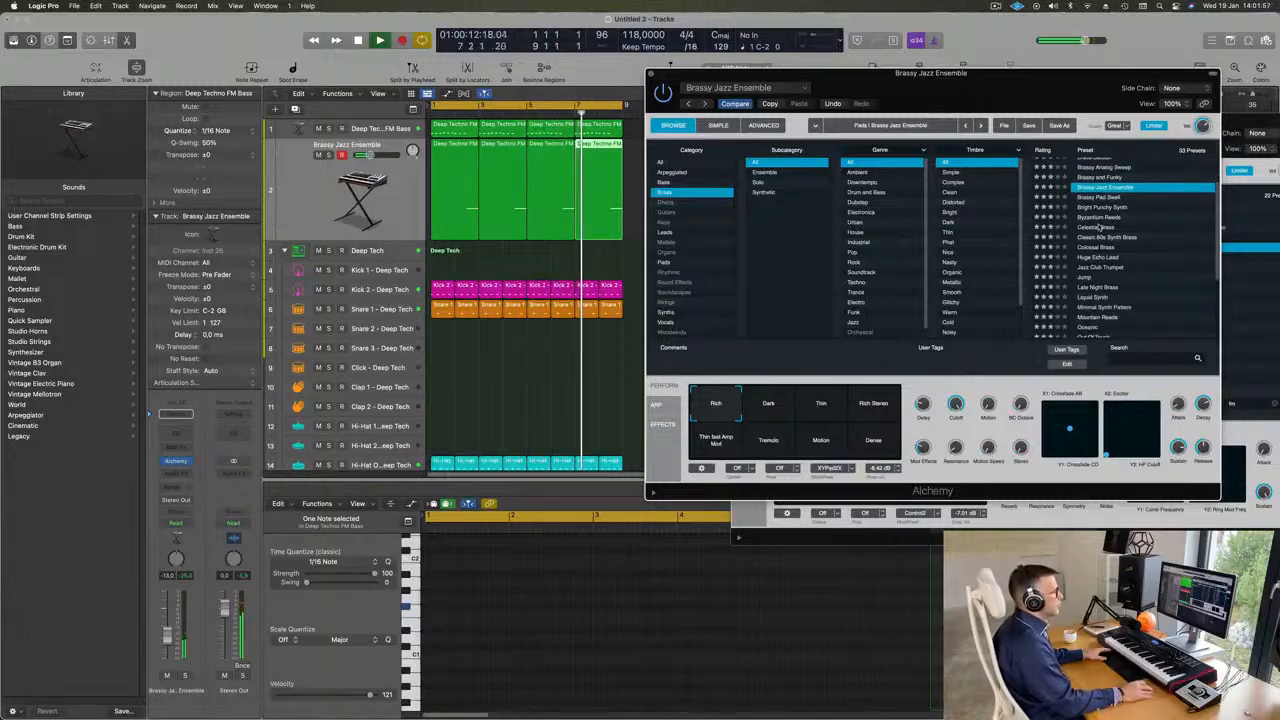
{"action": "left_click", "coordinate": [1098, 227]}
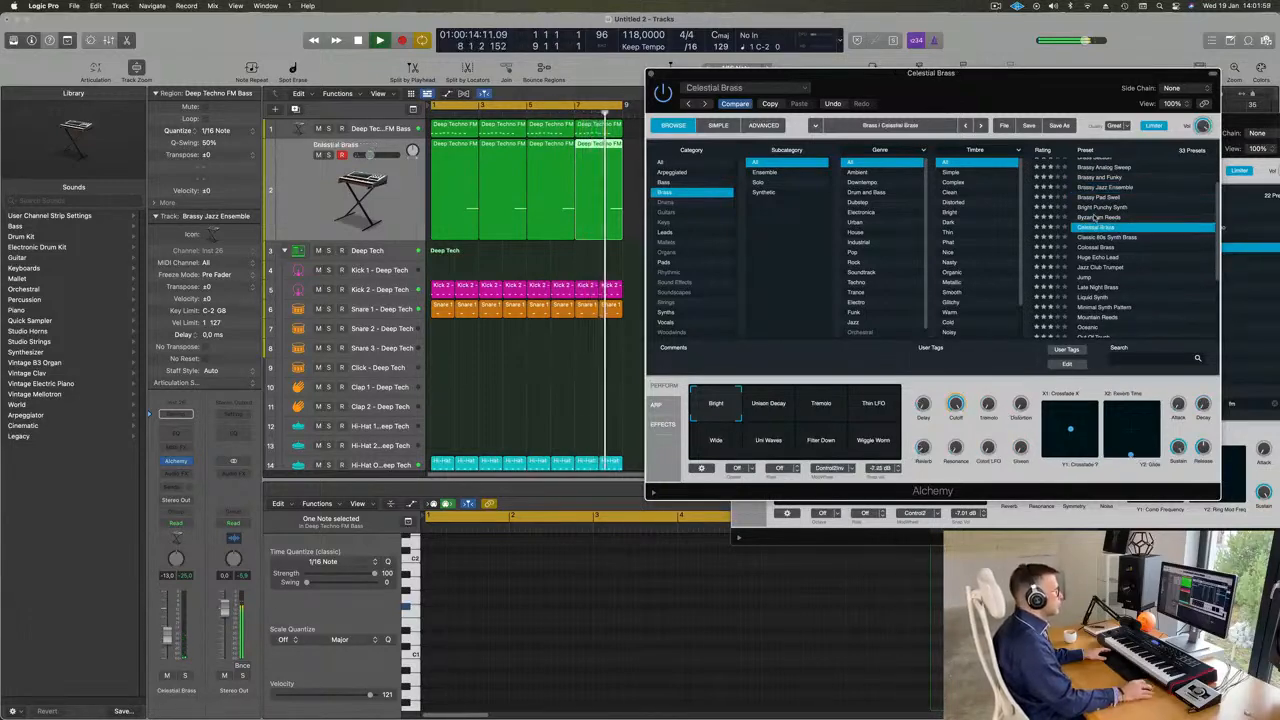
{"action": "left_click", "coordinate": [1097, 217]}
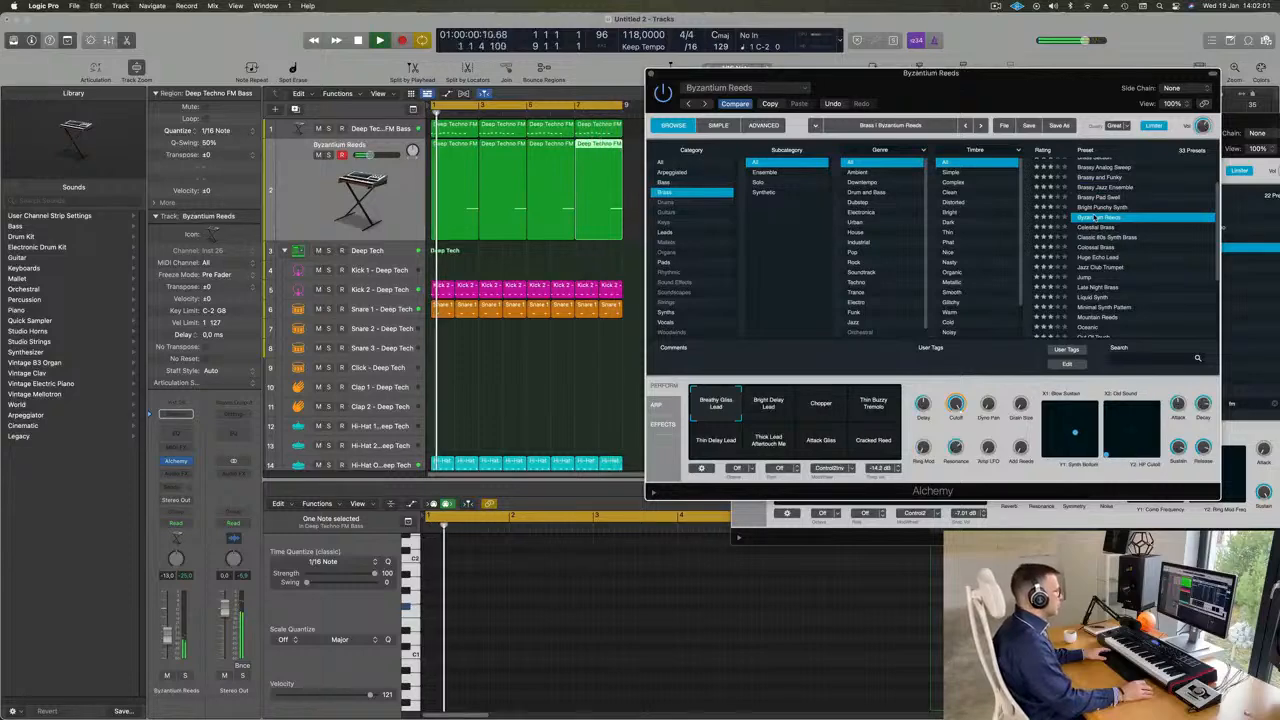
{"action": "scroll", "coordinate": [1141, 265], "scroll_direction": "down", "scroll_amount": 2}
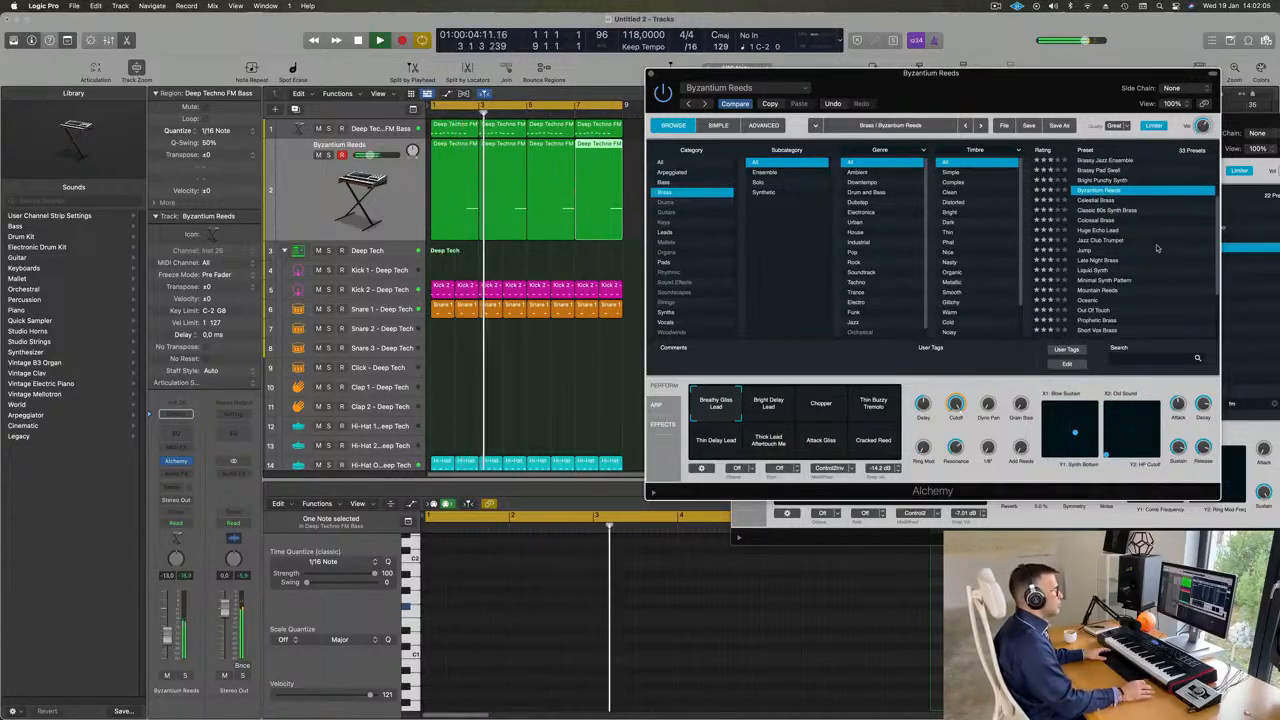
{"action": "left_click", "coordinate": [815, 392]}
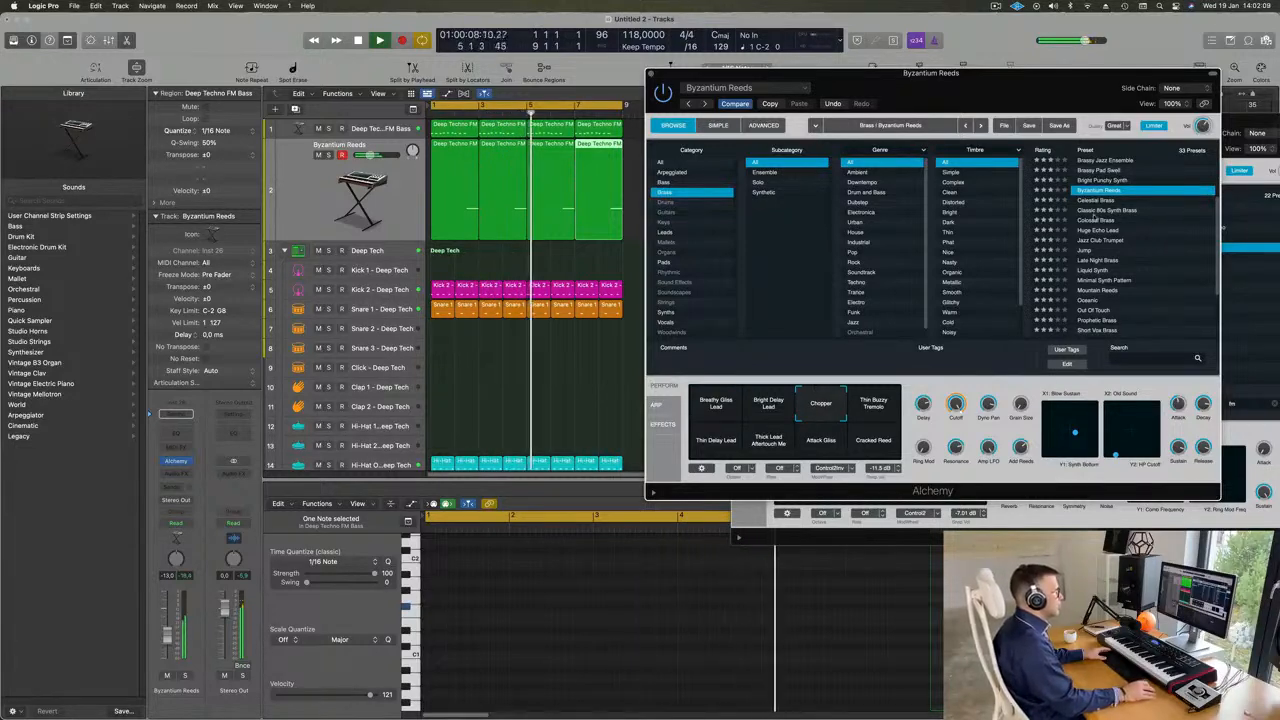
- Audition the Huge Echo Lead, Jazz Club Trumpet, Jump, Late Night Brass and Oceanic presets against the loop
{"action": "left_click", "coordinate": [1120, 231]}
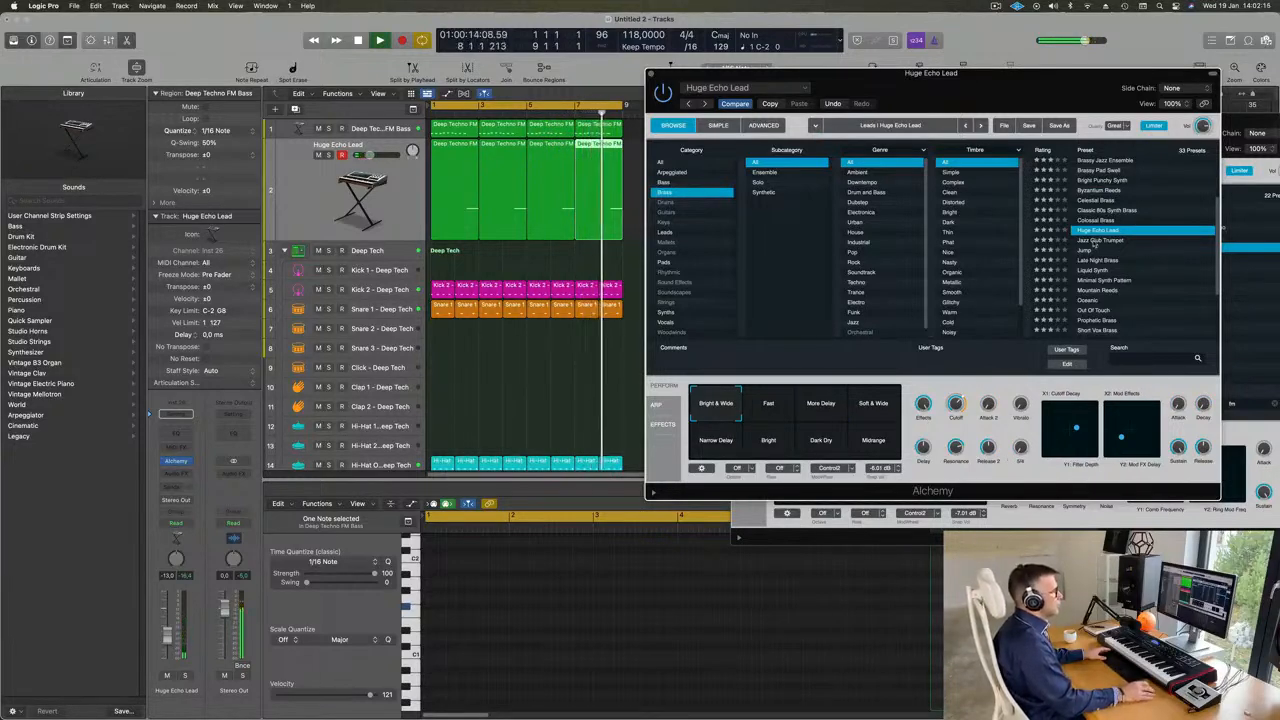
{"action": "left_click", "coordinate": [1096, 241]}
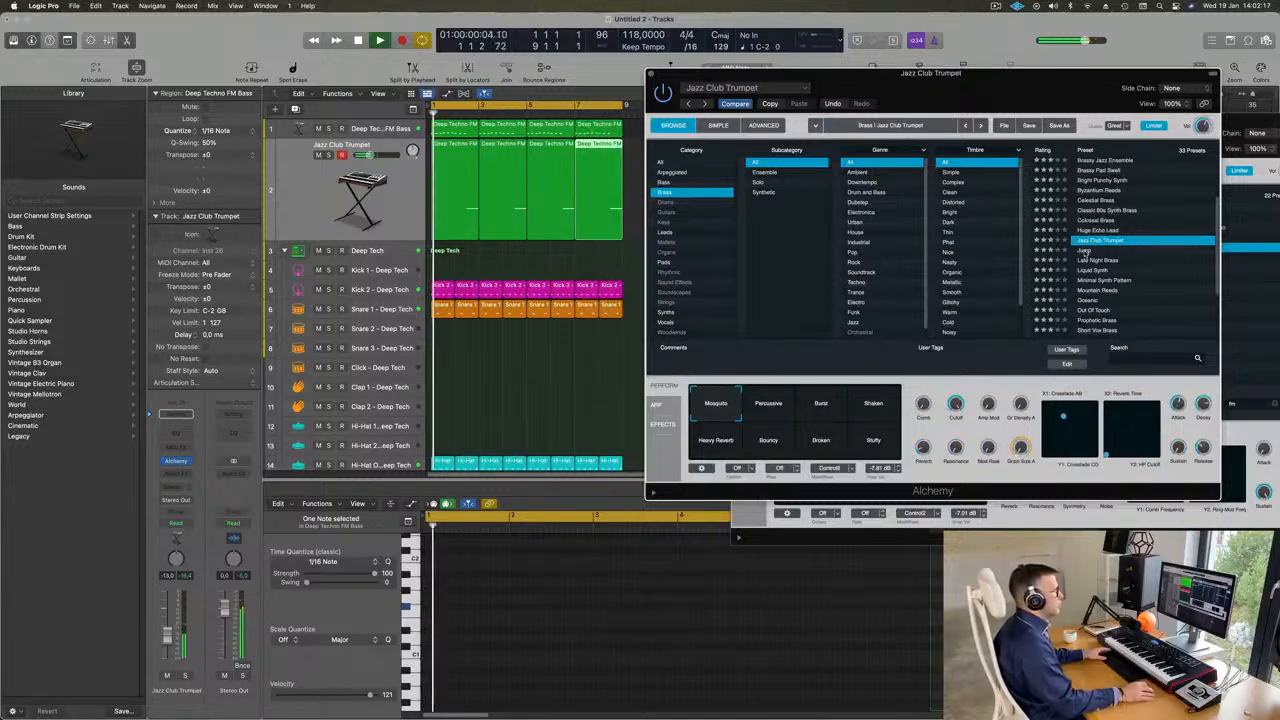
{"action": "left_click", "coordinate": [1086, 251]}
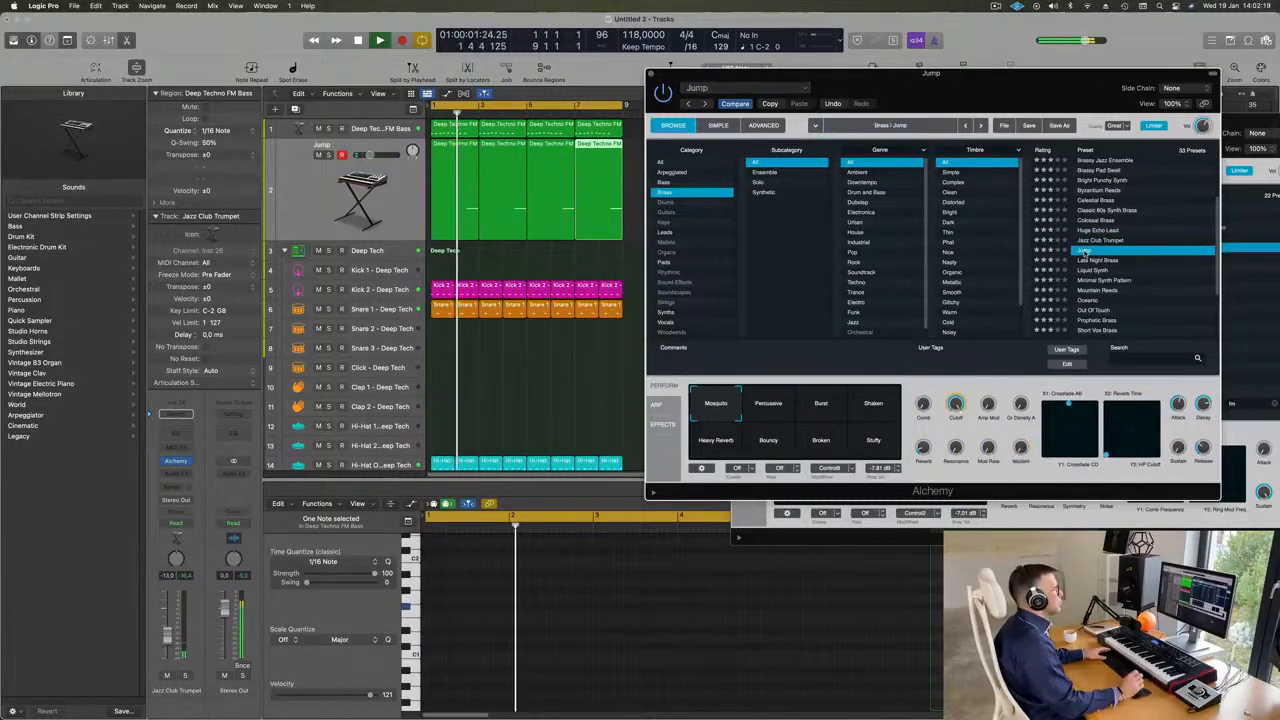
{"action": "scroll", "coordinate": [1164, 245], "scroll_direction": "down", "scroll_amount": 2}
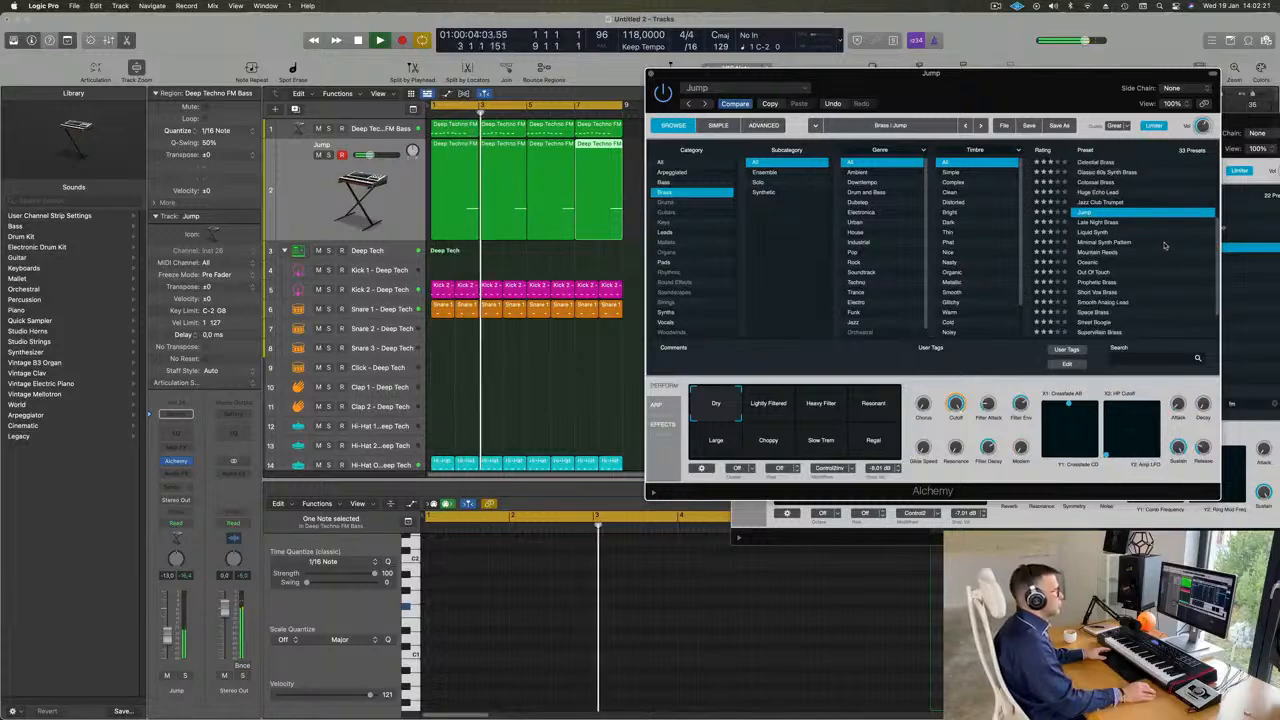
{"action": "key", "text": "Down"}
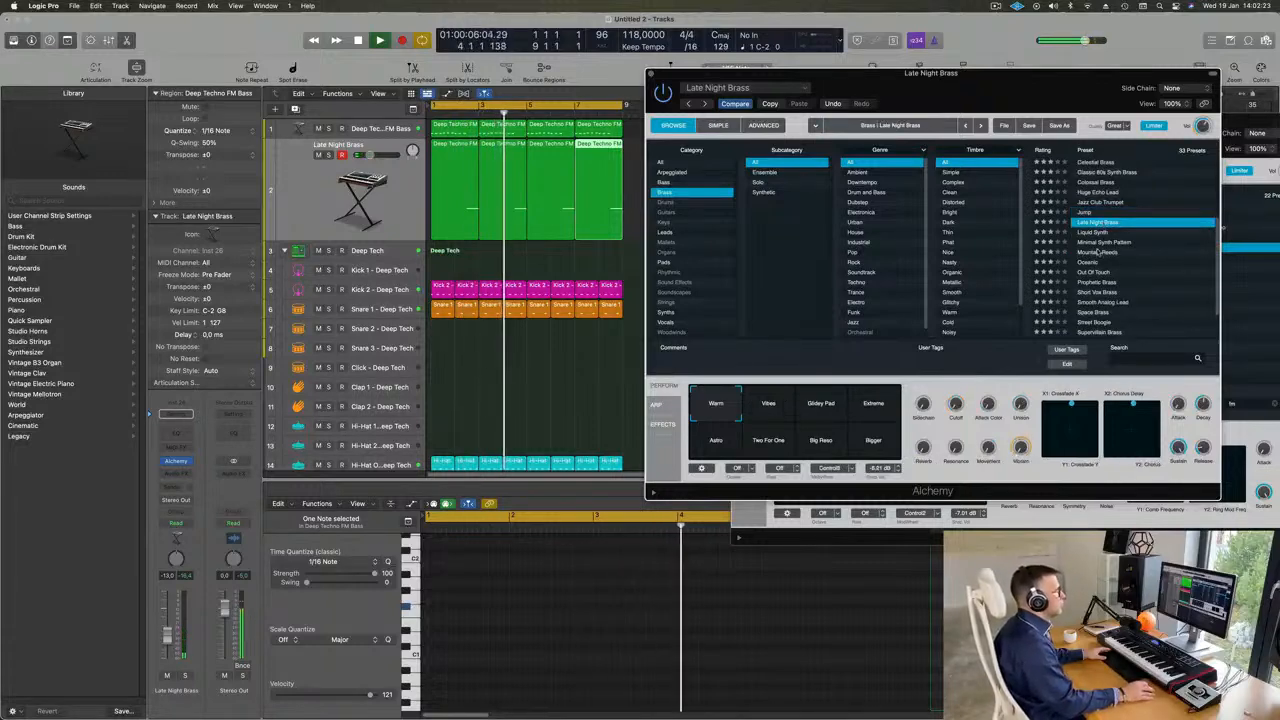
{"action": "left_click", "coordinate": [1092, 263]}
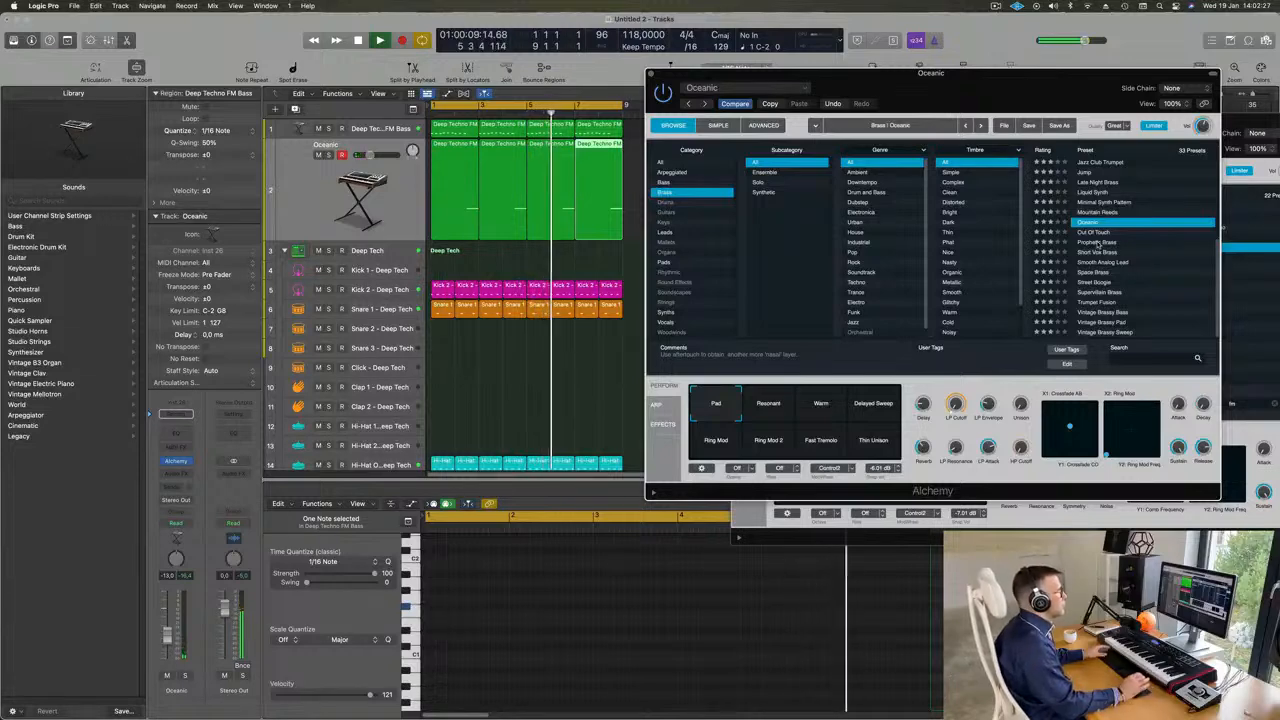
- Load the Prophetic Brass preset, try its Warm Decay variation and switch to Wow Decay
{"action": "left_click", "coordinate": [1098, 243]}
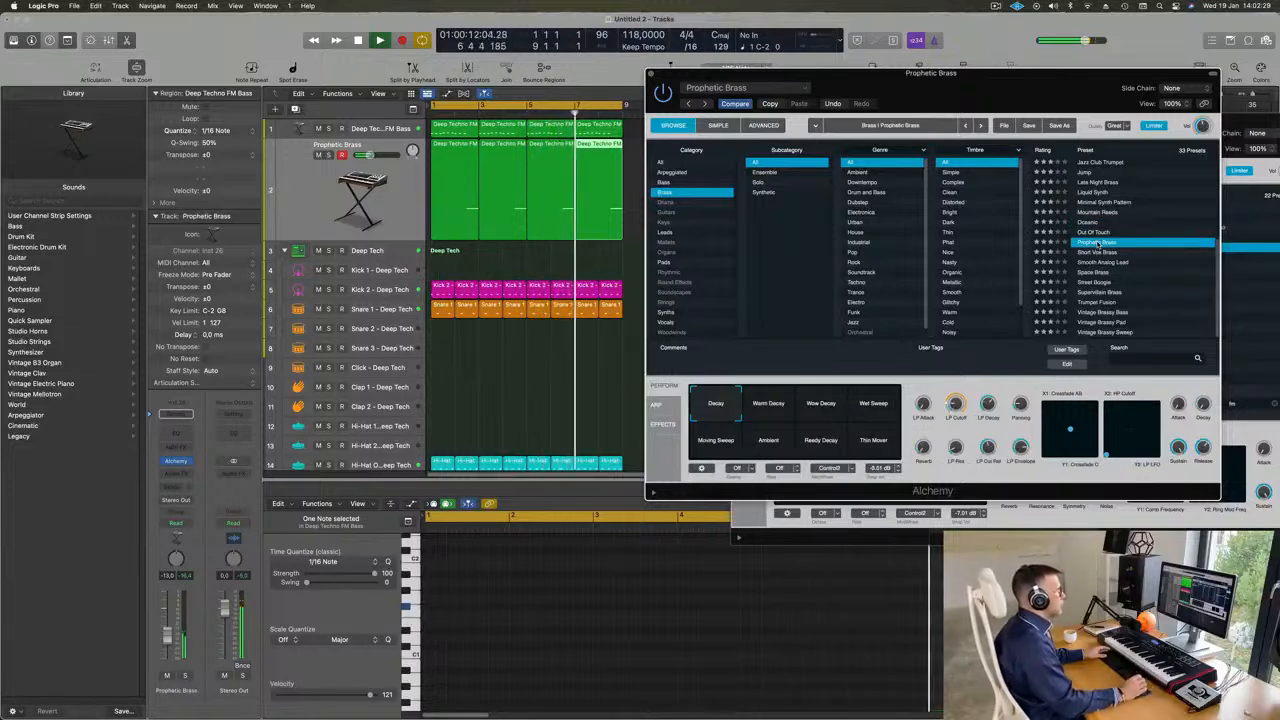
{"action": "left_click_drag", "start_coordinate": [1007, 87], "coordinate": [995, 83]}
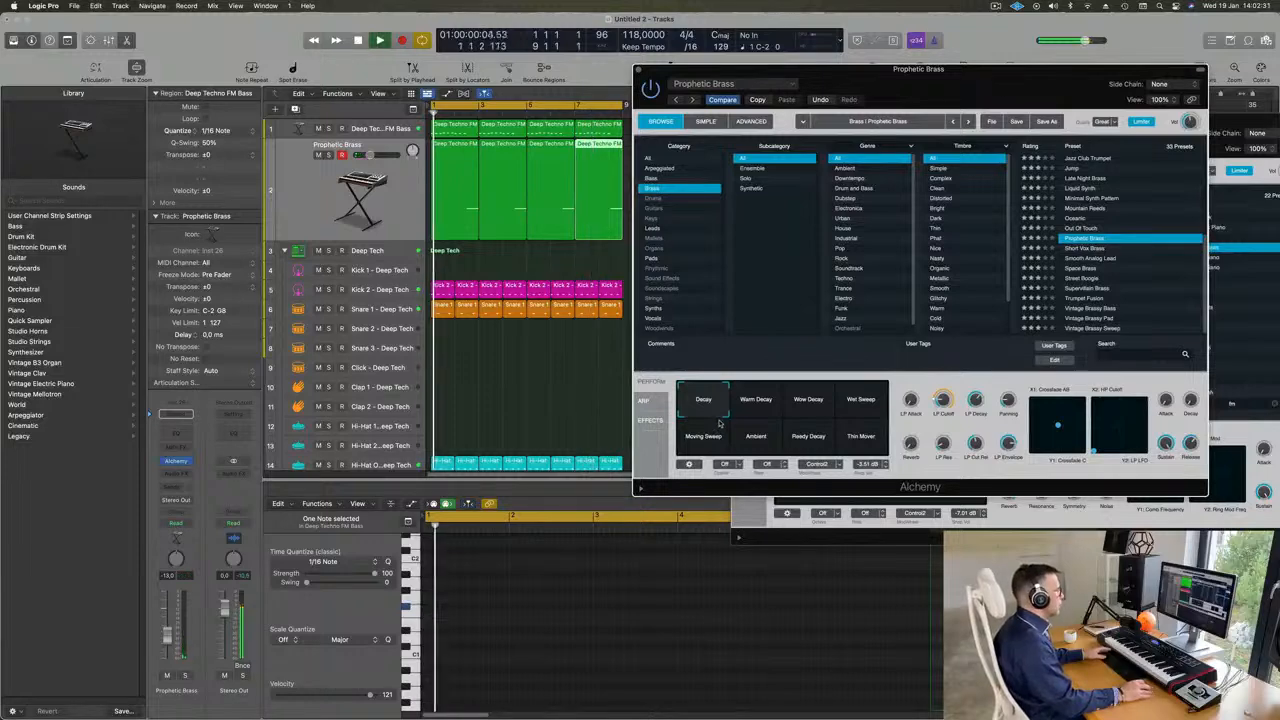
{"action": "left_click", "coordinate": [769, 405]}
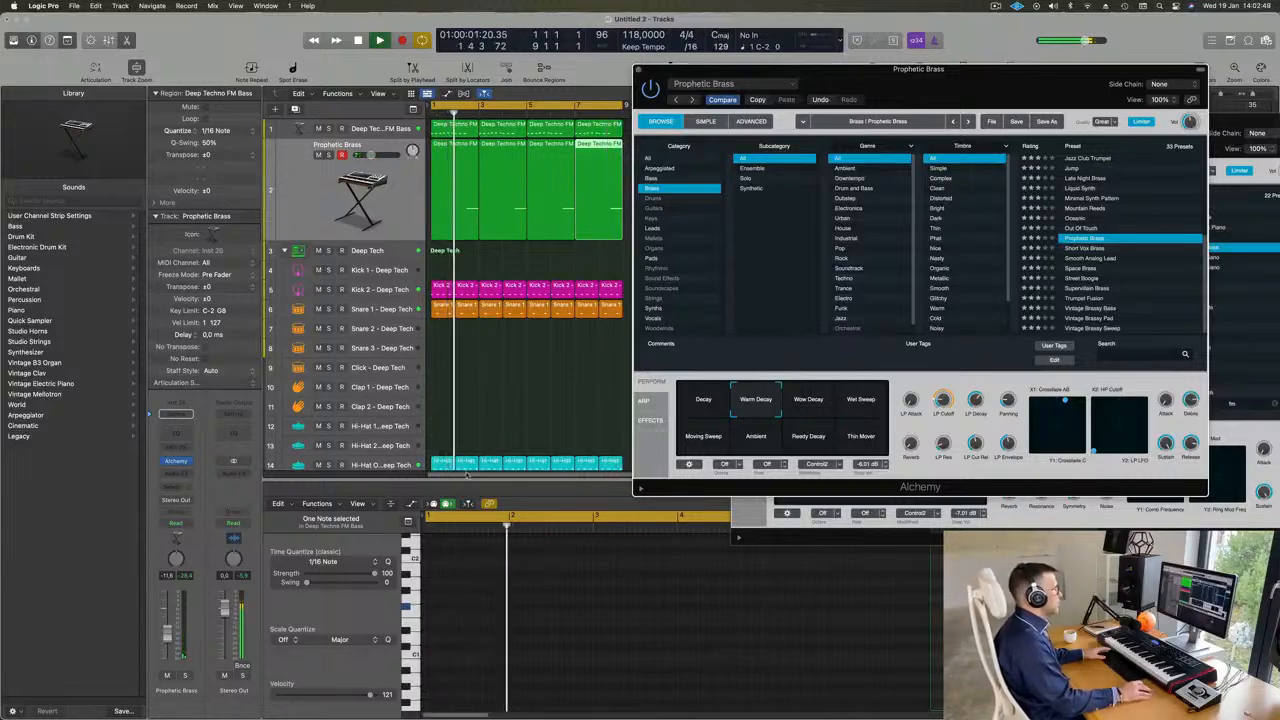
{"action": "left_click", "coordinate": [796, 406]}
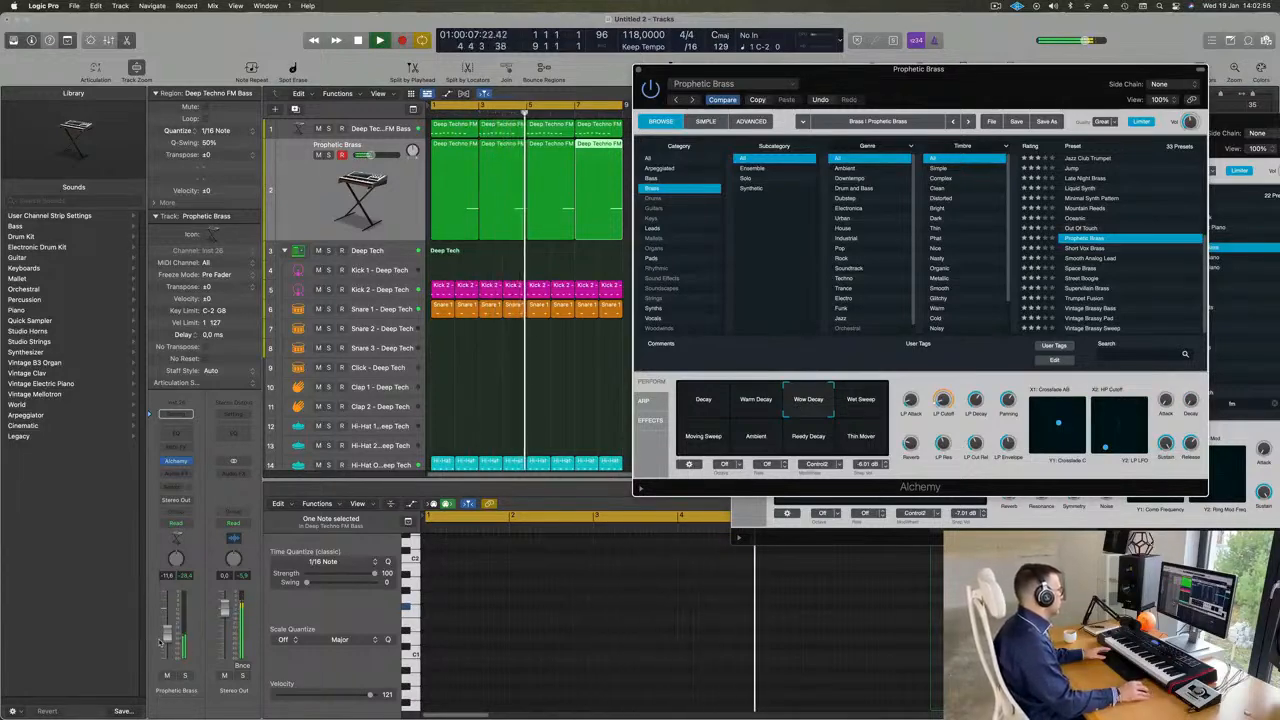
- Set the Prophetic Brass channel volume to -11.0 dB and compare the Ambient variation before returning to Wow Decay
{"action": "left_click_drag", "start_coordinate": [167, 636], "coordinate": [167, 635]}
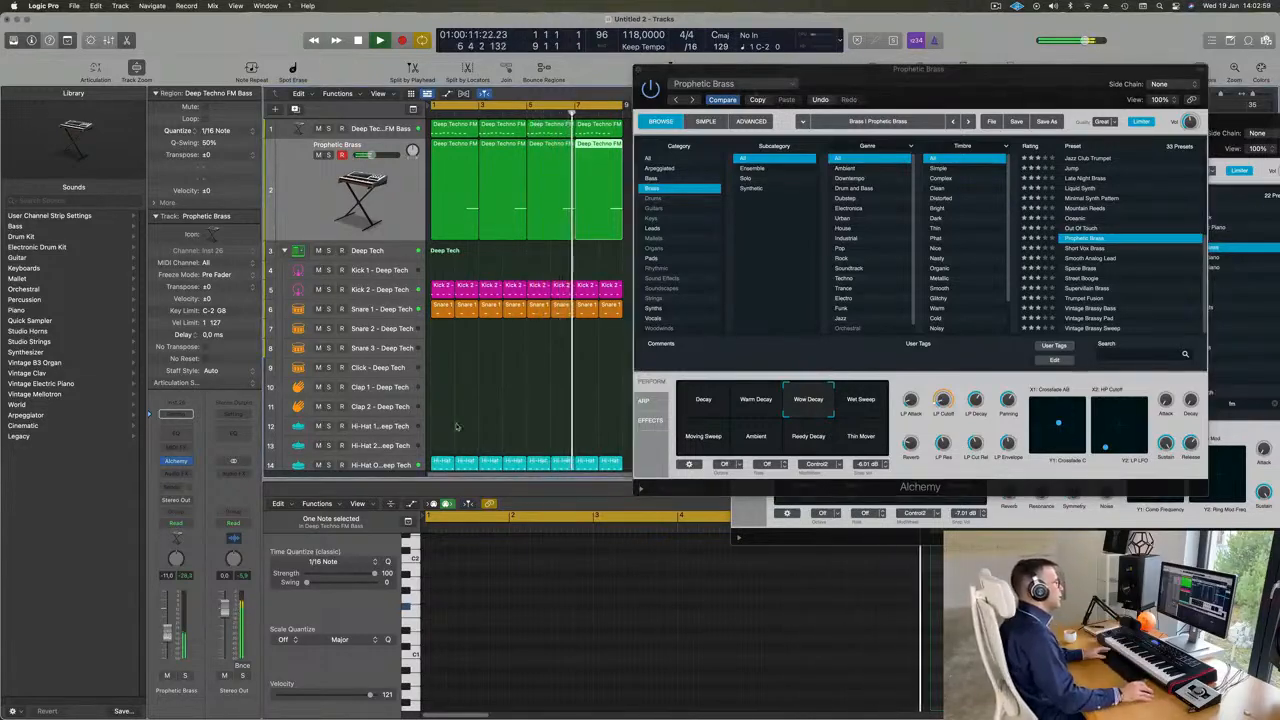
{"action": "left_click", "coordinate": [766, 439]}
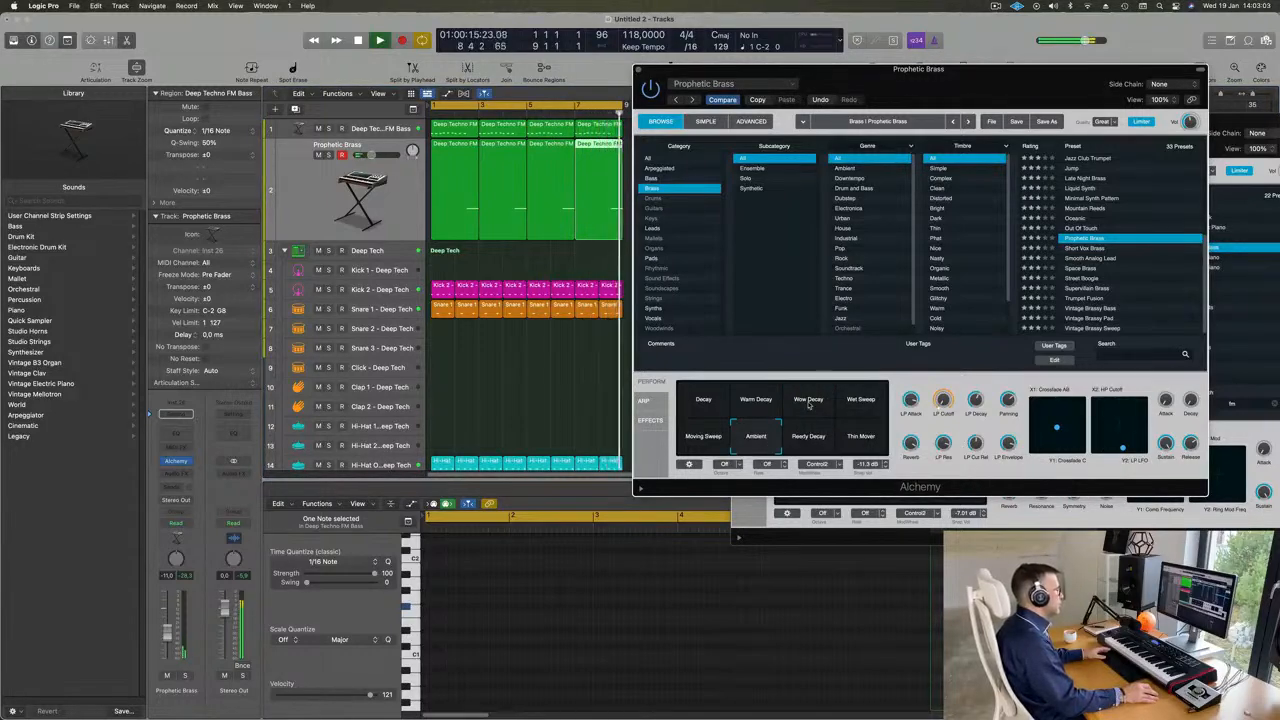
{"action": "left_click", "coordinate": [809, 403]}
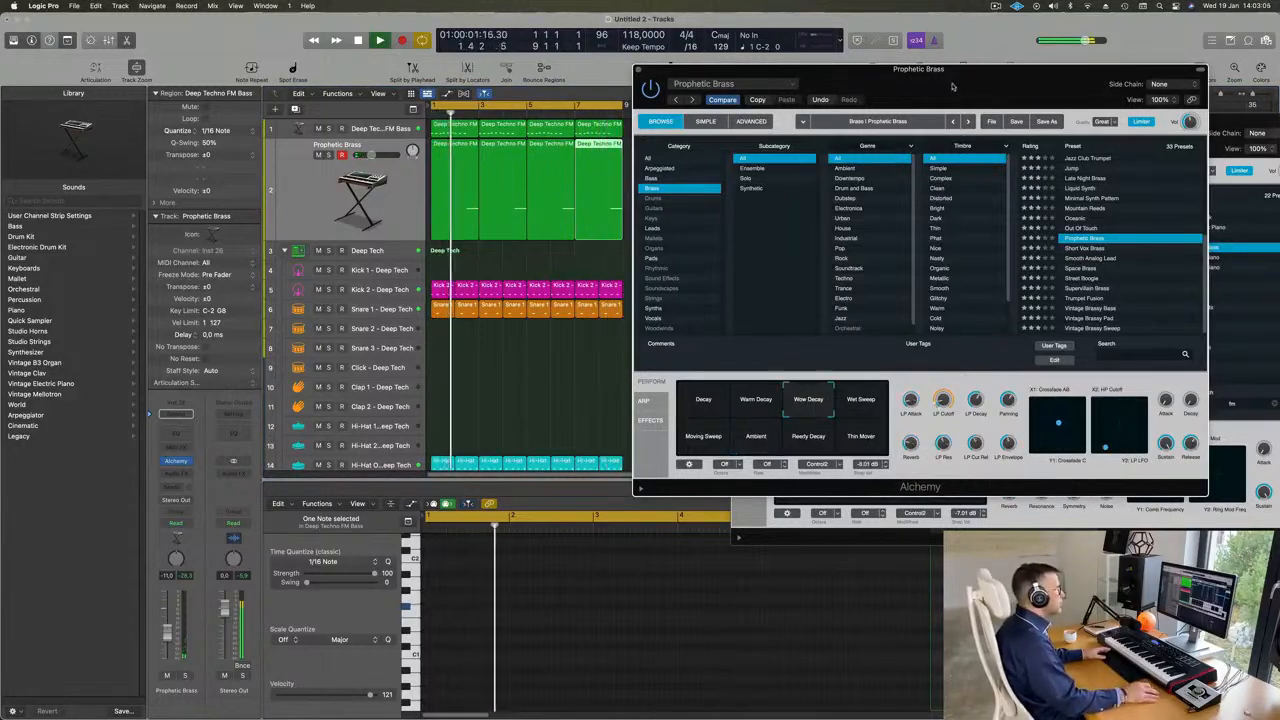
- Close both Alchemy windows and the Drum Machine Designer window to clear the arrangement view
{"action": "left_click_drag", "start_coordinate": [706, 76], "coordinate": [631, 83]}
{"action": "left_click", "coordinate": [564, 76]}
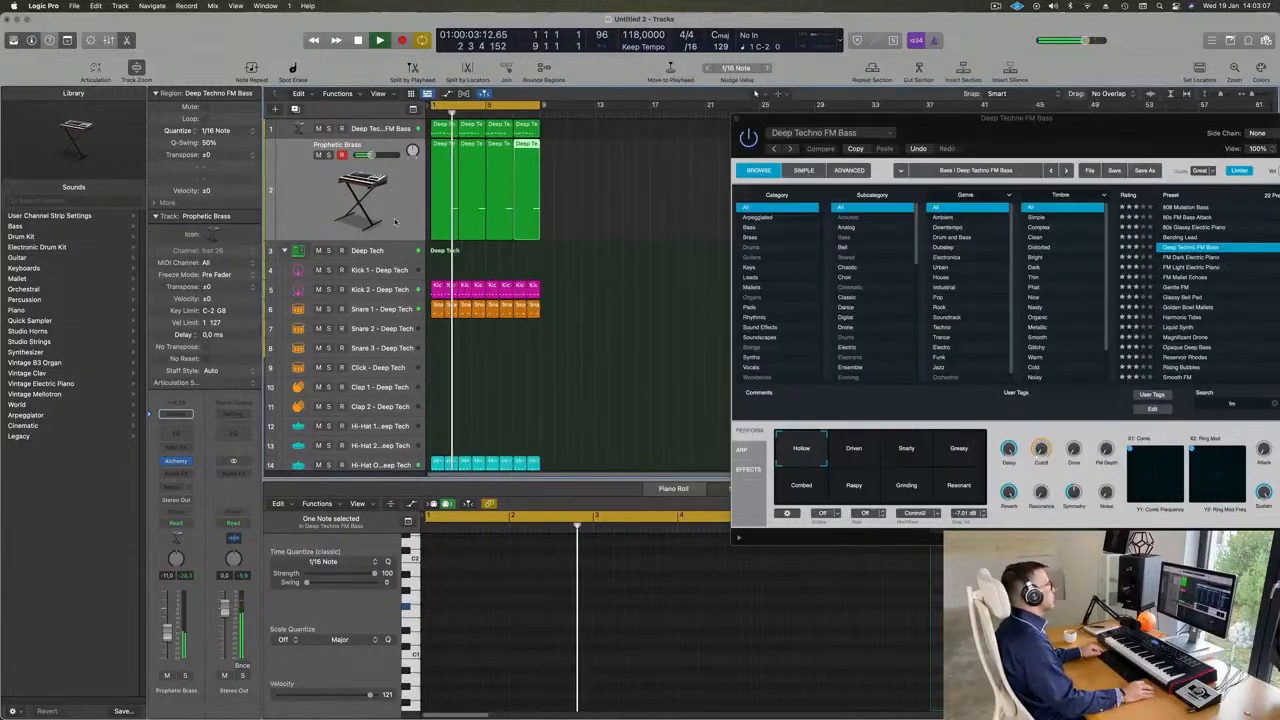
{"action": "scroll", "coordinate": [397, 223], "scroll_direction": "down", "scroll_amount": 5}
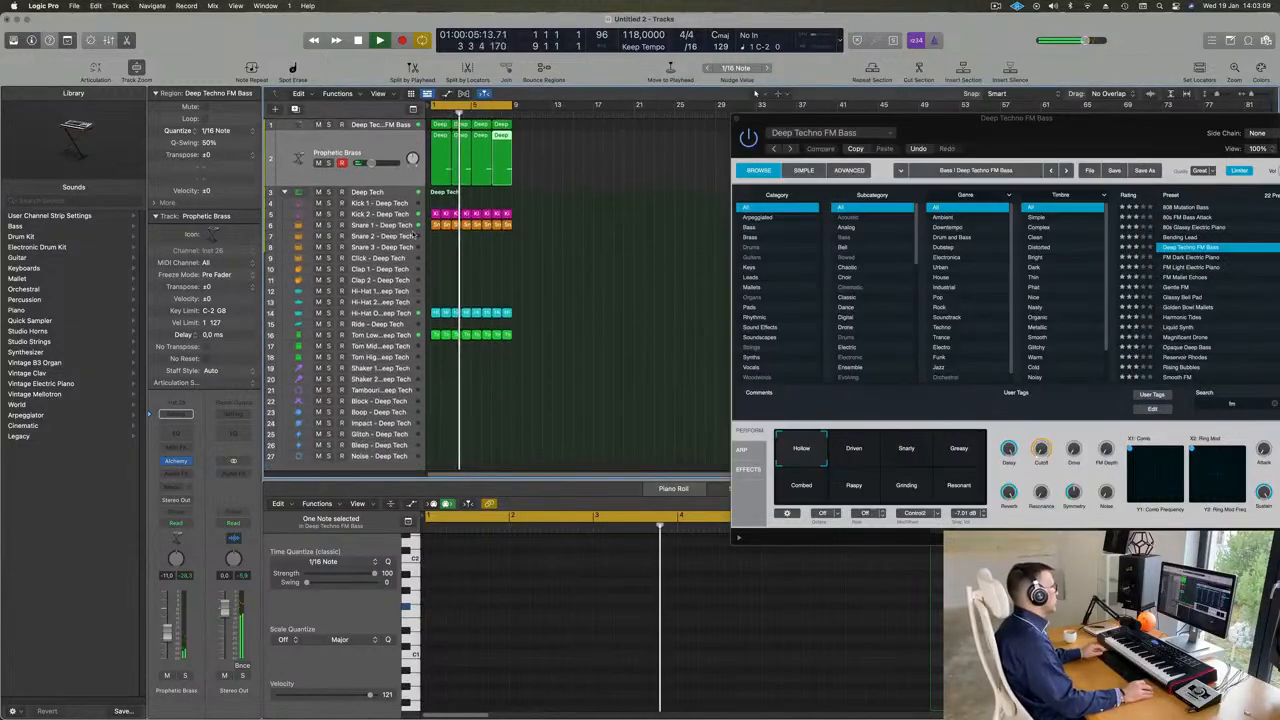
{"action": "left_click_drag", "start_coordinate": [1024, 133], "coordinate": [758, 248]}
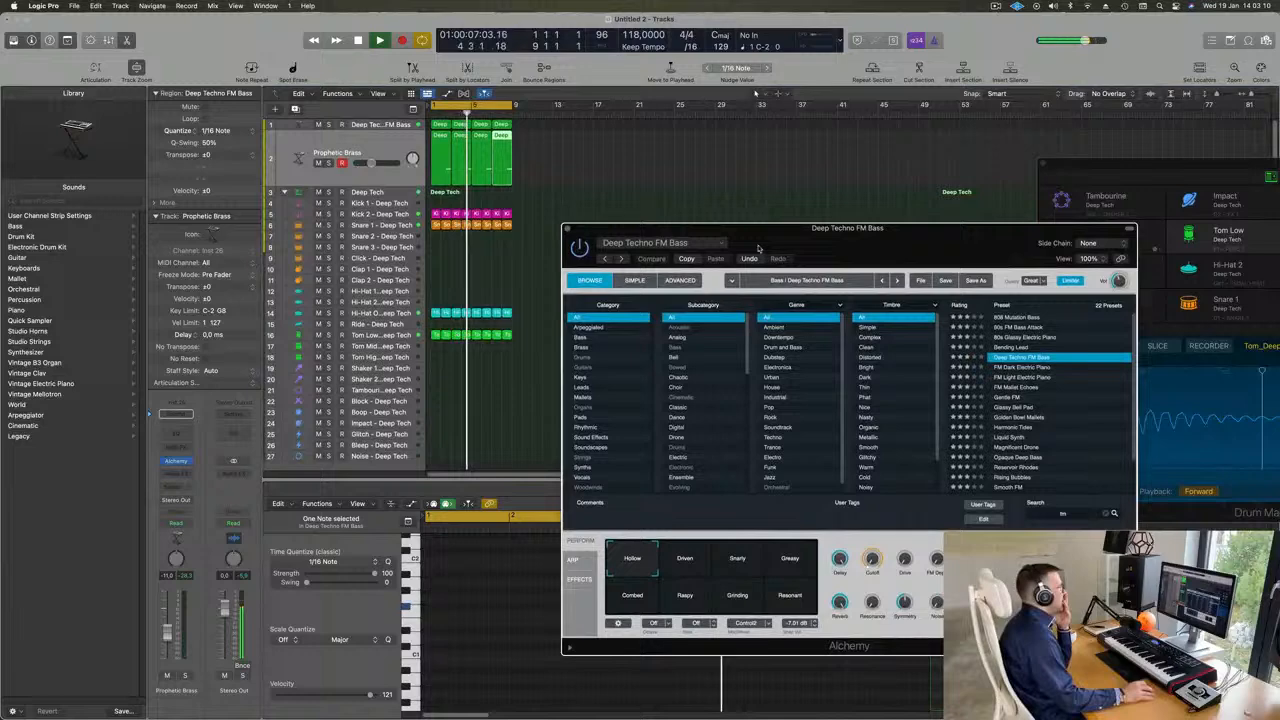
{"action": "left_click", "coordinate": [568, 230]}
{"action": "left_click_drag", "start_coordinate": [1049, 175], "coordinate": [621, 220]}
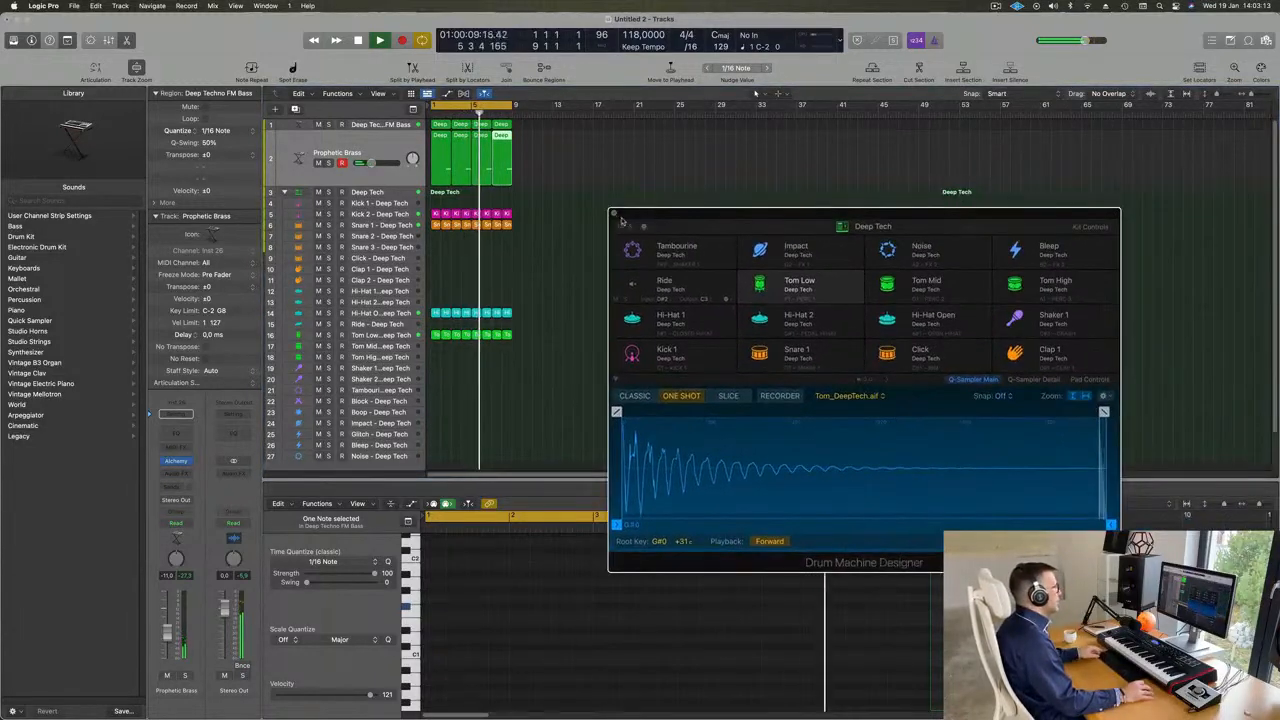
{"action": "left_click", "coordinate": [613, 216]}
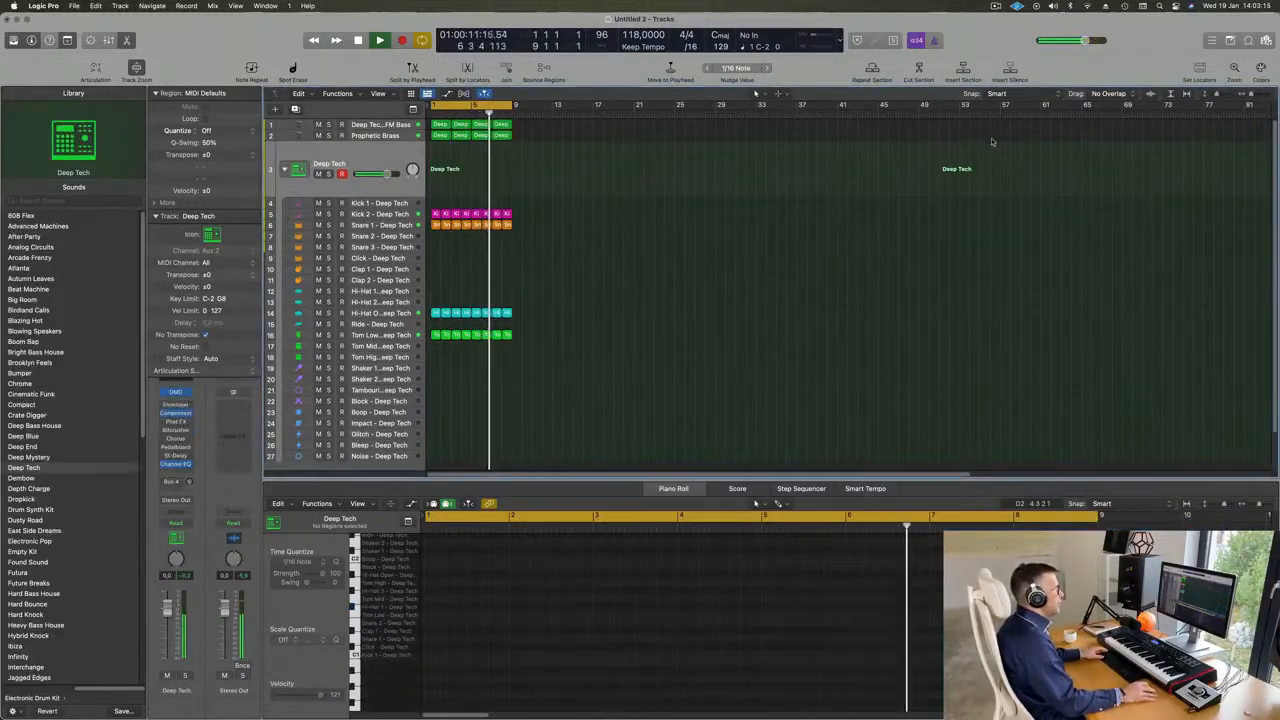
- Open the Loop Browser beside the arrangement to show the Apple Loops from all packs
{"action": "left_click", "coordinate": [1230, 44]}
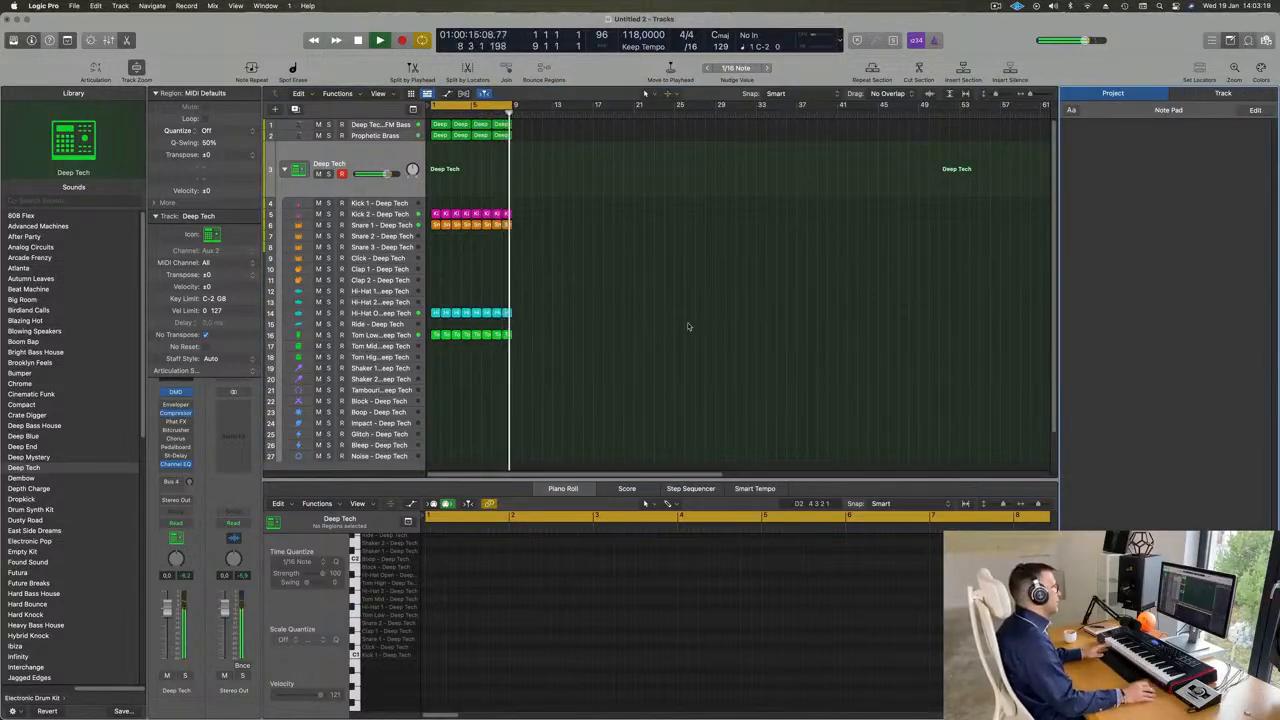
{"action": "key", "text": "o"}
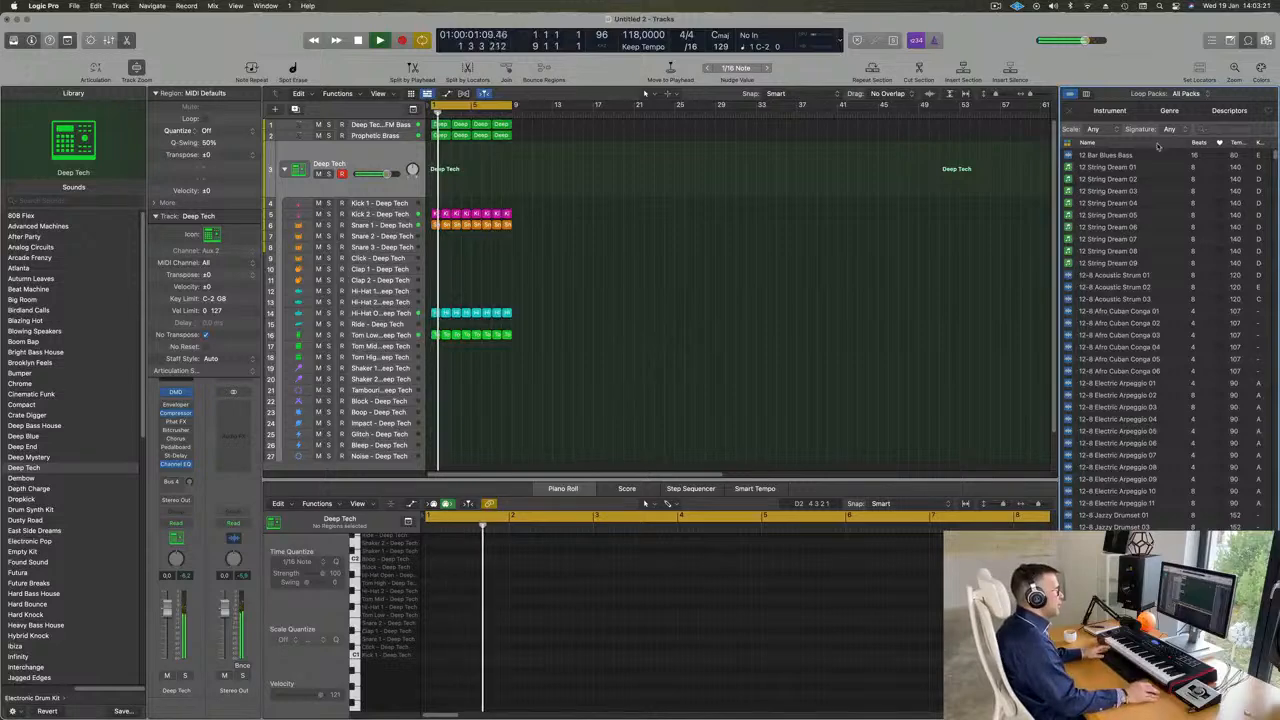
- Look through the full Apple Loops list and filter it by the search term "deep"
{"action": "scroll", "coordinate": [1134, 229], "scroll_direction": "down", "scroll_amount": 15}
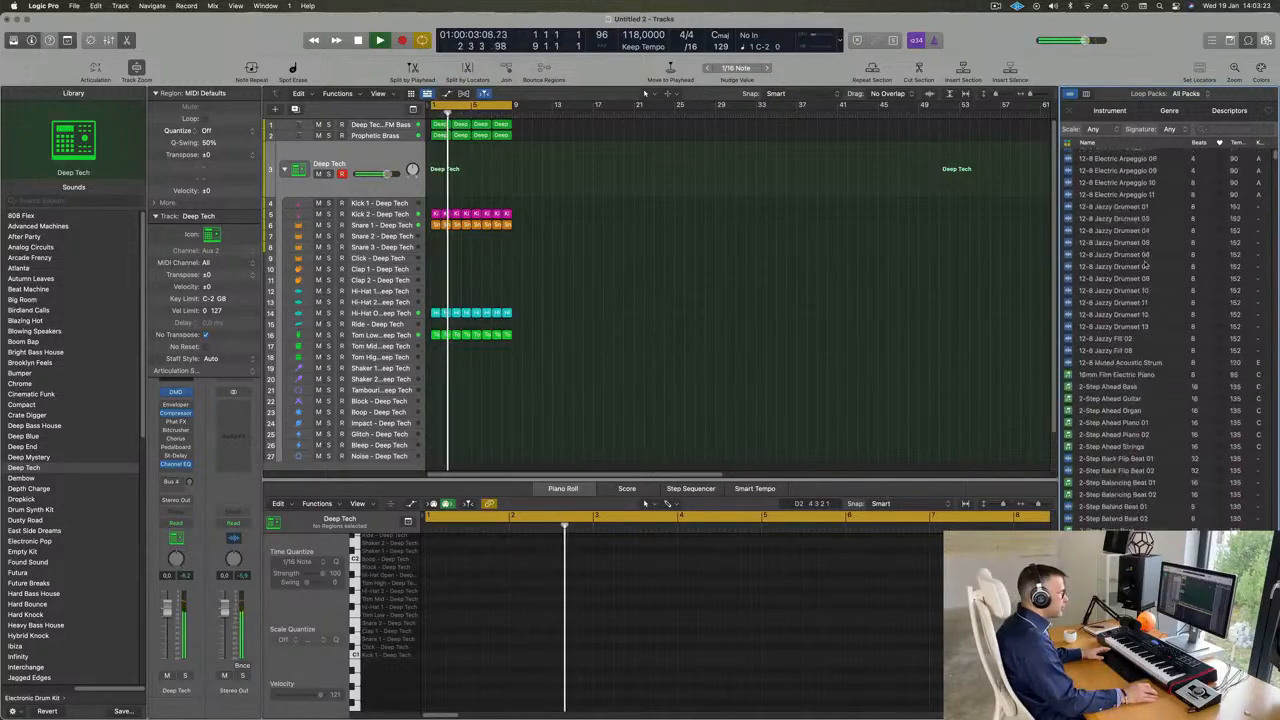
{"action": "scroll", "coordinate": [1150, 264], "scroll_direction": "down", "scroll_amount": 15}
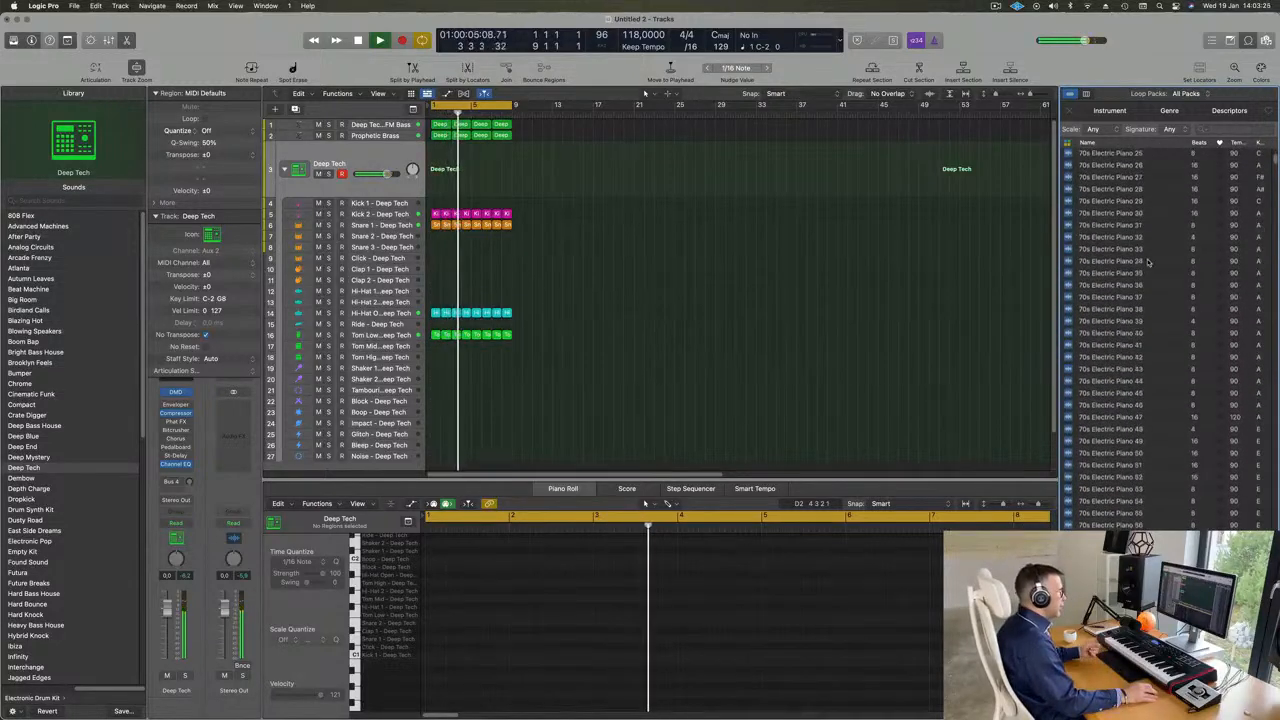
{"action": "scroll", "coordinate": [1148, 262], "scroll_direction": "down", "scroll_amount": 15}
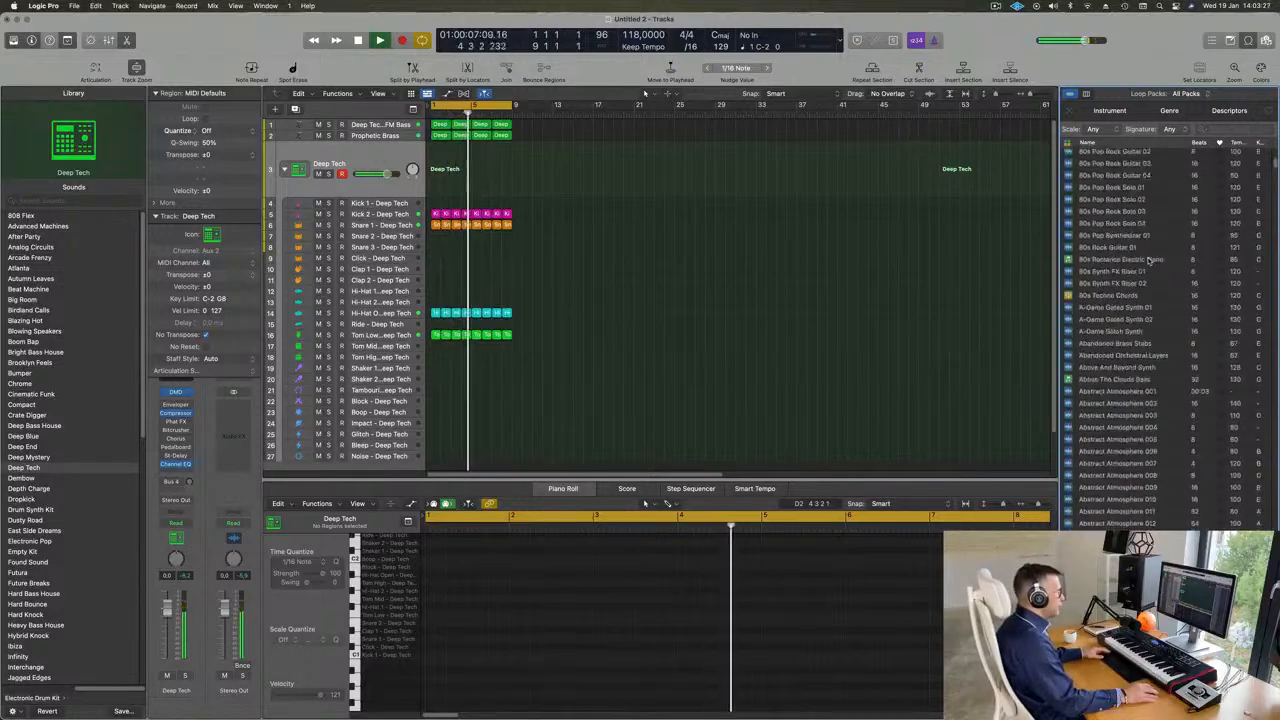
{"action": "scroll", "coordinate": [1150, 262], "scroll_direction": "down", "scroll_amount": 10}
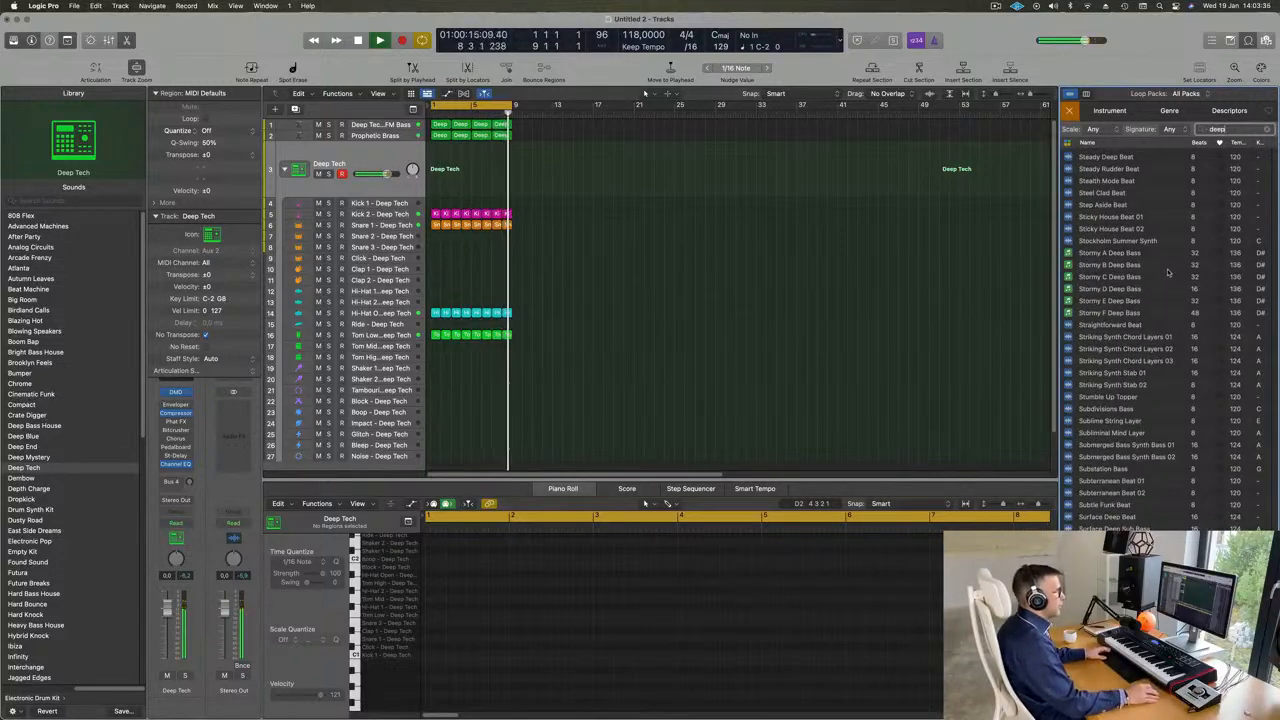
- Look through the "deep" loops from the House Deep entries to the Deep Sleep and Deep Techno ones
{"action": "scroll", "coordinate": [1167, 272], "scroll_direction": "up", "scroll_amount": 15}
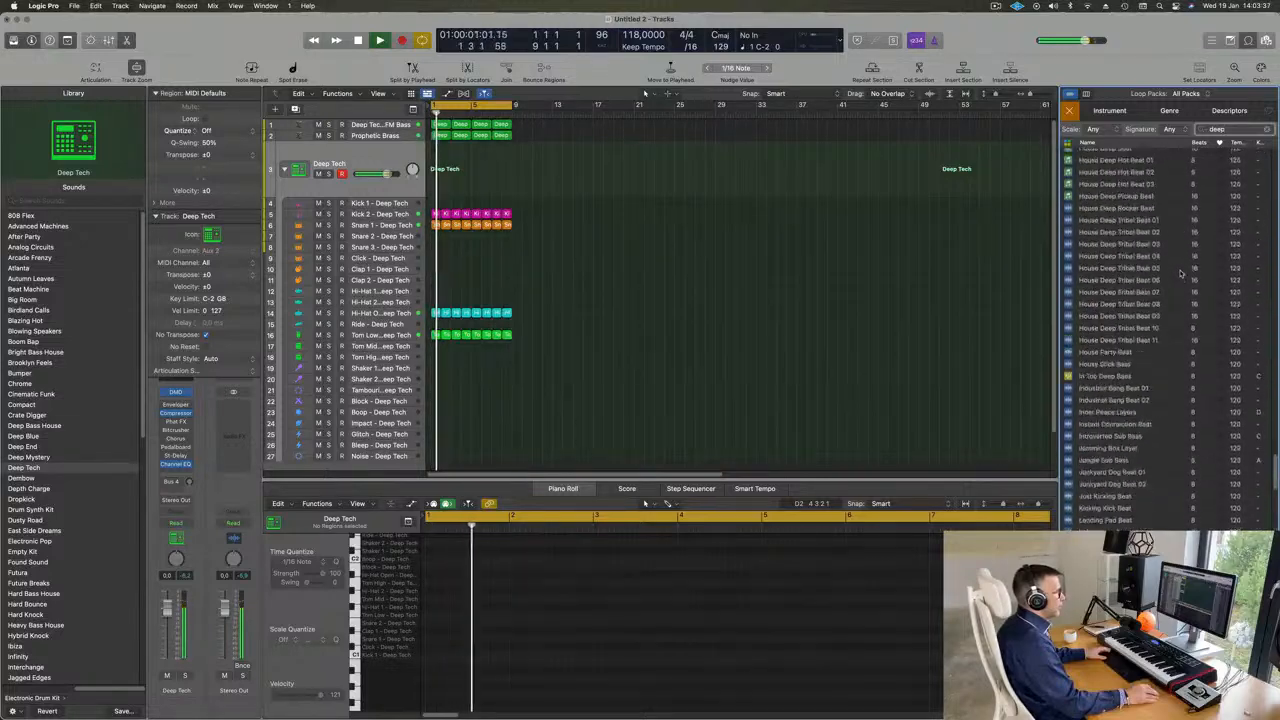
{"action": "scroll", "coordinate": [1181, 272], "scroll_direction": "up", "scroll_amount": 10}
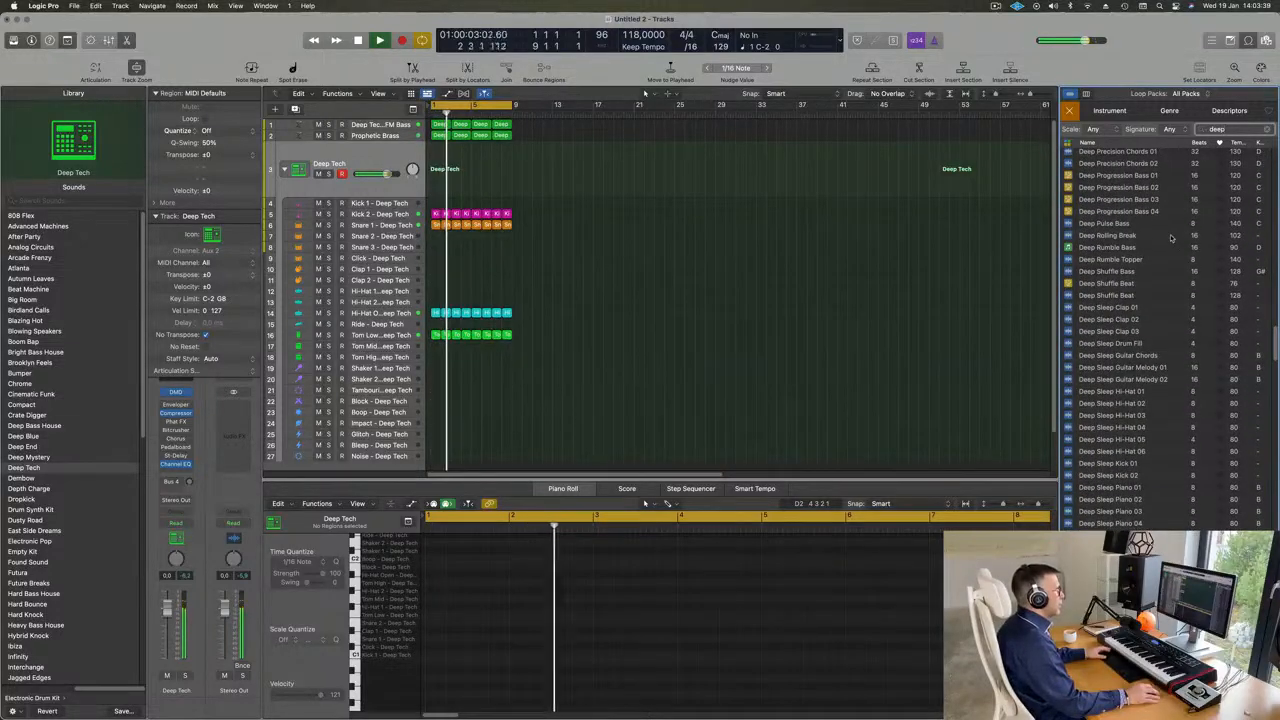
{"action": "scroll", "coordinate": [1180, 260], "scroll_direction": "down", "scroll_amount": 10}
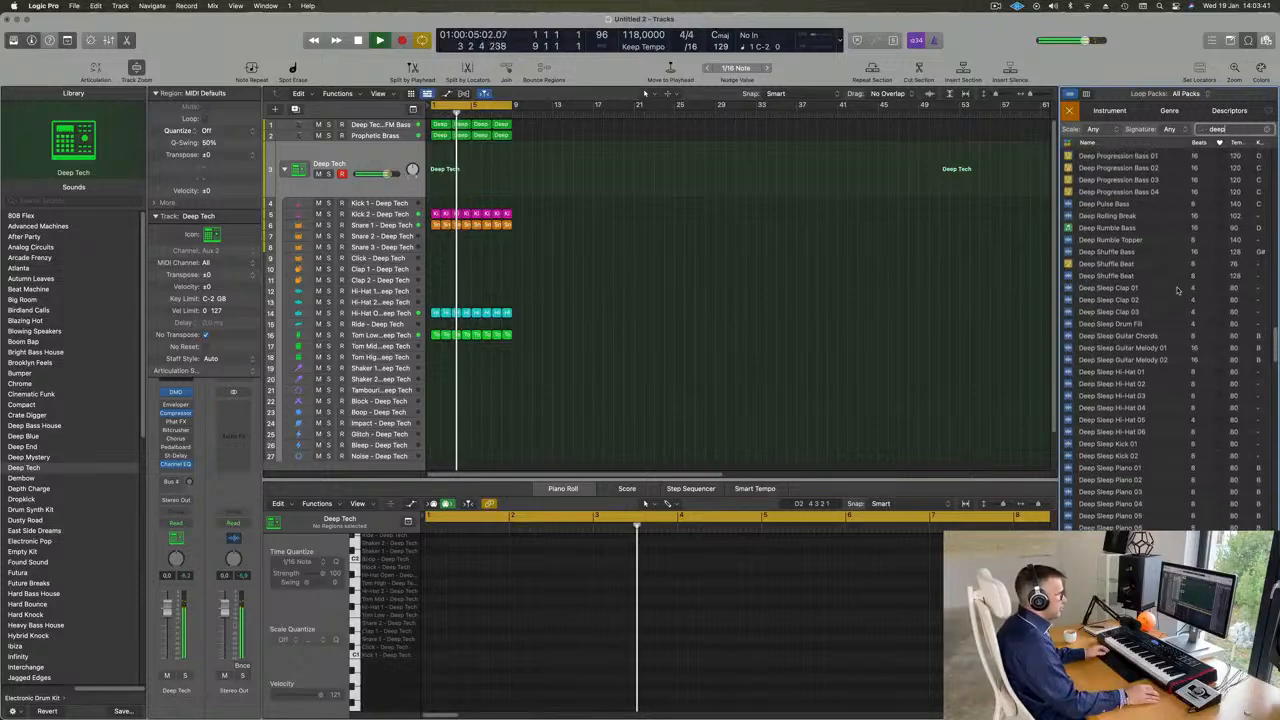
{"action": "scroll", "coordinate": [1180, 293], "scroll_direction": "down", "scroll_amount": 5}
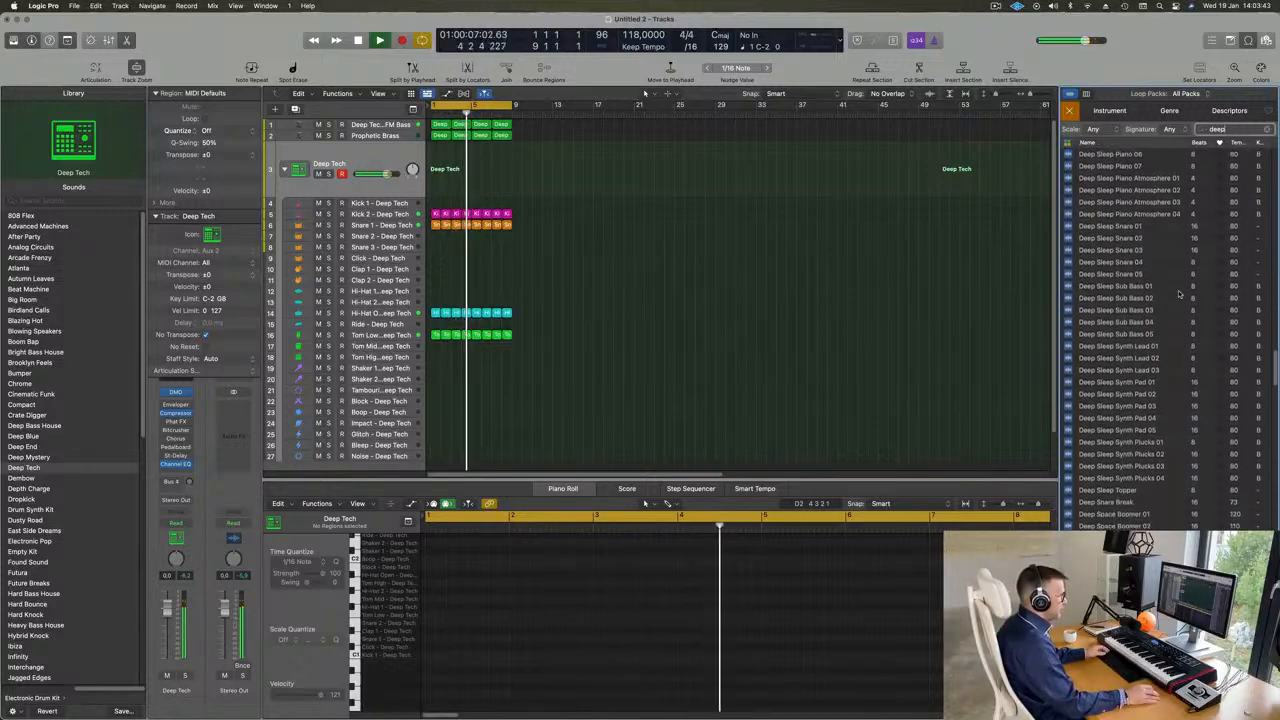
{"action": "scroll", "coordinate": [1178, 300], "scroll_direction": "down", "scroll_amount": 5}
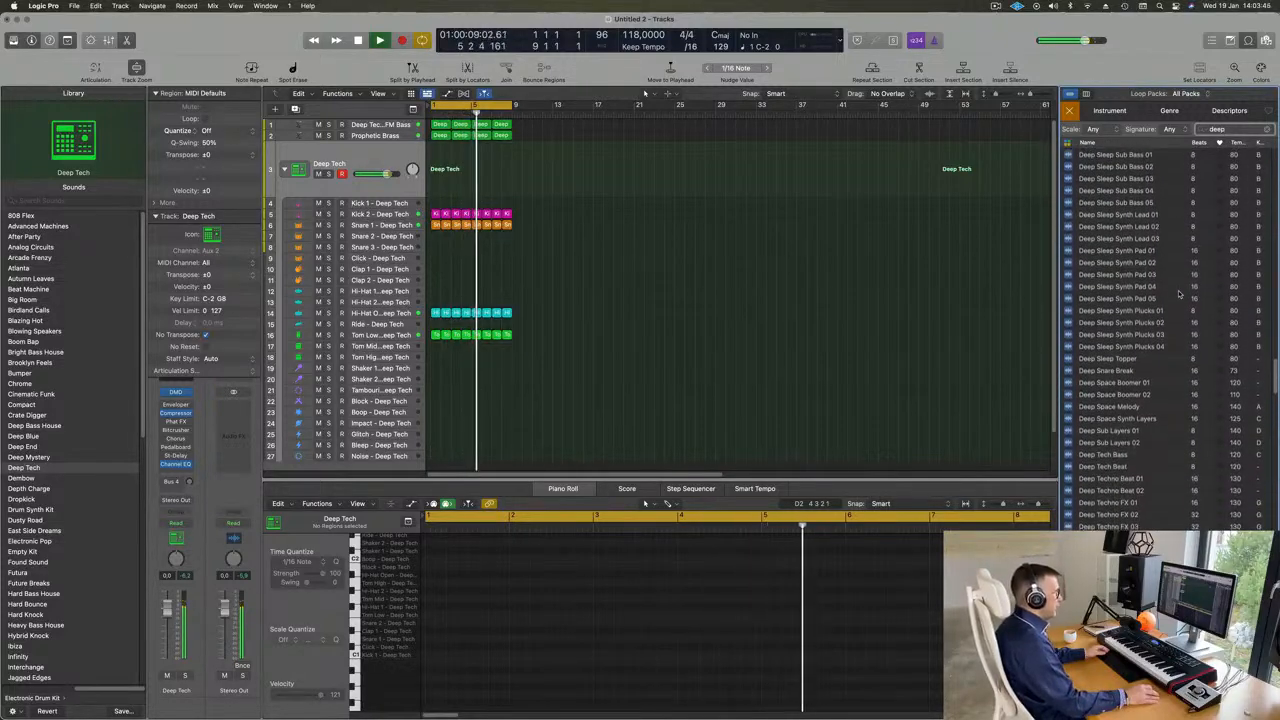
{"action": "scroll", "coordinate": [1167, 421], "scroll_direction": "down", "scroll_amount": 1}
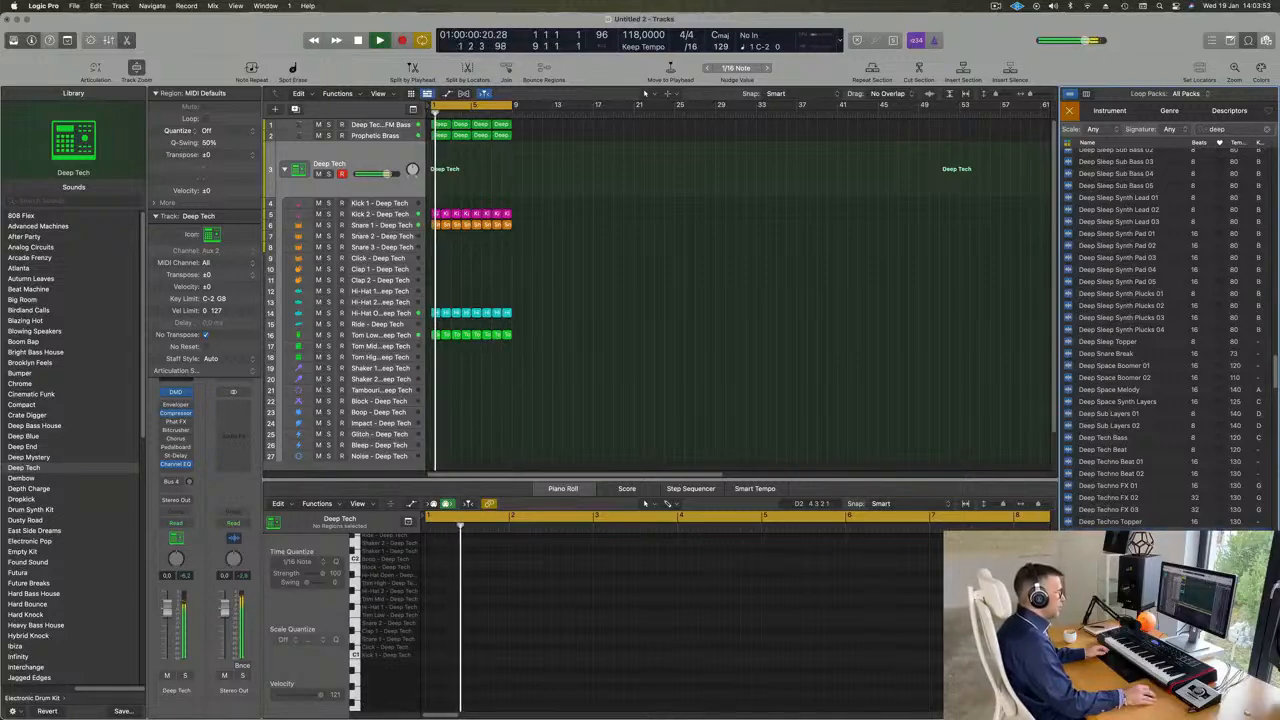
- Audition the Deep Undertone String Ensemble, Desire A Deep Bass and Dez - Roll Deep loops against the playing arrangement
{"action": "left_click", "coordinate": [1168, 528]}
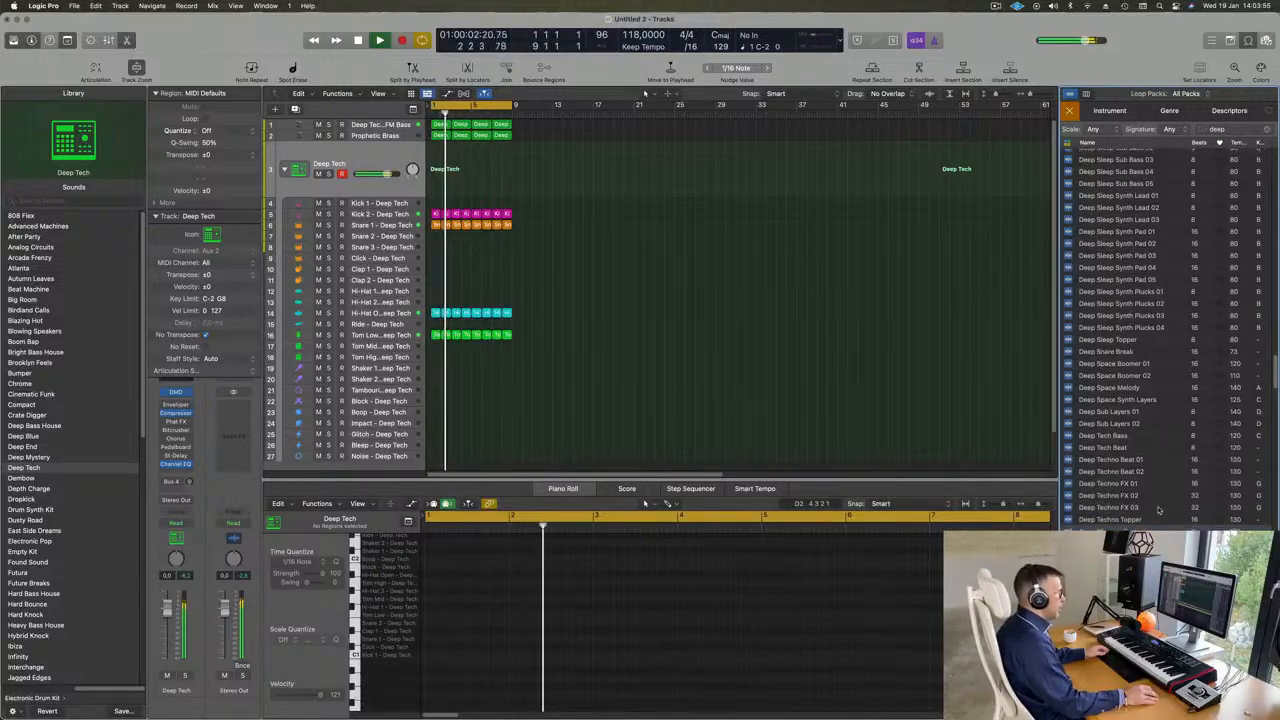
{"action": "scroll", "coordinate": [1170, 516], "scroll_direction": "down", "scroll_amount": 1}
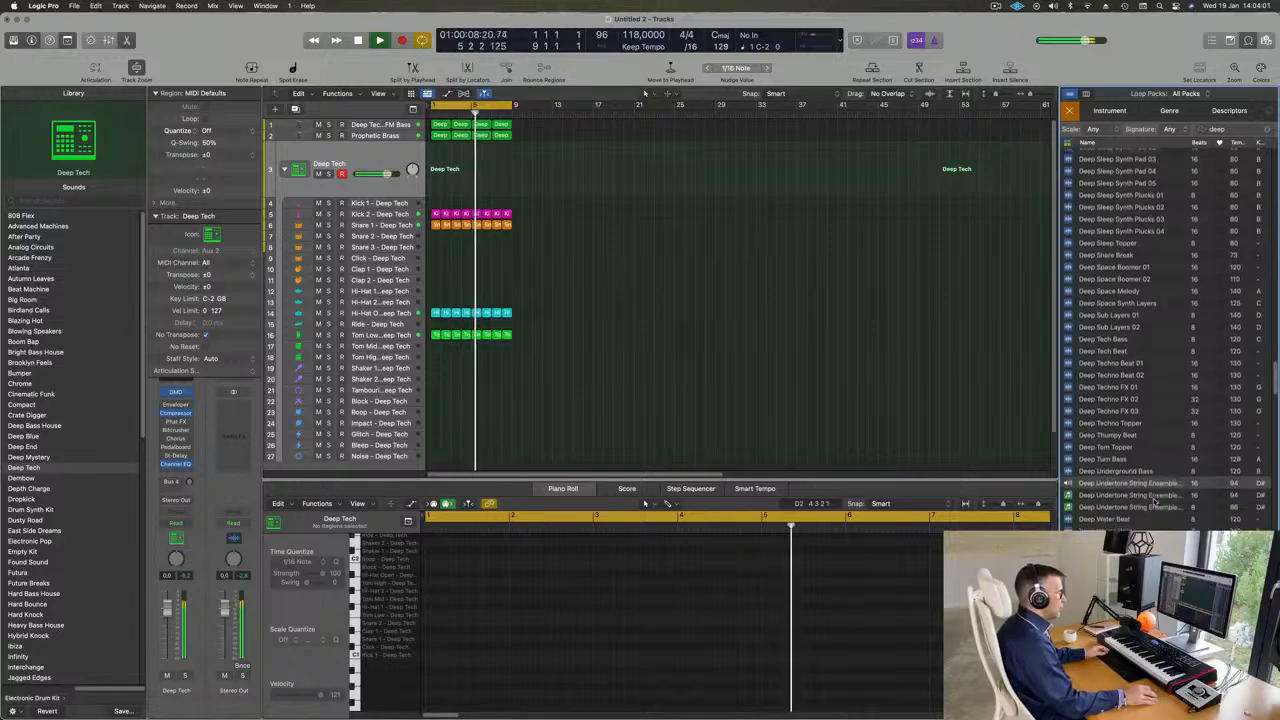
{"action": "scroll", "coordinate": [1153, 503], "scroll_direction": "down", "scroll_amount": 5}
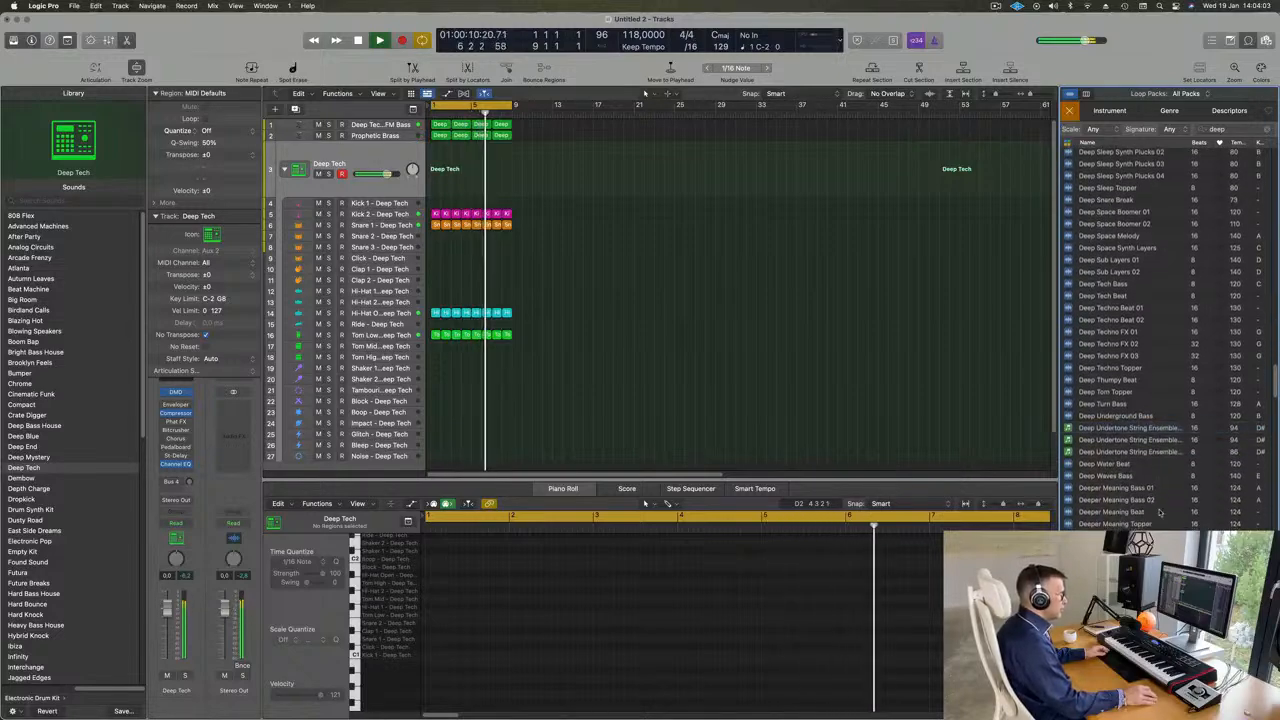
{"action": "scroll", "coordinate": [1160, 510], "scroll_direction": "down", "scroll_amount": 4}
{"action": "scroll", "coordinate": [1172, 511], "scroll_direction": "down", "scroll_amount": 1}
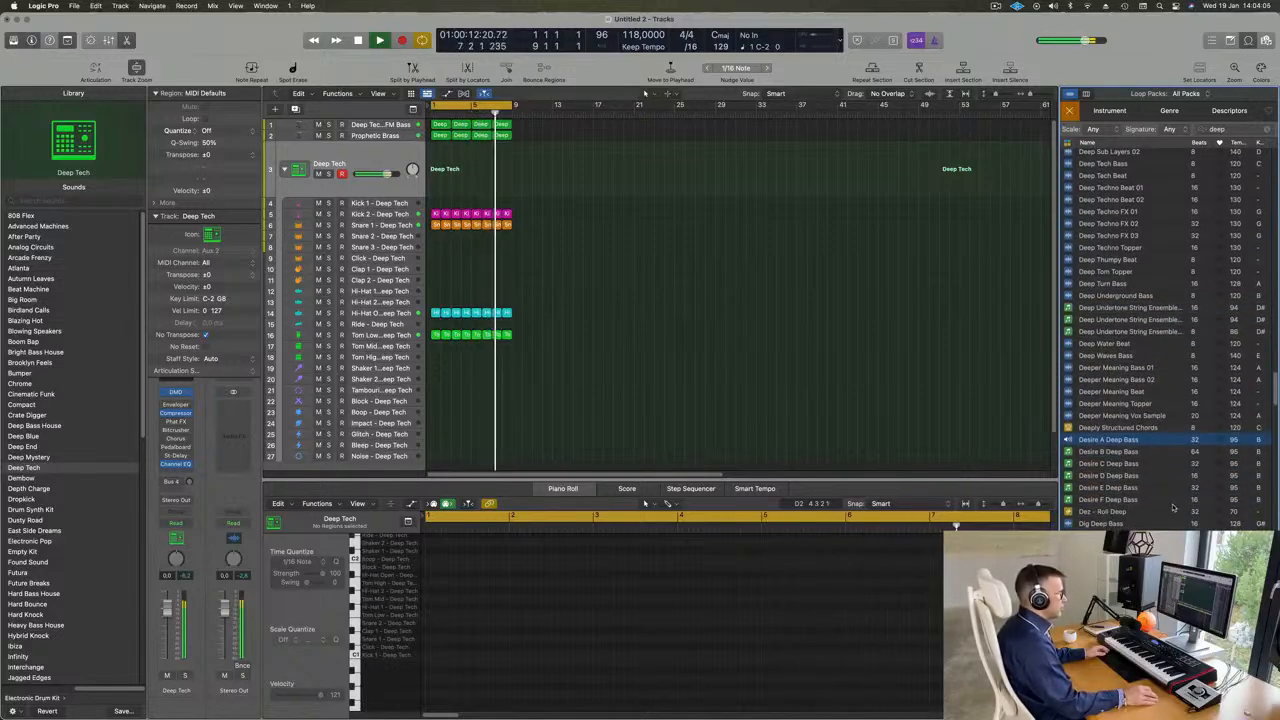
{"action": "left_click", "coordinate": [1113, 512]}
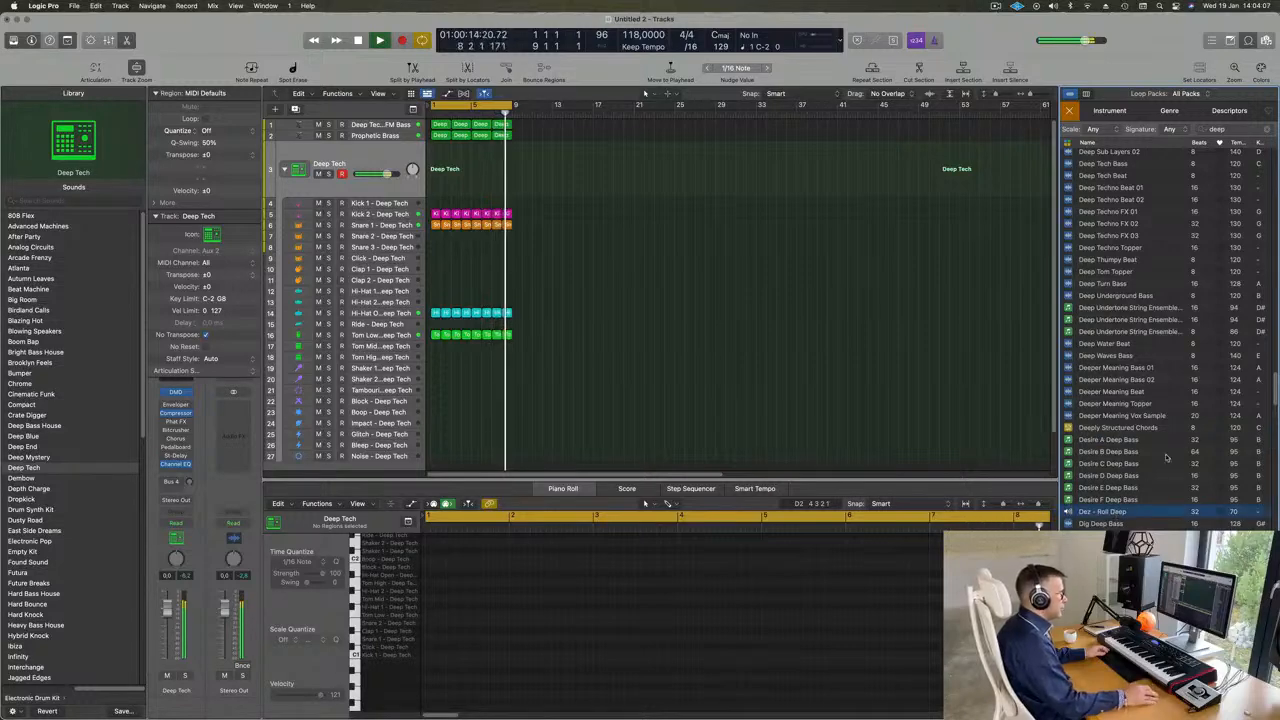
{"action": "scroll", "coordinate": [1164, 410], "scroll_direction": "down", "scroll_amount": 6}
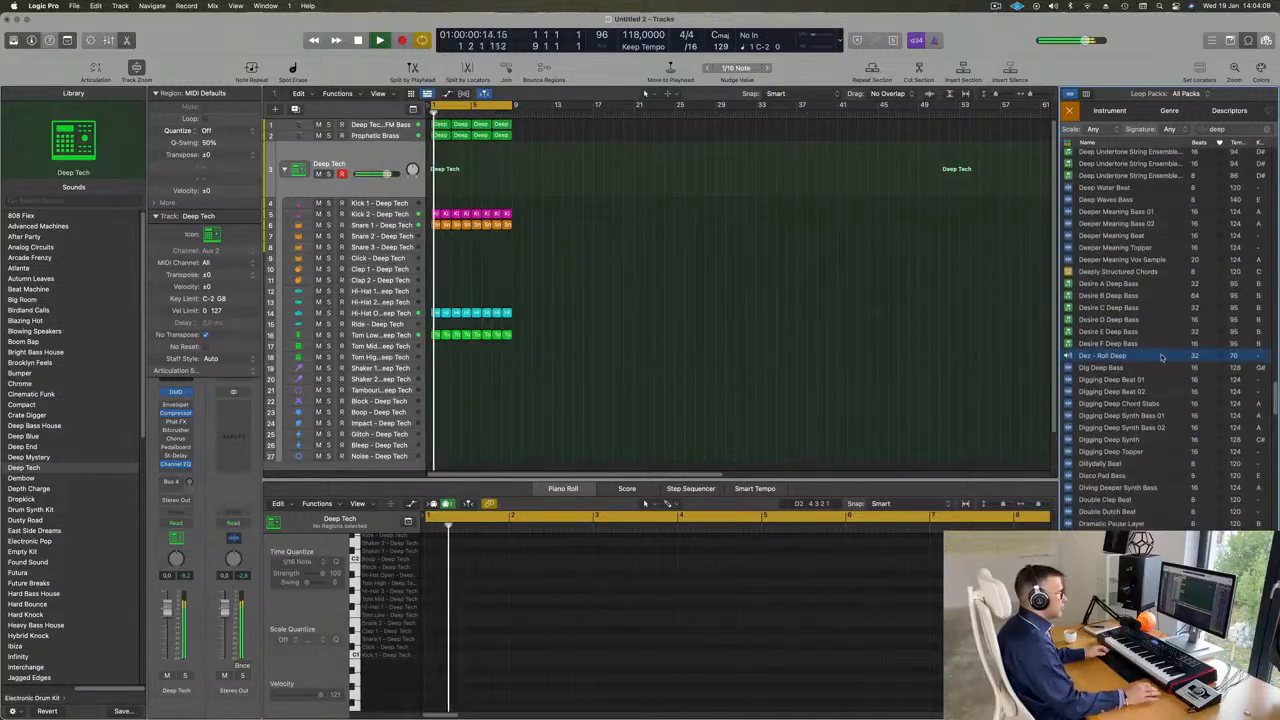
- Audition the Digging Deep Beat 01, Digging Deep Beat 02 and Digging Deep Synth Bass 01 loops
{"action": "scroll", "coordinate": [1130, 368], "scroll_direction": "down", "scroll_amount": 1}
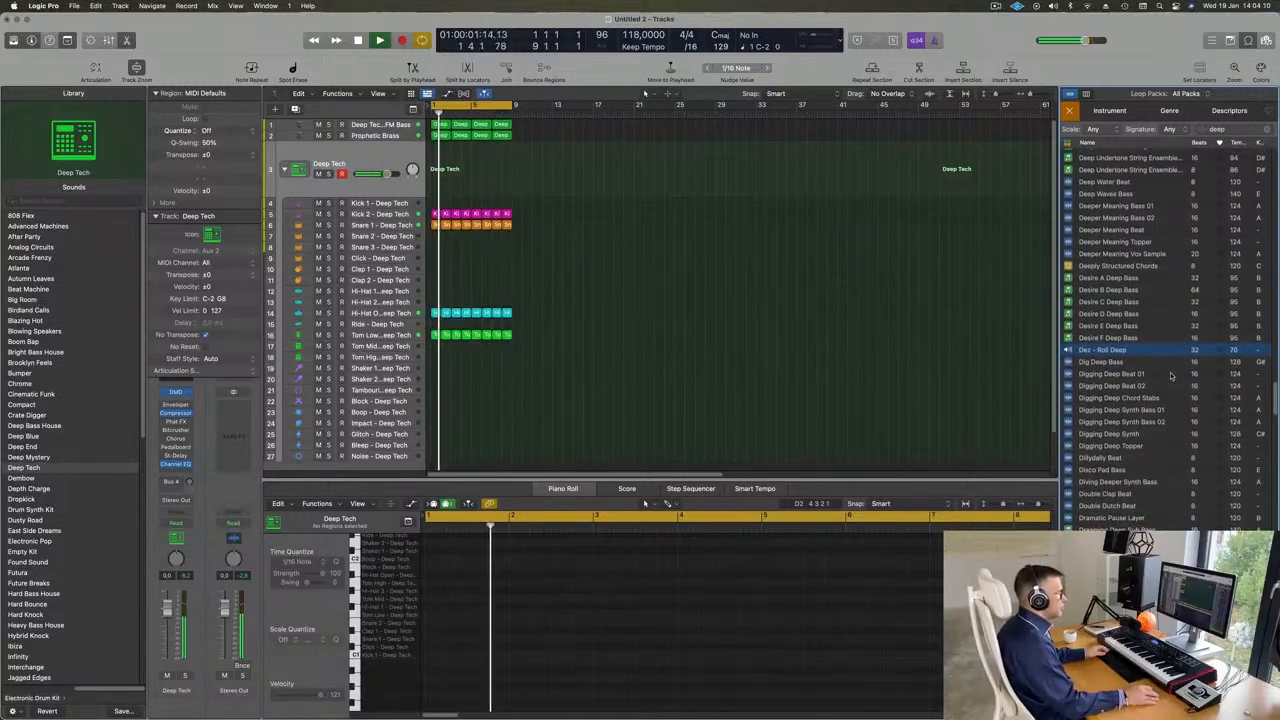
{"action": "left_click", "coordinate": [1113, 373]}
{"action": "scroll", "coordinate": [1160, 403], "scroll_direction": "down", "scroll_amount": 1}
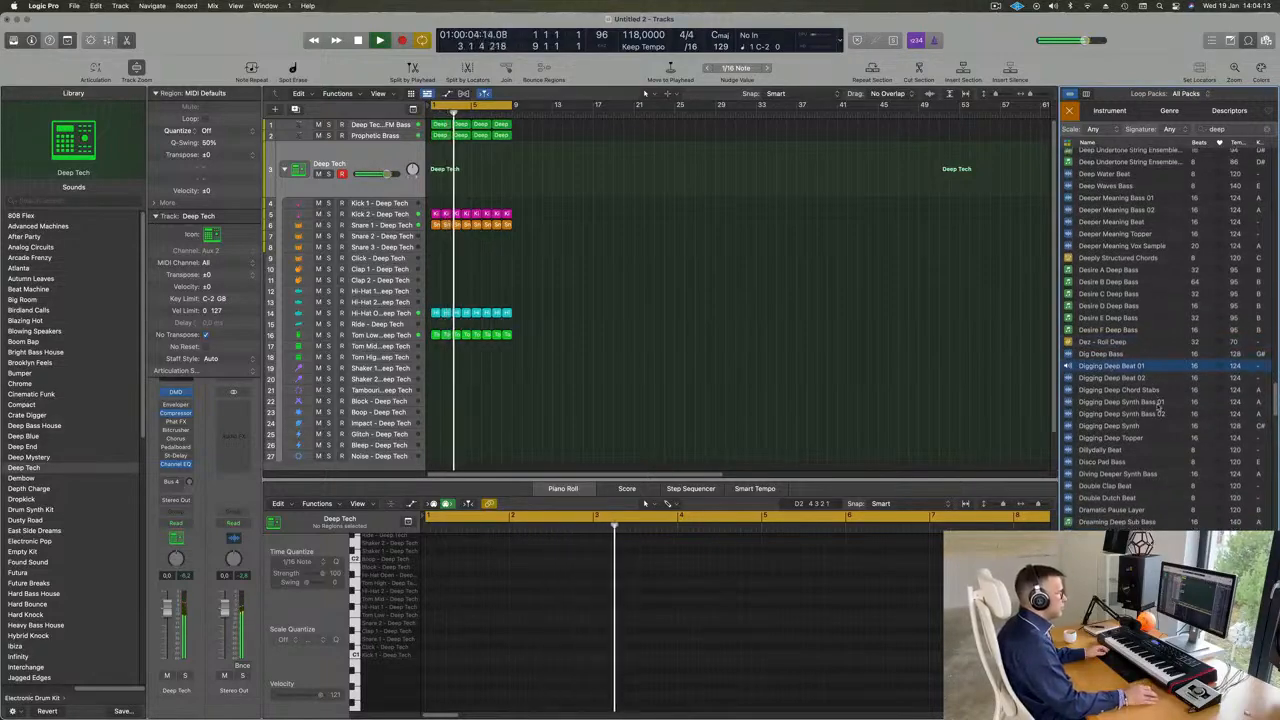
{"action": "scroll", "coordinate": [1160, 403], "scroll_direction": "down", "scroll_amount": 1}
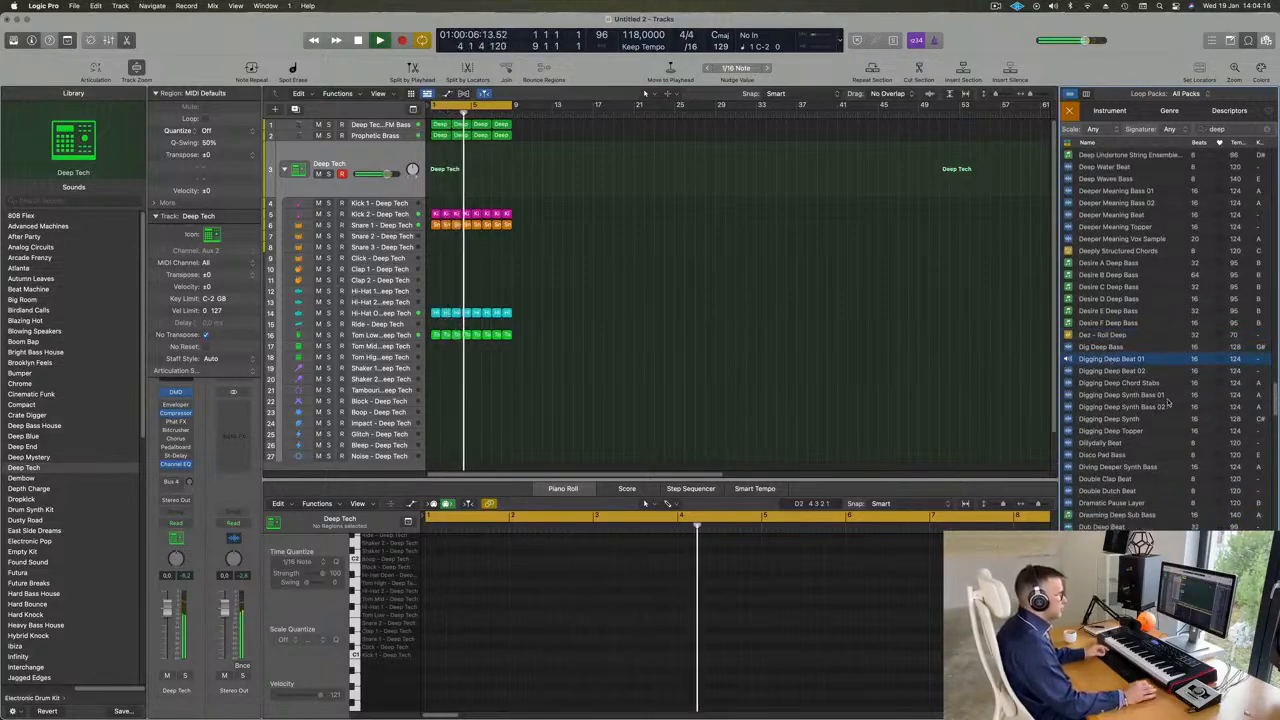
{"action": "scroll", "coordinate": [1155, 370], "scroll_direction": "down", "scroll_amount": 2}
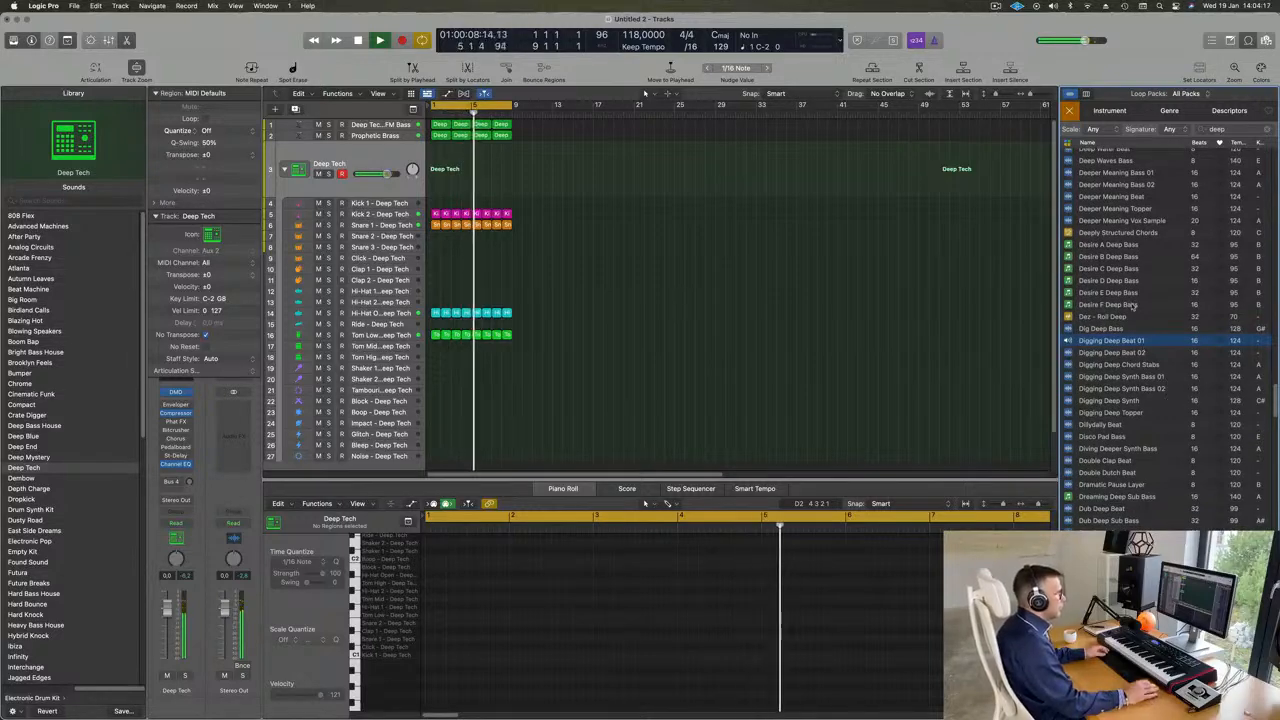
{"action": "left_click", "coordinate": [1114, 355]}
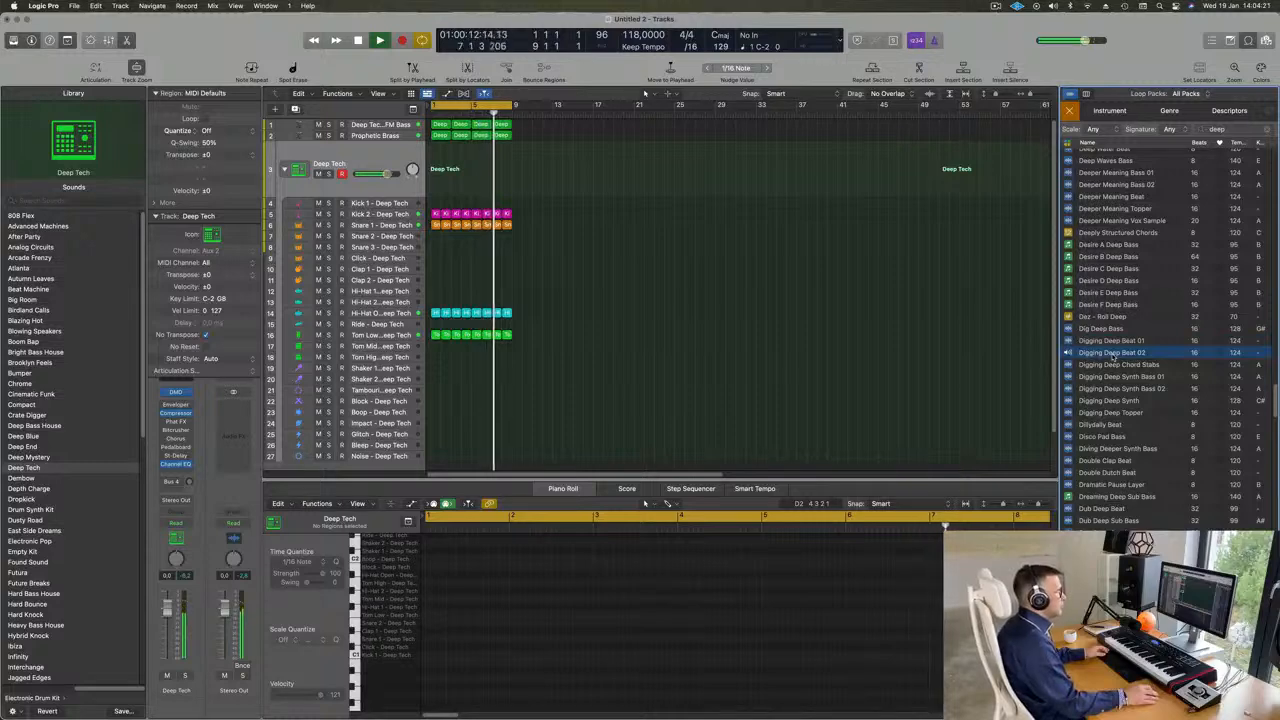
{"action": "left_click", "coordinate": [1116, 379]}
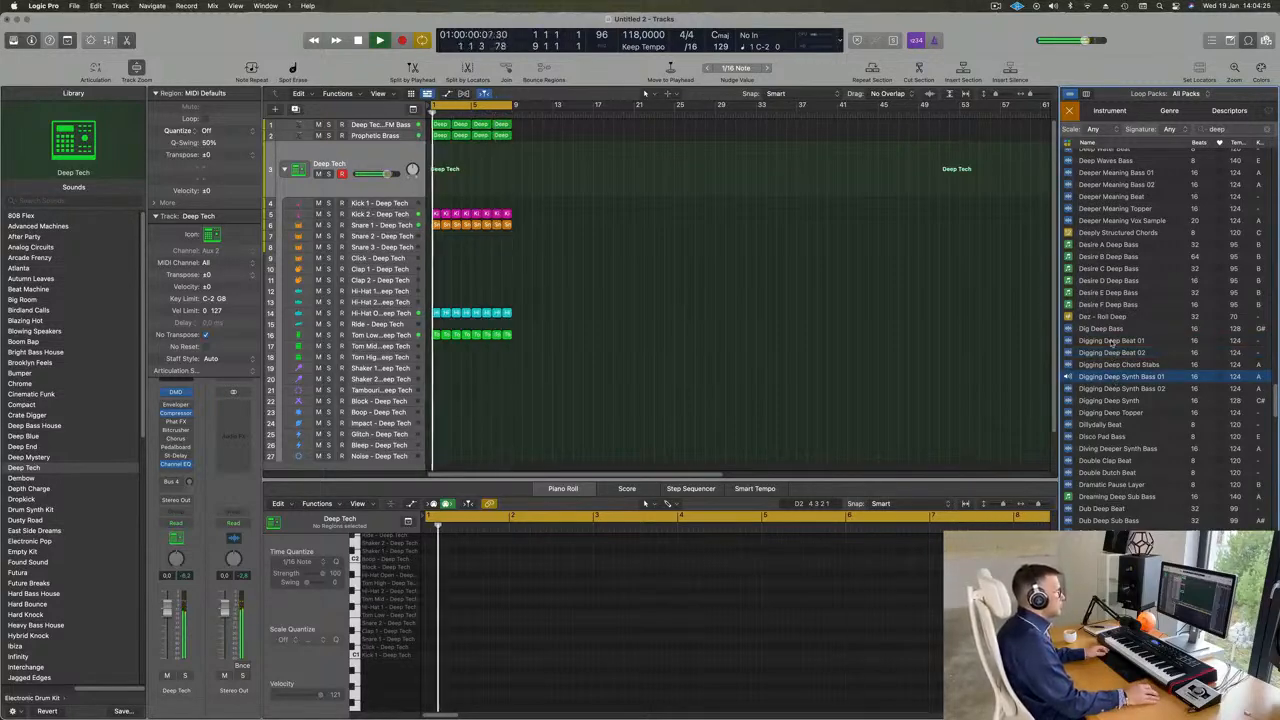
- Place the Digging Deep Beat 01 loop at bar 1 on a new audio track below the drum tracks
{"action": "left_click", "coordinate": [1111, 341]}
{"action": "left_click_drag", "start_coordinate": [1088, 332], "coordinate": [432, 441]}
{"action": "left_click", "coordinate": [377, 430]}
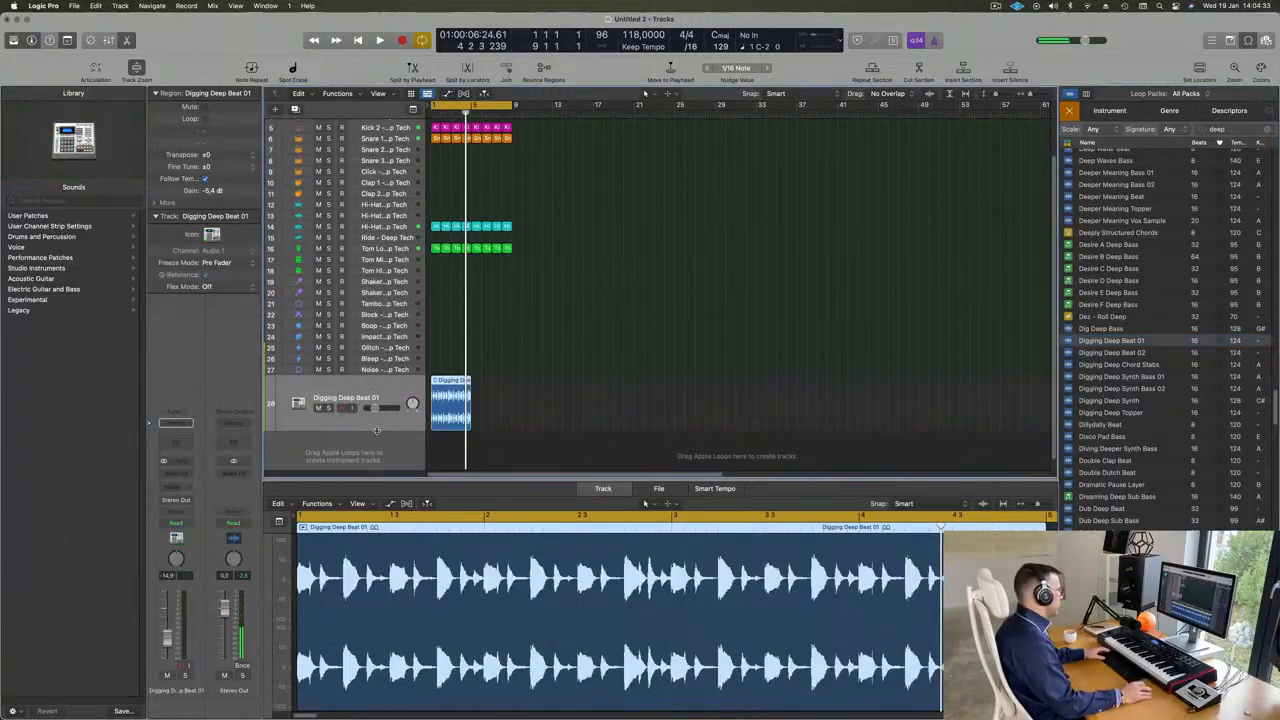
- Set the Digging Deep Beat 01 channel volume to -11.6 dB during playback, checking the track soloed and in the full mix
{"action": "key", "text": "space"}
{"action": "key", "text": "space"}
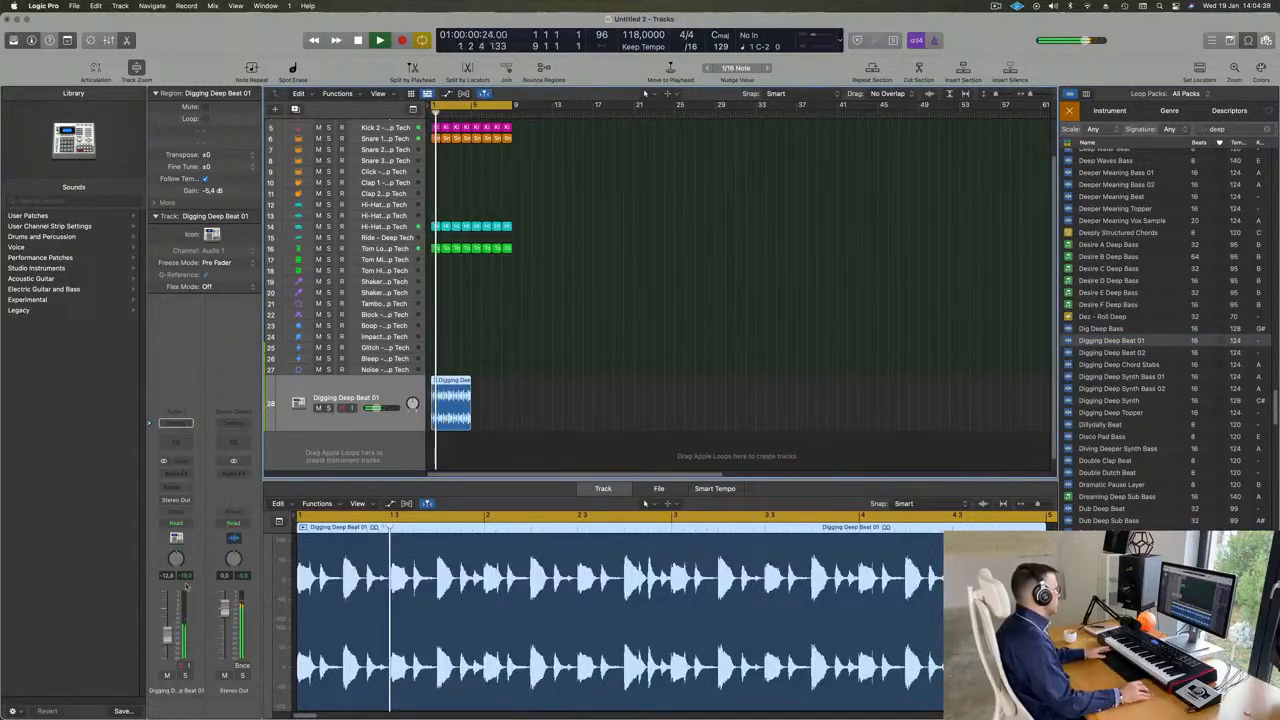
{"action": "left_click", "coordinate": [184, 676]}
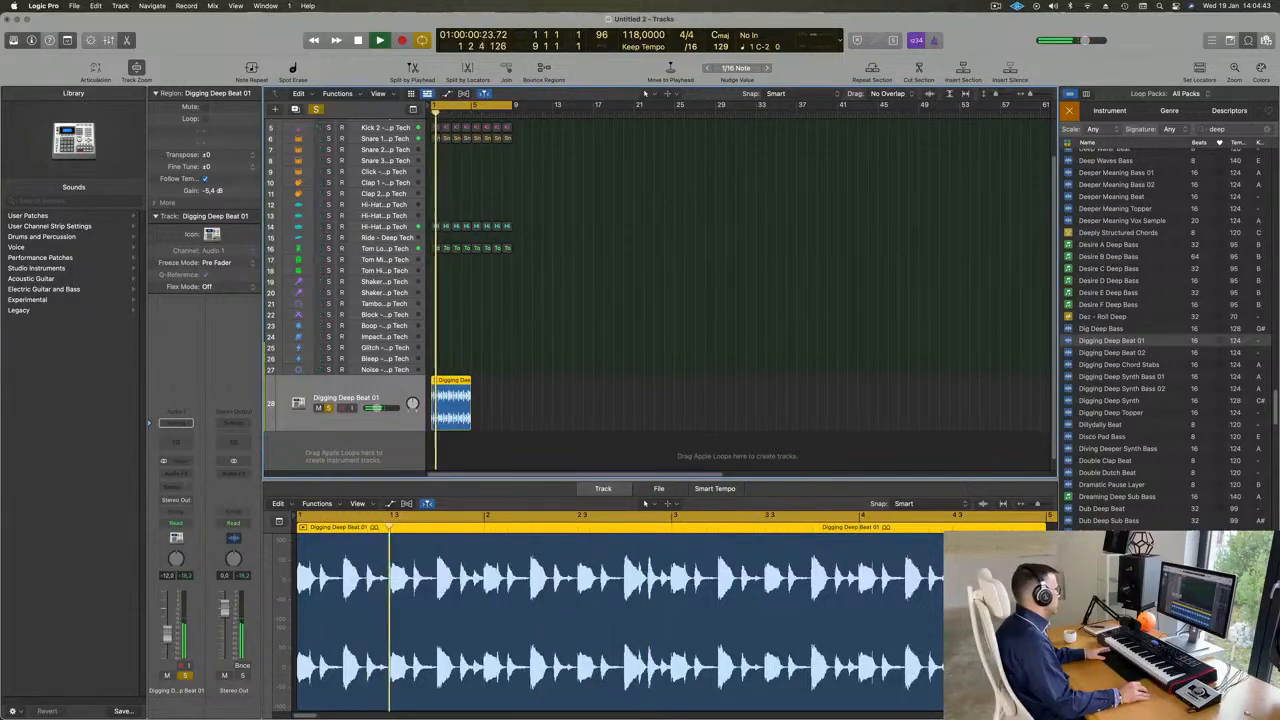
{"action": "left_click", "coordinate": [185, 676]}
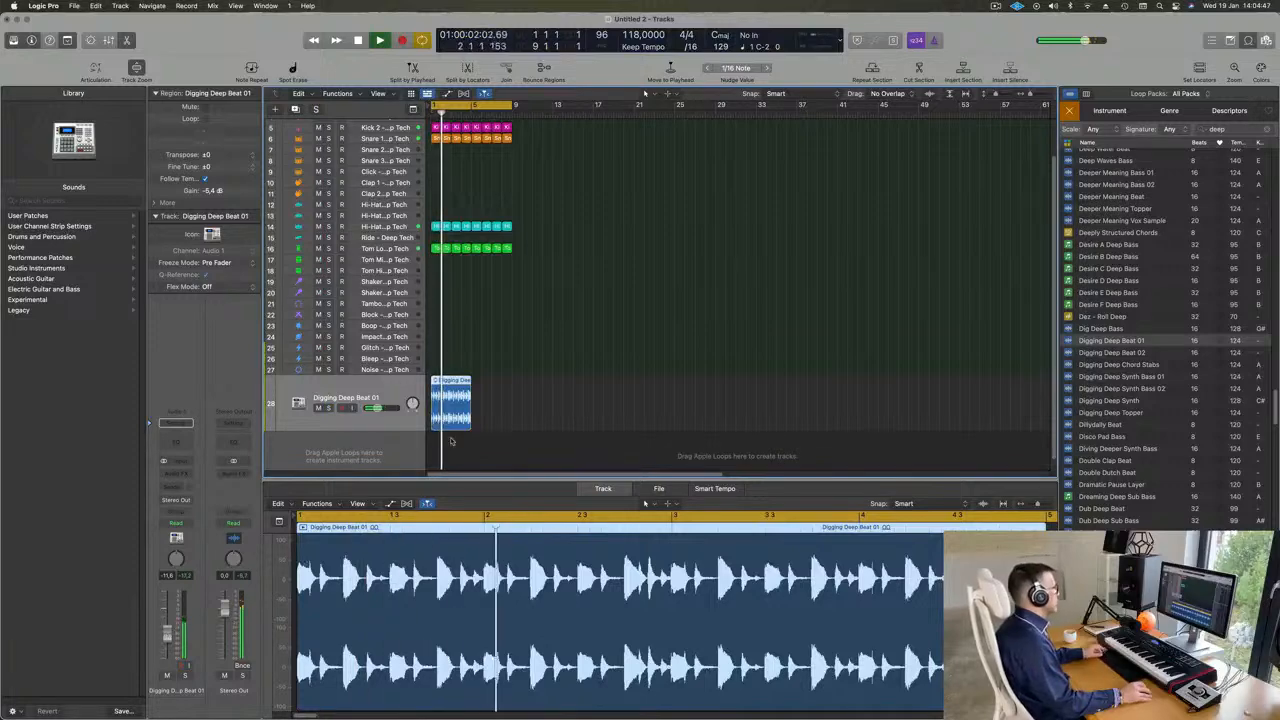
- Repeat the Digging Deep Beat 01 region once to fill the eight-bar cycle and select both regions
{"action": "key", "text": "super+r"}
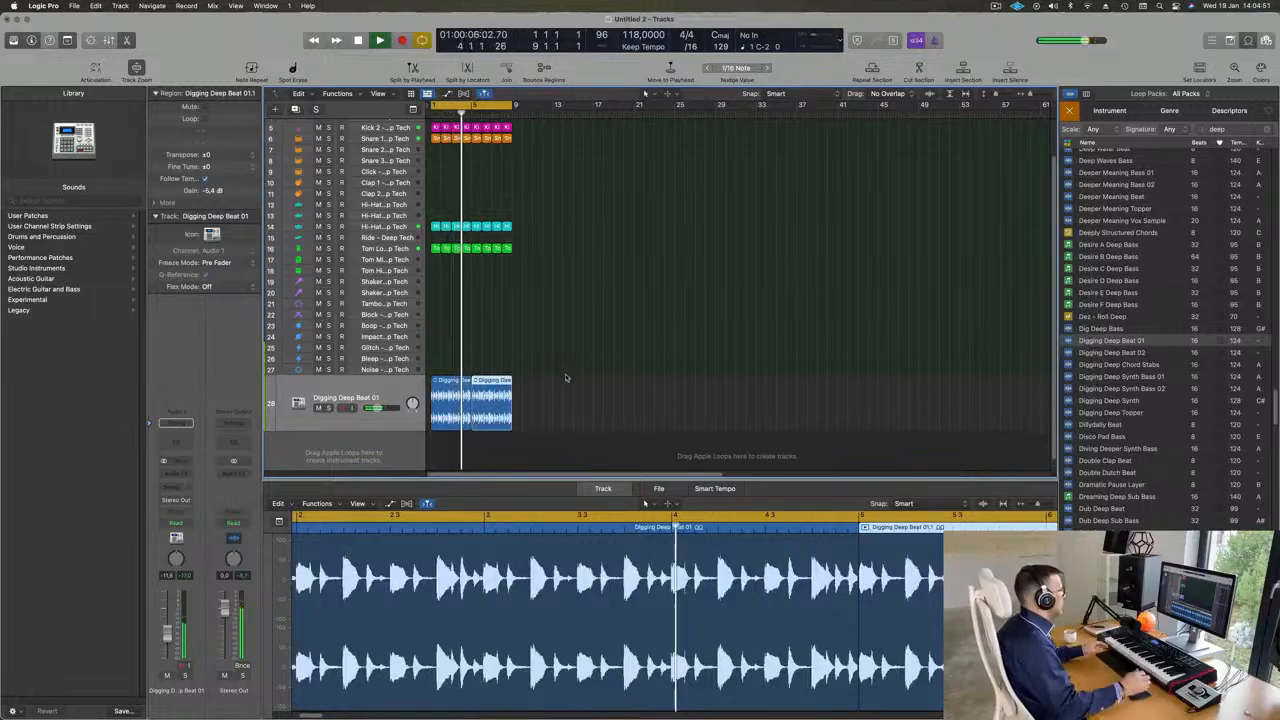
{"action": "left_click", "coordinate": [385, 397]}
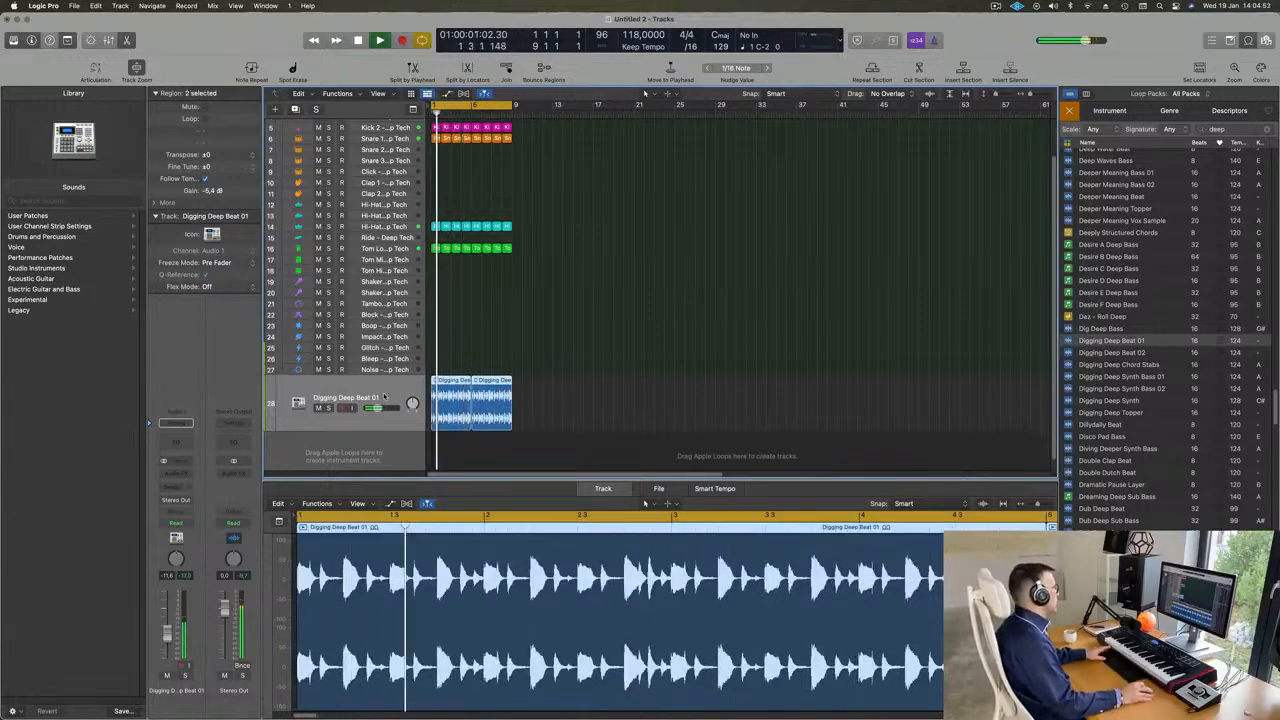
- Insert a stereo Ensemble modulation effect on the Digging Deep Beat 01 track
{"action": "left_click", "coordinate": [176, 474]}
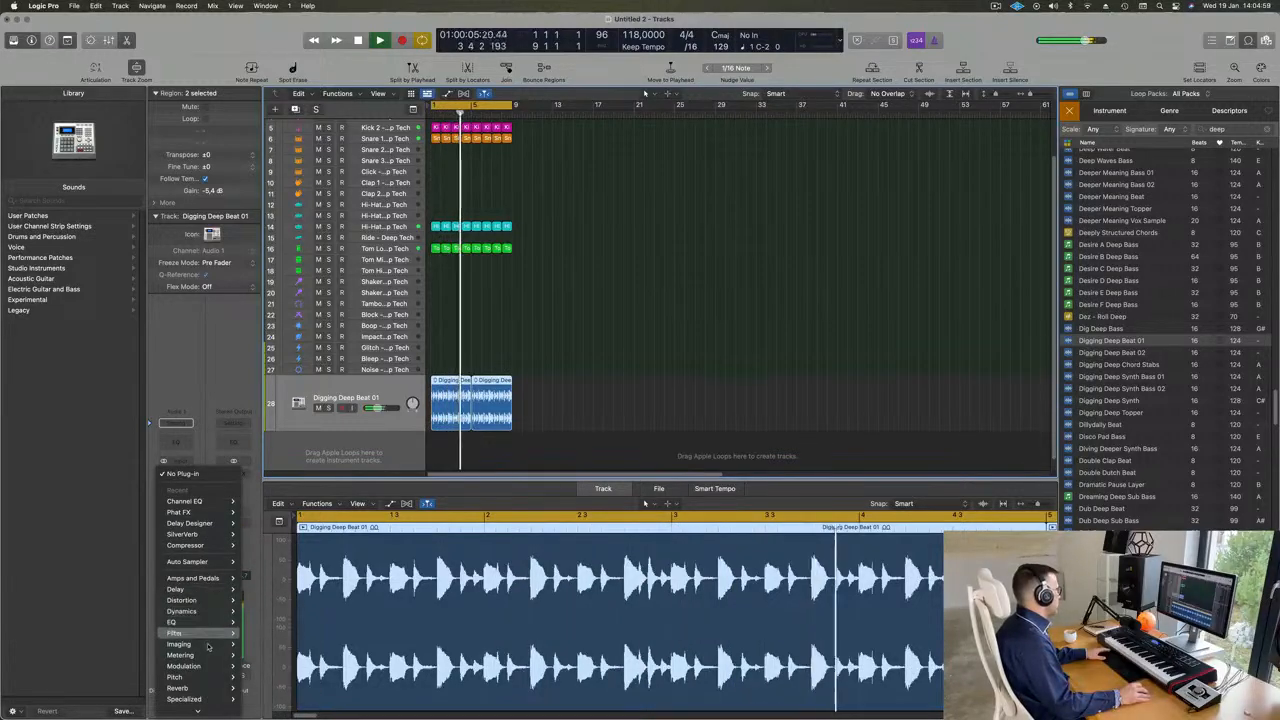
{"action": "mouse_move", "coordinate": [207, 656]}
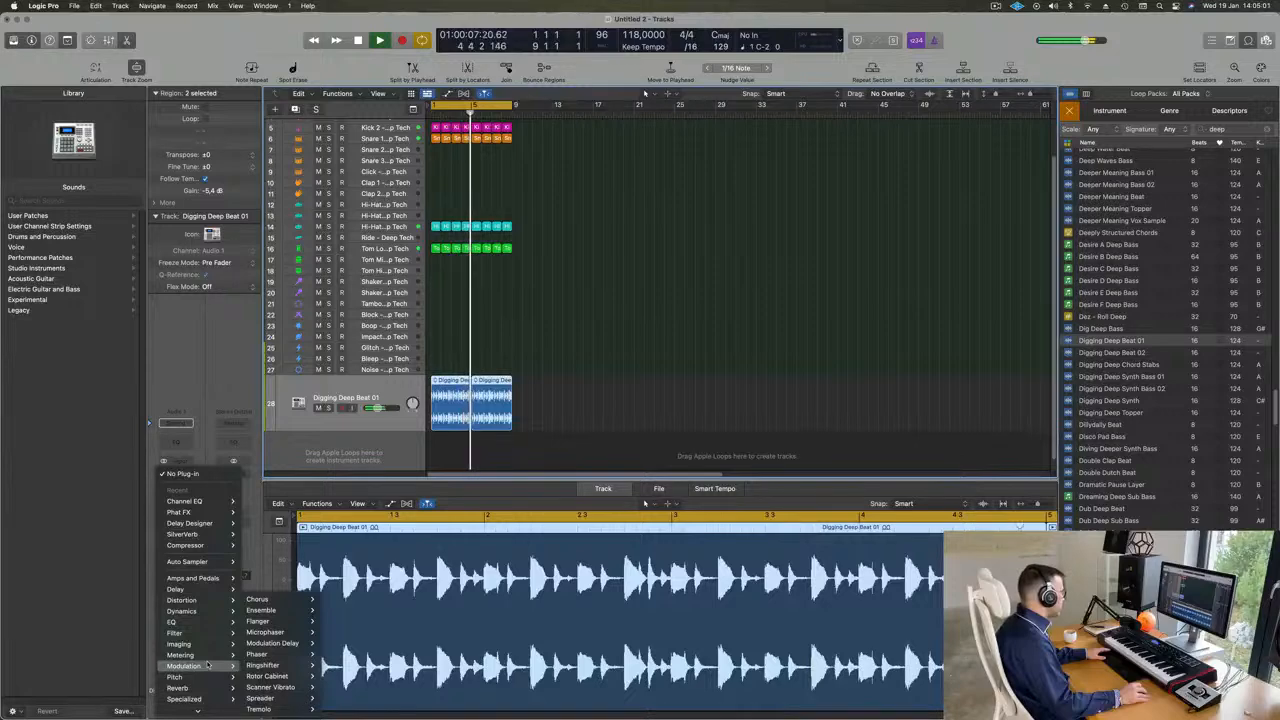
{"action": "mouse_move", "coordinate": [273, 615]}
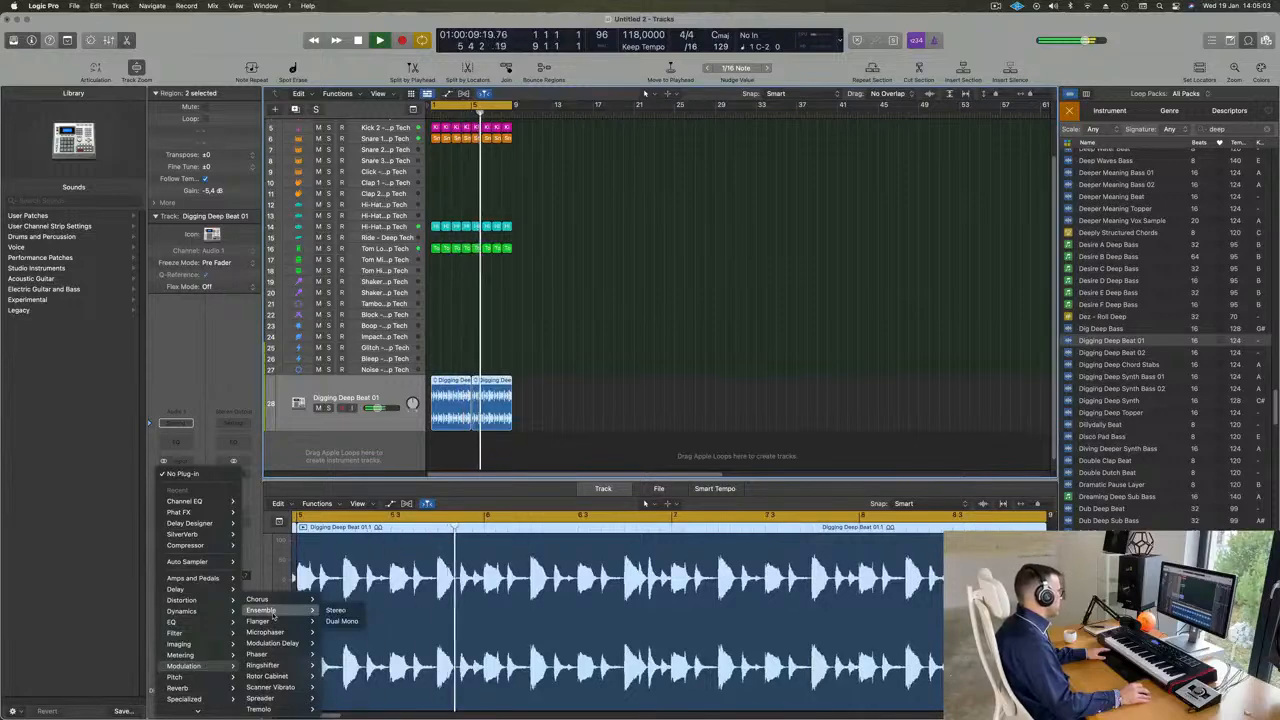
{"action": "left_click", "coordinate": [333, 611]}
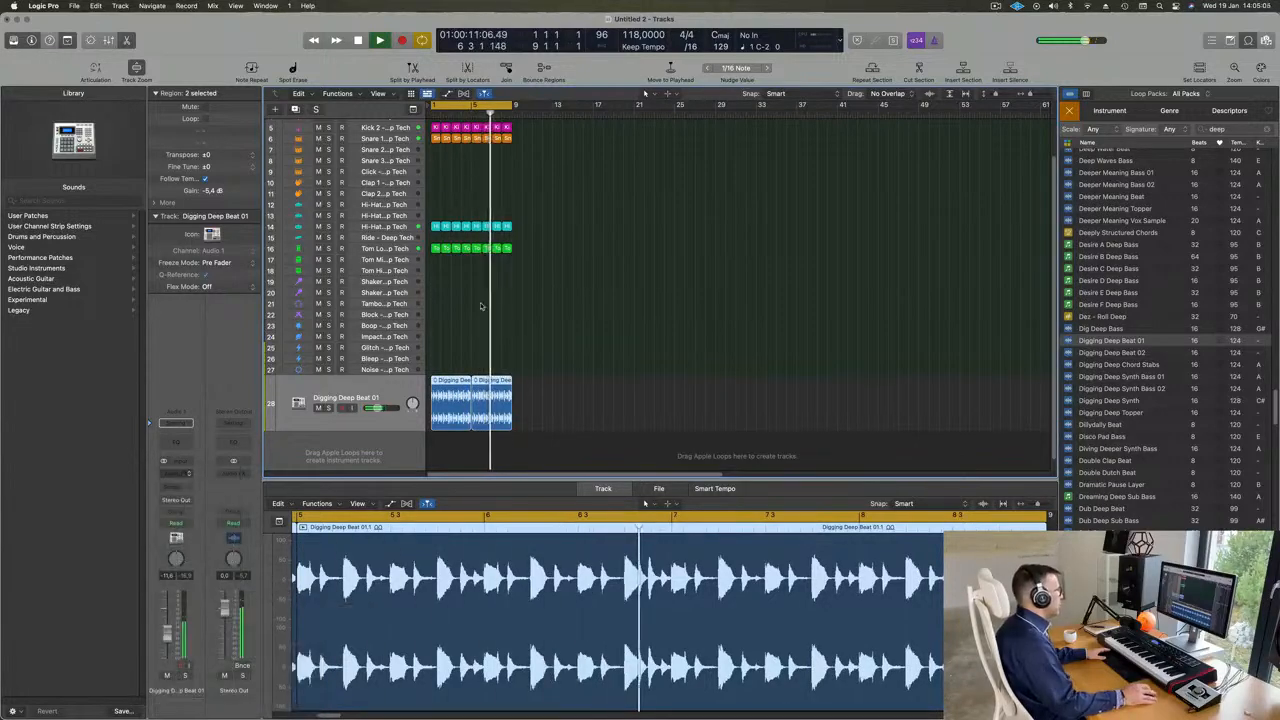
- Try the Ensemble's Backing Group preset and switch on to Rich Modulation, shifting the plug-in window slightly aside
{"action": "left_click", "coordinate": [582, 175]}
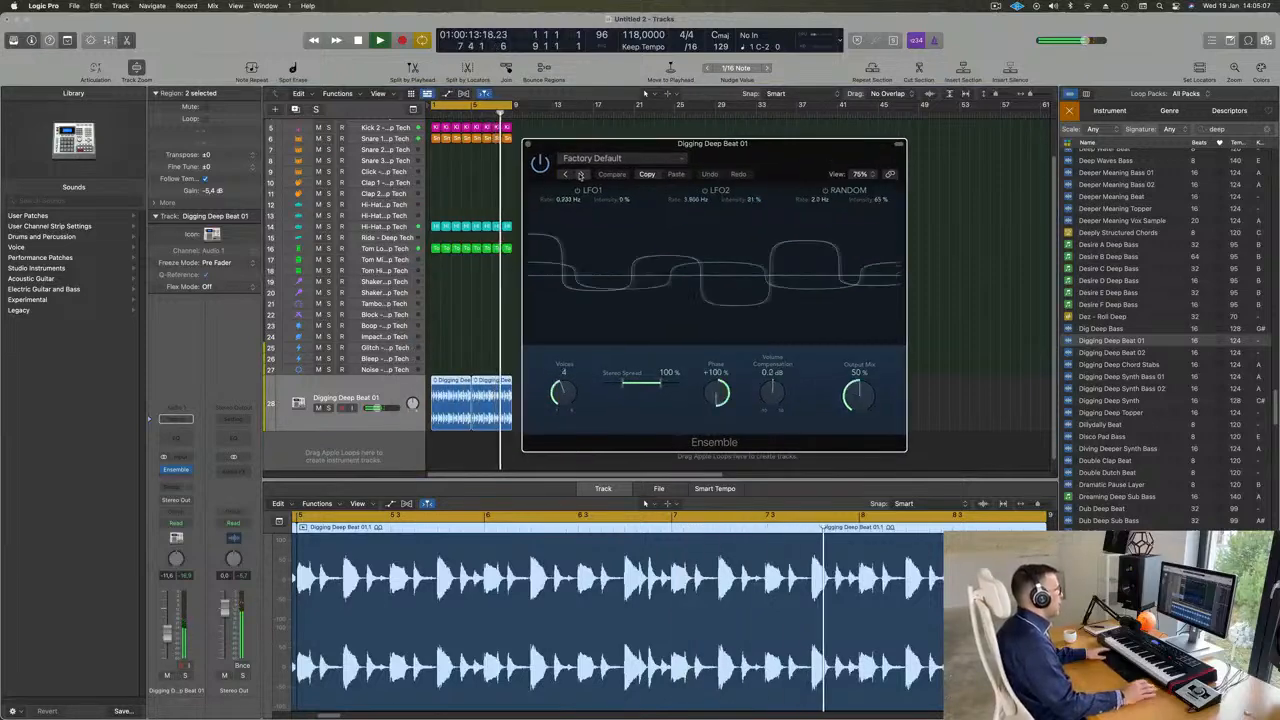
{"action": "left_click_drag", "start_coordinate": [798, 151], "coordinate": [841, 156]}
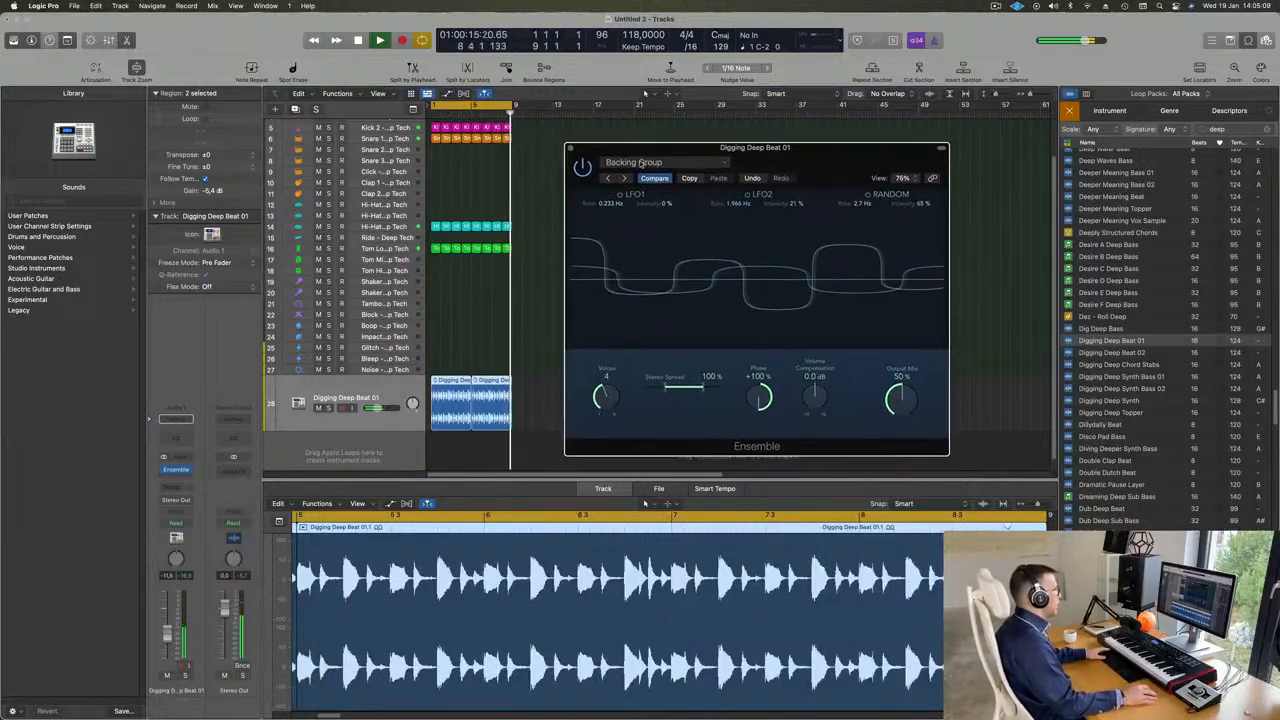
{"action": "left_click", "coordinate": [626, 179]}
{"action": "left_click", "coordinate": [626, 179]}
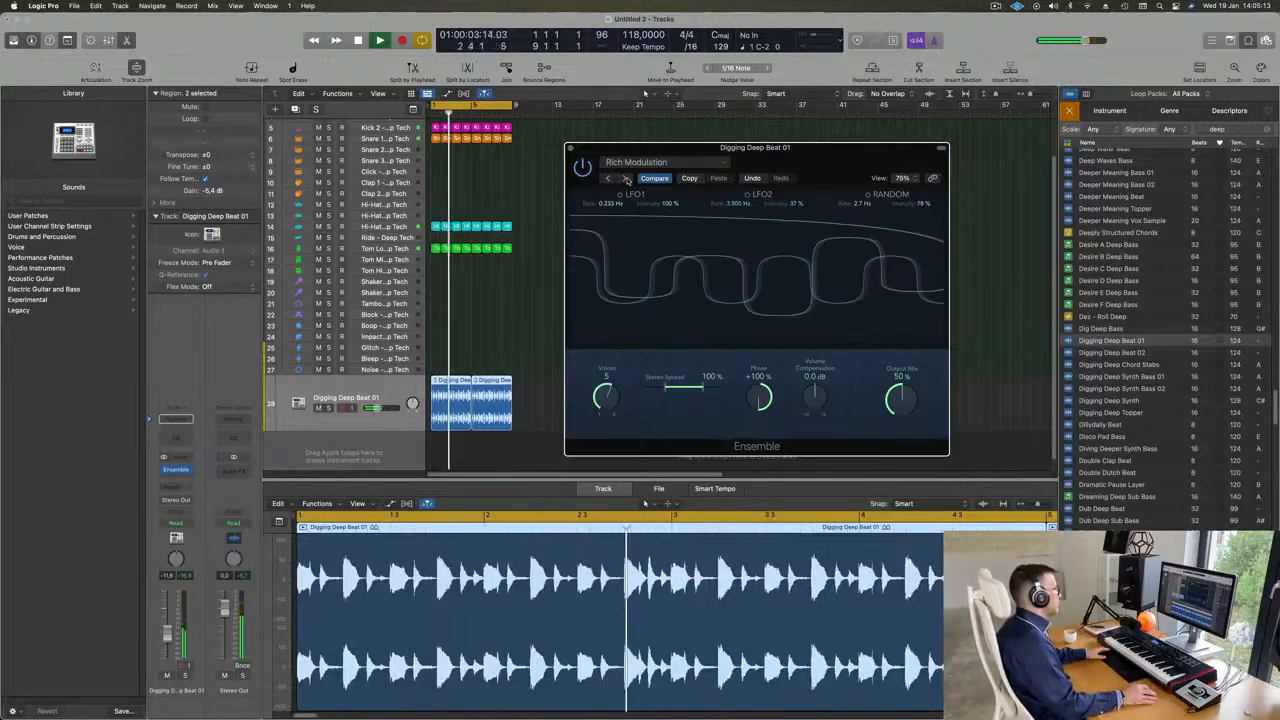
- Audition the Ensemble presets Screen Door, Symphonic 5 Voice, Synth String Ensemble and Vintage Dimension during playback
{"action": "left_click", "coordinate": [626, 179]}
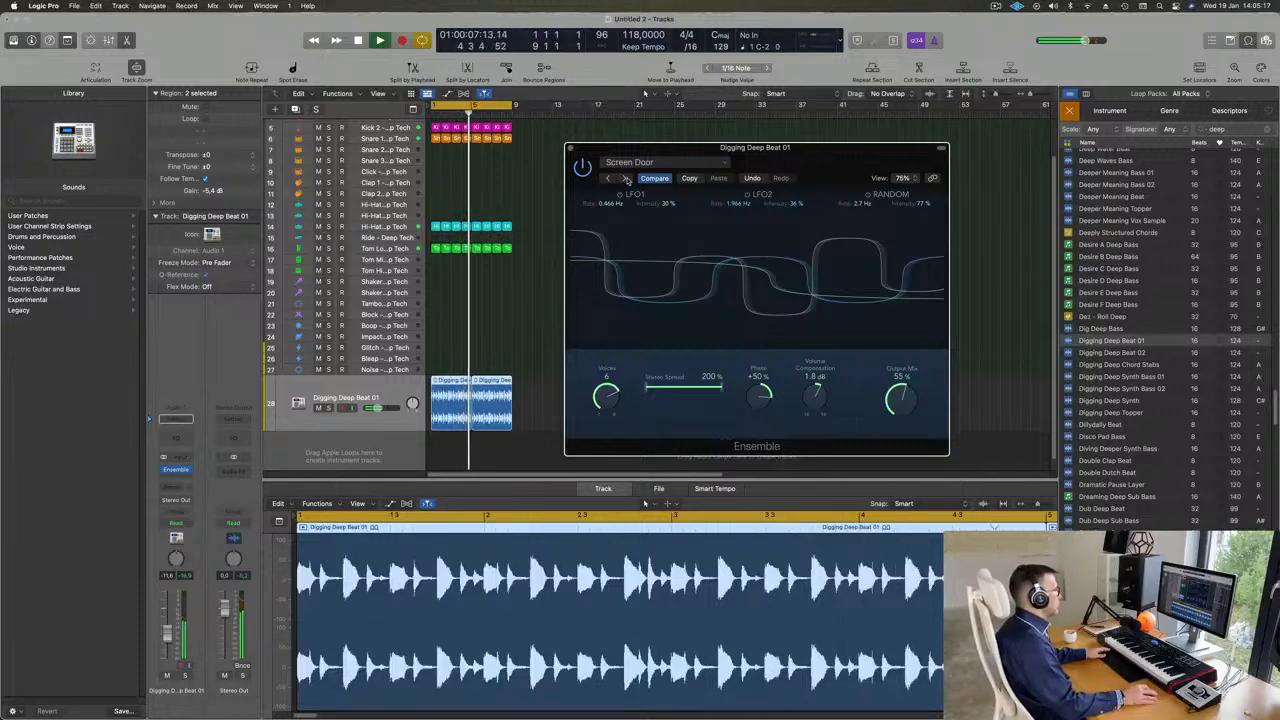
{"action": "left_click", "coordinate": [626, 179]}
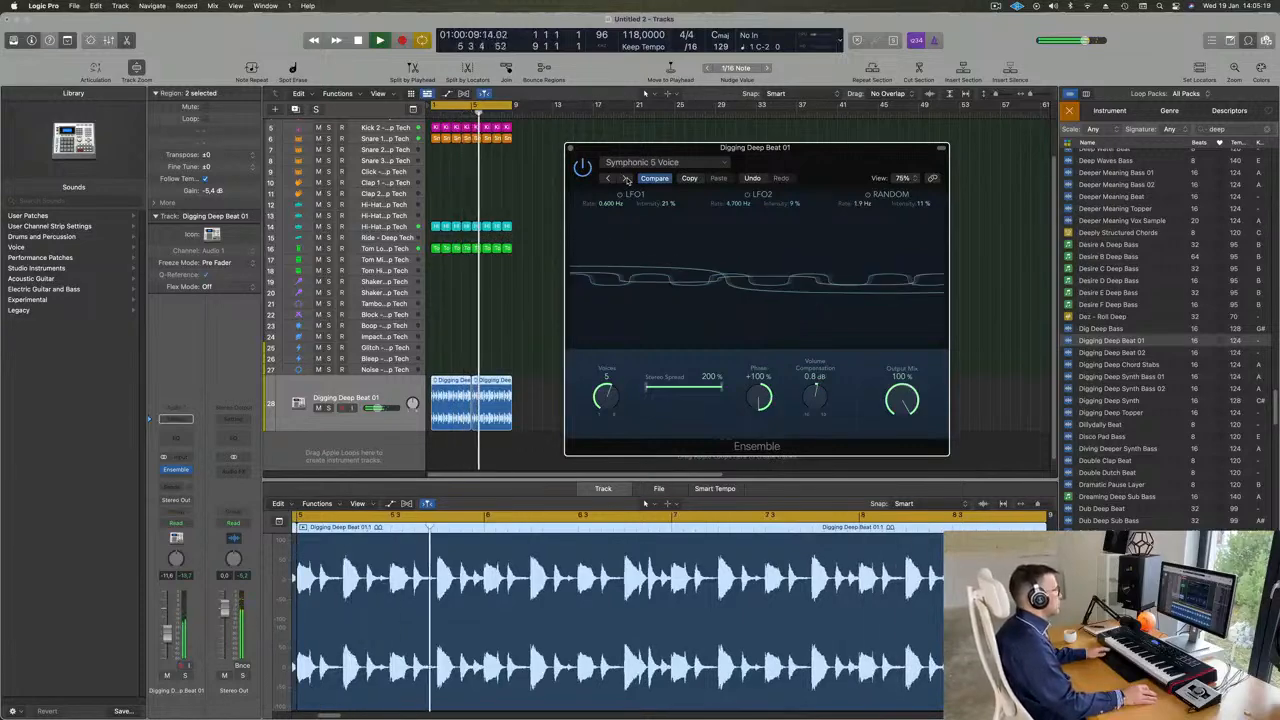
{"action": "left_click", "coordinate": [626, 179]}
{"action": "left_click", "coordinate": [648, 162]}
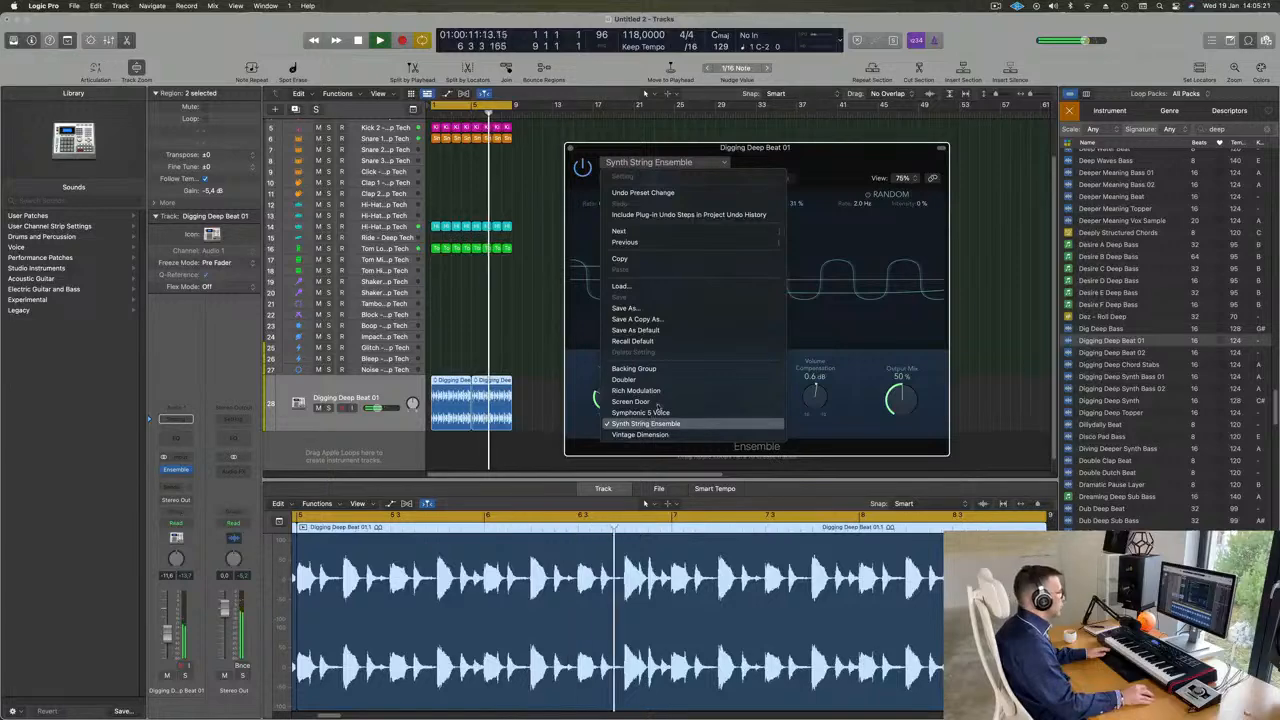
{"action": "left_click", "coordinate": [660, 435]}
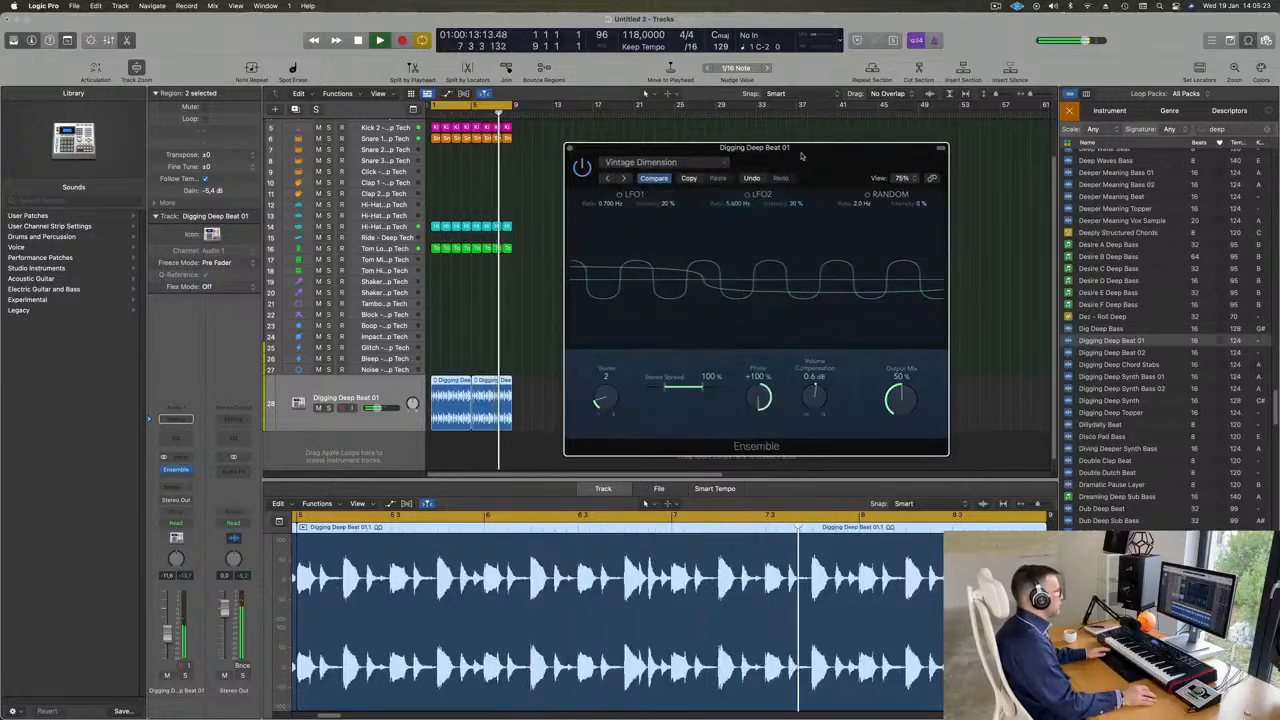
{"action": "left_click_drag", "start_coordinate": [802, 149], "coordinate": [728, 158]}
- Load the Ensemble's Doubler preset, set Output Mix to 53% and Stereo Spread to 200%, and close the plug-in
{"action": "left_click", "coordinate": [577, 176]}
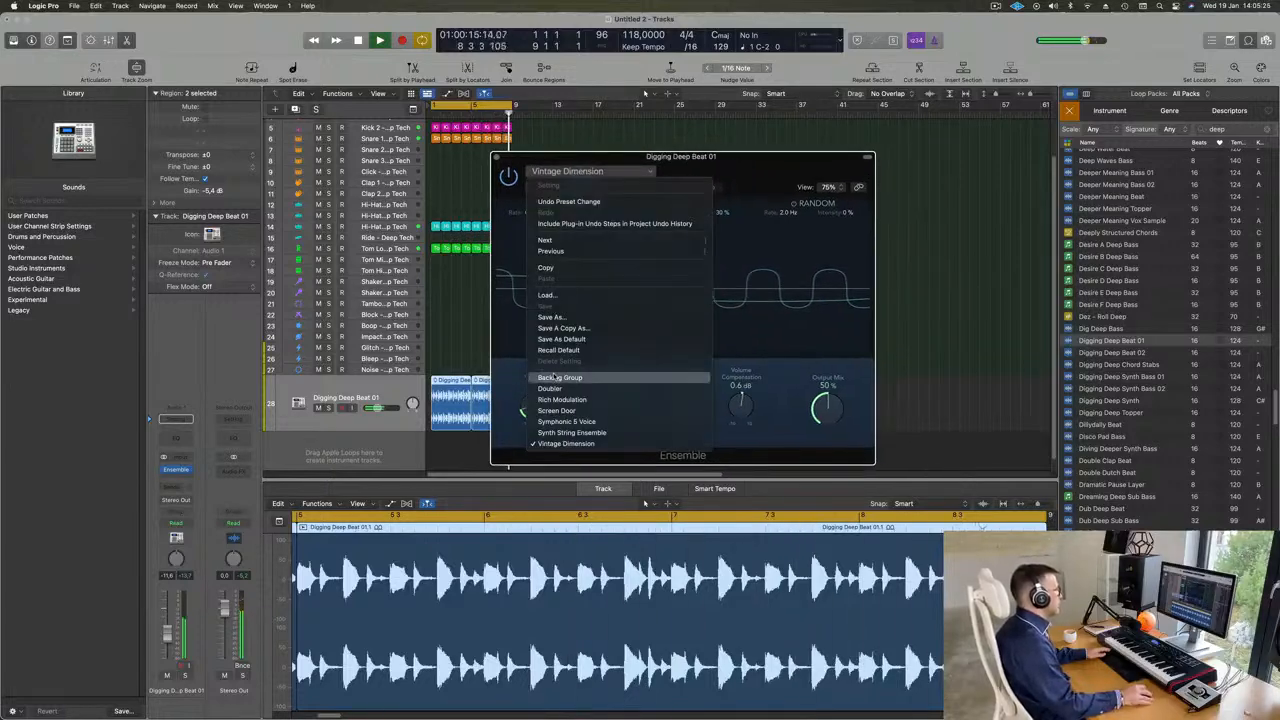
{"action": "left_click", "coordinate": [600, 387]}
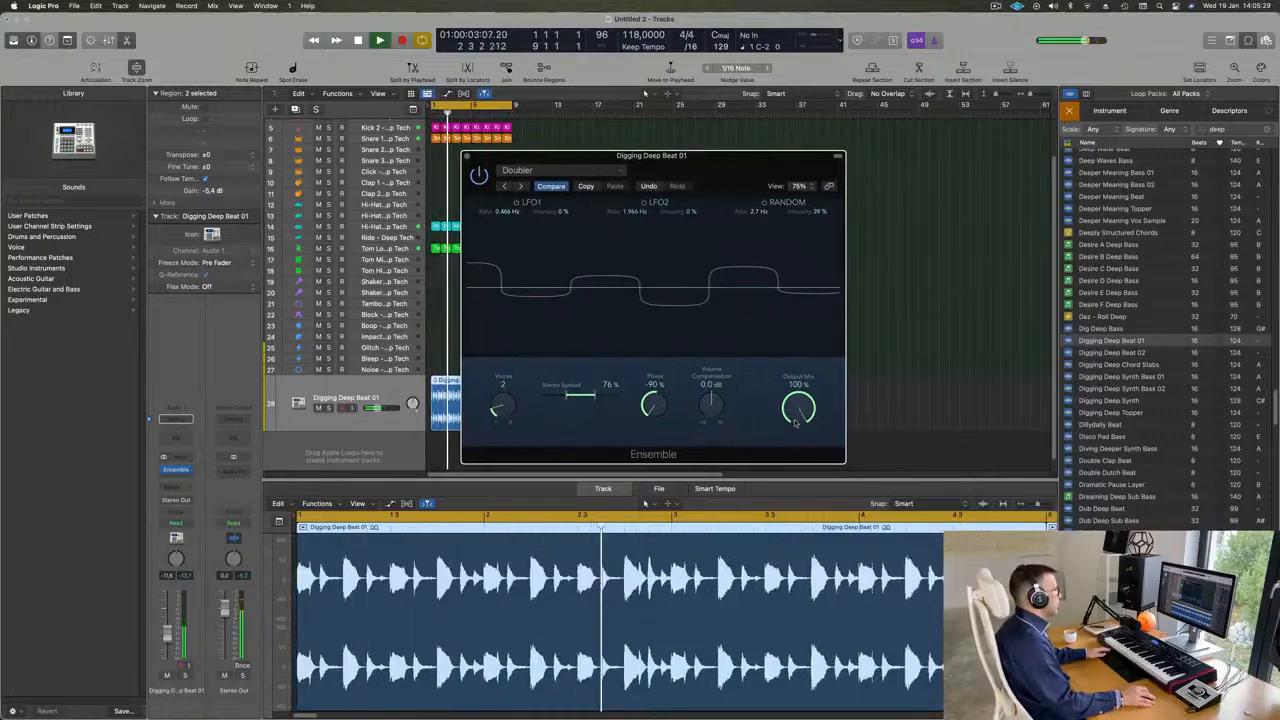
{"action": "left_click_drag", "start_coordinate": [799, 408], "coordinate": [782, 525]}
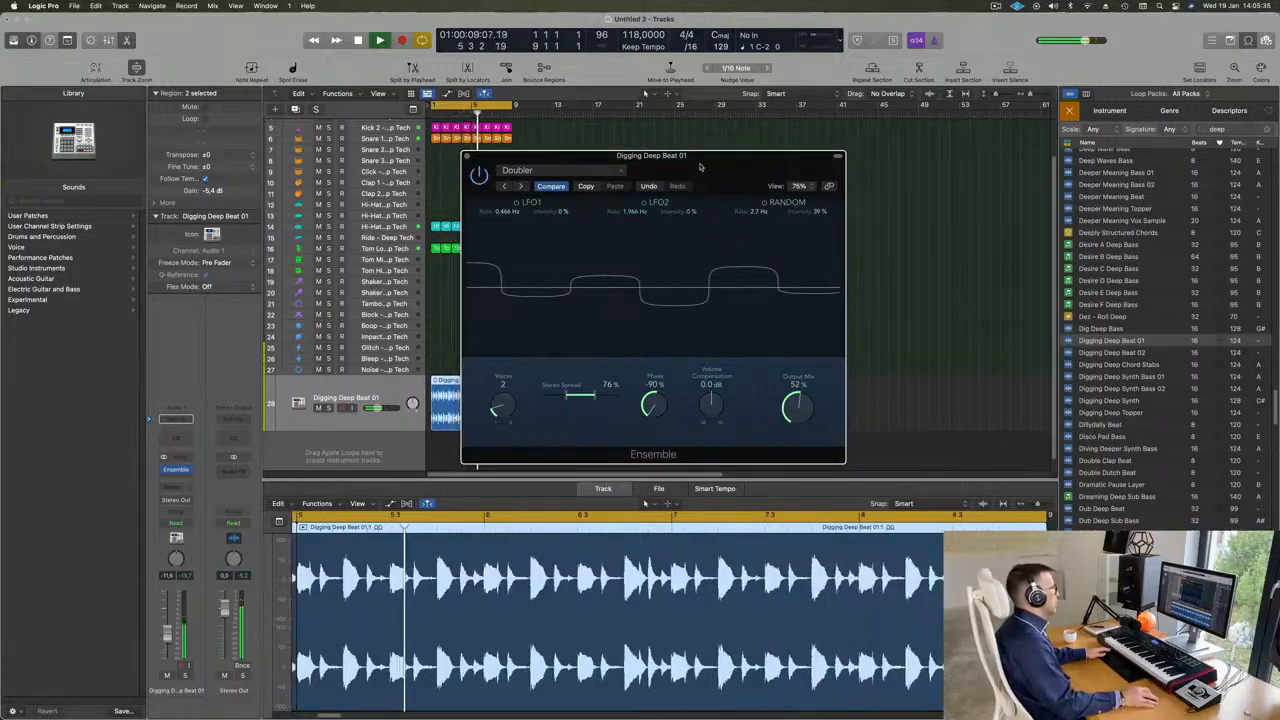
{"action": "left_click_drag", "start_coordinate": [700, 165], "coordinate": [669, 163]}
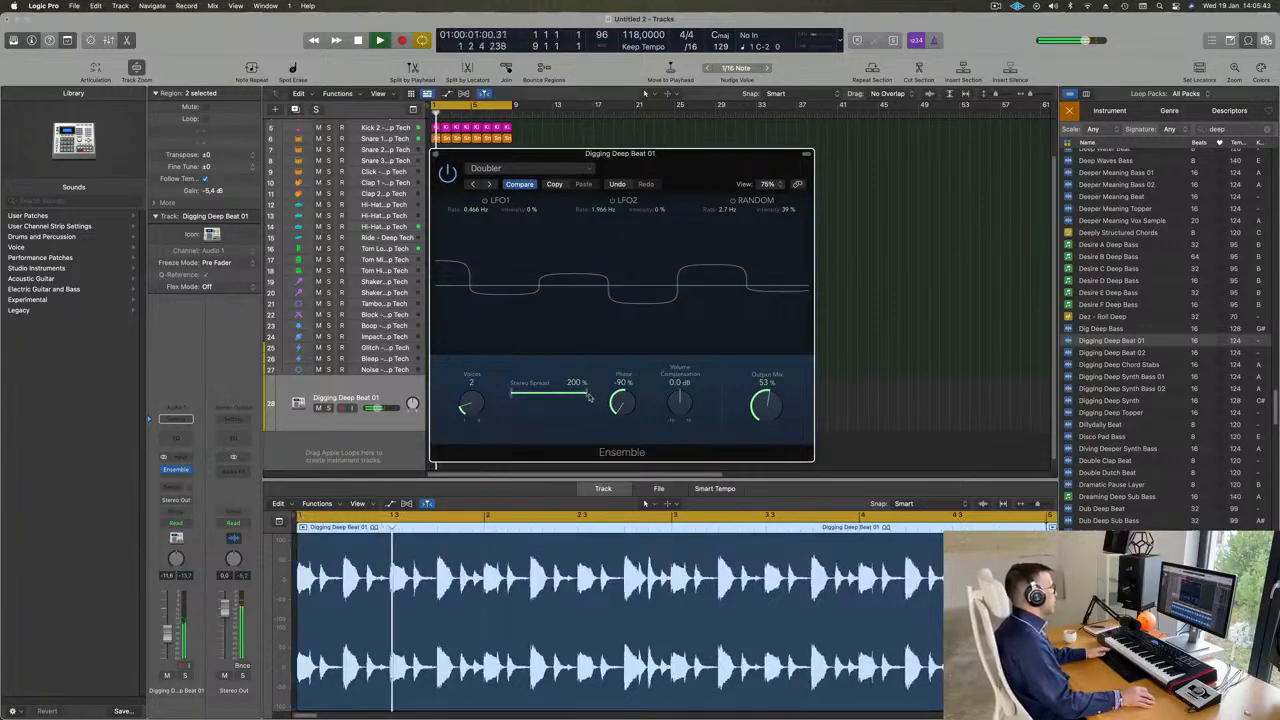
{"action": "left_click_drag", "start_coordinate": [633, 401], "coordinate": [632, 488]}
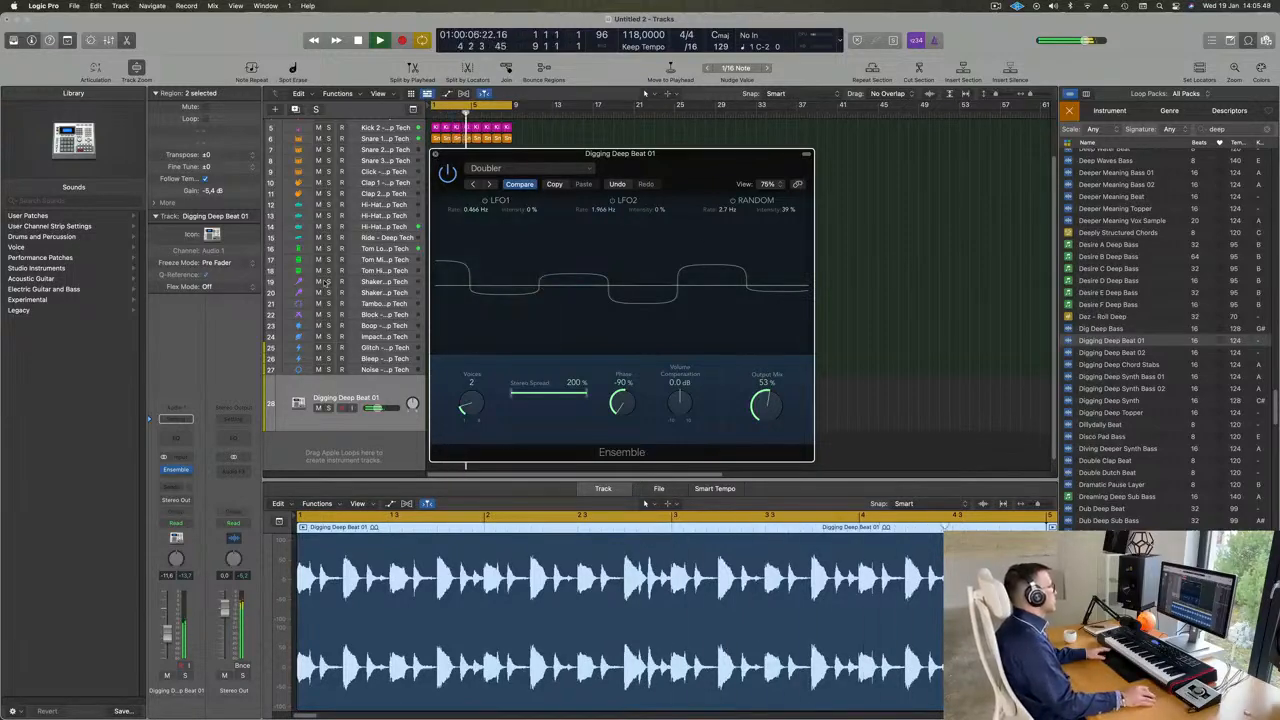
{"action": "key", "text": "super+w"}
- Play the loop from the start with all tracks in view to check the processed beat in the mix
{"action": "key", "text": "Return"}
{"action": "key", "text": "Return"}
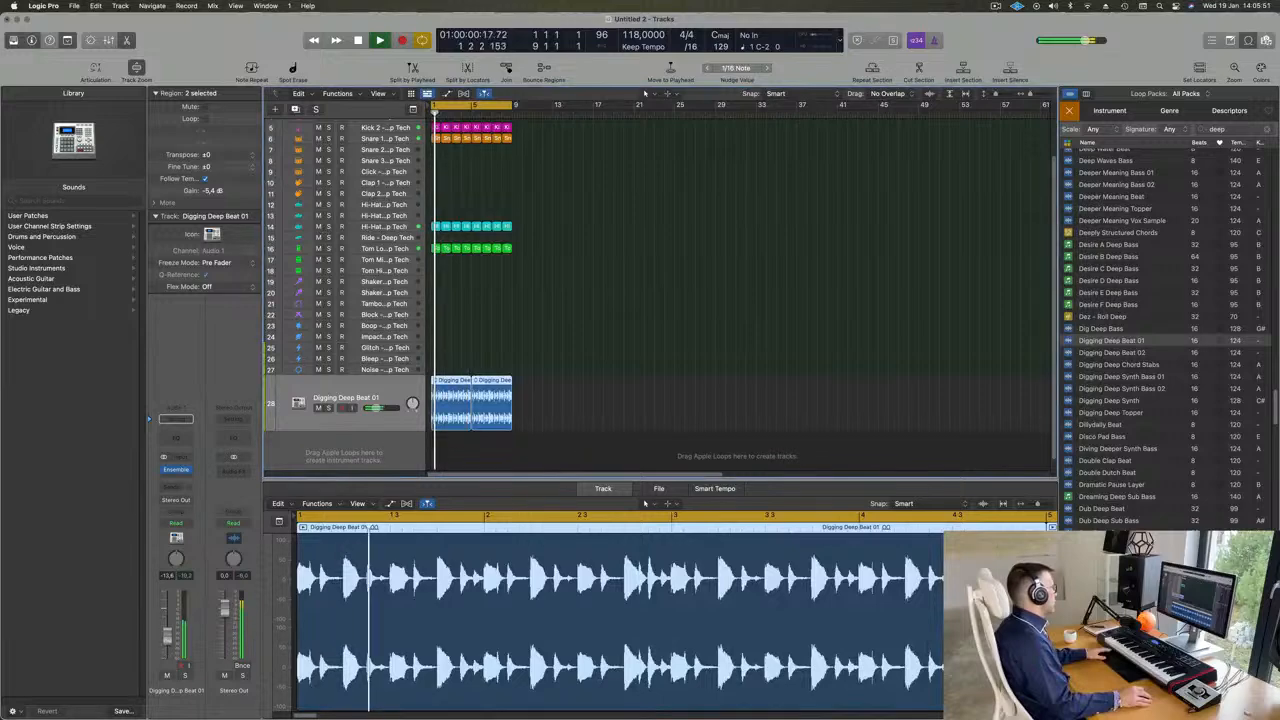
{"action": "scroll", "coordinate": [573, 362], "scroll_direction": "up", "scroll_amount": 4}
{"action": "key", "text": "super+Up"}
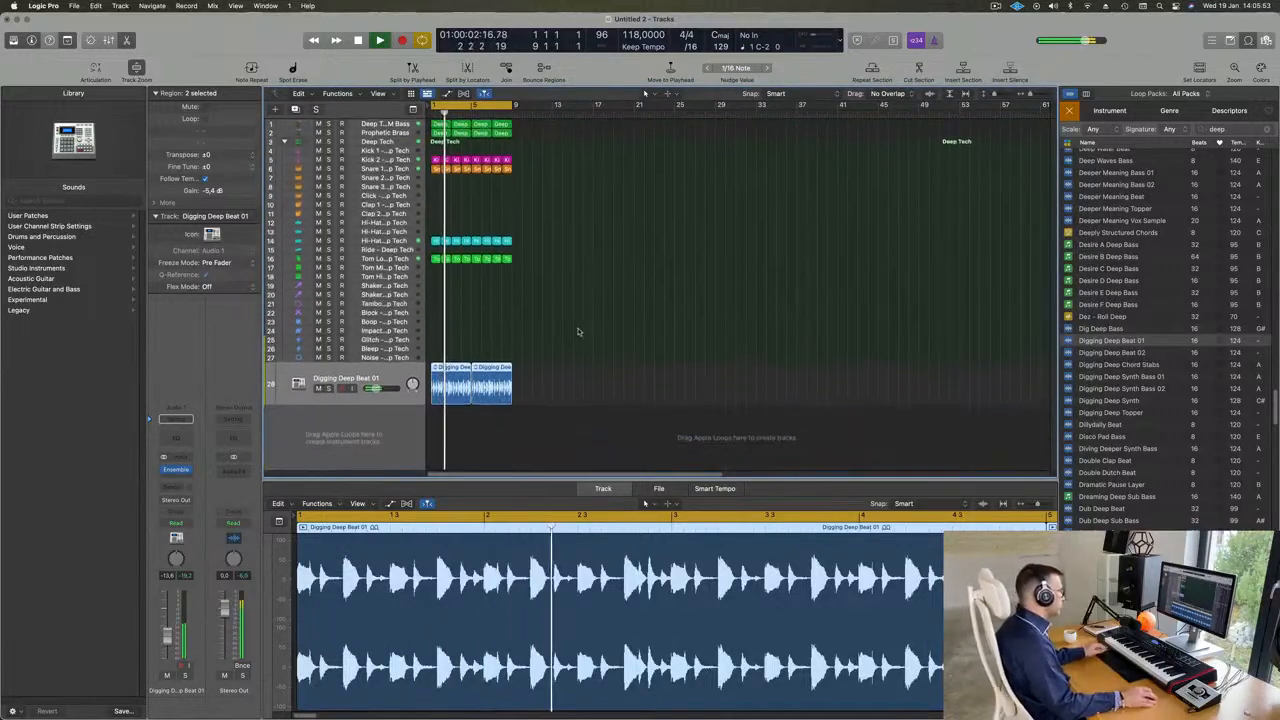
{"action": "key", "text": "super+Up"}
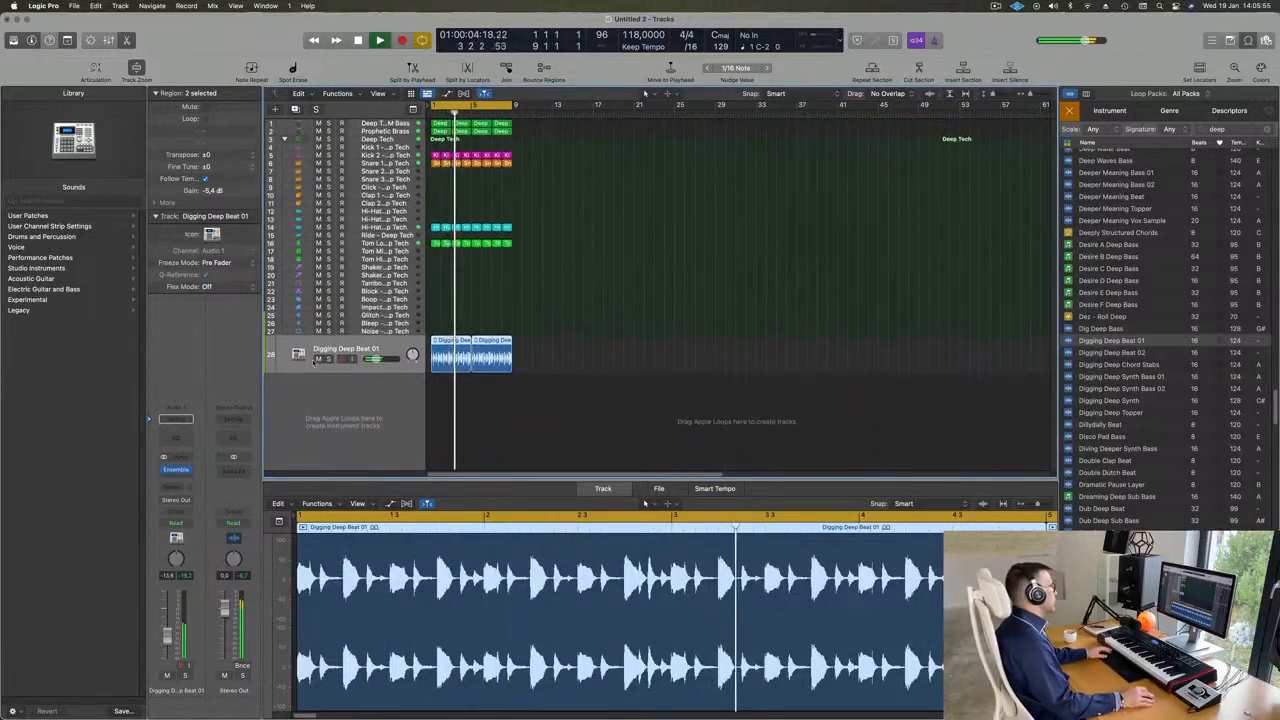
{"action": "key", "text": "Return"}
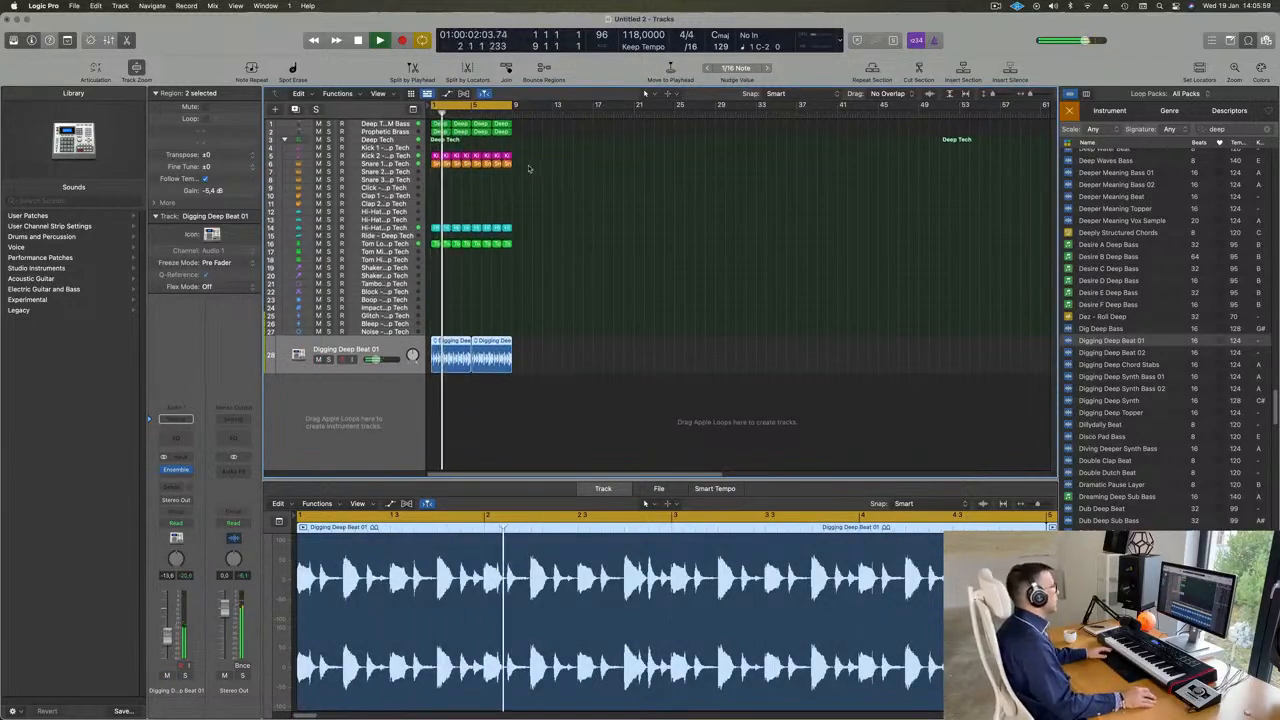
- Duplicate the Prophetic Brass track and copy the first Deep Techno FM Bass region onto the new track at bar 1
{"action": "left_click", "coordinate": [400, 133]}
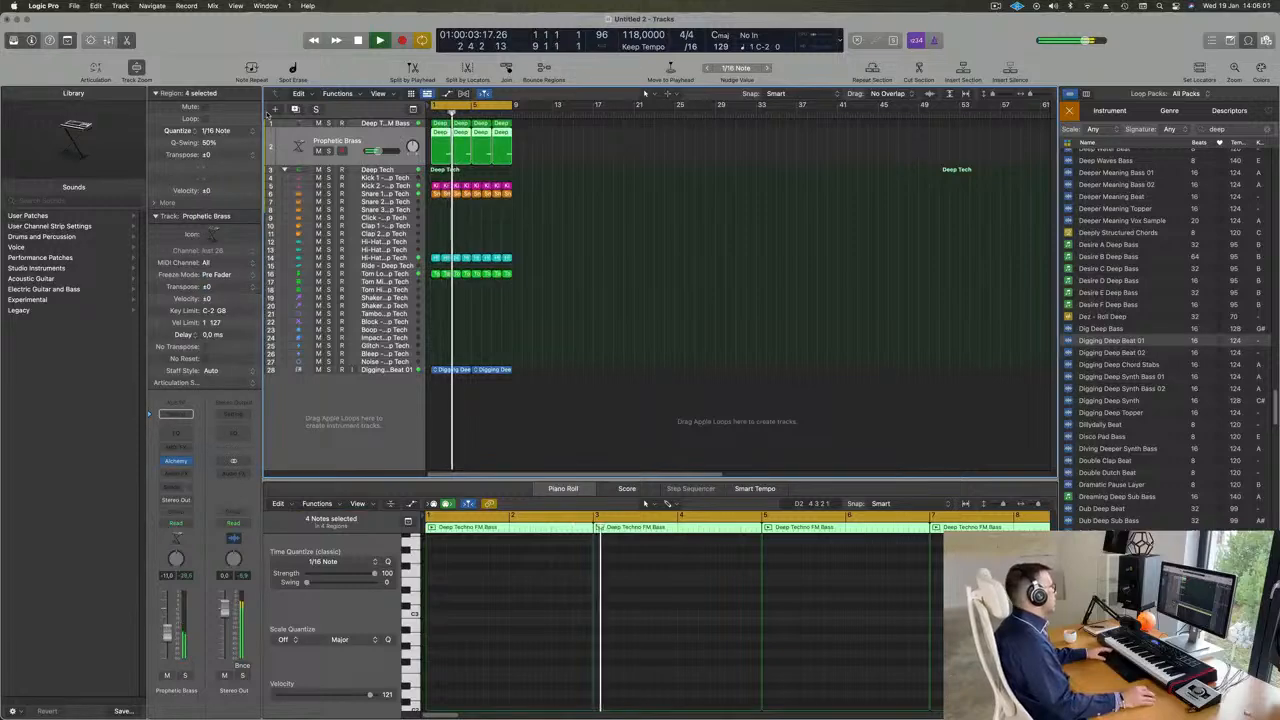
{"action": "key", "text": "Return"}
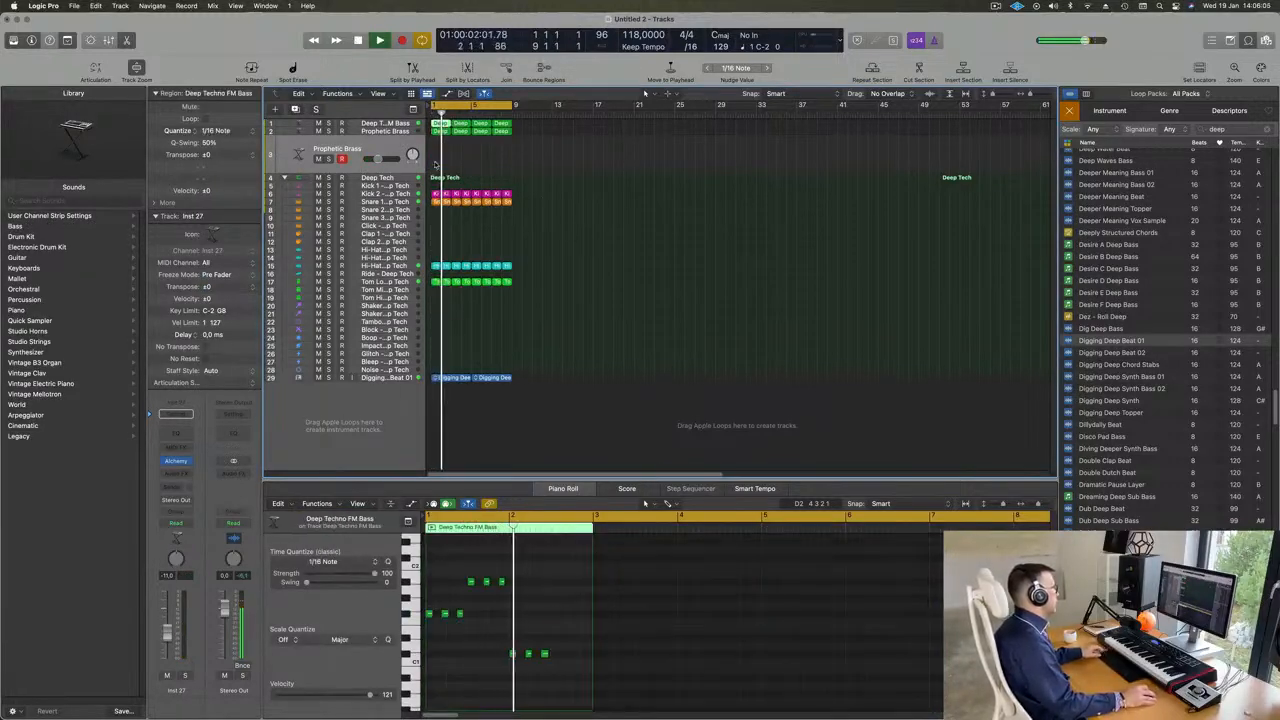
{"action": "left_click_drag", "start_coordinate": [442, 125], "coordinate": [442, 154]}
{"action": "key", "text": "space"}
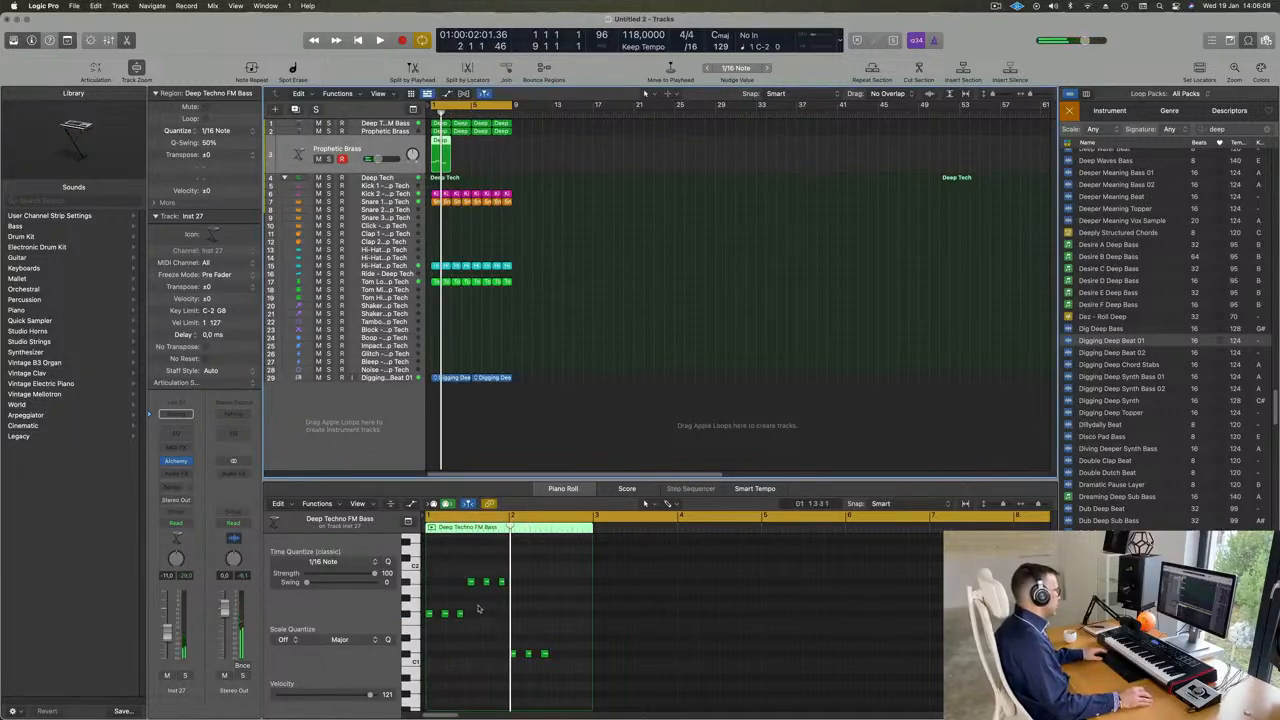
- Reduce the copied region to its first F#1 note and one A#1 note, with the A#1 moved to bar 1
{"action": "left_click_drag", "start_coordinate": [442, 594], "coordinate": [481, 632]}
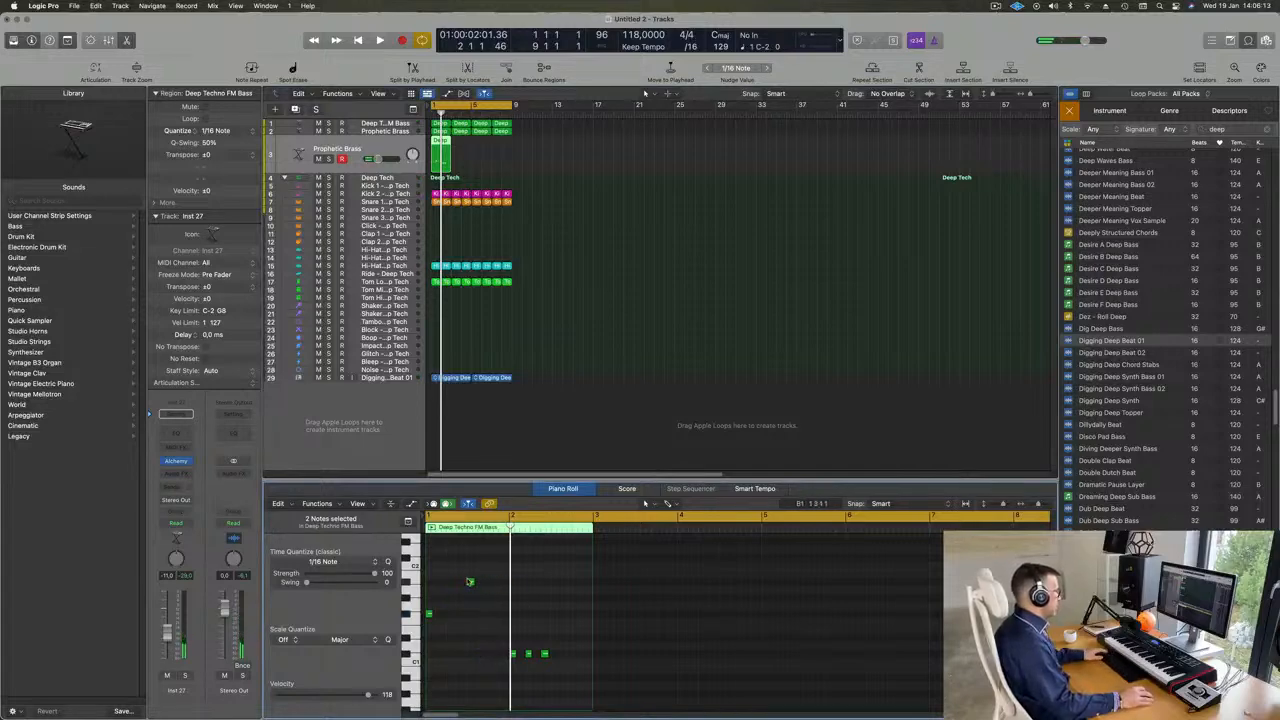
{"action": "left_click_drag", "start_coordinate": [470, 582], "coordinate": [430, 581]}
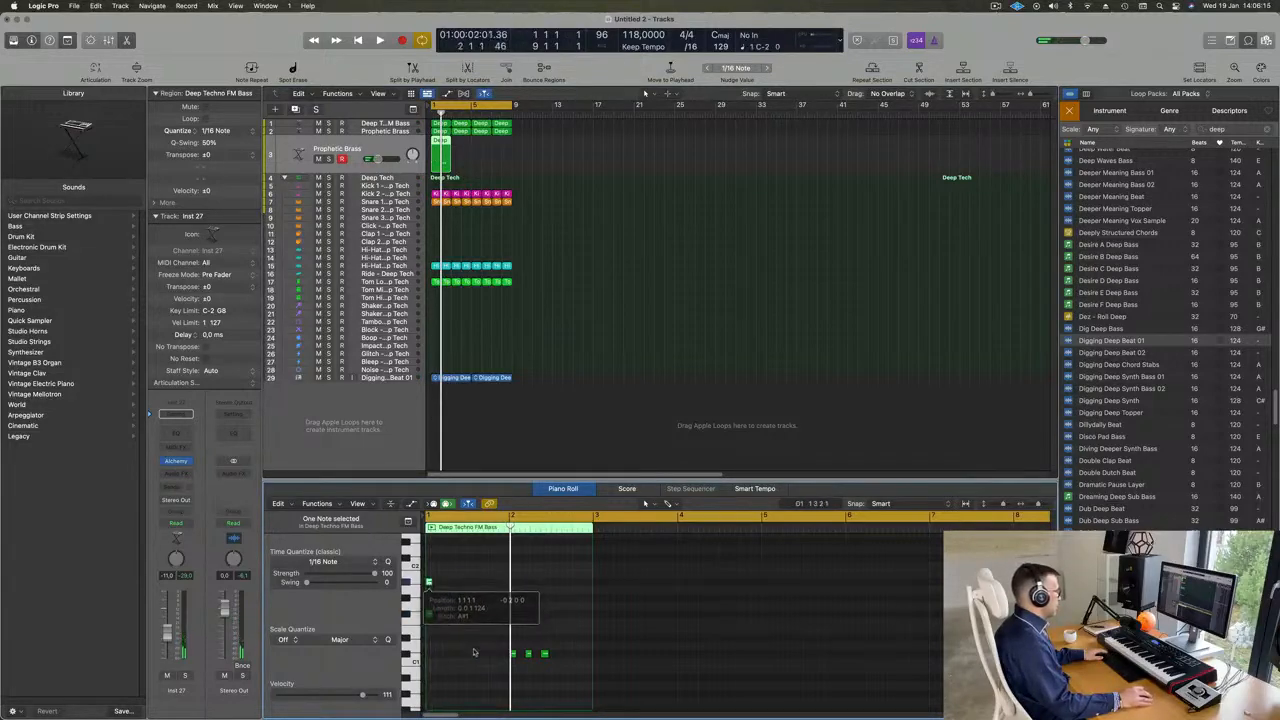
{"action": "left_click_drag", "start_coordinate": [480, 646], "coordinate": [632, 674]}
- Lengthen the F#1 and A#1 notes together to fill the whole two-bar region and check them in playback
{"action": "left_click_drag", "start_coordinate": [461, 550], "coordinate": [426, 671]}
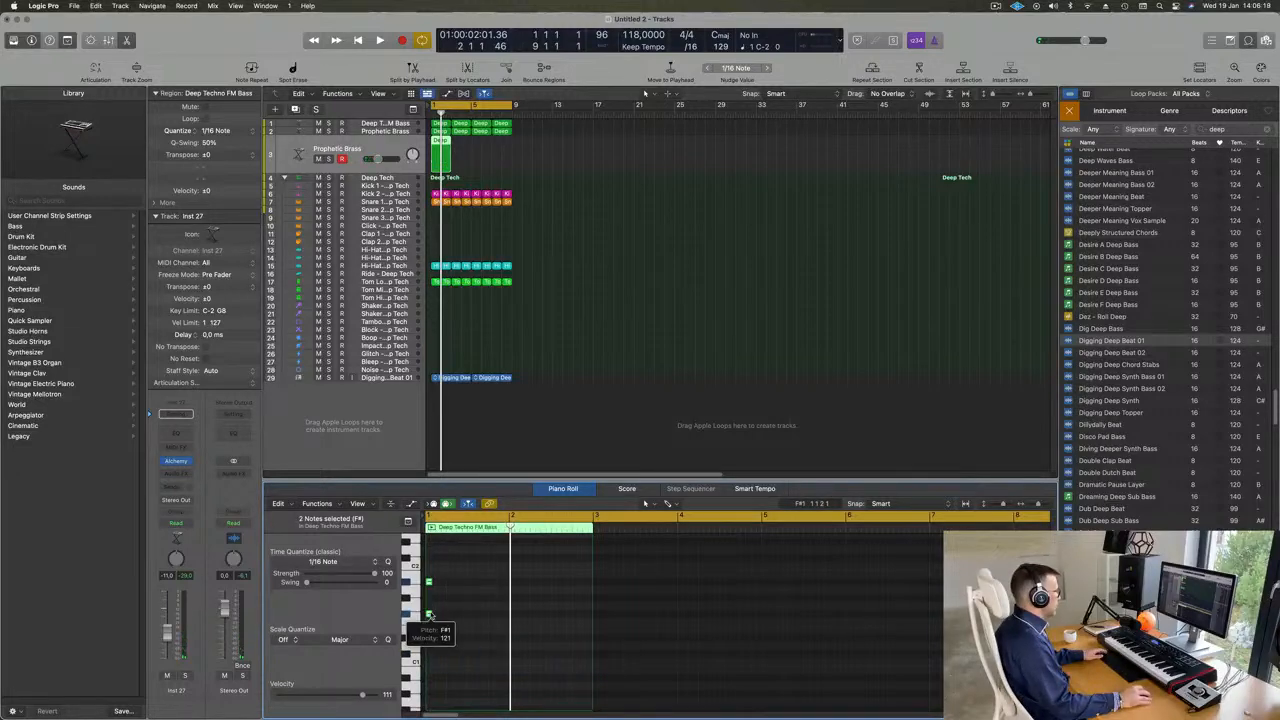
{"action": "left_click_drag", "start_coordinate": [429, 614], "coordinate": [480, 614]}
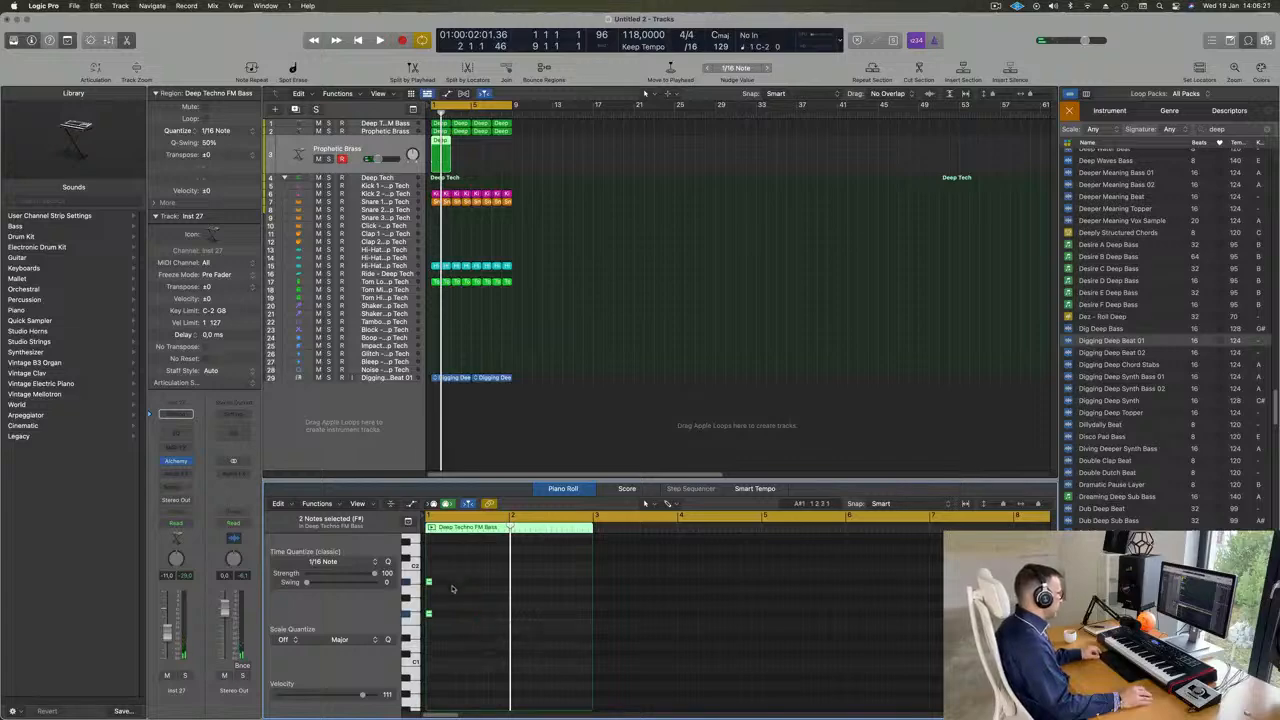
{"action": "scroll", "coordinate": [452, 589], "scroll_direction": "up", "scroll_amount": 5}
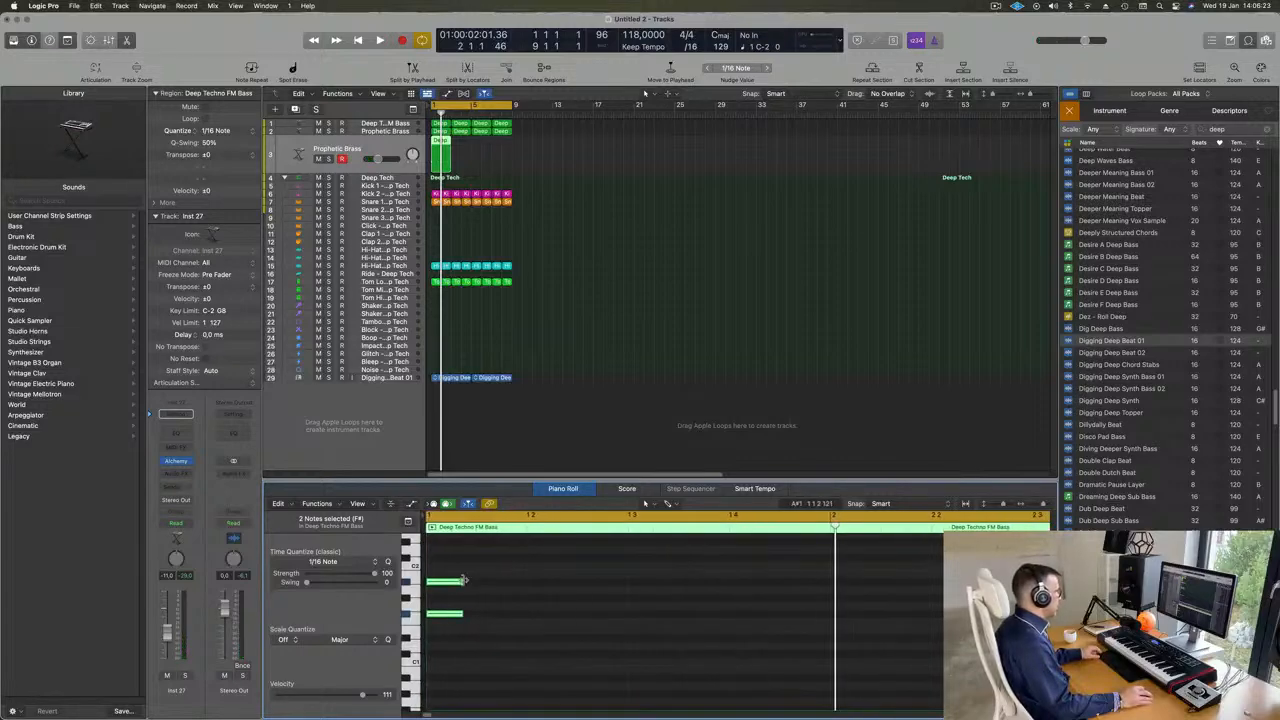
{"action": "left_click_drag", "start_coordinate": [462, 580], "coordinate": [877, 580]}
{"action": "scroll", "coordinate": [588, 580], "scroll_direction": "down", "scroll_amount": 5}
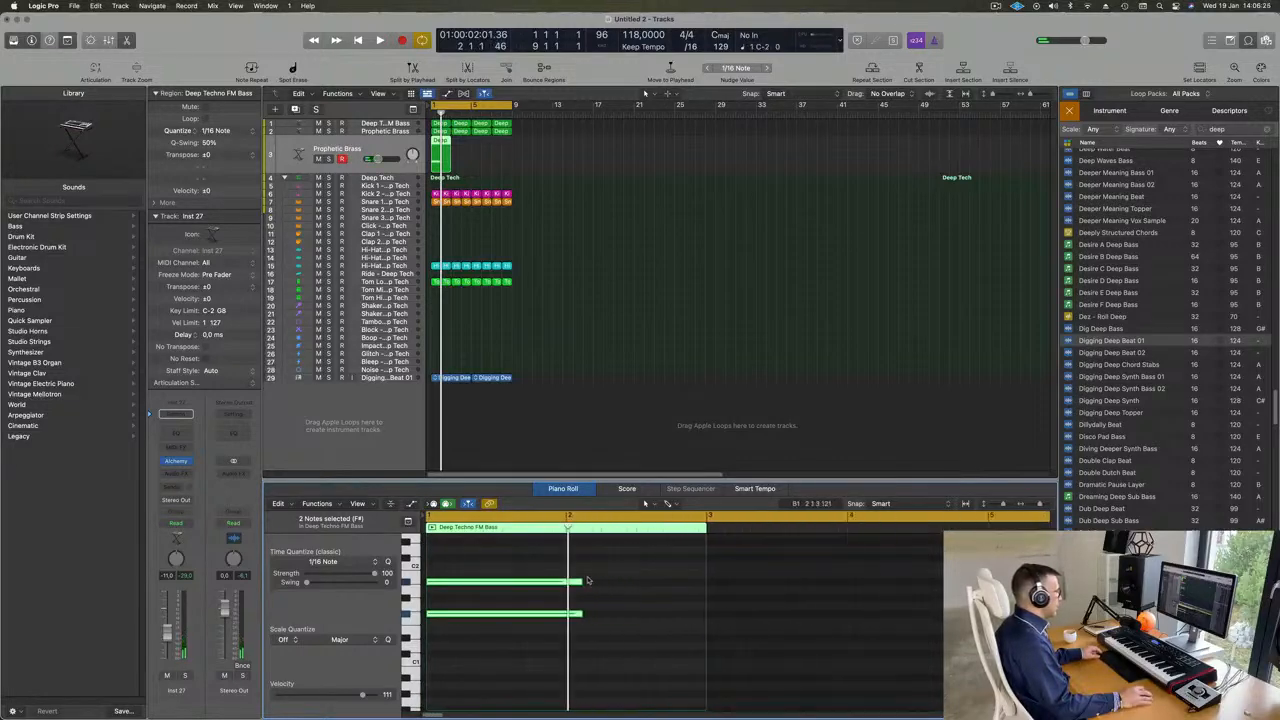
{"action": "left_click_drag", "start_coordinate": [580, 581], "coordinate": [705, 582]}
{"action": "key", "text": "space"}
{"action": "key", "text": "space"}
{"action": "key", "text": "space"}
{"action": "key", "text": "space"}
- Load the Slow Attack Piano preset from the Pads category in the duplicated track's Alchemy instrument
{"action": "left_click", "coordinate": [374, 149]}
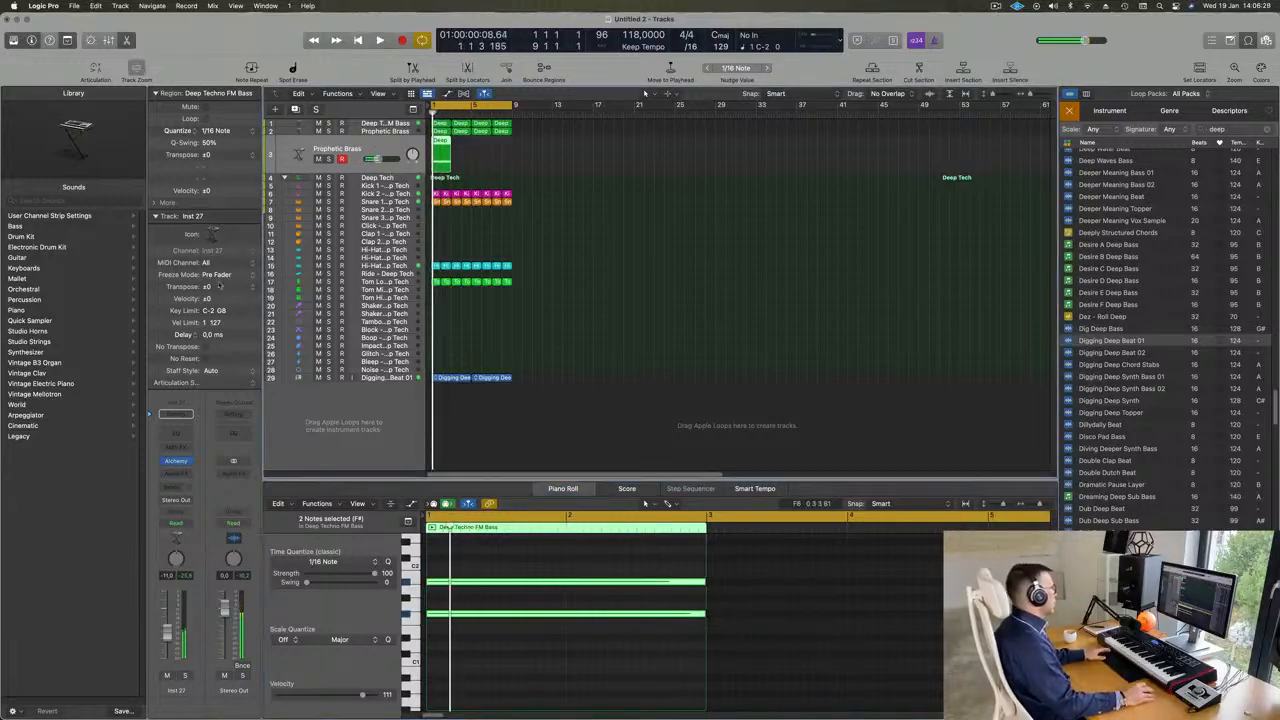
{"action": "left_click", "coordinate": [175, 461]}
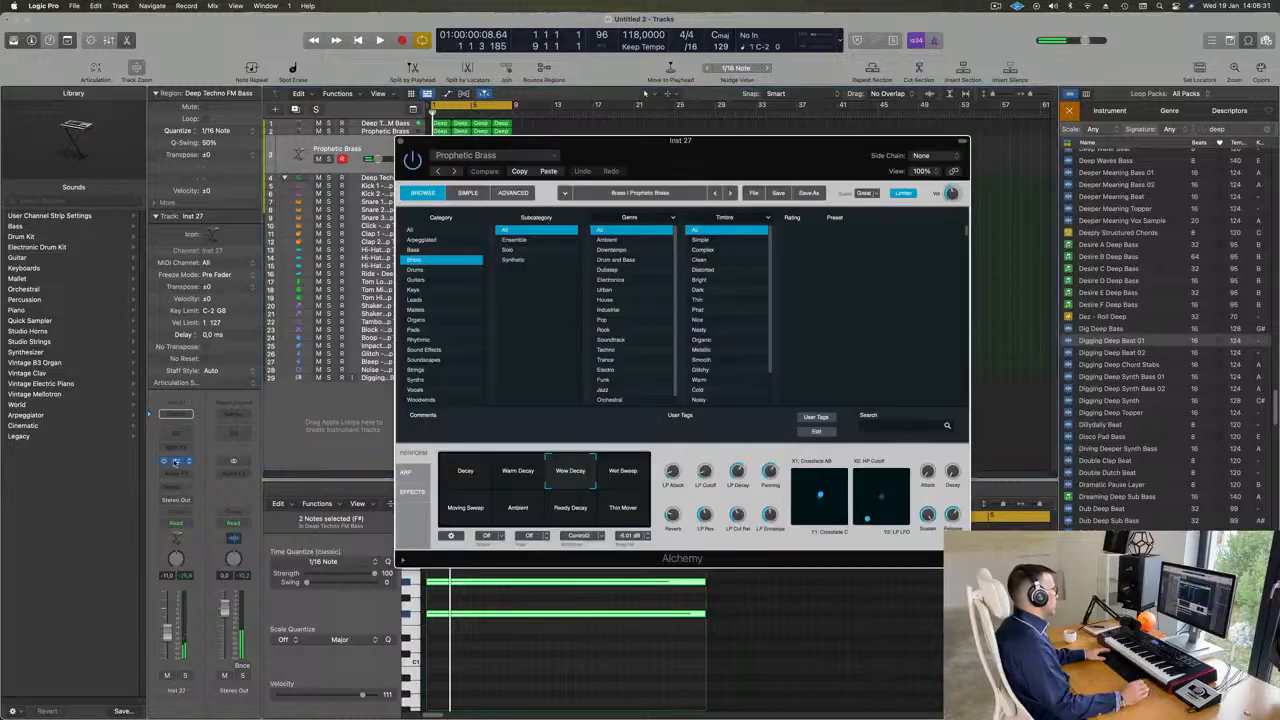
{"action": "left_click_drag", "start_coordinate": [690, 141], "coordinate": [789, 137]}
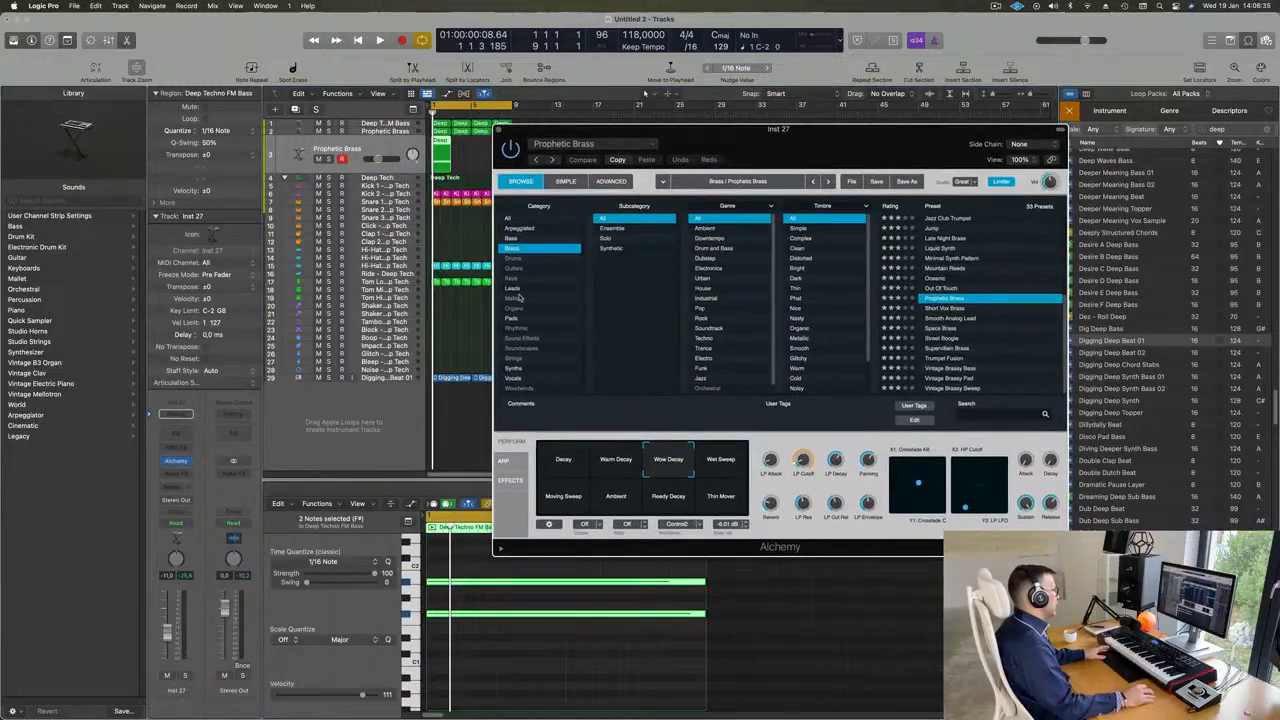
{"action": "left_click", "coordinate": [515, 290]}
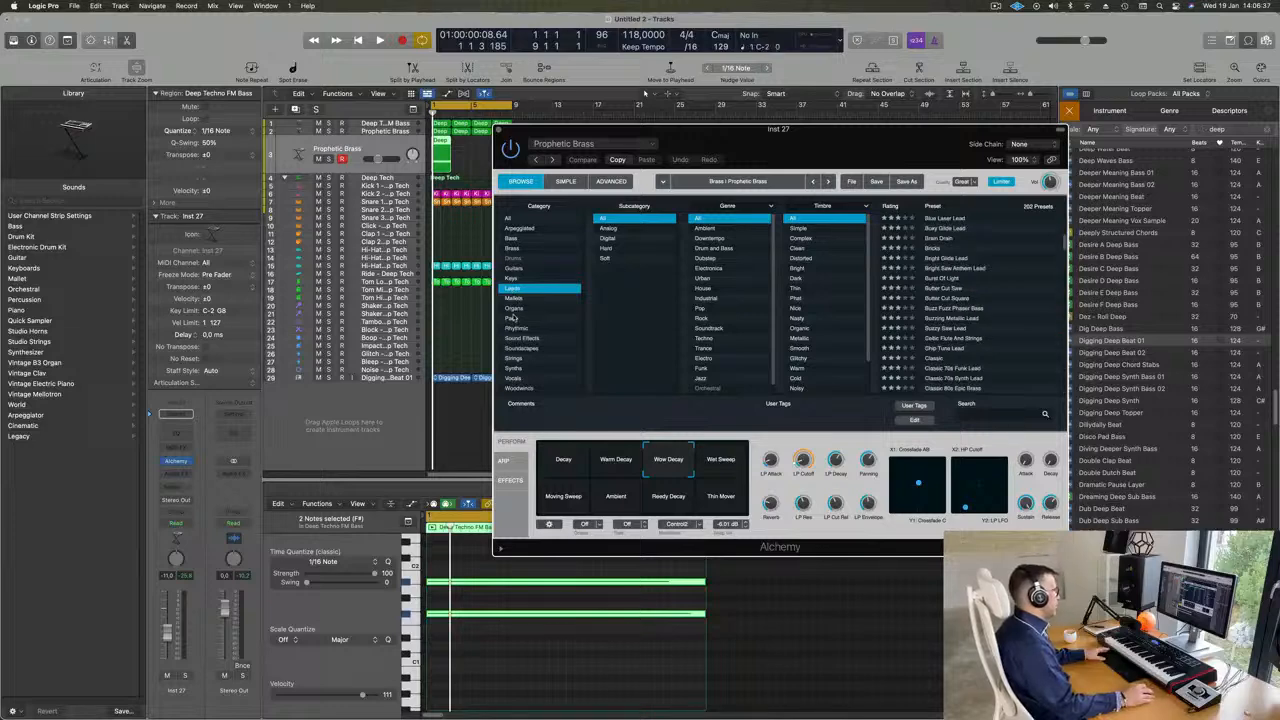
{"action": "left_click", "coordinate": [512, 318]}
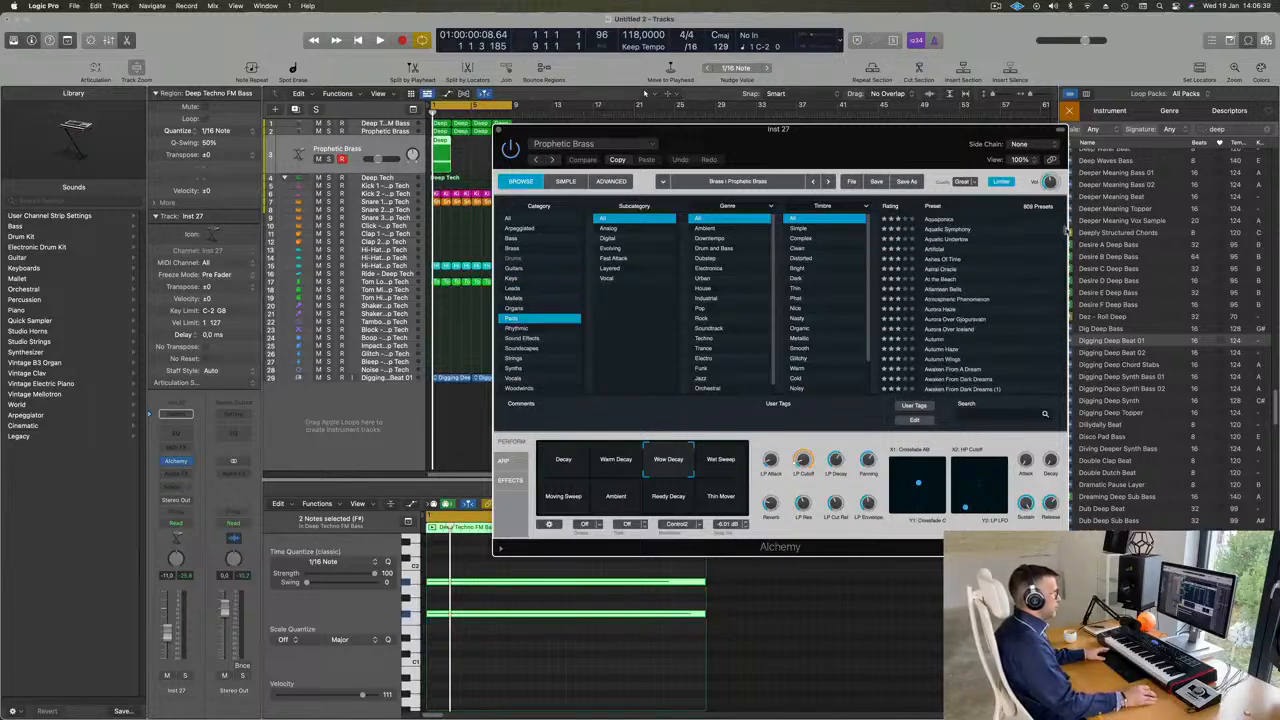
{"action": "left_click_drag", "start_coordinate": [1066, 230], "coordinate": [1064, 343]}
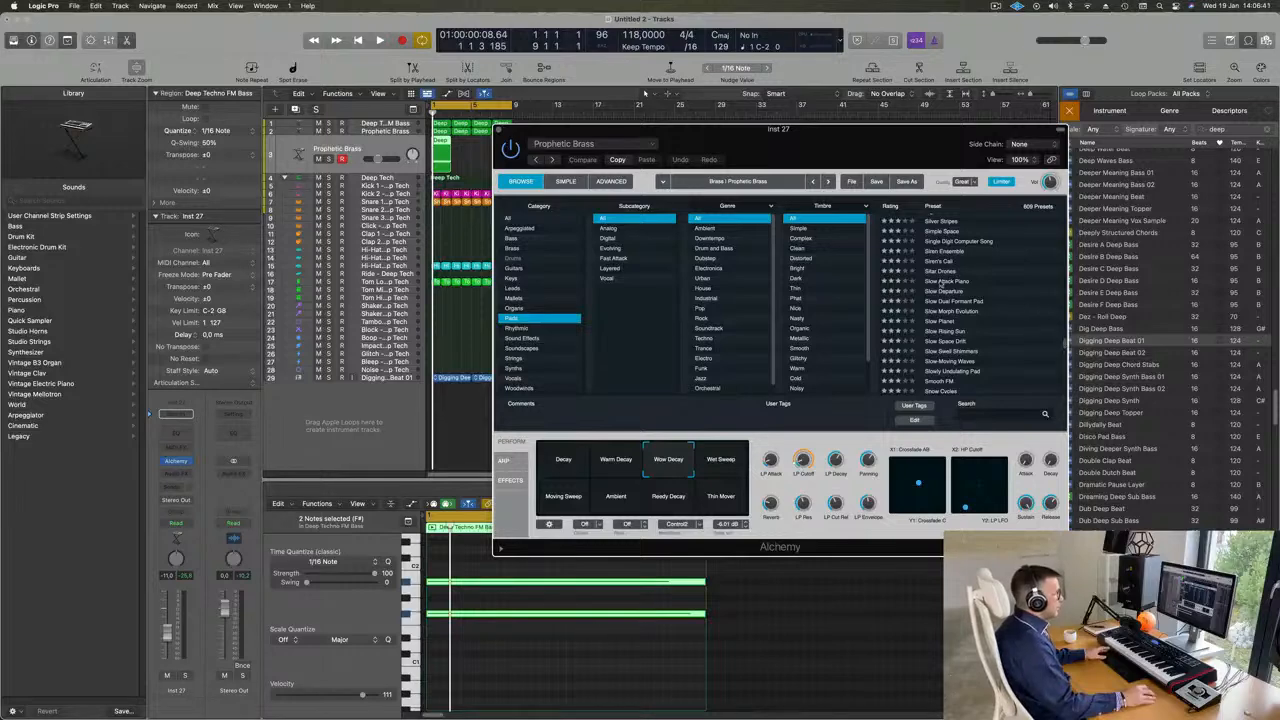
{"action": "left_click_drag", "start_coordinate": [874, 165], "coordinate": [979, 134]}
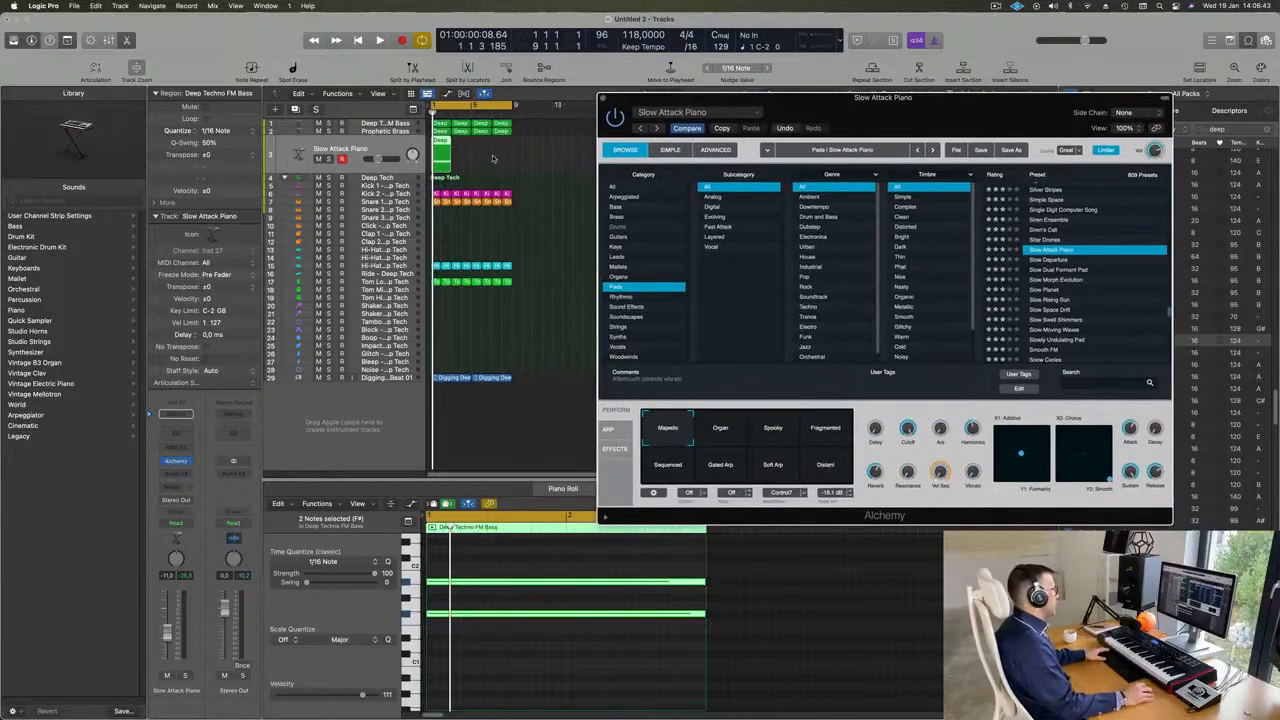
- Repeat the two-bar Slow Attack Piano region until it fills the eight-bar cycle, and play it back
{"action": "left_click_drag", "start_coordinate": [492, 159], "coordinate": [436, 159]}
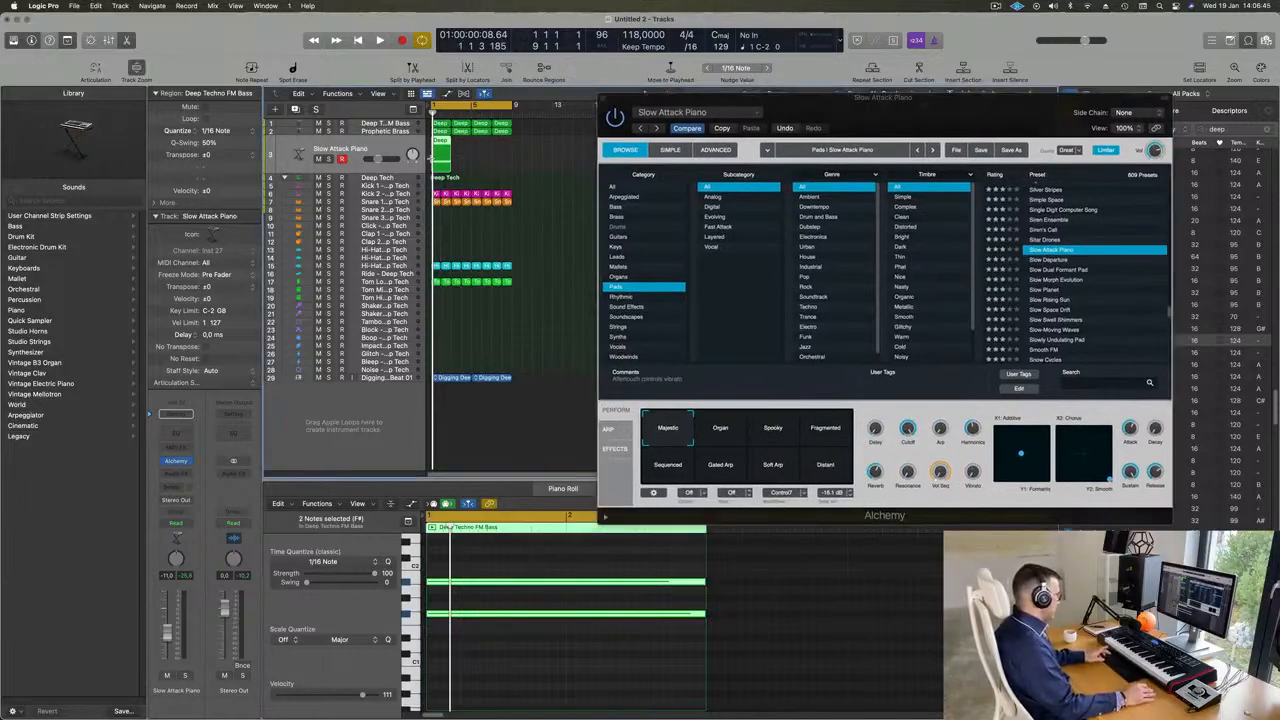
{"action": "key", "text": "super+r"}
{"action": "key", "text": "super+r"}
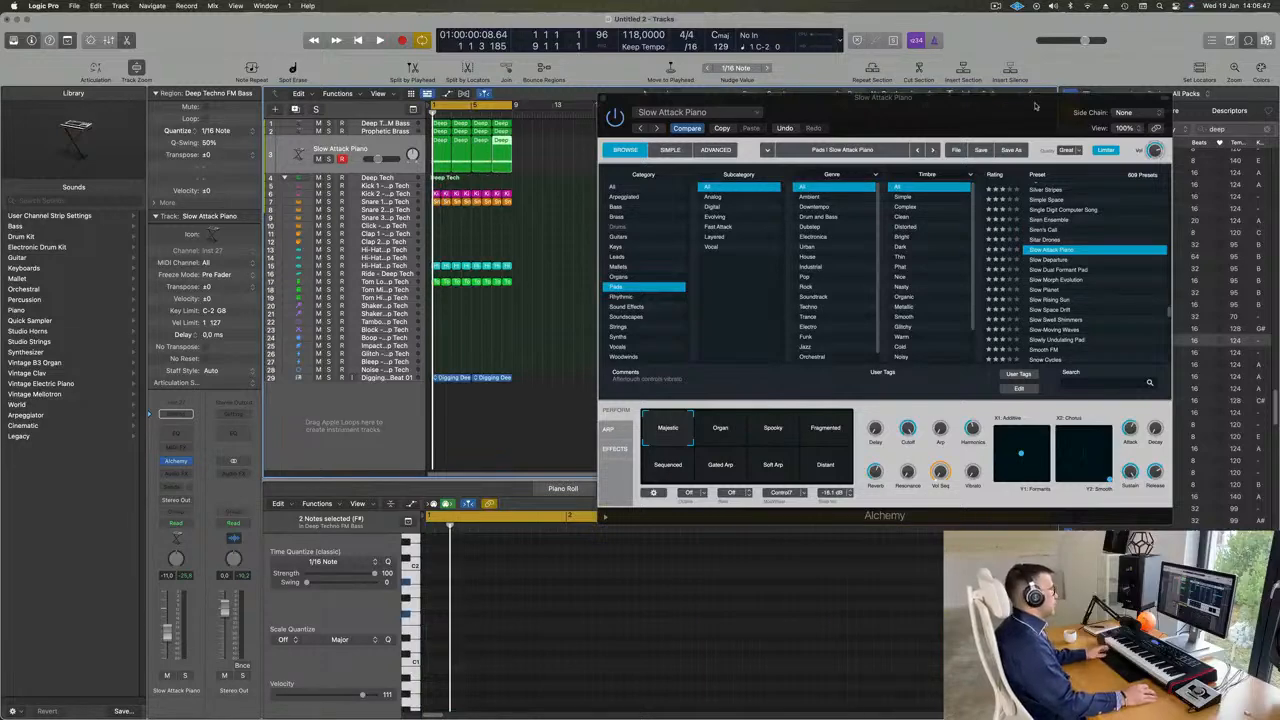
{"action": "left_click_drag", "start_coordinate": [1035, 106], "coordinate": [1035, 85]}
{"action": "key", "text": "space"}
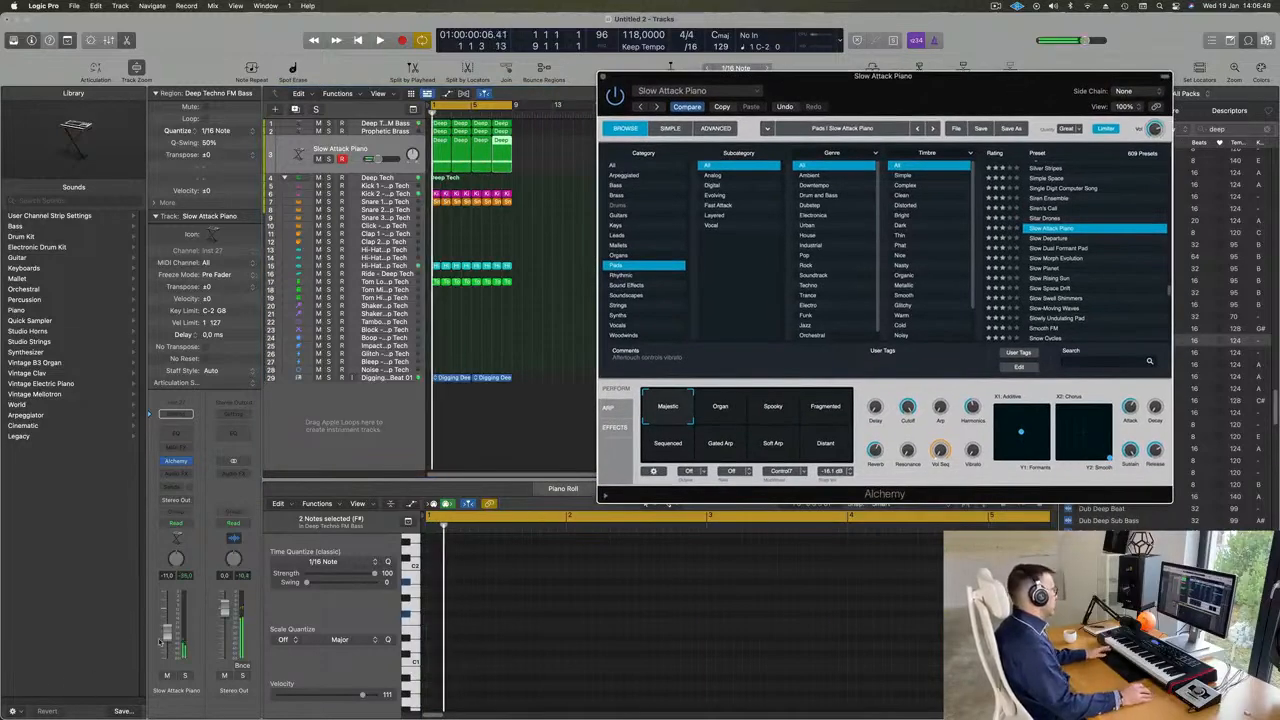
{"action": "left_click", "coordinate": [503, 166]}
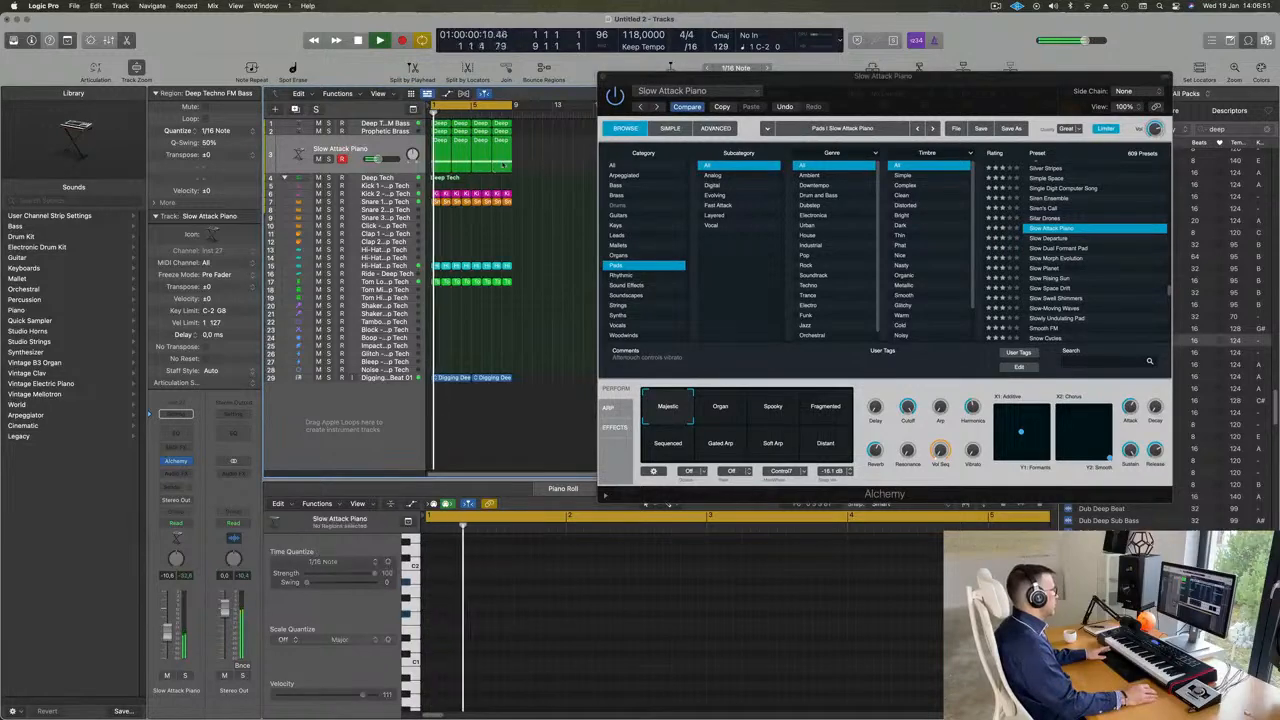
- Transpose all notes in the four Slow Attack Piano regions to a higher octave and restart playback
{"action": "left_click_drag", "start_coordinate": [503, 166], "coordinate": [440, 150]}
{"action": "key", "text": "space"}
{"action": "left_click", "coordinate": [548, 670]}
{"action": "key", "text": "super+a"}
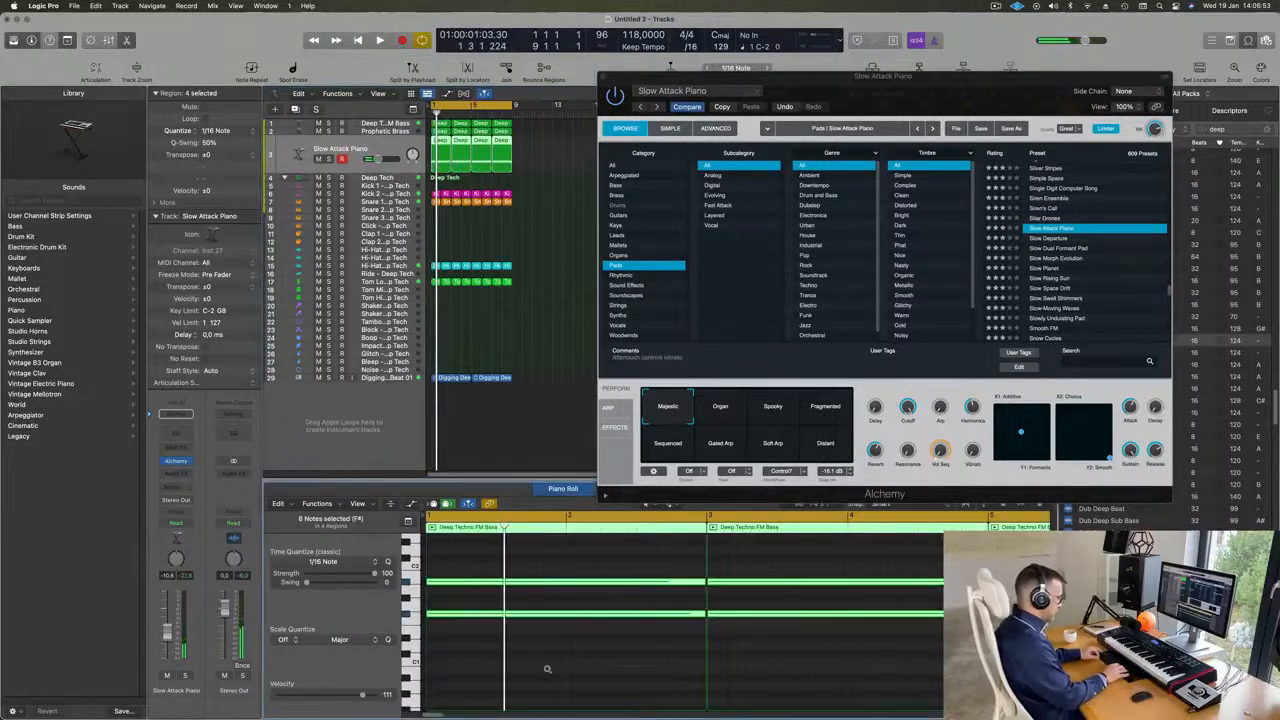
{"action": "key", "text": "Delete"}
{"action": "key", "text": "space"}
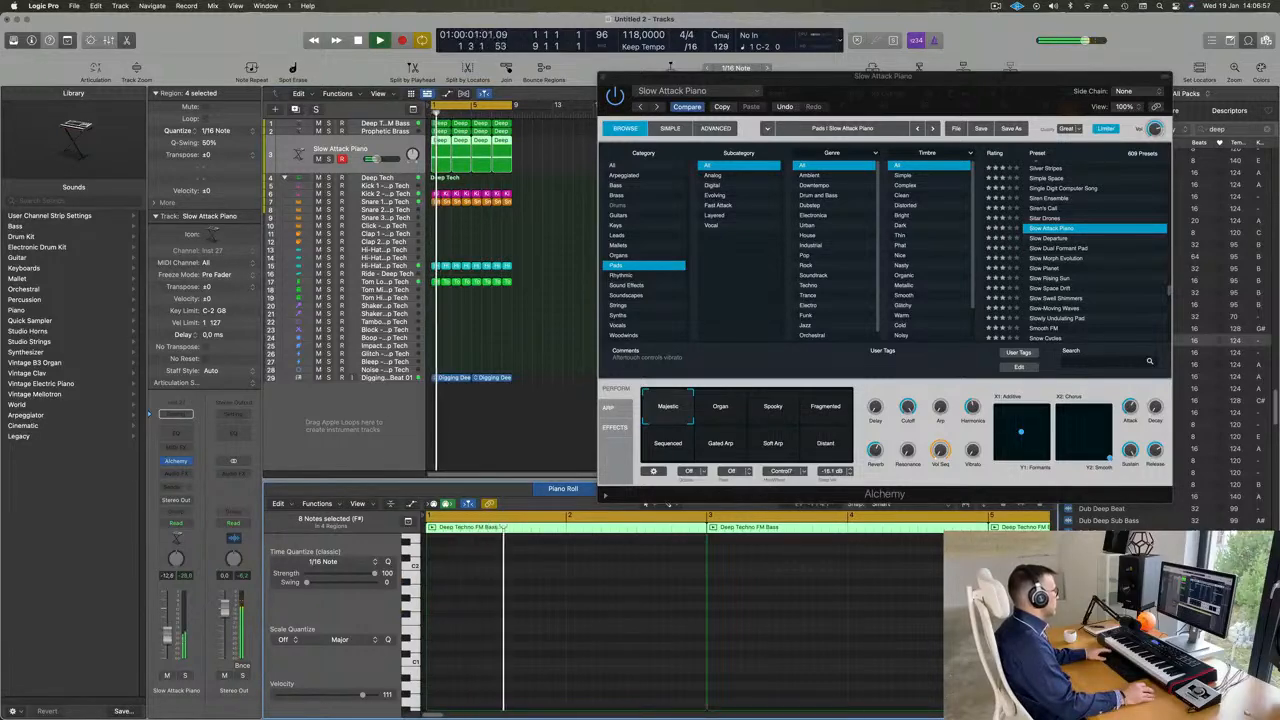
- Audition the Slow Morph Evolution, Slow Swell Shimmers and Smooth FM pad presets in Alchemy during playback
{"action": "key", "text": "space"}
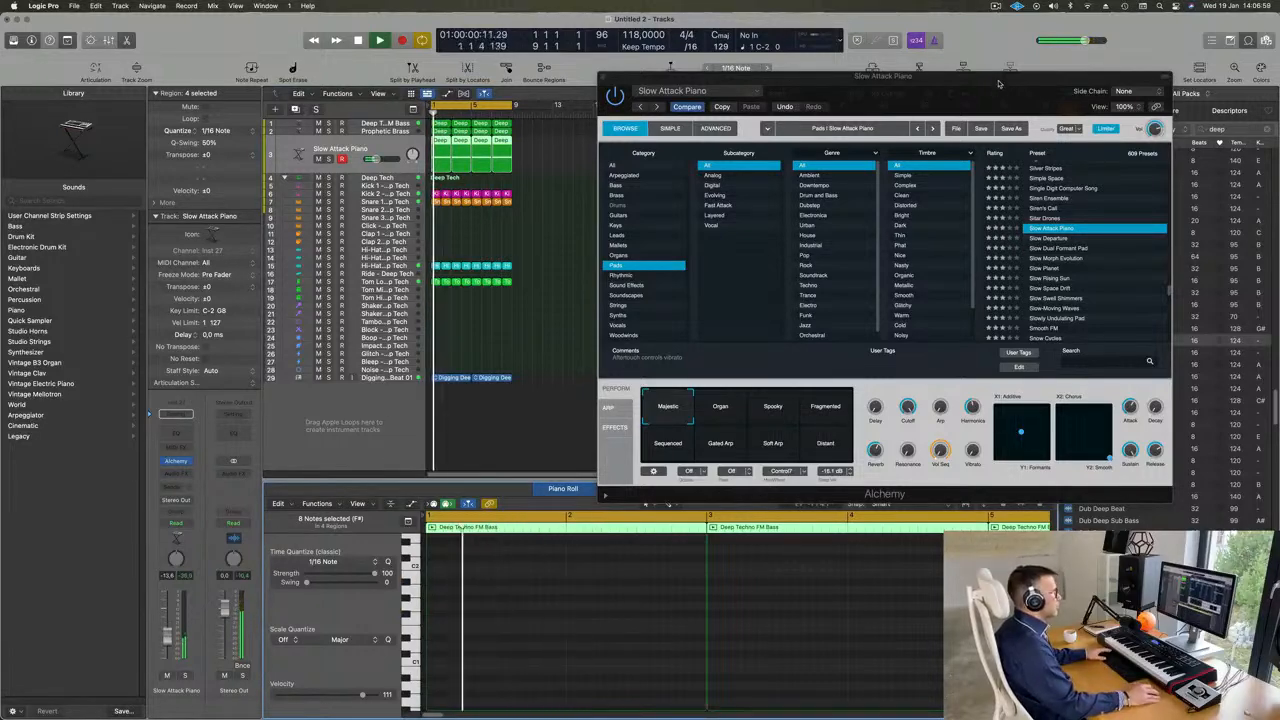
{"action": "left_click_drag", "start_coordinate": [1095, 76], "coordinate": [1107, 58]}
{"action": "left_click", "coordinate": [1066, 240]}
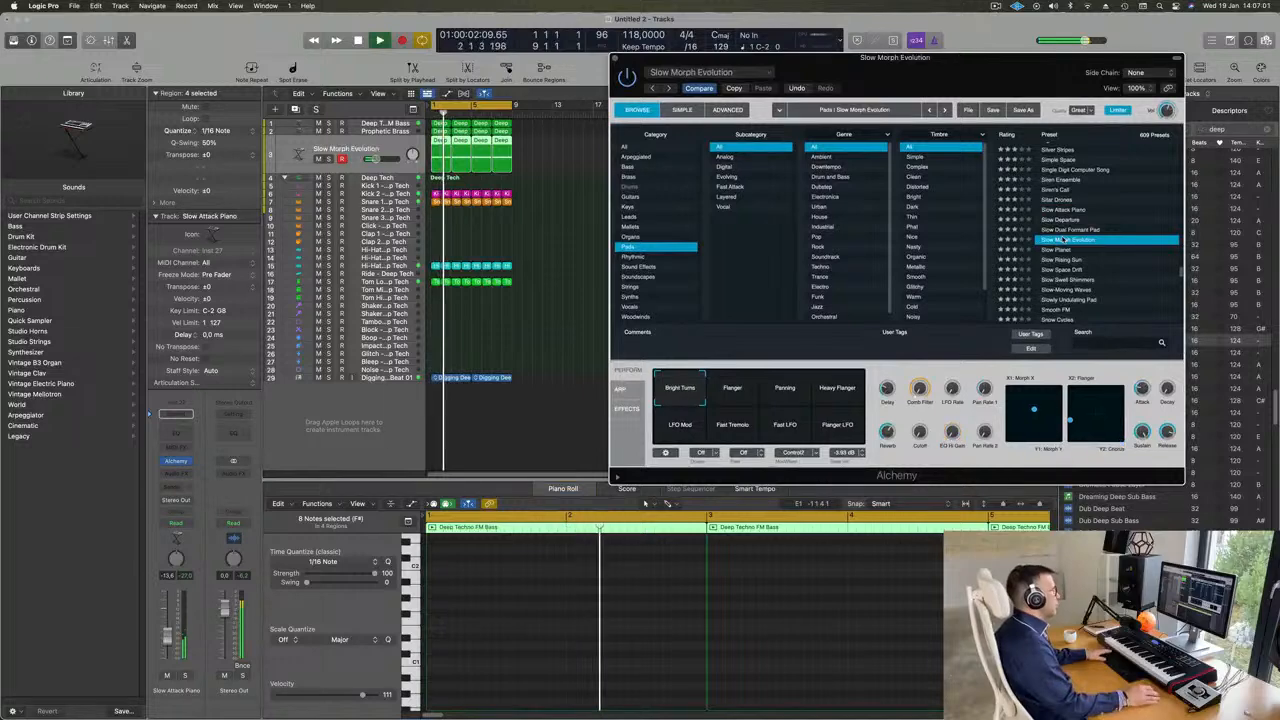
{"action": "left_click_drag", "start_coordinate": [907, 87], "coordinate": [853, 101]}
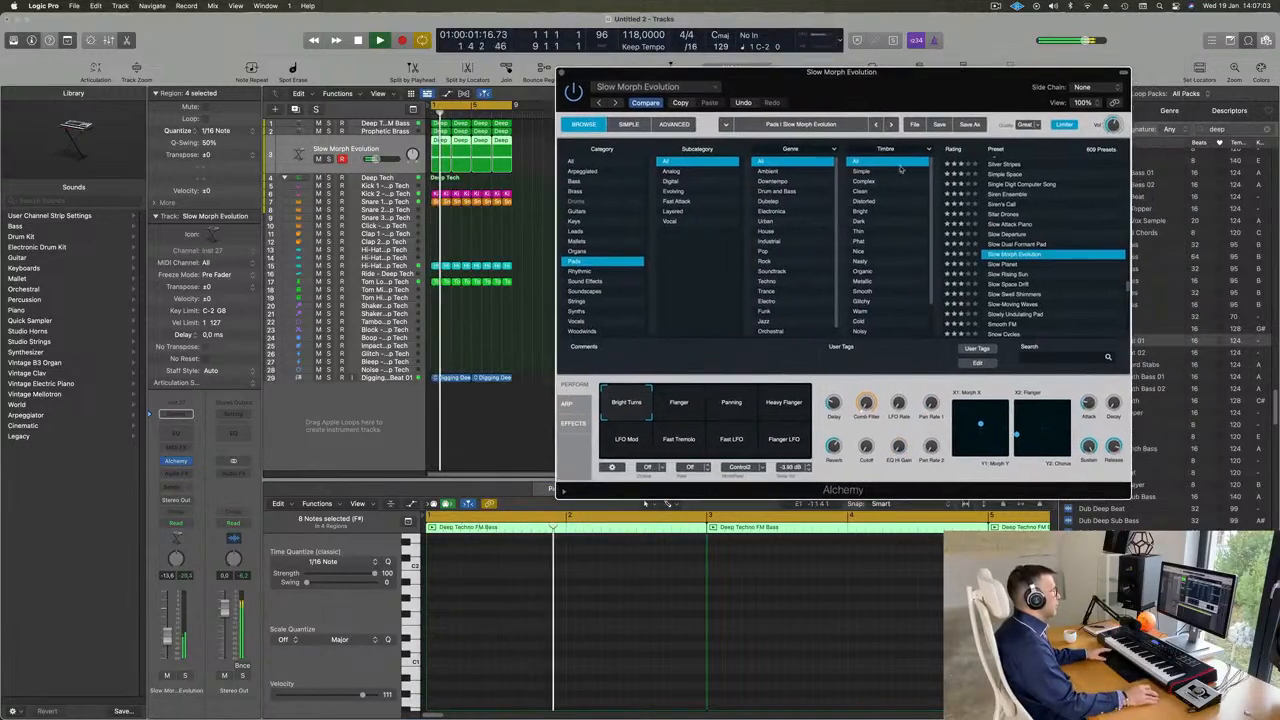
{"action": "scroll", "coordinate": [1046, 278], "scroll_direction": "down", "scroll_amount": 1}
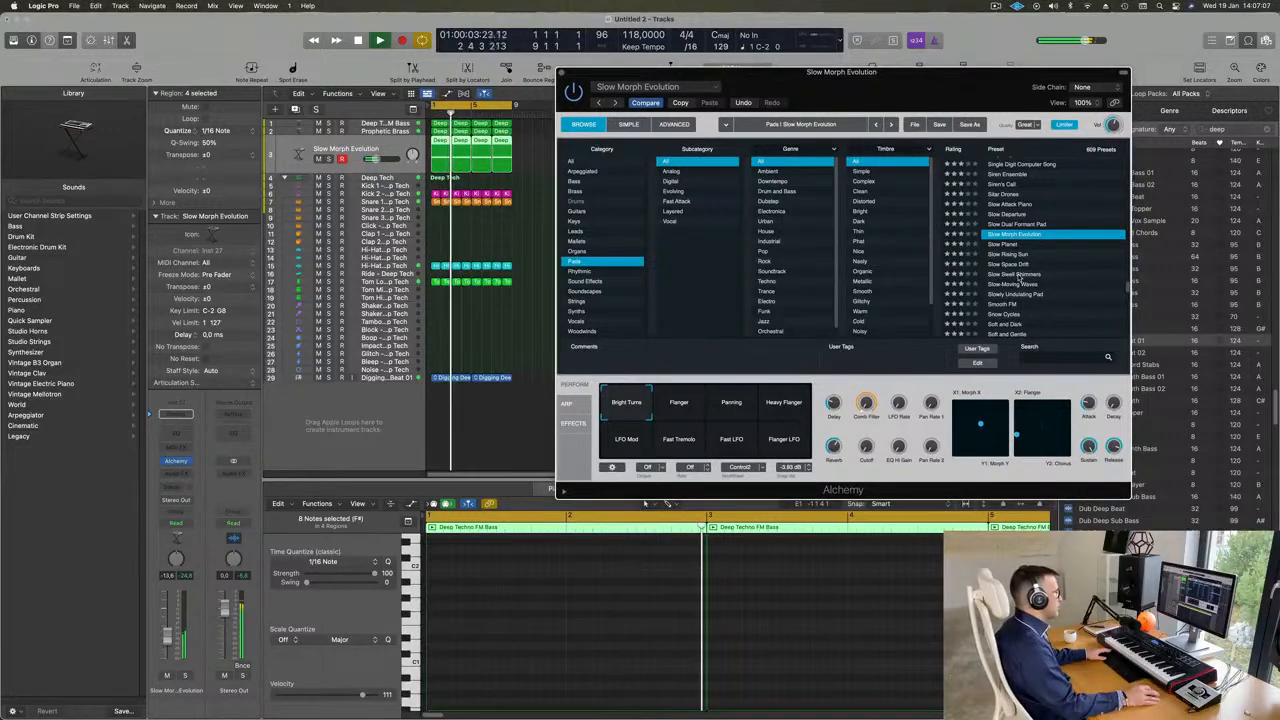
{"action": "left_click", "coordinate": [1018, 276]}
{"action": "scroll", "coordinate": [1064, 242], "scroll_direction": "down", "scroll_amount": 1}
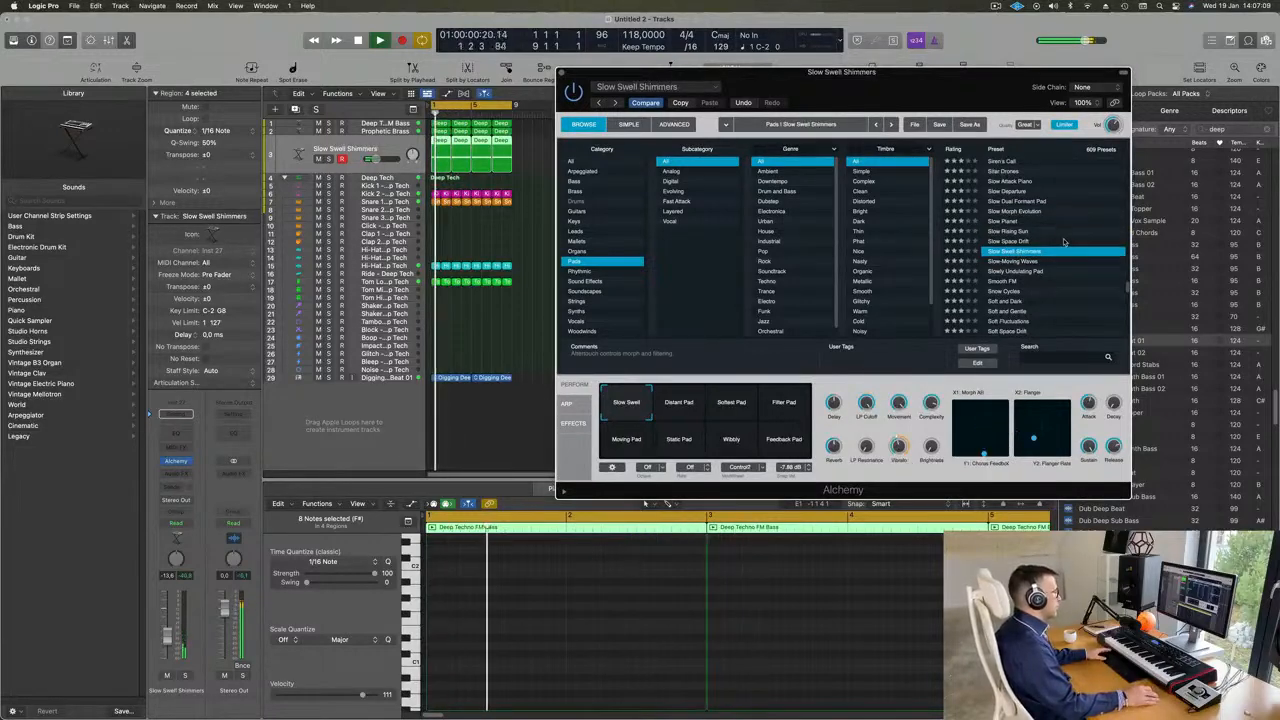
{"action": "scroll", "coordinate": [1062, 262], "scroll_direction": "down", "scroll_amount": 1}
{"action": "left_click", "coordinate": [997, 258]}
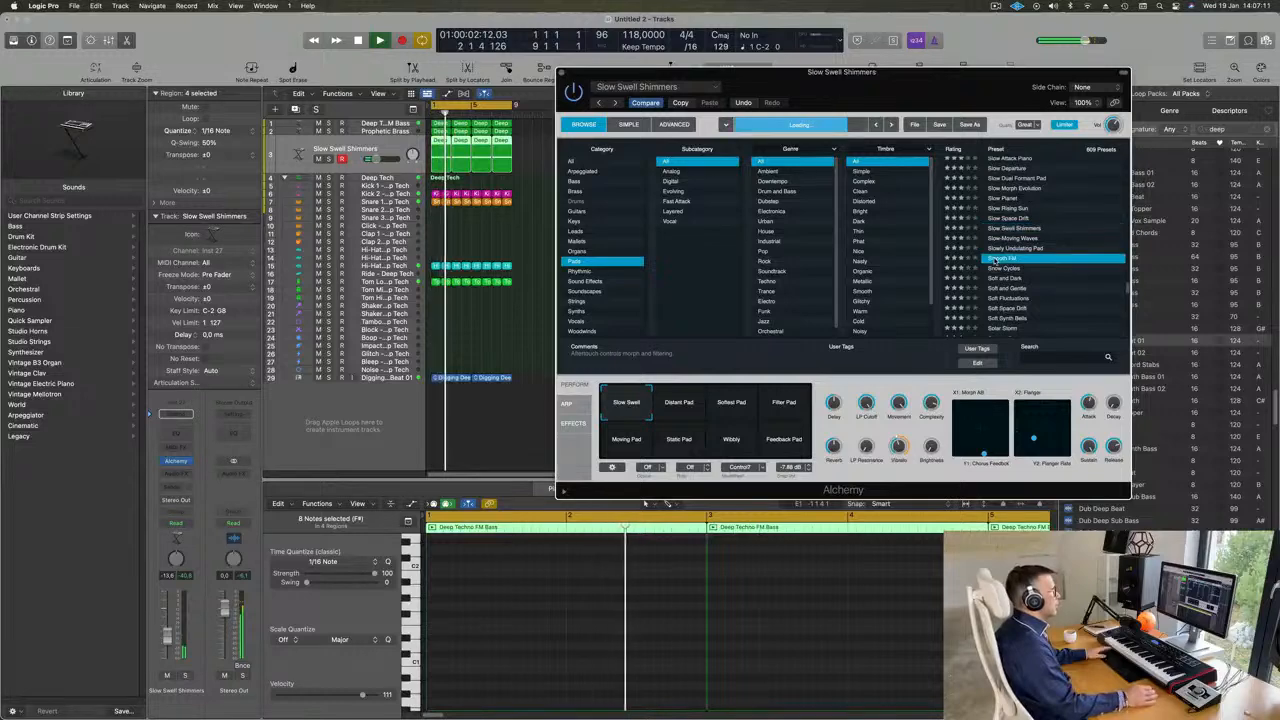
{"action": "left_click_drag", "start_coordinate": [938, 106], "coordinate": [965, 99]}
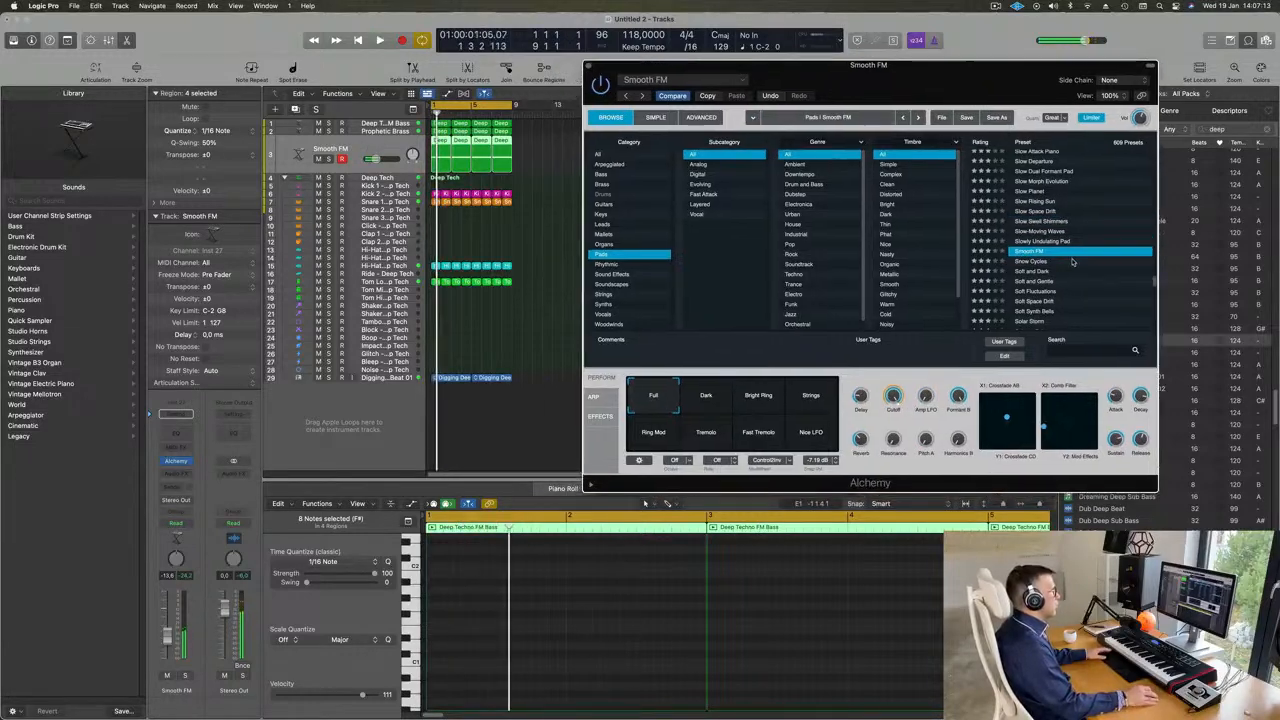
- Load the Songhellir-Granular Choir preset from the Pads category and listen to it from the start of the loop
{"action": "scroll", "coordinate": [1072, 262], "scroll_direction": "down", "scroll_amount": 2}
{"action": "left_click", "coordinate": [1046, 281]}
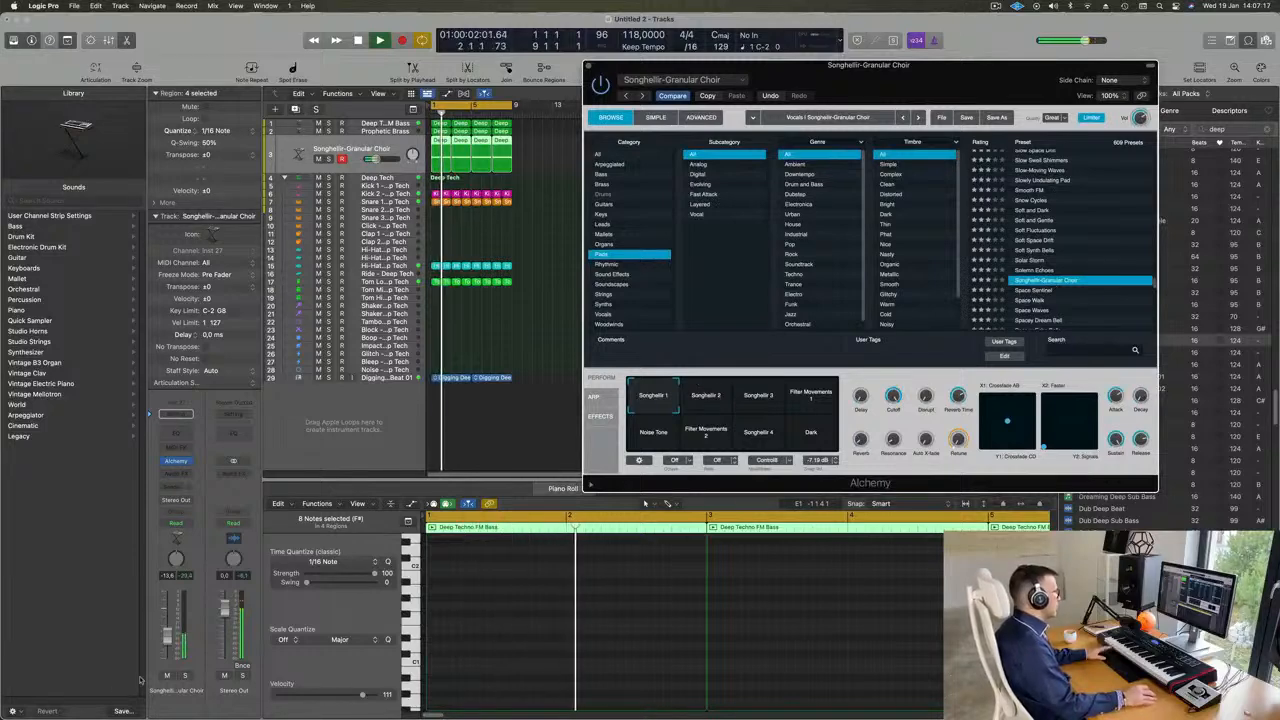
{"action": "key", "text": "Return"}
{"action": "left_click", "coordinate": [645, 503]}
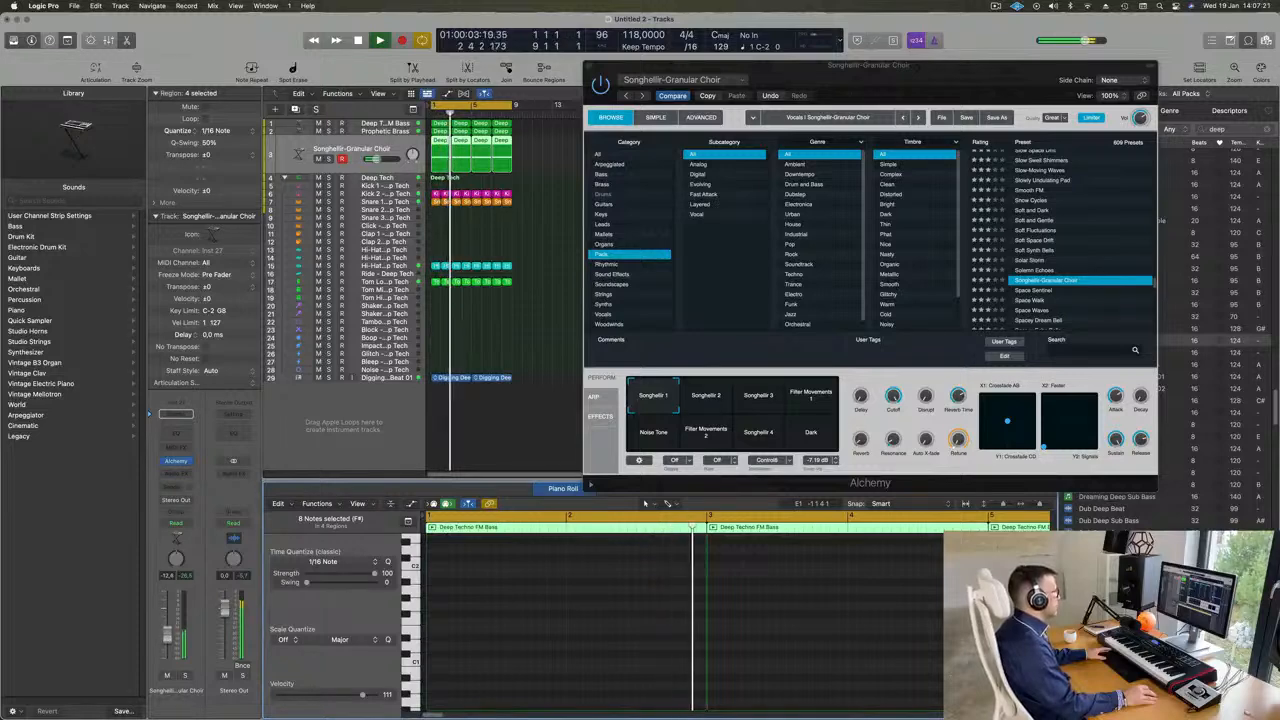
{"action": "key", "text": "space"}
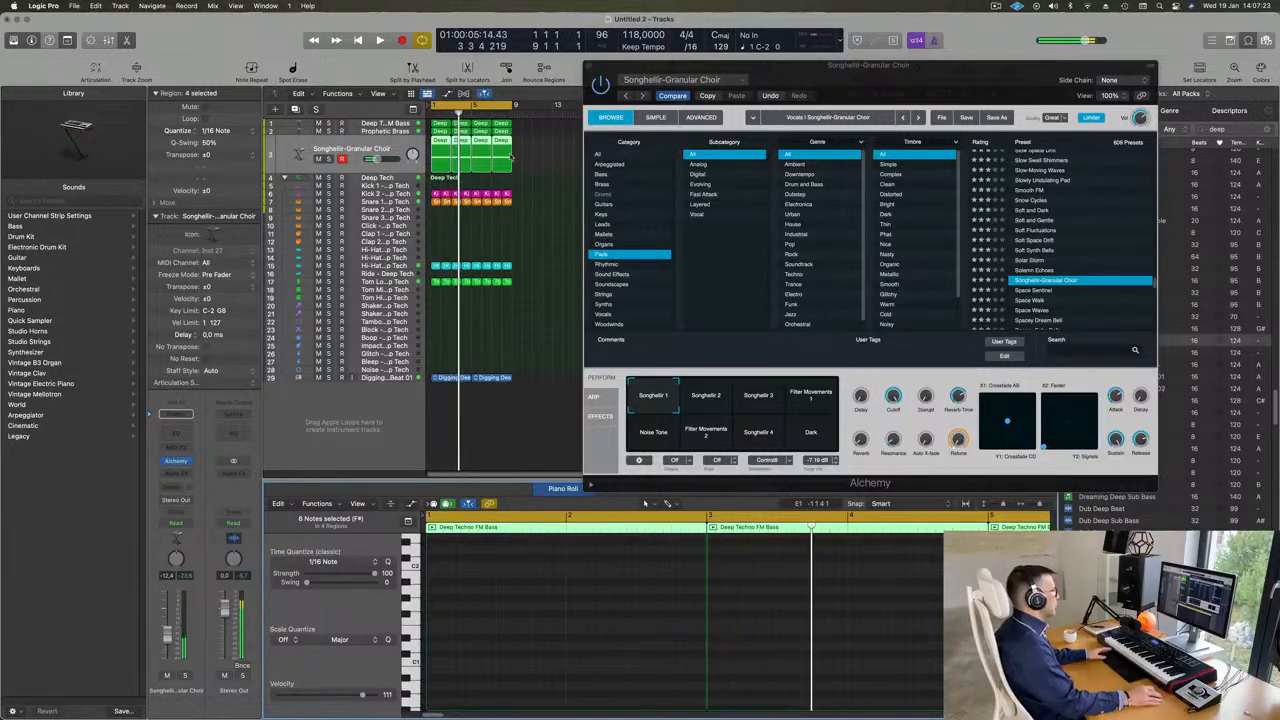
- Delete the three repeated choir regions and extend the first region to fill the eight-bar cycle
{"action": "left_click", "coordinate": [455, 162]}
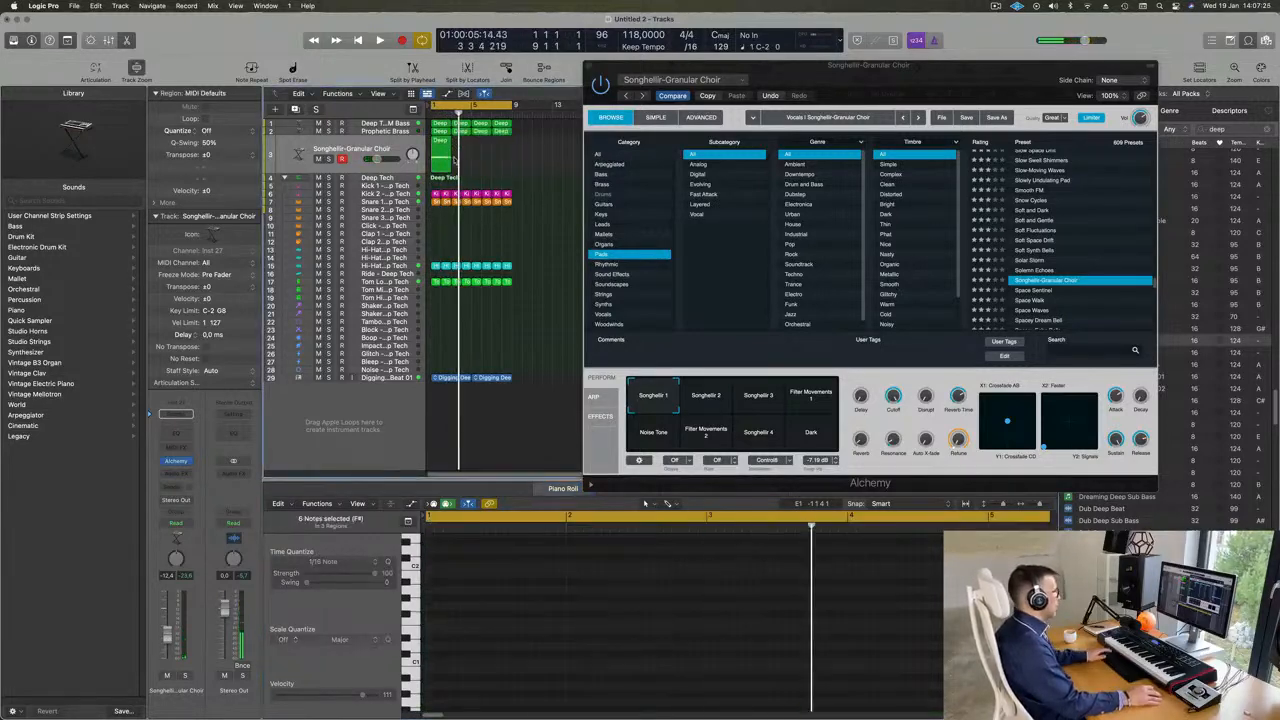
{"action": "left_click_drag", "start_coordinate": [449, 166], "coordinate": [511, 166]}
{"action": "scroll", "coordinate": [560, 604], "scroll_direction": "down", "scroll_amount": 5}
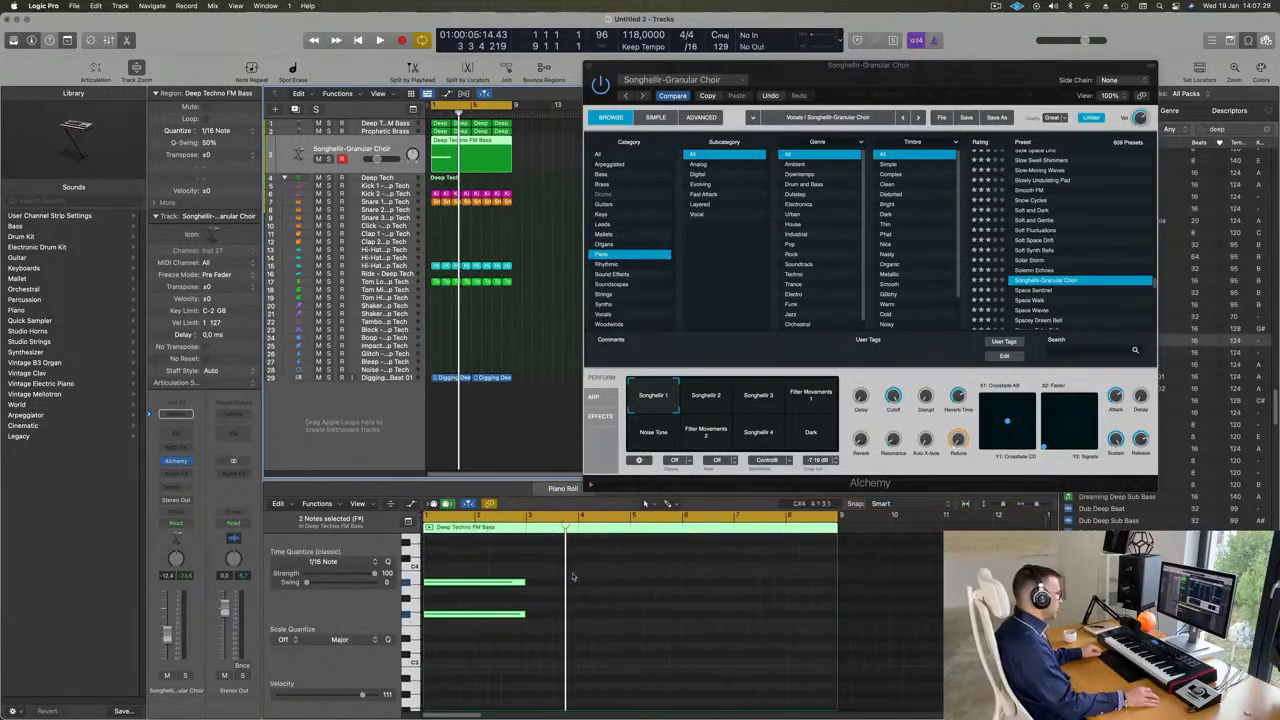
- Lengthen both choir notes to the end of the eight-bar region and play it back
{"action": "left_click_drag", "start_coordinate": [583, 563], "coordinate": [837, 617]}
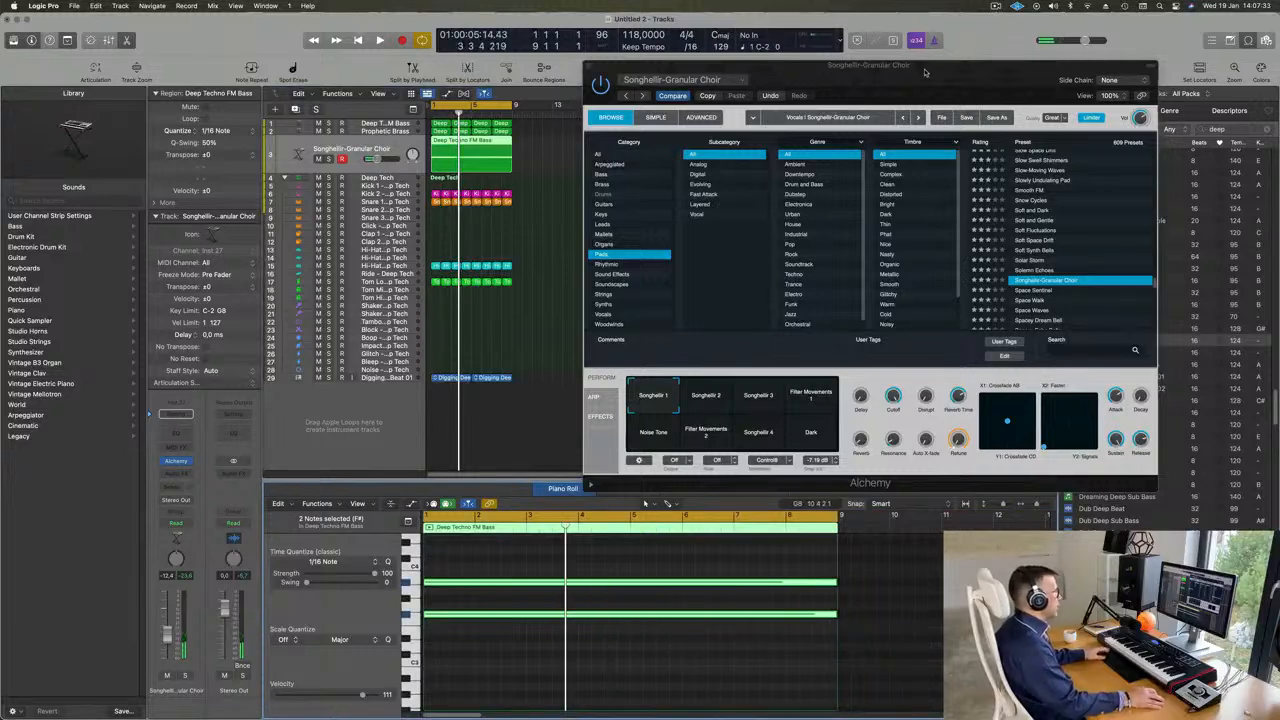
{"action": "key", "text": "space"}
{"action": "left_click_drag", "start_coordinate": [925, 72], "coordinate": [878, 111]}
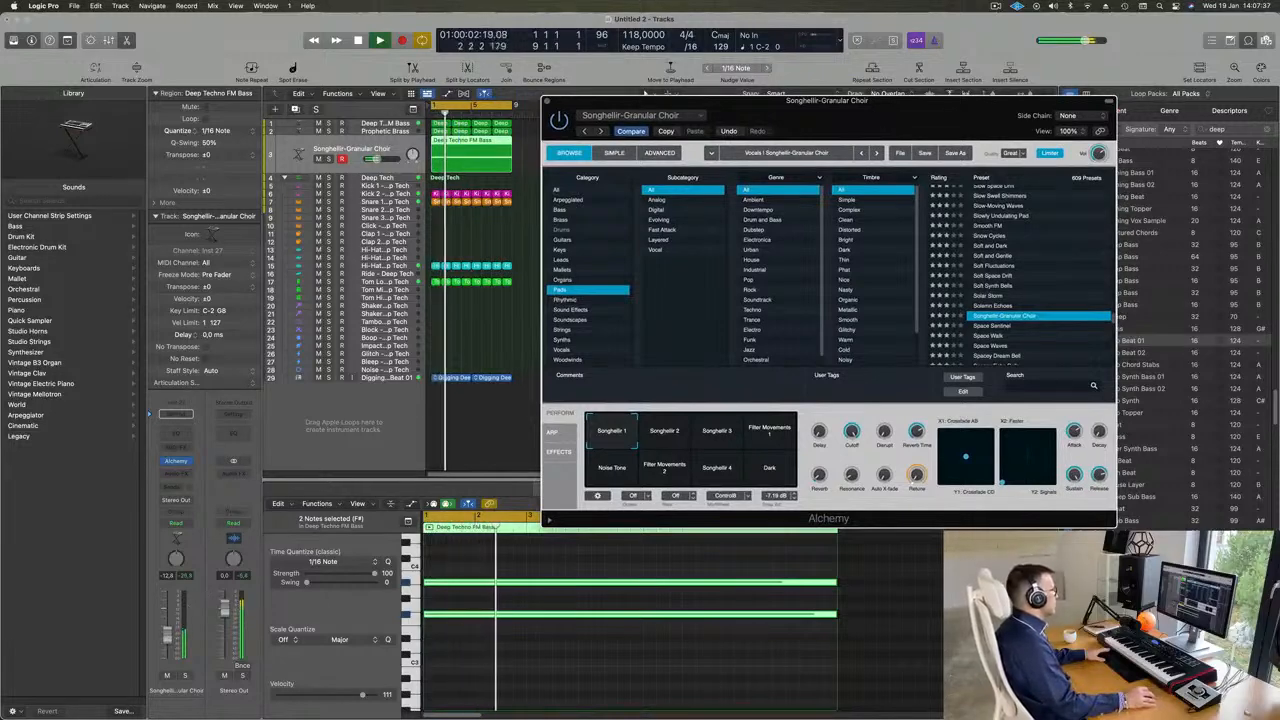
- Try both choir notes an octave higher and an octave lower, then return them to their original octave
{"action": "left_click", "coordinate": [457, 654]}
{"action": "scroll", "coordinate": [510, 640], "scroll_direction": "up", "scroll_amount": 1}
{"action": "left_click_drag", "start_coordinate": [482, 564], "coordinate": [510, 642]}
{"action": "key", "text": "alt+shift+Up"}
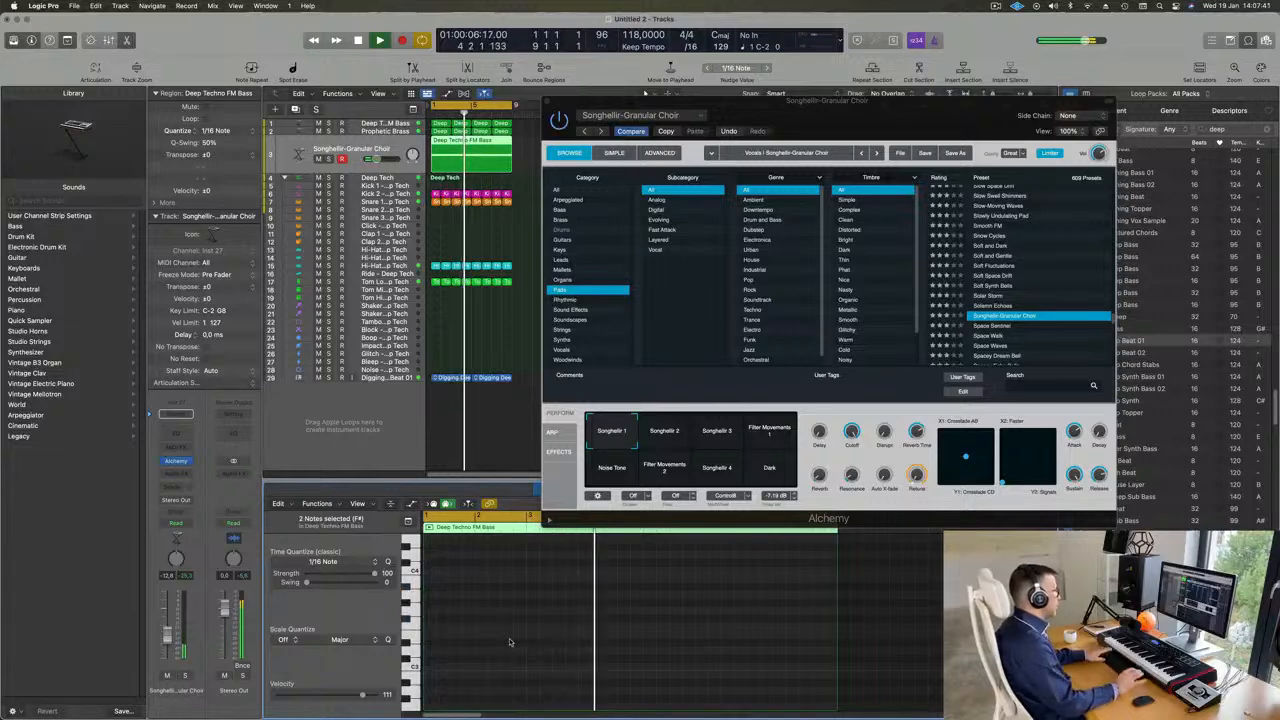
{"action": "key", "text": "alt+shift+Down"}
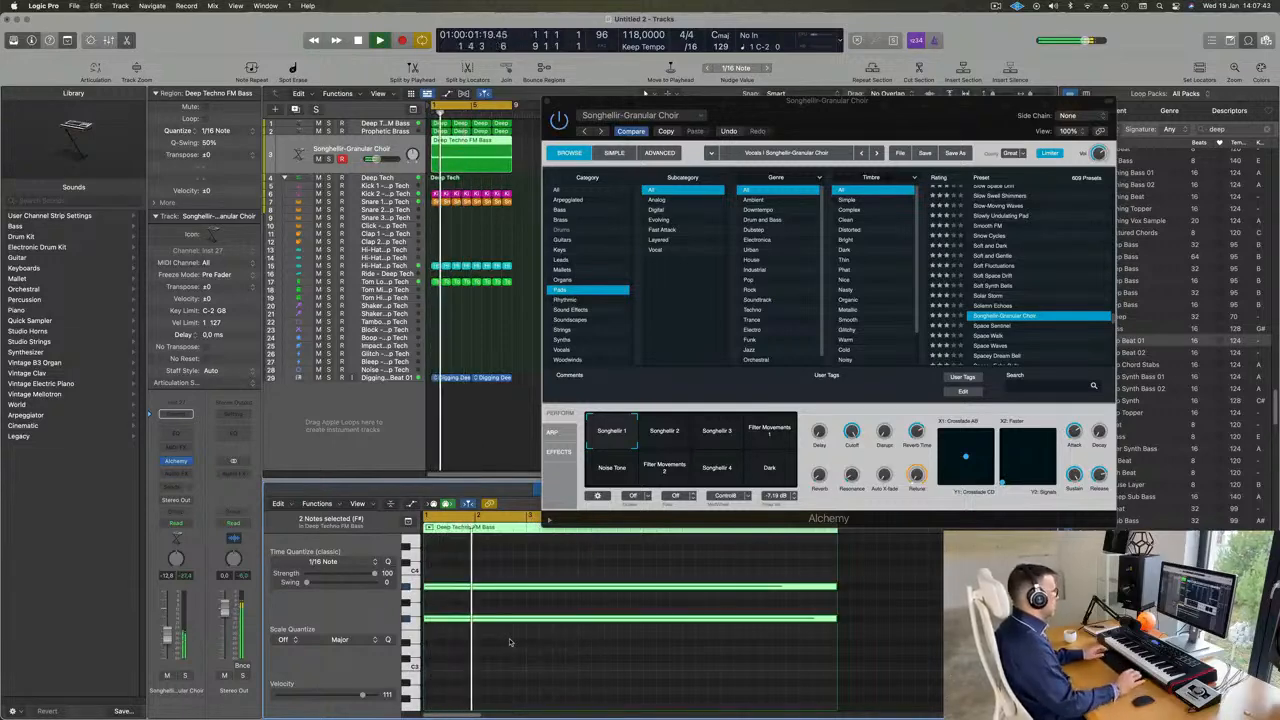
{"action": "key", "text": "alt+shift+Down"}
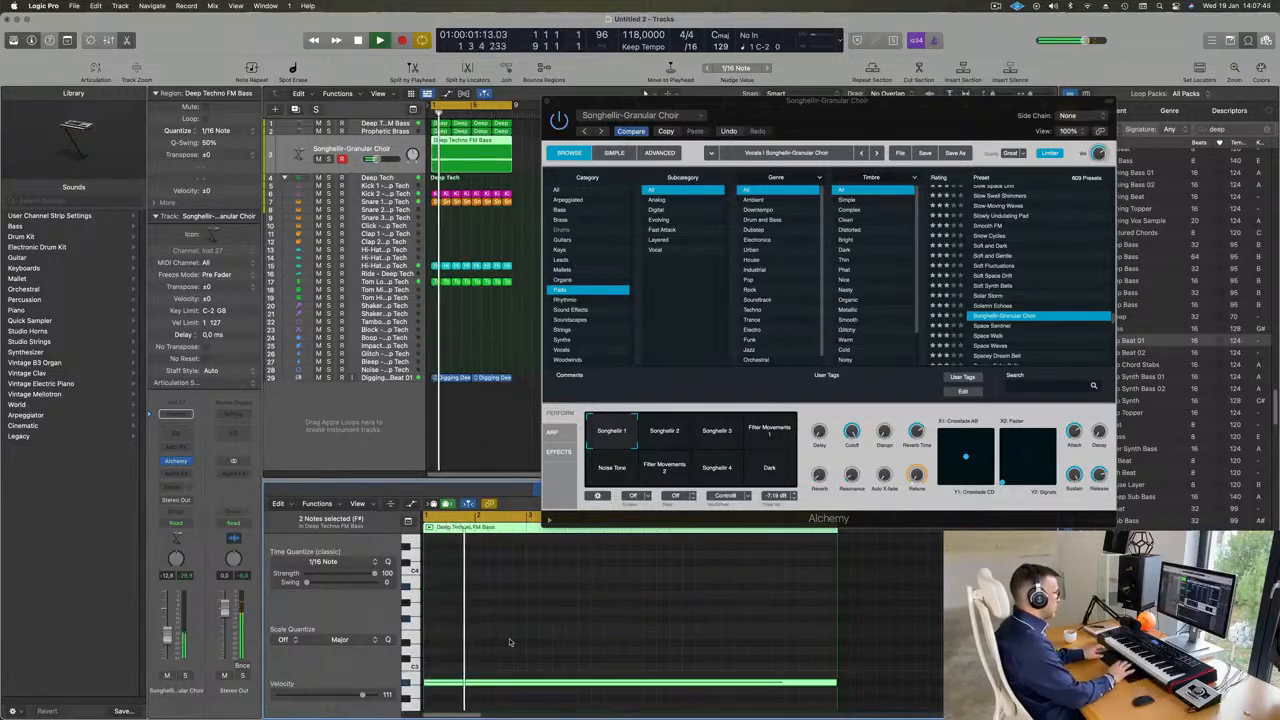
{"action": "key", "text": "alt+shift+Up"}
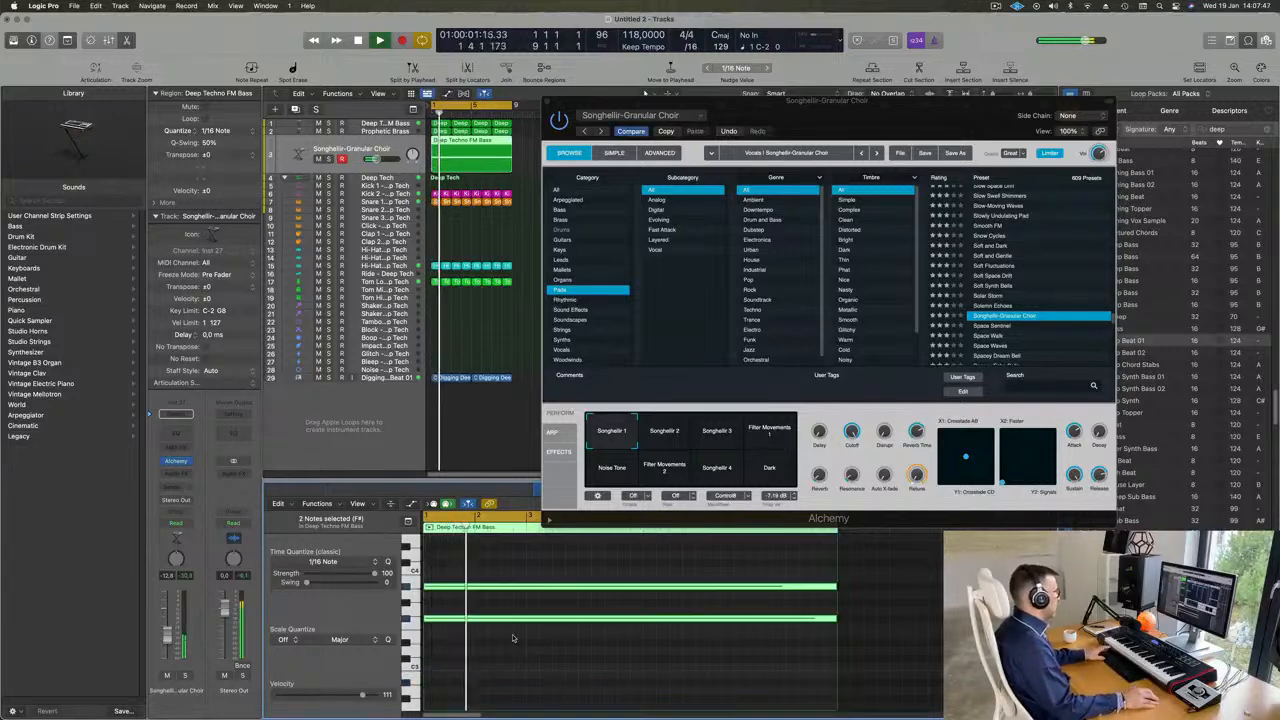
- Audition the choir preset's Songhellir 2, Songhellir 3 and Filter Movements 1 performance snapshots during playback
{"action": "left_click_drag", "start_coordinate": [860, 115], "coordinate": [920, 145]}
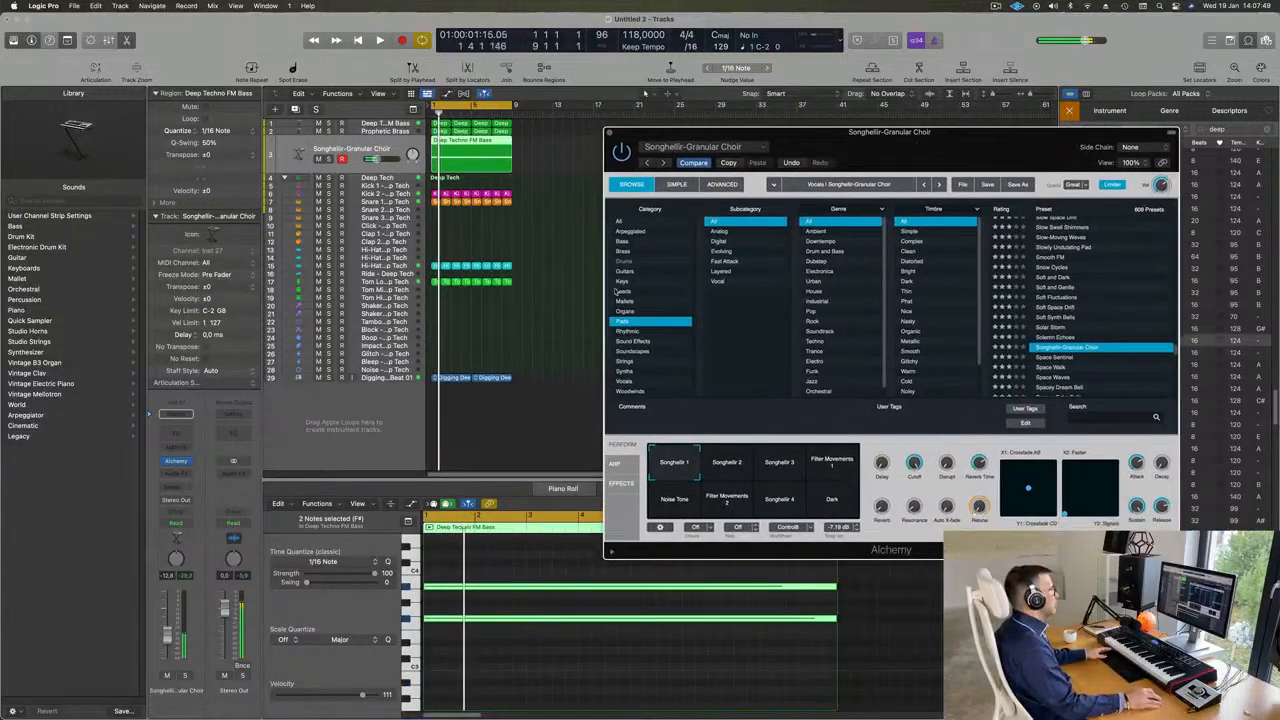
{"action": "key", "text": "space"}
{"action": "left_click", "coordinate": [563, 489]}
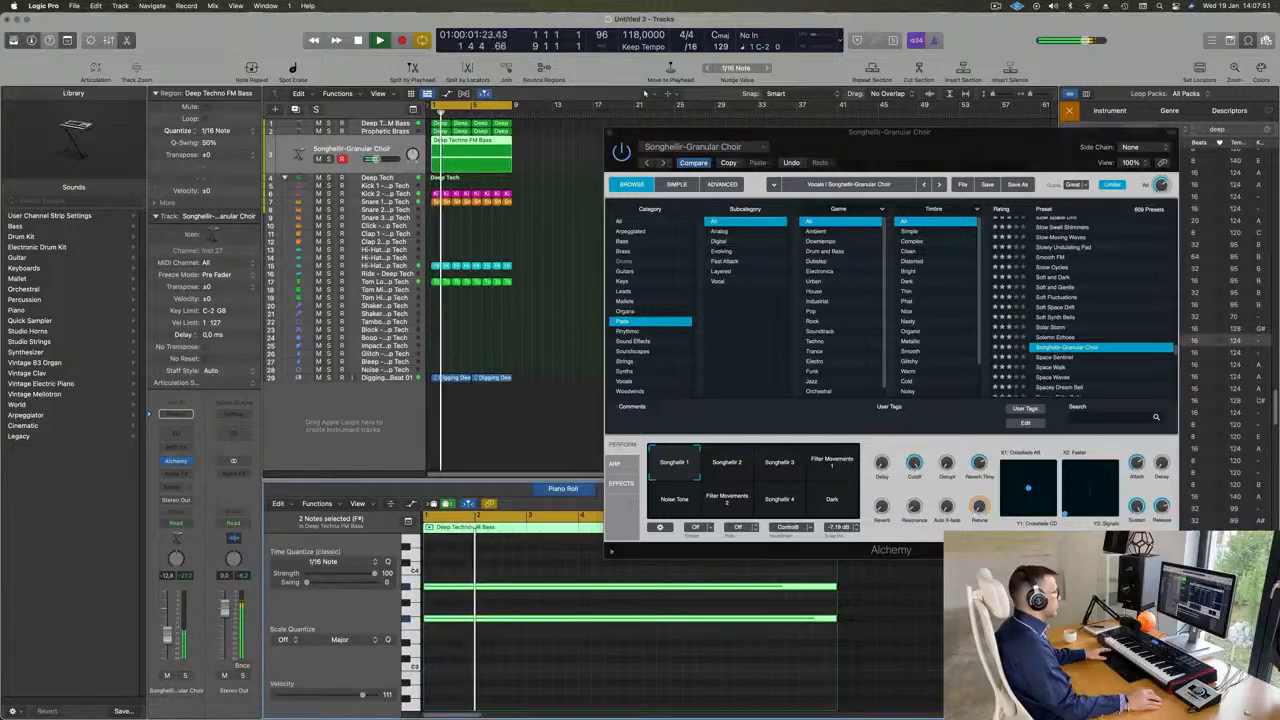
{"action": "left_click", "coordinate": [719, 477]}
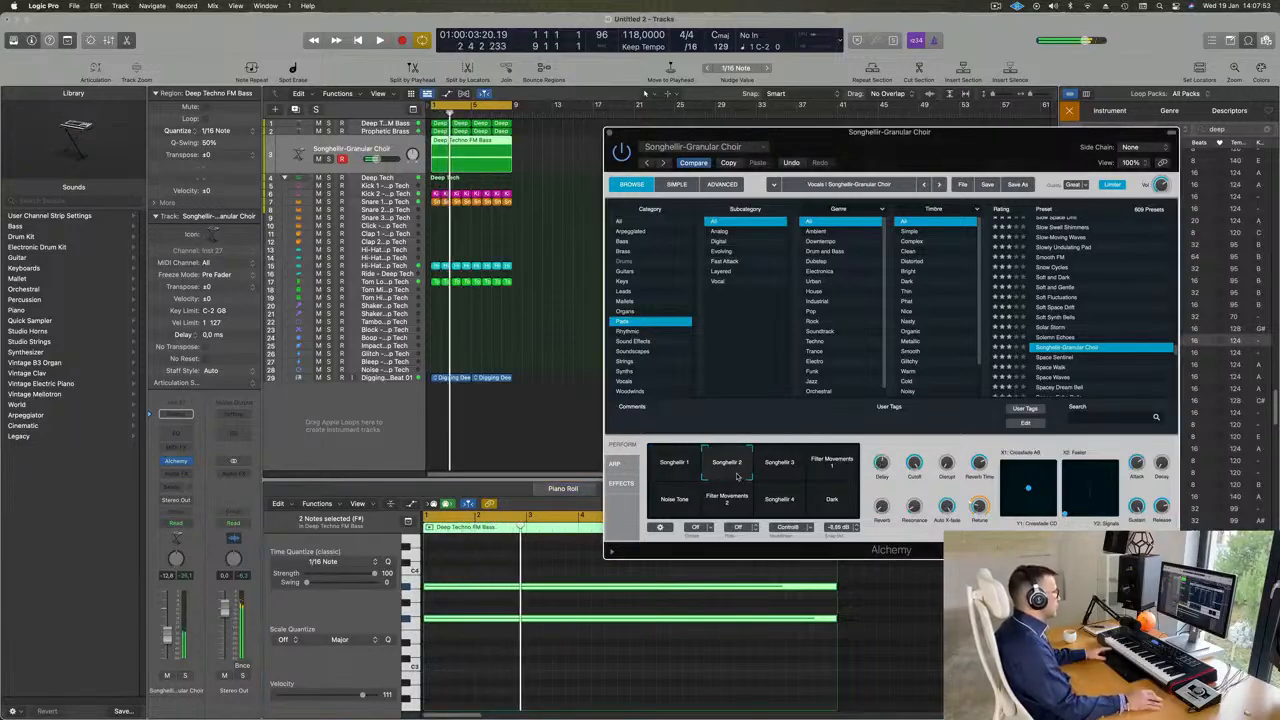
{"action": "key", "text": "space"}
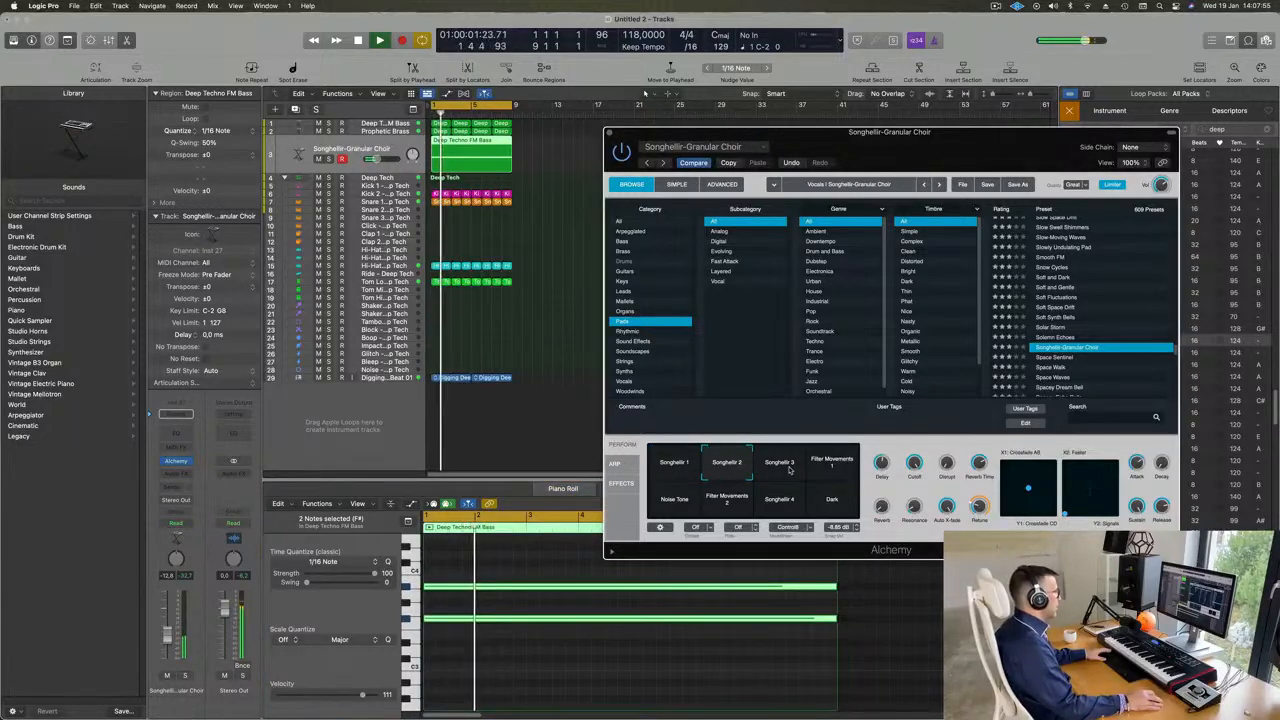
{"action": "left_click", "coordinate": [789, 465]}
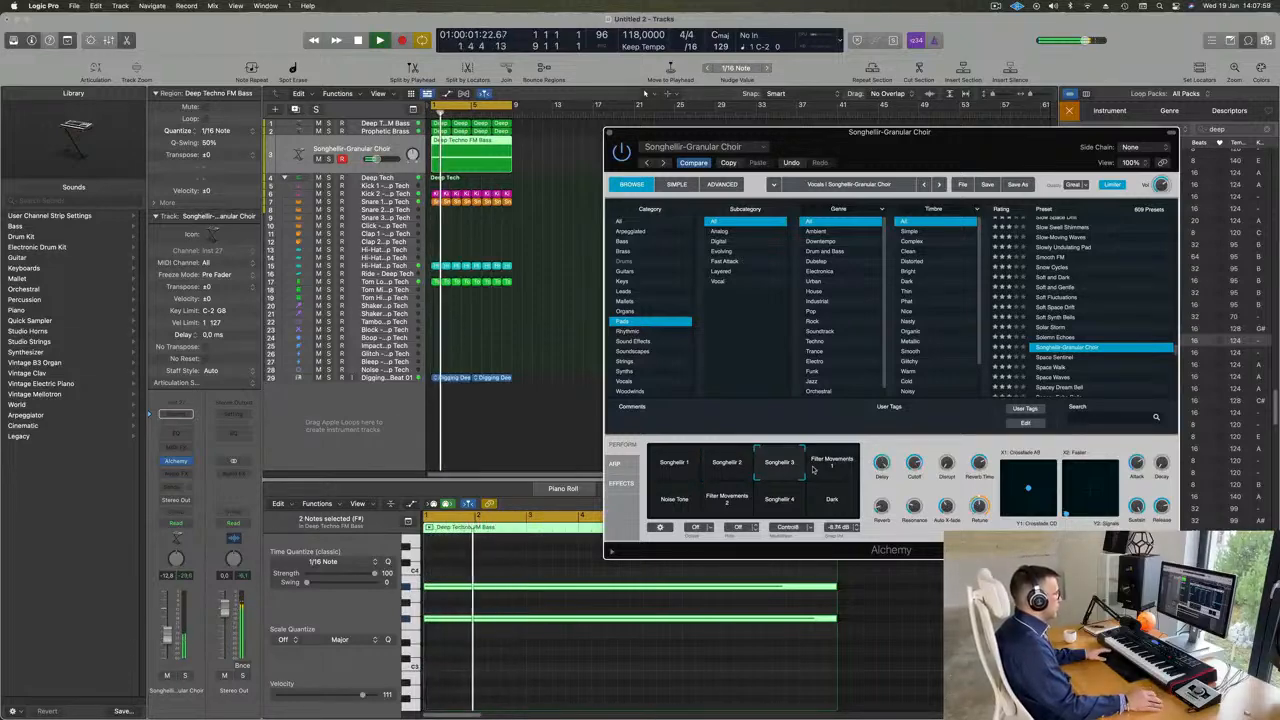
{"action": "left_click", "coordinate": [843, 467]}
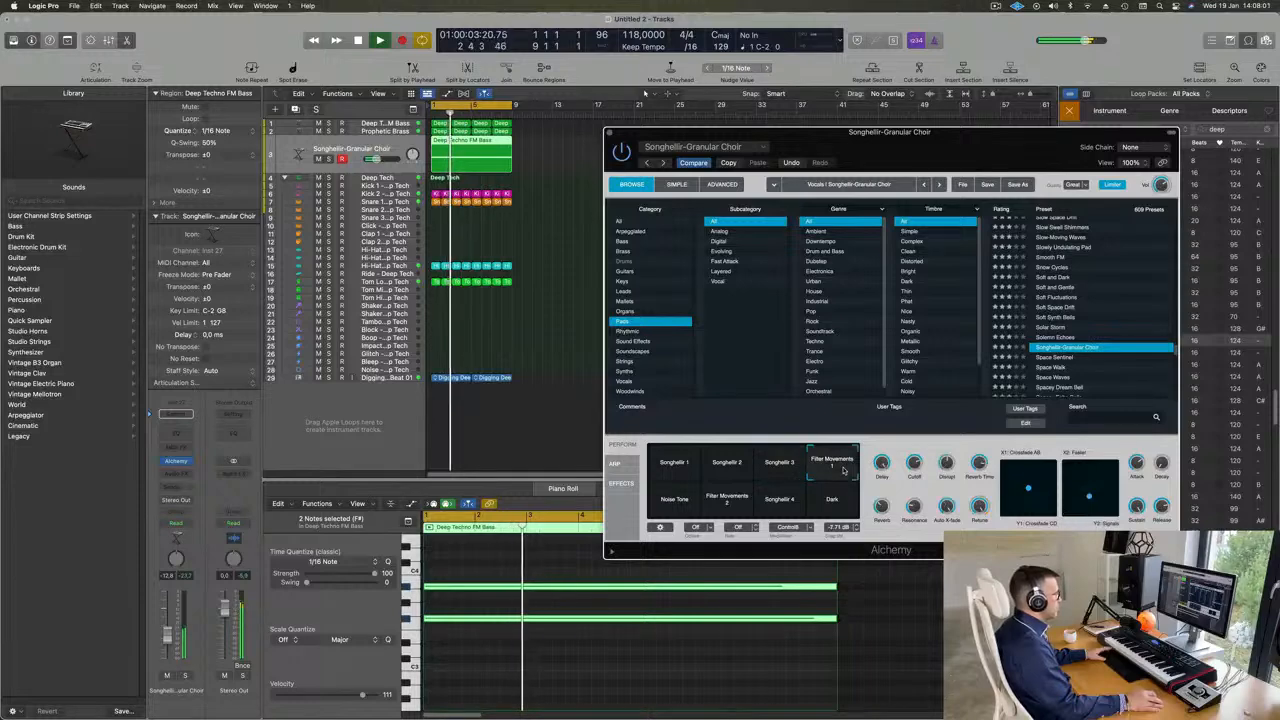
- Audition the choir preset's Noise Tone and Filter Movements 2 performance snapshots from the start of the loop
{"action": "left_click", "coordinate": [673, 510]}
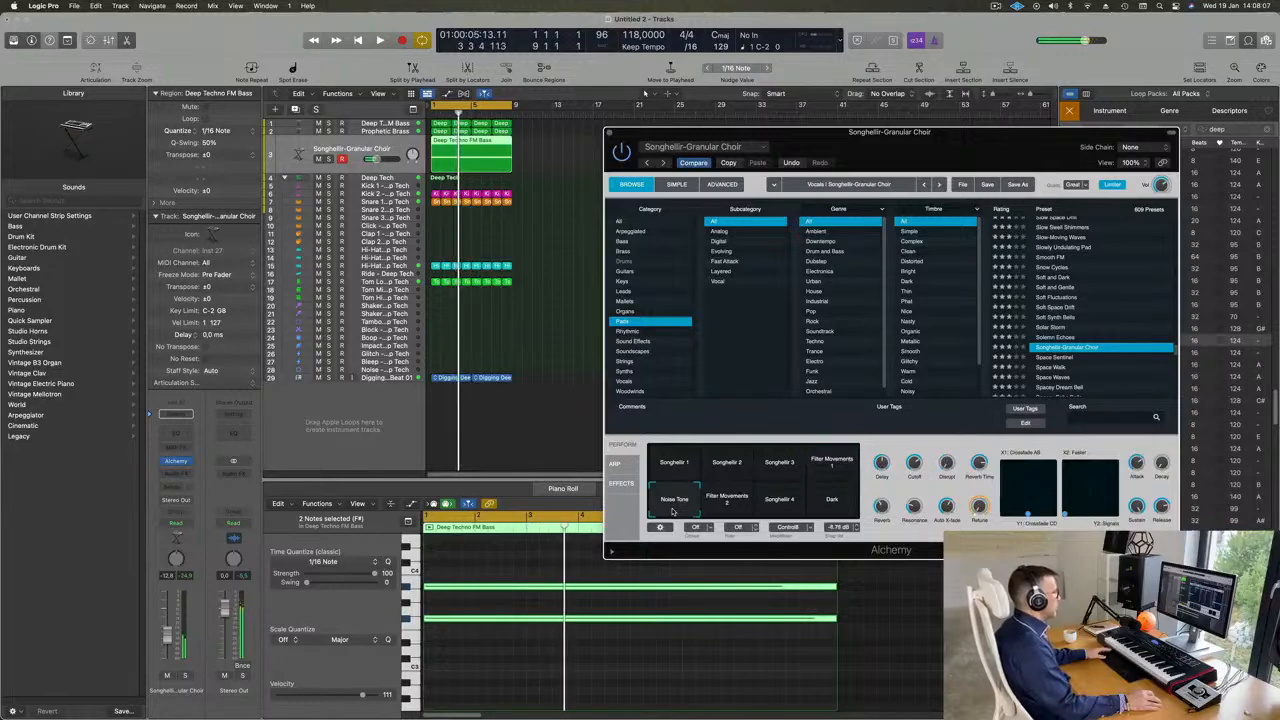
{"action": "key", "text": "Return"}
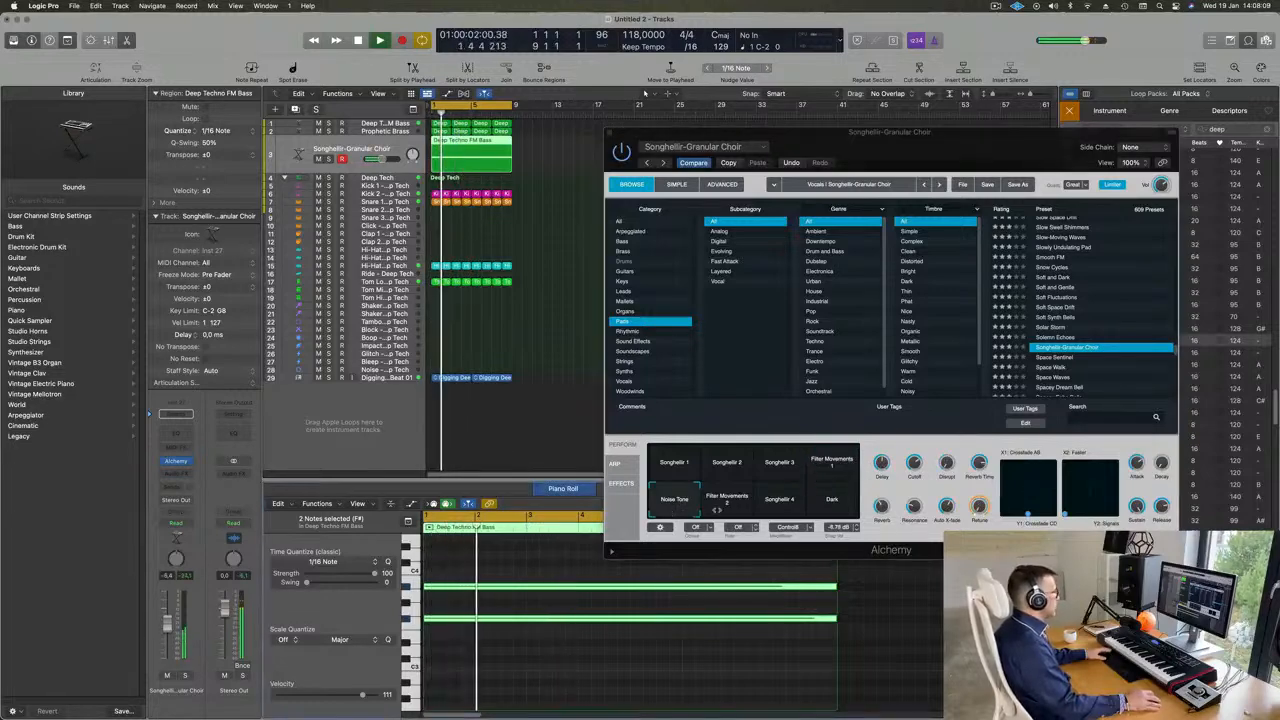
{"action": "left_click", "coordinate": [730, 511]}
{"action": "key", "text": "Return"}
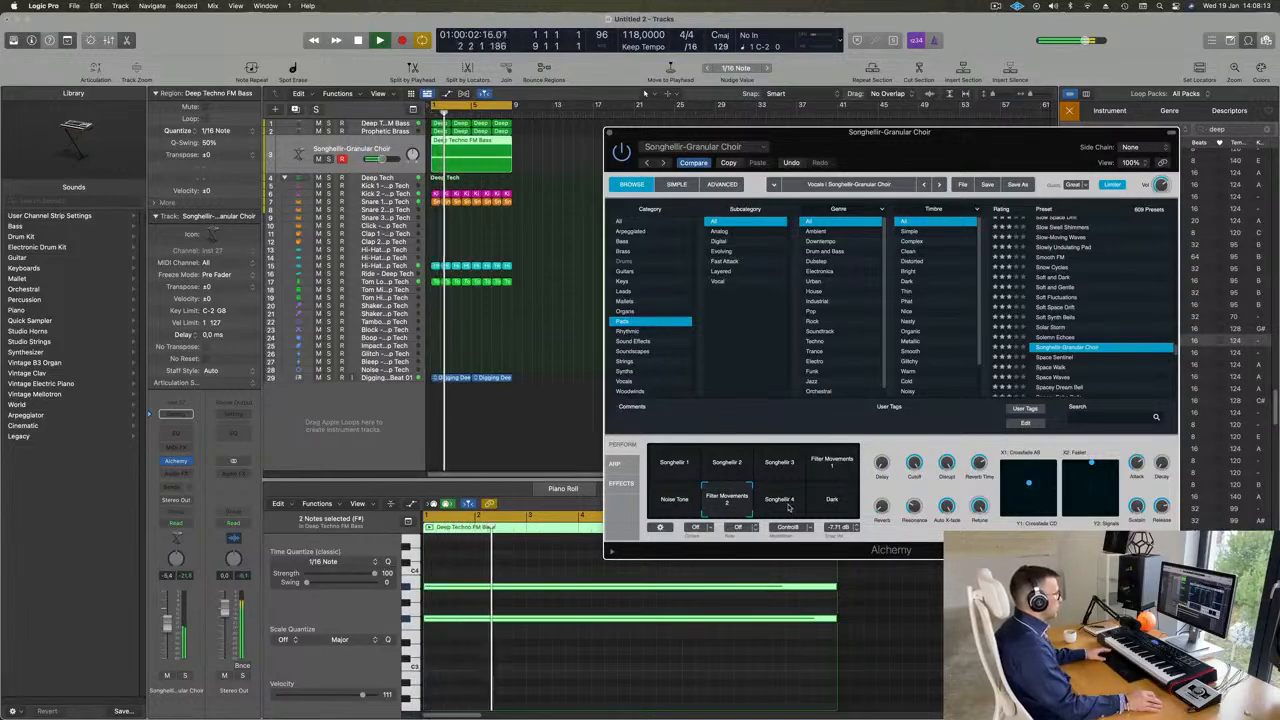
- Choose the Songhellir 4 performance snapshot, check the choir track in solo, and turn solo back off
{"action": "left_click", "coordinate": [789, 507]}
{"action": "key", "text": "Return"}
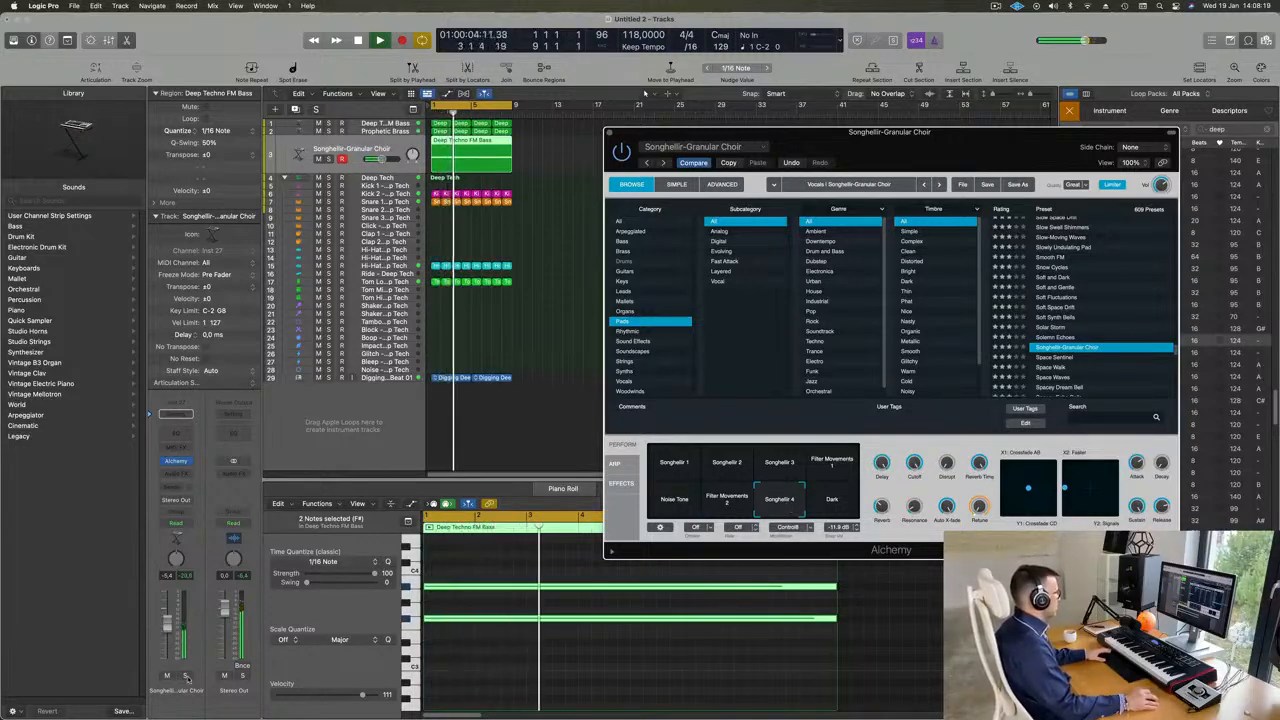
{"action": "key", "text": "s"}
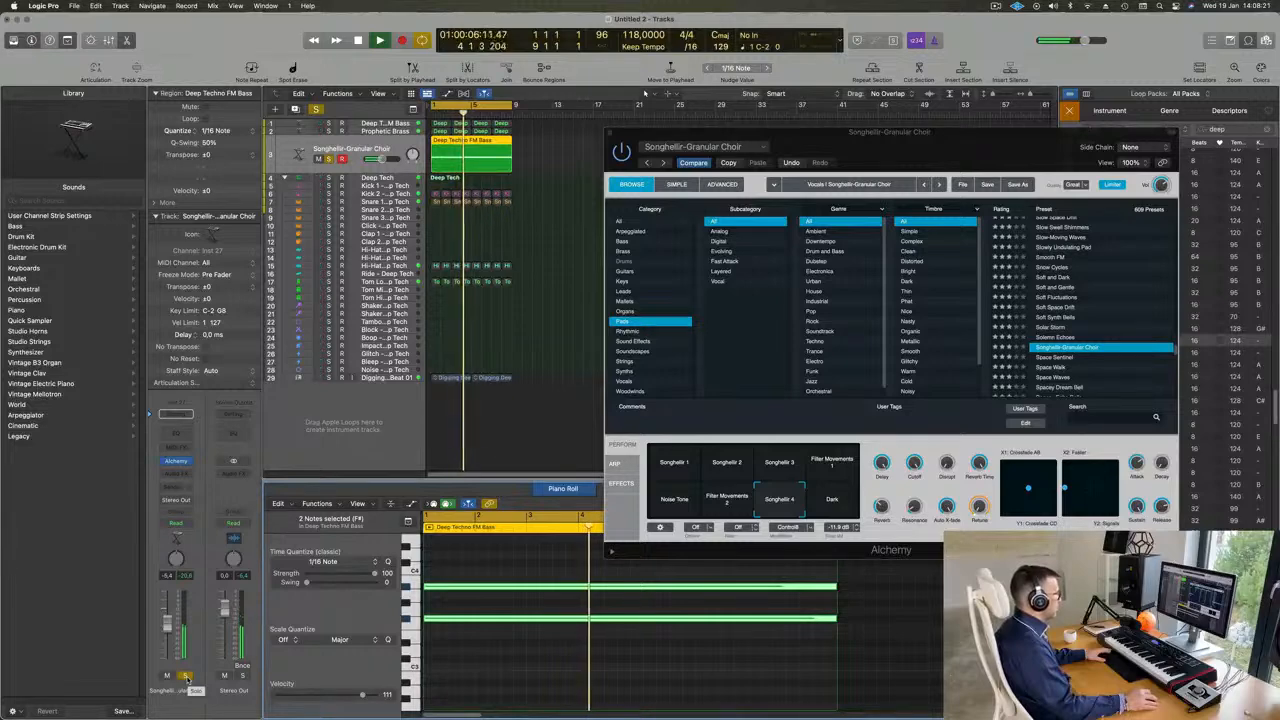
{"action": "left_click", "coordinate": [186, 677]}
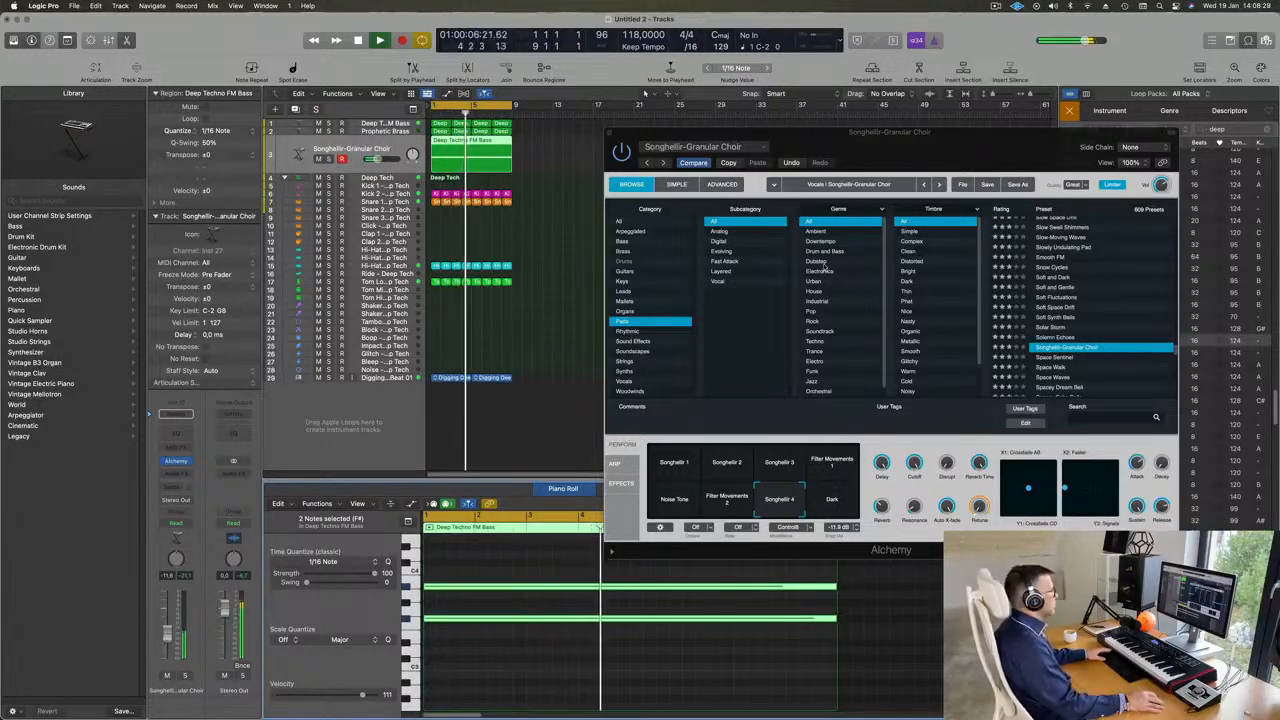
- Close the Alchemy window and restart playback of the full arrangement from the beginning
{"action": "left_click_drag", "start_coordinate": [846, 131], "coordinate": [621, 360]}
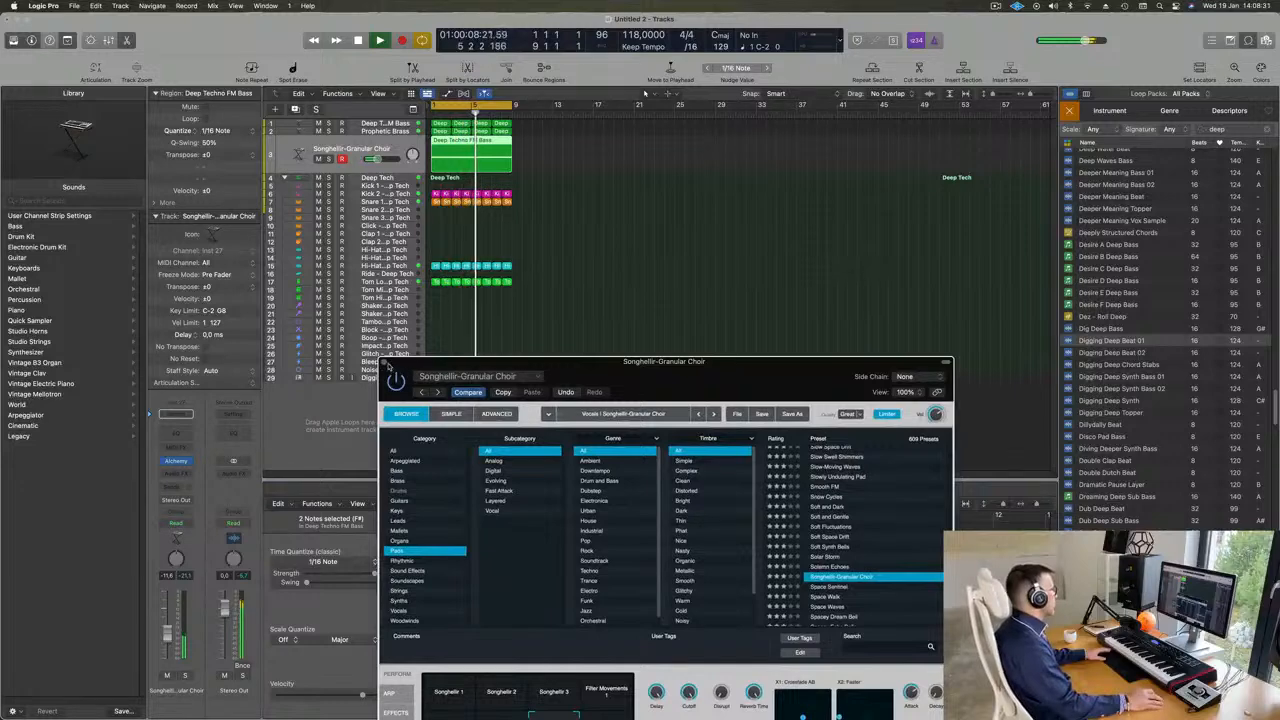
{"action": "key", "text": "super+w"}
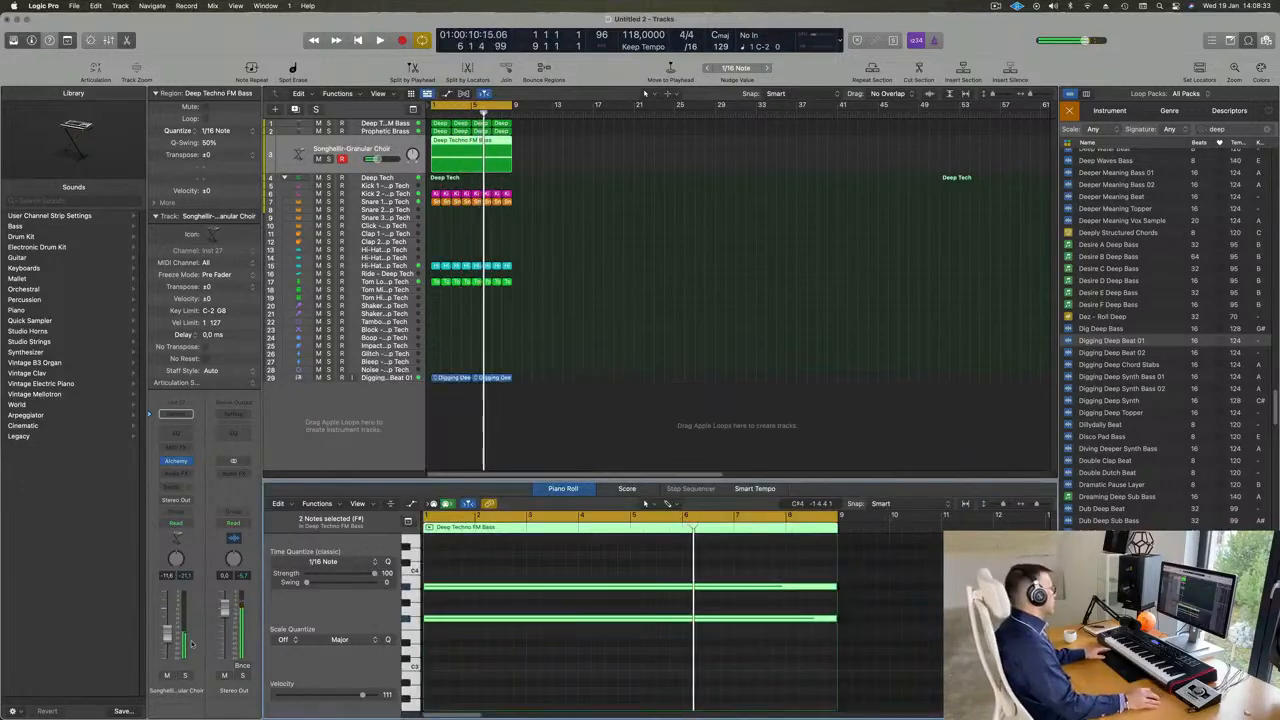
{"action": "key", "text": "Return"}
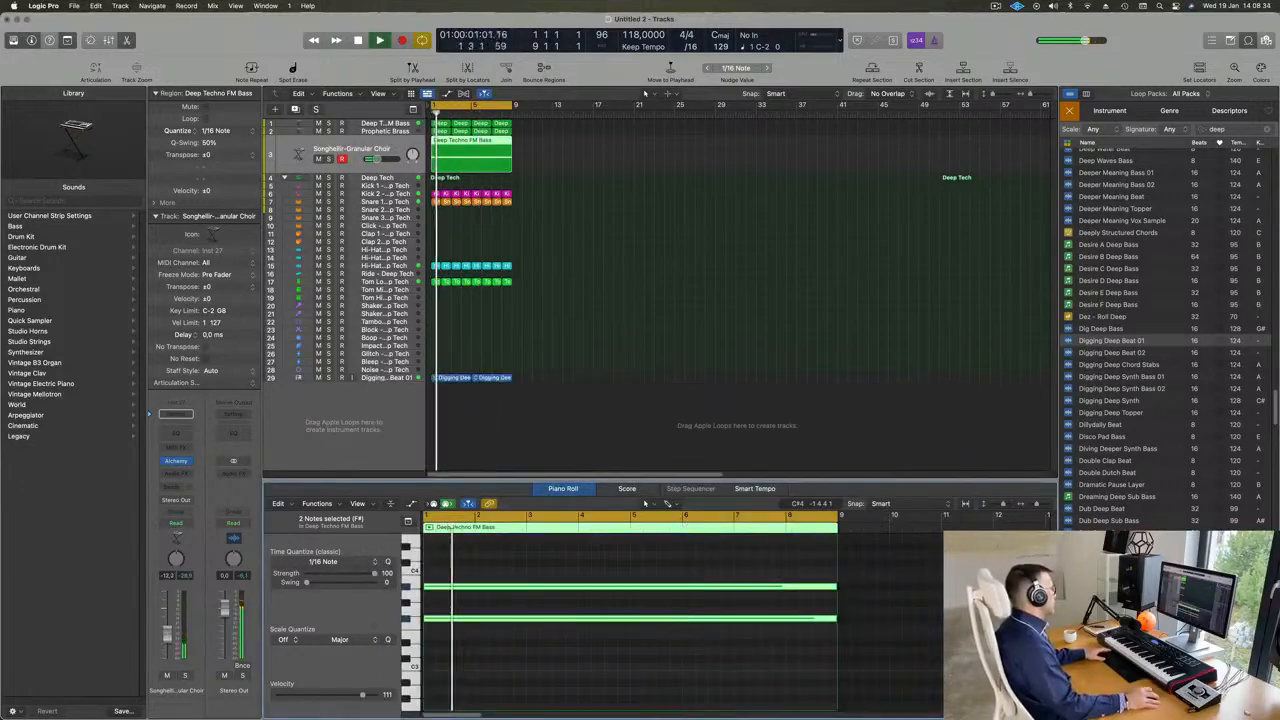
- Duplicate the Deep Techno FM Bass track to create another Alchemy instrument track
{"action": "left_click", "coordinate": [403, 125]}
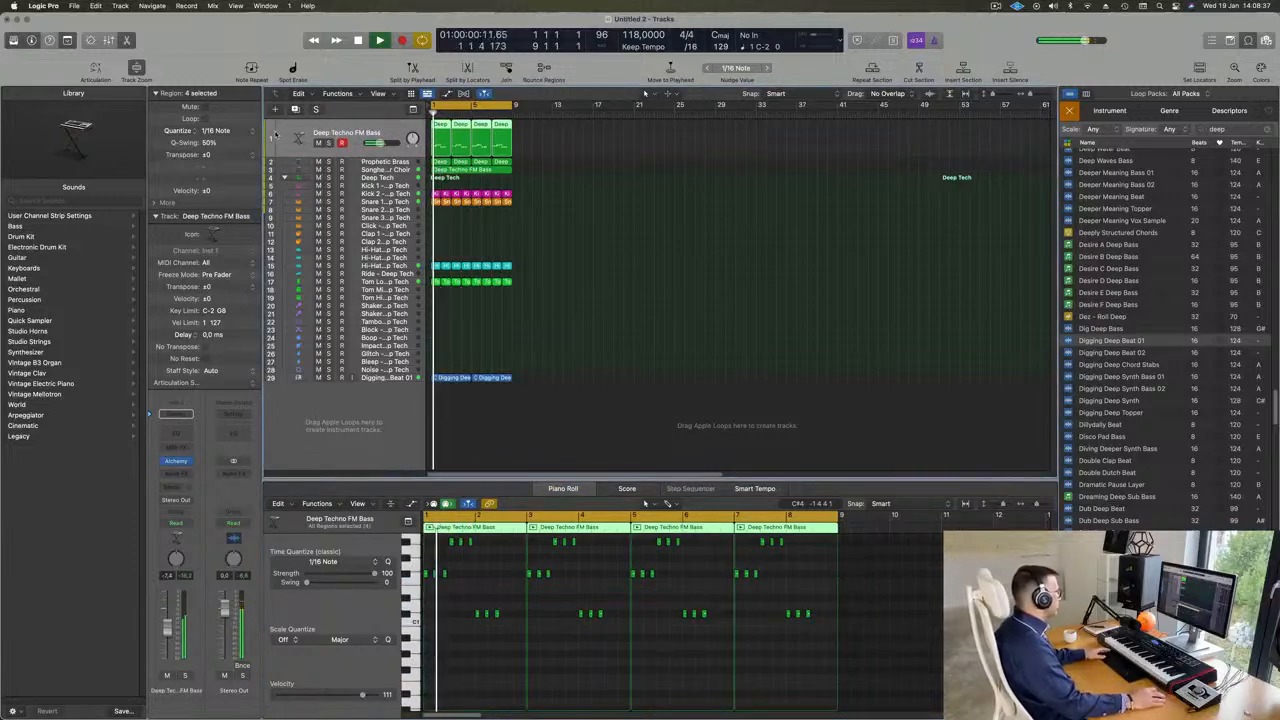
{"action": "left_click", "coordinate": [295, 109]}
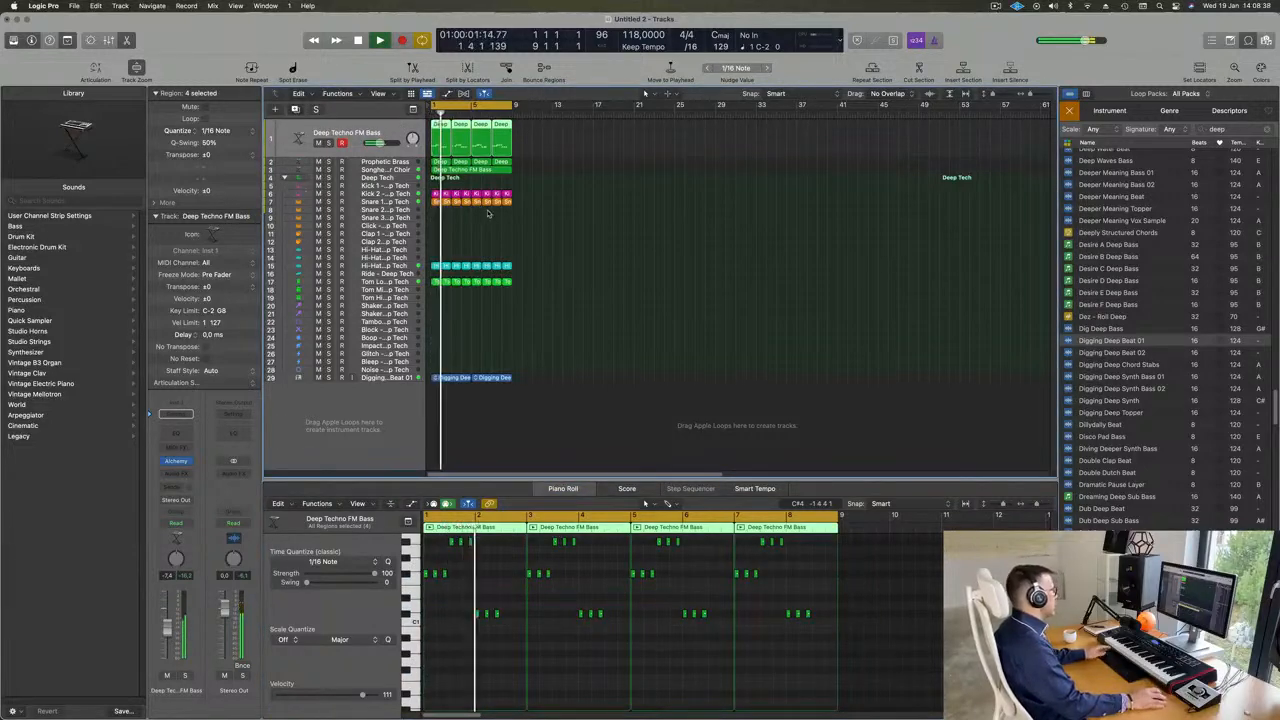
- Copy the first Deep Techno FM Bass region onto the duplicated track and show its notes in the Piano Roll
{"action": "left_click", "coordinate": [444, 126]}
{"action": "mouse_move", "coordinate": [444, 126]}
{"action": "left_mouse_down"}
{"action": "mouse_move", "coordinate": [441, 148]}
{"action": "mouse_move", "coordinate": [438, 131]}
{"action": "left_mouse_up"}
{"action": "left_click", "coordinate": [461, 123]}
{"action": "scroll", "coordinate": [502, 640], "scroll_direction": "up", "scroll_amount": 10}
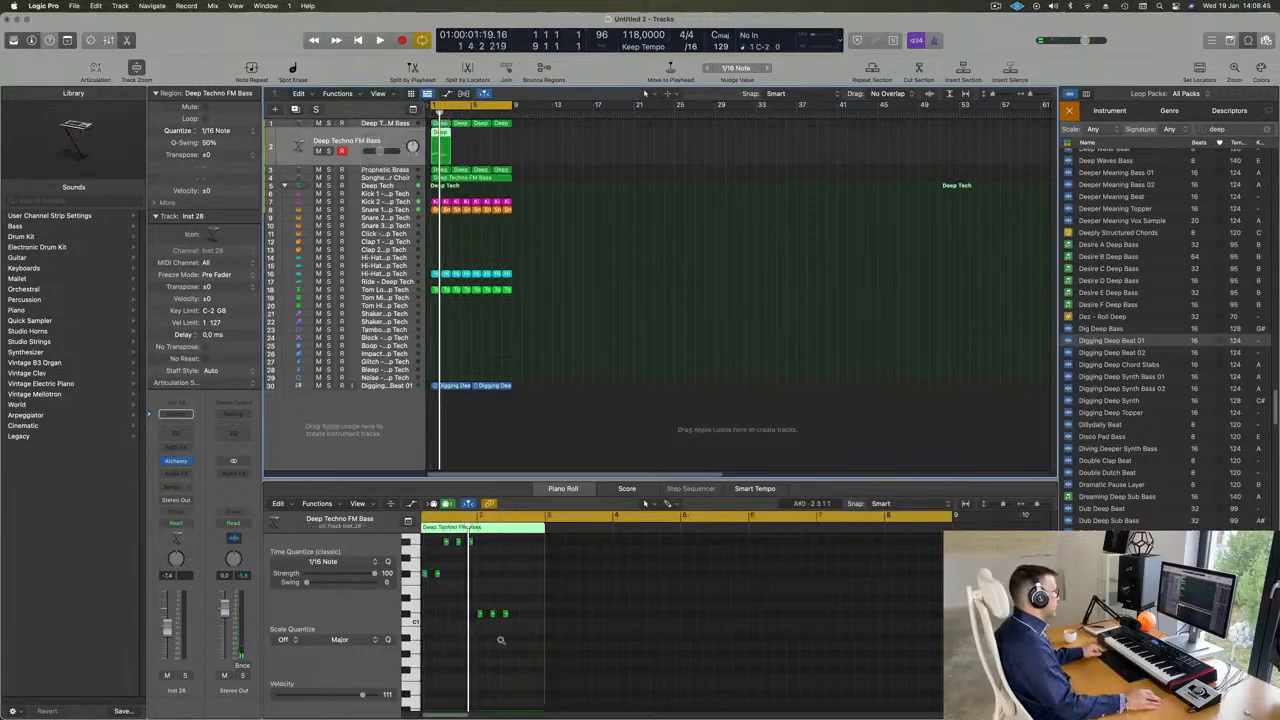
- Delete the surplus notes, keeping only those at the start of bar 1, beat 3 of bar 1 and the start of bar 2
{"action": "left_click_drag", "start_coordinate": [467, 559], "coordinate": [655, 605]}
{"action": "key", "text": "Delete"}
{"action": "scroll", "coordinate": [592, 616], "scroll_direction": "up", "scroll_amount": 4}
{"action": "key", "text": "Delete"}
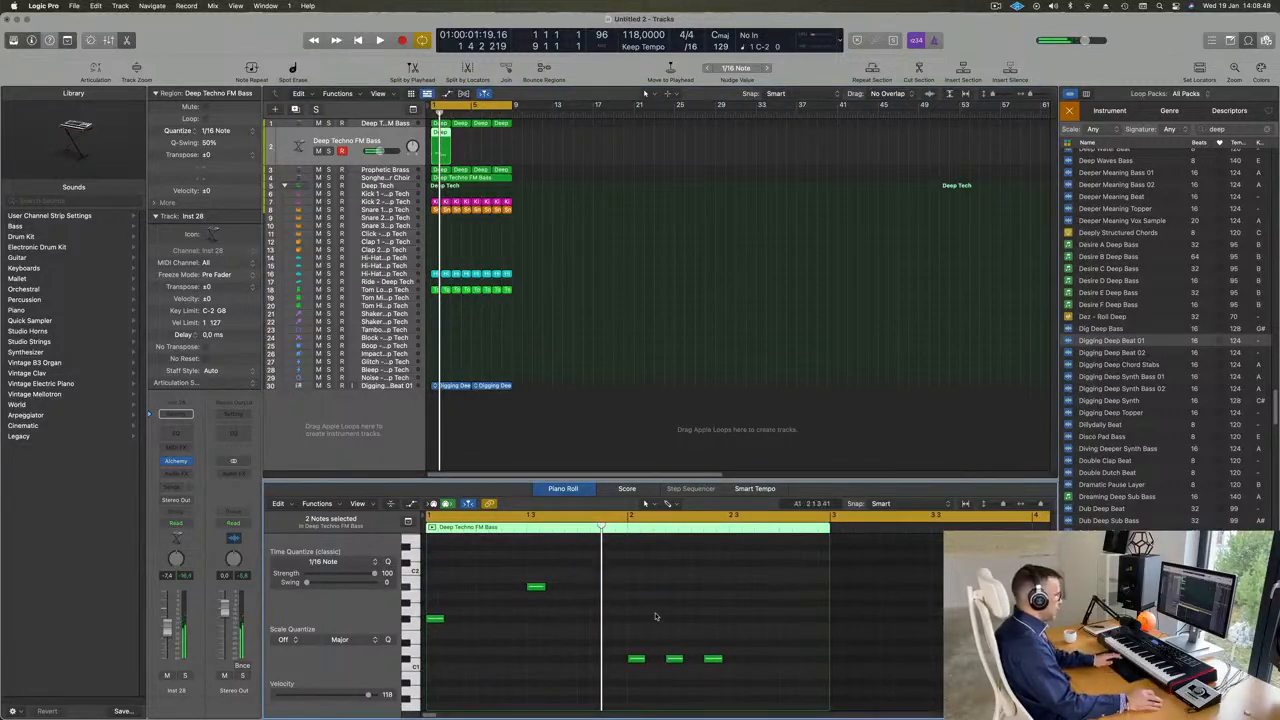
{"action": "left_click_drag", "start_coordinate": [728, 670], "coordinate": [731, 671]}
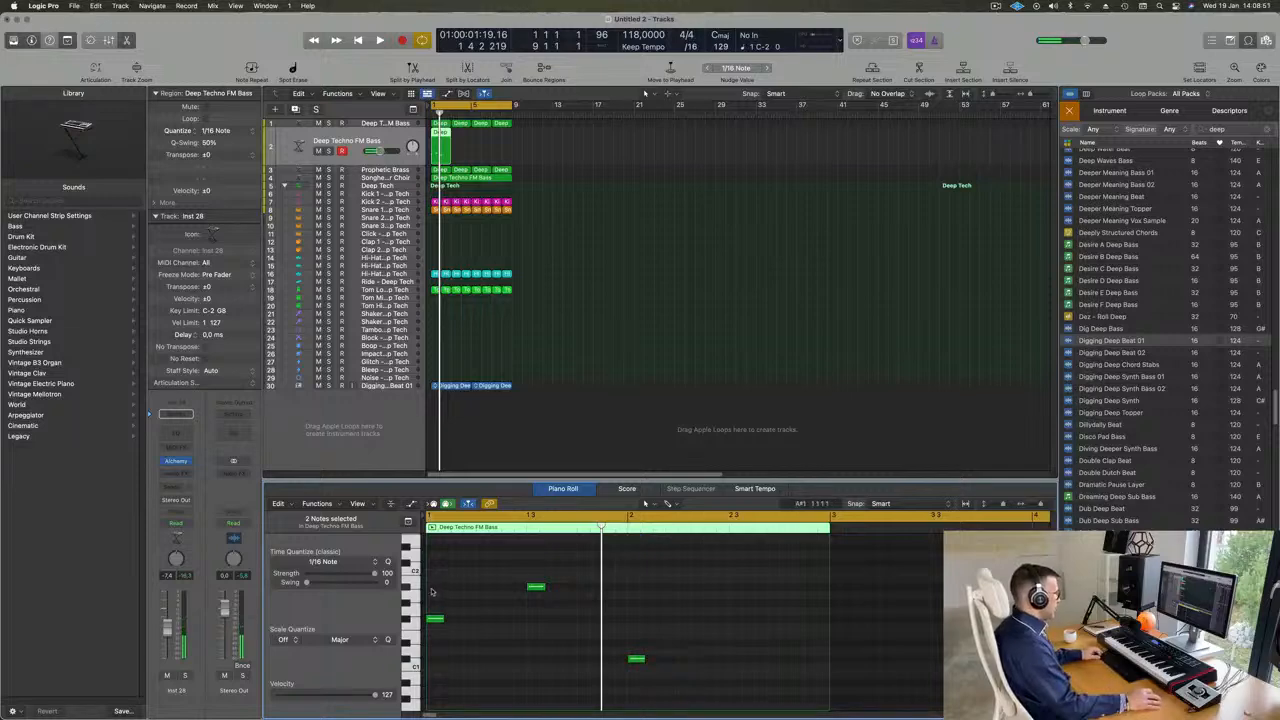
- Lengthen the three remaining notes to two beats each and copy the C#1 note to beat 3 of bar 2
{"action": "left_click_drag", "start_coordinate": [432, 592], "coordinate": [678, 700]}
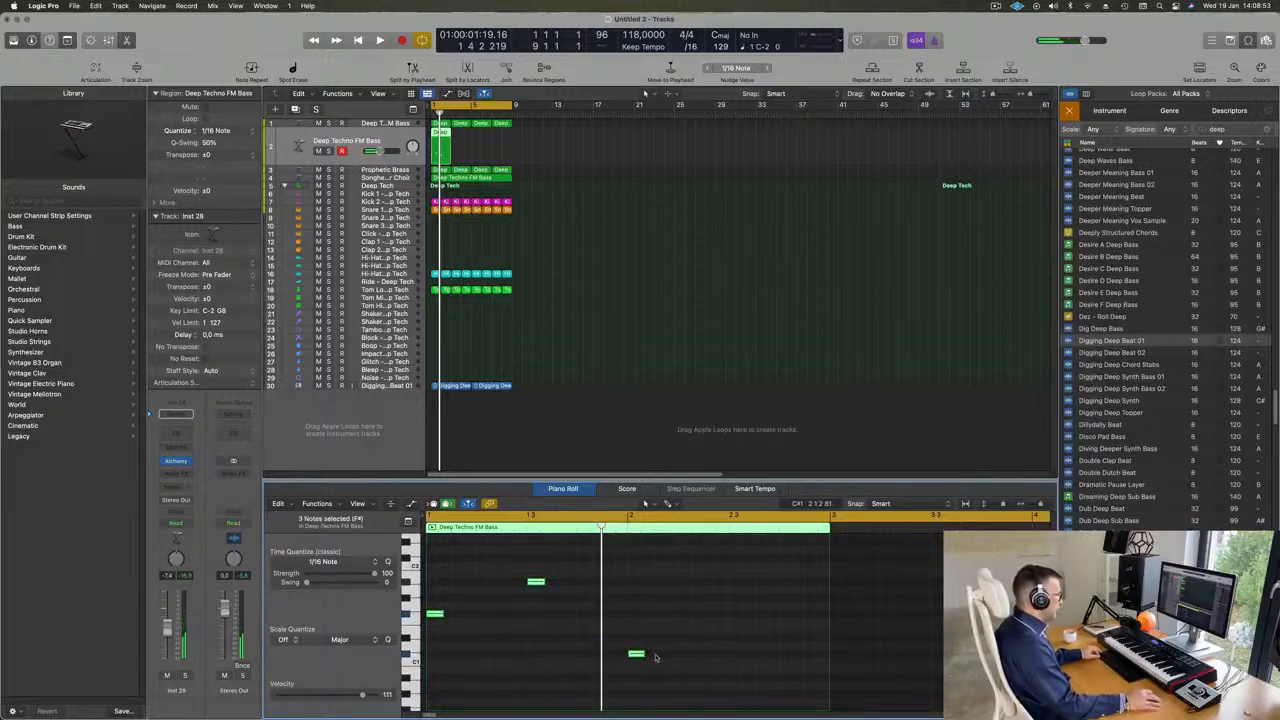
{"action": "left_click_drag", "start_coordinate": [656, 657], "coordinate": [794, 657]}
{"action": "left_click", "coordinate": [695, 657]}
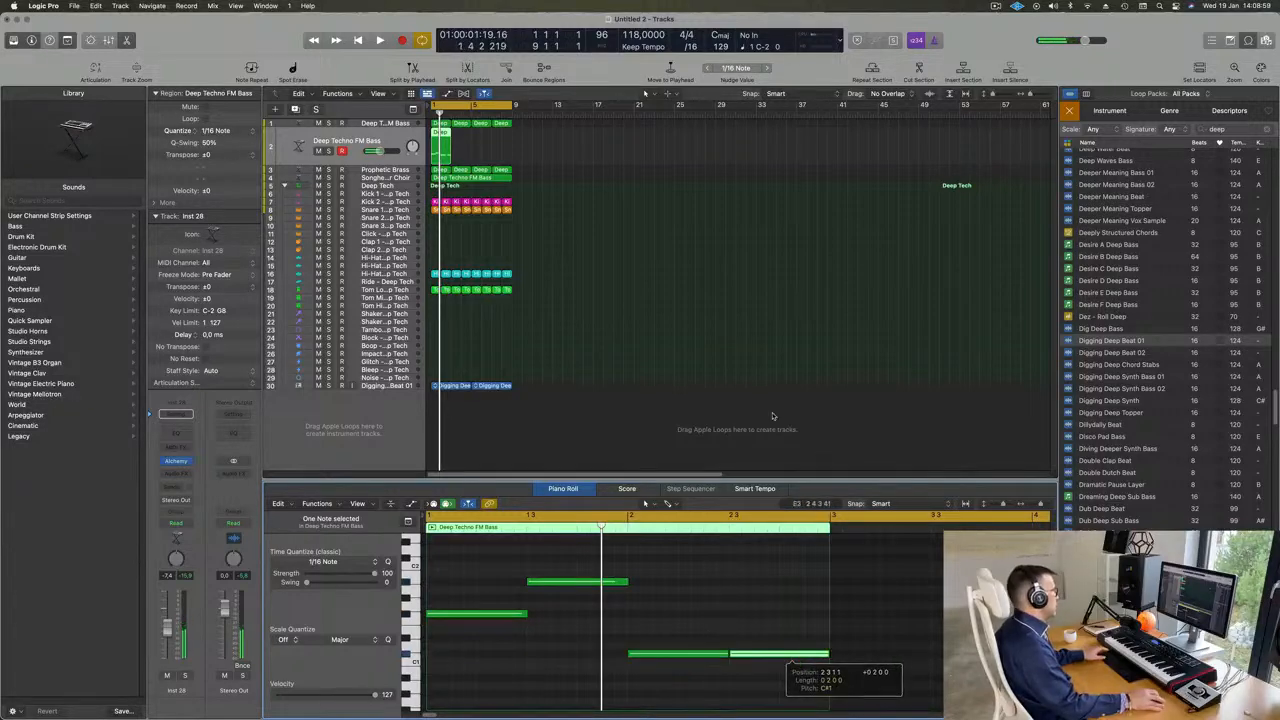
- Repeat the edited two-bar region until it fills the eight-bar cycle, and play all four regions
{"action": "key", "text": "space"}
{"action": "key", "text": "space"}
{"action": "left_click_drag", "start_coordinate": [519, 153], "coordinate": [438, 143]}
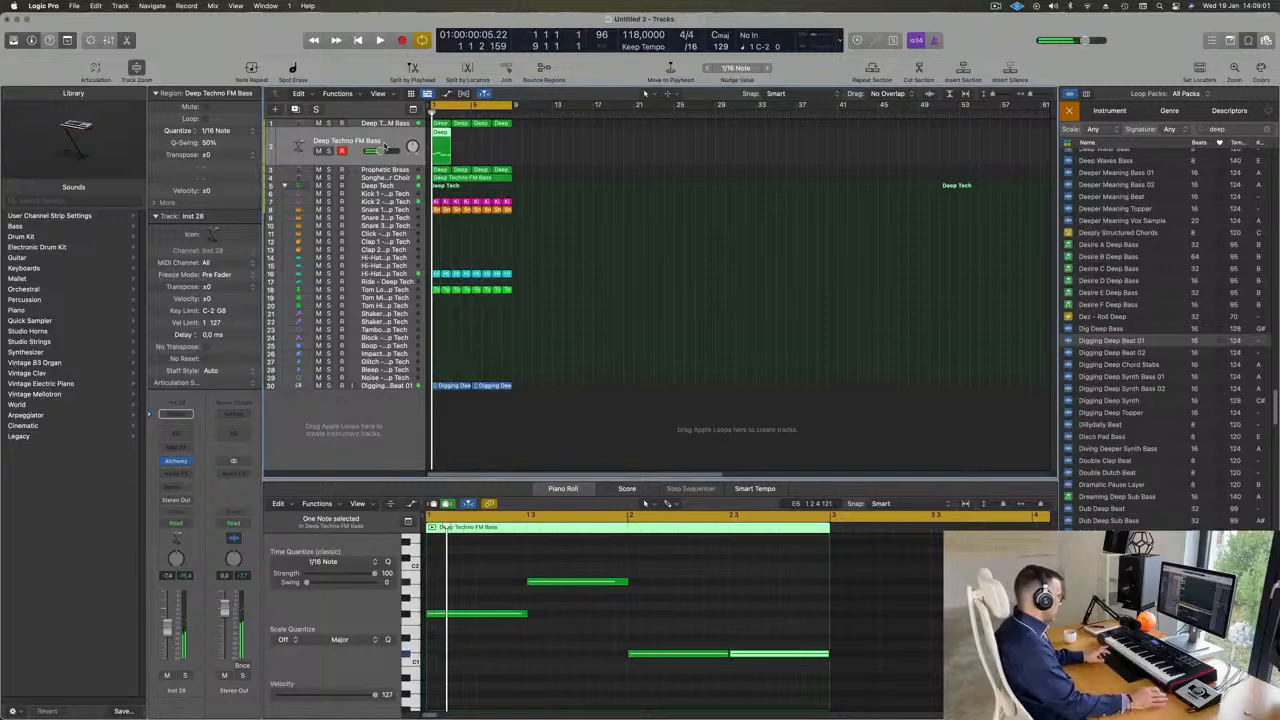
{"action": "key", "text": "super+r"}
{"action": "key", "text": "super+r"}
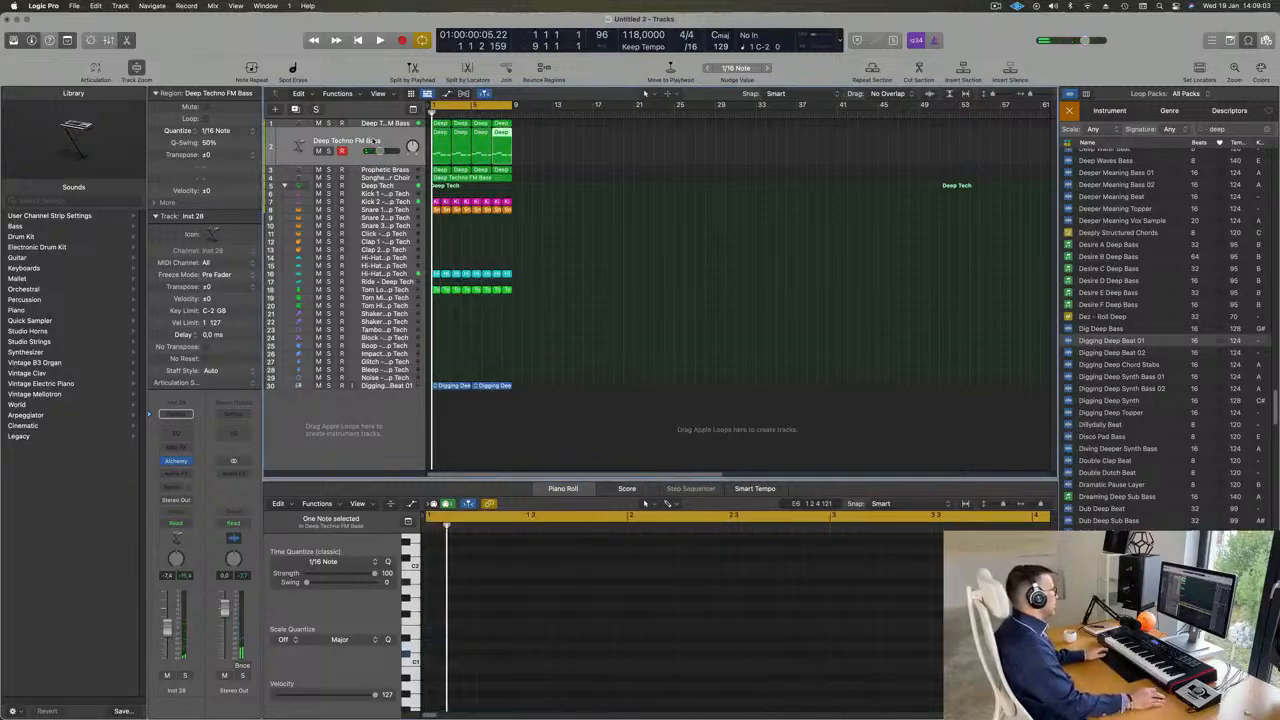
{"action": "key", "text": "super+a"}
{"action": "key", "text": "space"}
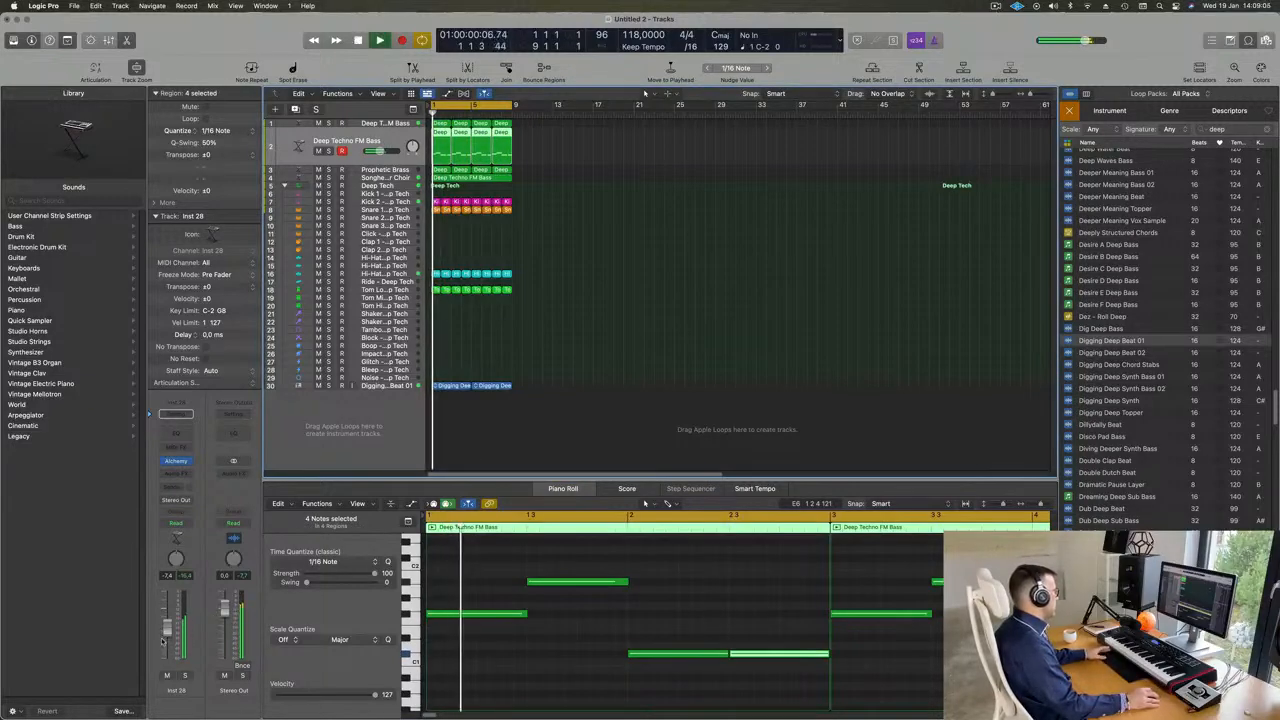
- Load Alchemy's 808 Mutation Bass preset from the Bass category on the duplicated track, clearing the preset search, and play the loop
{"action": "left_click", "coordinate": [177, 462]}
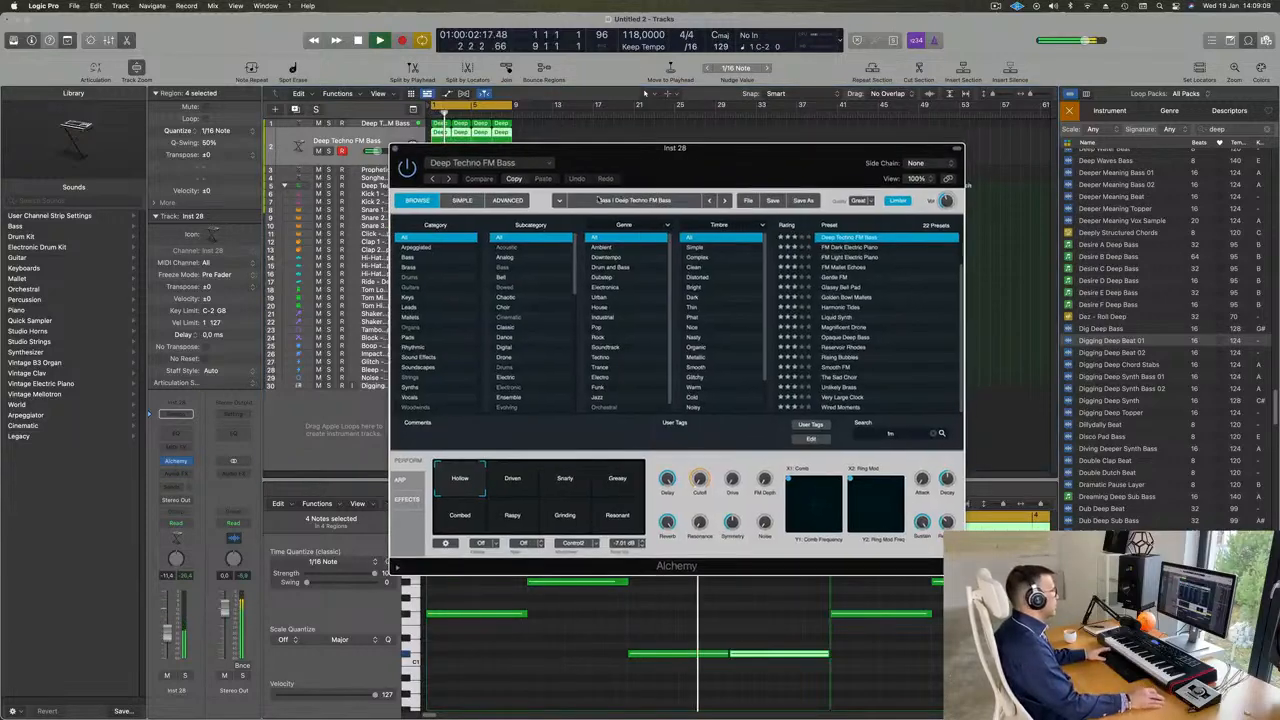
{"action": "left_click", "coordinate": [409, 258]}
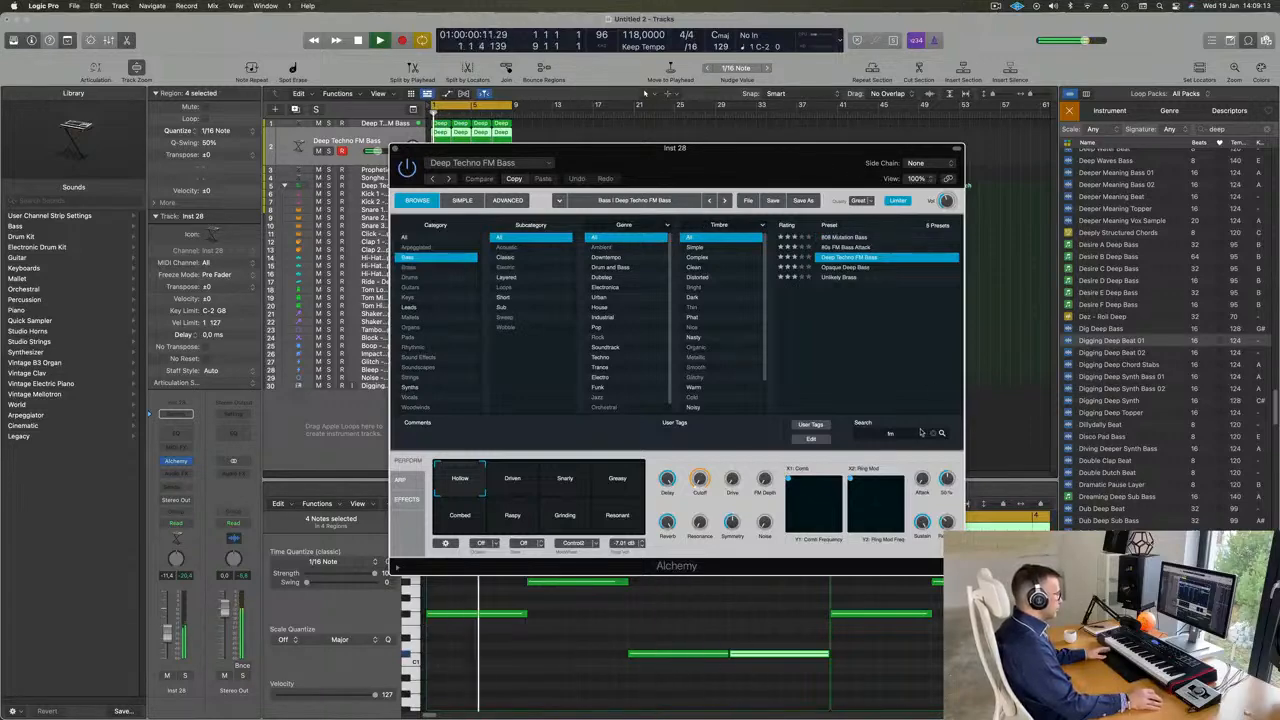
{"action": "key", "text": "space"}
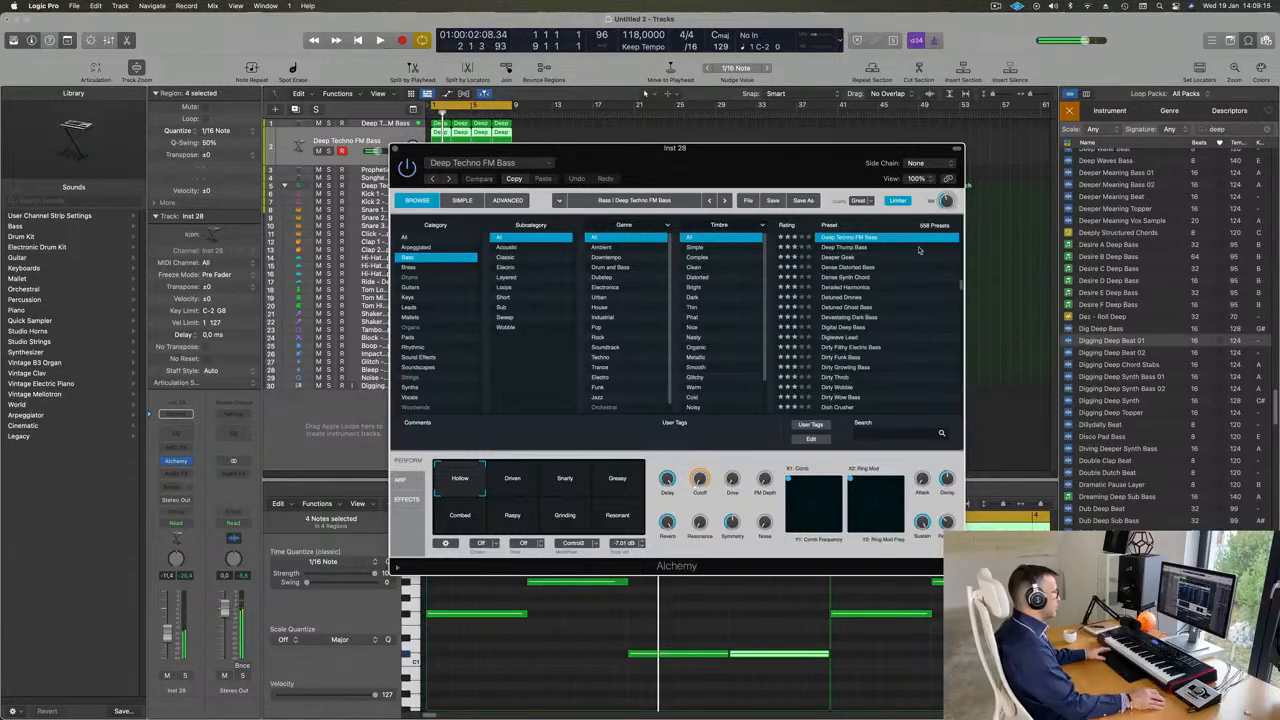
{"action": "scroll", "coordinate": [903, 264], "scroll_direction": "up", "scroll_amount": 10}
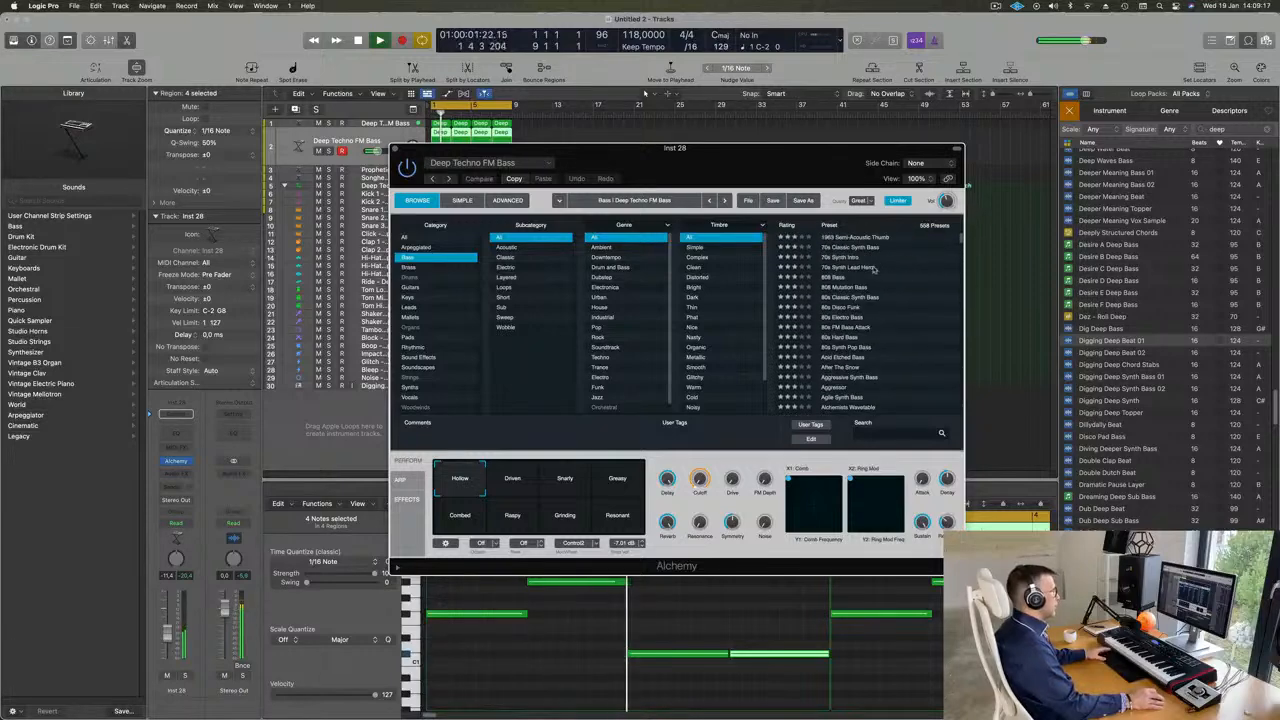
{"action": "left_click", "coordinate": [840, 289]}
{"action": "key", "text": "space"}
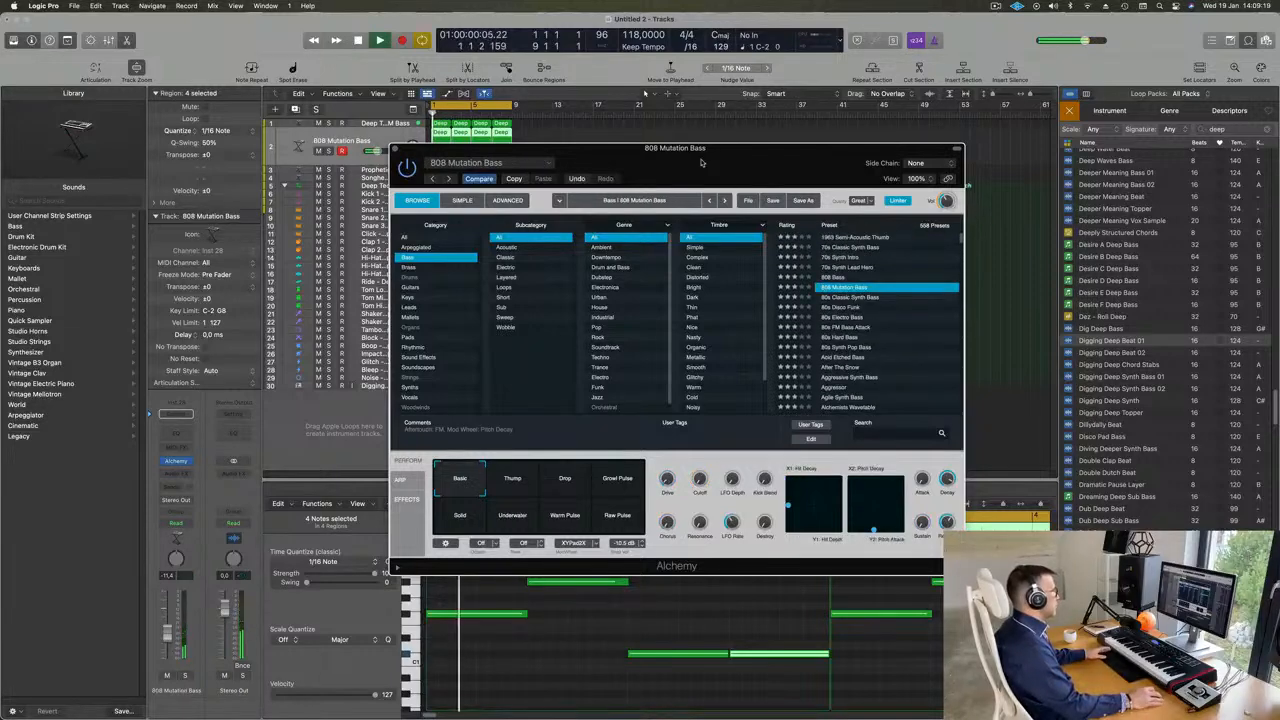
- Solo the 808 Mutation Bass track and raise its volume to -5.3 dB
{"action": "left_click_drag", "start_coordinate": [702, 162], "coordinate": [898, 191]}
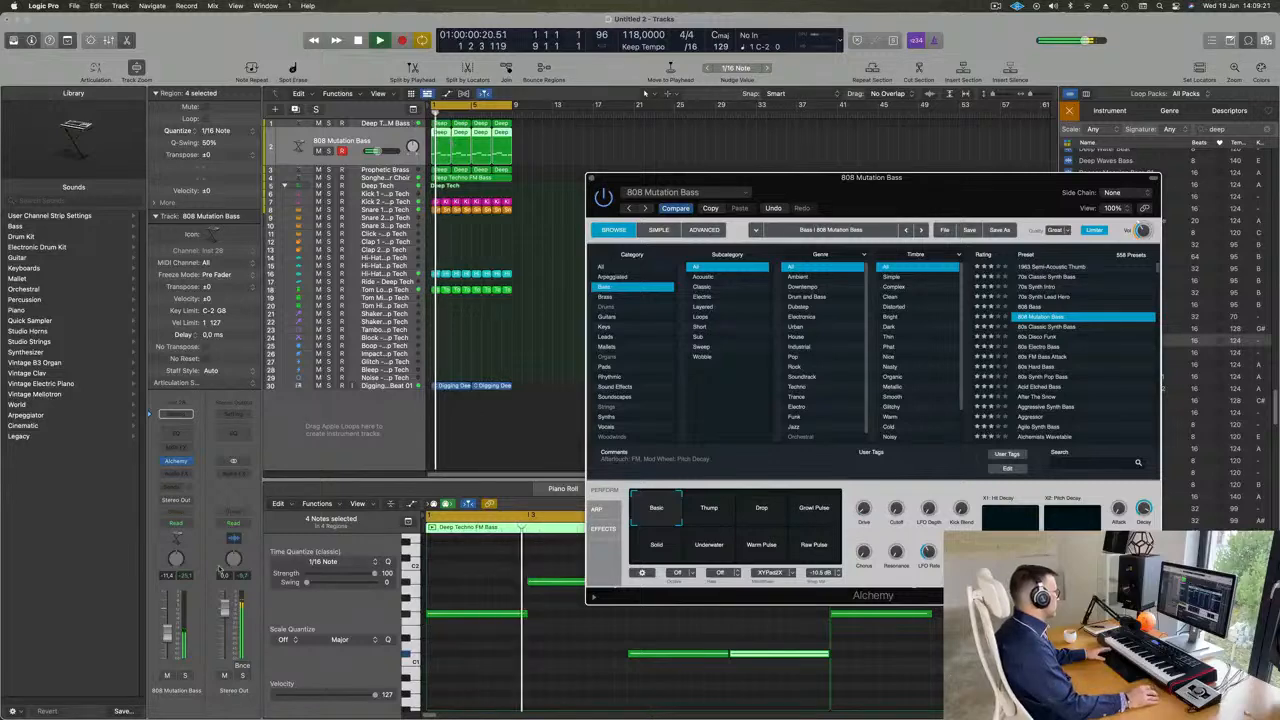
{"action": "key", "text": "s"}
{"action": "left_click", "coordinate": [170, 641]}
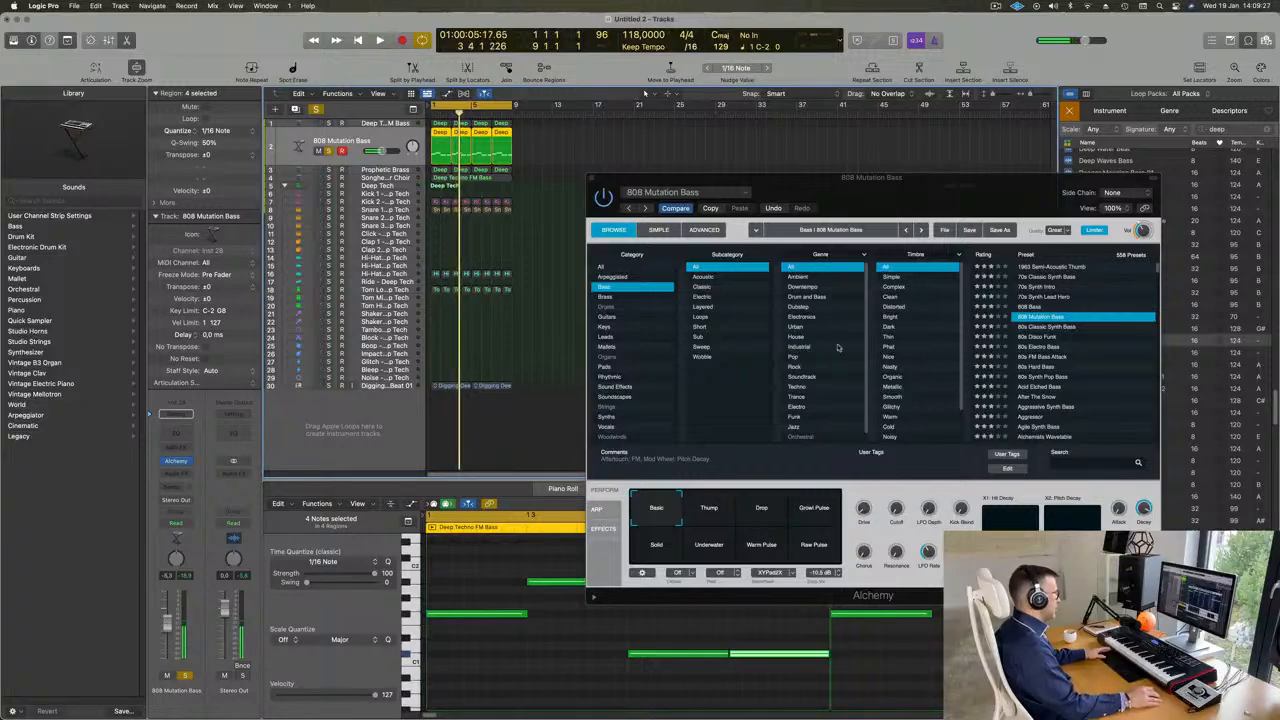
- Transpose all notes in the four regions of the 808 Mutation Bass track up one octave
{"action": "left_click", "coordinate": [573, 647]}
{"action": "key", "text": "super+a"}
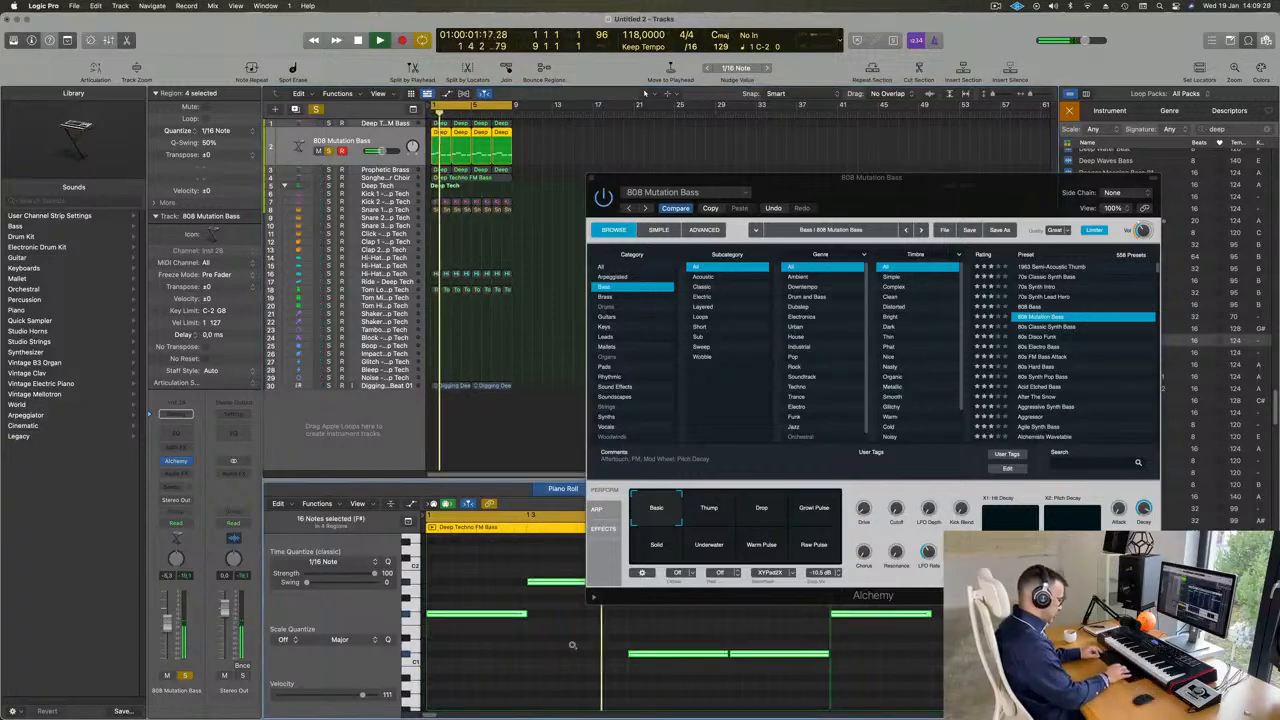
{"action": "key", "text": "Delete"}
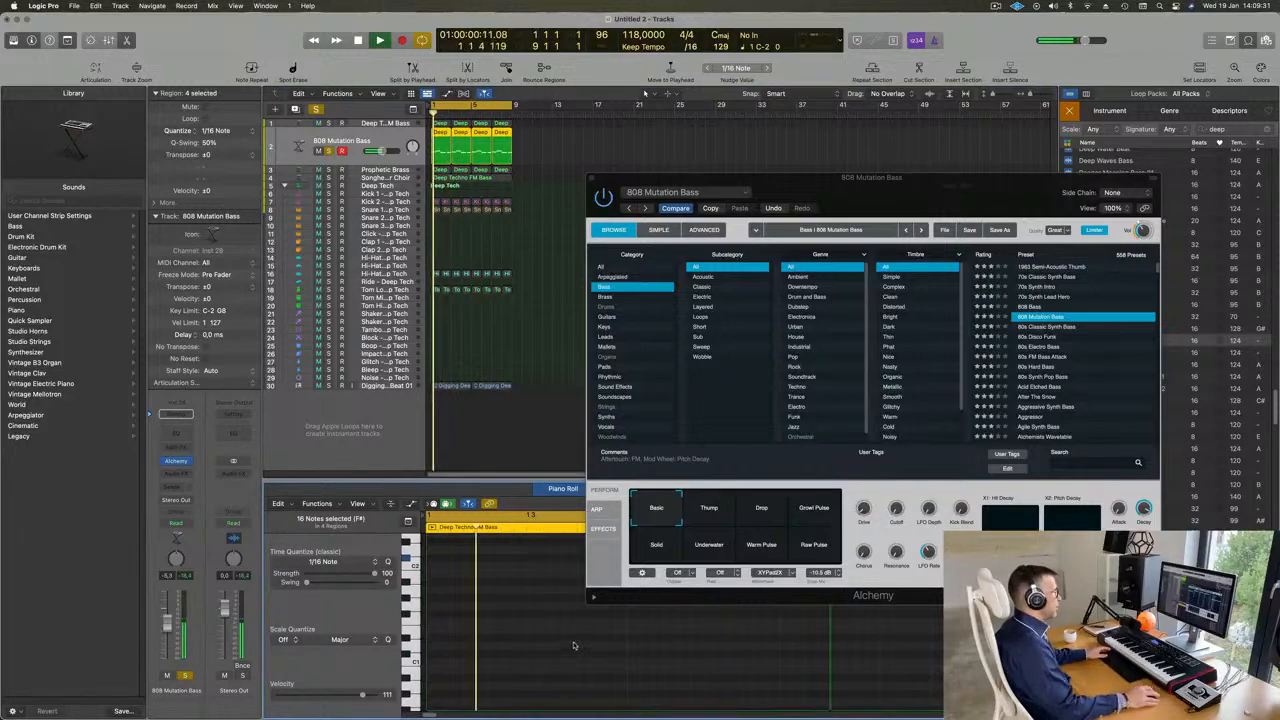
- Switch the Alchemy preset to 808 Bass and turn off the track's solo
{"action": "left_click_drag", "start_coordinate": [986, 188], "coordinate": [983, 109]}
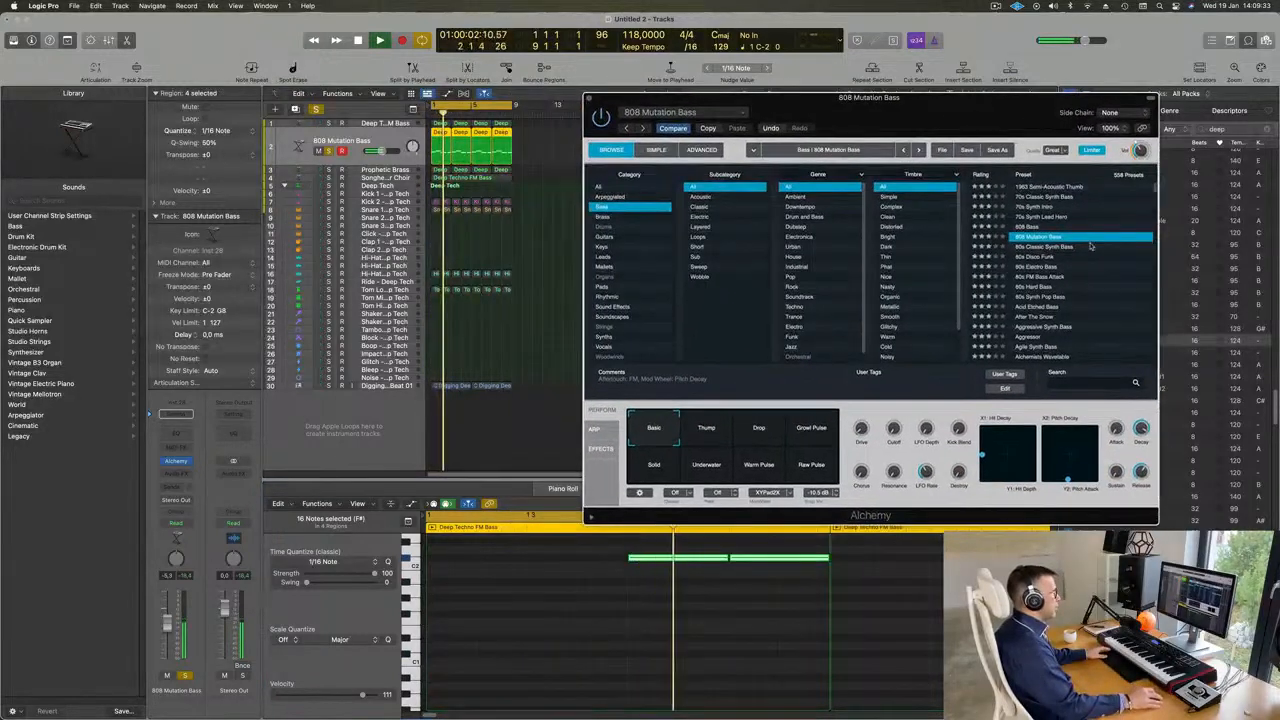
{"action": "left_click", "coordinate": [1031, 227]}
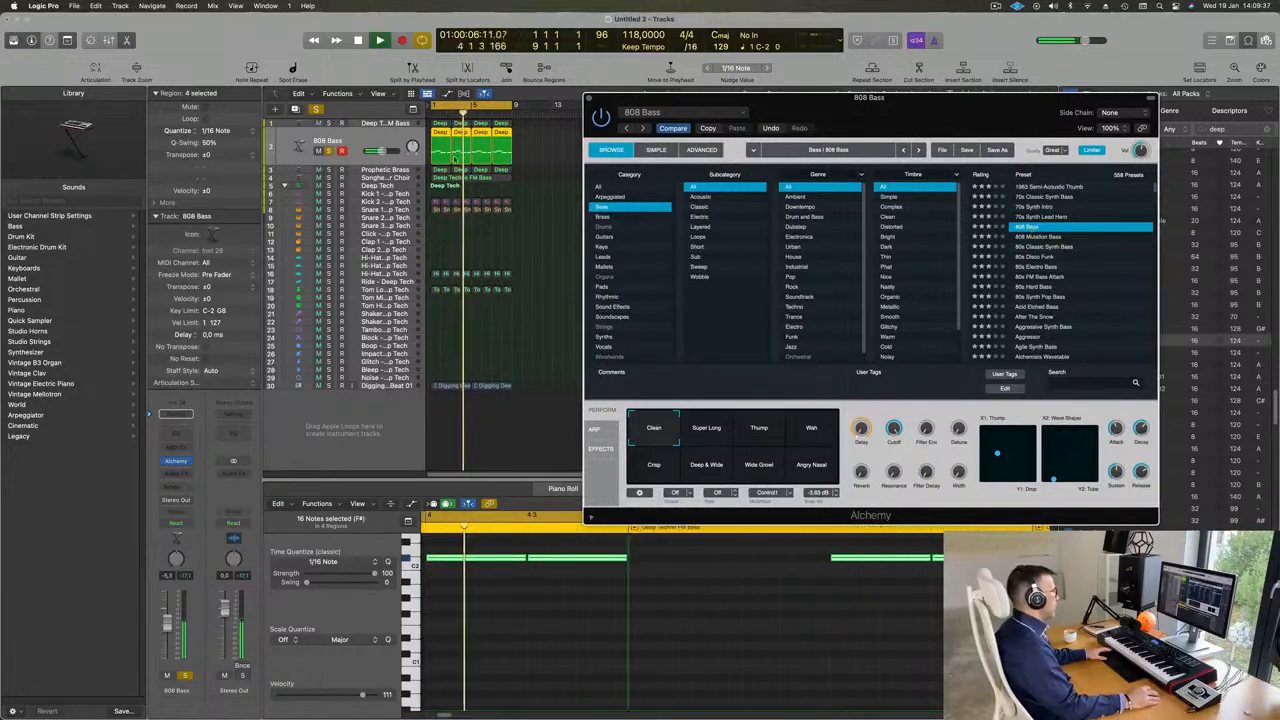
{"action": "left_click", "coordinate": [328, 150]}
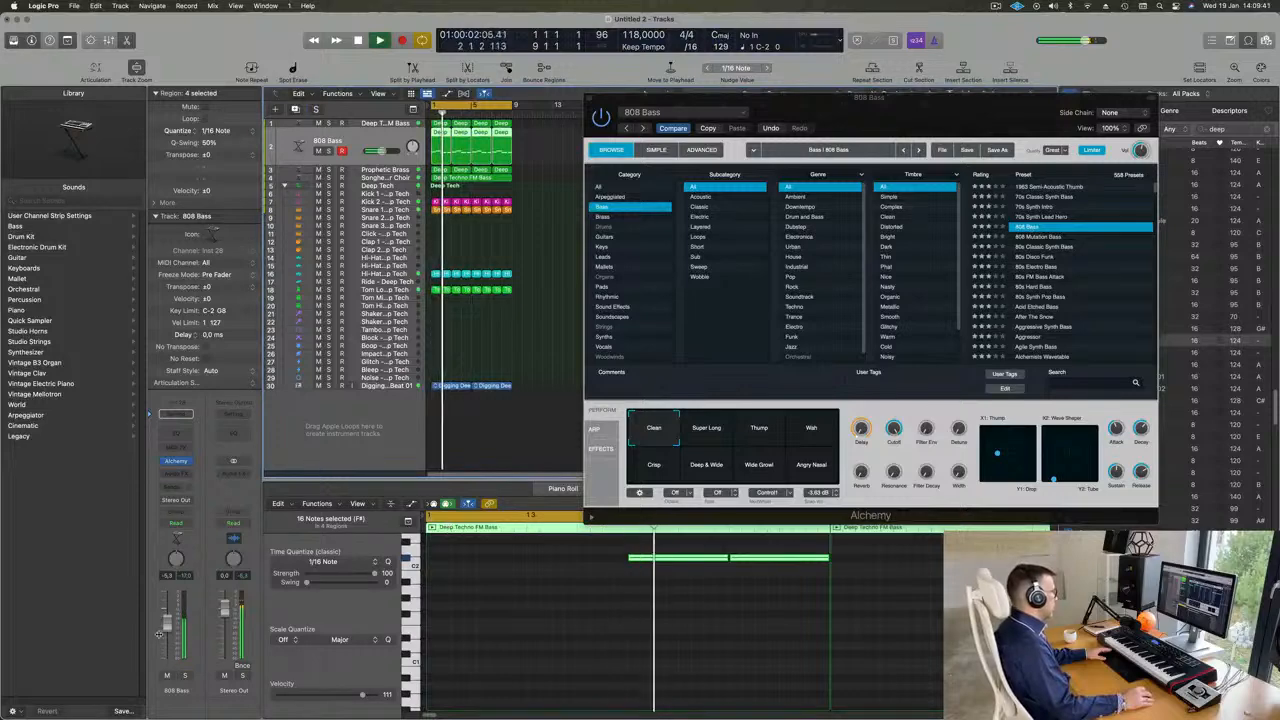
- Transpose the selected bass notes up another octave and reload the 808 Mutation Bass preset
{"action": "left_click", "coordinate": [515, 632]}
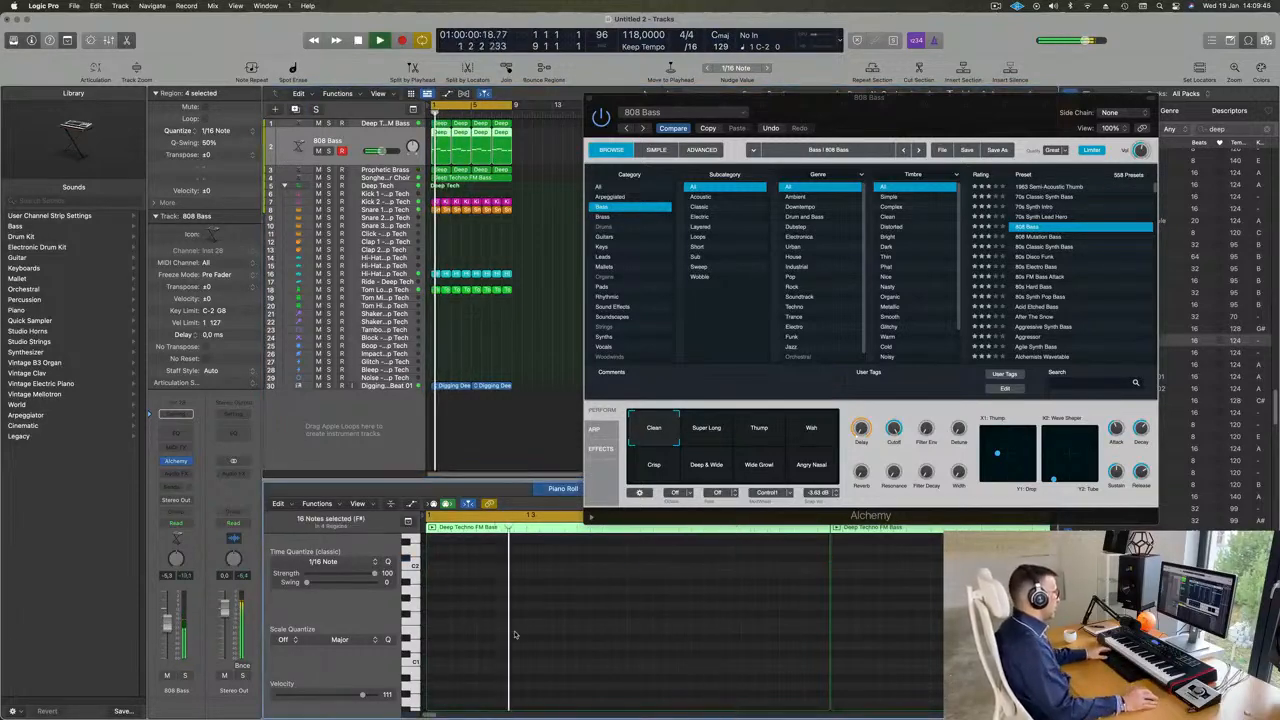
{"action": "left_click_drag", "start_coordinate": [934, 113], "coordinate": [864, 202]}
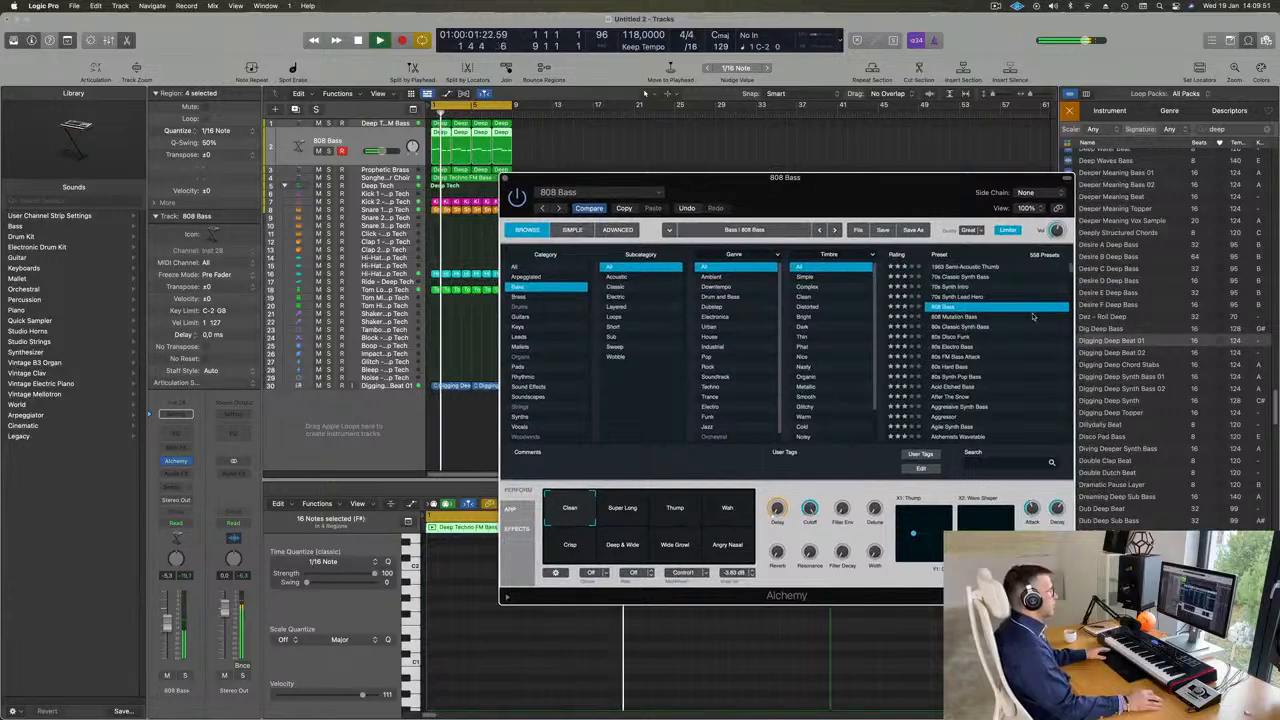
{"action": "left_click", "coordinate": [958, 317]}
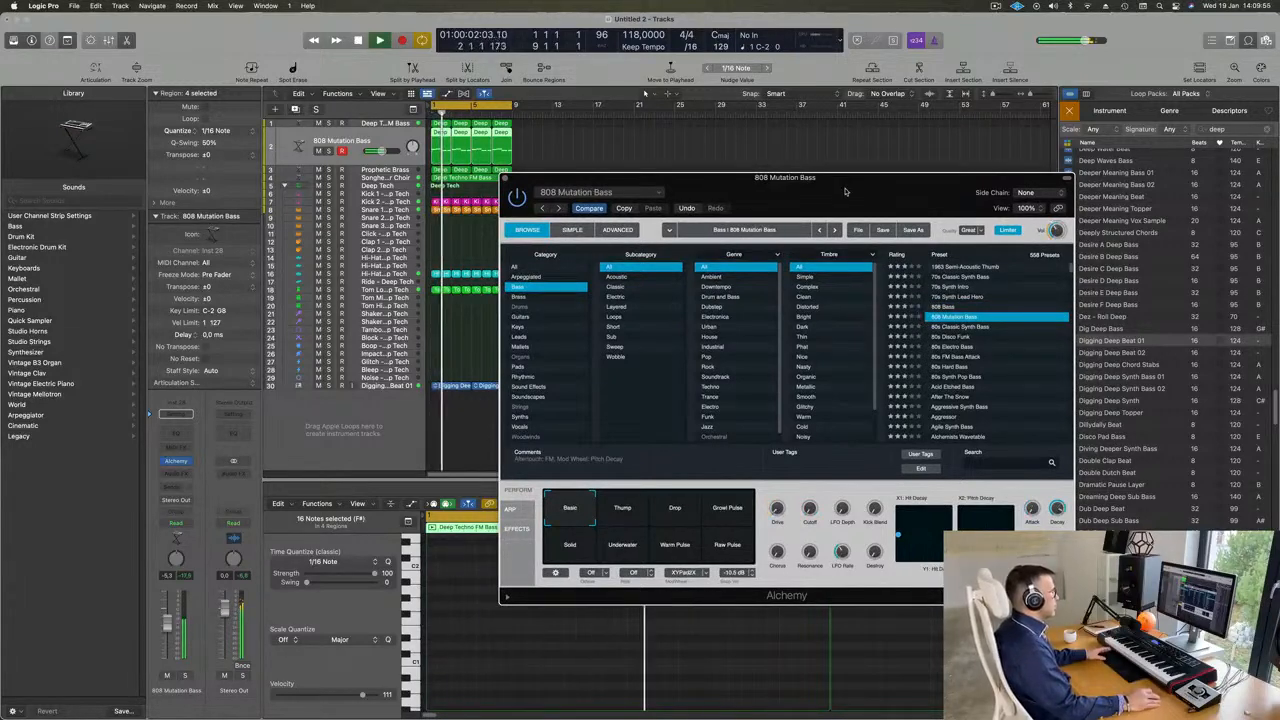
- Audition the 808 Mutation Bass snapshots Thump, Drop, Growl Pulse, Solid, Underwater, Warm Pulse and Raw Pulse
{"action": "left_click_drag", "start_coordinate": [845, 191], "coordinate": [921, 132]}
{"action": "left_click", "coordinate": [703, 452]}
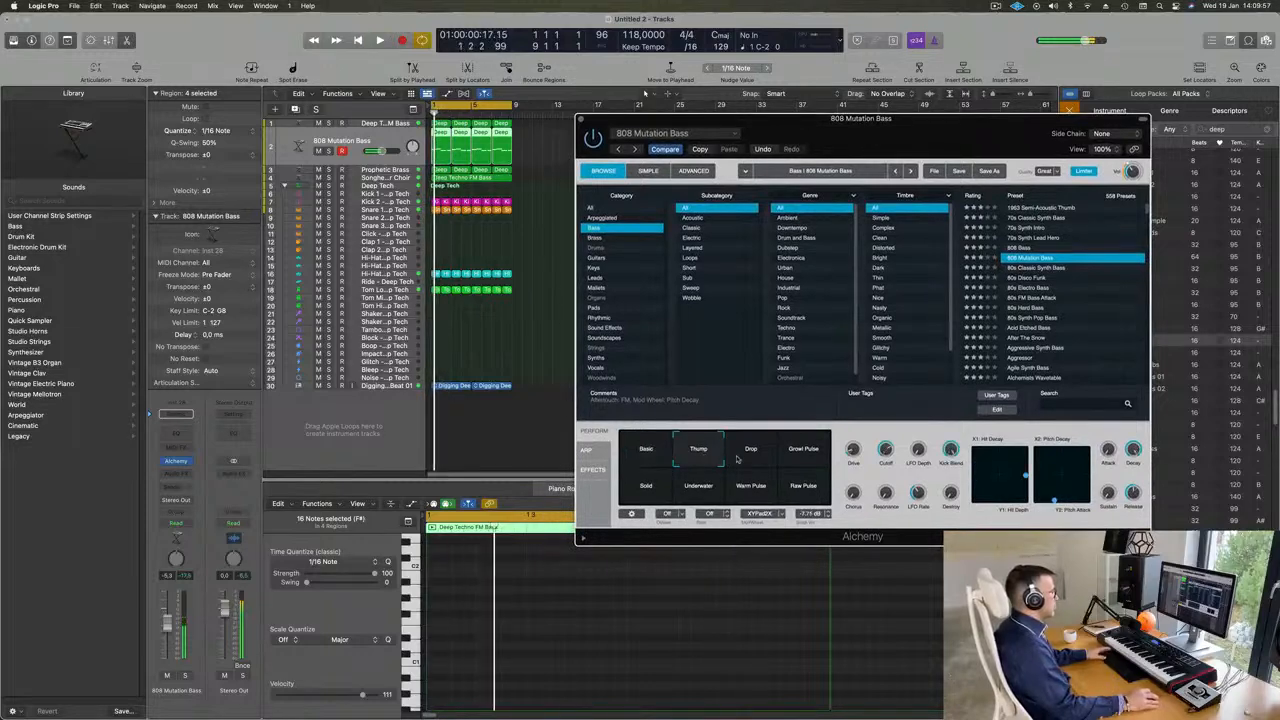
{"action": "left_click", "coordinate": [751, 452]}
{"action": "left_click", "coordinate": [805, 452]}
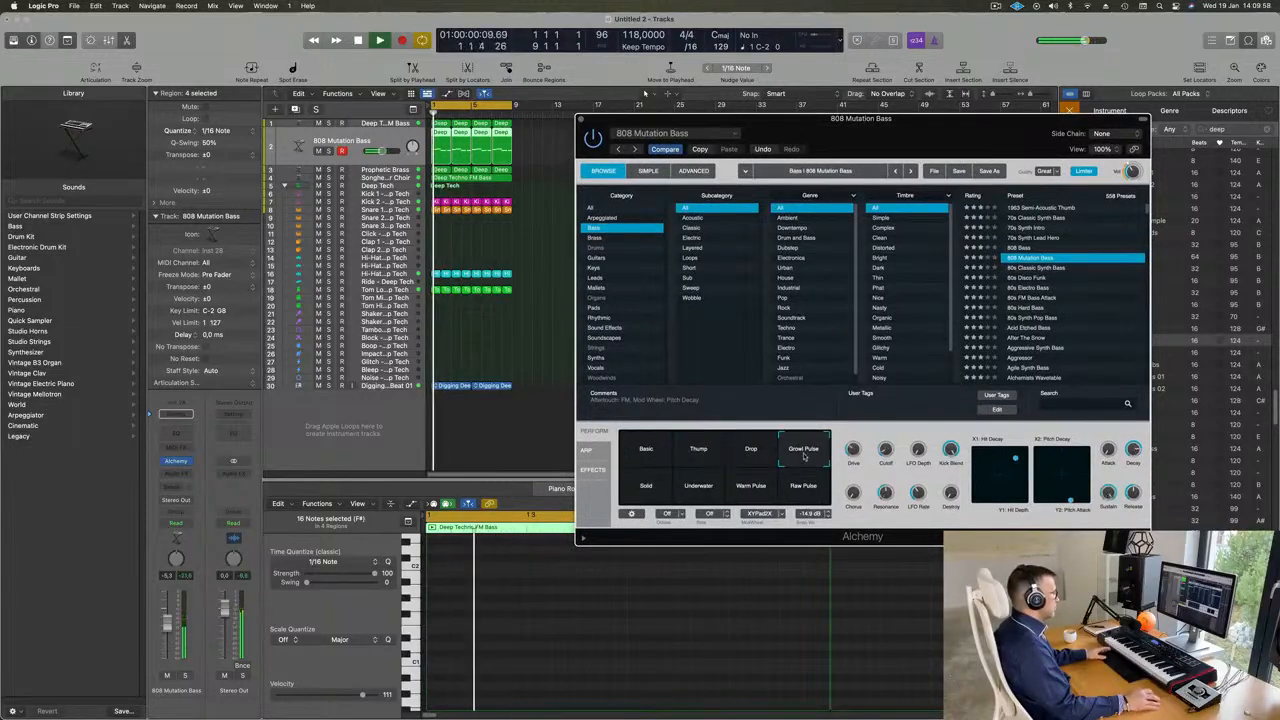
{"action": "left_click", "coordinate": [645, 490]}
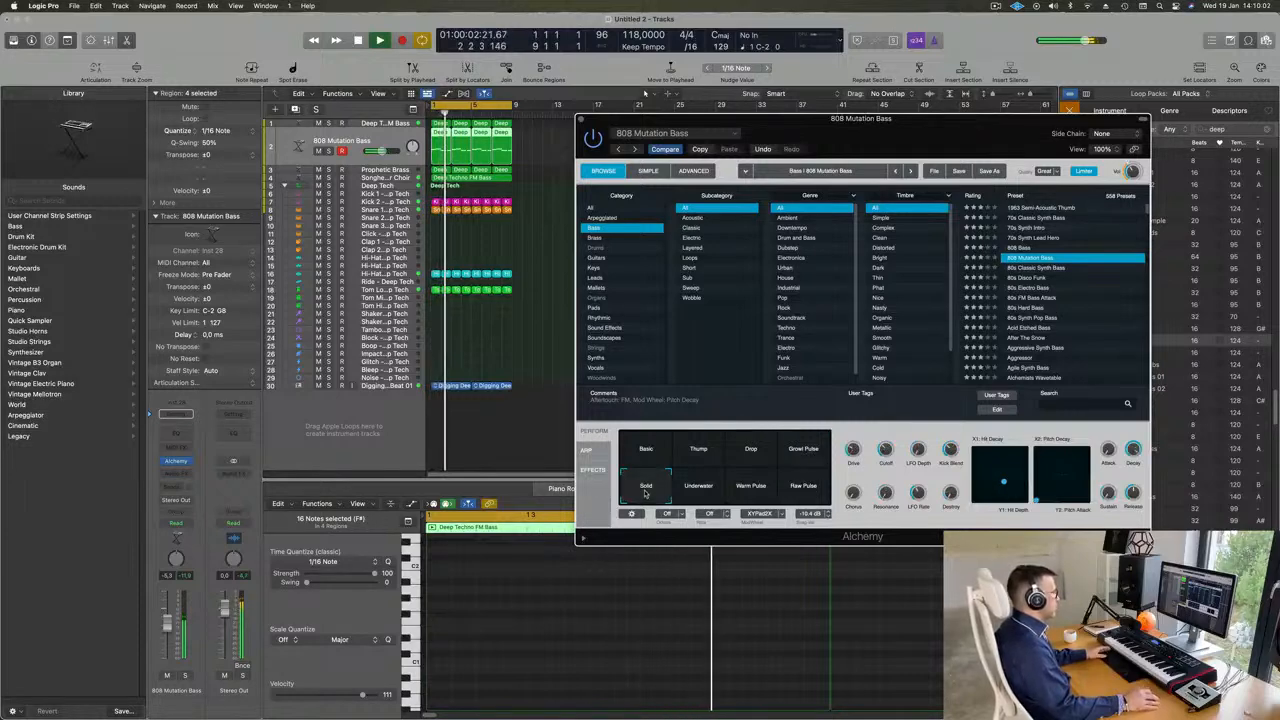
{"action": "left_click", "coordinate": [700, 488]}
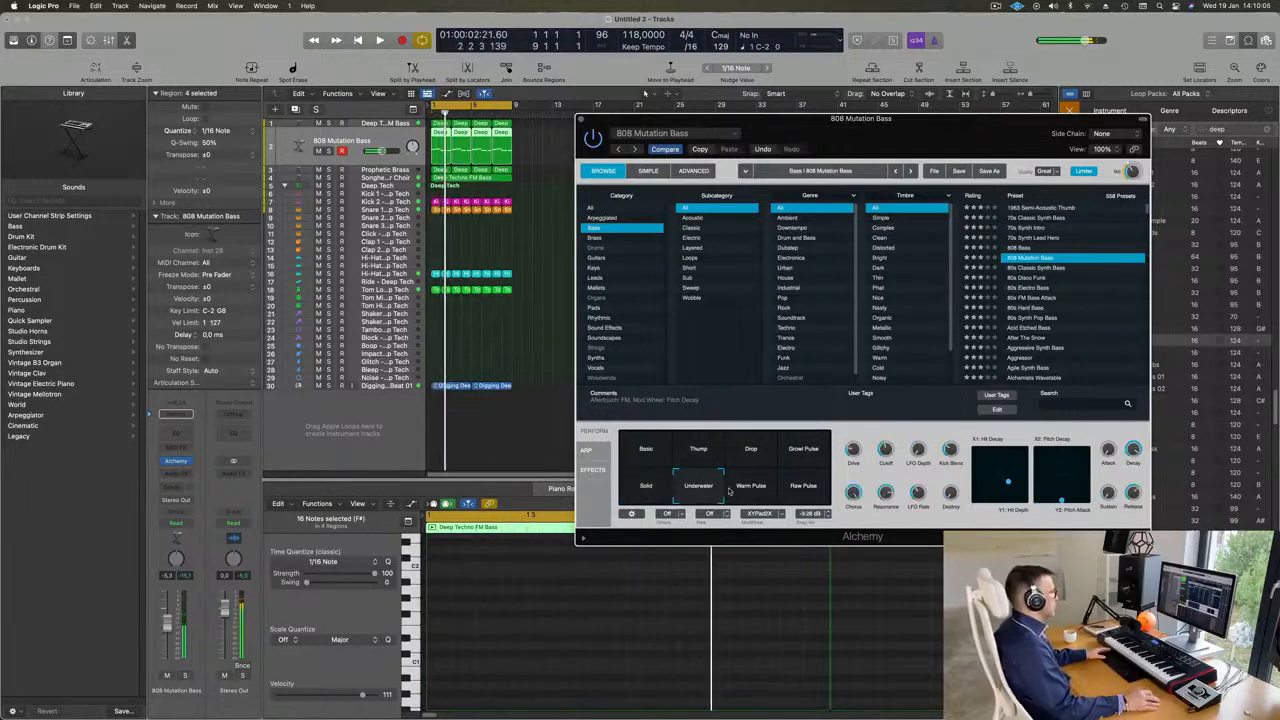
{"action": "left_click", "coordinate": [749, 490]}
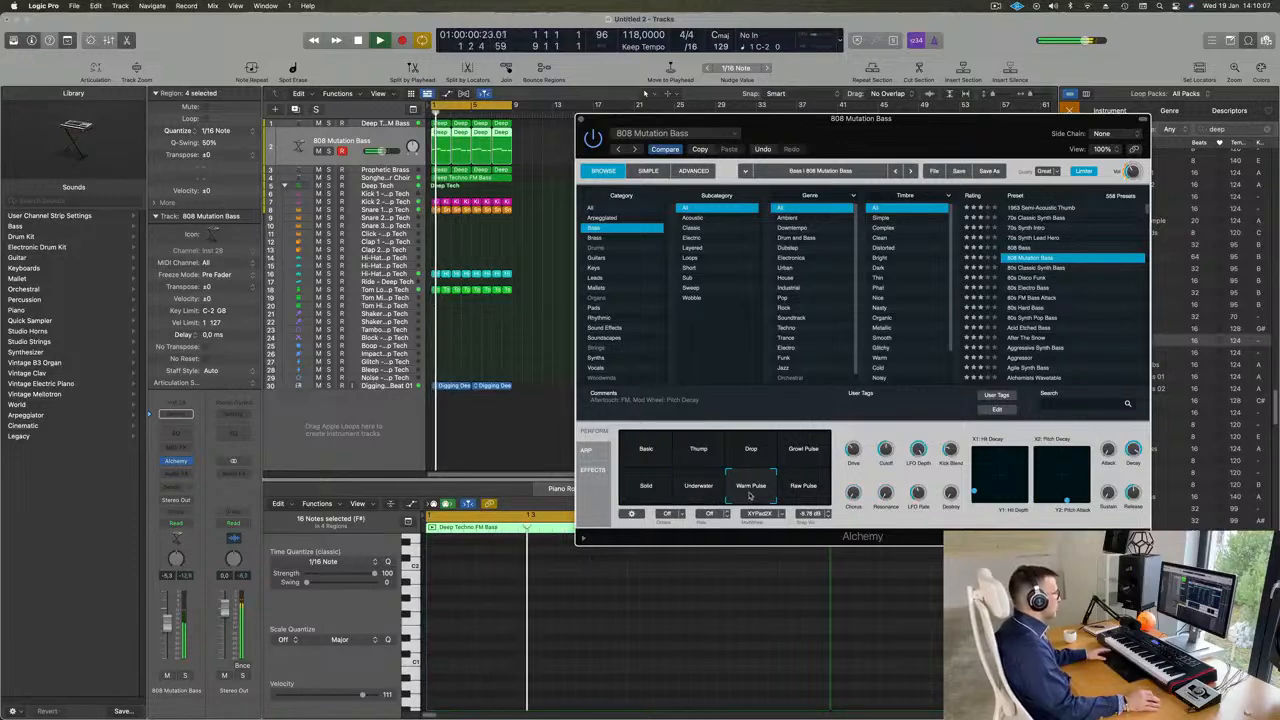
{"action": "left_click", "coordinate": [805, 489]}
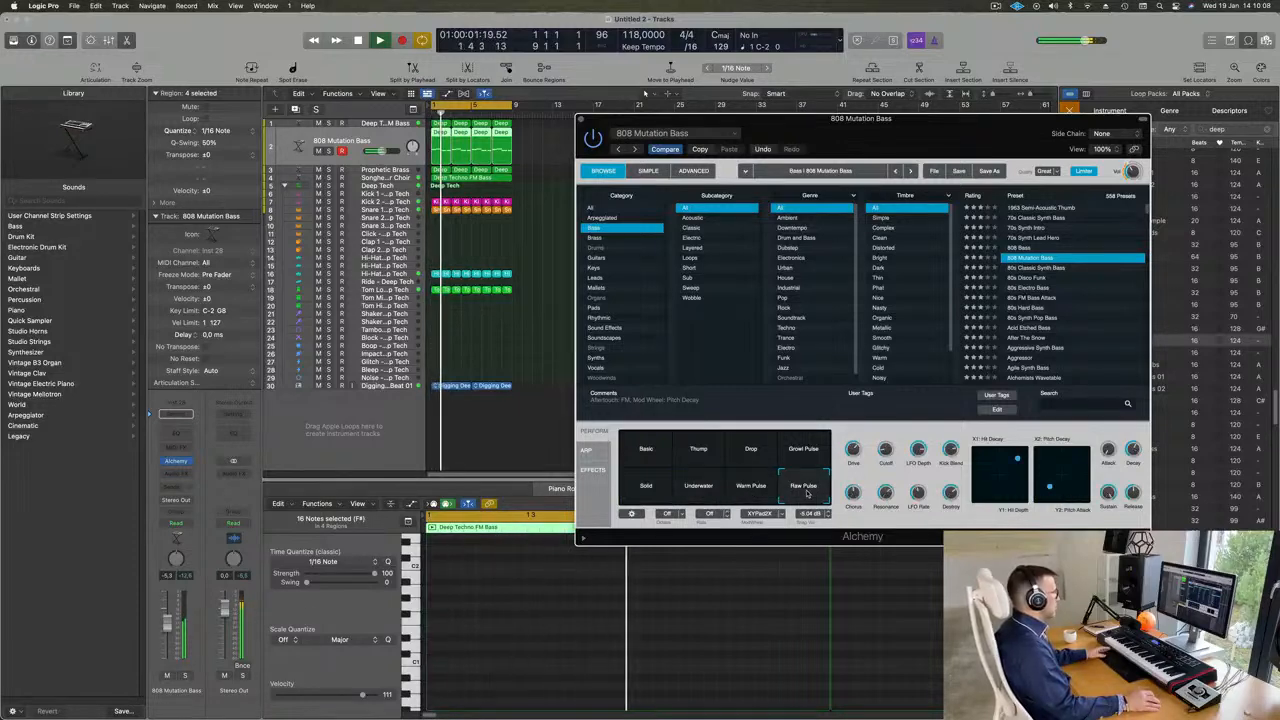
- Load the 808 Bass preset and audition its snapshots Super Long, Thump, Wah, Crisp, Deep & Wide, Wide Growl and Angry Nasal
{"action": "left_click", "coordinate": [1020, 247]}
{"action": "left_click", "coordinate": [700, 455]}
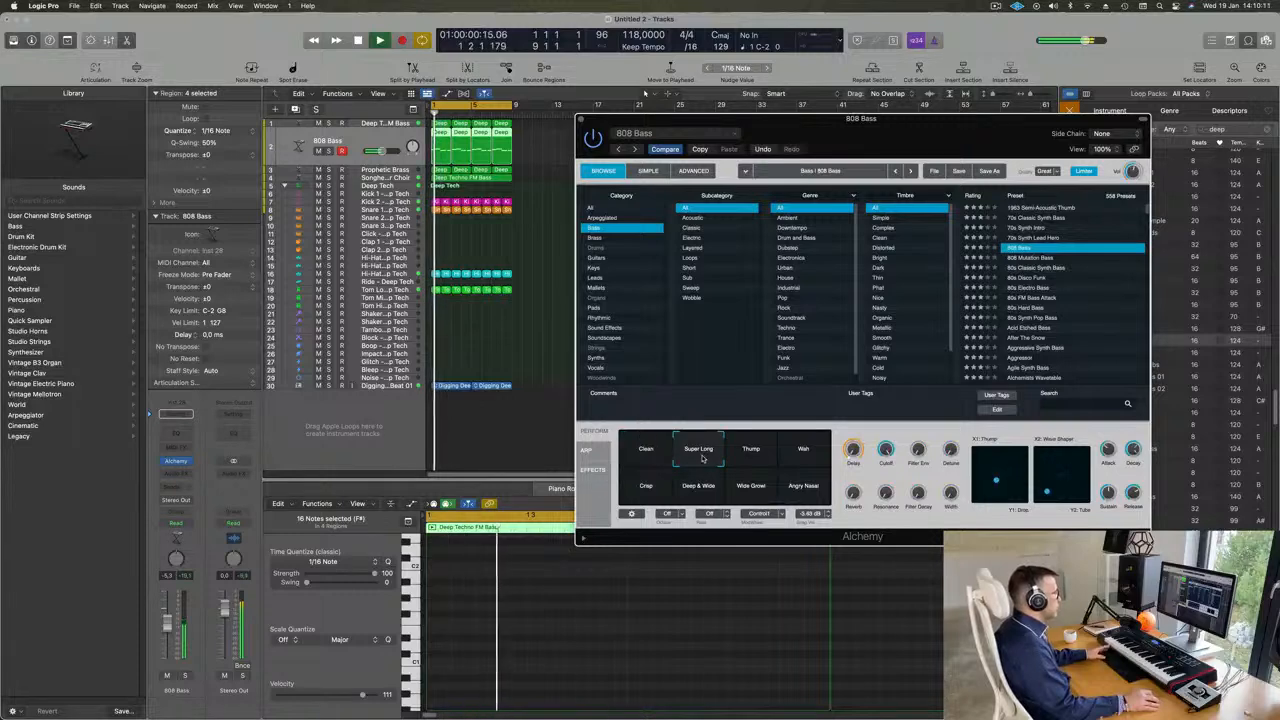
{"action": "left_click", "coordinate": [756, 458]}
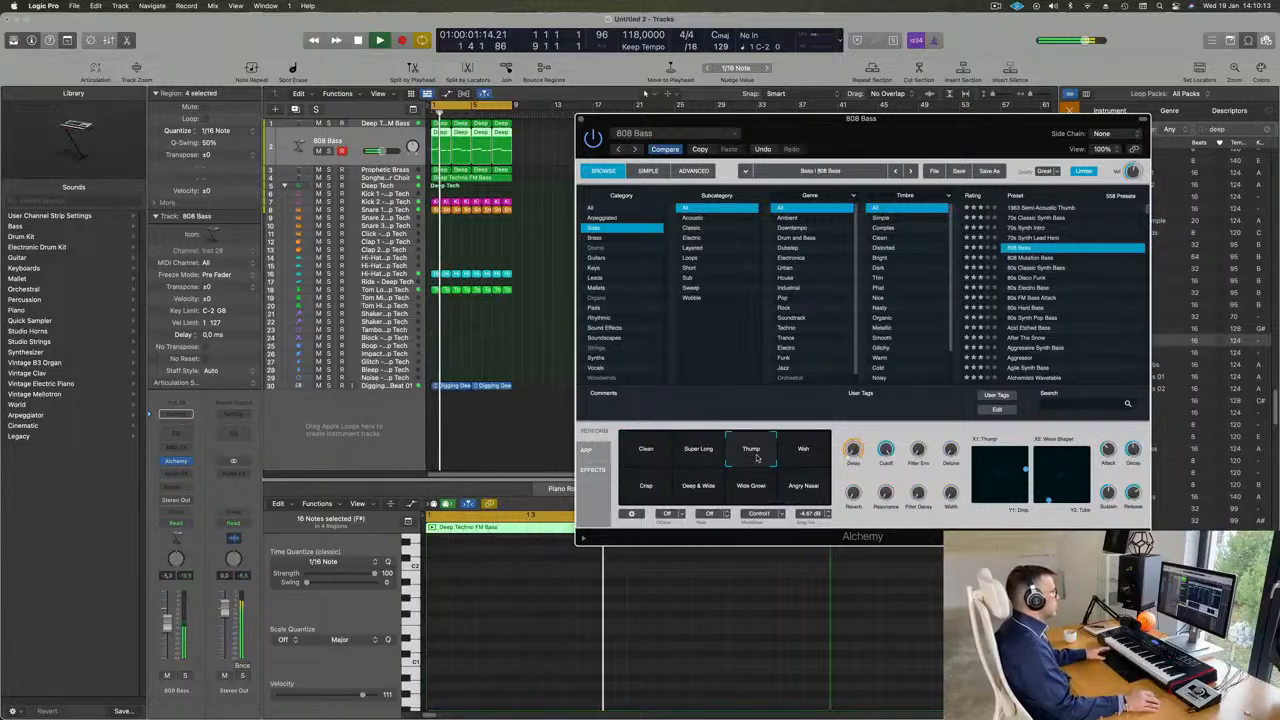
{"action": "left_click", "coordinate": [805, 456]}
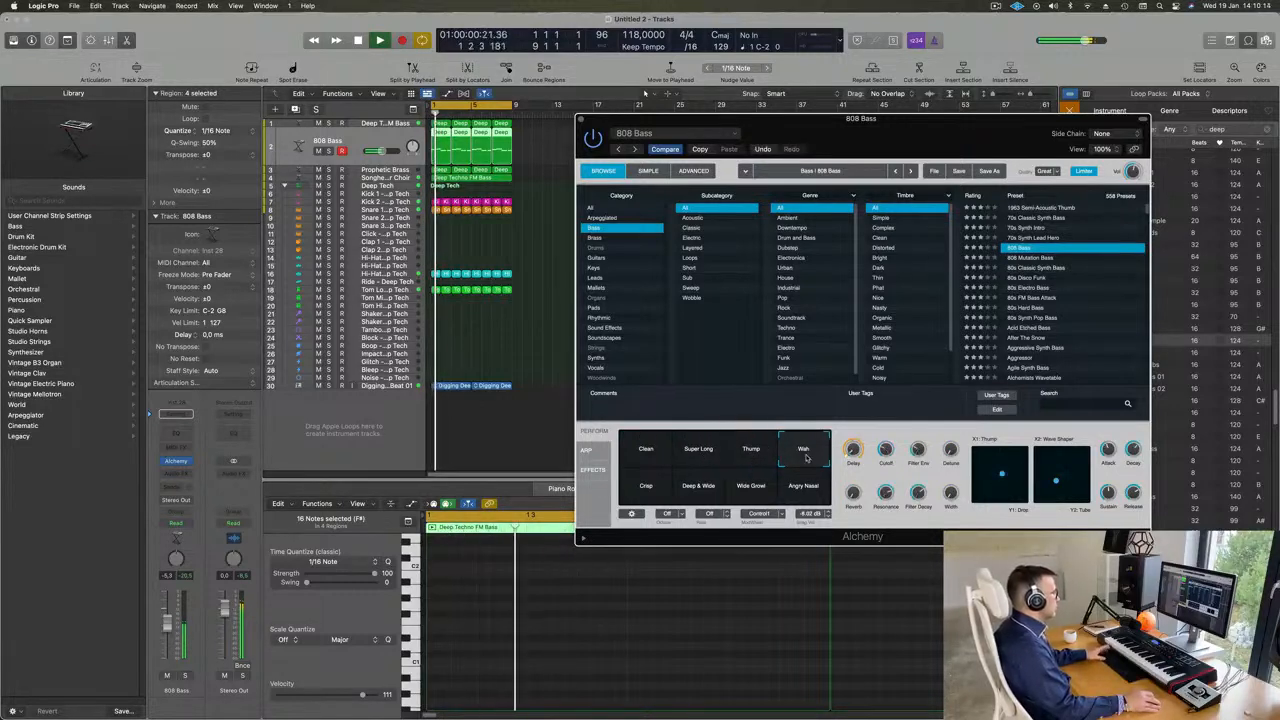
{"action": "left_click", "coordinate": [649, 492]}
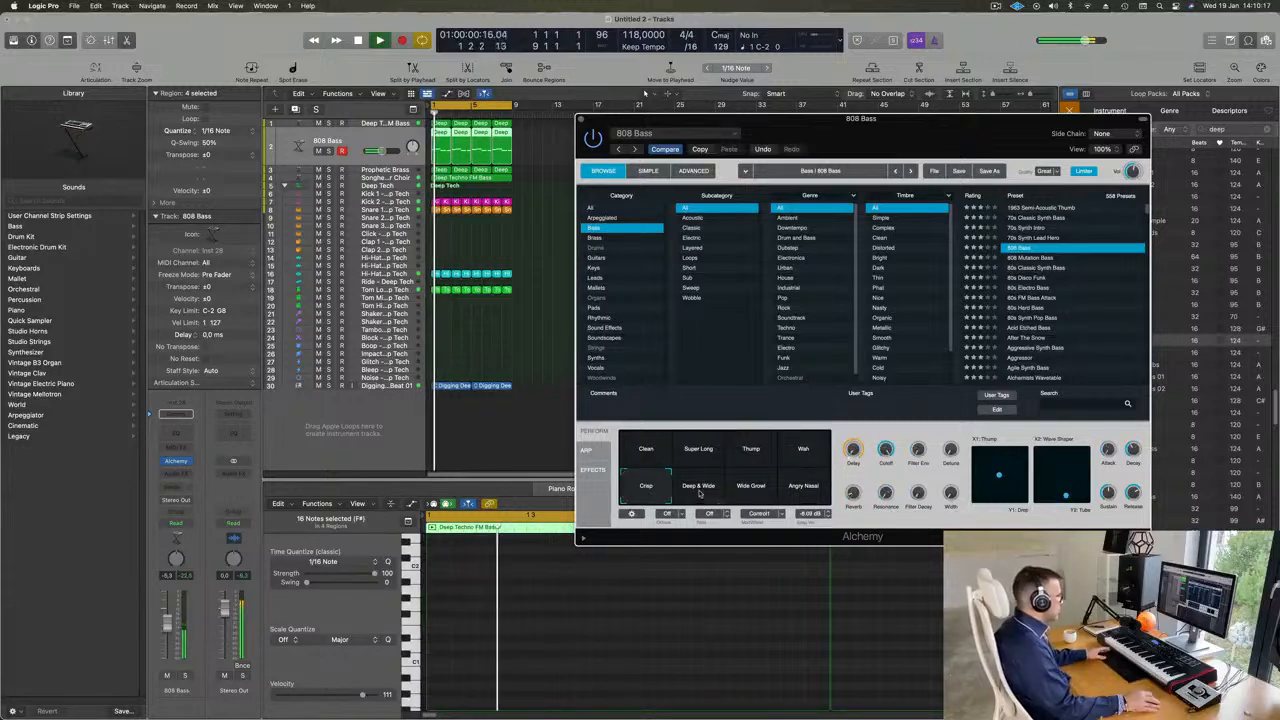
{"action": "left_click", "coordinate": [700, 489]}
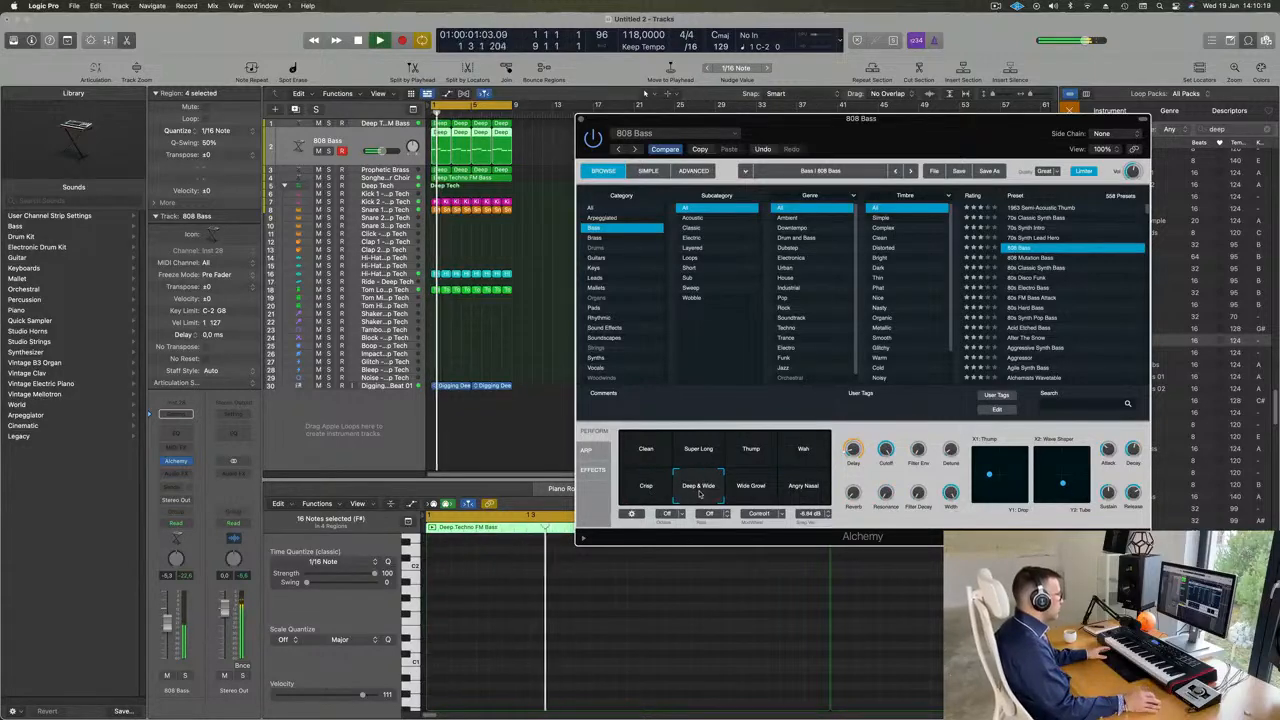
{"action": "left_click", "coordinate": [756, 490]}
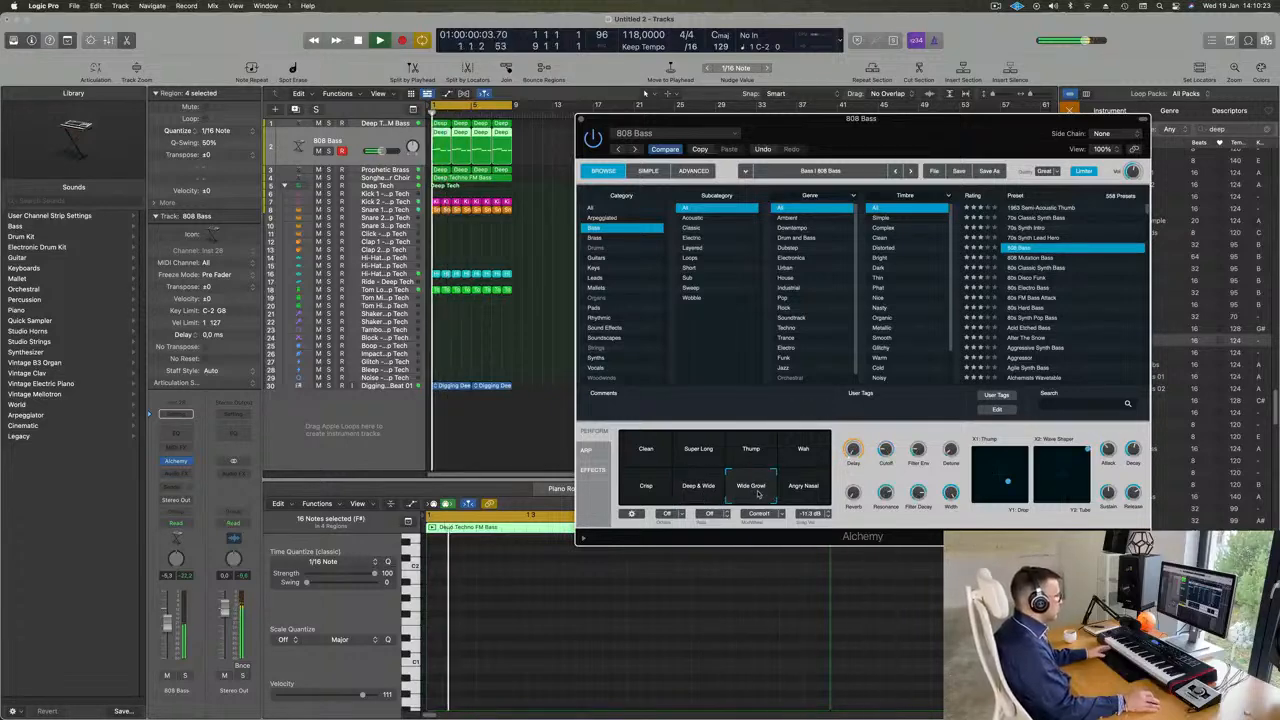
{"action": "left_click", "coordinate": [808, 489]}
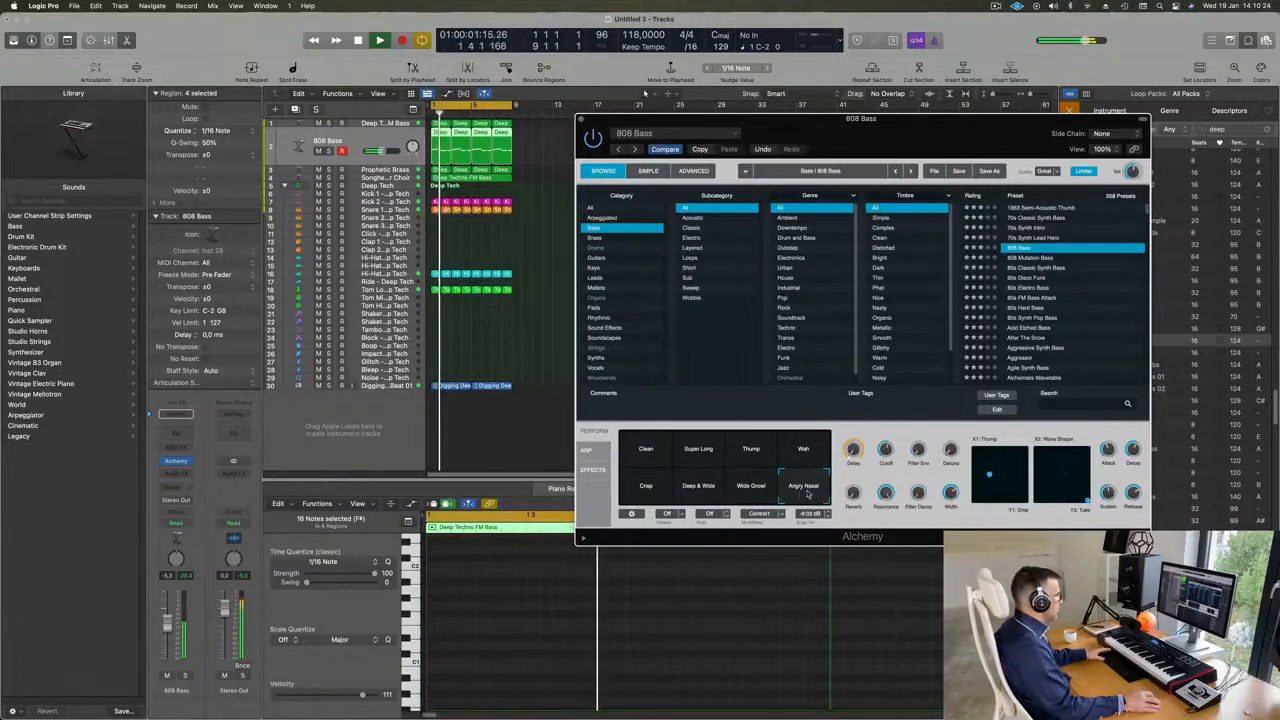
- Compare the Deep & Wide, Clean, Super Long, Thump and Wah snapshots, settle on Deep & Wide and close Alchemy
{"action": "left_click", "coordinate": [688, 491]}
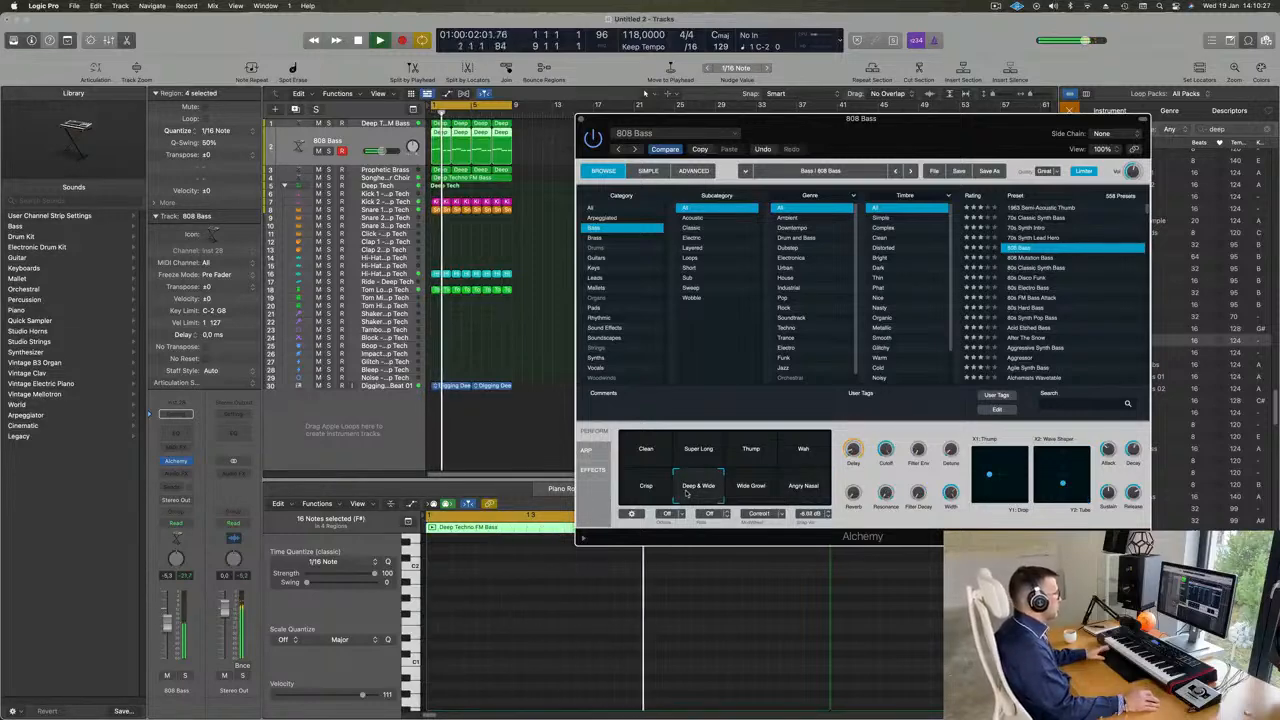
{"action": "left_click", "coordinate": [636, 452]}
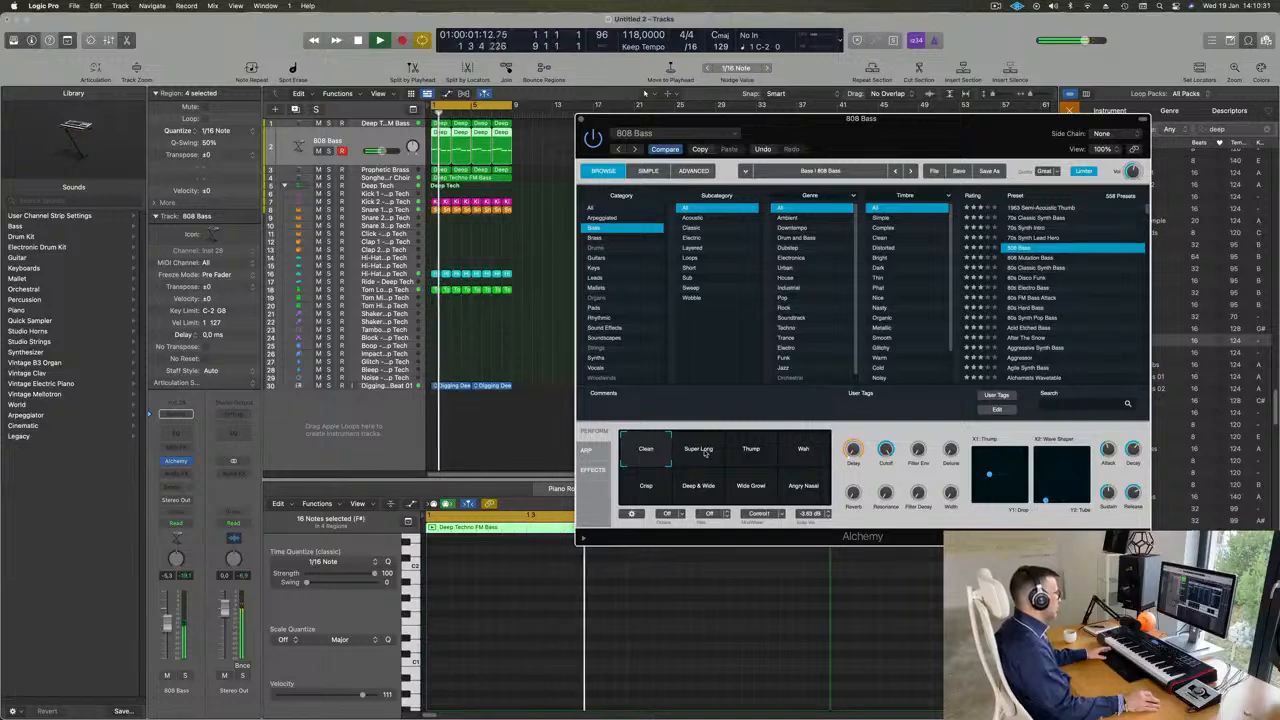
{"action": "left_click", "coordinate": [700, 452]}
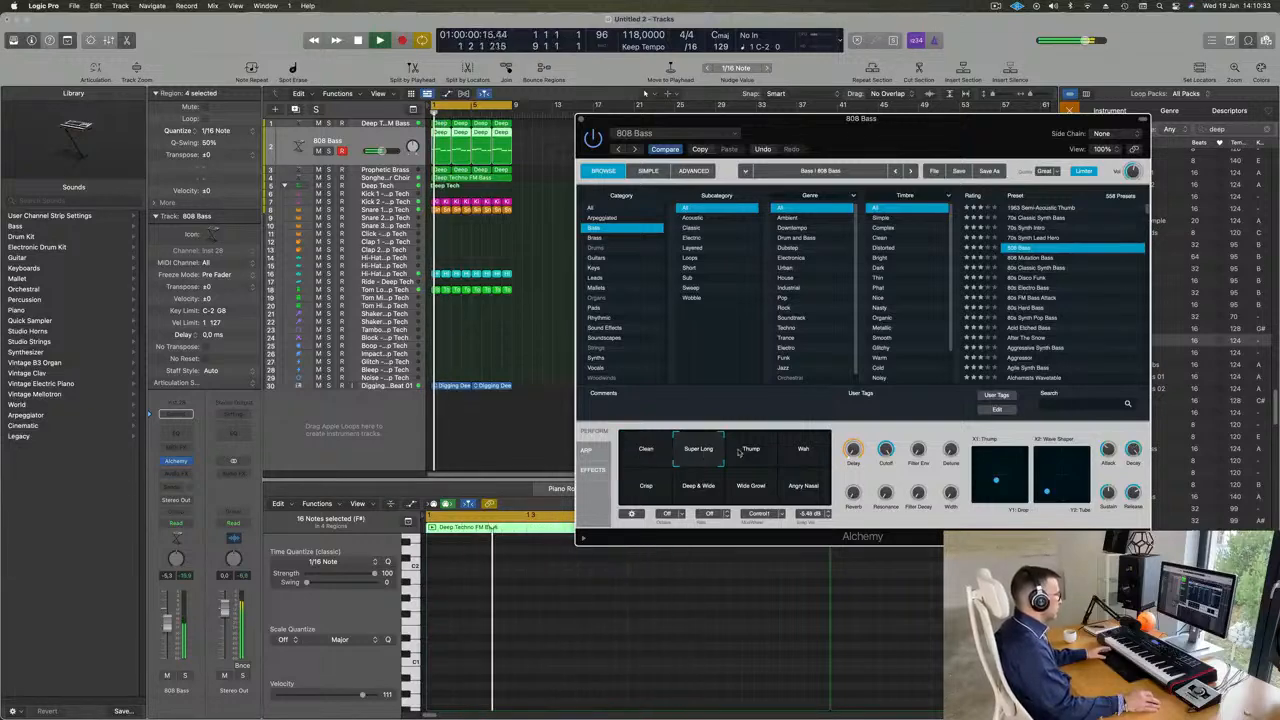
{"action": "left_click", "coordinate": [746, 452]}
{"action": "left_click", "coordinate": [803, 452]}
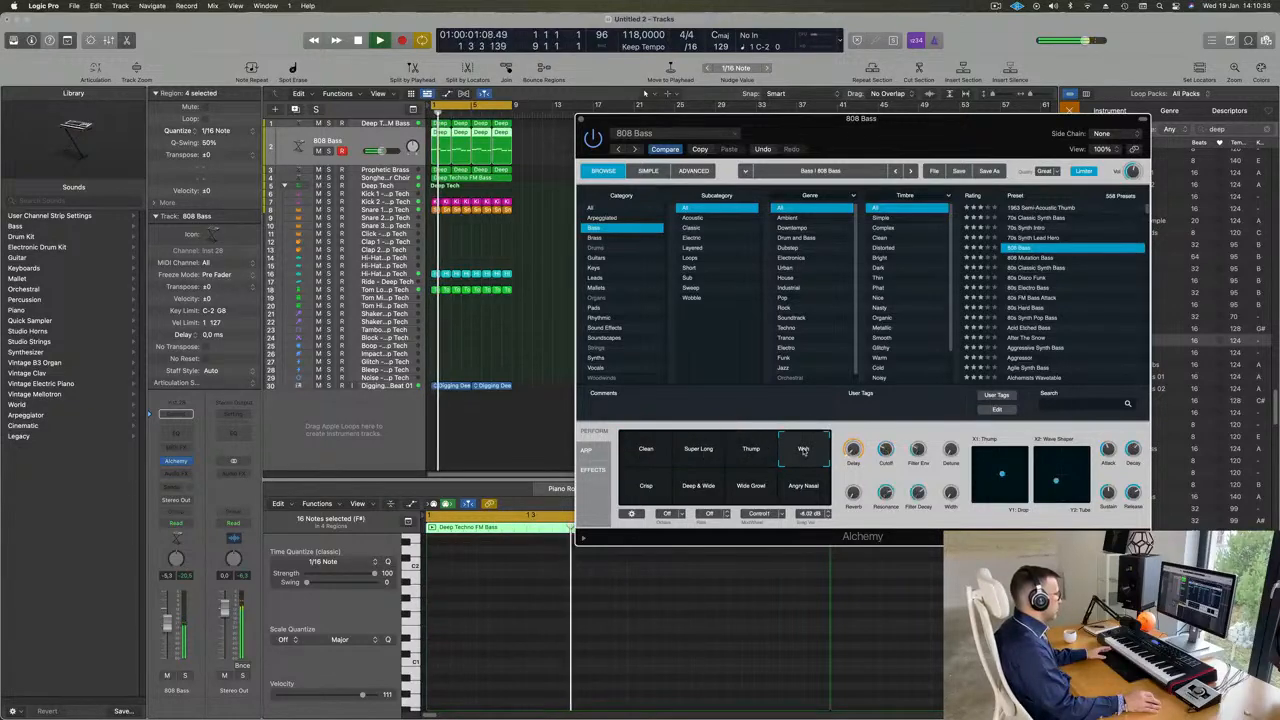
{"action": "left_click", "coordinate": [725, 481]}
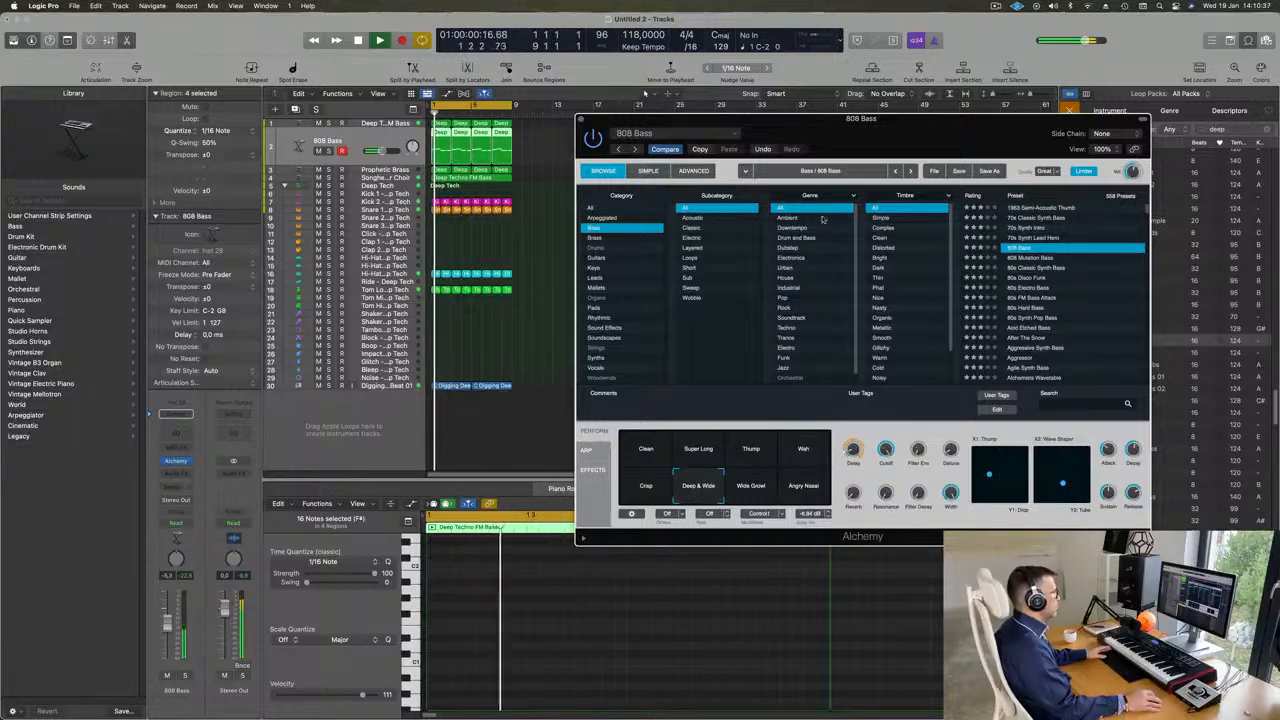
{"action": "left_click_drag", "start_coordinate": [914, 124], "coordinate": [853, 121]}
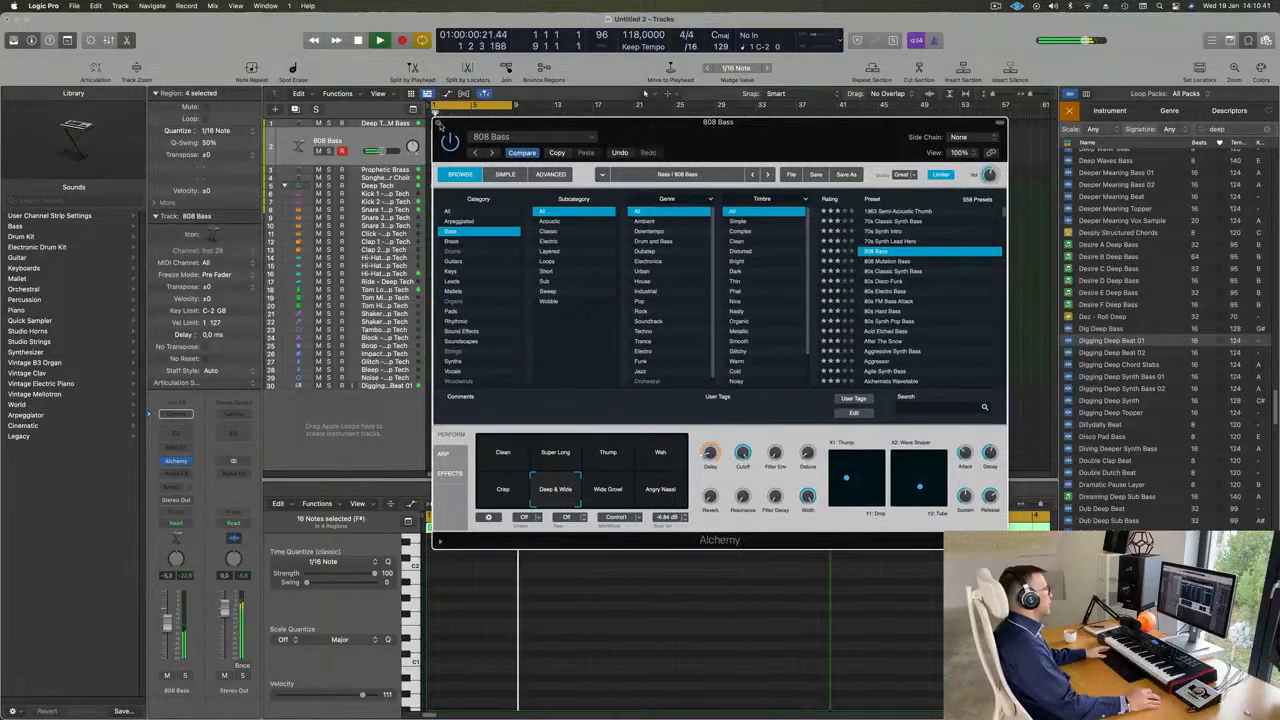
{"action": "left_click", "coordinate": [437, 122]}
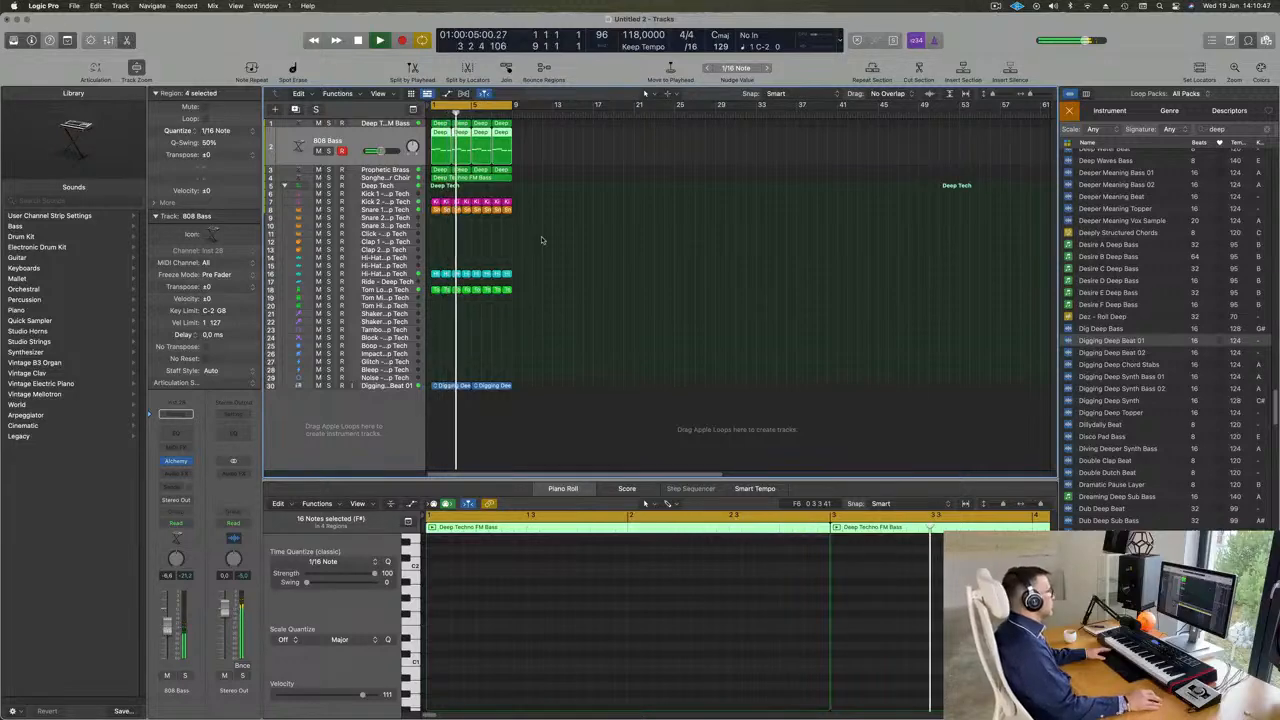
- Add a Channel EQ to the Songhellir-Granular Choir track and set its low cut to 270 Hz
{"action": "scroll", "coordinate": [668, 268], "scroll_direction": "up", "scroll_amount": 5}
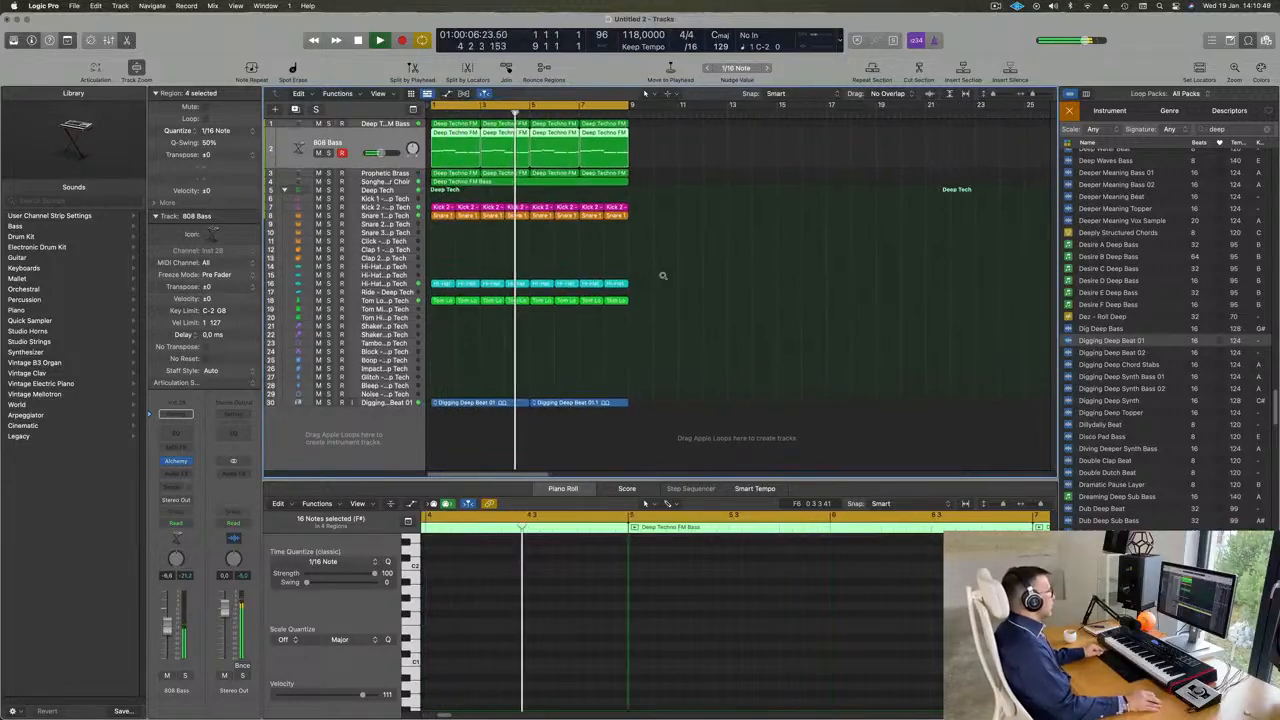
{"action": "scroll", "coordinate": [662, 269], "scroll_direction": "up", "scroll_amount": 1}
{"action": "left_click", "coordinate": [385, 186]}
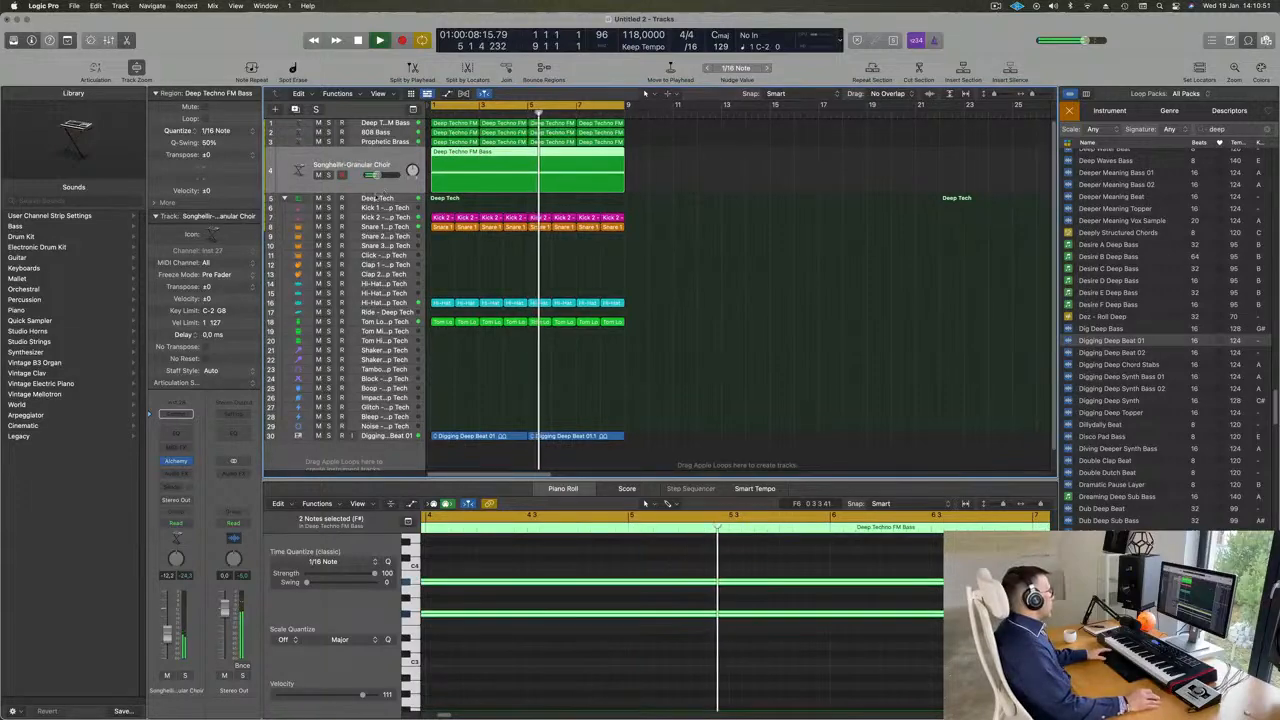
{"action": "key", "text": "Return"}
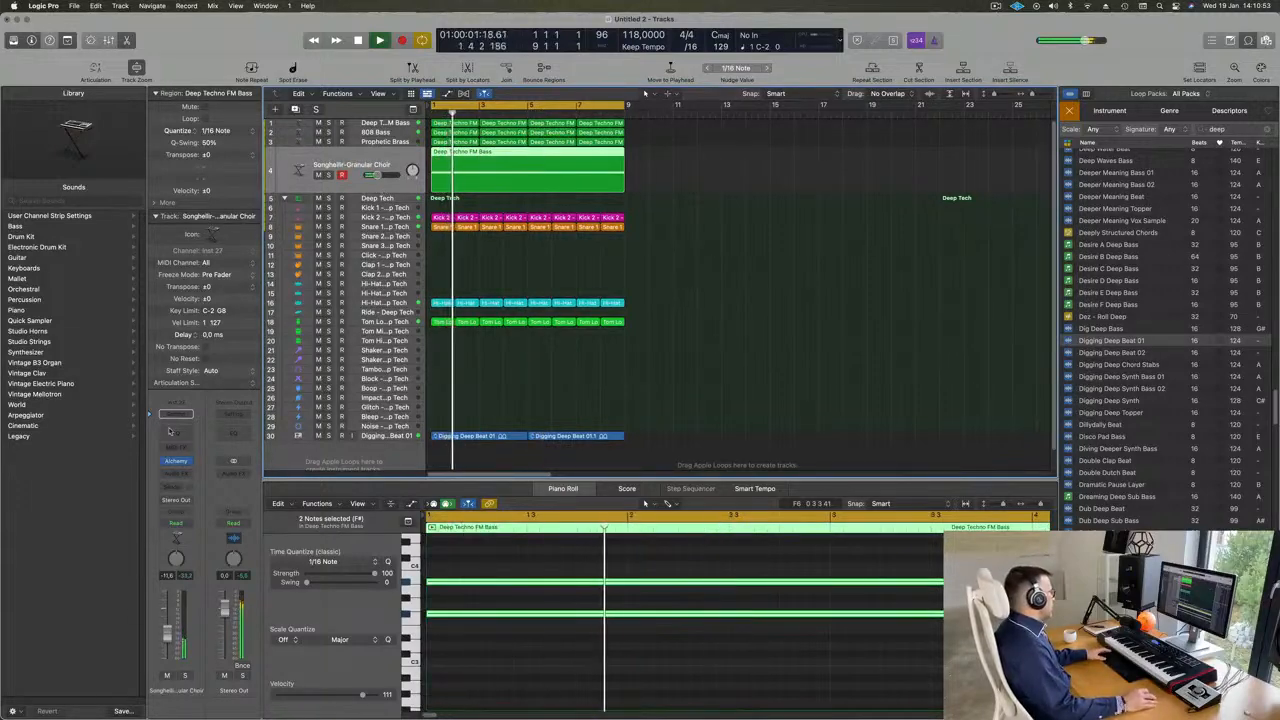
{"action": "left_click", "coordinate": [175, 436]}
{"action": "left_click", "coordinate": [457, 198]}
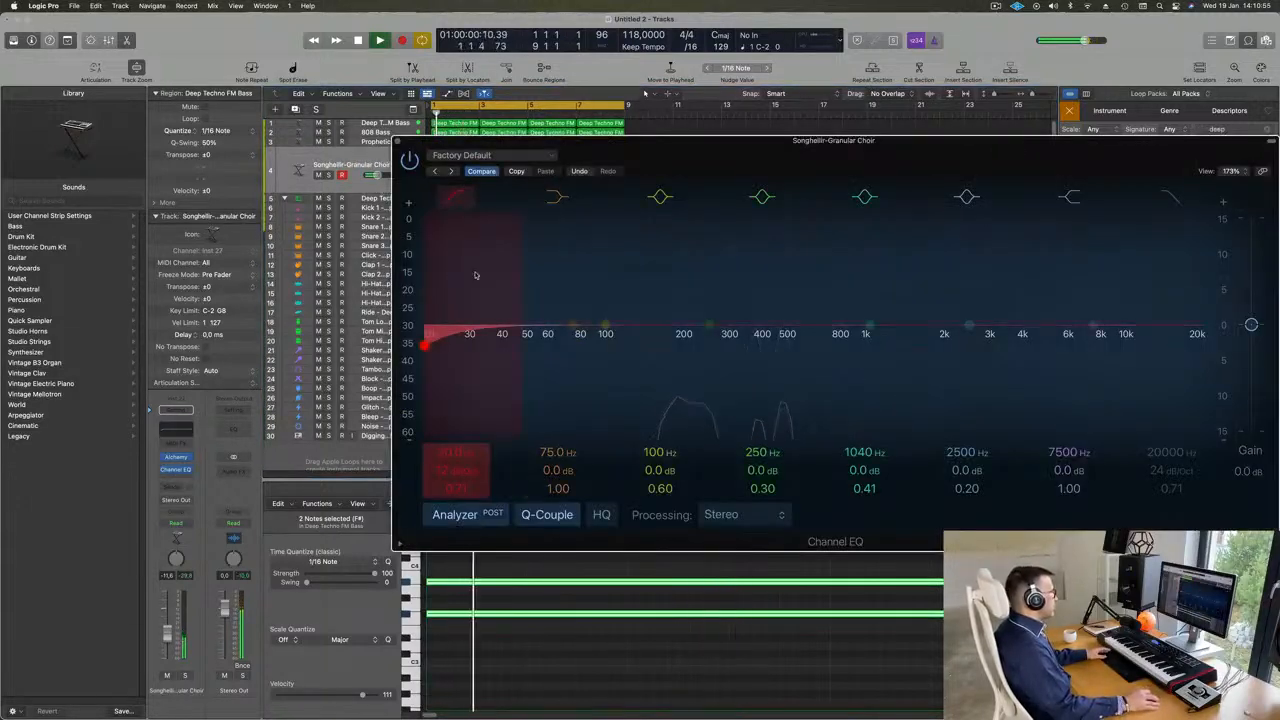
{"action": "left_click_drag", "start_coordinate": [477, 277], "coordinate": [720, 250]}
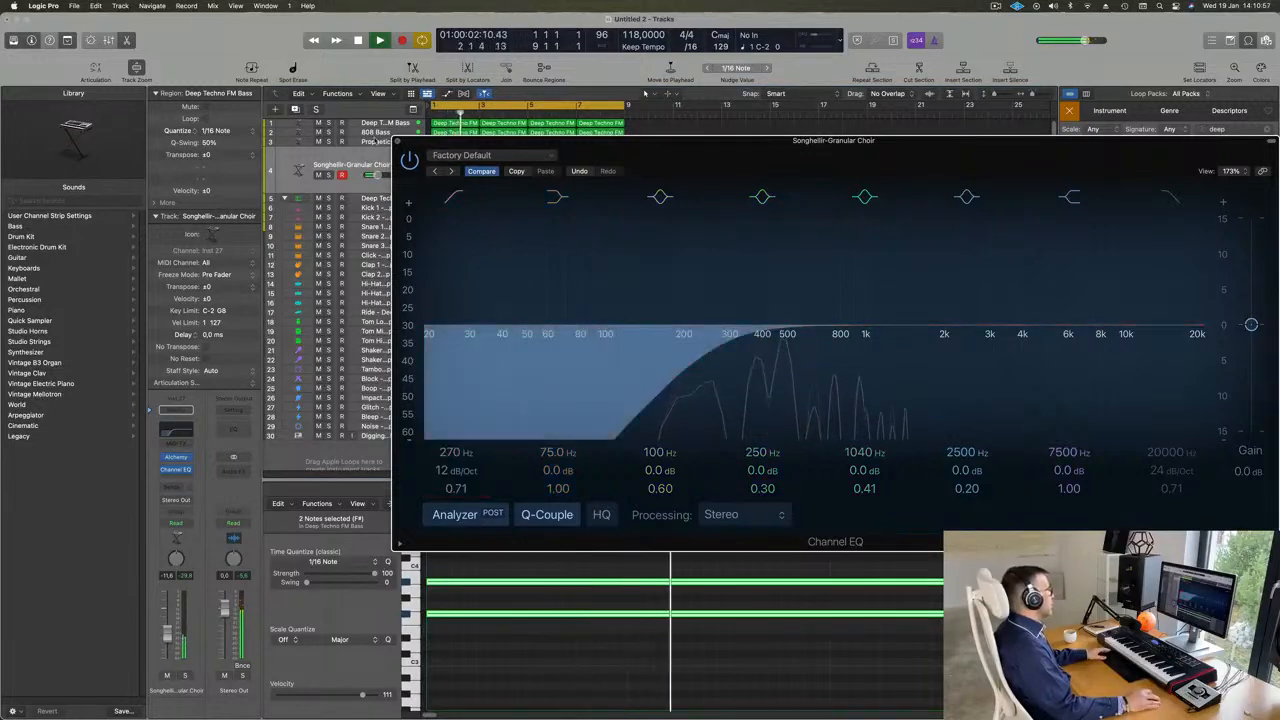
{"action": "left_click", "coordinate": [397, 141]}
- Add a Channel EQ to the Deep Techno FM Bass track with a low cut at 154 Hz and Q 0.79
{"action": "left_click", "coordinate": [403, 124]}
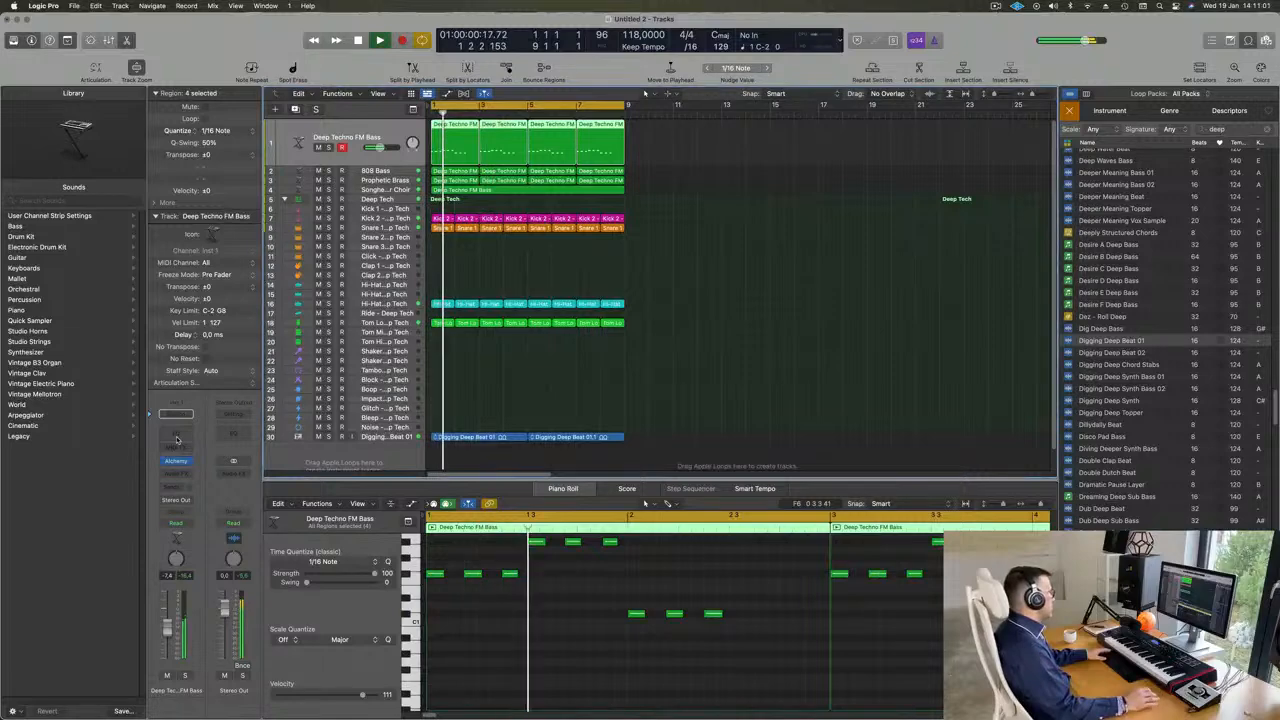
{"action": "left_click", "coordinate": [176, 413]}
{"action": "left_click", "coordinate": [467, 193]}
{"action": "left_click_drag", "start_coordinate": [430, 332], "coordinate": [652, 340]}
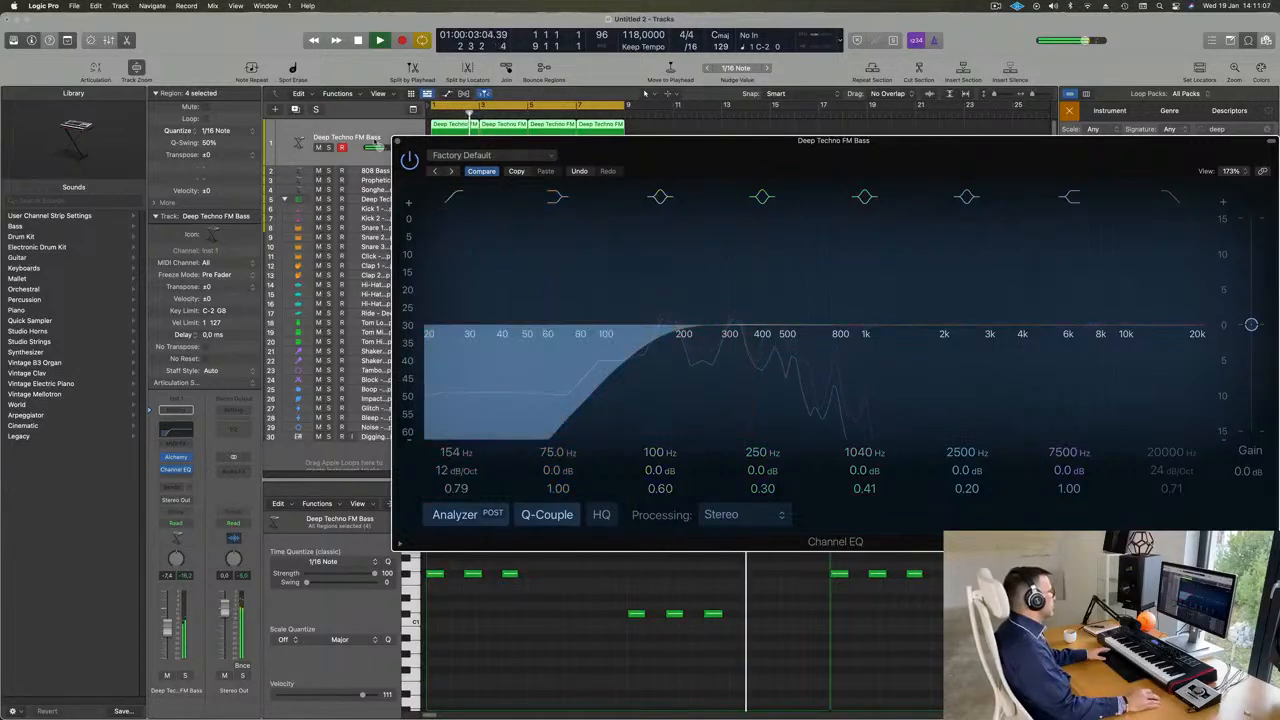
{"action": "left_click", "coordinate": [396, 142]}
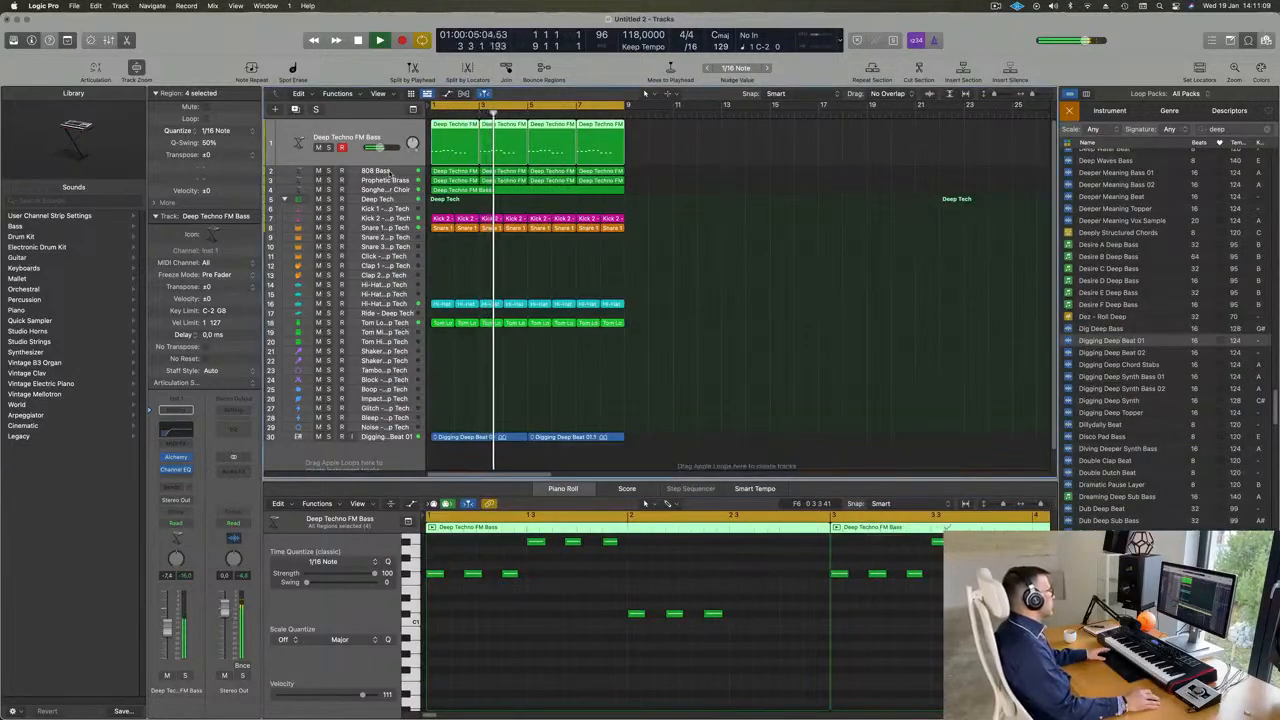
- Listen to the 808 Bass track in solo and in the full mix, and inspect its notes
{"action": "left_click", "coordinate": [374, 171]}
{"action": "left_click", "coordinate": [328, 157]}
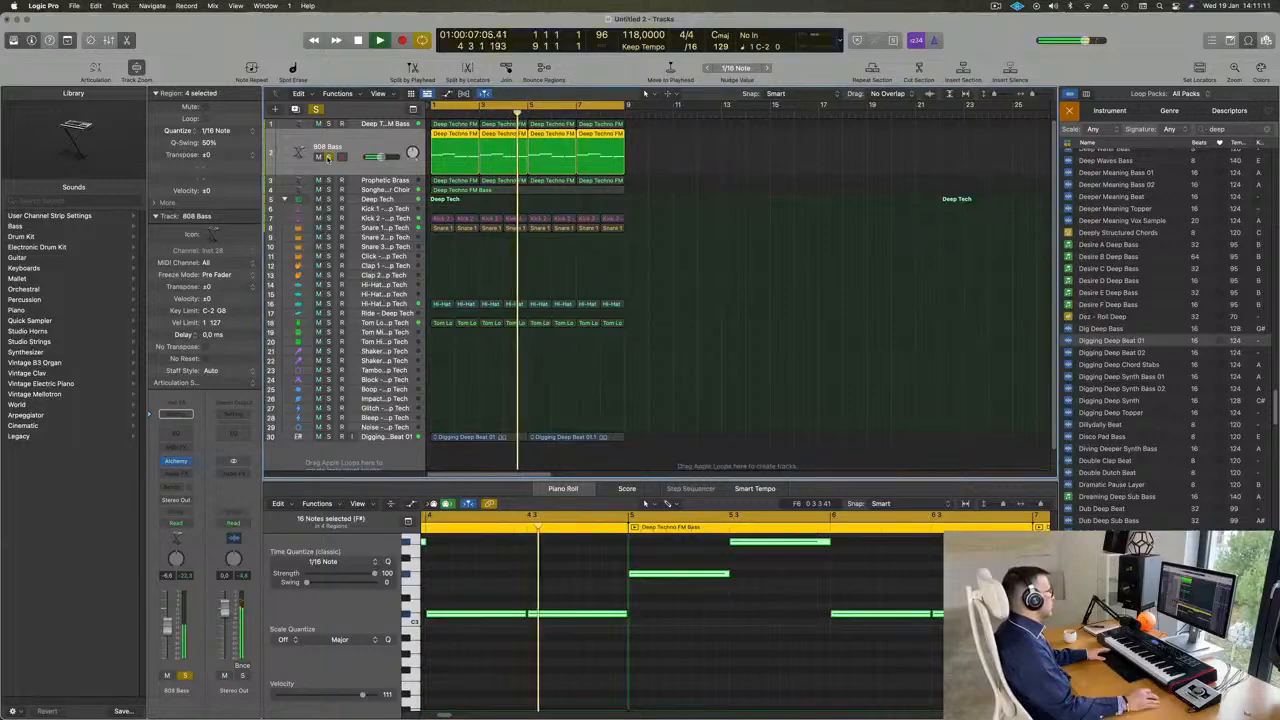
{"action": "left_click", "coordinate": [328, 157]}
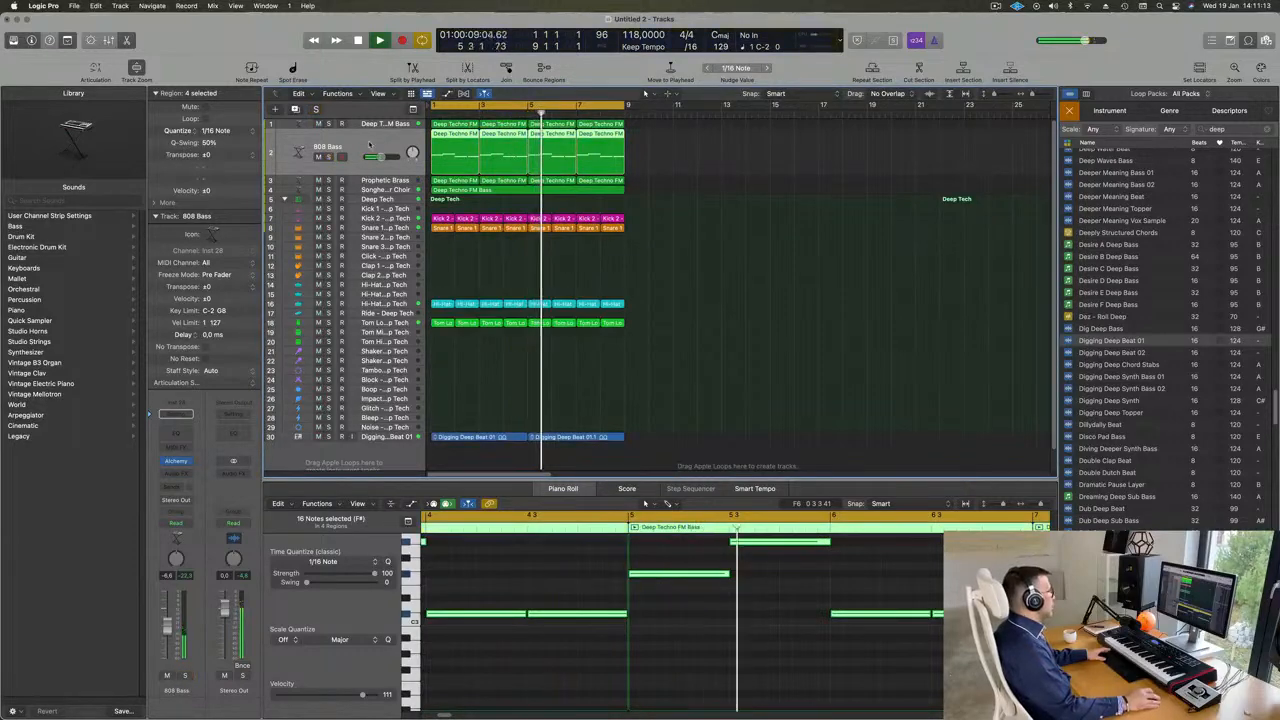
{"action": "key", "text": "Return"}
{"action": "scroll", "coordinate": [527, 600], "scroll_direction": "down", "scroll_amount": 5}
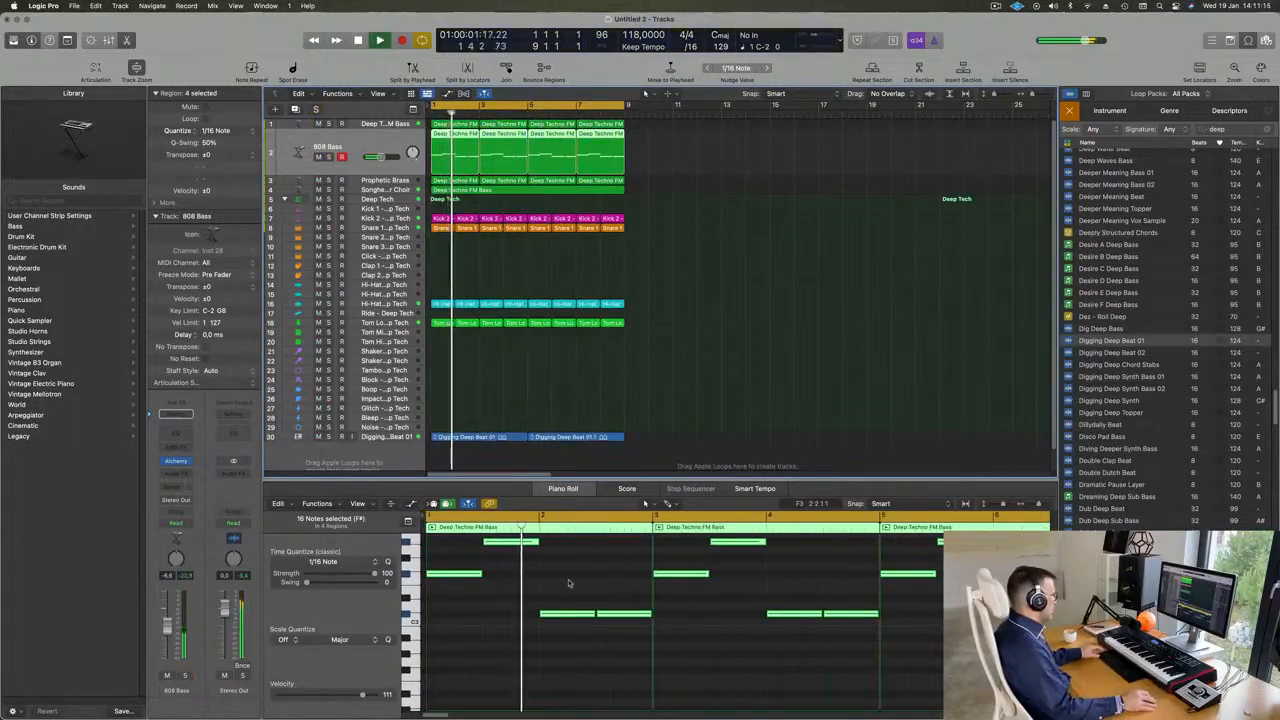
{"action": "left_click", "coordinate": [570, 583]}
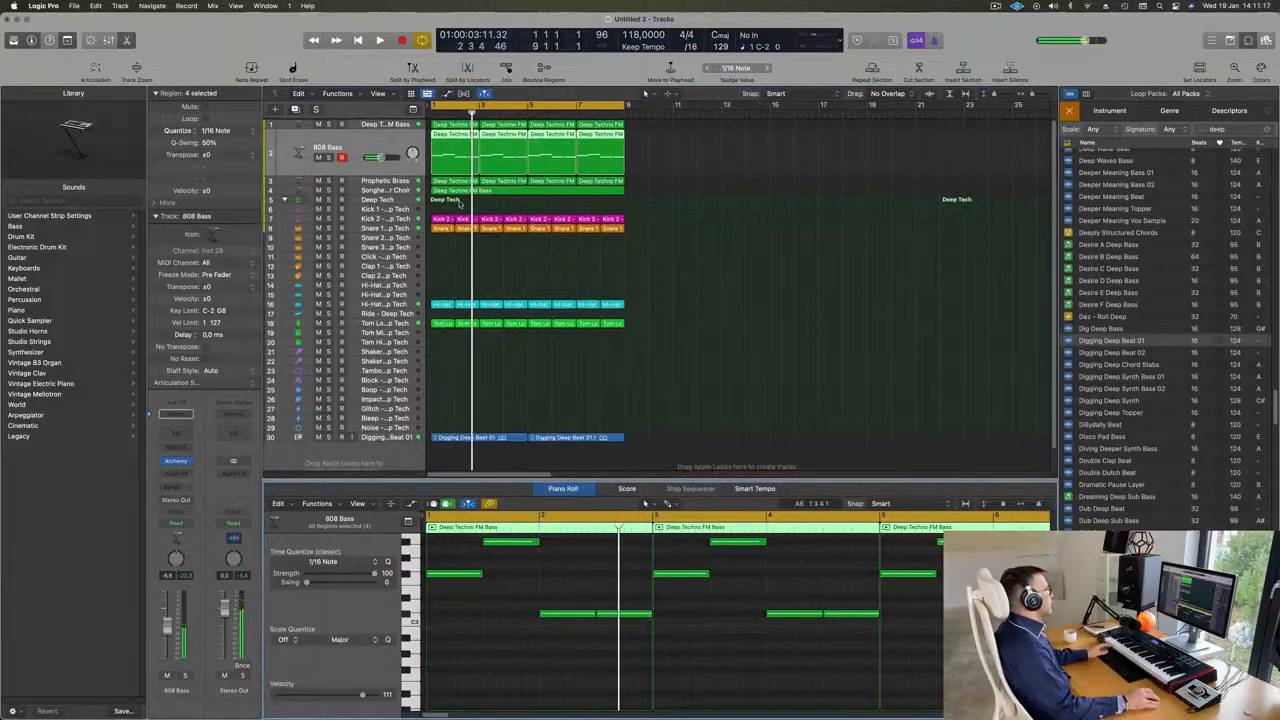
{"action": "key", "text": "Return"}
- Check the Prophetic Brass track briefly in solo and back in the full mix
{"action": "left_click", "coordinate": [385, 181]}
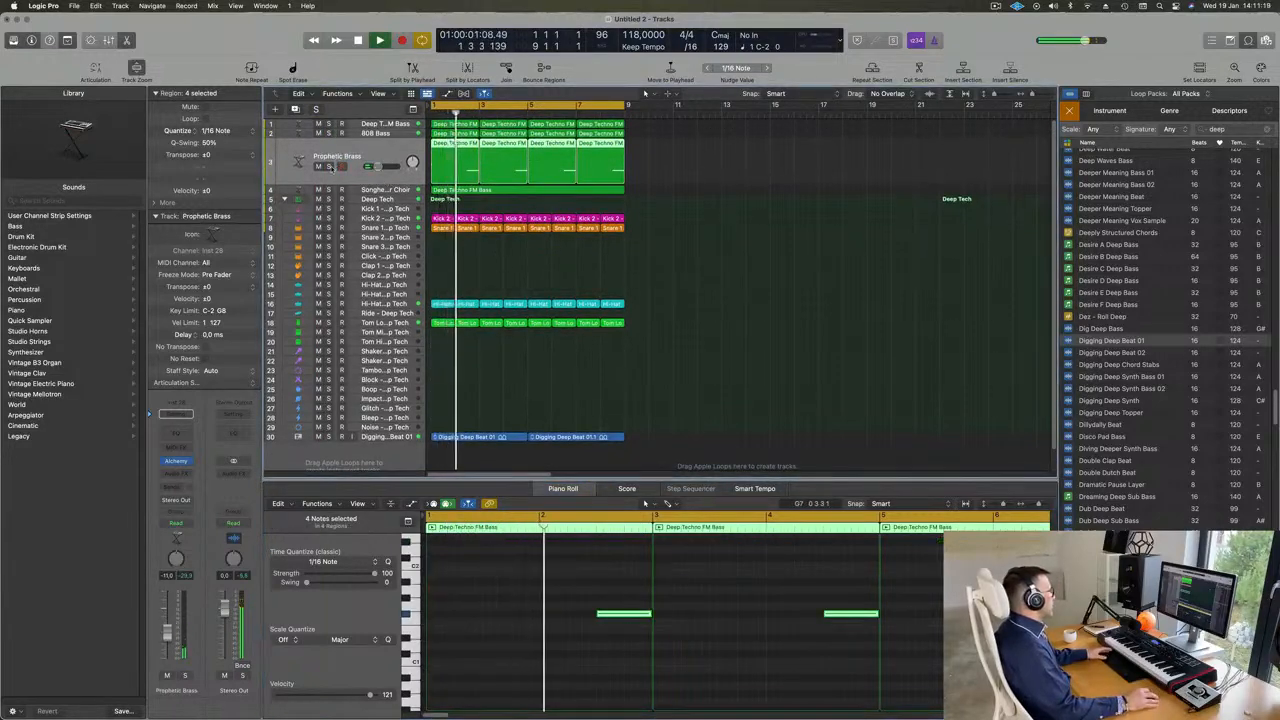
{"action": "key", "text": "Return"}
{"action": "left_click", "coordinate": [329, 167]}
{"action": "left_click", "coordinate": [329, 167]}
{"action": "scroll", "coordinate": [580, 286], "scroll_direction": "up", "scroll_amount": 3}
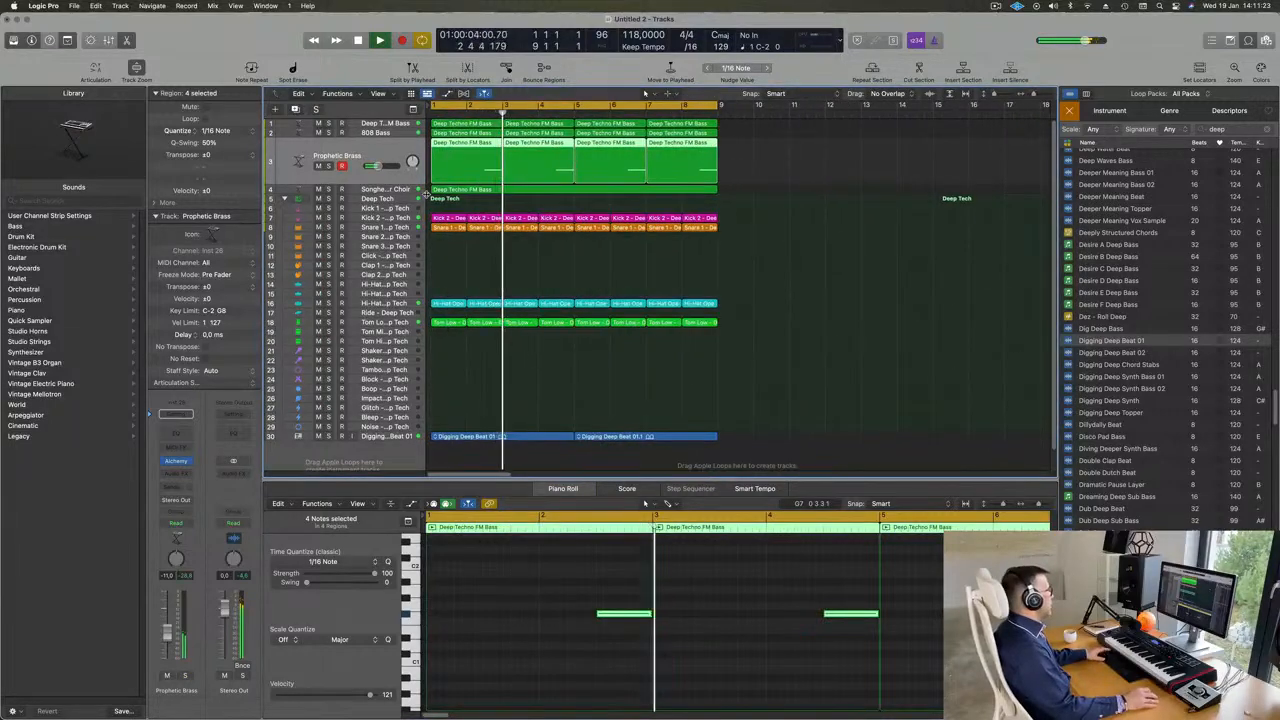
- Copy the first Snare 1 region to bar 1 of the Snare 2 track
{"action": "key", "text": "Return"}
{"action": "left_click", "coordinate": [443, 229]}
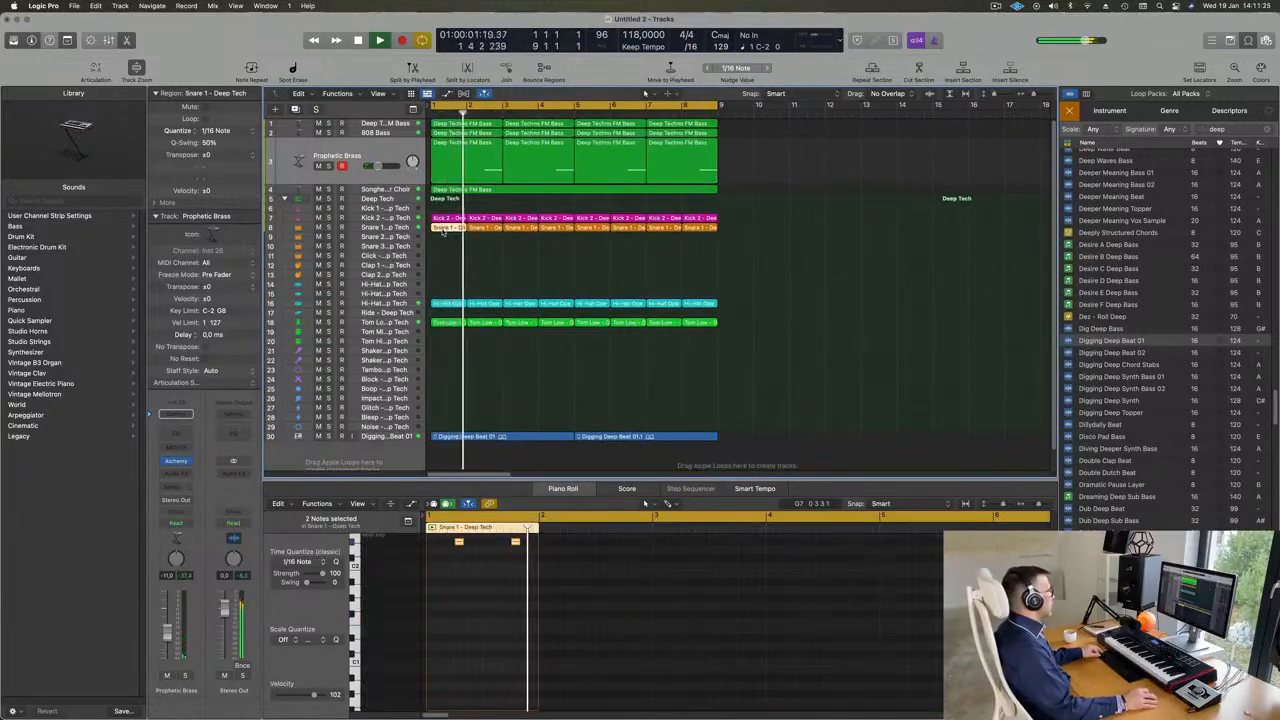
{"action": "left_click_drag", "start_coordinate": [443, 229], "coordinate": [441, 238]}
- Rework the copied snare pattern into three hits: a sixteenth before beat 2, a sixteenth before beat 4, and an eighth after beat 4
{"action": "scroll", "coordinate": [460, 580], "scroll_direction": "up", "scroll_amount": 3}
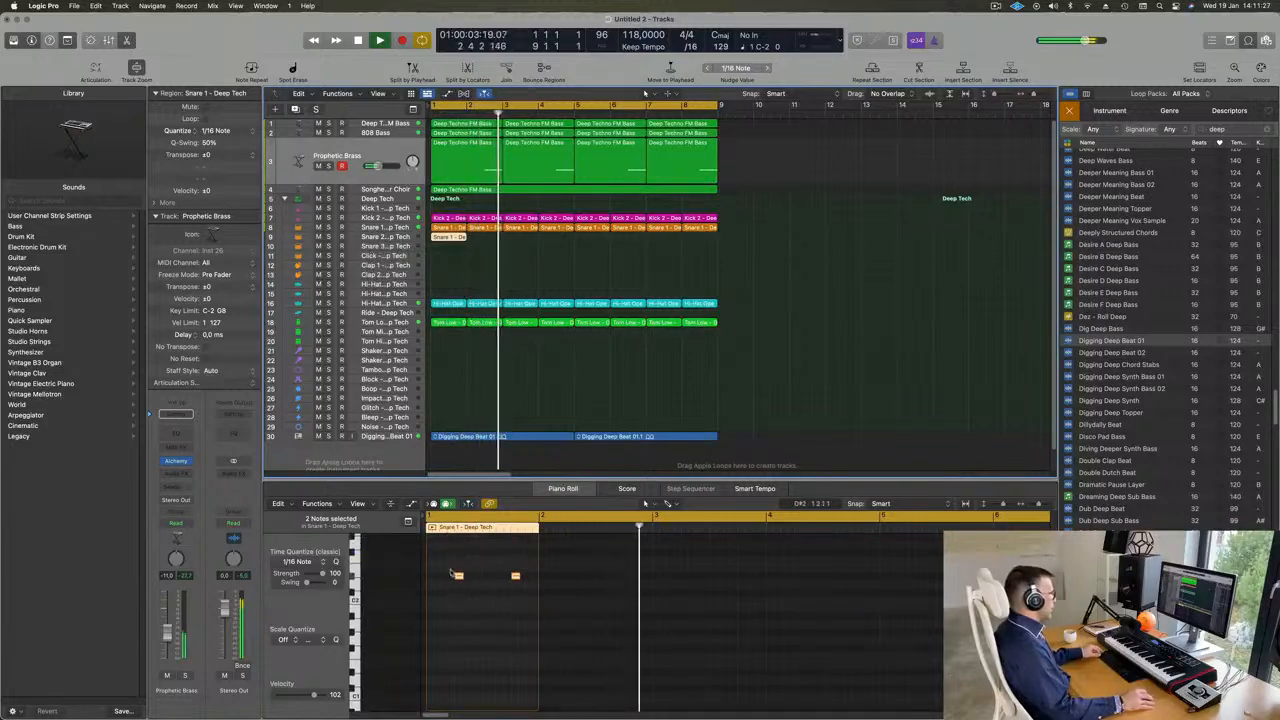
{"action": "mouse_move", "coordinate": [443, 567]}
{"action": "left_mouse_down"}
{"action": "mouse_move", "coordinate": [471, 591]}
{"action": "mouse_move", "coordinate": [509, 578]}
{"action": "mouse_move", "coordinate": [452, 579]}
{"action": "left_mouse_up"}
{"action": "key", "text": "Delete"}
{"action": "left_click", "coordinate": [516, 577]}
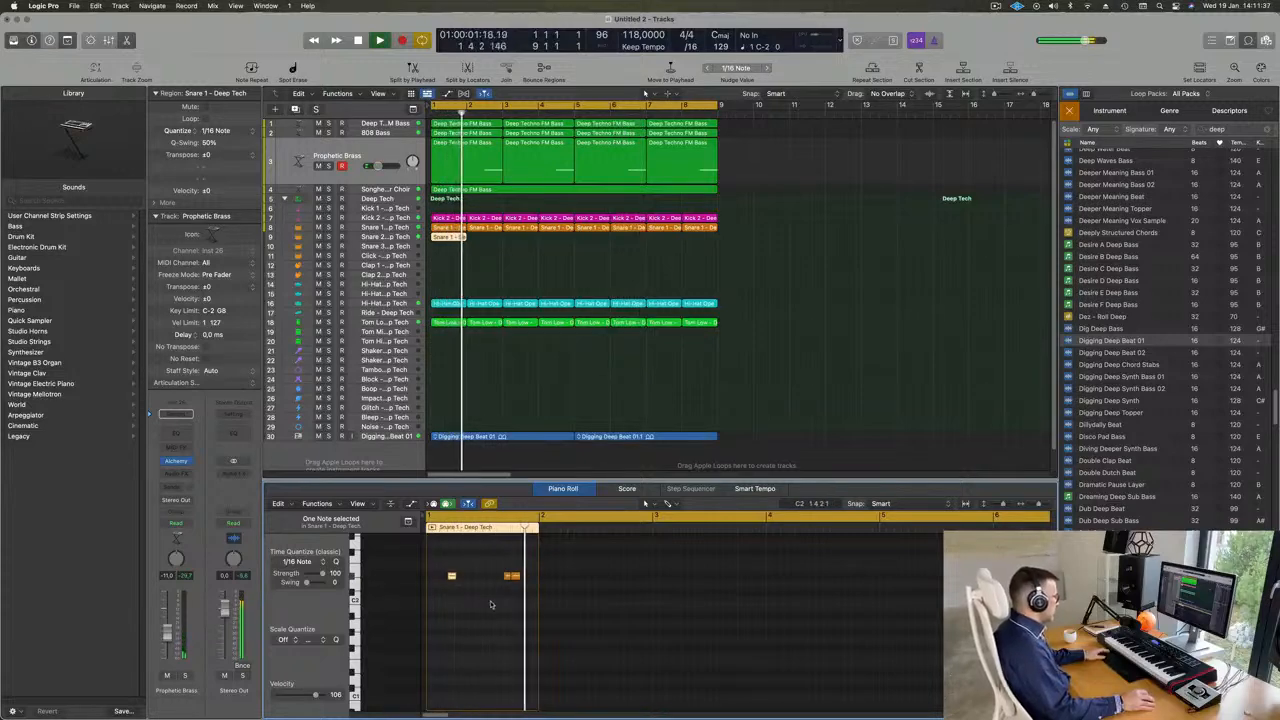
{"action": "left_click_drag", "start_coordinate": [516, 580], "coordinate": [526, 572]}
{"action": "key", "text": "space"}
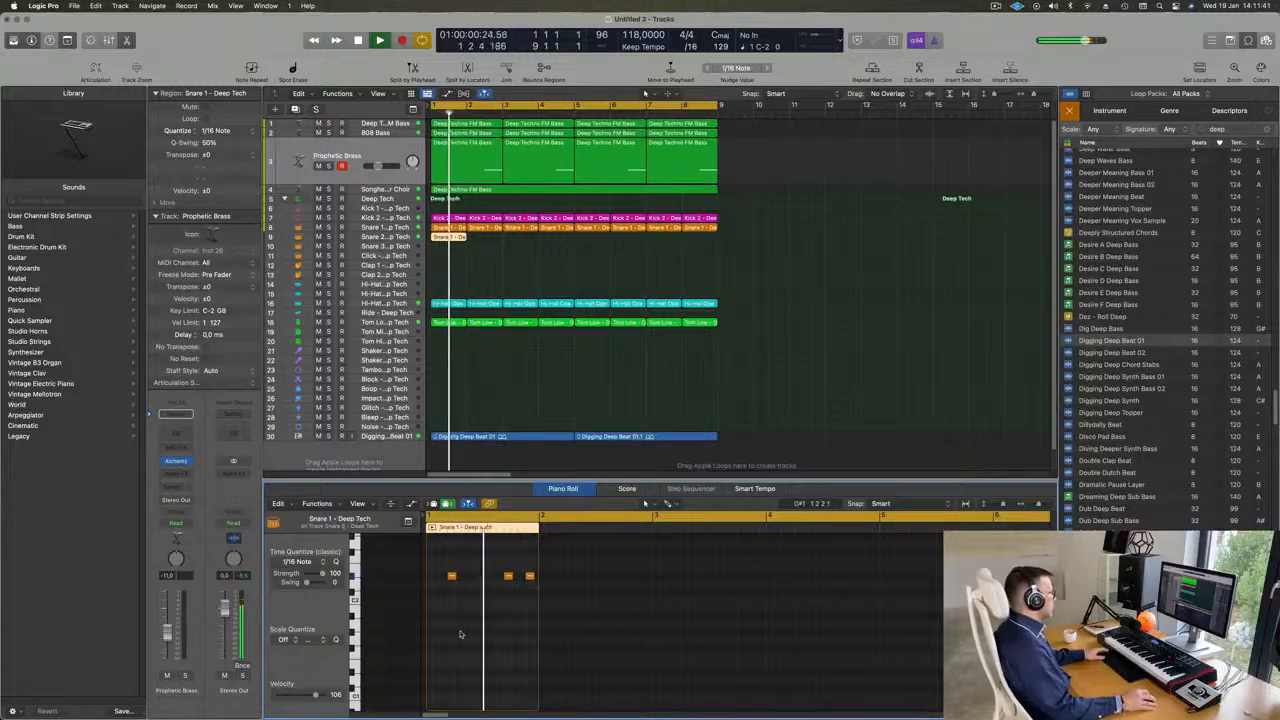
- Transpose all three notes of the copied snare region up one octave and select the Snare 2 track
{"action": "left_click_drag", "start_coordinate": [441, 562], "coordinate": [530, 593]}
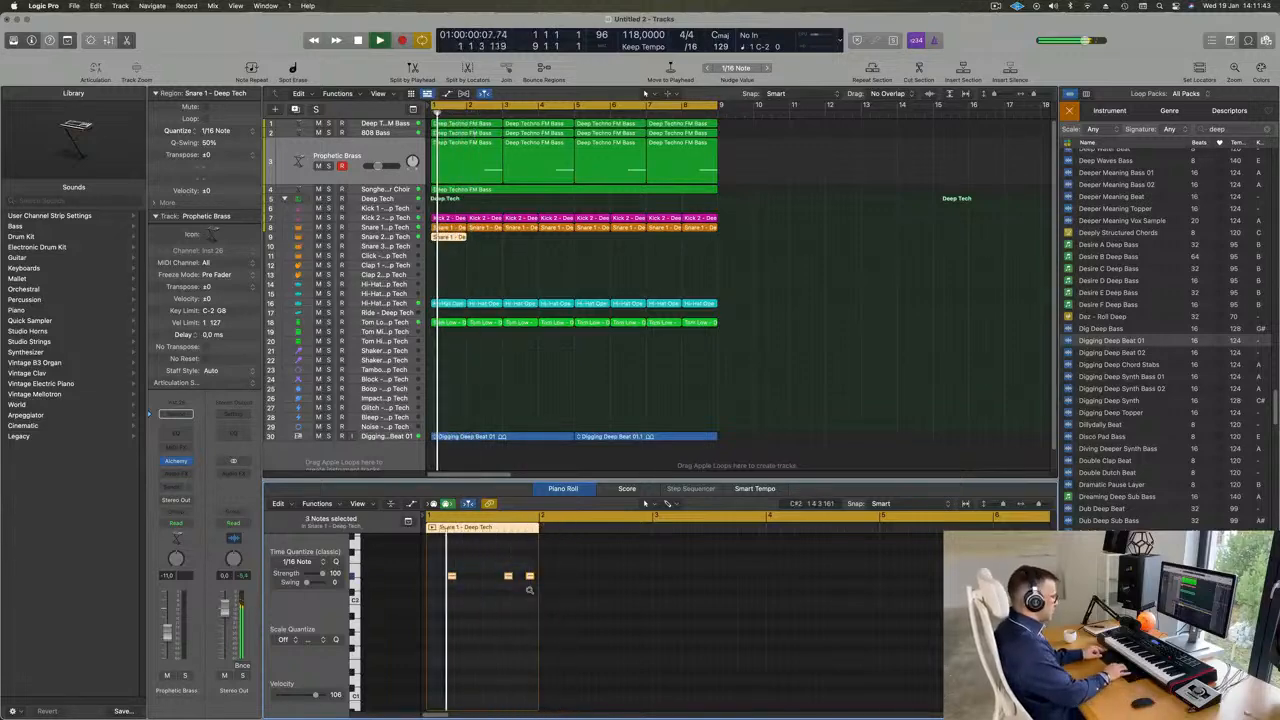
{"action": "key", "text": "Delete"}
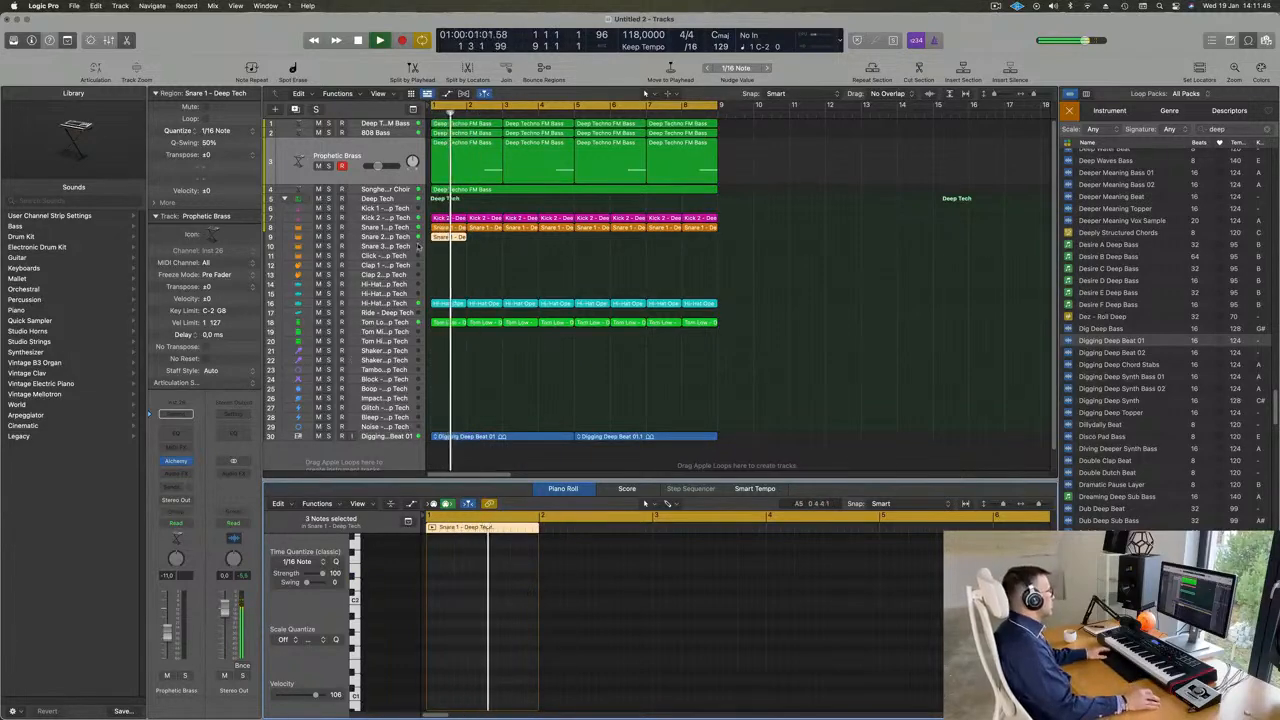
{"action": "left_click", "coordinate": [449, 238]}
{"action": "left_click", "coordinate": [455, 263]}
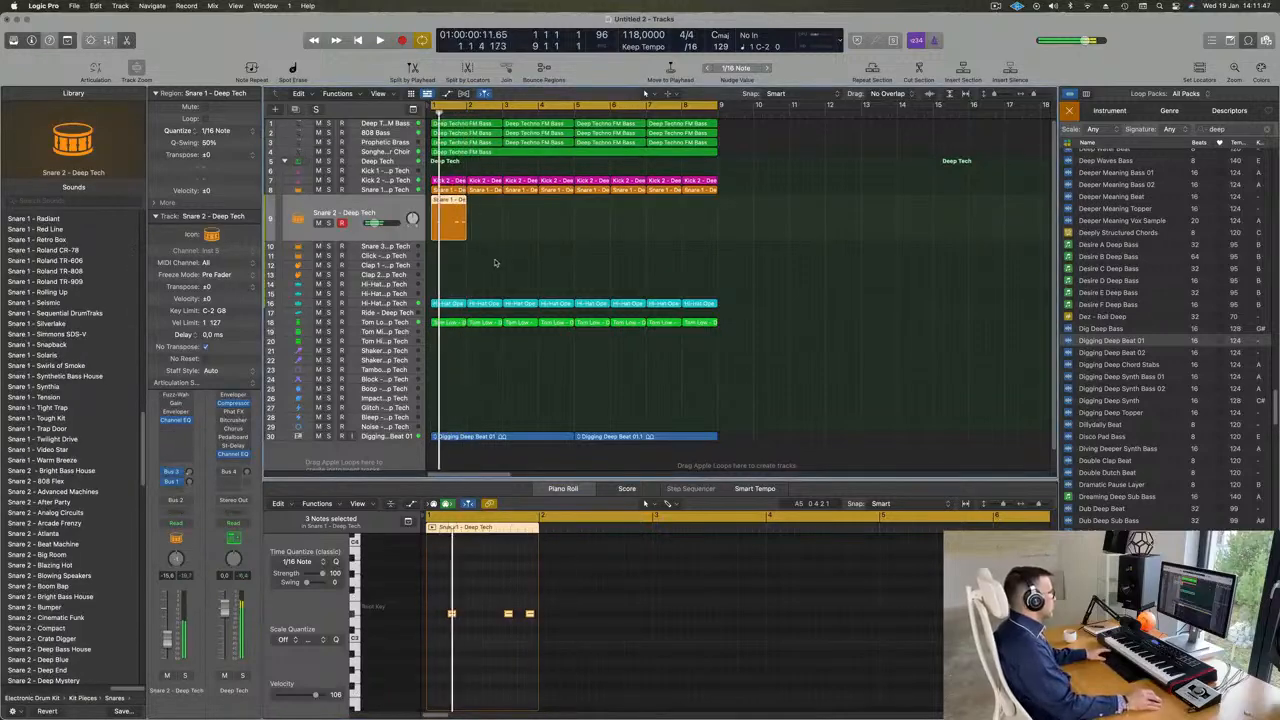
- Lower the Snare 2 track's volume to about -26 dB and copy its bar 1 region to bars 3, 5 and 7
{"action": "left_click", "coordinate": [450, 229]}
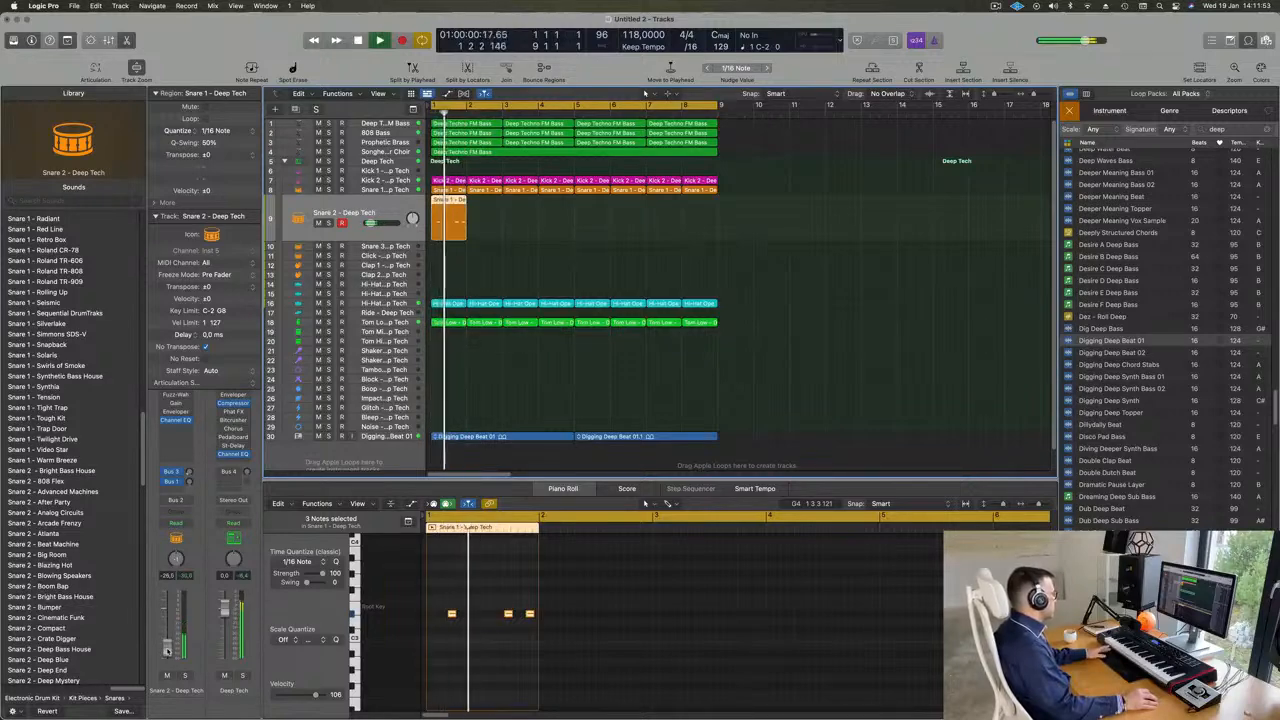
{"action": "left_click_drag", "start_coordinate": [168, 651], "coordinate": [168, 652]}
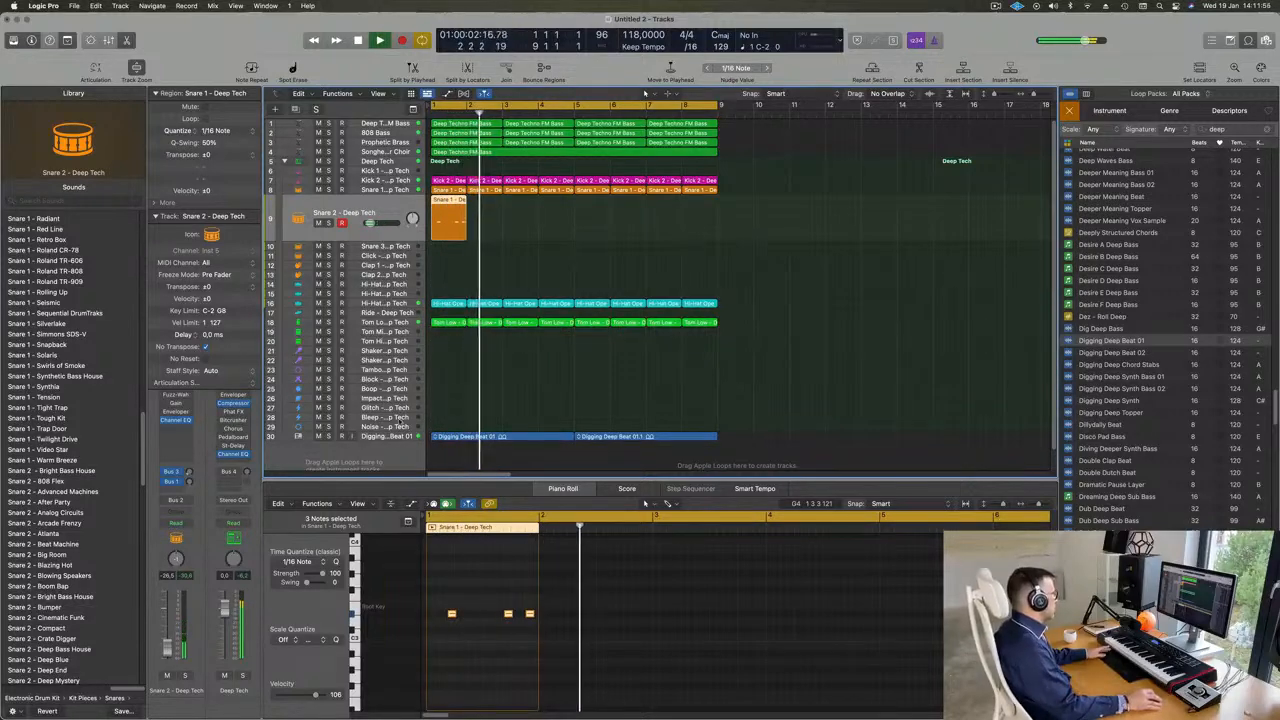
{"action": "left_click_drag", "start_coordinate": [558, 226], "coordinate": [588, 247]}
{"action": "scroll", "coordinate": [566, 277], "scroll_direction": "down", "scroll_amount": 2}
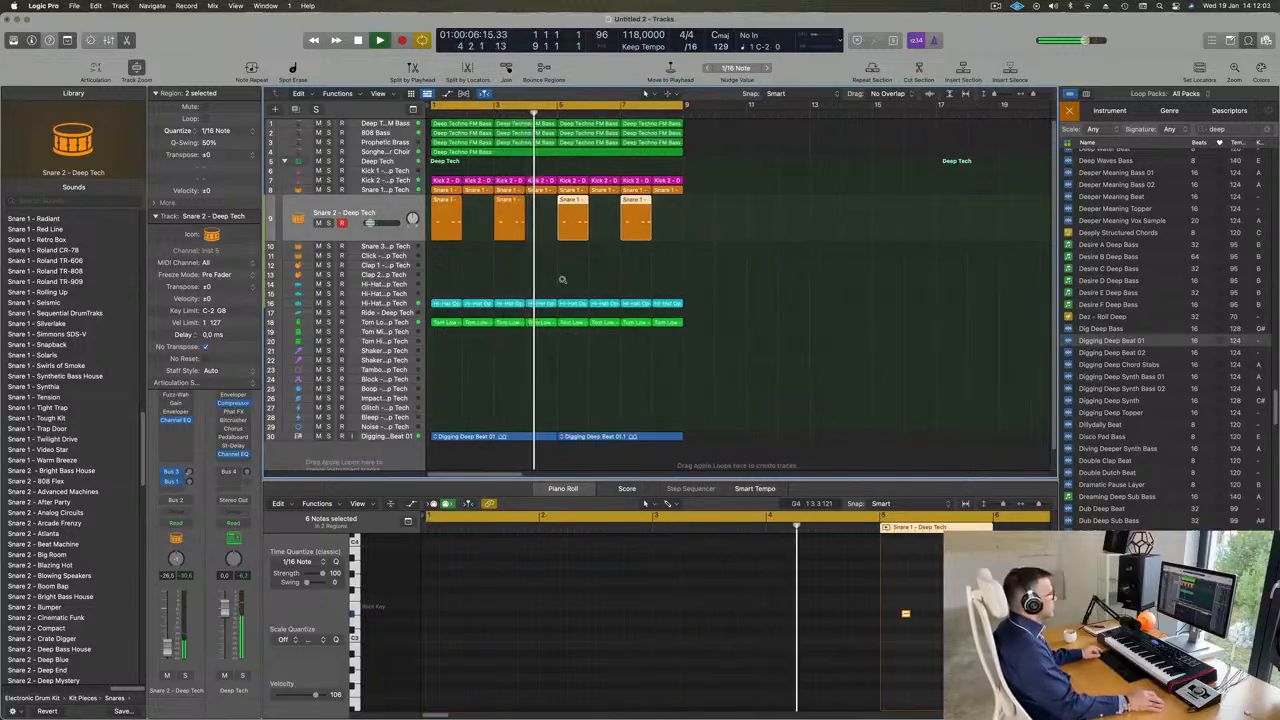
{"action": "scroll", "coordinate": [570, 281], "scroll_direction": "up", "scroll_amount": 2}
{"action": "scroll", "coordinate": [565, 286], "scroll_direction": "down", "scroll_amount": 2}
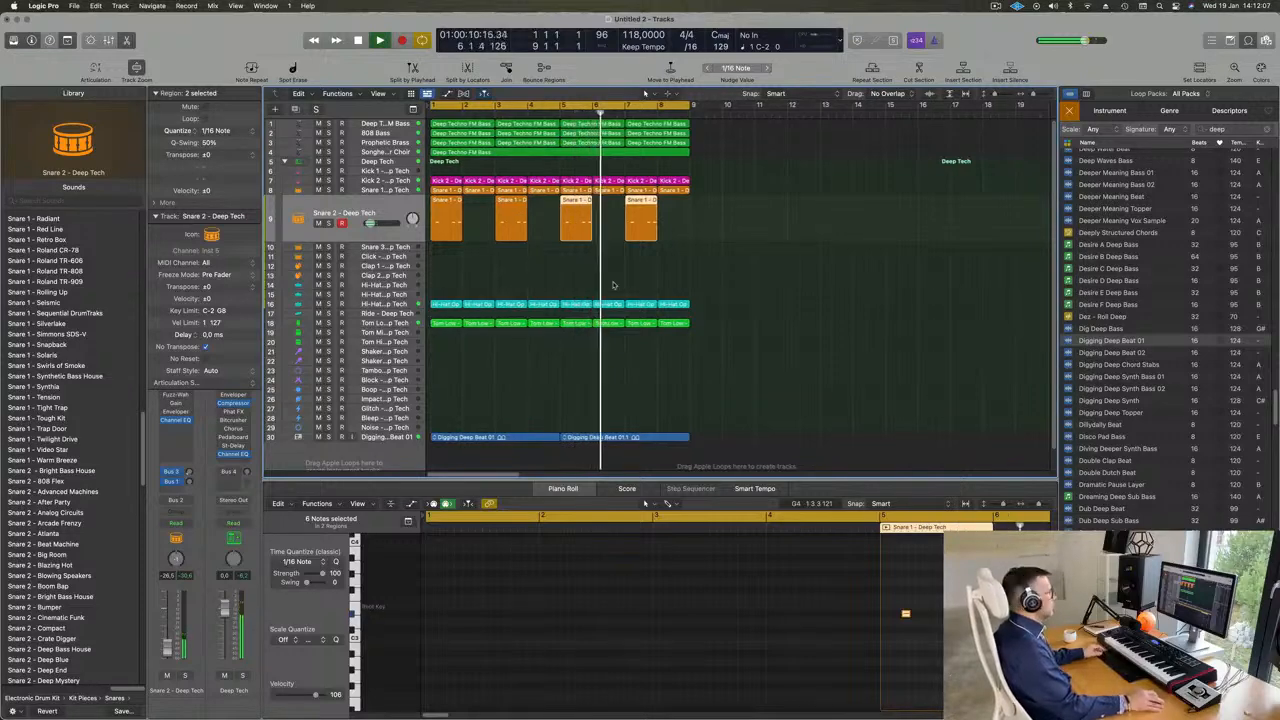
- Restart playback from the beginning with no regions selected and hide the loop browser
{"action": "key", "text": "super+s"}
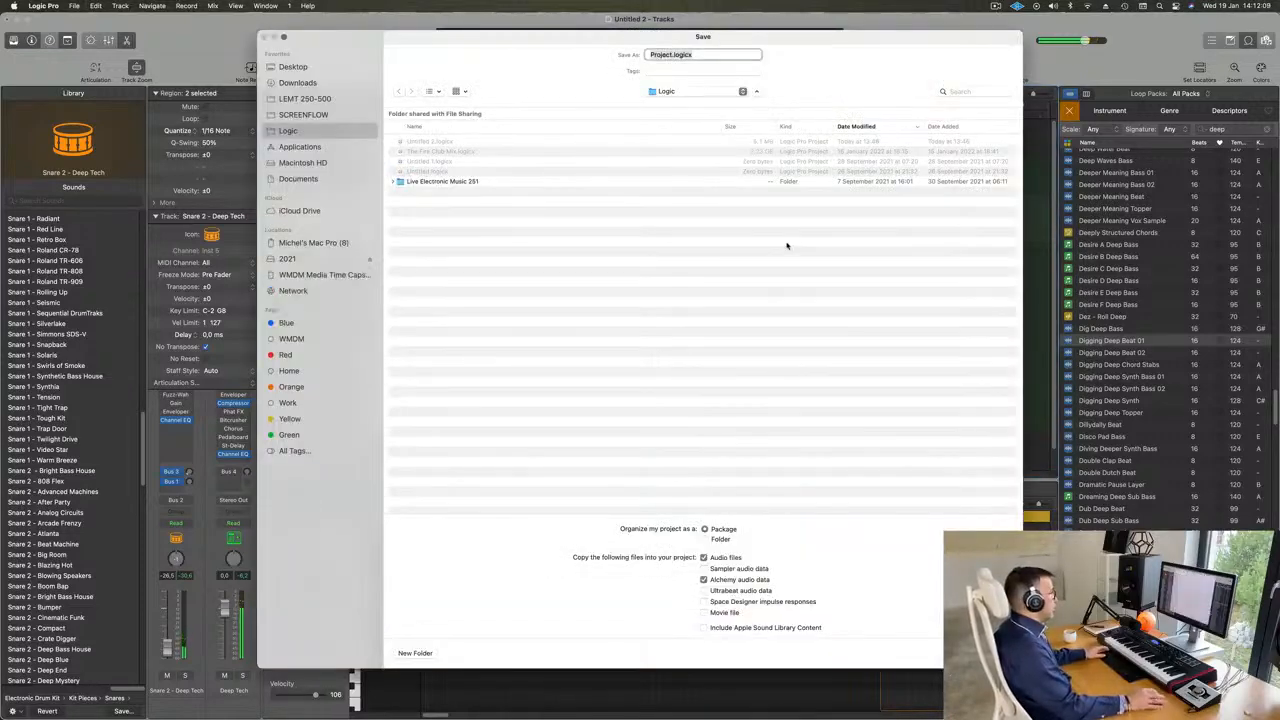
{"action": "key", "text": "Escape"}
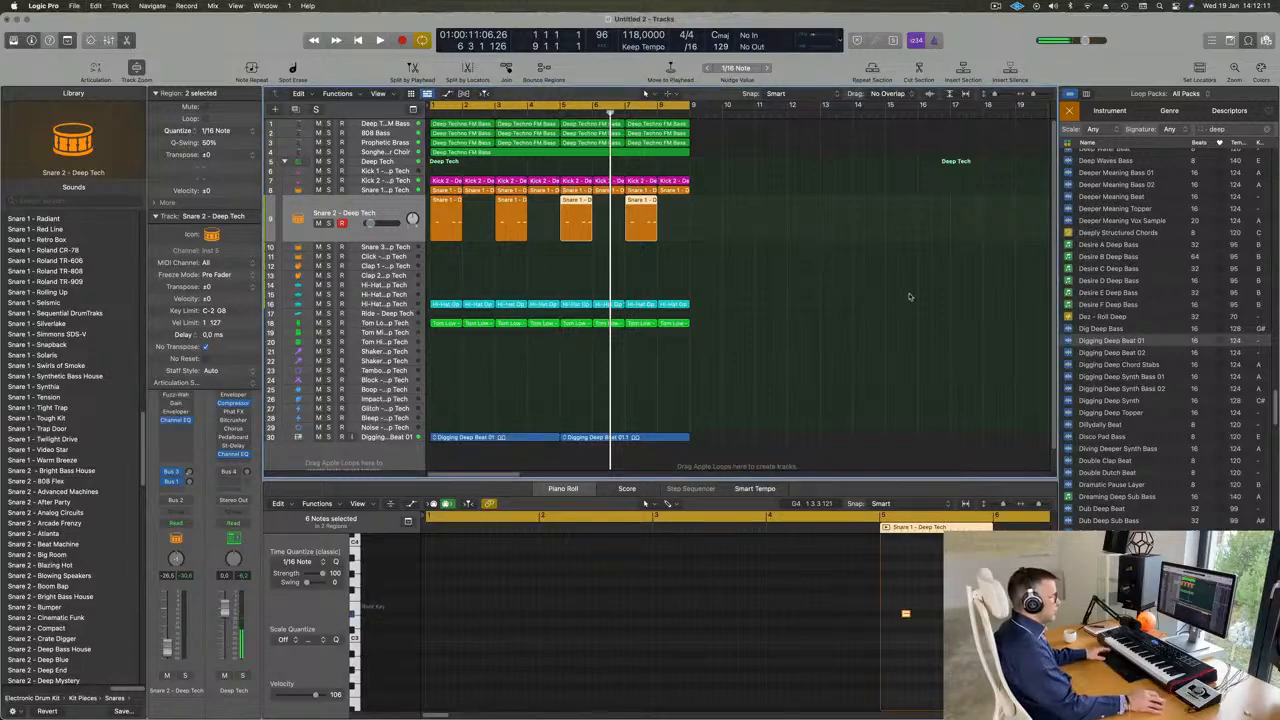
{"action": "key", "text": "space"}
{"action": "left_click", "coordinate": [902, 307]}
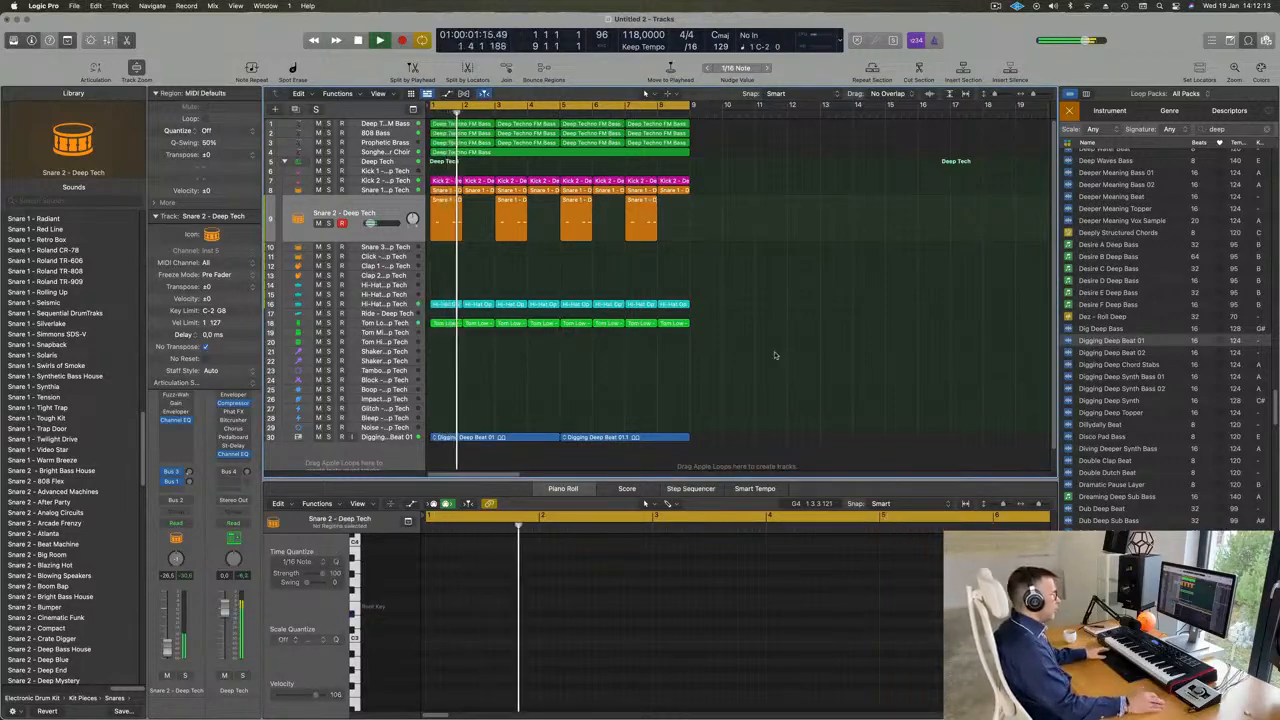
{"action": "scroll", "coordinate": [774, 354], "scroll_direction": "down", "scroll_amount": 1}
{"action": "scroll", "coordinate": [1155, 421], "scroll_direction": "down", "scroll_amount": 5}
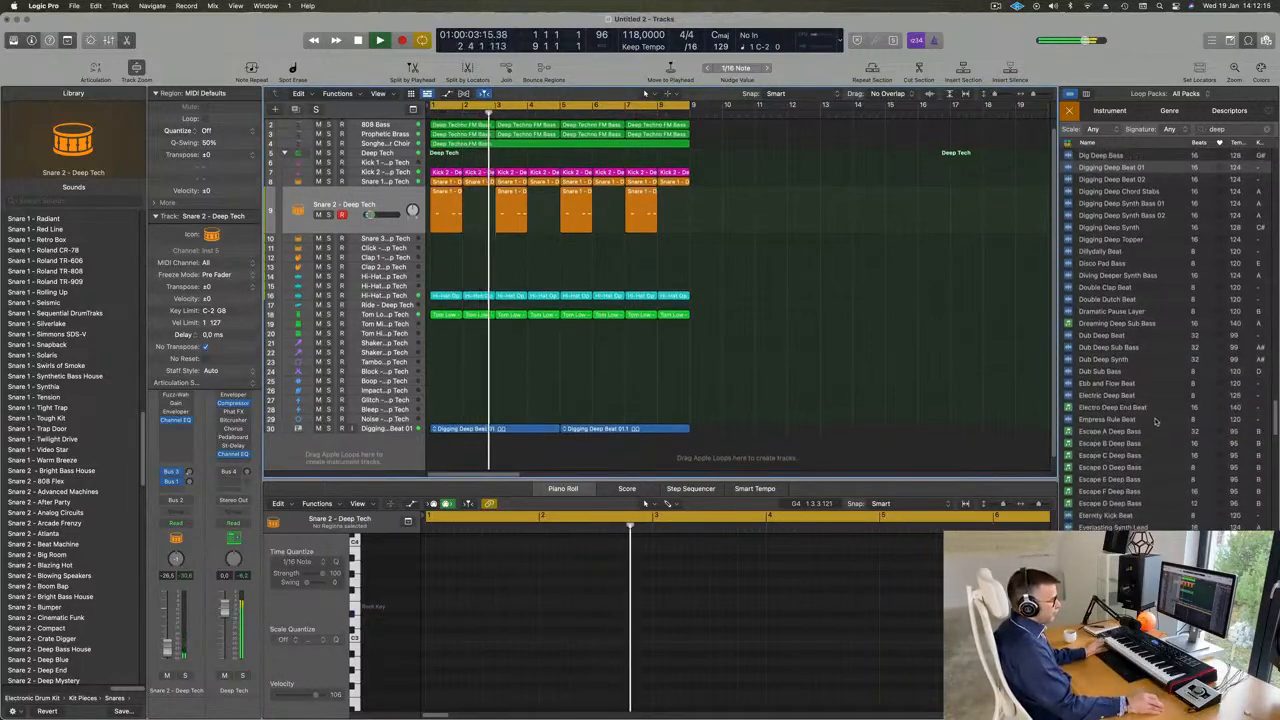
{"action": "scroll", "coordinate": [1156, 422], "scroll_direction": "down", "scroll_amount": 2}
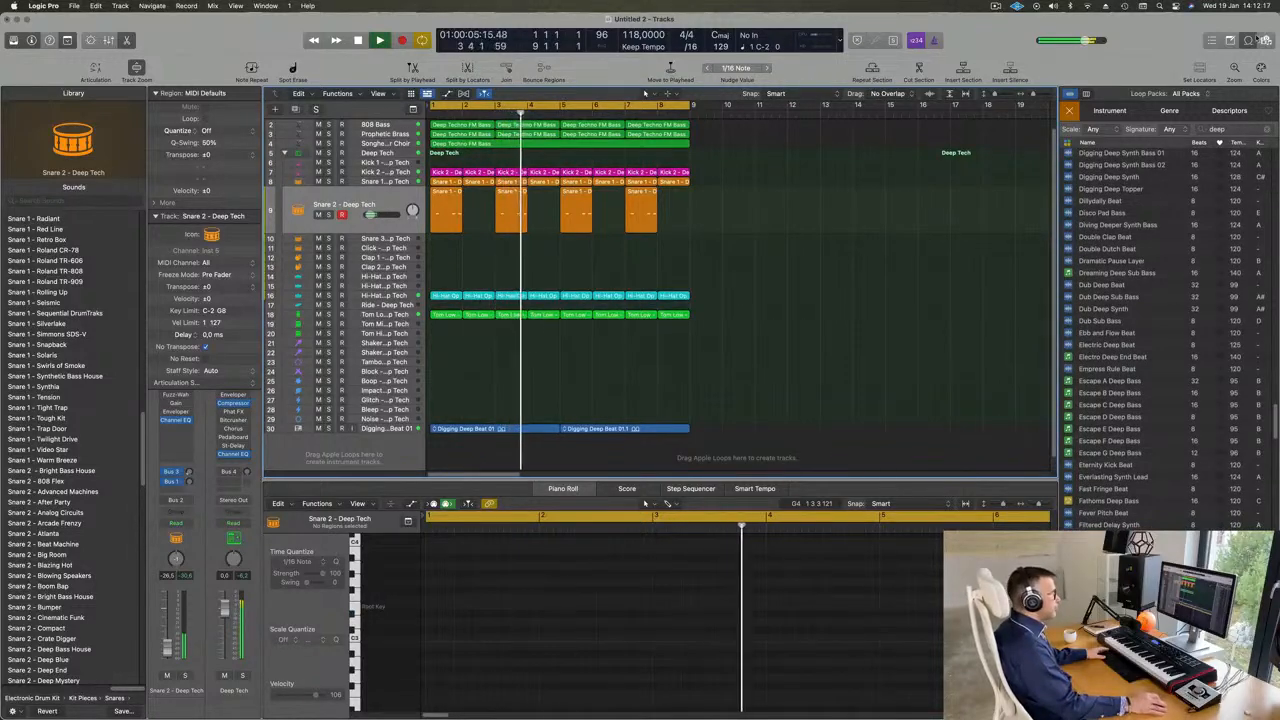
{"action": "left_click", "coordinate": [1248, 41]}
- Compare the mix with the Digging Deep Beat 01 track muted and unmuted
{"action": "scroll", "coordinate": [527, 435], "scroll_direction": "up", "scroll_amount": 5}
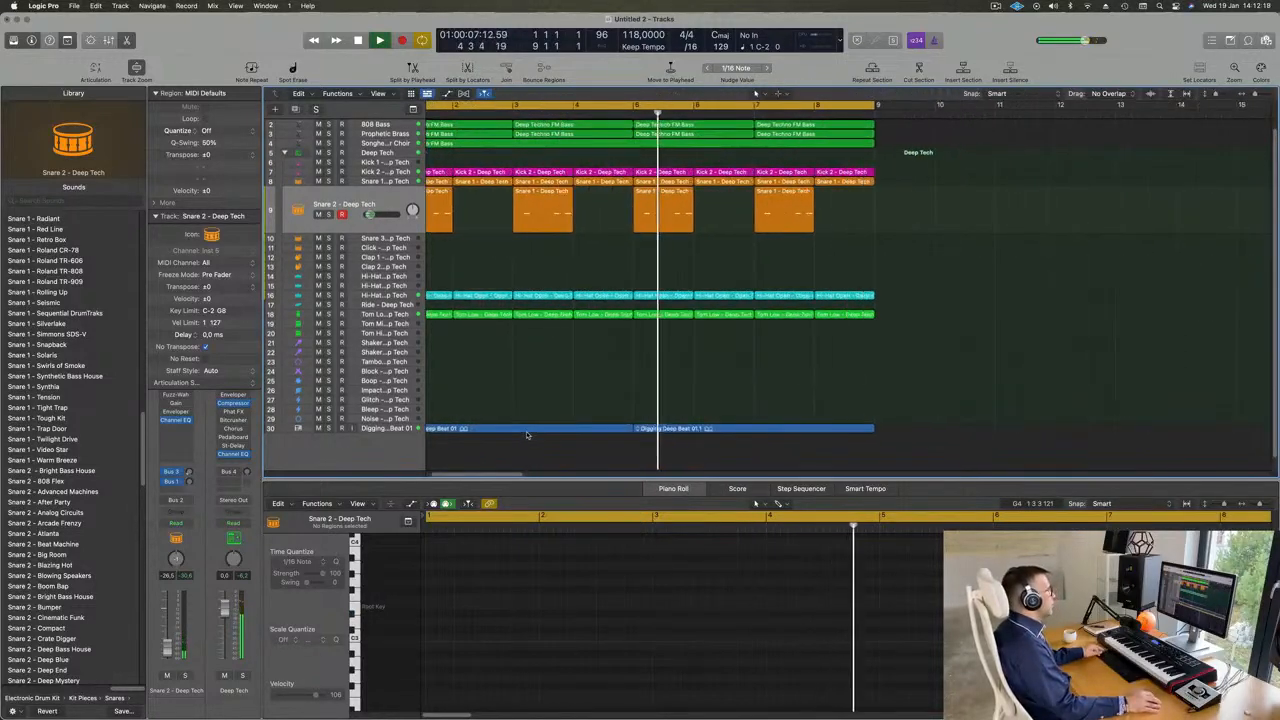
{"action": "scroll", "coordinate": [527, 435], "scroll_direction": "up", "scroll_amount": 2}
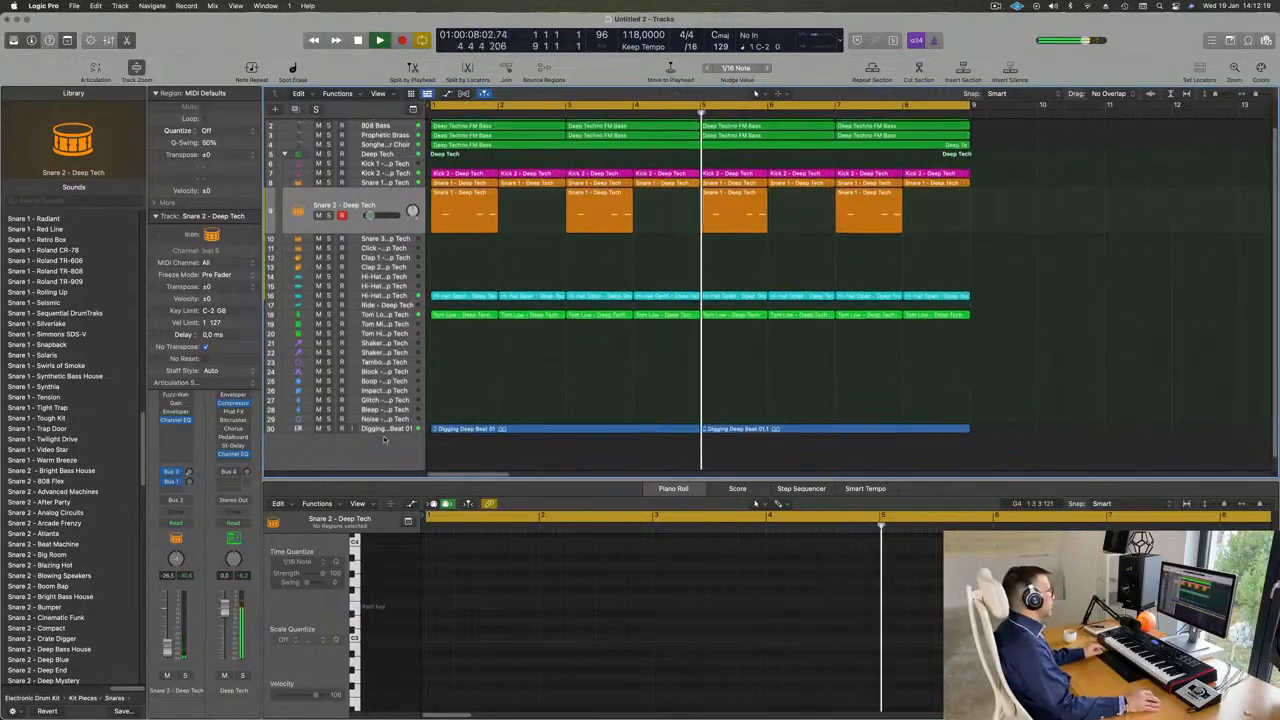
{"action": "left_click", "coordinate": [318, 429]}
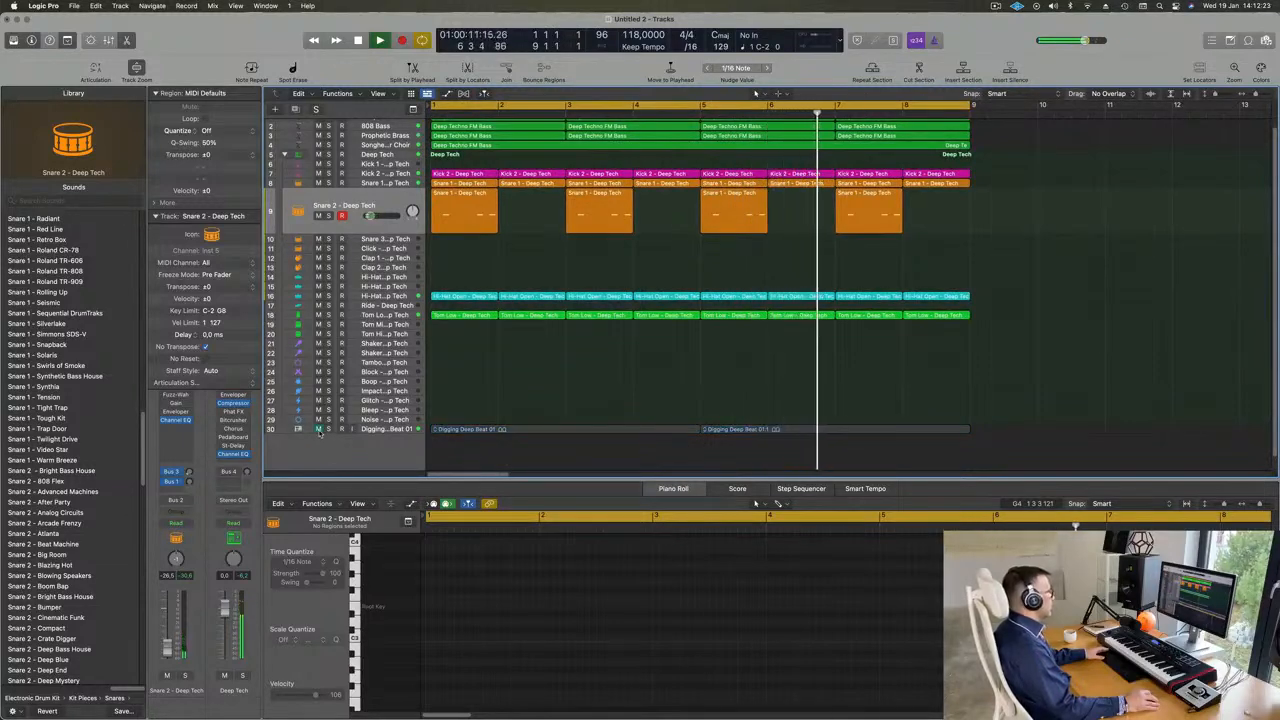
{"action": "left_click", "coordinate": [318, 429]}
{"action": "scroll", "coordinate": [543, 408], "scroll_direction": "down", "scroll_amount": 3}
{"action": "scroll", "coordinate": [547, 413], "scroll_direction": "up", "scroll_amount": 1}
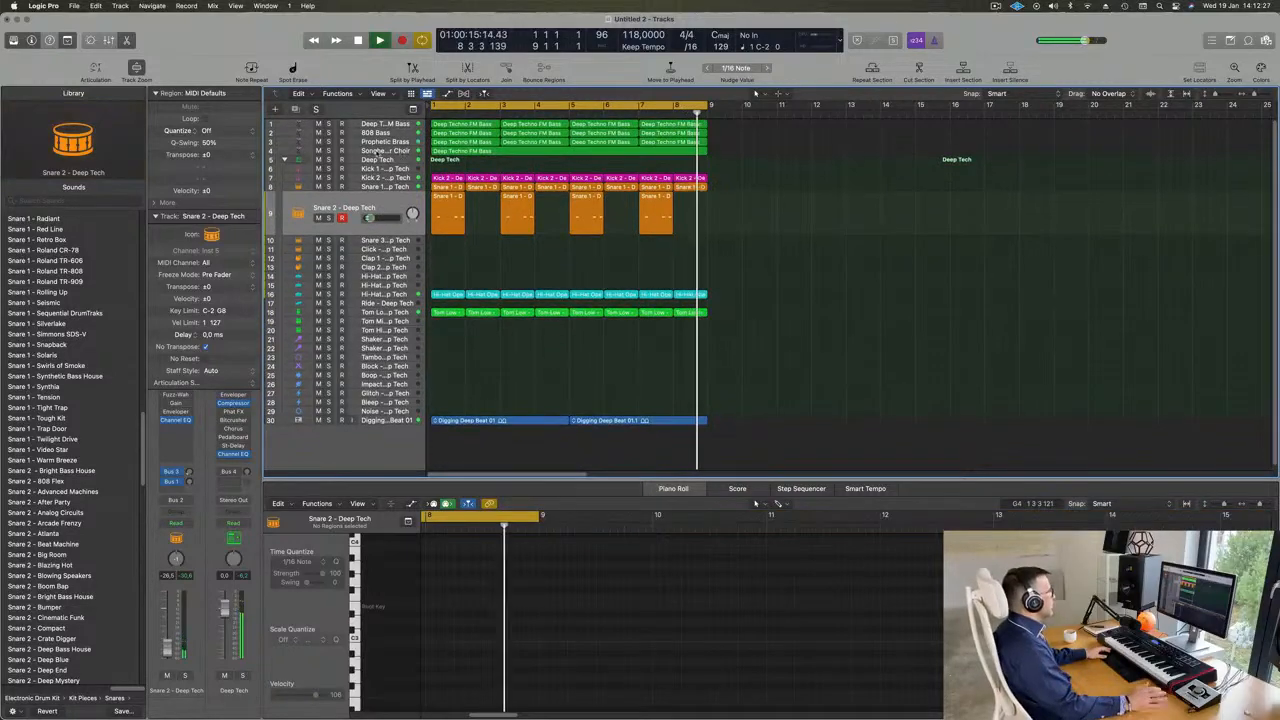
- Duplicate the Songhellir-Granular Choir track with its Alchemy instrument and list the presets in the Strings category
{"action": "left_click", "coordinate": [377, 160]}
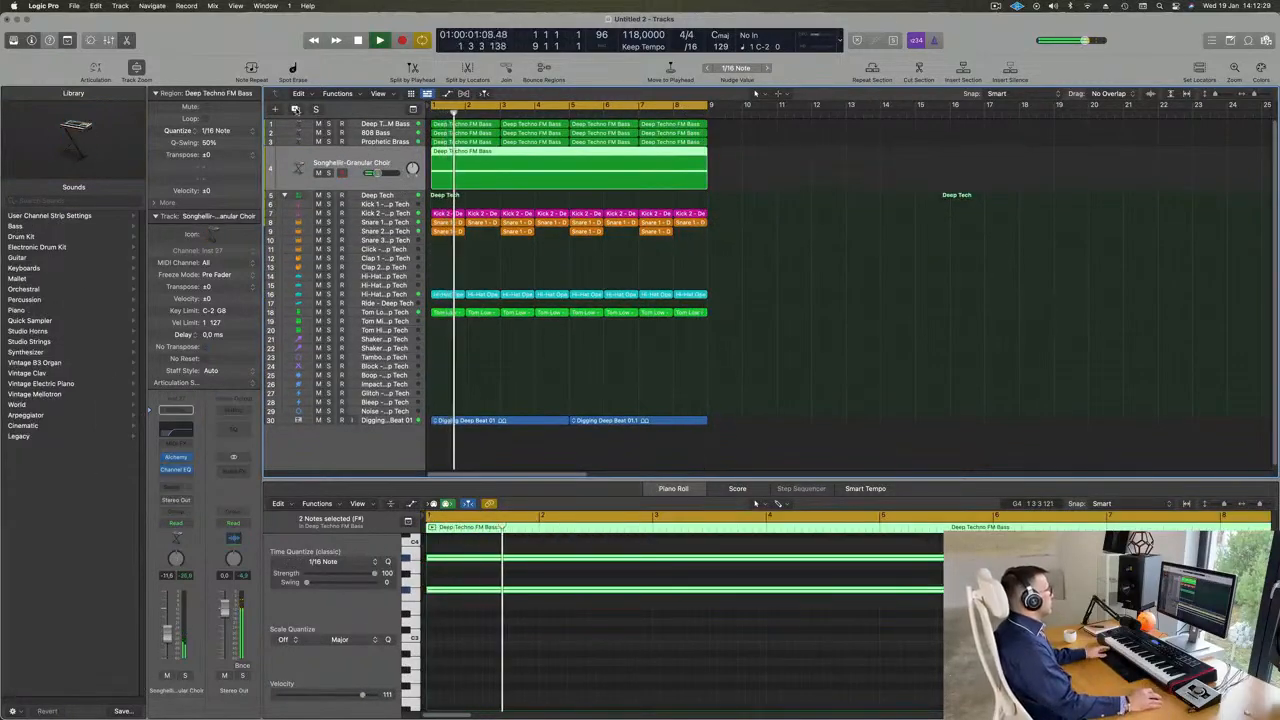
{"action": "left_click", "coordinate": [295, 108]}
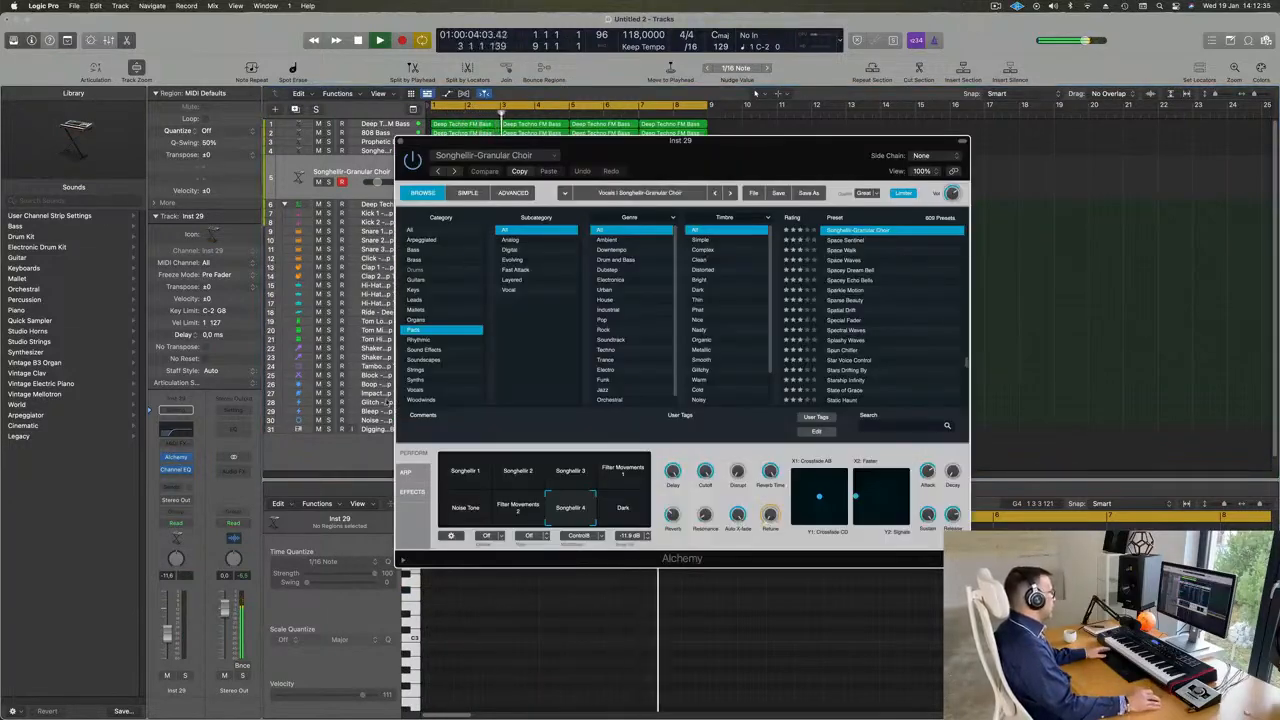
{"action": "left_click", "coordinate": [415, 370]}
{"action": "left_click_drag", "start_coordinate": [648, 157], "coordinate": [867, 256]}
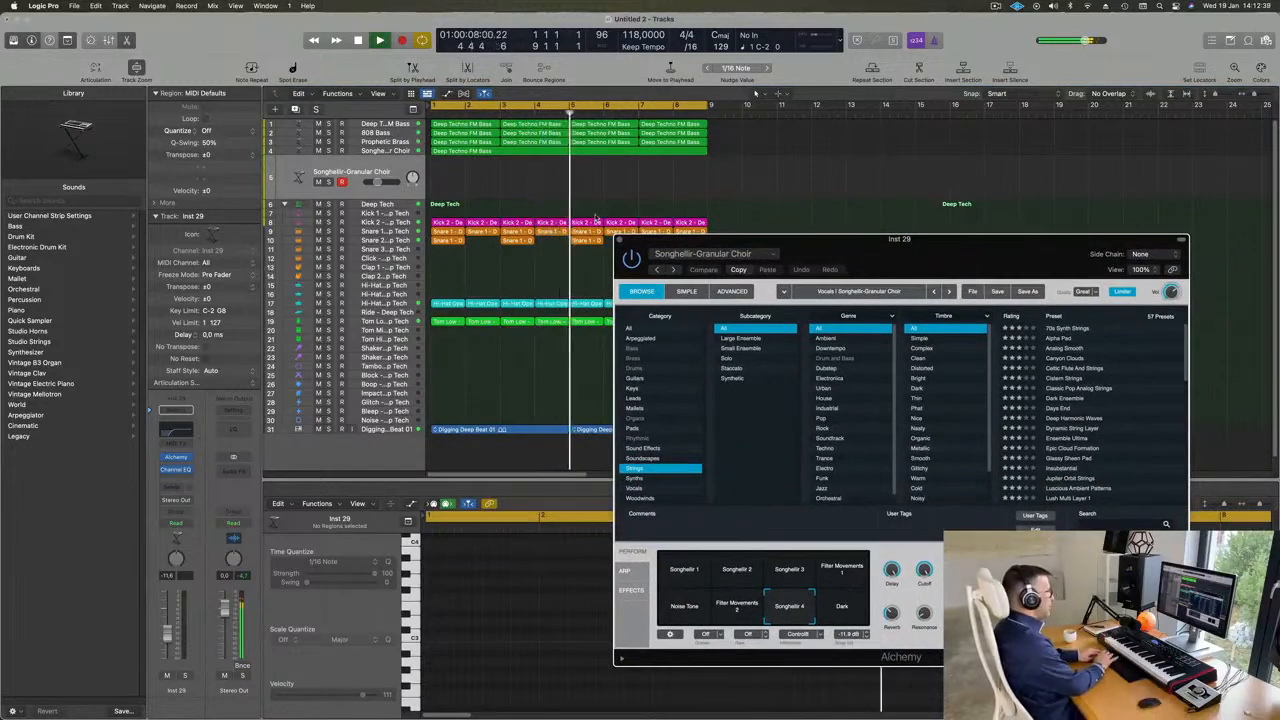
- Repeat all regions once to fill bars 9 to 16 and extend the cycle range to bar 17
{"action": "key", "text": "super+a"}
{"action": "key", "text": "super+r"}
{"action": "scroll", "coordinate": [786, 178], "scroll_direction": "down", "scroll_amount": 6}
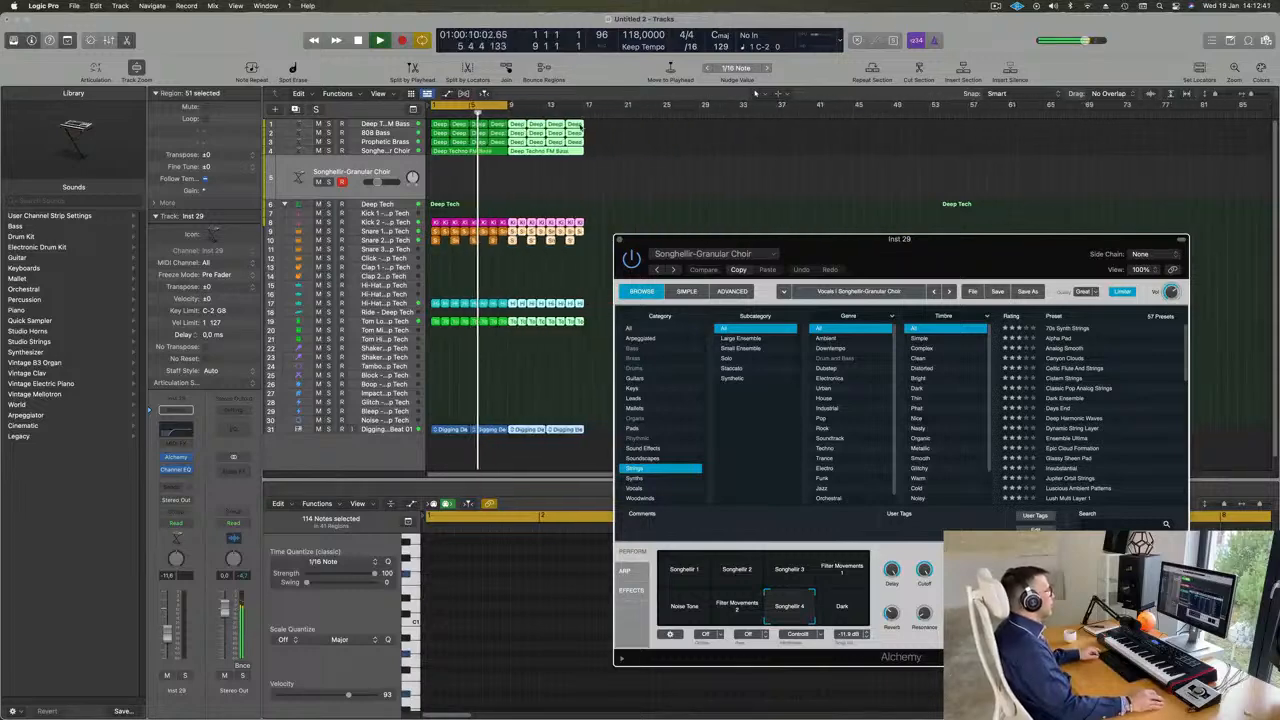
{"action": "scroll", "coordinate": [581, 127], "scroll_direction": "up", "scroll_amount": 5}
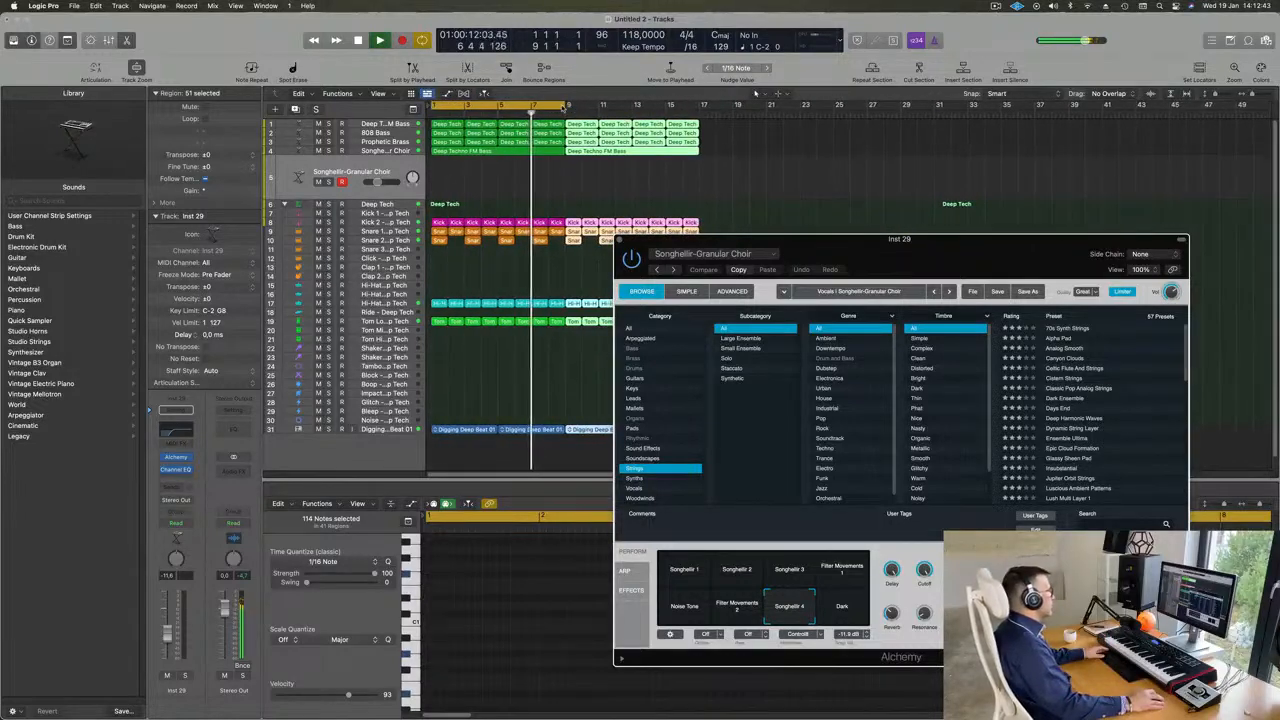
{"action": "left_click_drag", "start_coordinate": [567, 105], "coordinate": [698, 118]}
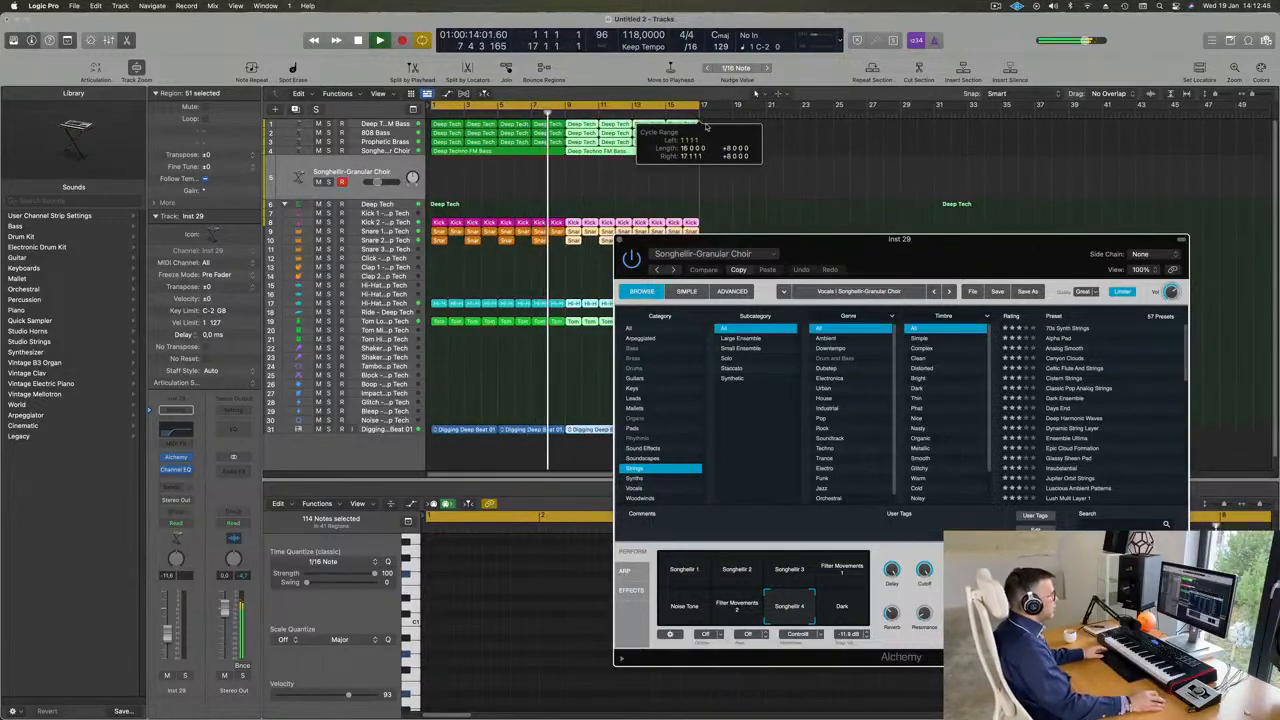
- Load the 70s Synth Strings preset on the duplicated track and set its volume to about -9 dB
{"action": "left_click_drag", "start_coordinate": [882, 254], "coordinate": [741, 250]}
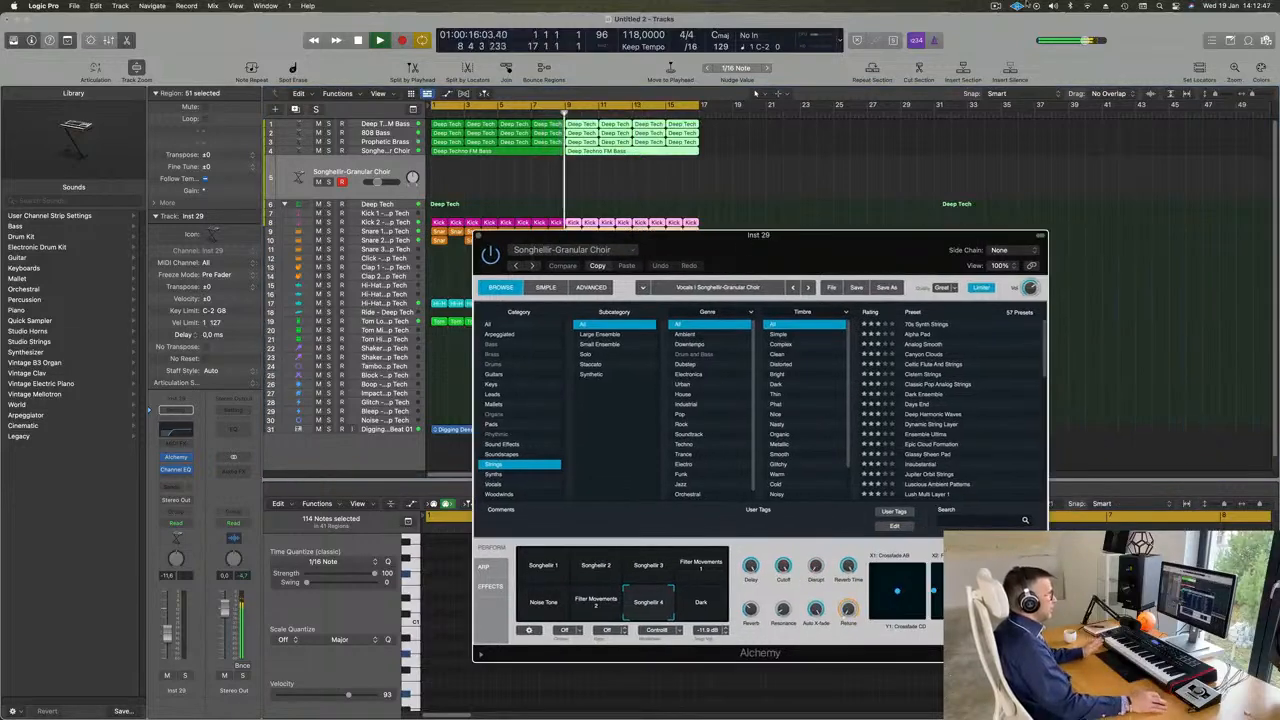
{"action": "left_click", "coordinate": [995, 6]}
{"action": "left_click", "coordinate": [967, 18]}
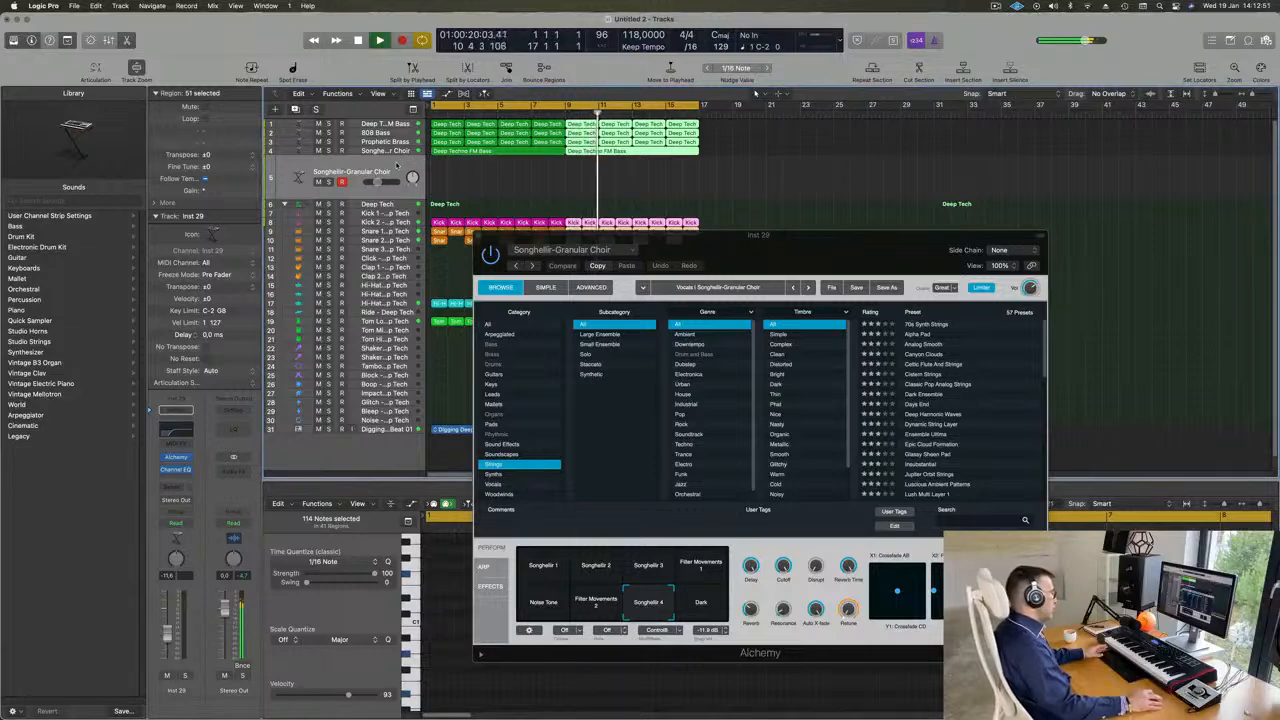
{"action": "left_click", "coordinate": [396, 165]}
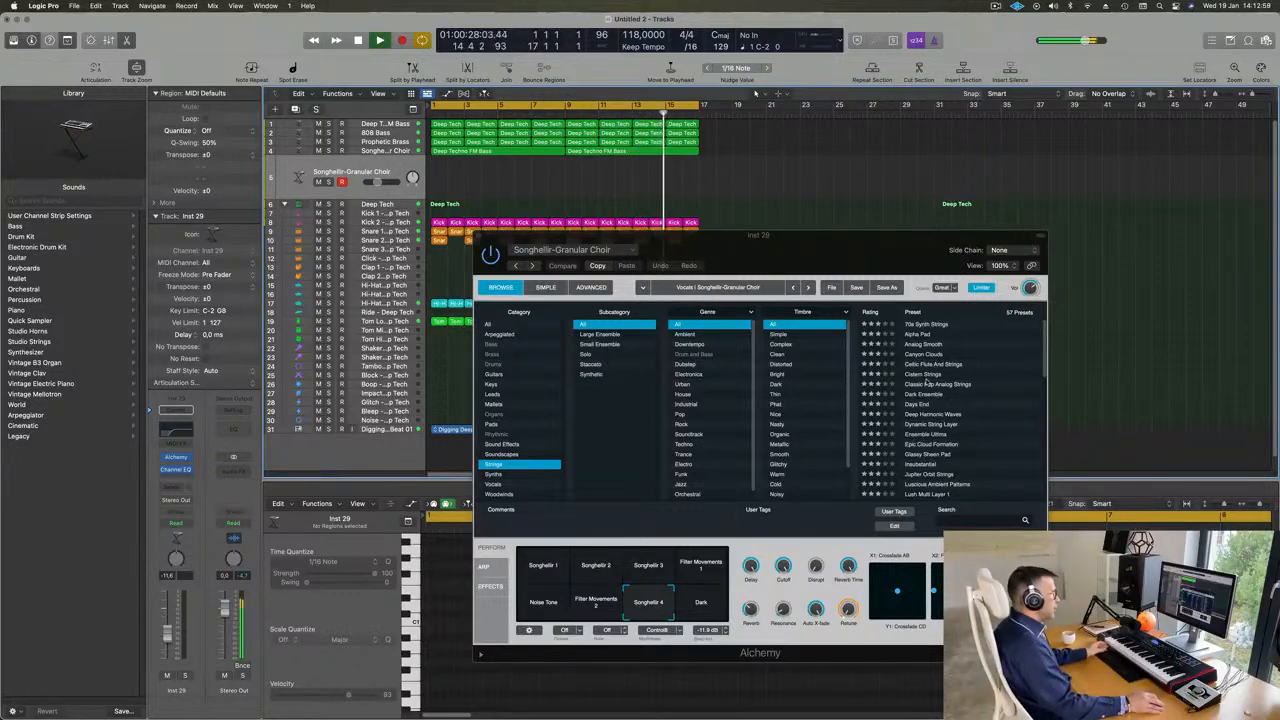
{"action": "left_click", "coordinate": [929, 327]}
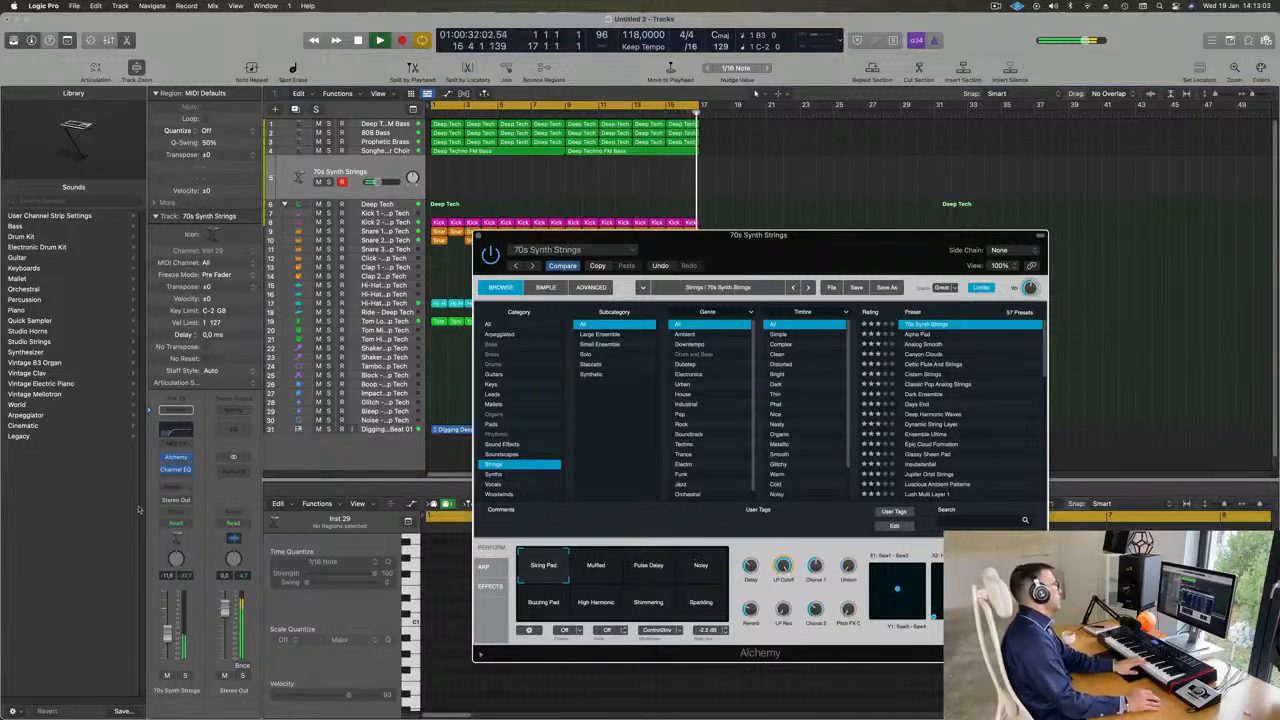
{"action": "left_click", "coordinate": [172, 630]}
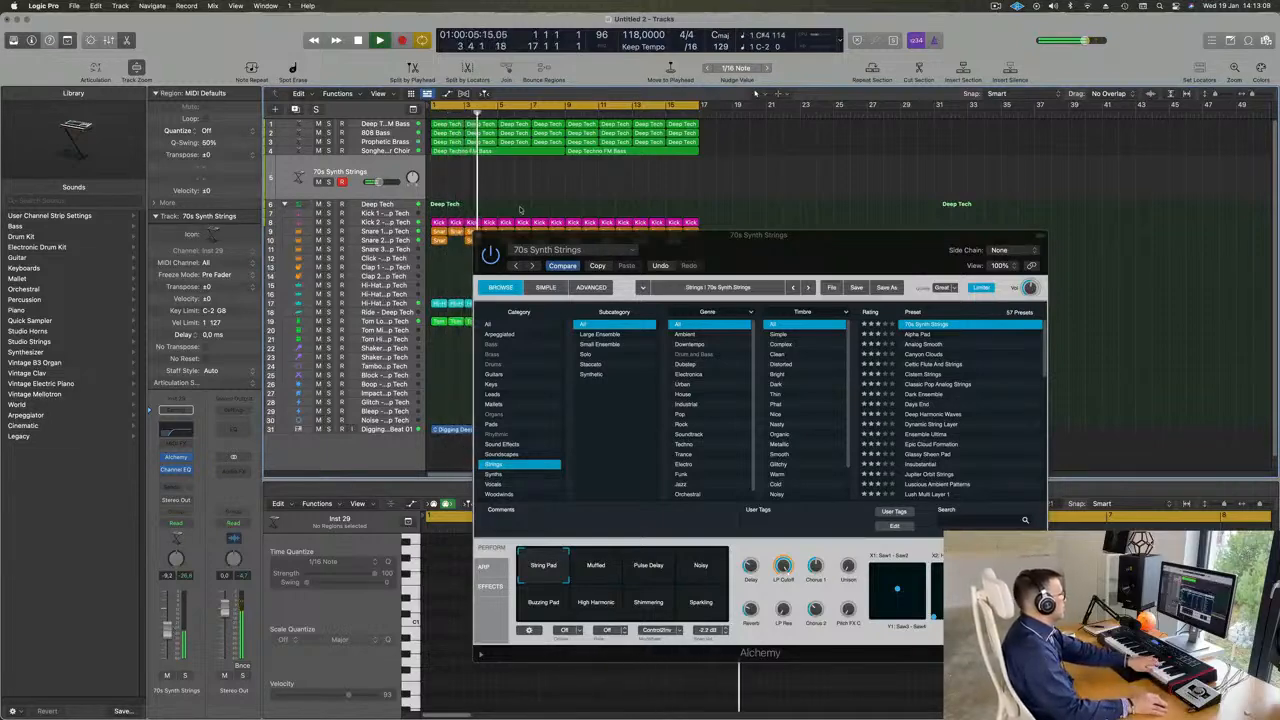
- Audition the Alpha Pad, Celtic Flute And Strings, Cistern Strings and Classic Pop Analog Strings presets on the new track
{"action": "left_click", "coordinate": [915, 335]}
{"action": "left_click", "coordinate": [918, 335]}
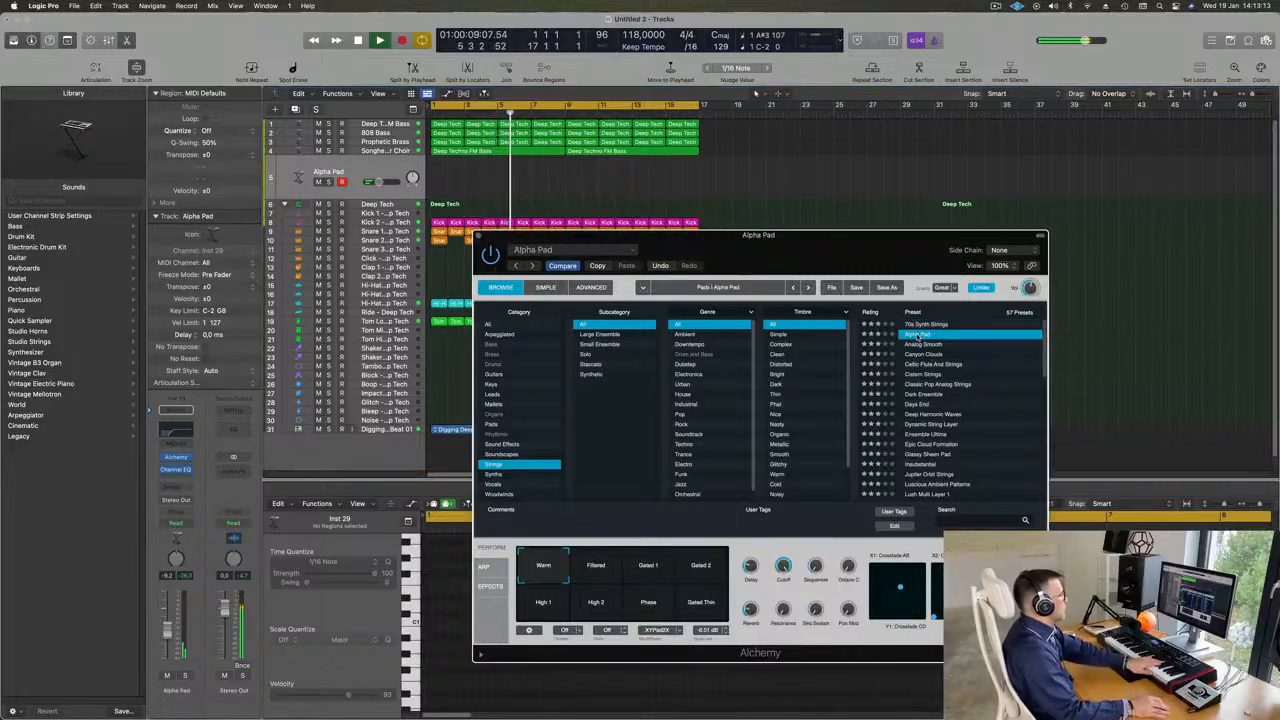
{"action": "scroll", "coordinate": [961, 357], "scroll_direction": "down", "scroll_amount": 1}
{"action": "left_click", "coordinate": [940, 355]}
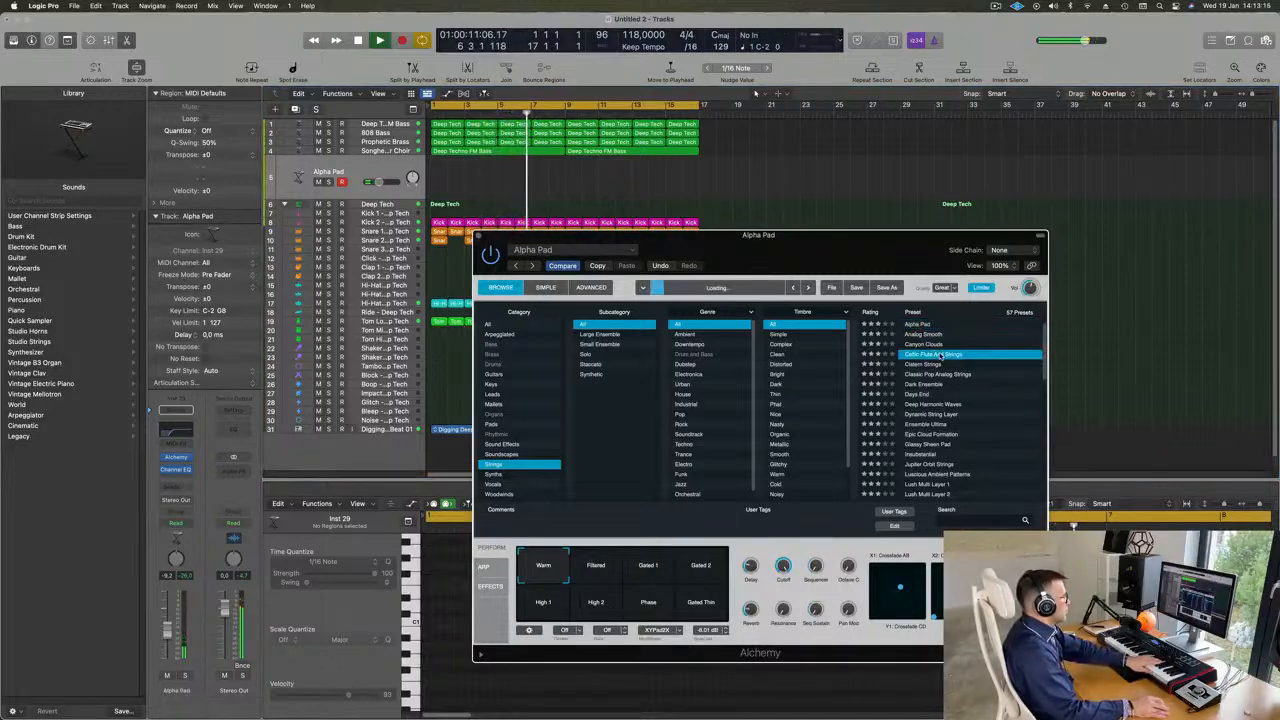
{"action": "scroll", "coordinate": [955, 357], "scroll_direction": "down", "scroll_amount": 2}
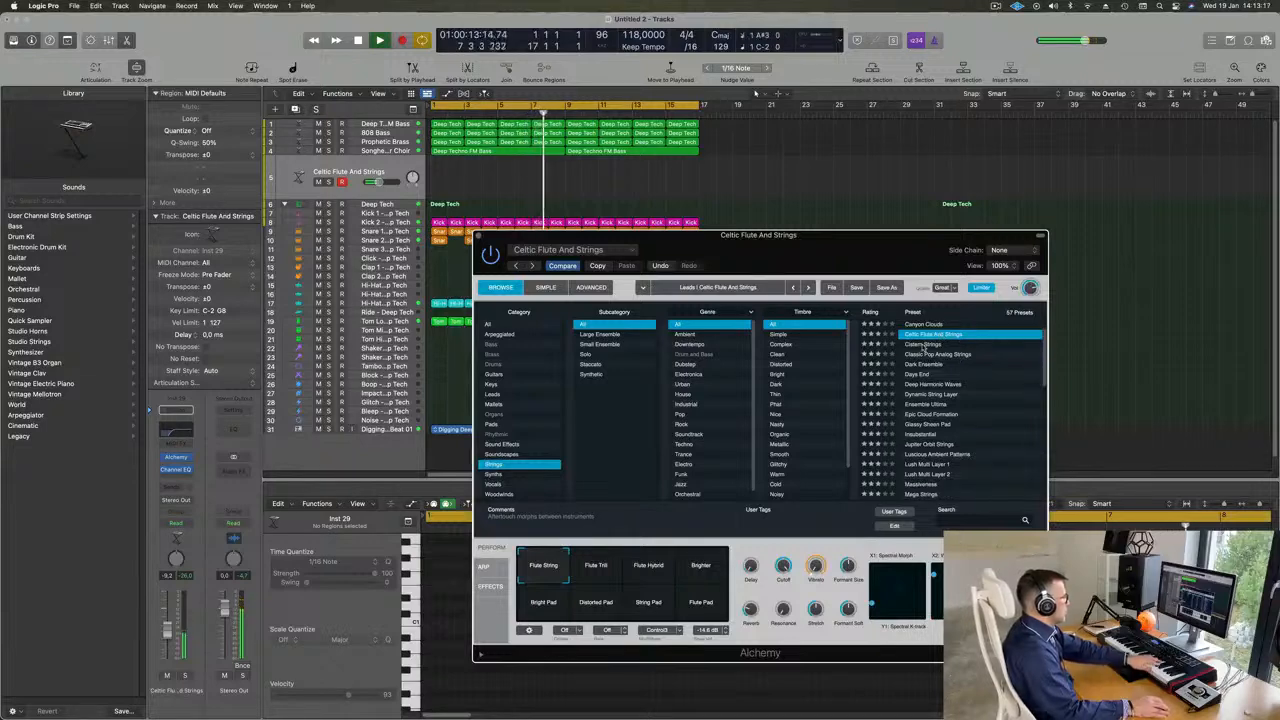
{"action": "left_click", "coordinate": [924, 344]}
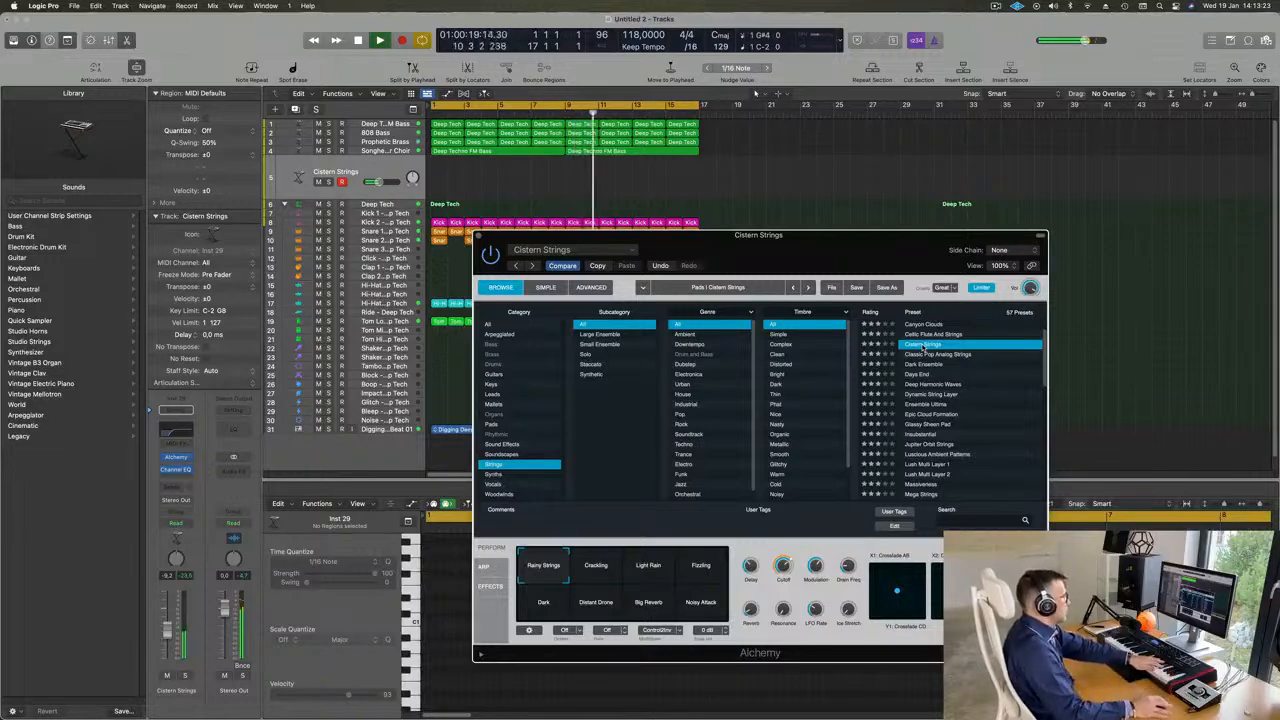
{"action": "left_click", "coordinate": [933, 356]}
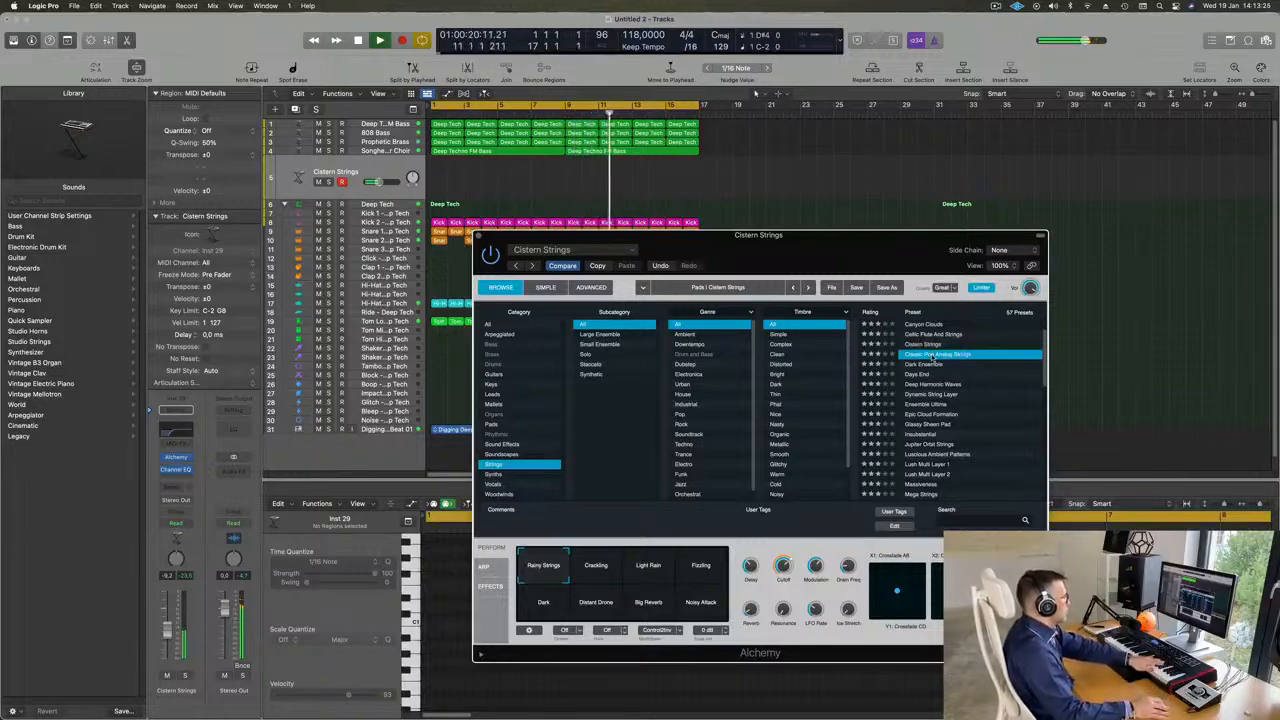
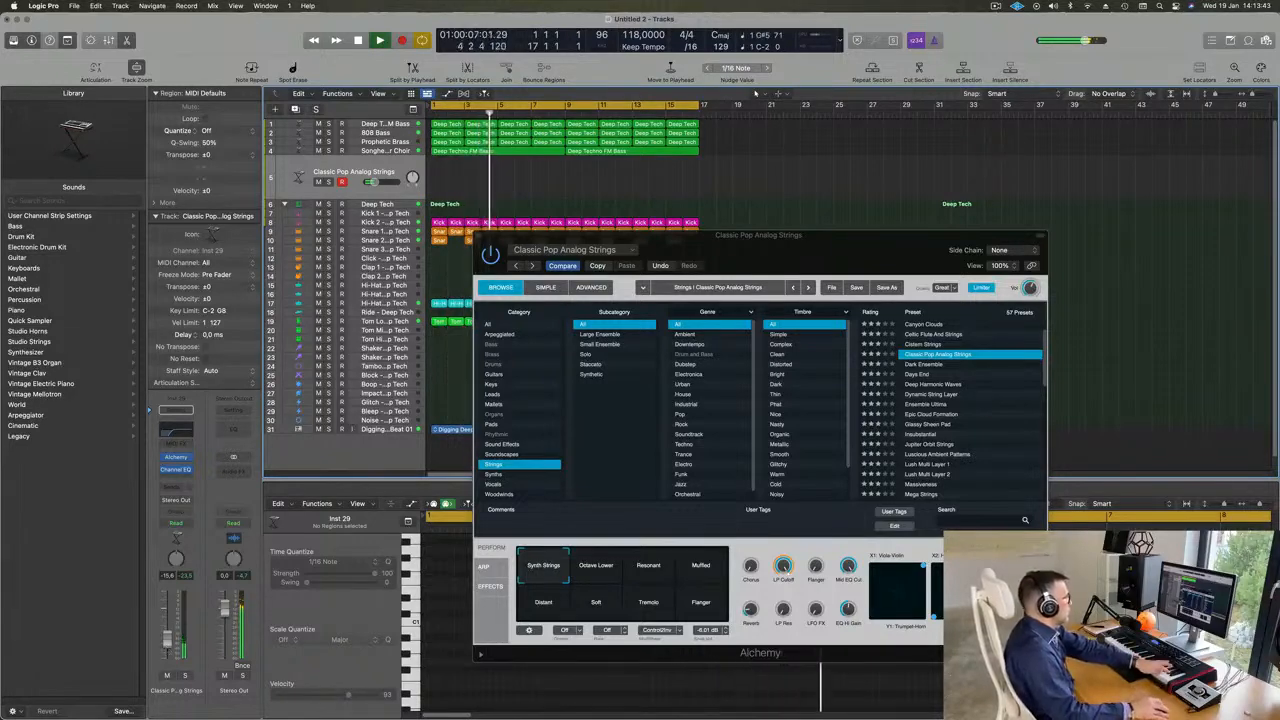
- Audition the Dark Ensemble, Ensemble Ultima, Epic Cloud Formation, Insubstantial and Lush Multi Layer 1 presets on the new track
{"action": "left_click", "coordinate": [926, 364]}
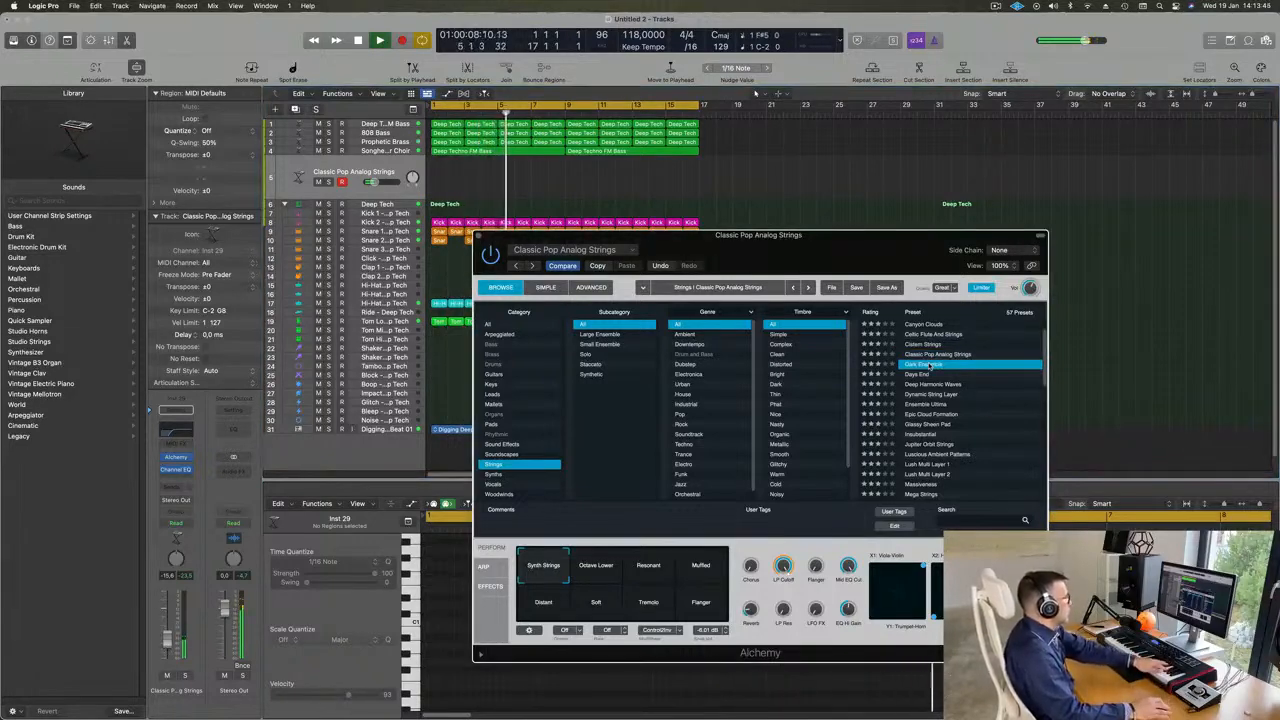
{"action": "scroll", "coordinate": [945, 368], "scroll_direction": "down", "scroll_amount": 2}
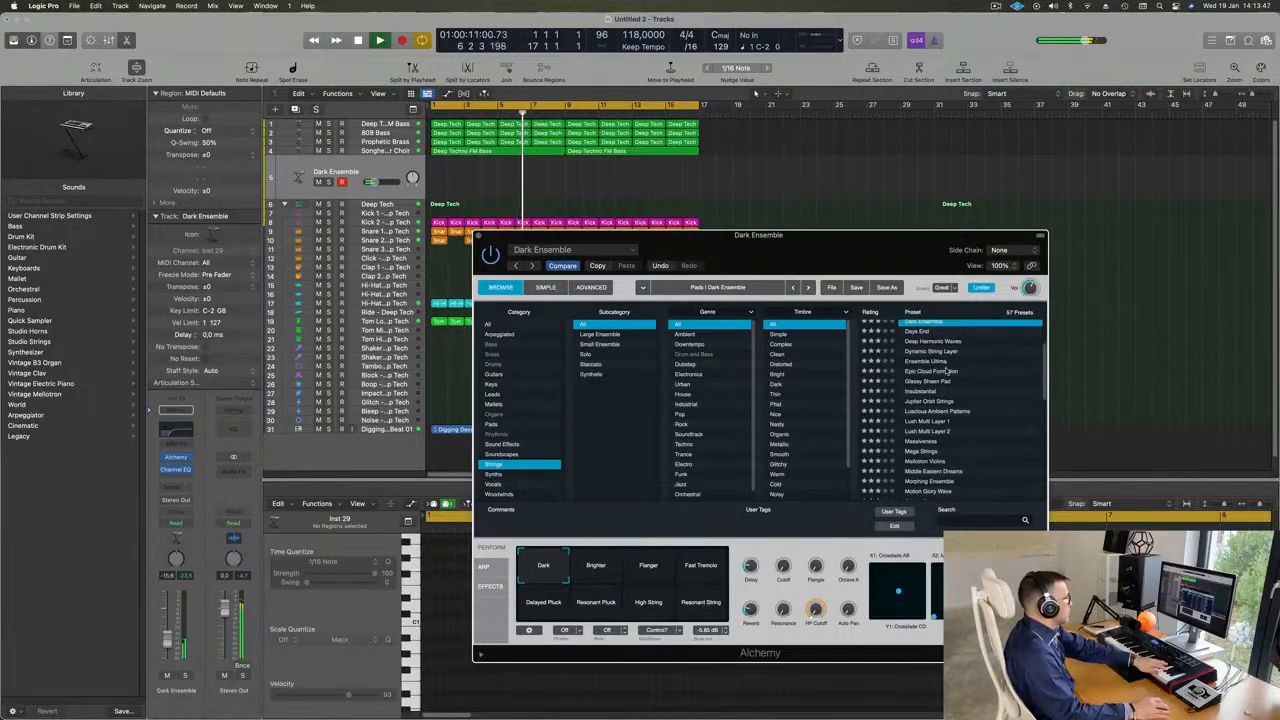
{"action": "left_click", "coordinate": [926, 362]}
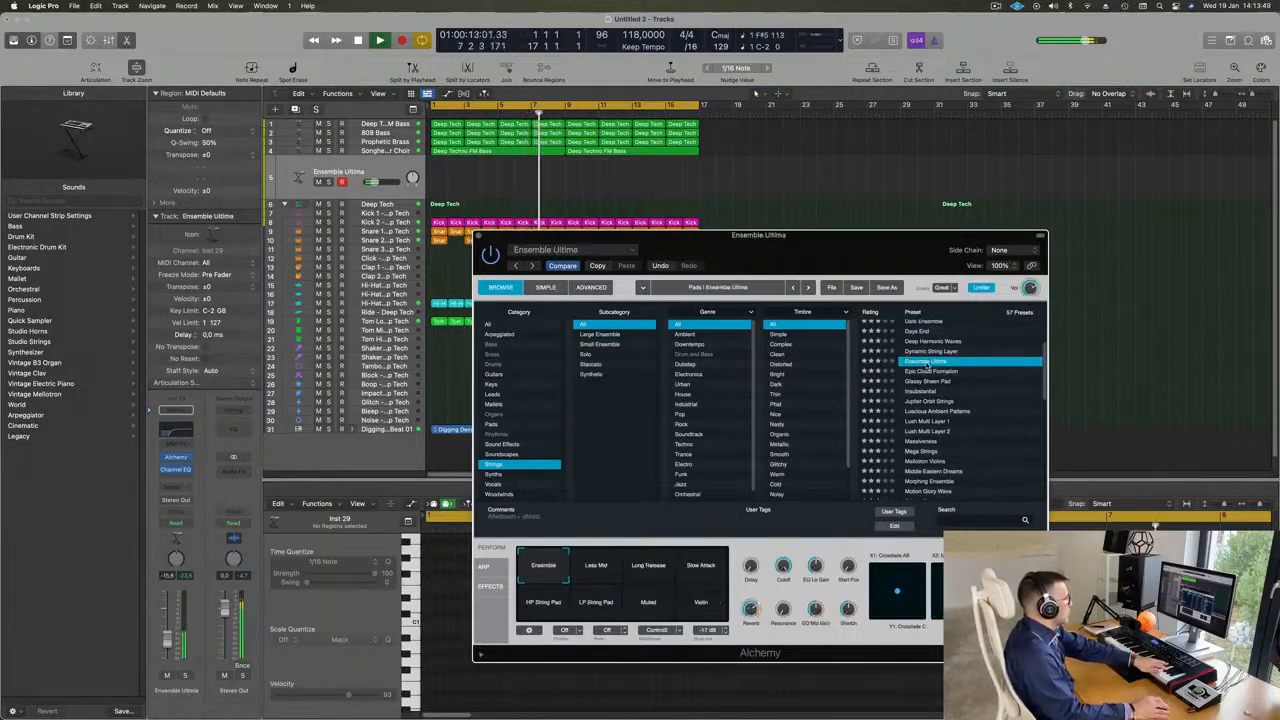
{"action": "left_click", "coordinate": [933, 372]}
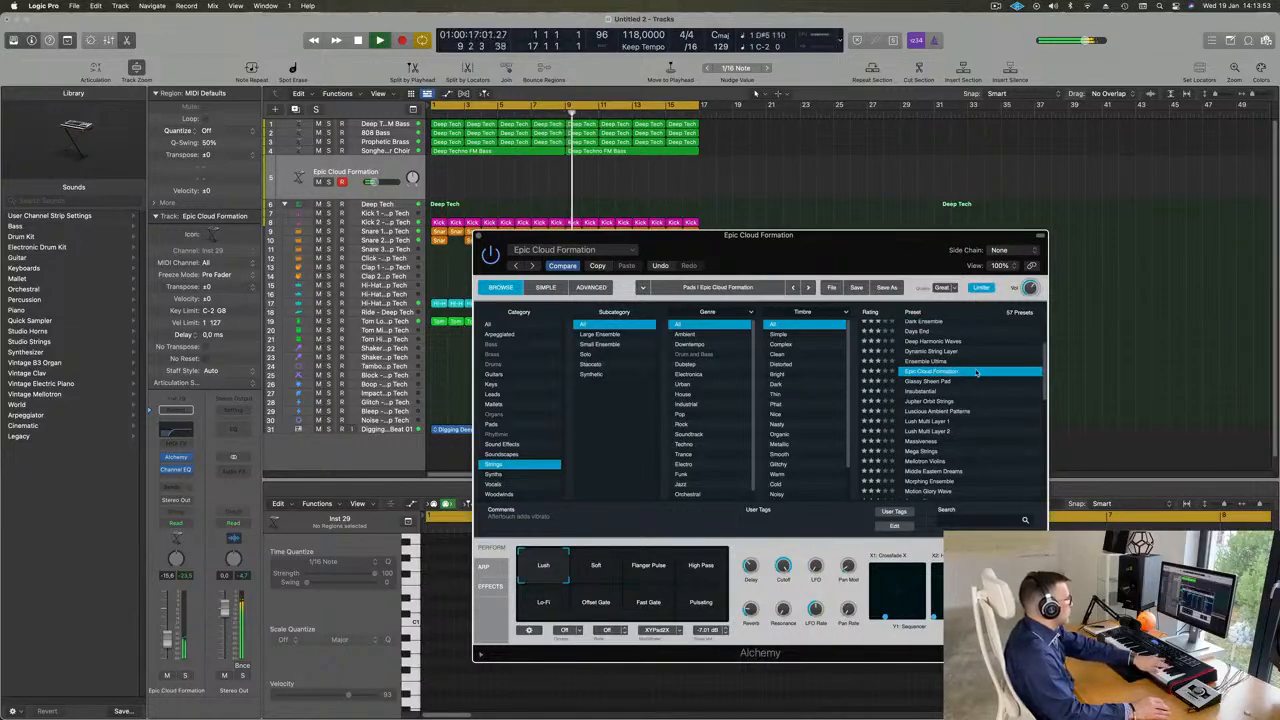
{"action": "left_click", "coordinate": [930, 391]}
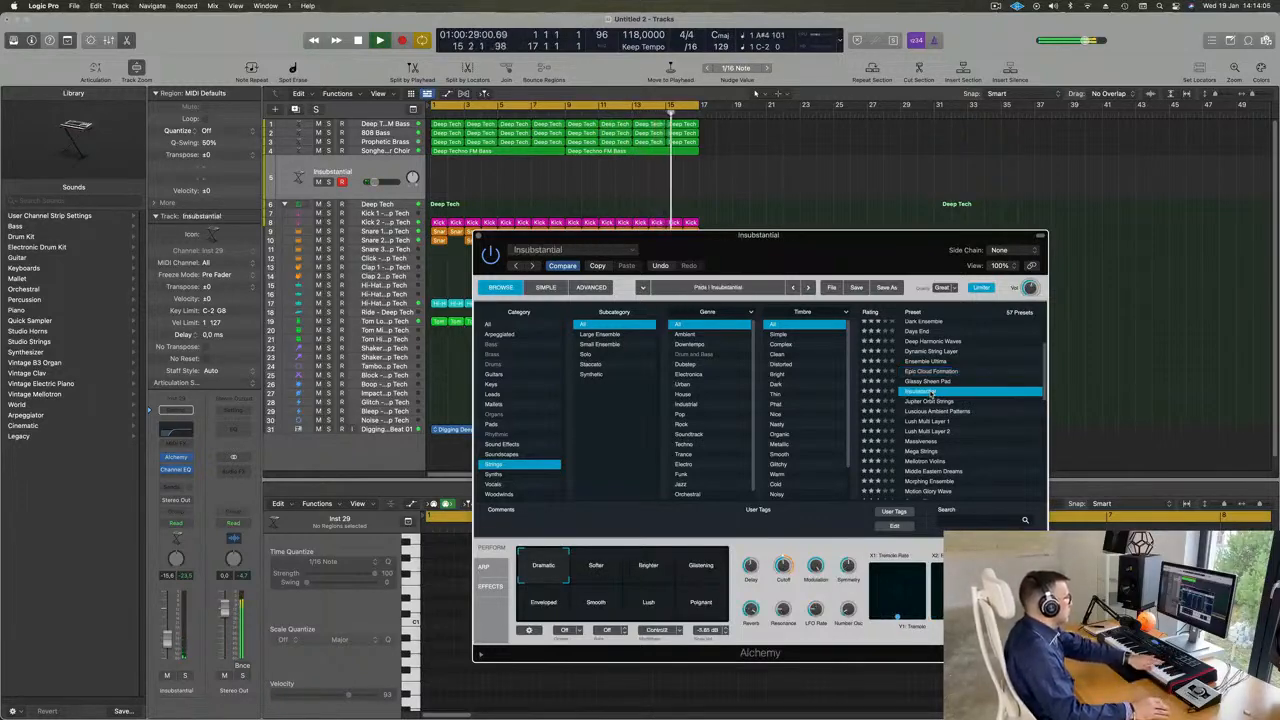
{"action": "scroll", "coordinate": [1003, 364], "scroll_direction": "down", "scroll_amount": 3}
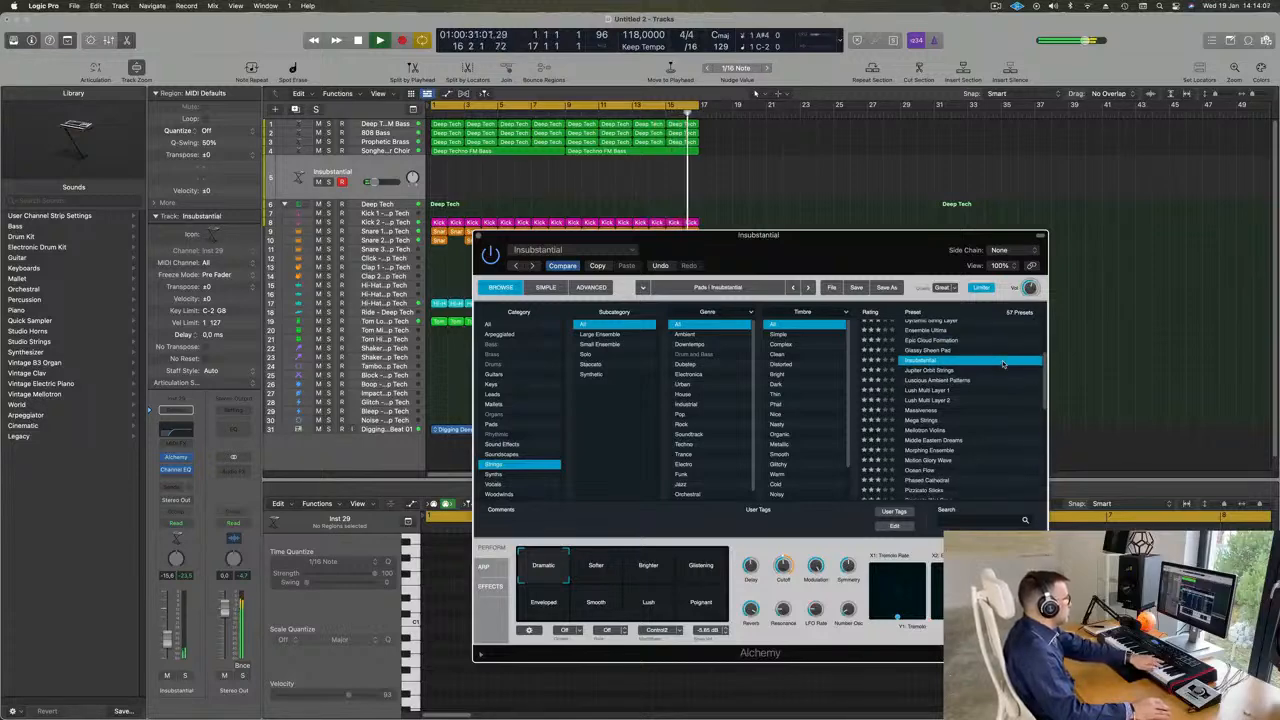
{"action": "left_click", "coordinate": [932, 390]}
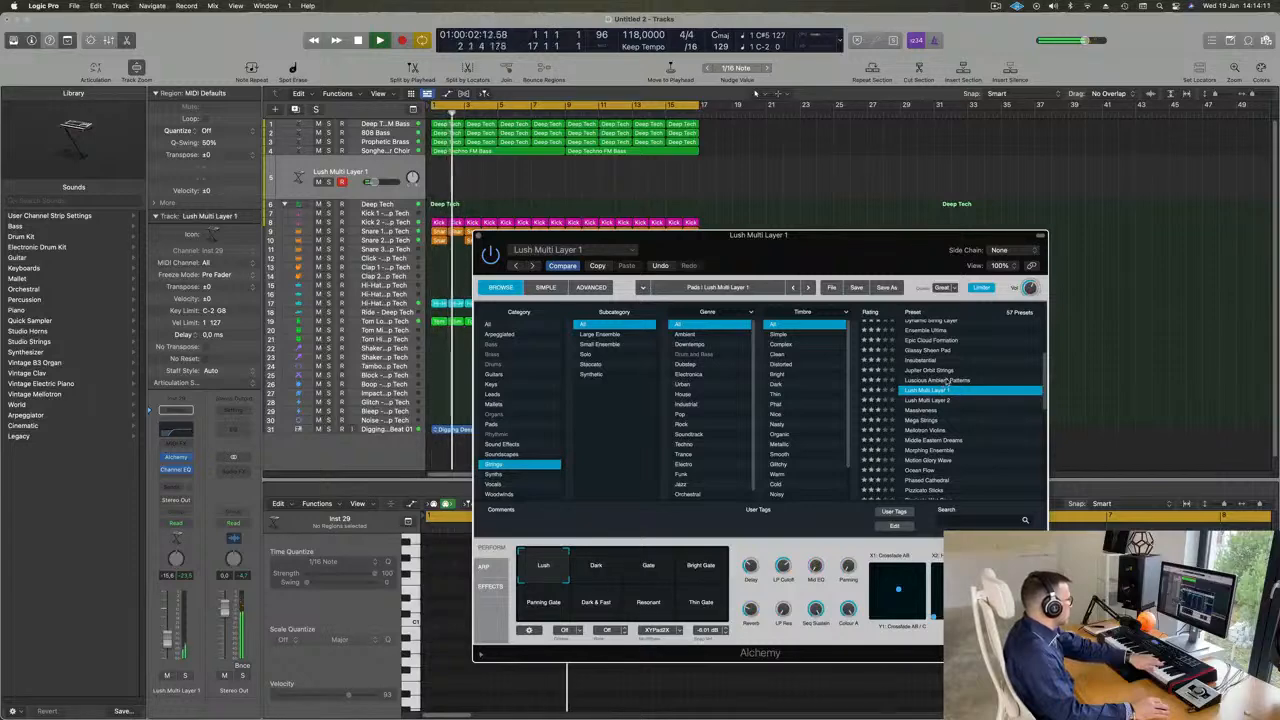
- Audition the Rich String Pad, Rich Swirly String Synth, Rising From The Deep and Sand Dunes presets
{"action": "scroll", "coordinate": [940, 388], "scroll_direction": "down", "scroll_amount": 3}
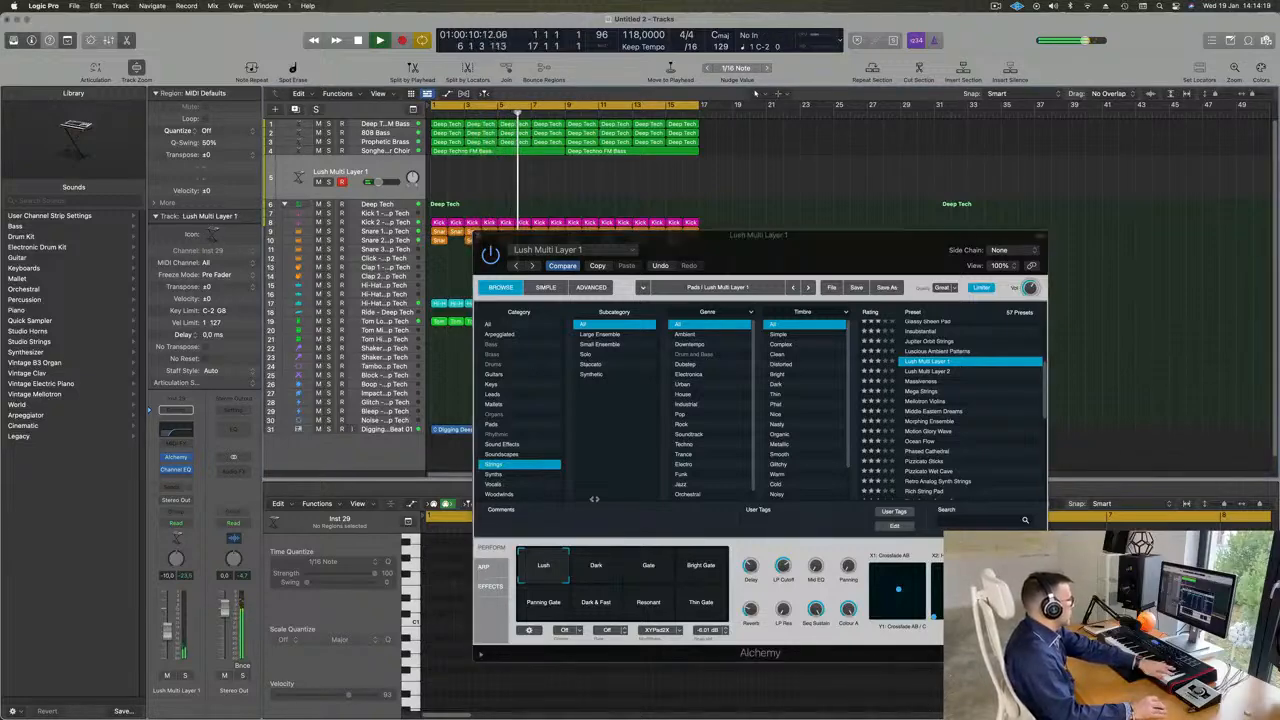
{"action": "scroll", "coordinate": [1004, 378], "scroll_direction": "down", "scroll_amount": 2}
{"action": "scroll", "coordinate": [1004, 378], "scroll_direction": "down", "scroll_amount": 1}
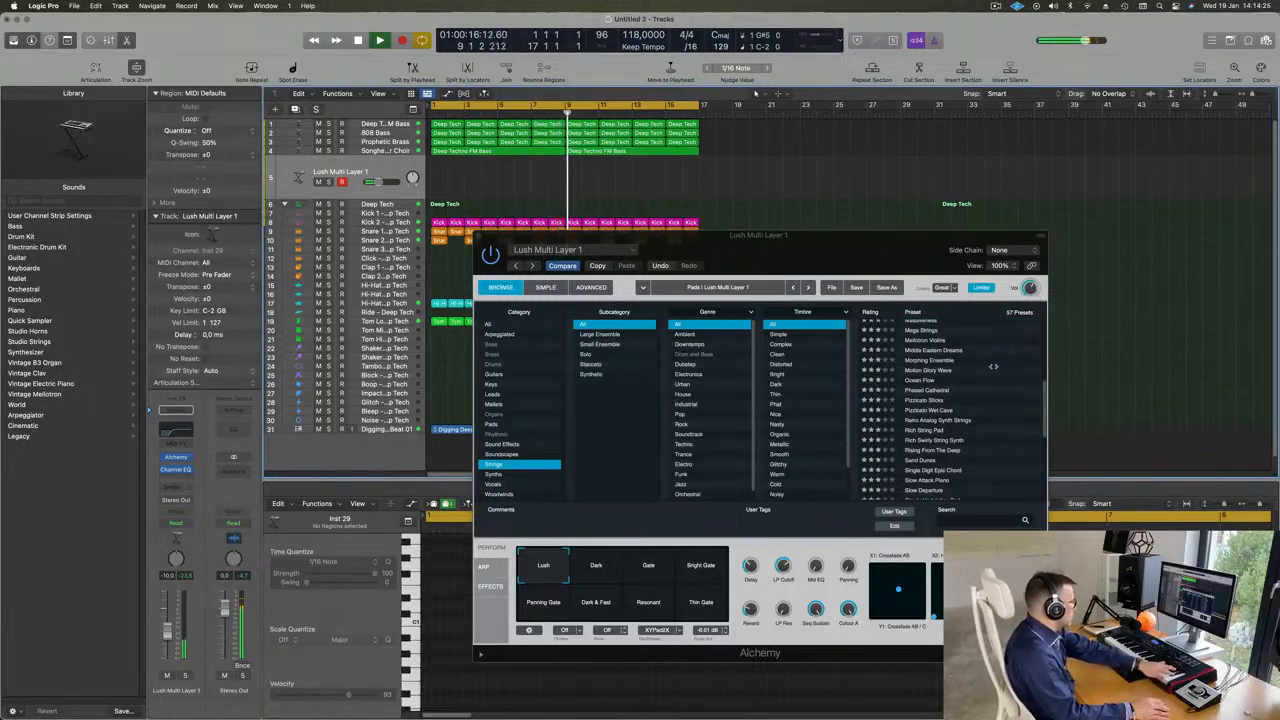
{"action": "scroll", "coordinate": [960, 390], "scroll_direction": "down", "scroll_amount": 2}
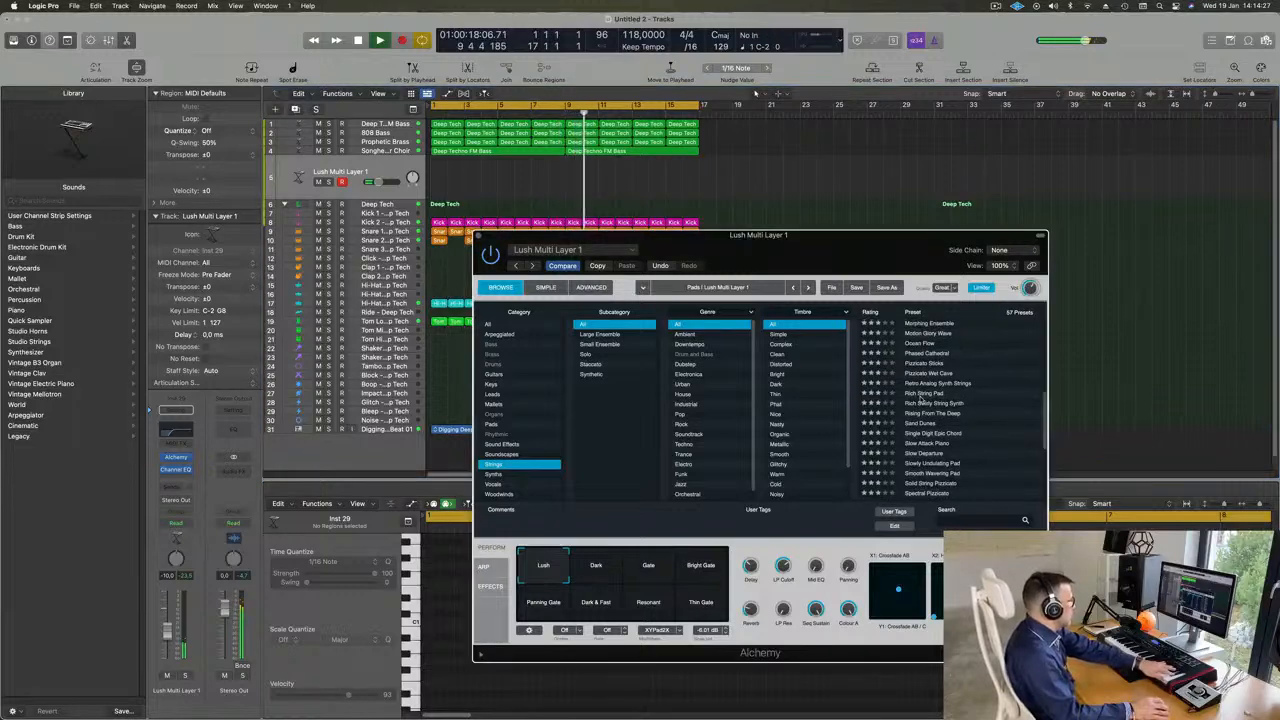
{"action": "left_click", "coordinate": [921, 394]}
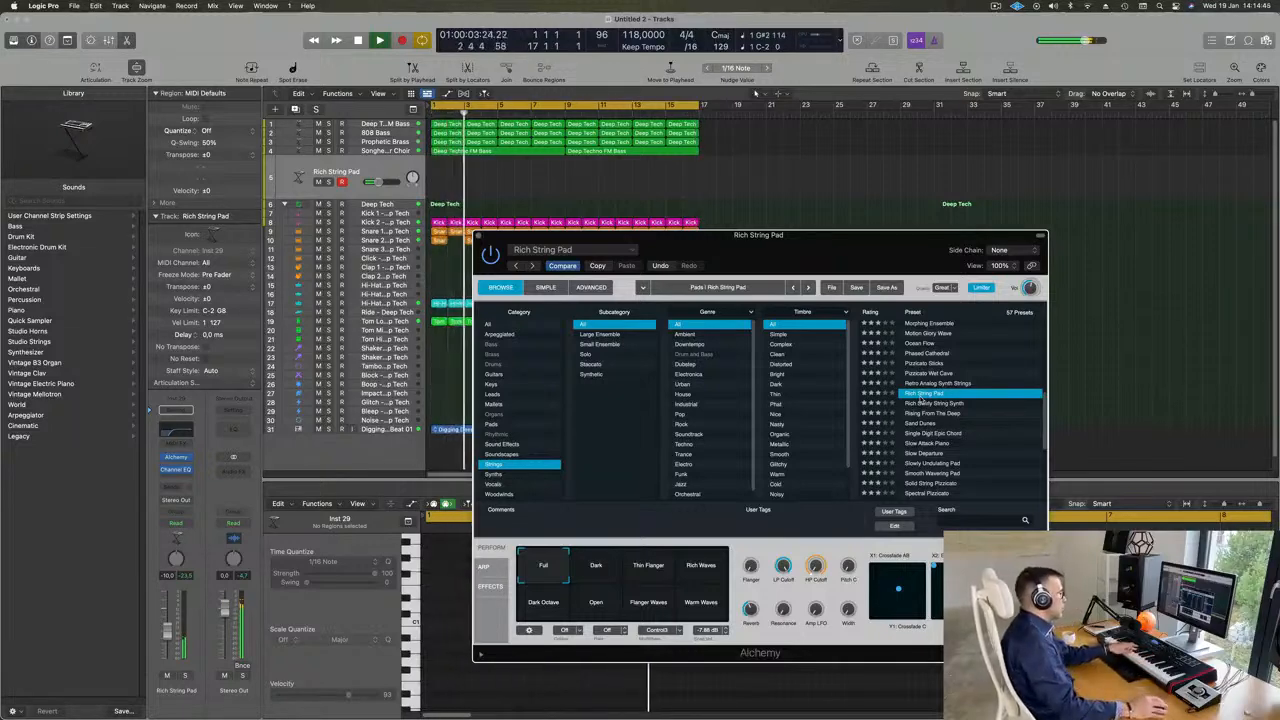
{"action": "left_click", "coordinate": [942, 404]}
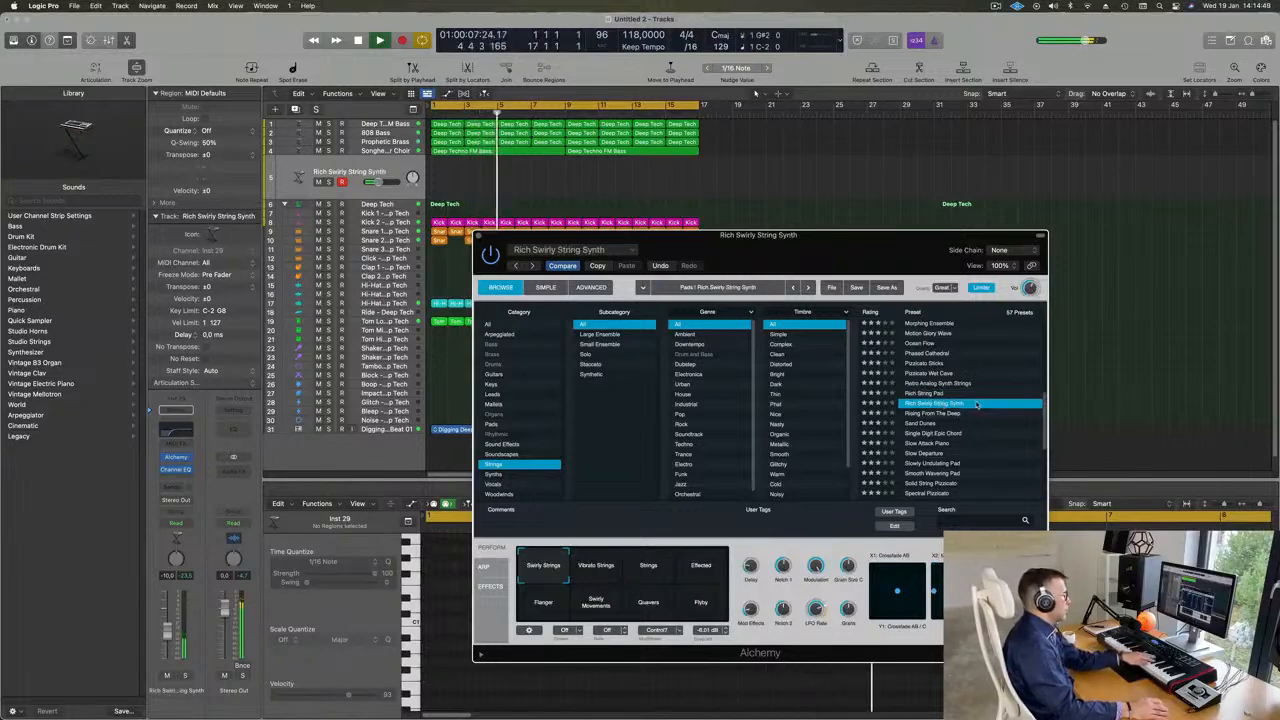
{"action": "left_click", "coordinate": [923, 414]}
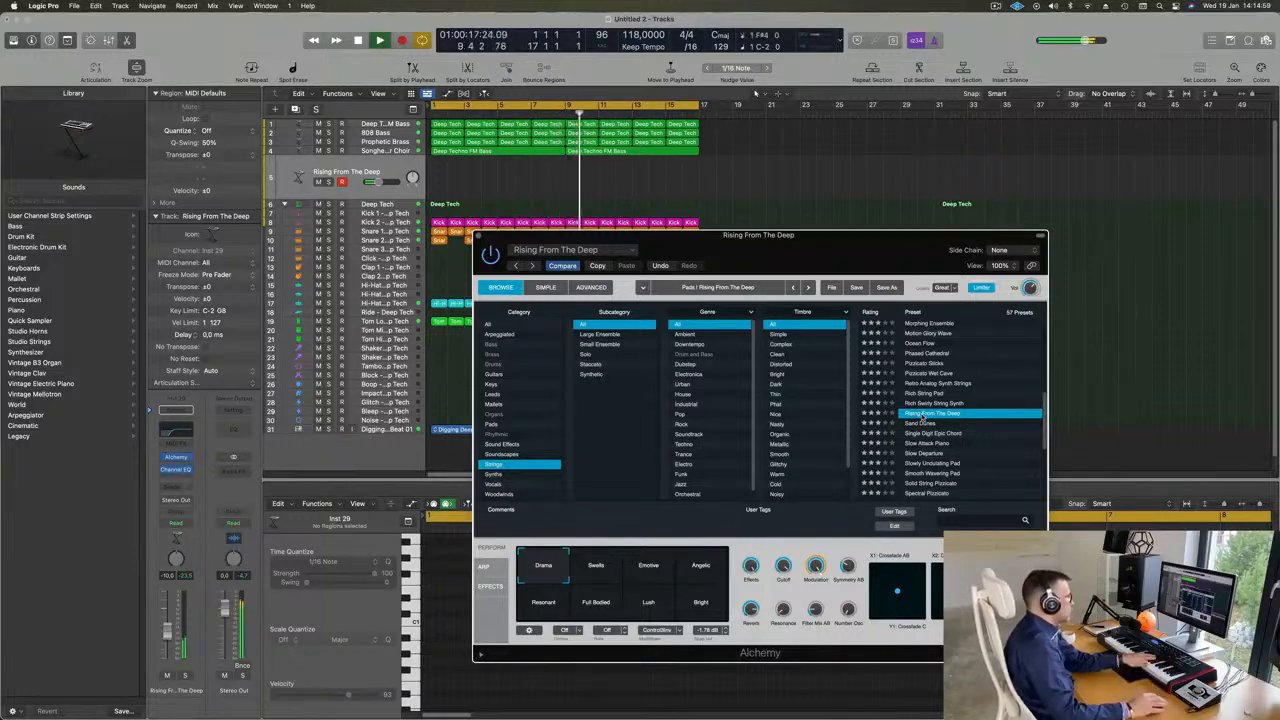
{"action": "left_click", "coordinate": [920, 424]}
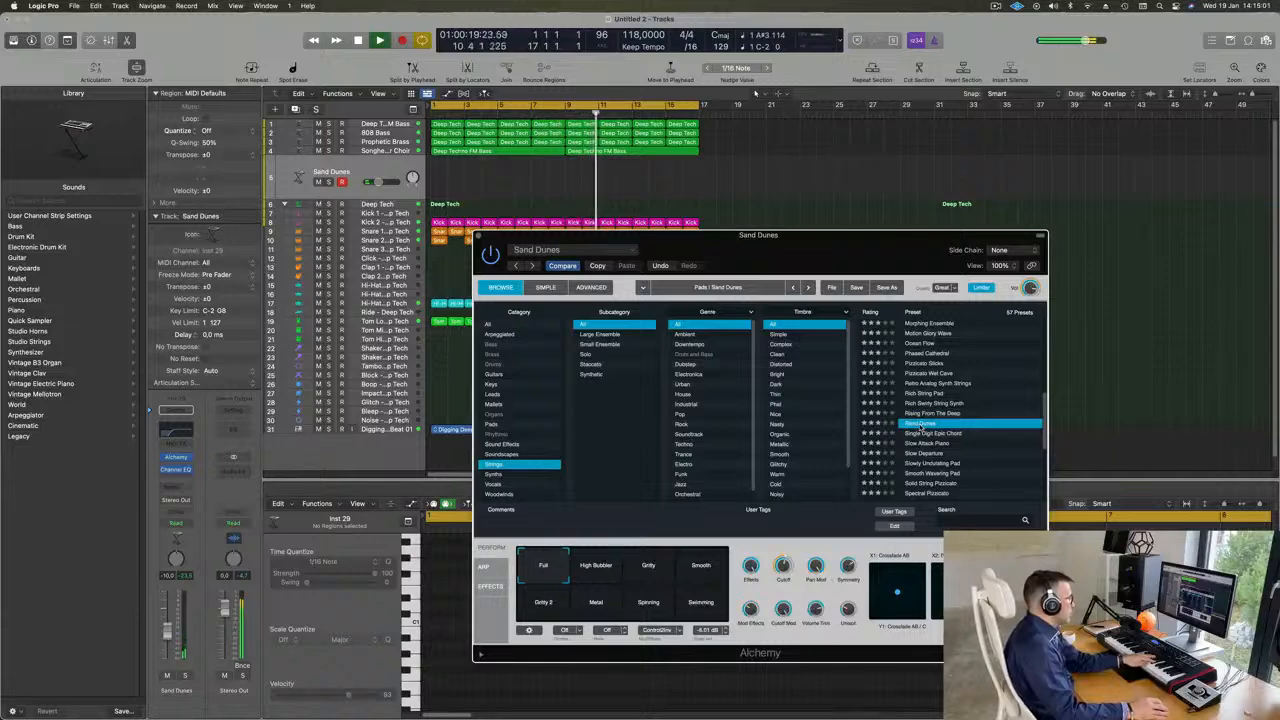
- Load the Single Digit Epic Chord preset and try its Octaves, Bright Chord, Subdued and Glide Up variations
{"action": "left_click", "coordinate": [941, 435]}
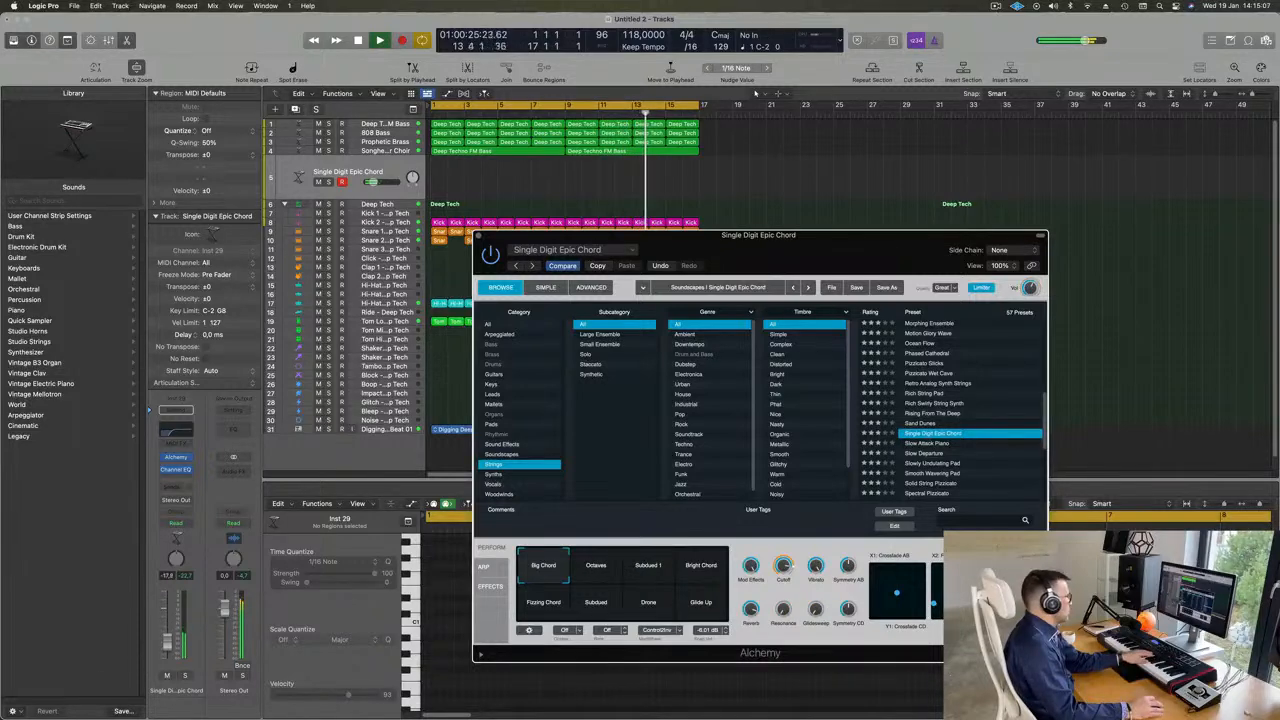
{"action": "left_click", "coordinate": [595, 570]}
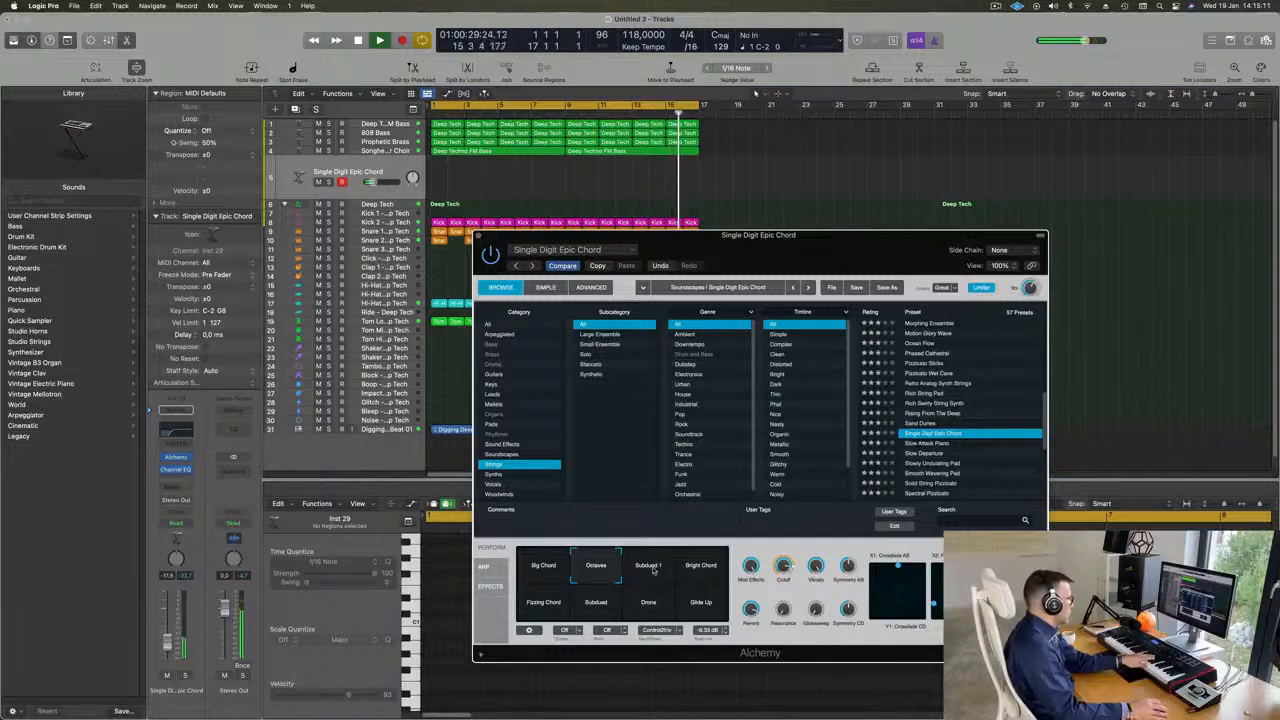
{"action": "left_click", "coordinate": [704, 568]}
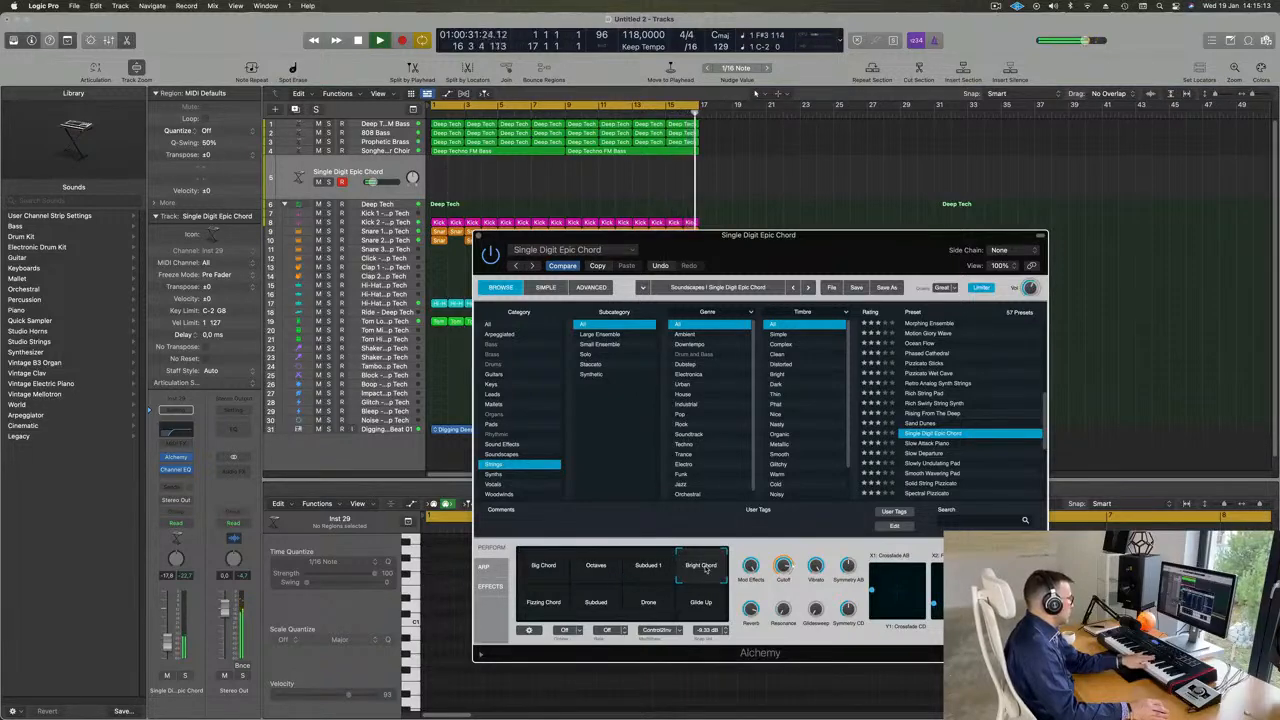
{"action": "left_click", "coordinate": [574, 603]}
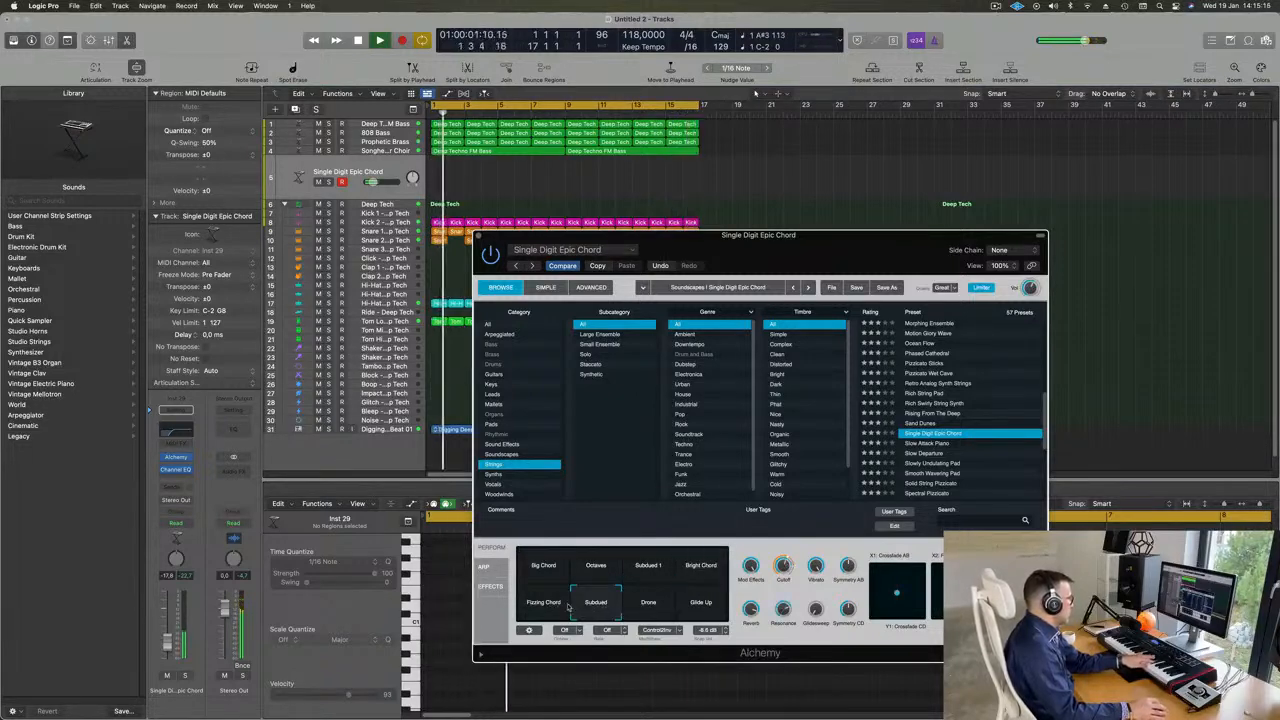
{"action": "left_click", "coordinate": [701, 603]}
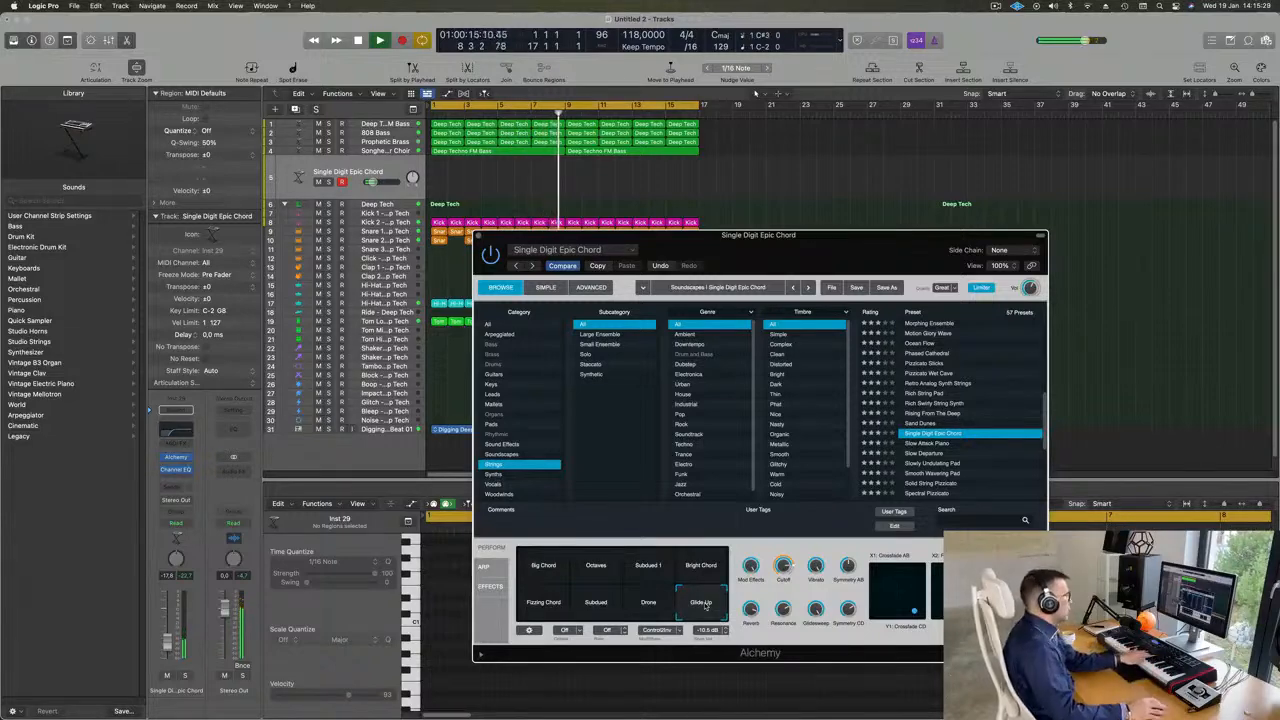
- Audition the Slowly Undulating Pad, String Machine and Strings Dark Purple presets
{"action": "scroll", "coordinate": [945, 425], "scroll_direction": "down", "scroll_amount": 3}
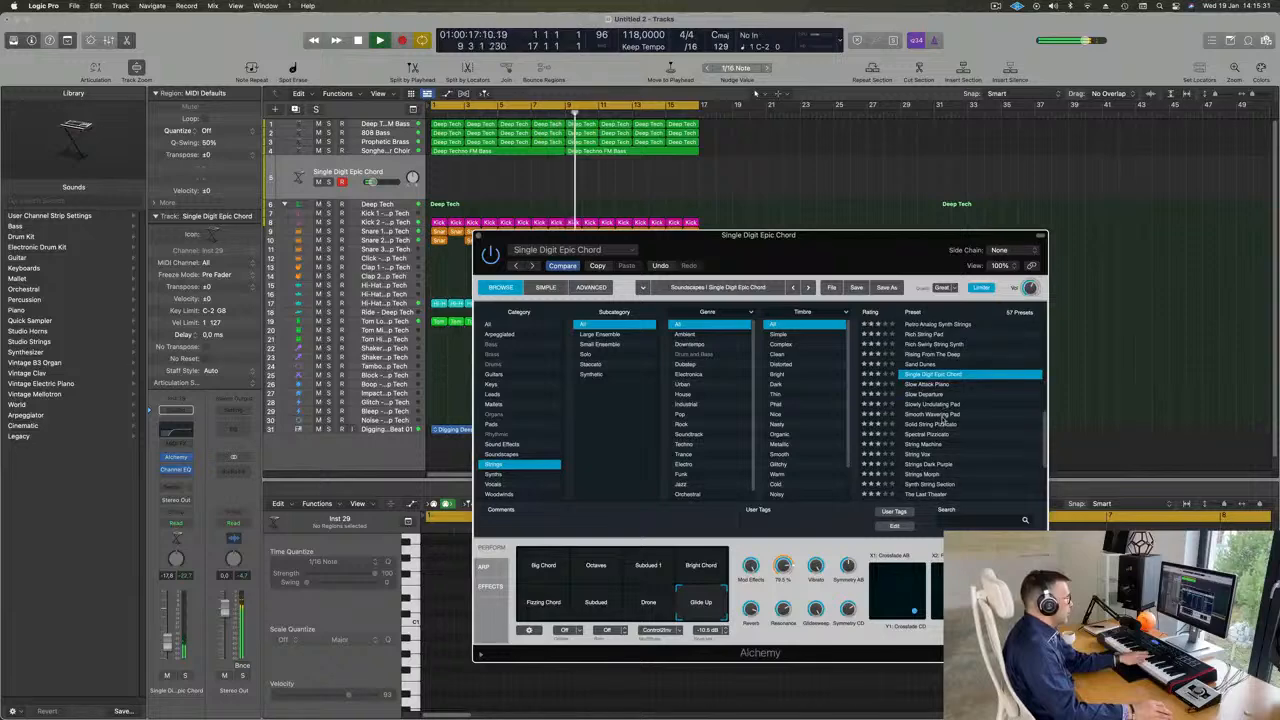
{"action": "left_click", "coordinate": [938, 404]}
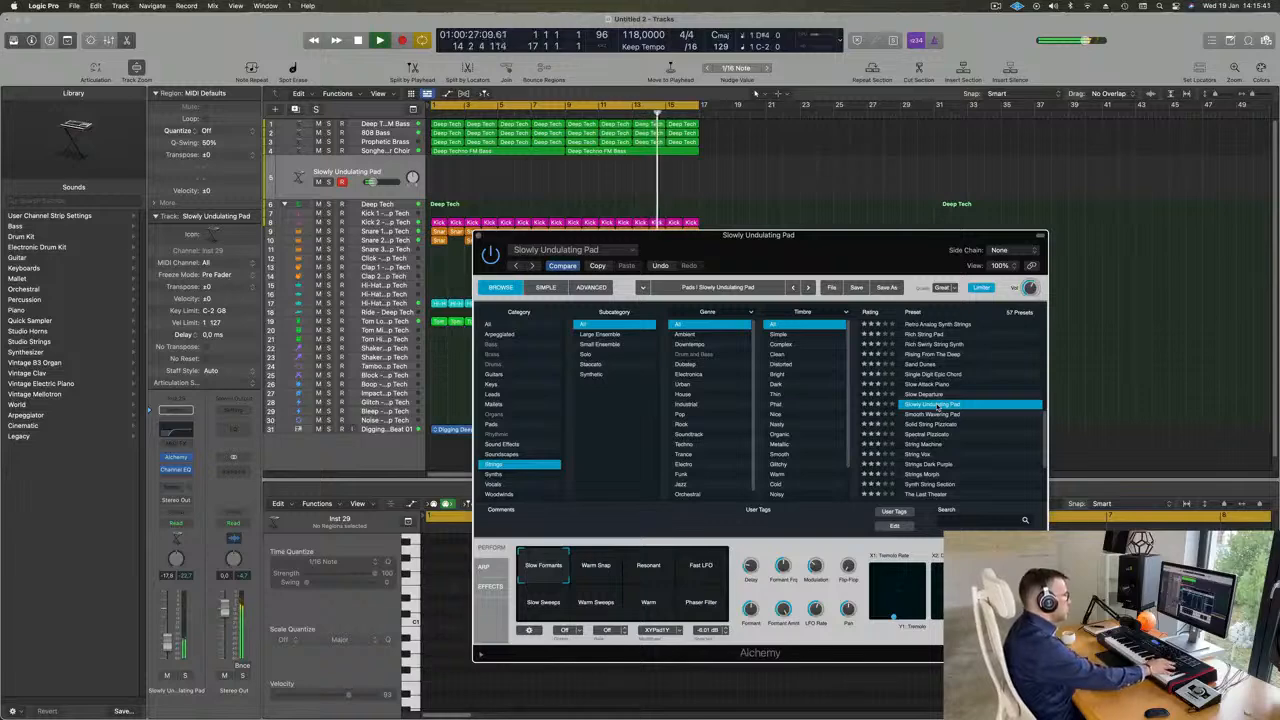
{"action": "scroll", "coordinate": [957, 412], "scroll_direction": "down", "scroll_amount": 2}
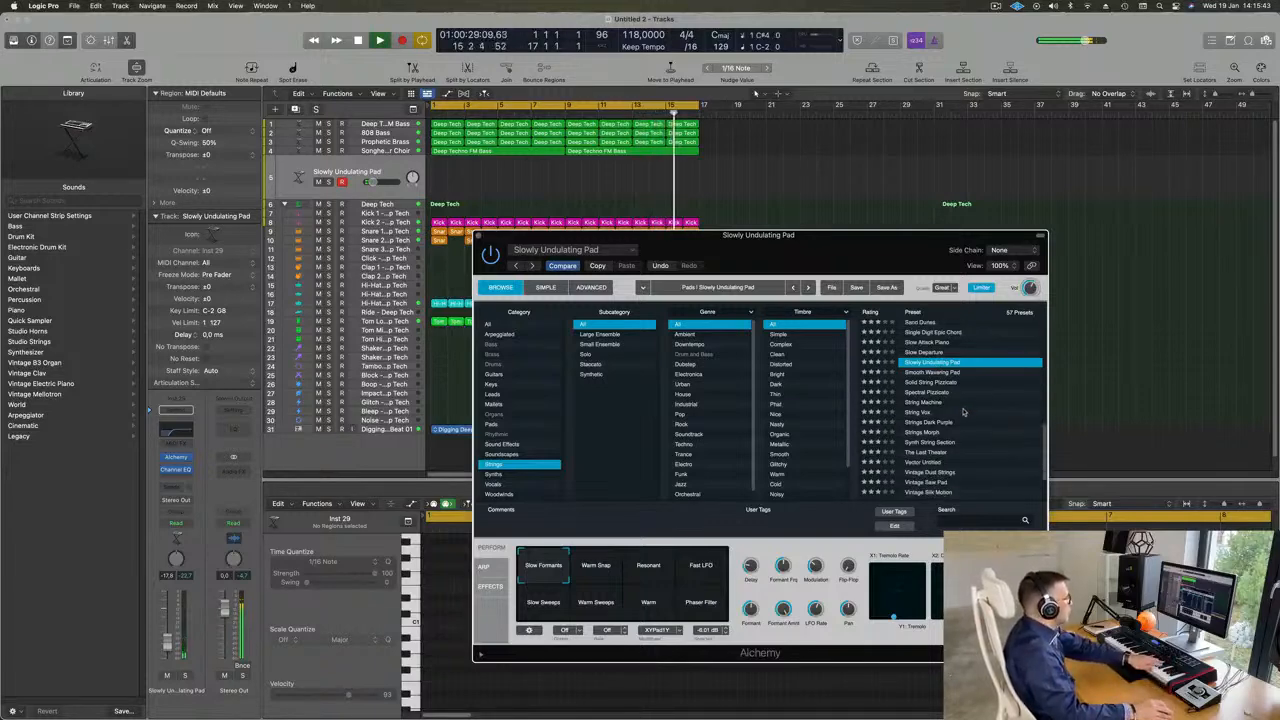
{"action": "left_click", "coordinate": [920, 402]}
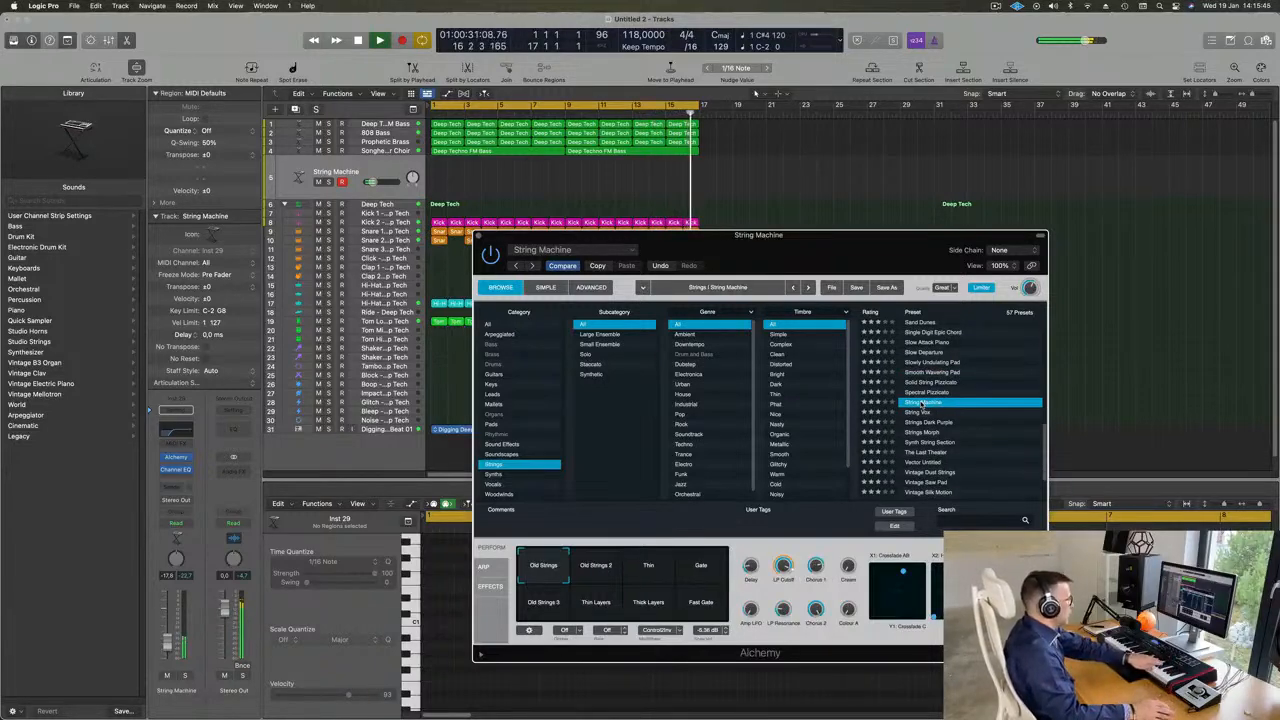
{"action": "scroll", "coordinate": [957, 404], "scroll_direction": "down", "scroll_amount": 2}
{"action": "left_click", "coordinate": [926, 382]}
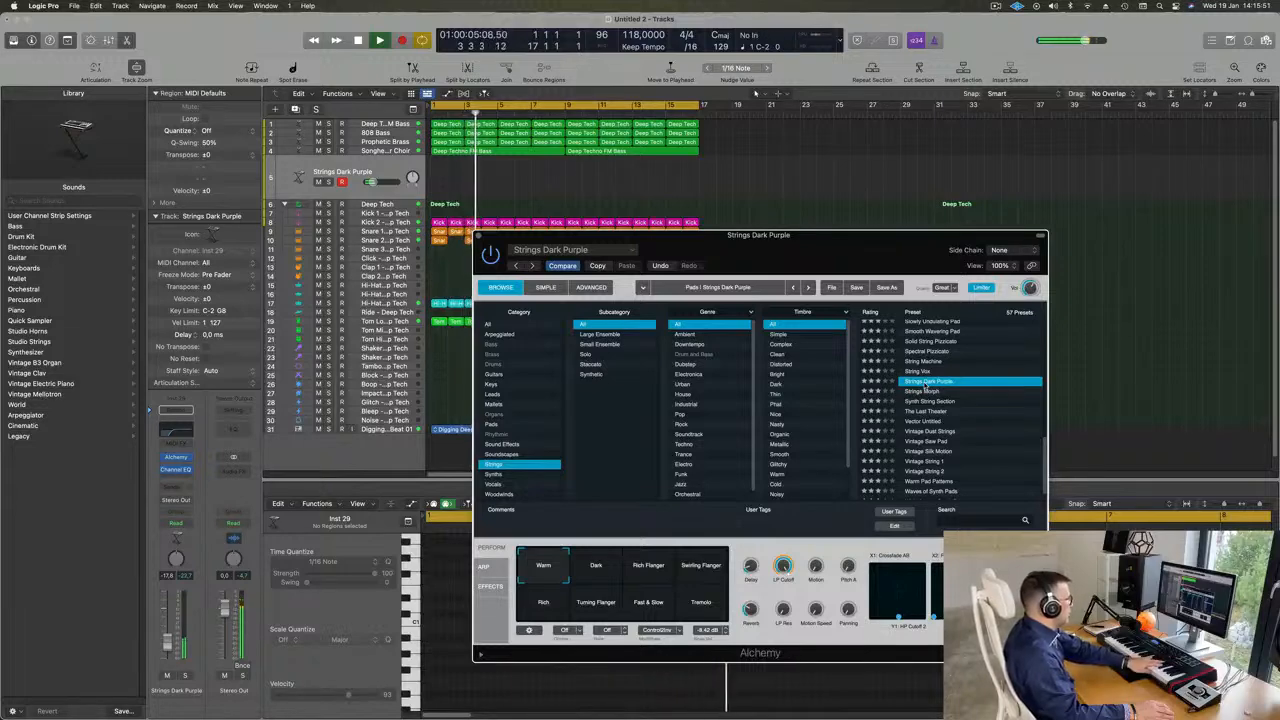
- Load the Strings Morph preset and try its Epic and Gate Pad variations
{"action": "left_click", "coordinate": [927, 392]}
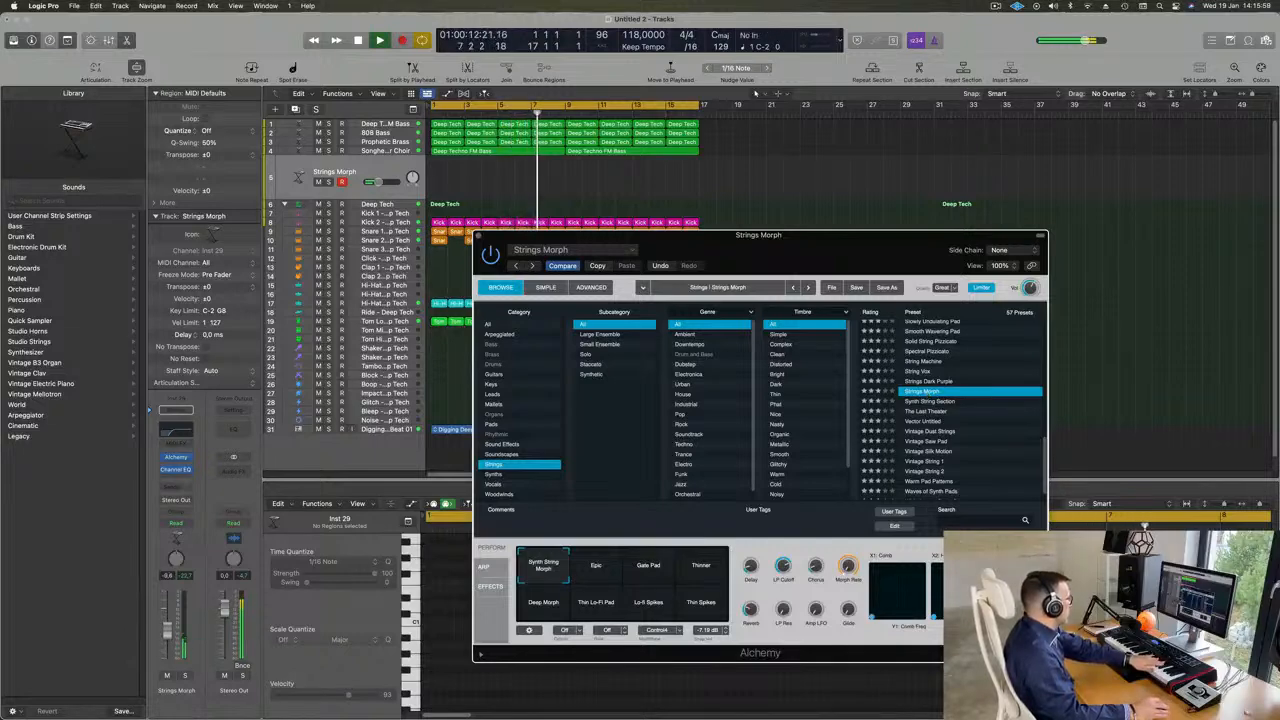
{"action": "left_click", "coordinate": [609, 575]}
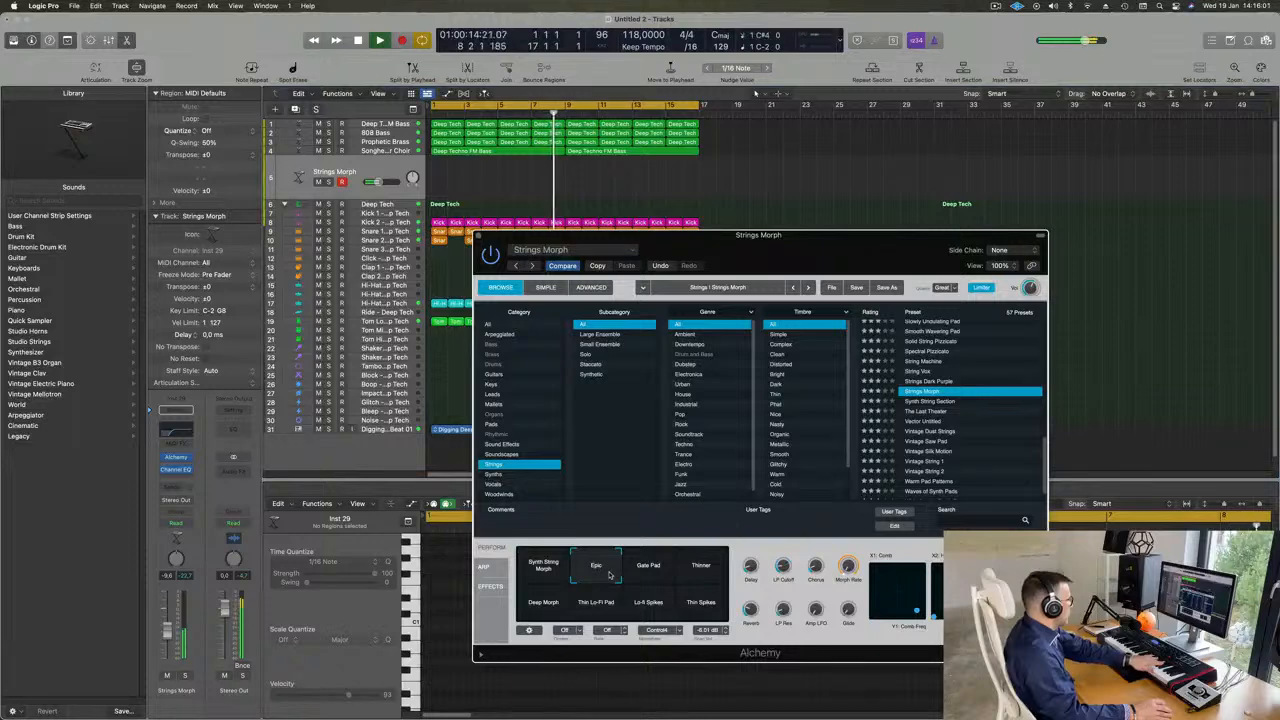
{"action": "left_click", "coordinate": [646, 572]}
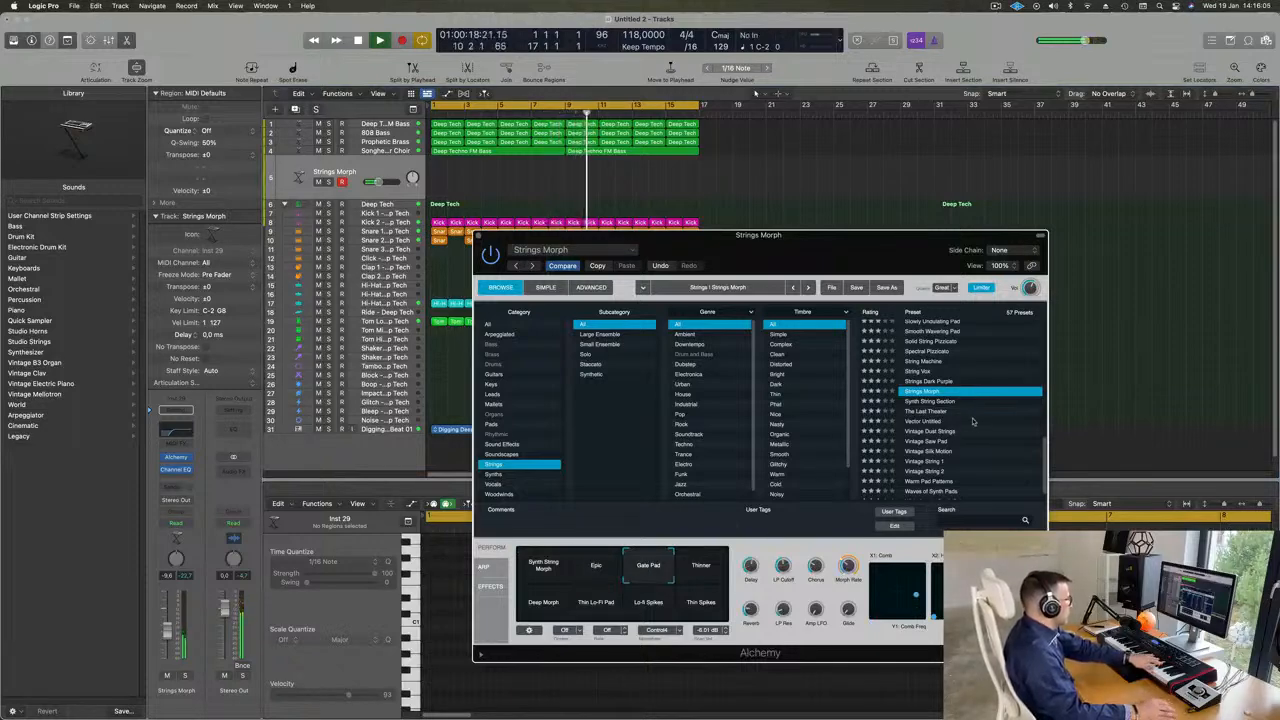
- Audition the Synth String Section, Vintage Dust Strings, Warm Pad Patterns and 70s Synth Strings presets
{"action": "left_click", "coordinate": [940, 401]}
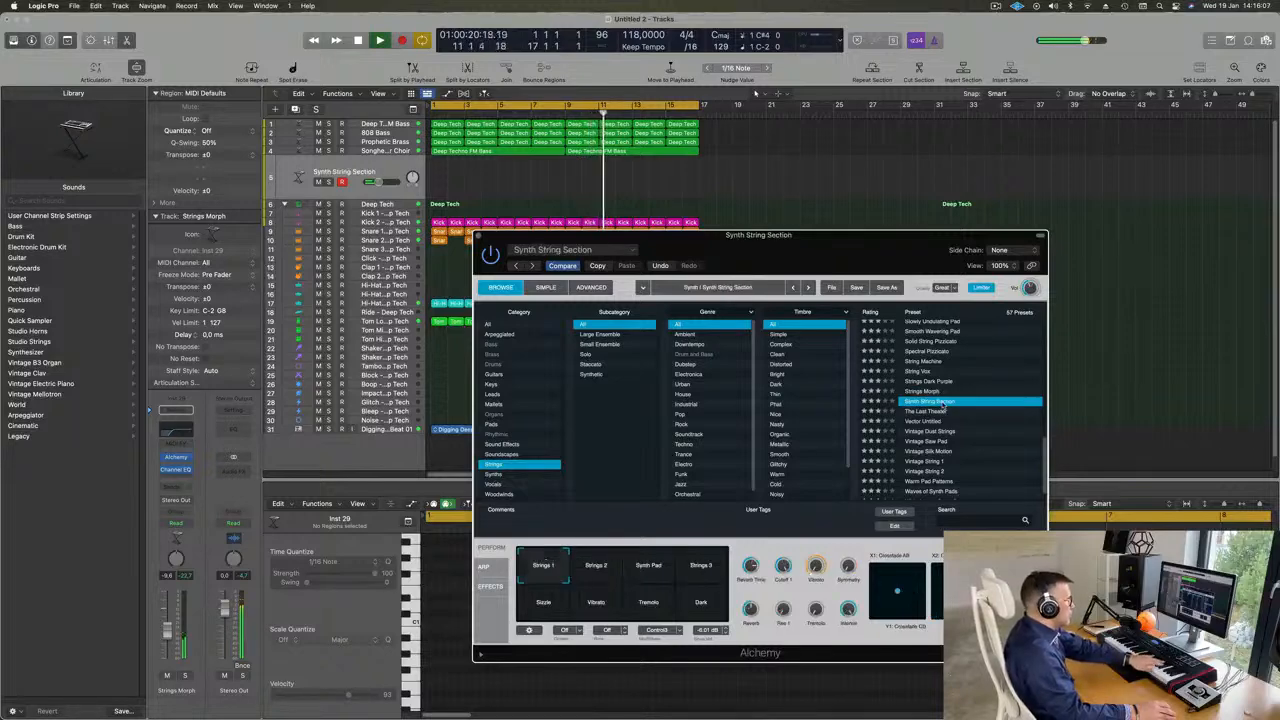
{"action": "scroll", "coordinate": [943, 404], "scroll_direction": "down", "scroll_amount": 2}
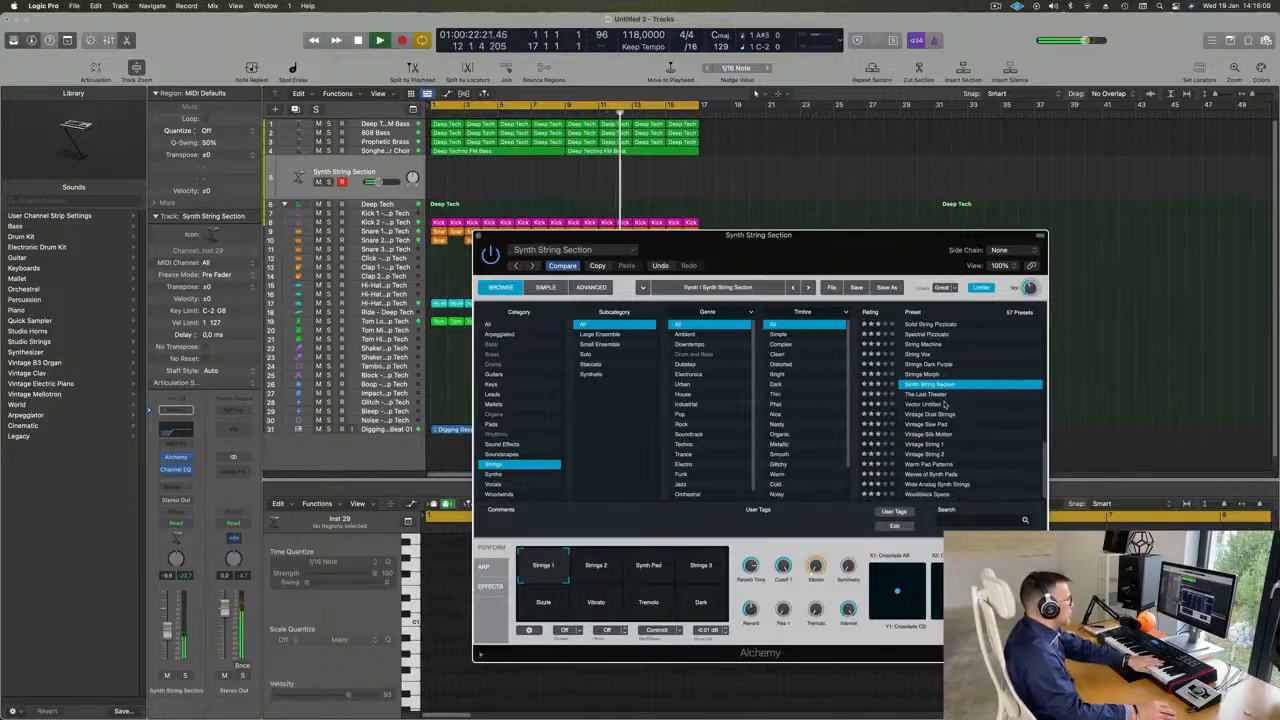
{"action": "left_click", "coordinate": [933, 414]}
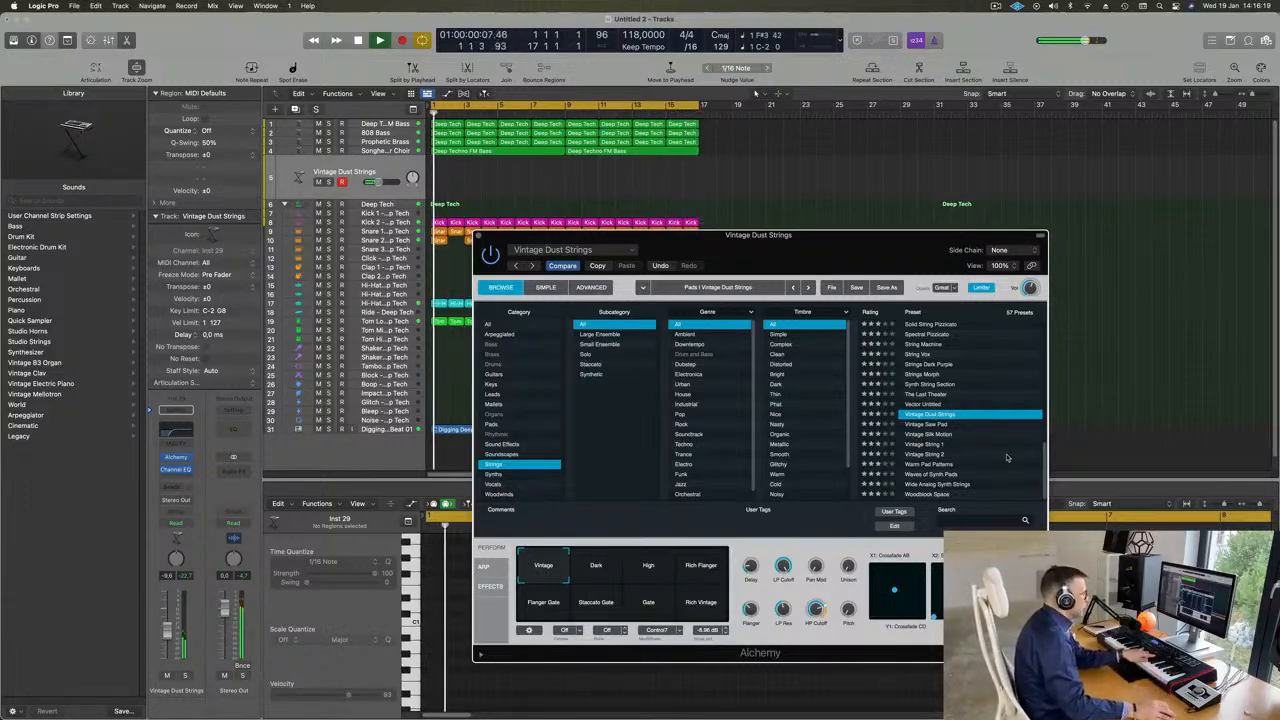
{"action": "left_click", "coordinate": [930, 465]}
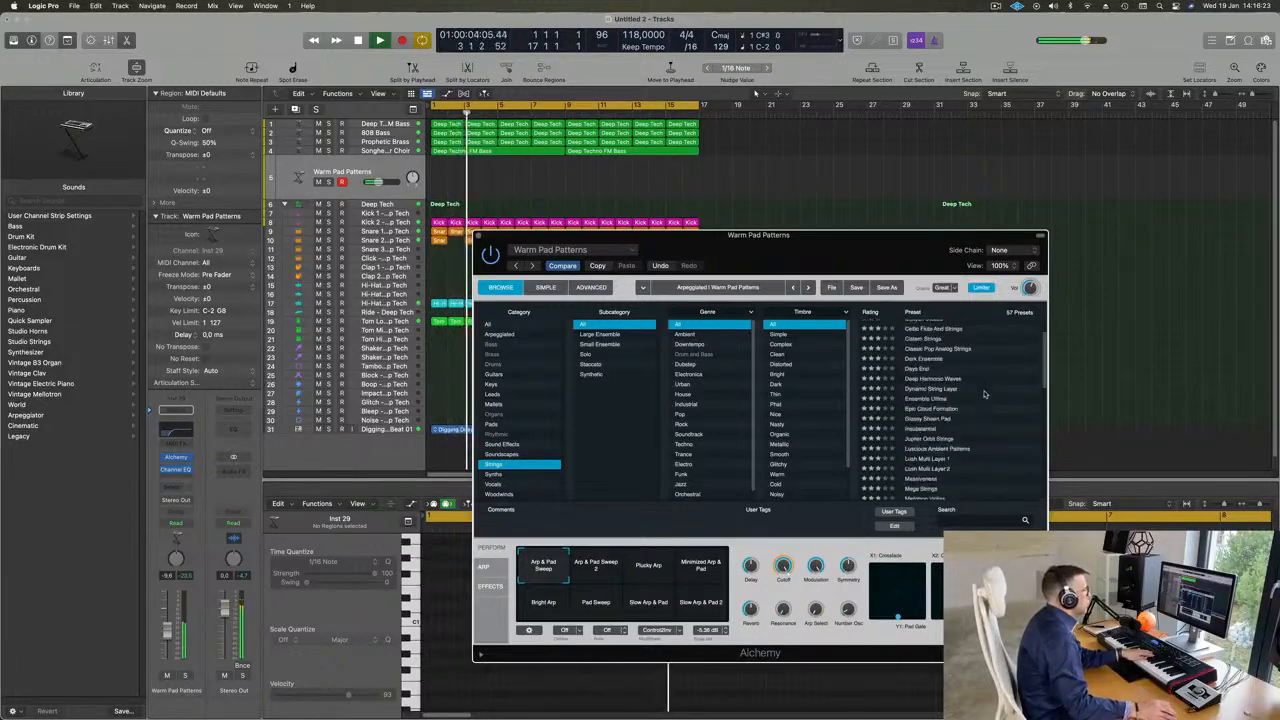
{"action": "scroll", "coordinate": [975, 380], "scroll_direction": "up", "scroll_amount": 10}
{"action": "left_click", "coordinate": [936, 326]}
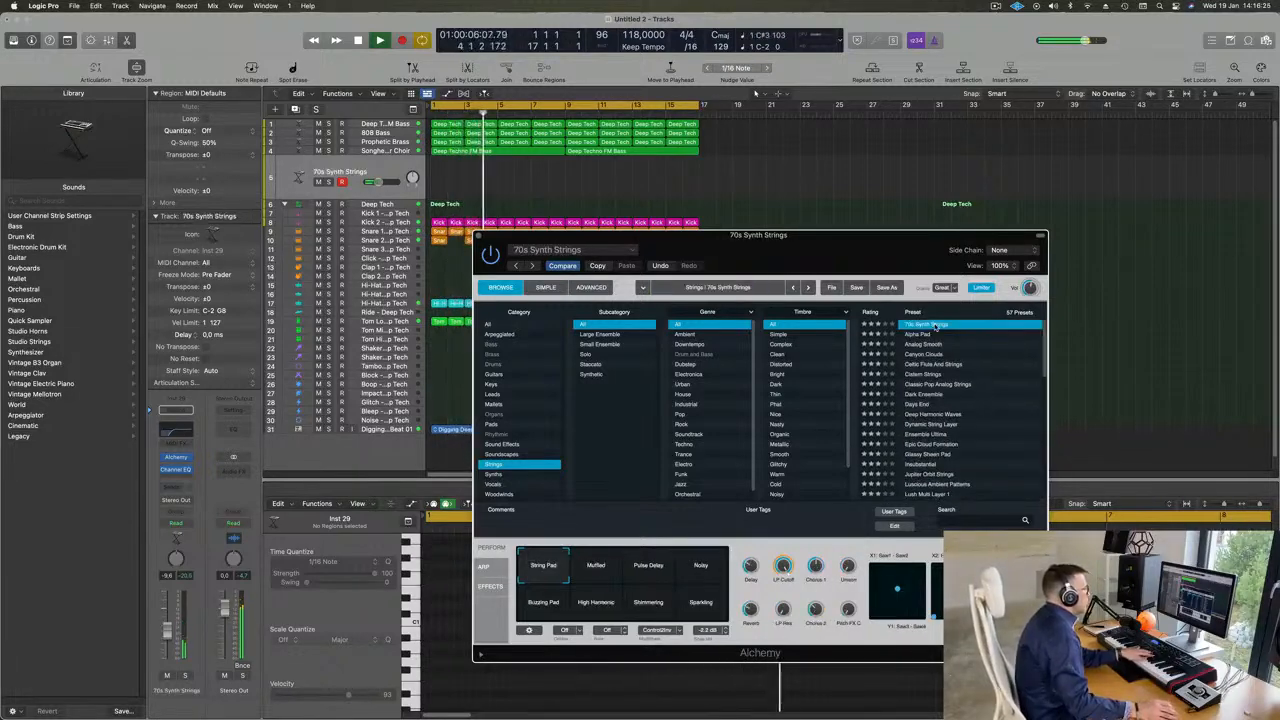
- Load the Acoustic Pluck preset from the Guitars category and set the track's volume to about -14.6 dB
{"action": "left_click", "coordinate": [496, 375]}
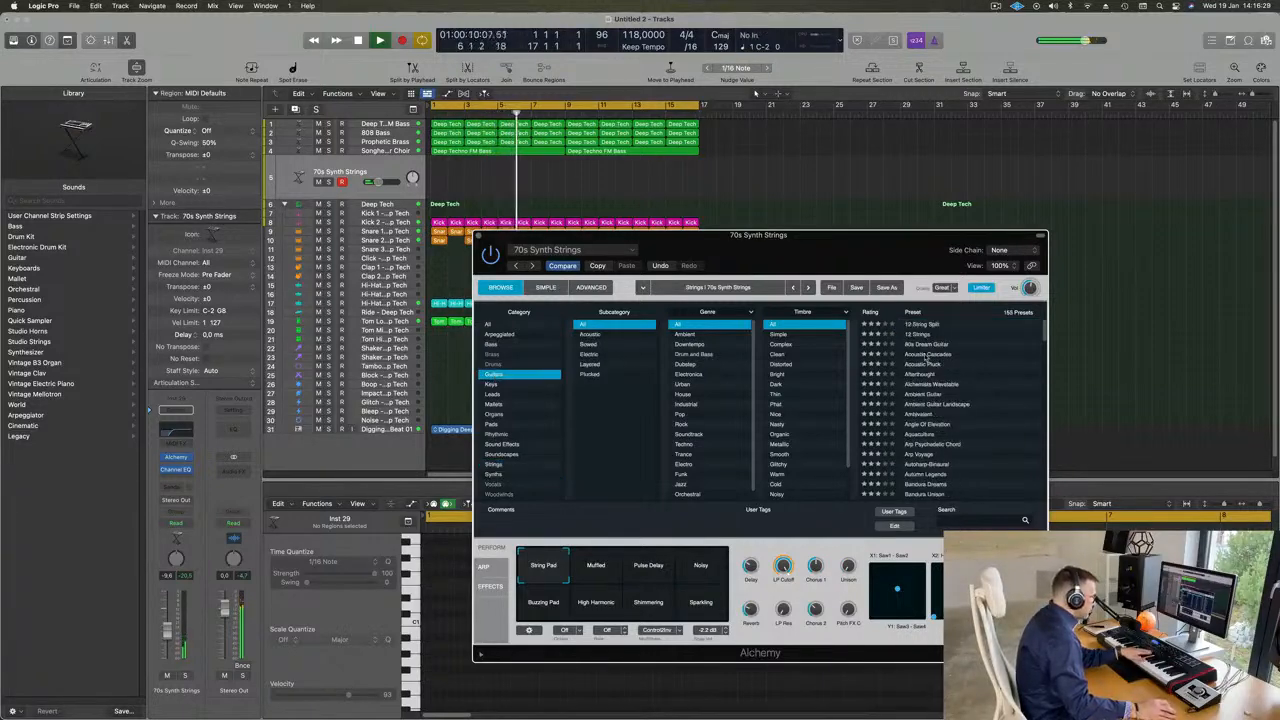
{"action": "left_click", "coordinate": [925, 366]}
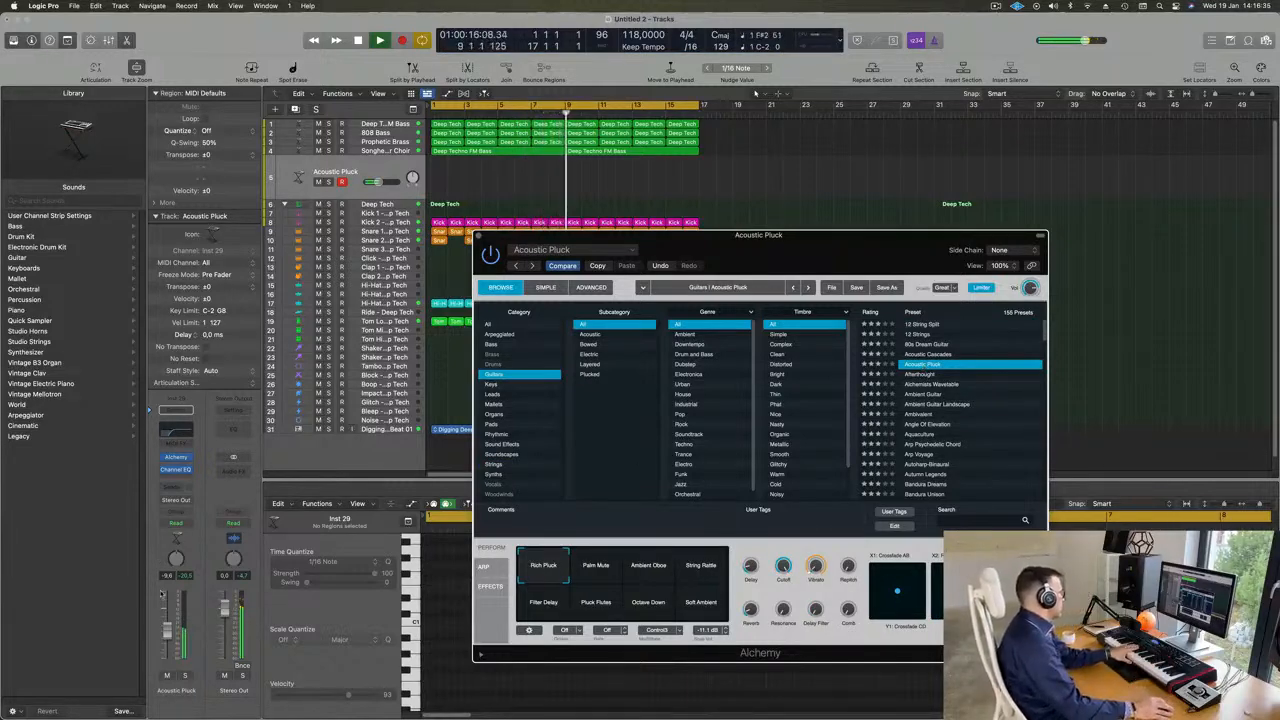
{"action": "left_click", "coordinate": [166, 646]}
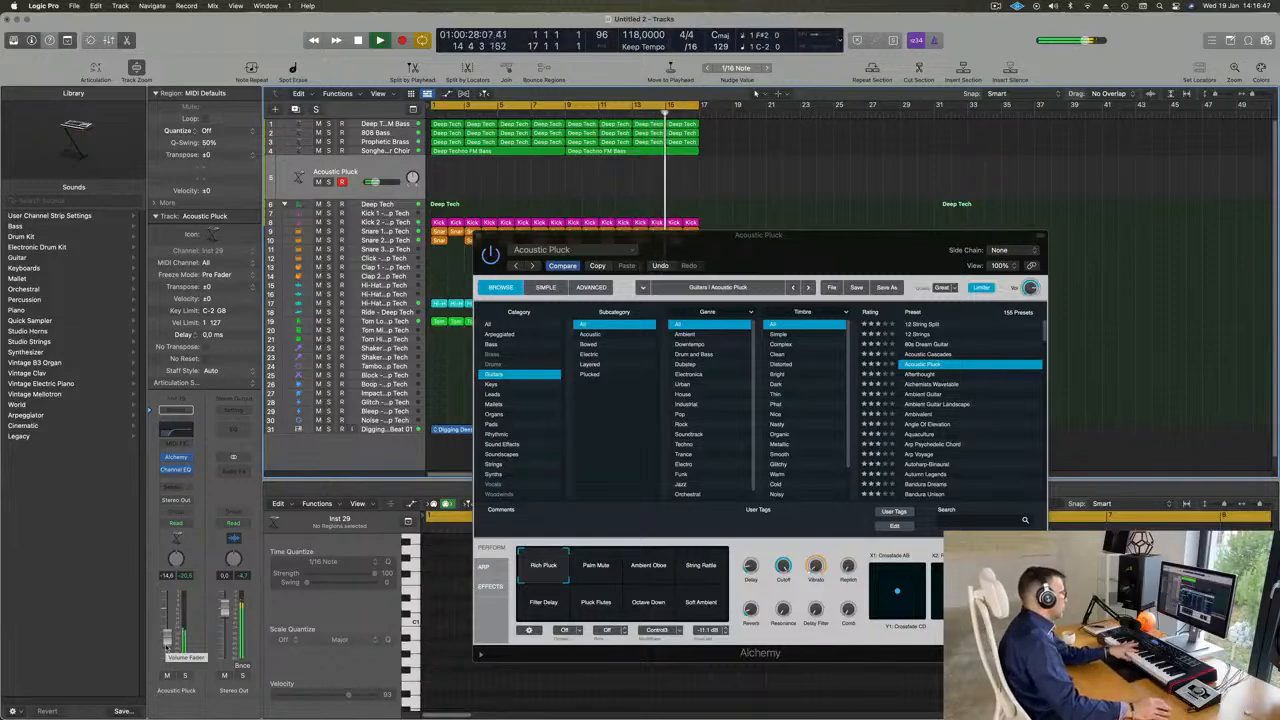
- Try the Ambient Oboe, String Rattle and Pluck Flutes variations of the Acoustic Pluck preset
{"action": "left_click", "coordinate": [651, 565]}
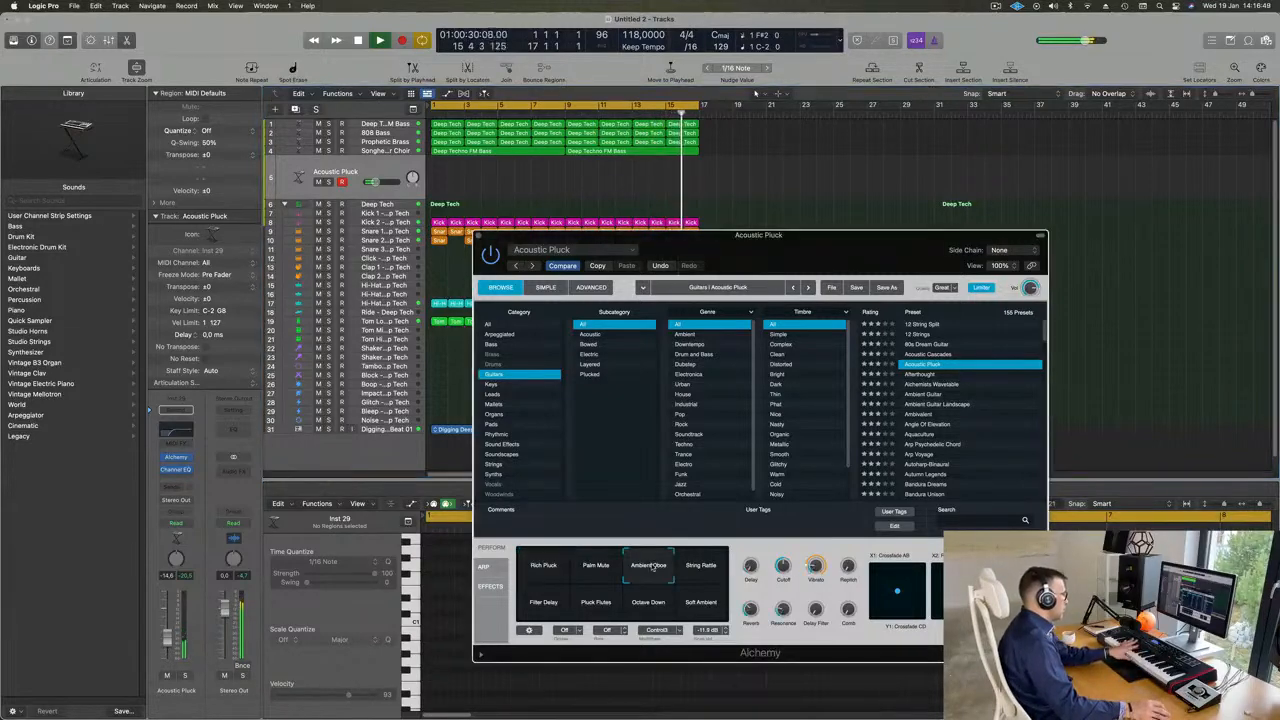
{"action": "left_click", "coordinate": [709, 565]}
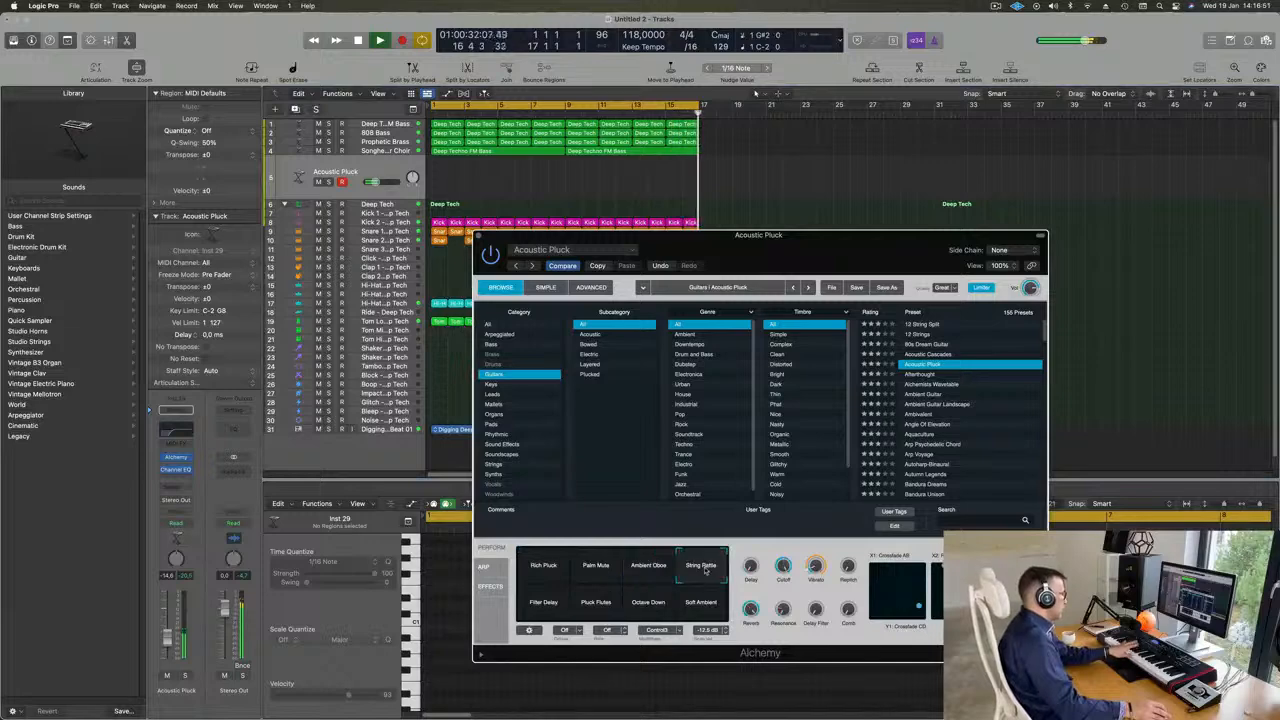
{"action": "left_click", "coordinate": [597, 603]}
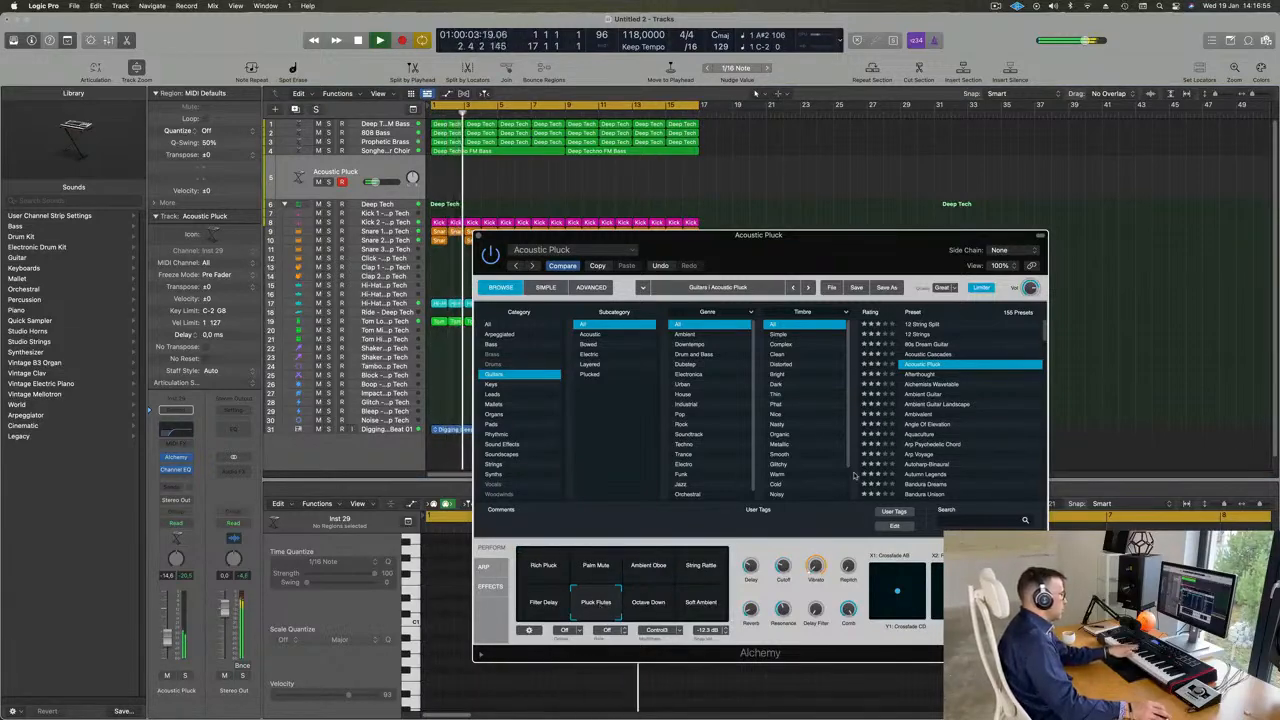
- Load the Ambient Guitar preset for the added track and close the Alchemy window
{"action": "left_click_drag", "start_coordinate": [851, 250], "coordinate": [853, 257]}
{"action": "left_click", "coordinate": [924, 401]}
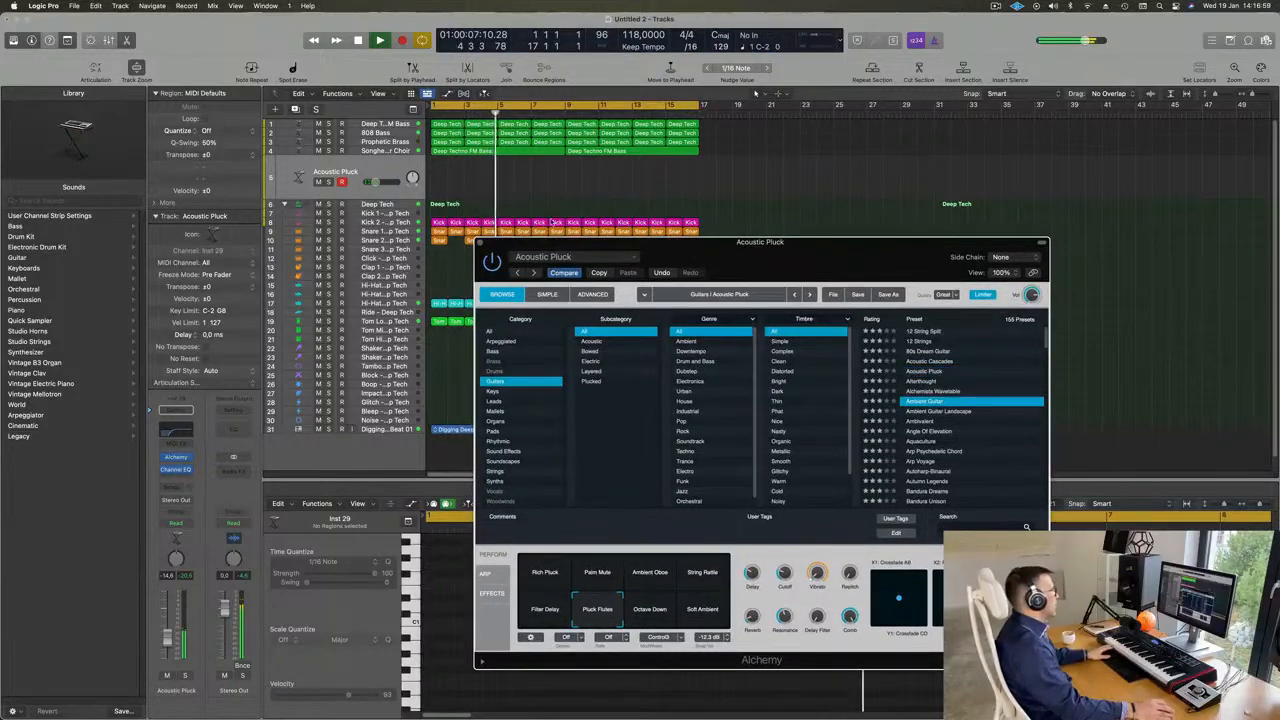
{"action": "left_click", "coordinate": [480, 243]}
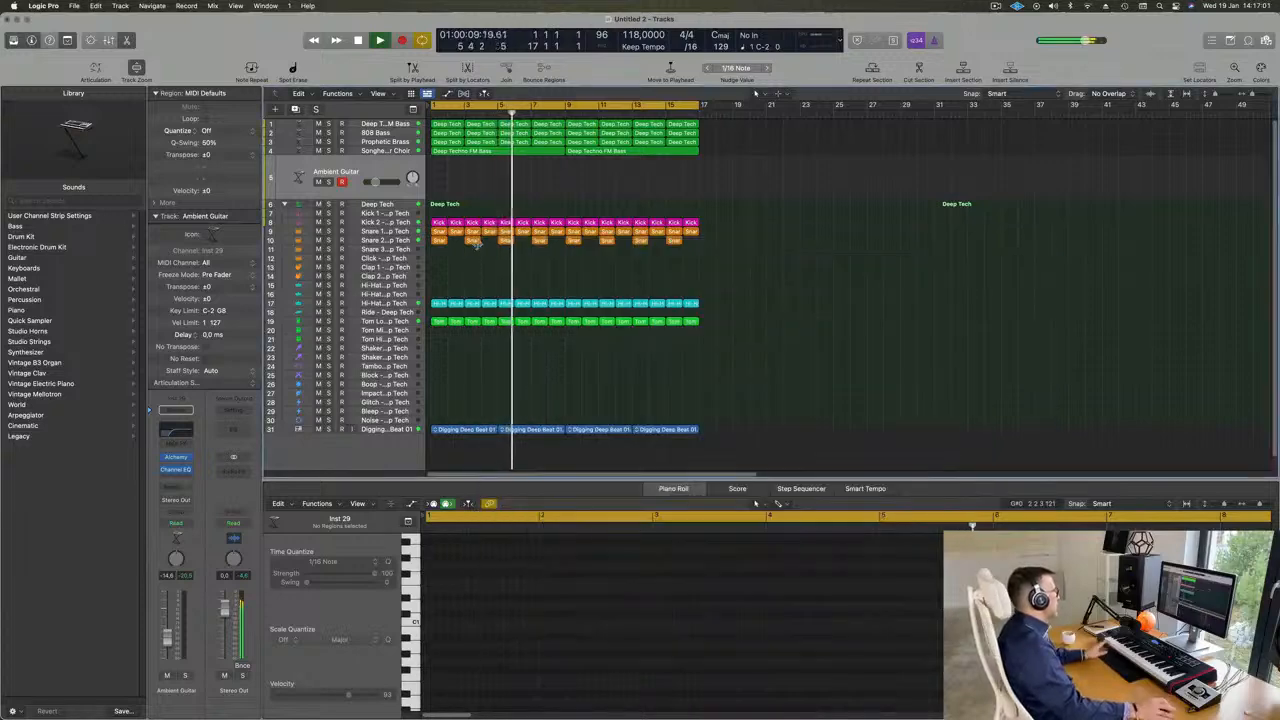
- Select the Deep Techno FM Bass track, replay the loop from the start and set the track's volume to -7.0 dB
{"action": "left_click", "coordinate": [394, 124]}
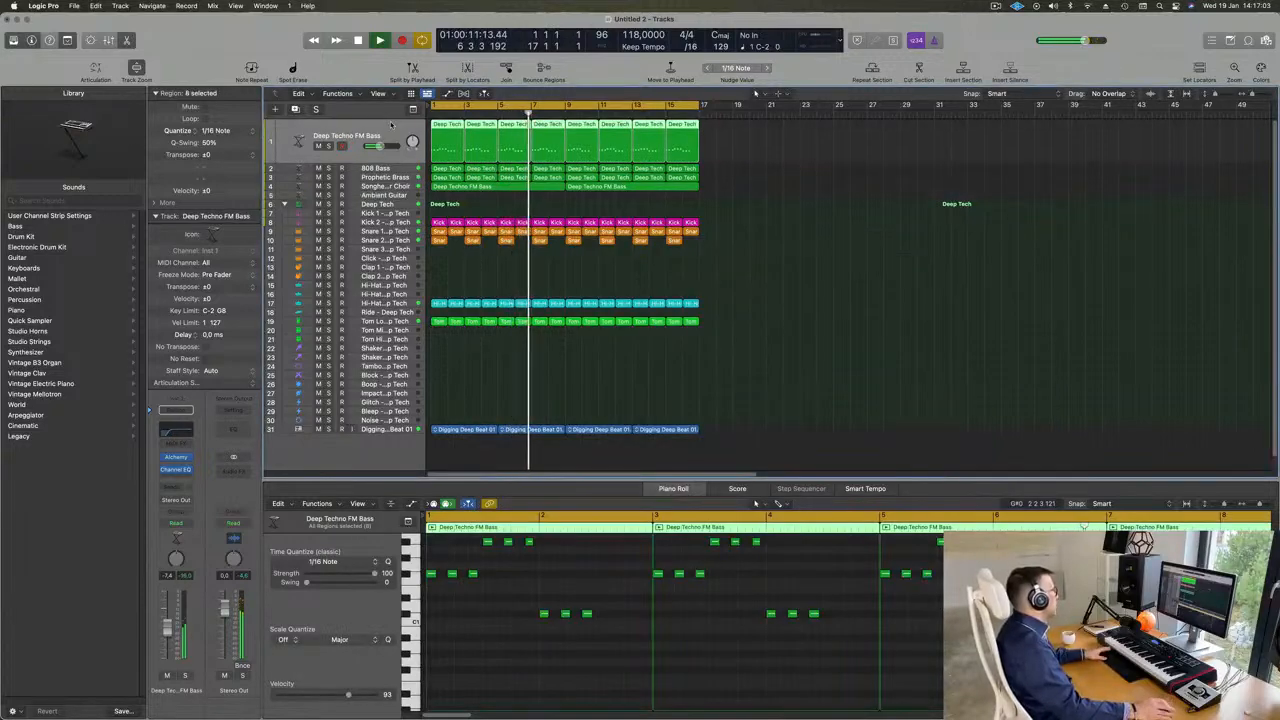
{"action": "key", "text": "Return"}
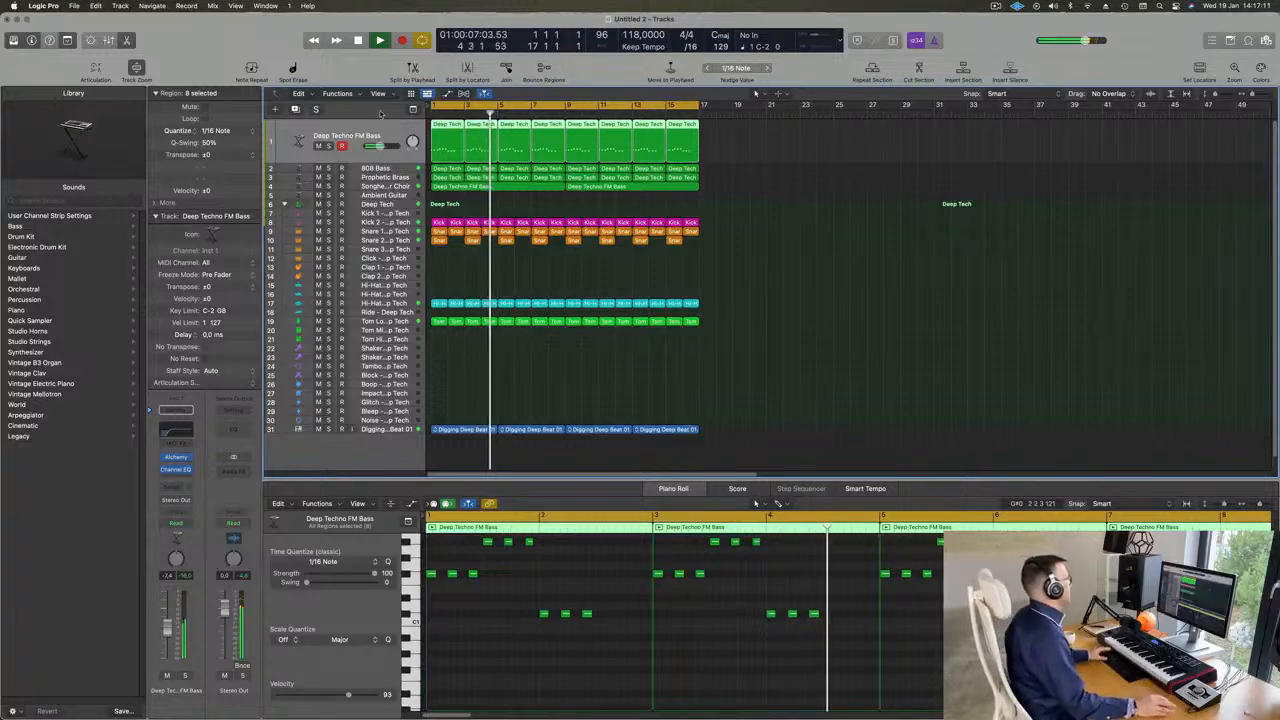
{"action": "key", "text": "Return"}
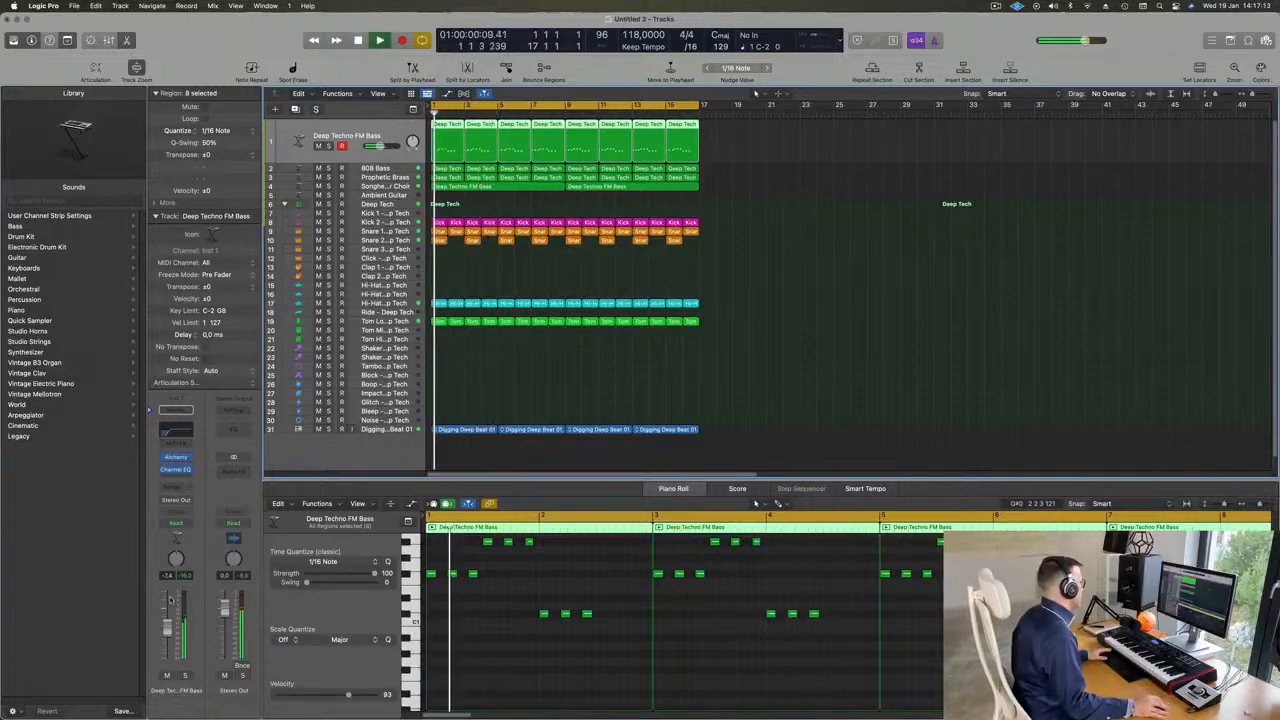
{"action": "key", "text": "Return"}
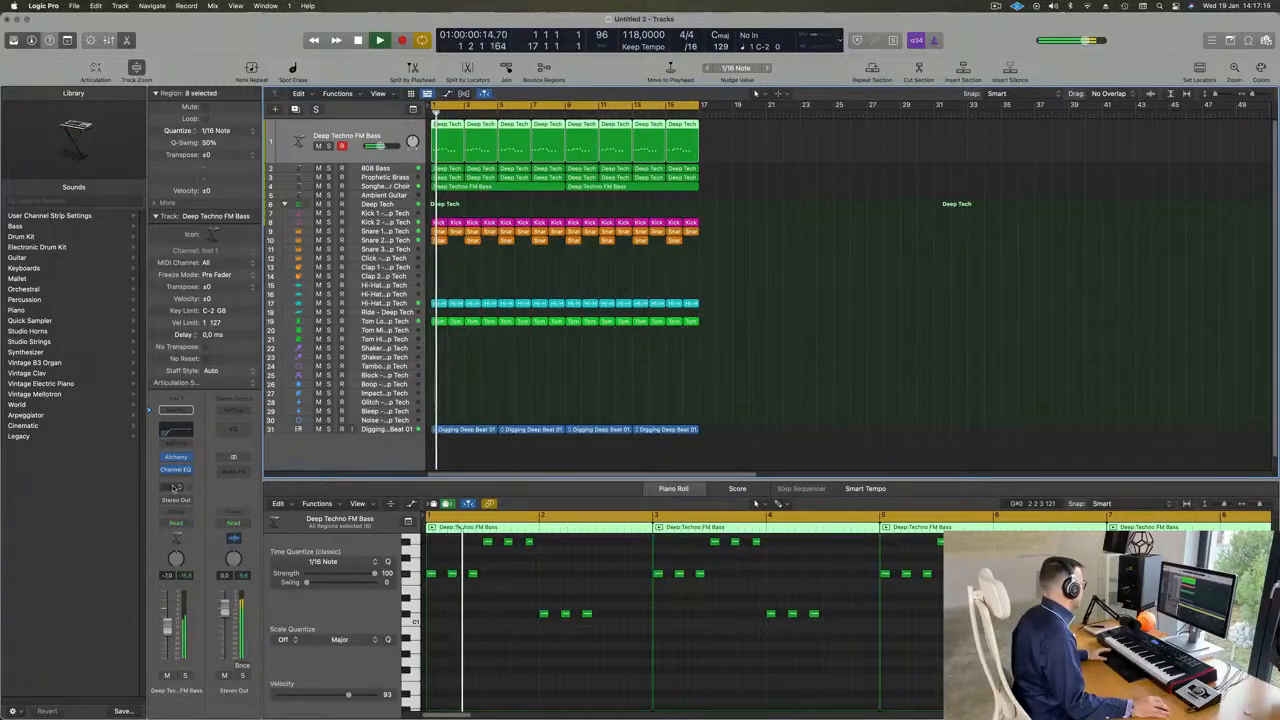
- Add a send to Bus 5 on the Deep Techno FM Bass track
{"action": "left_click", "coordinate": [176, 486]}
{"action": "mouse_move", "coordinate": [200, 503]}
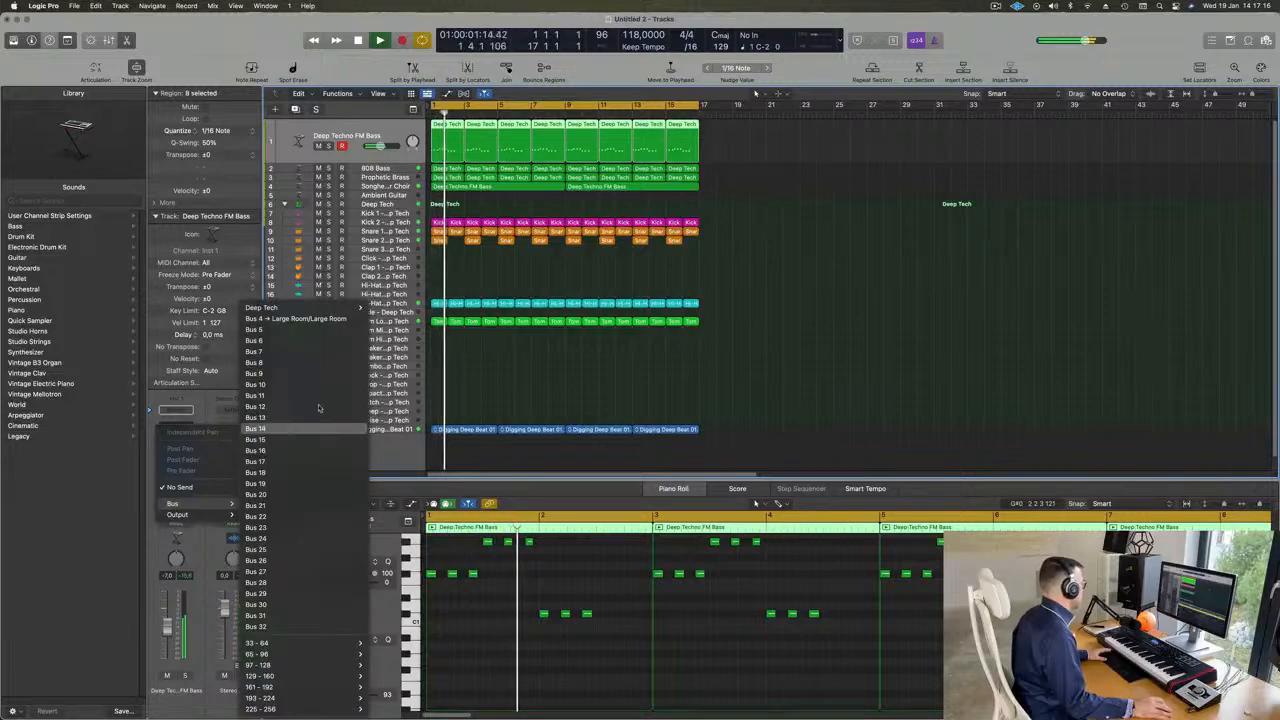
{"action": "left_click", "coordinate": [311, 332]}
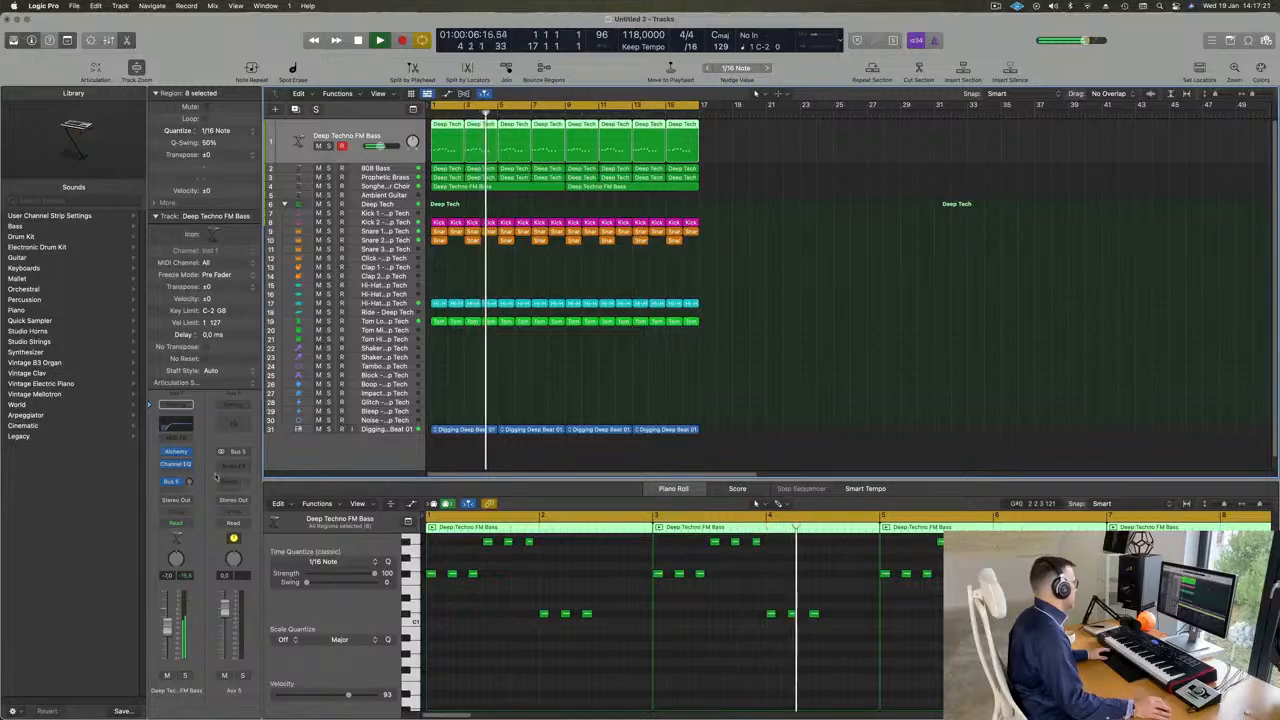
- Insert the ChromaVerb reverb on the Aux 5 channel
{"action": "left_click", "coordinate": [233, 464]}
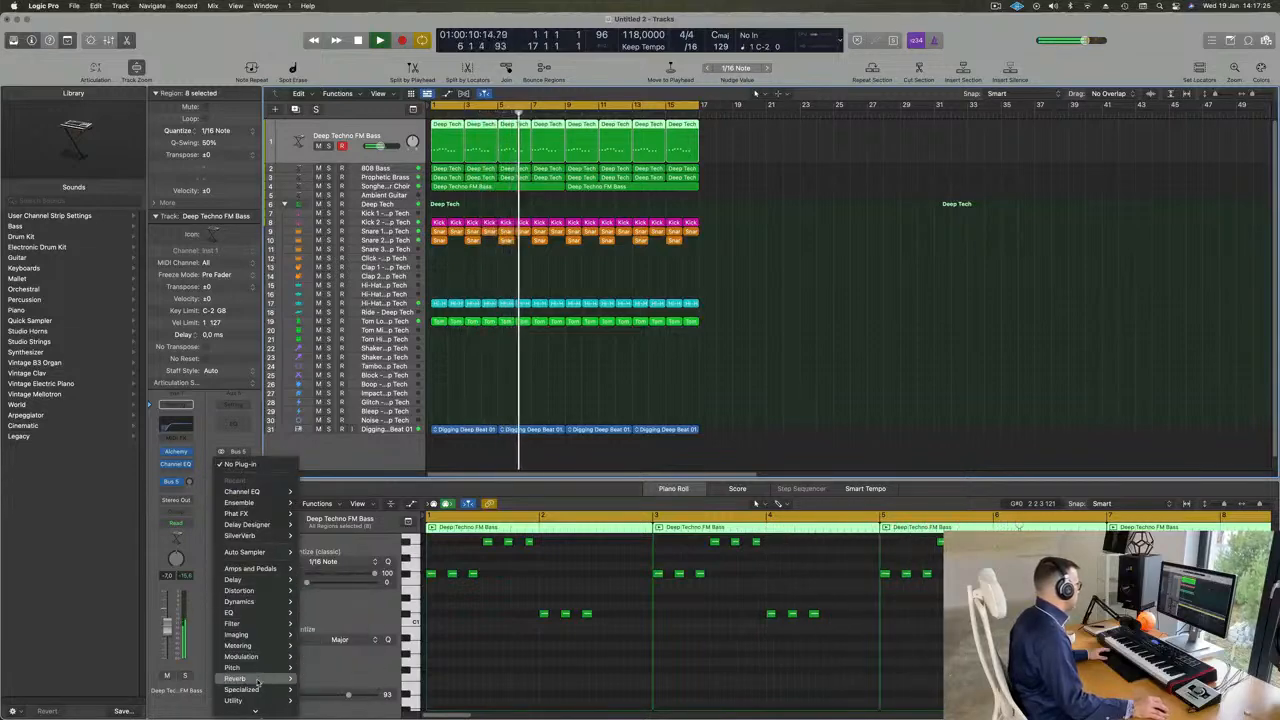
{"action": "mouse_move", "coordinate": [240, 678]}
{"action": "mouse_move", "coordinate": [330, 676]}
{"action": "left_click", "coordinate": [388, 677]}
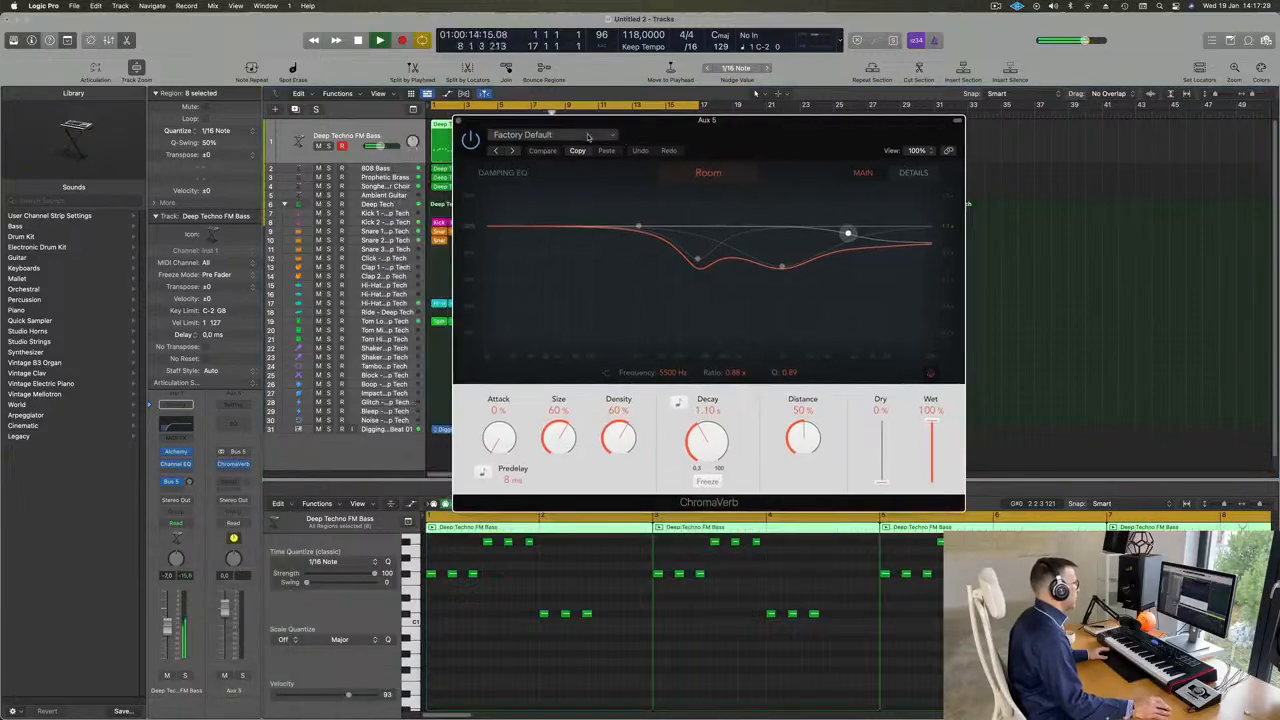
- Load ChromaVerb's Medium Ambience preset and raise the bass track's Bus 5 send level to hear the reverb
{"action": "left_click", "coordinate": [588, 136]}
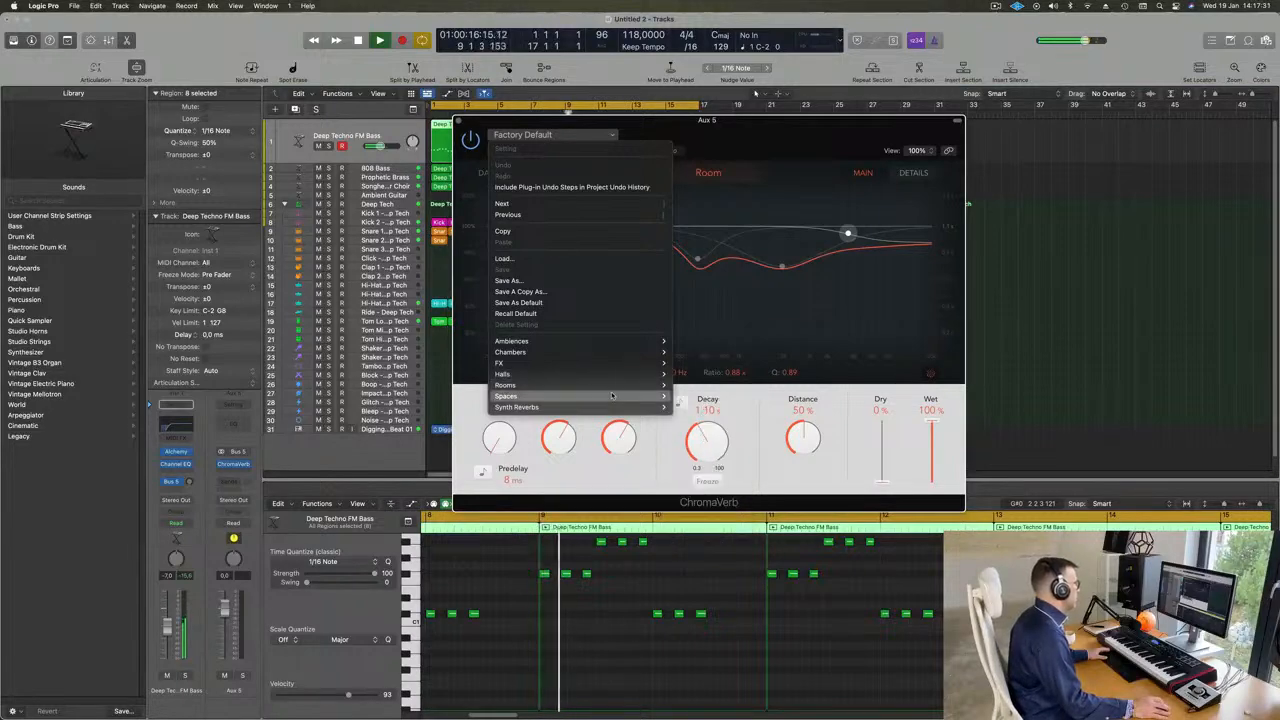
{"action": "mouse_move", "coordinate": [612, 396]}
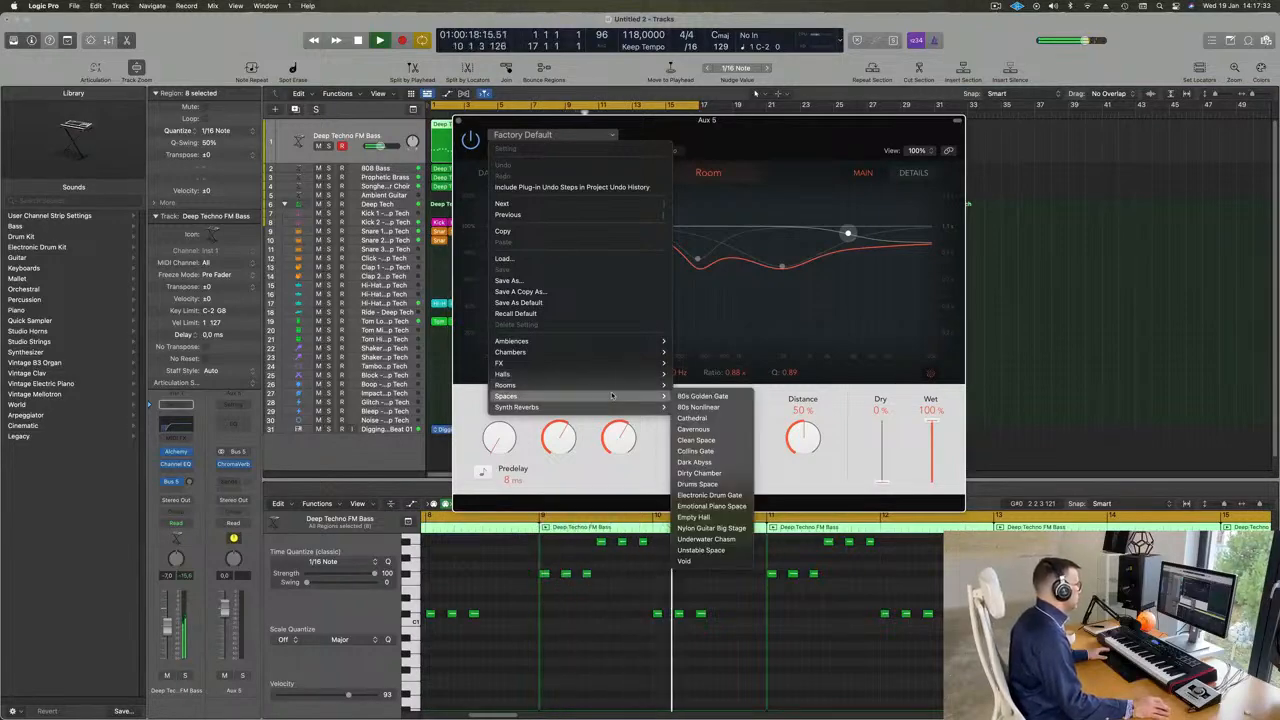
{"action": "mouse_move", "coordinate": [620, 343]}
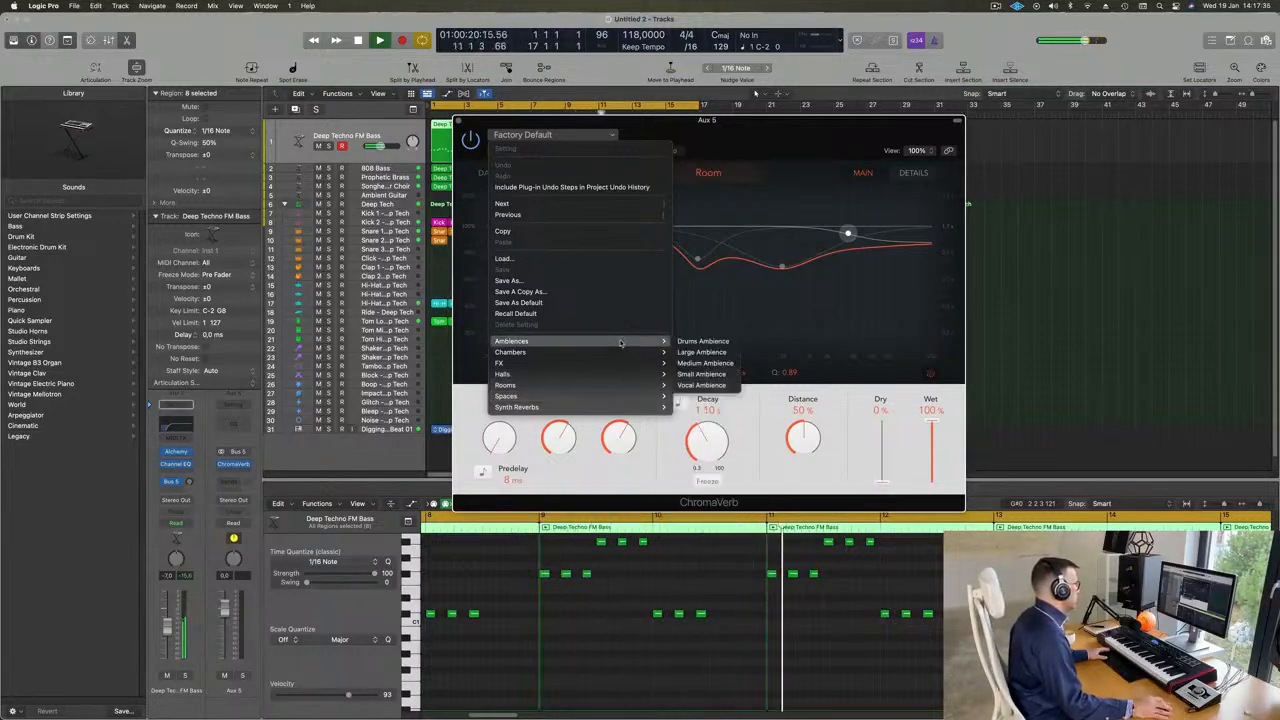
{"action": "left_click", "coordinate": [713, 366]}
{"action": "left_click_drag", "start_coordinate": [760, 119], "coordinate": [871, 90]}
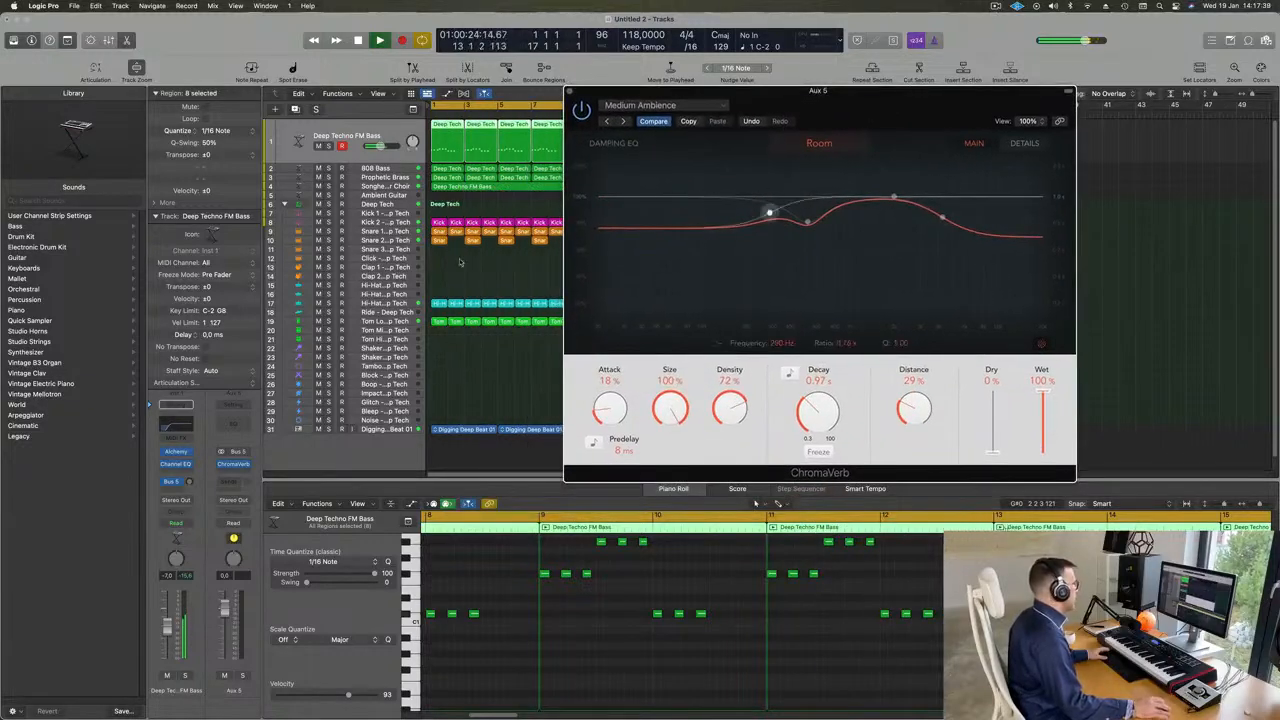
{"action": "left_click", "coordinate": [189, 482]}
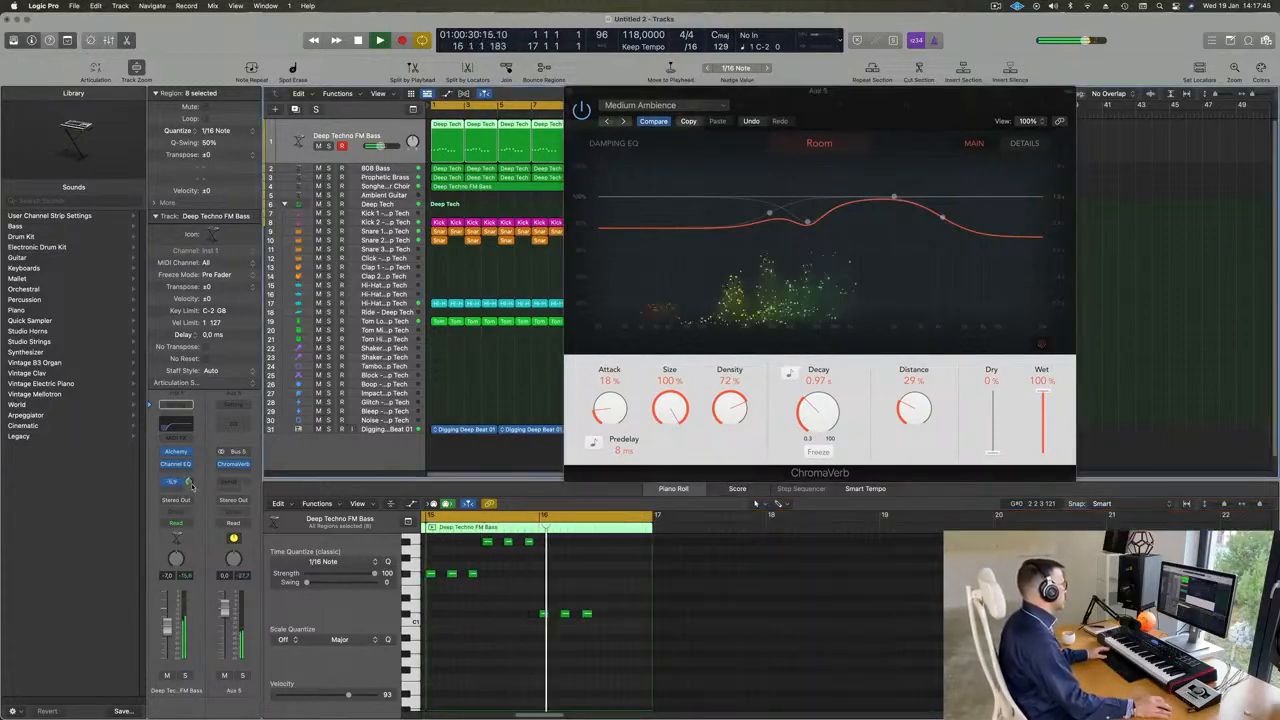
{"action": "left_click_drag", "start_coordinate": [190, 485], "coordinate": [190, 495]}
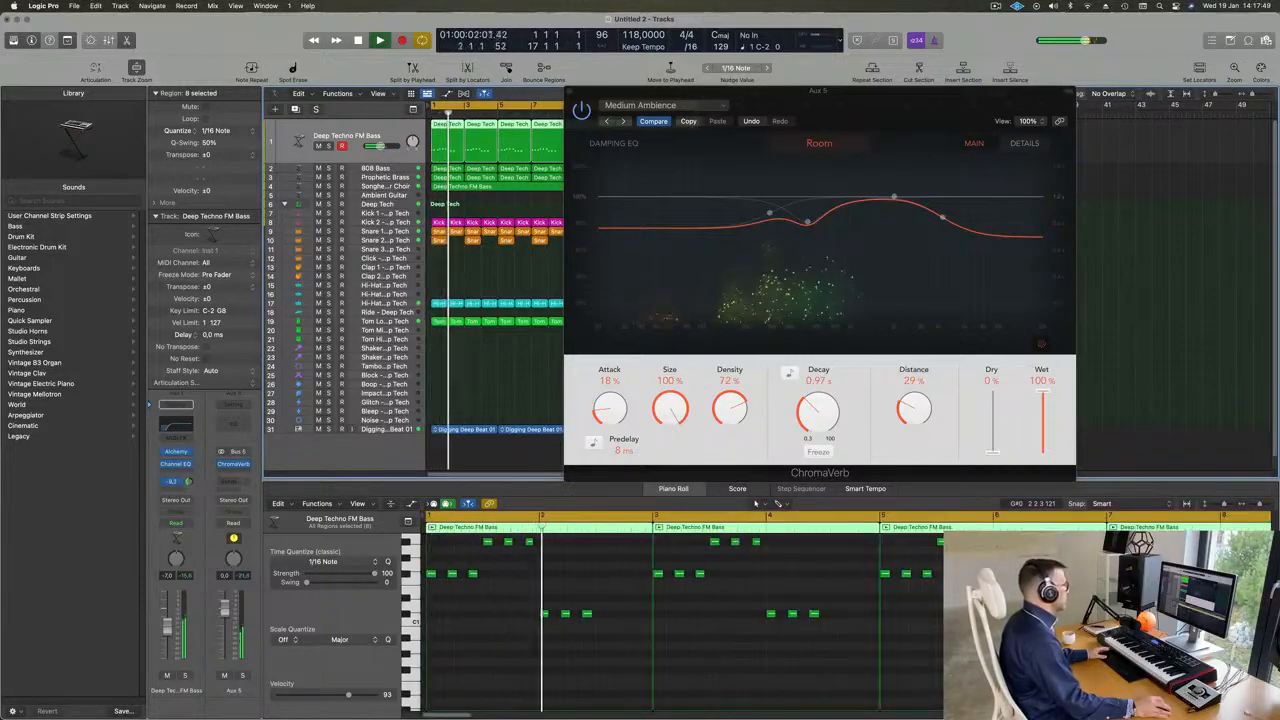
- Audition the next ChromaVerb presets up to Vocal Ambience and readjust the bass track's Bus 5 send level
{"action": "left_click", "coordinate": [623, 121]}
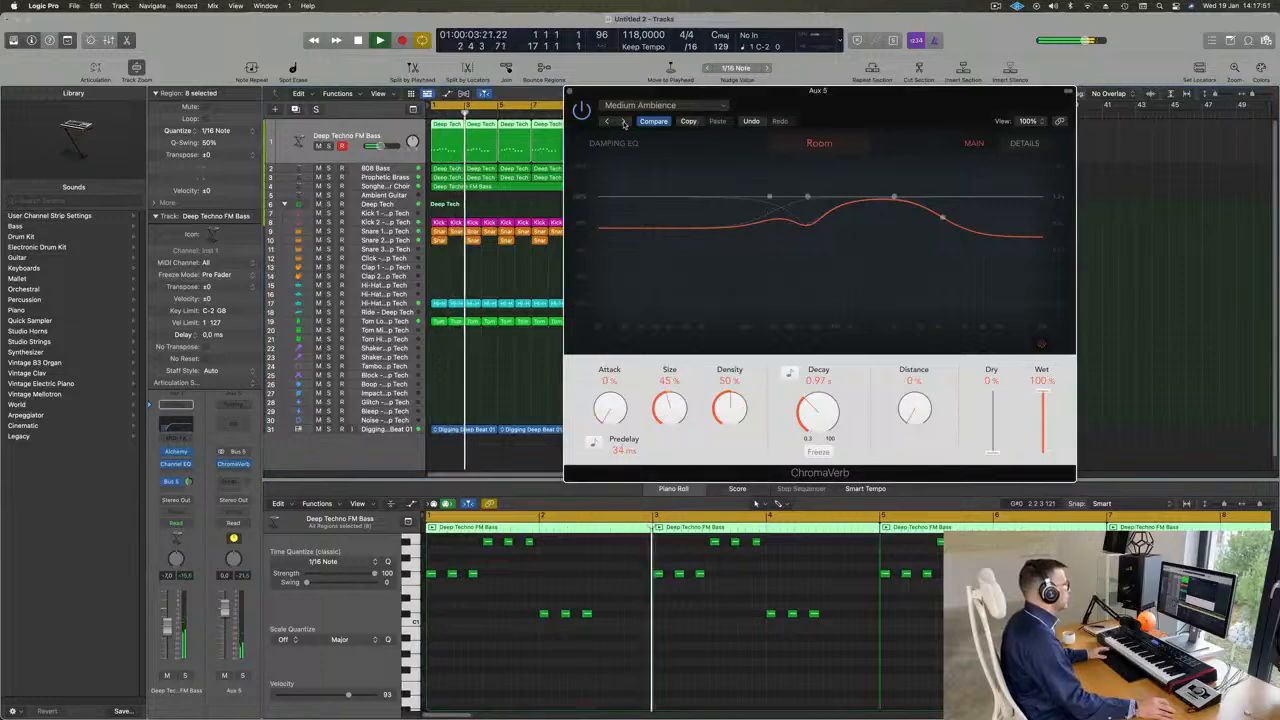
{"action": "left_click", "coordinate": [623, 121]}
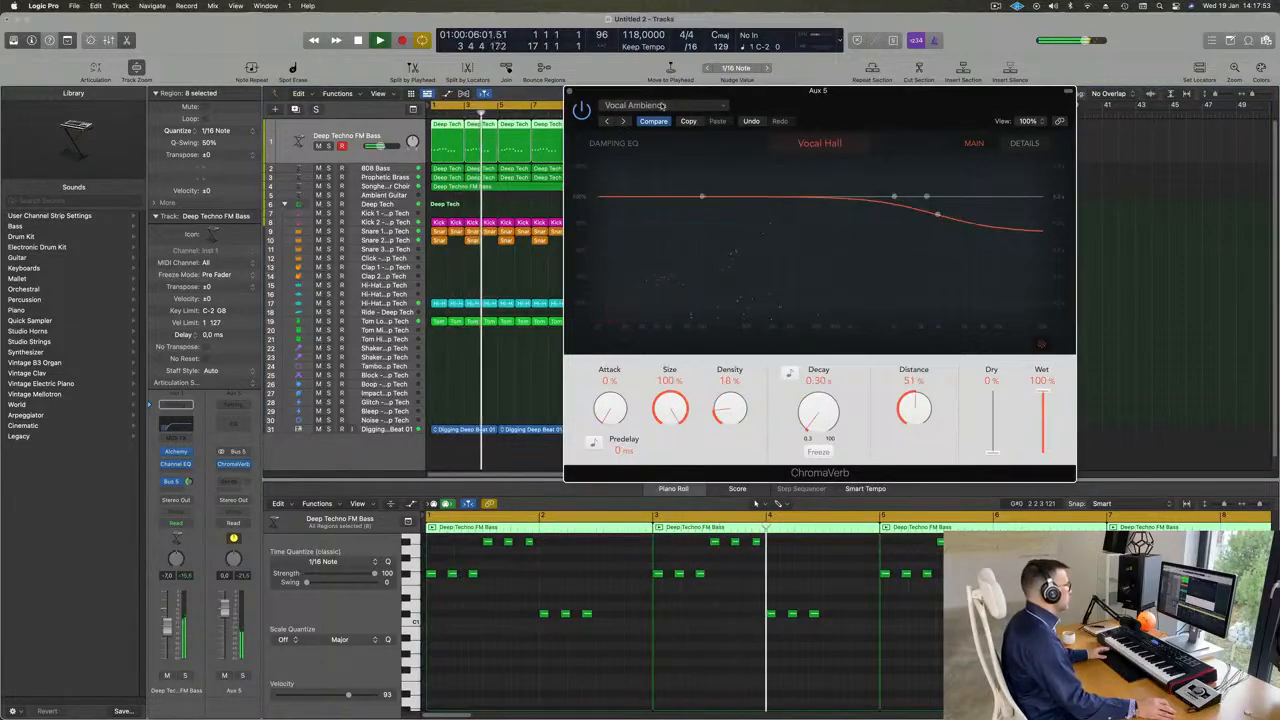
{"action": "left_click_drag", "start_coordinate": [857, 112], "coordinate": [766, 146]}
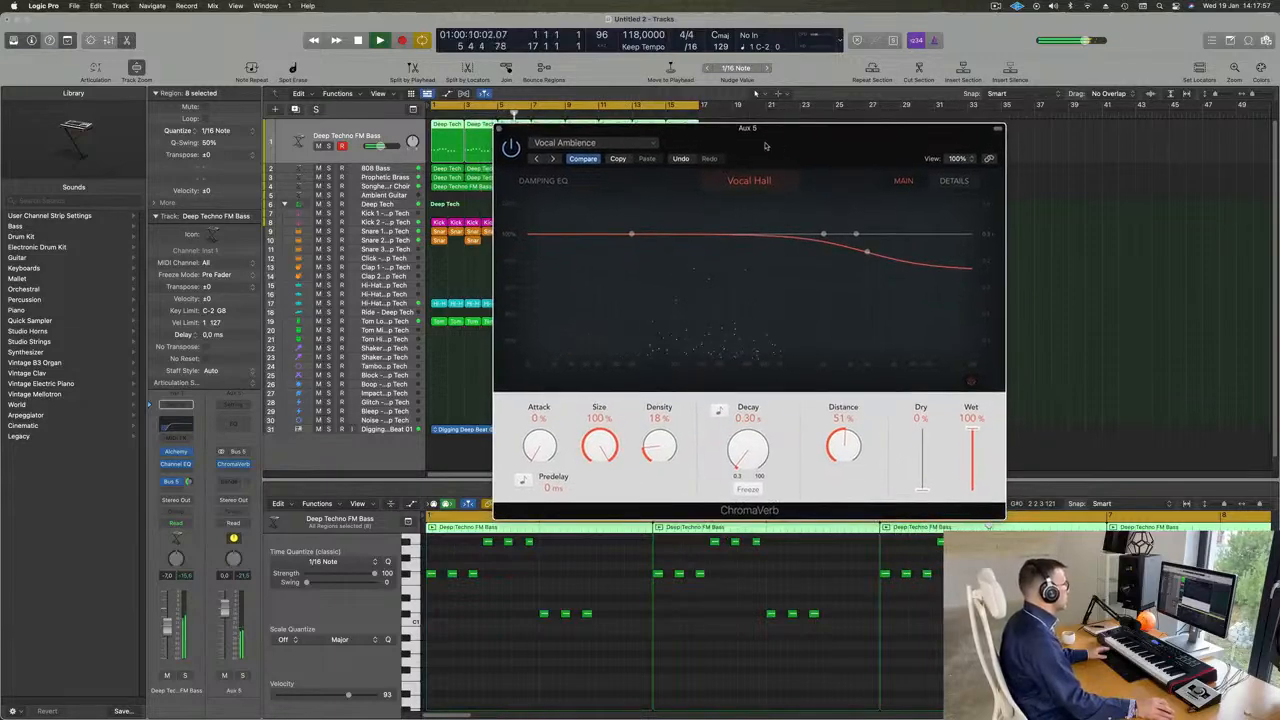
{"action": "left_click_drag", "start_coordinate": [188, 483], "coordinate": [188, 480]}
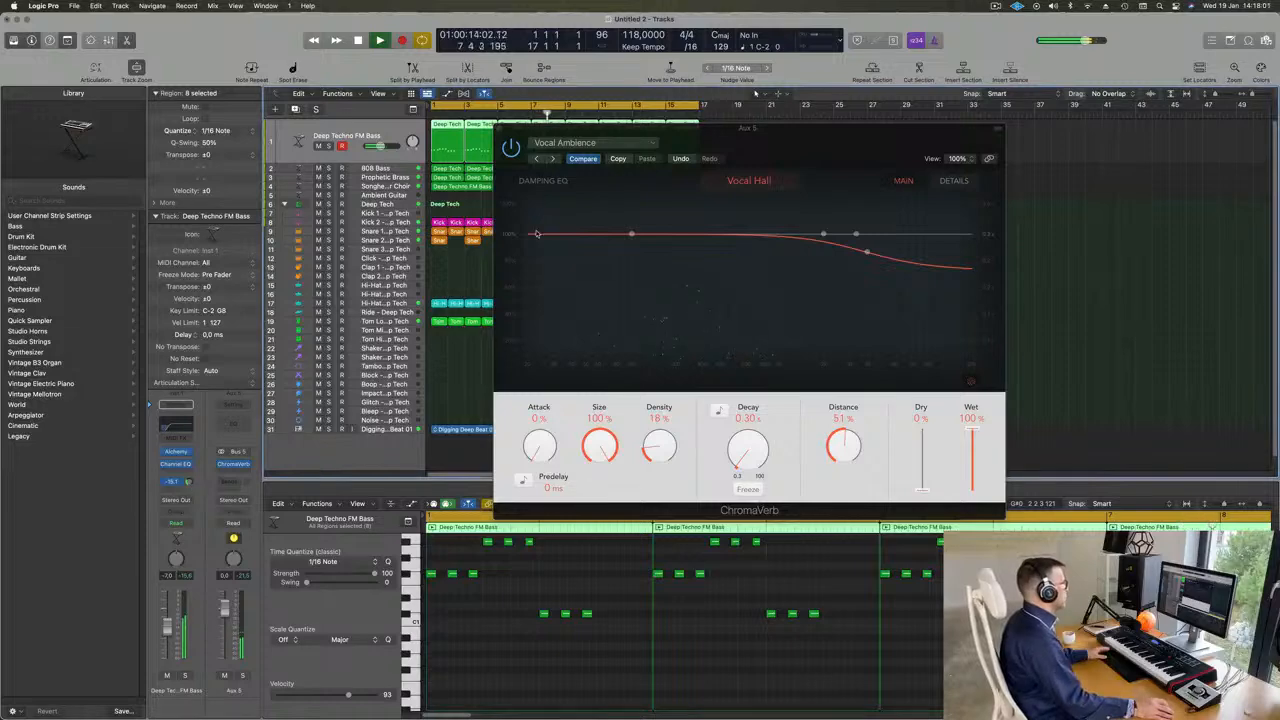
- Switch ChromaVerb to the Guitar Chamber preset and set the bass track's Bus 5 send to about -15.2 dB
{"action": "left_click", "coordinate": [553, 159]}
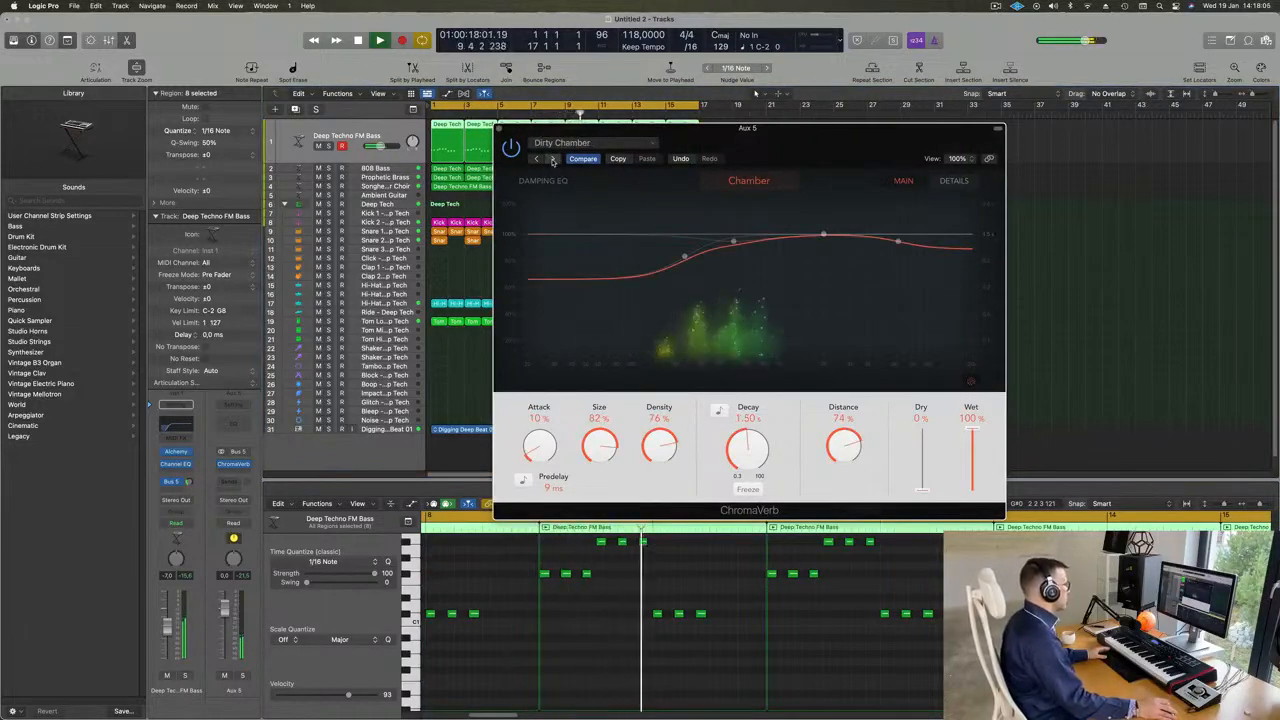
{"action": "left_click", "coordinate": [553, 159]}
{"action": "left_click", "coordinate": [553, 159]}
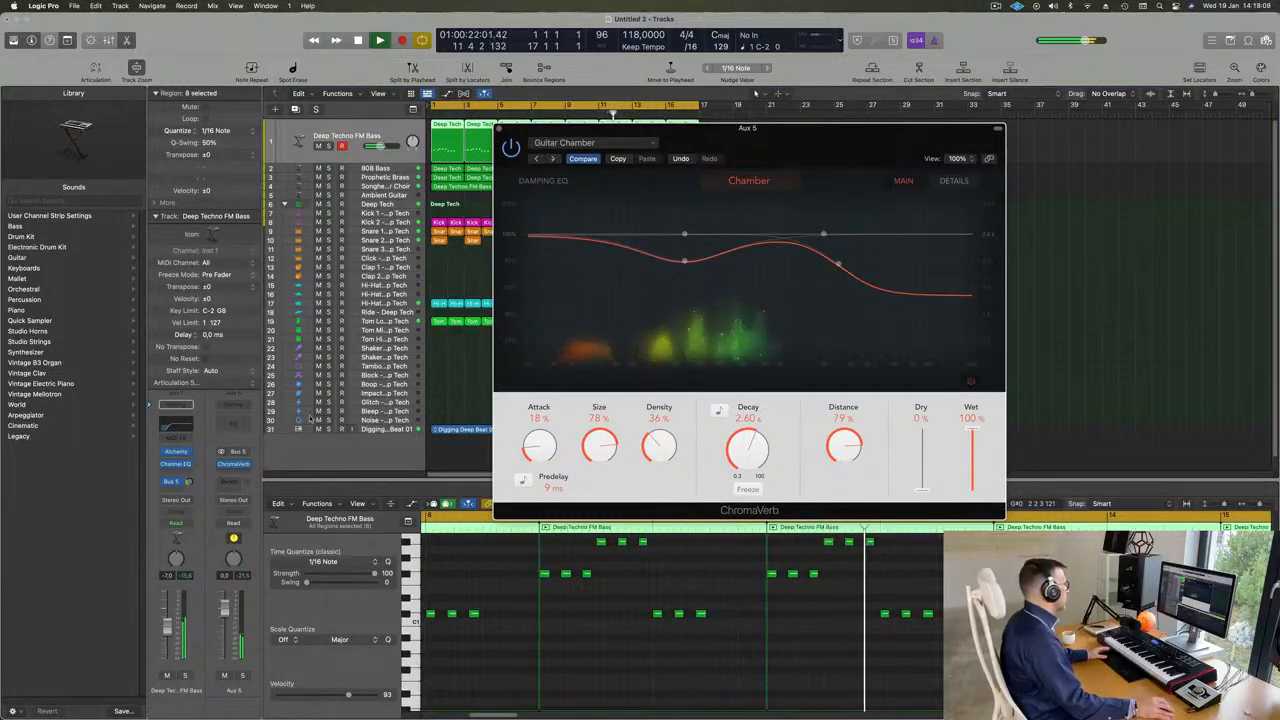
{"action": "left_click", "coordinate": [190, 481]}
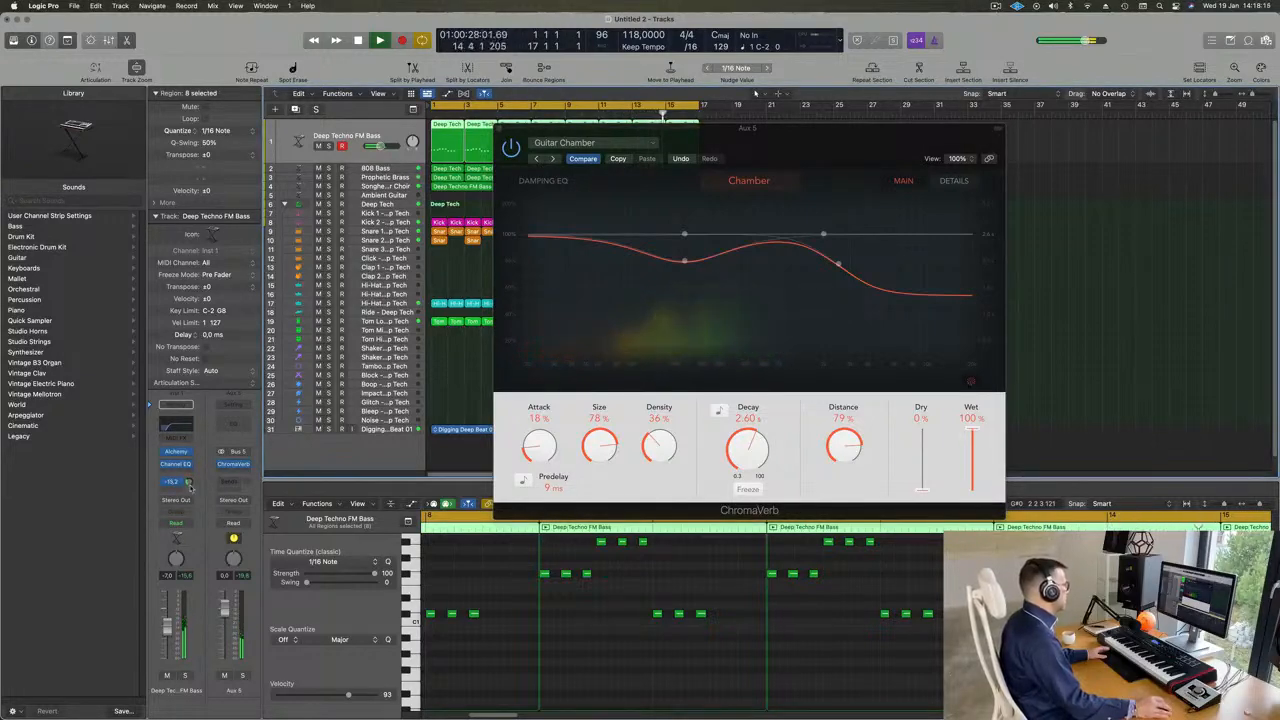
- Set ChromaVerb's Attack to 0%, Size to 79%, Density to 60% and Decay to 2.90 s, and close its window
{"action": "left_click_drag", "start_coordinate": [541, 452], "coordinate": [547, 543]}
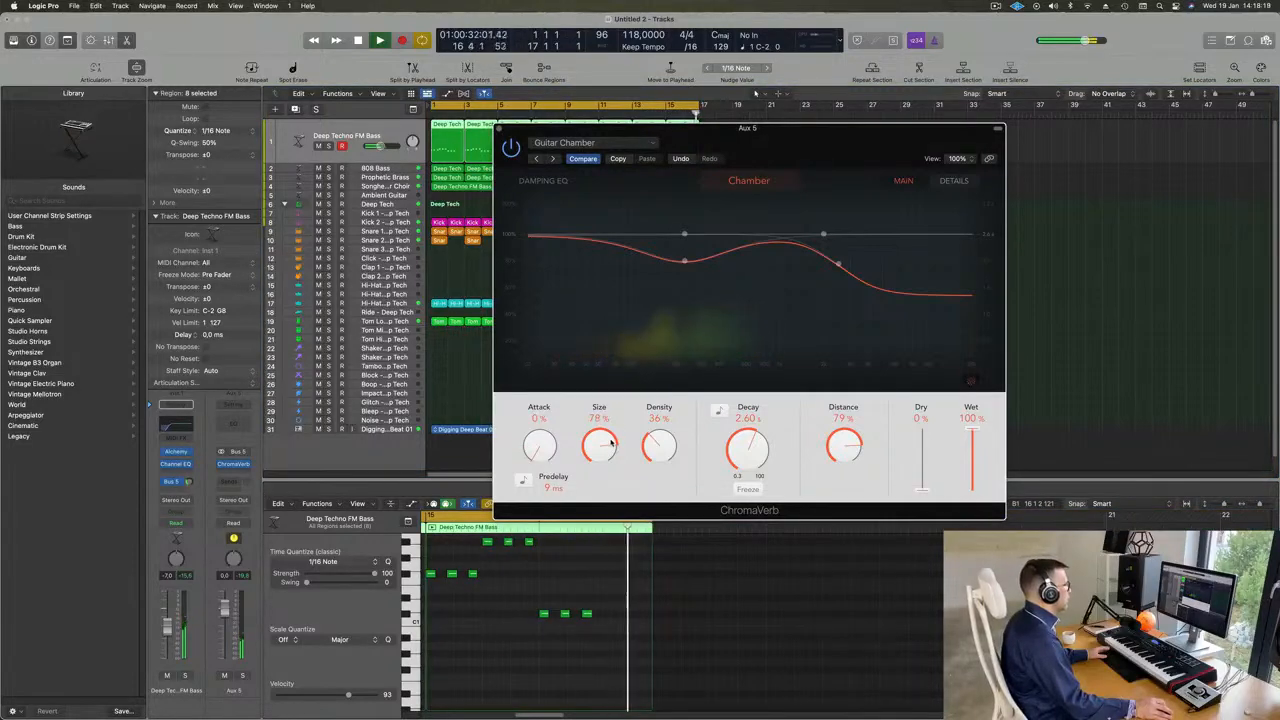
{"action": "left_click_drag", "start_coordinate": [659, 446], "coordinate": [661, 410]}
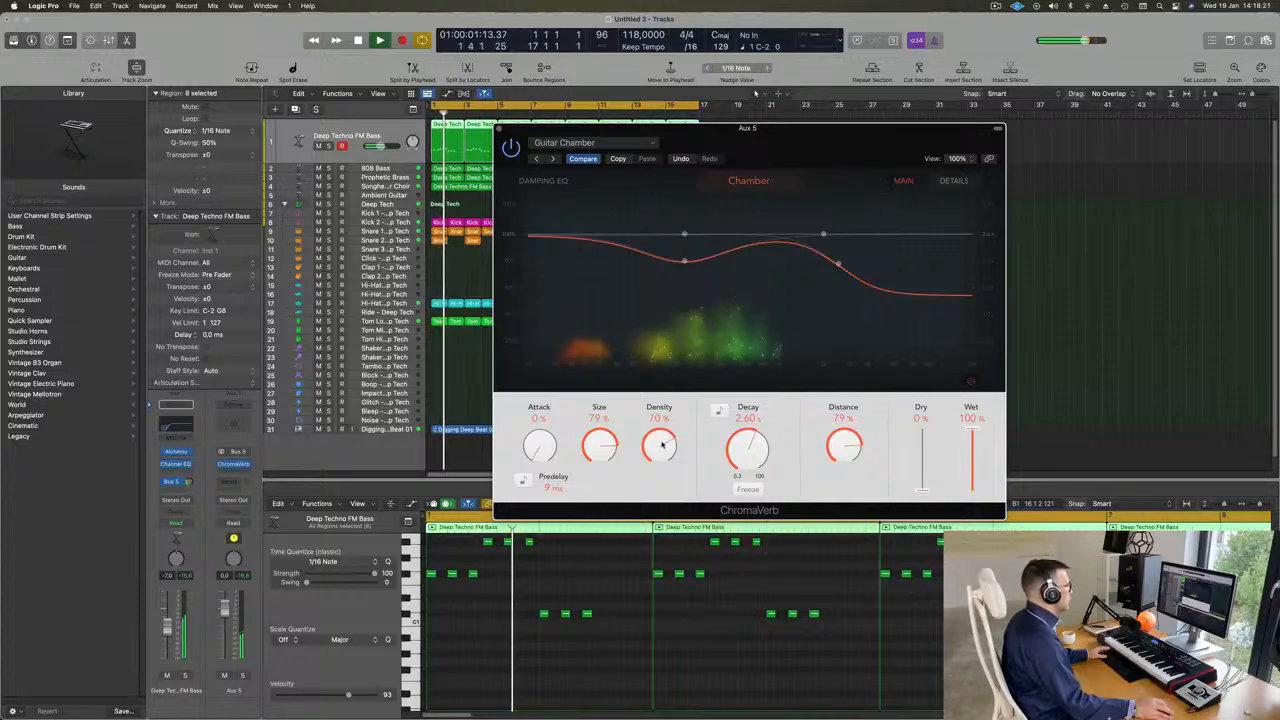
{"action": "scroll", "coordinate": [662, 445], "scroll_direction": "down", "scroll_amount": 3}
{"action": "scroll", "coordinate": [743, 447], "scroll_direction": "up", "scroll_amount": 2}
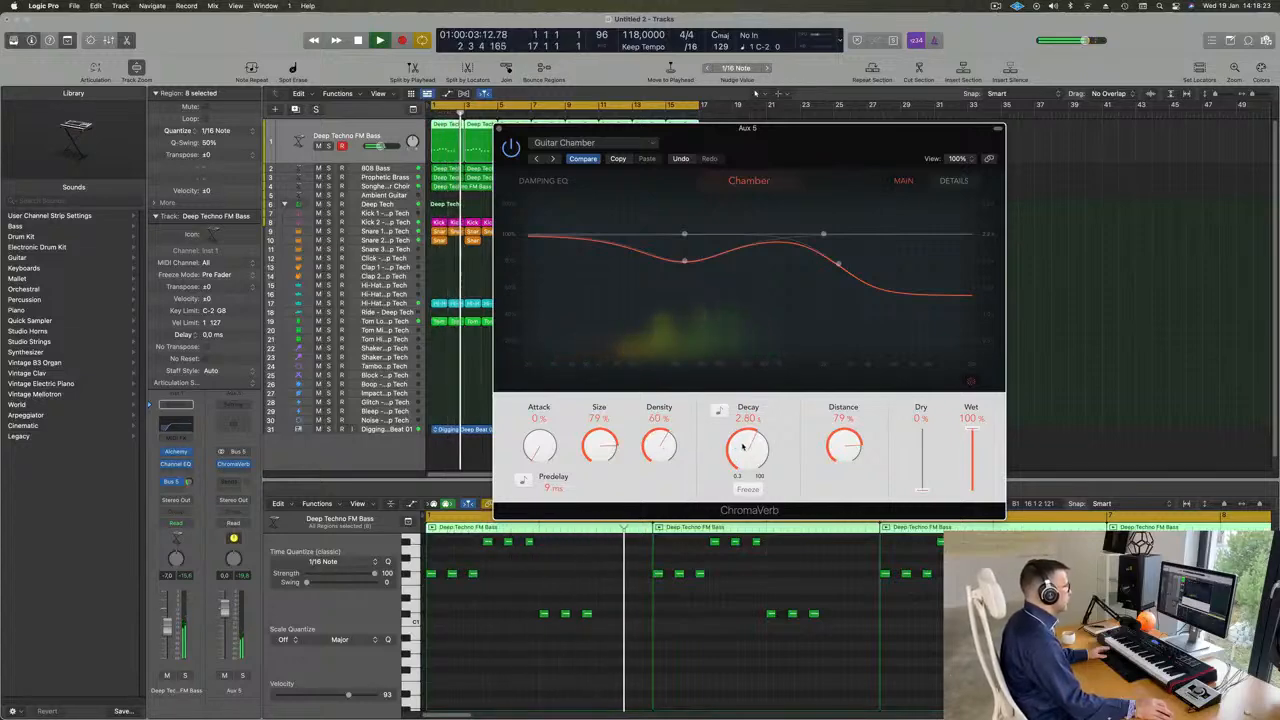
{"action": "scroll", "coordinate": [743, 447], "scroll_direction": "up", "scroll_amount": 1}
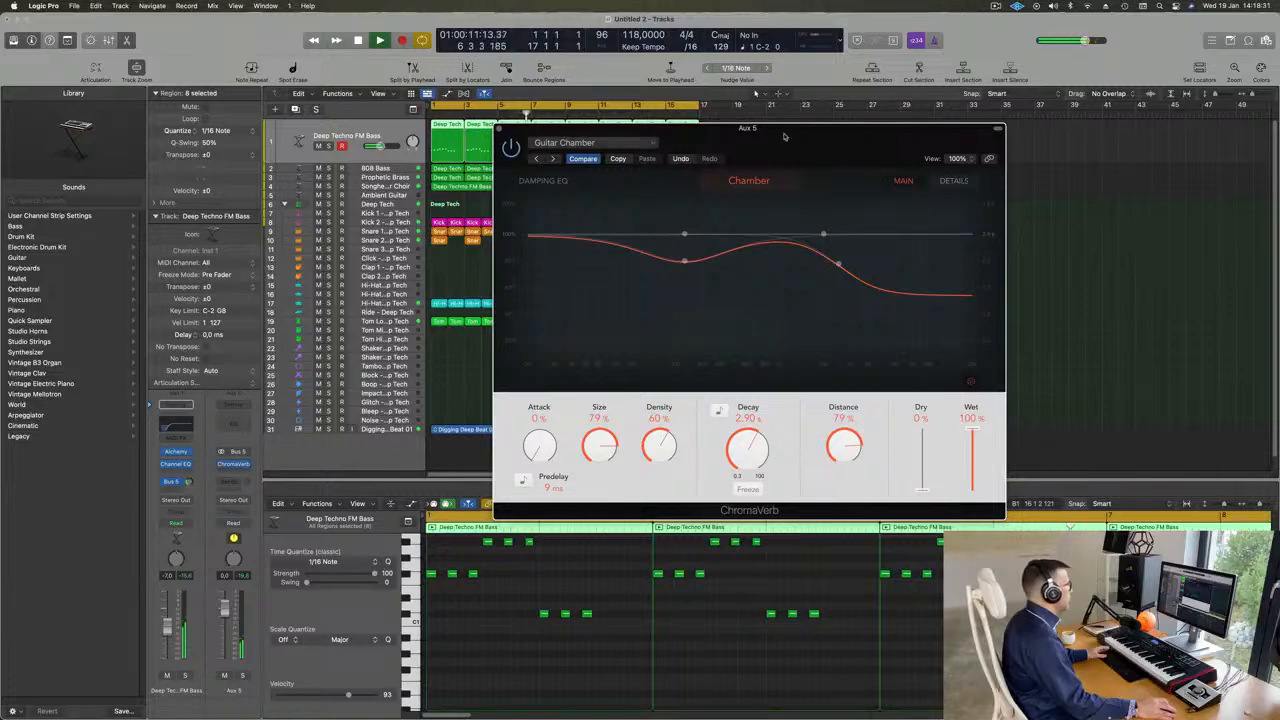
{"action": "left_click_drag", "start_coordinate": [785, 137], "coordinate": [793, 138]}
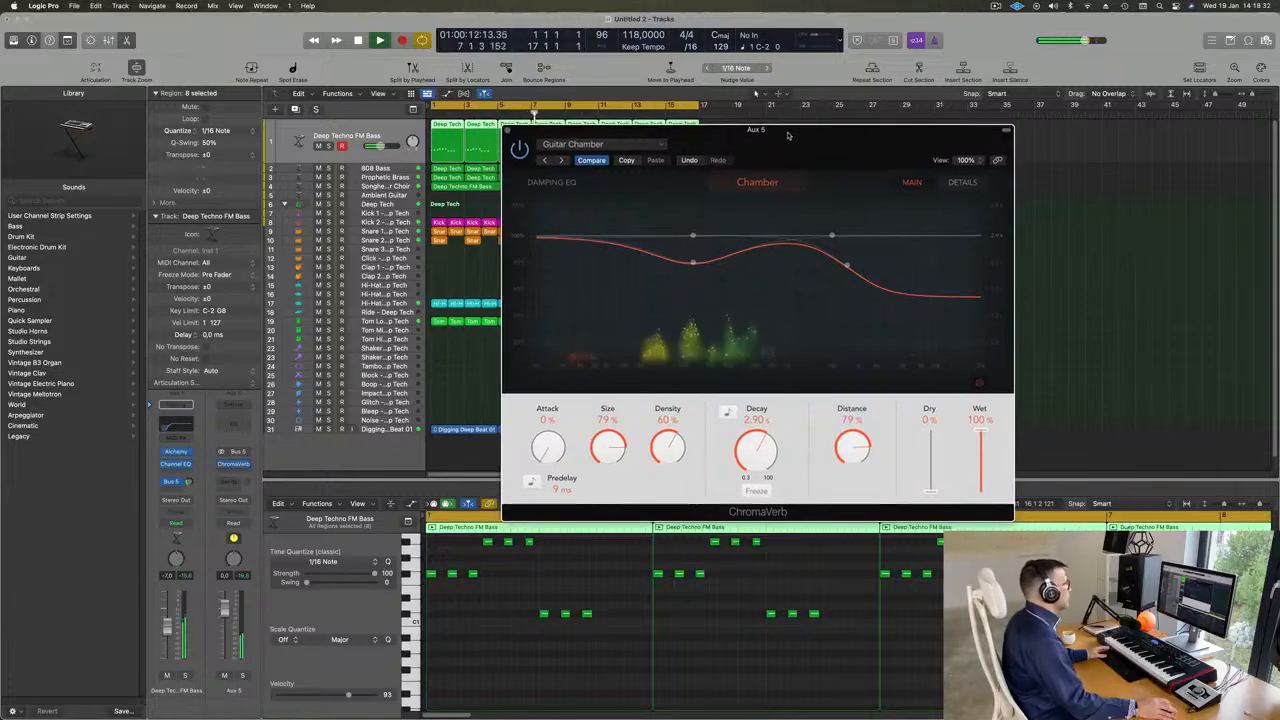
{"action": "left_click", "coordinate": [507, 130]}
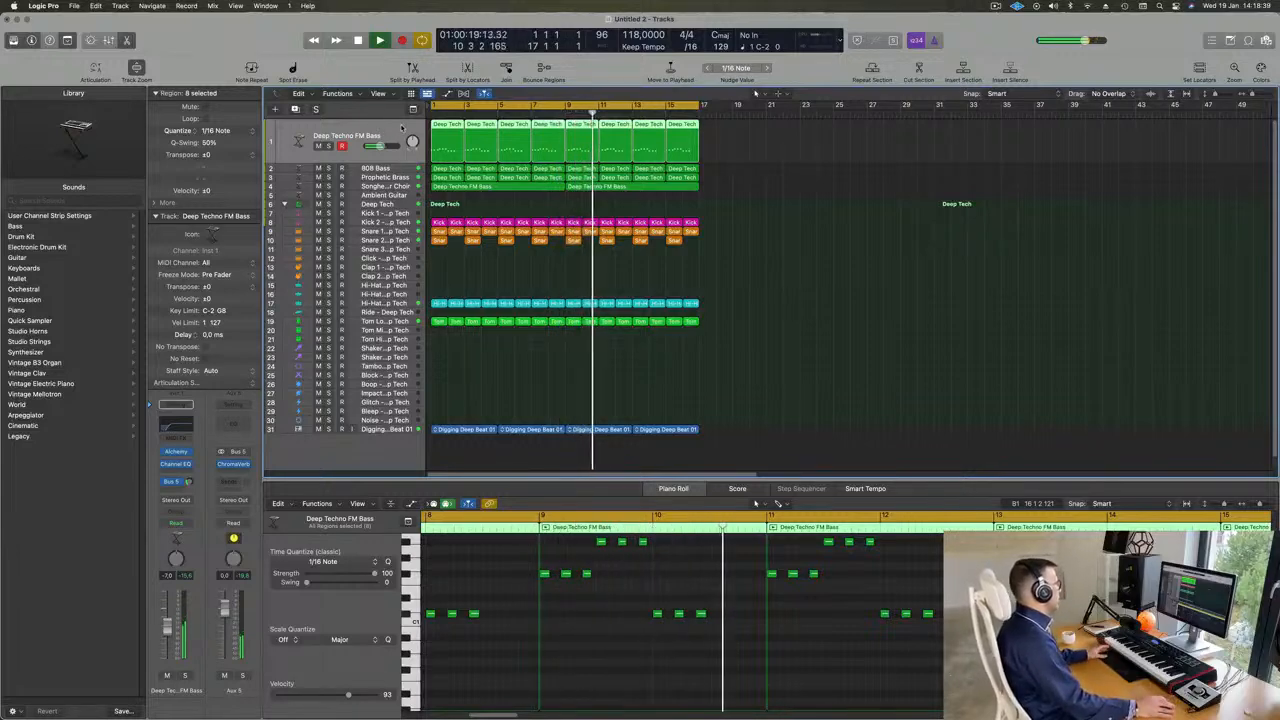
- Insert a Compressor on the 808 Bass track while the loop plays from the start
{"action": "left_click", "coordinate": [347, 171]}
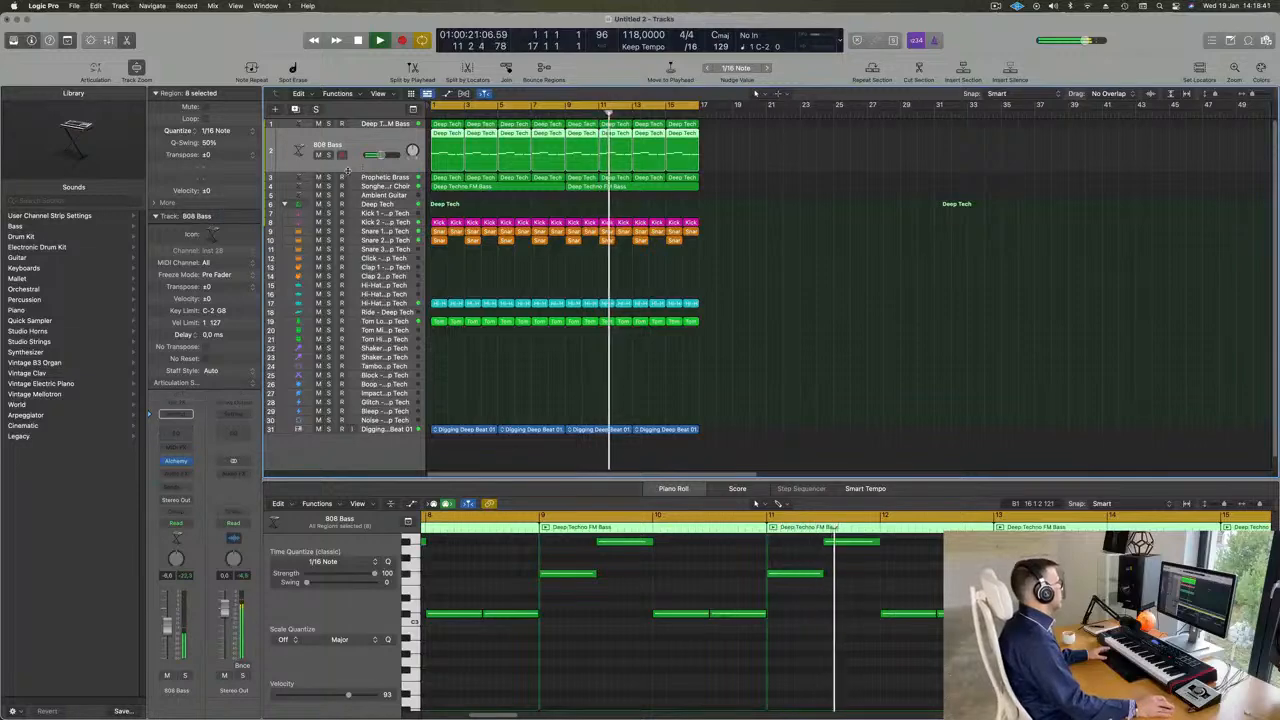
{"action": "key", "text": "Return"}
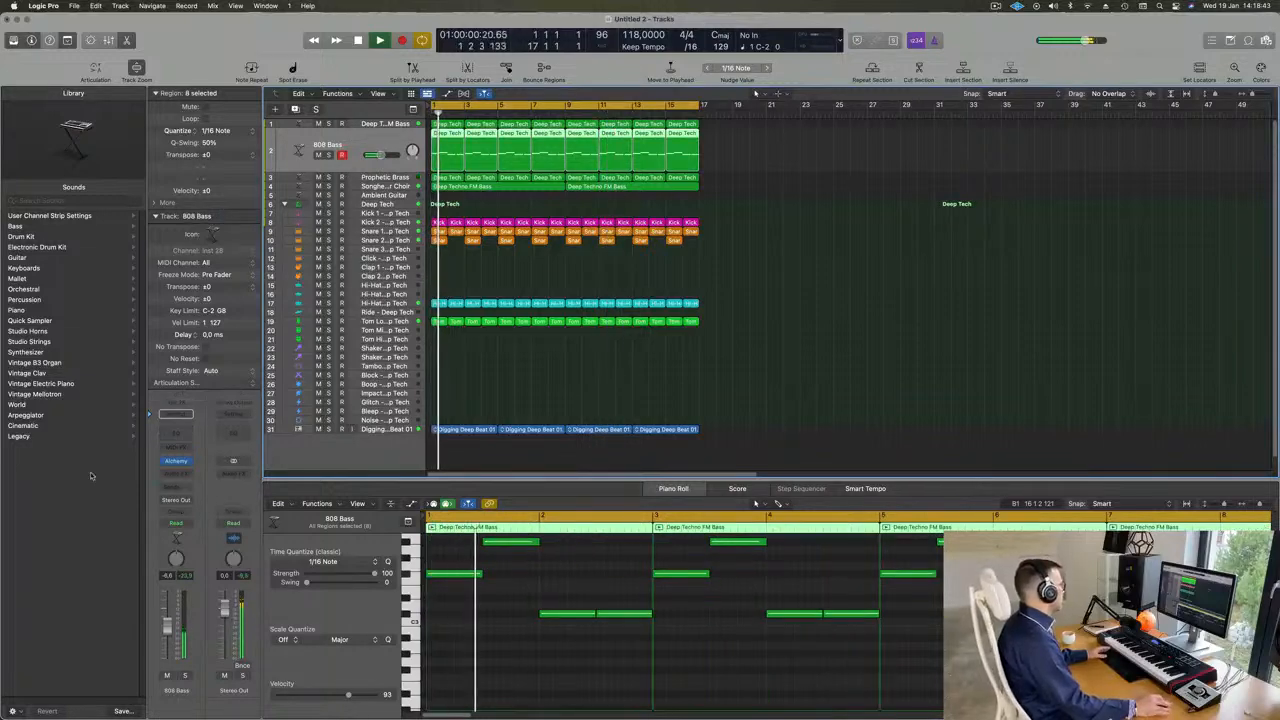
{"action": "left_click", "coordinate": [188, 476]}
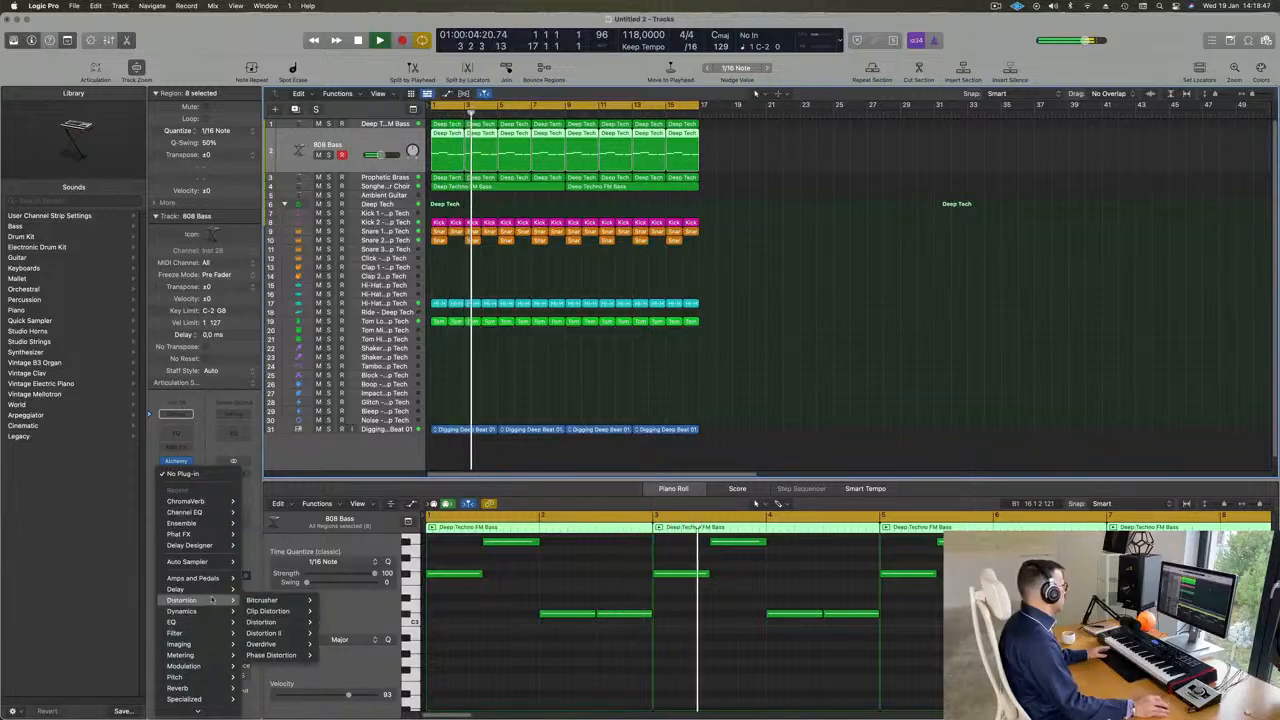
{"action": "mouse_move", "coordinate": [195, 612]}
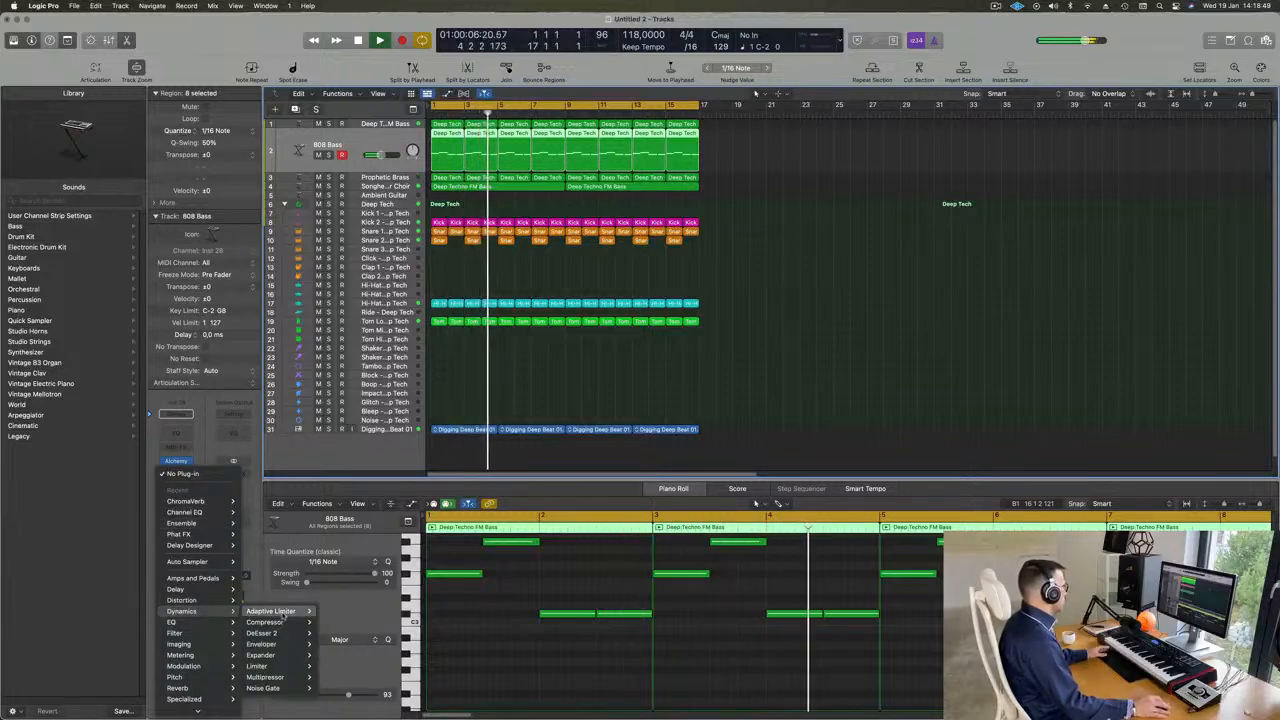
{"action": "mouse_move", "coordinate": [280, 622]}
{"action": "left_click", "coordinate": [340, 623]}
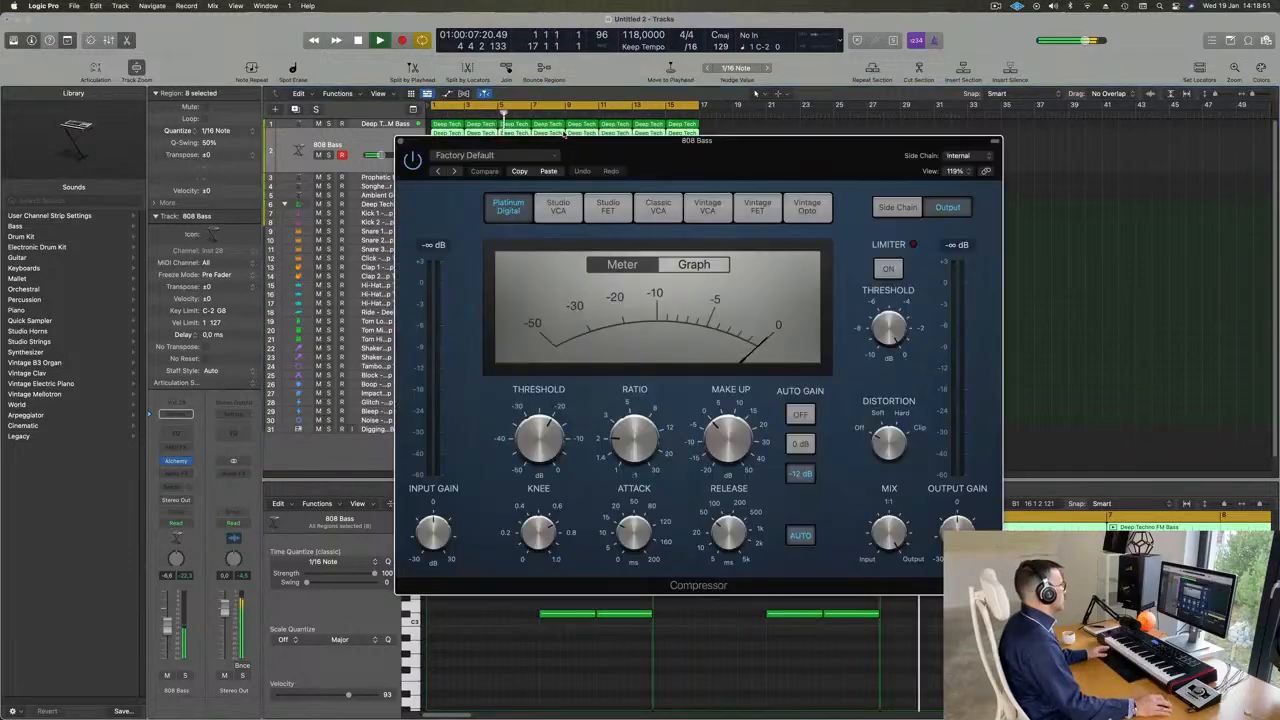
{"action": "left_click_drag", "start_coordinate": [731, 146], "coordinate": [814, 151]}
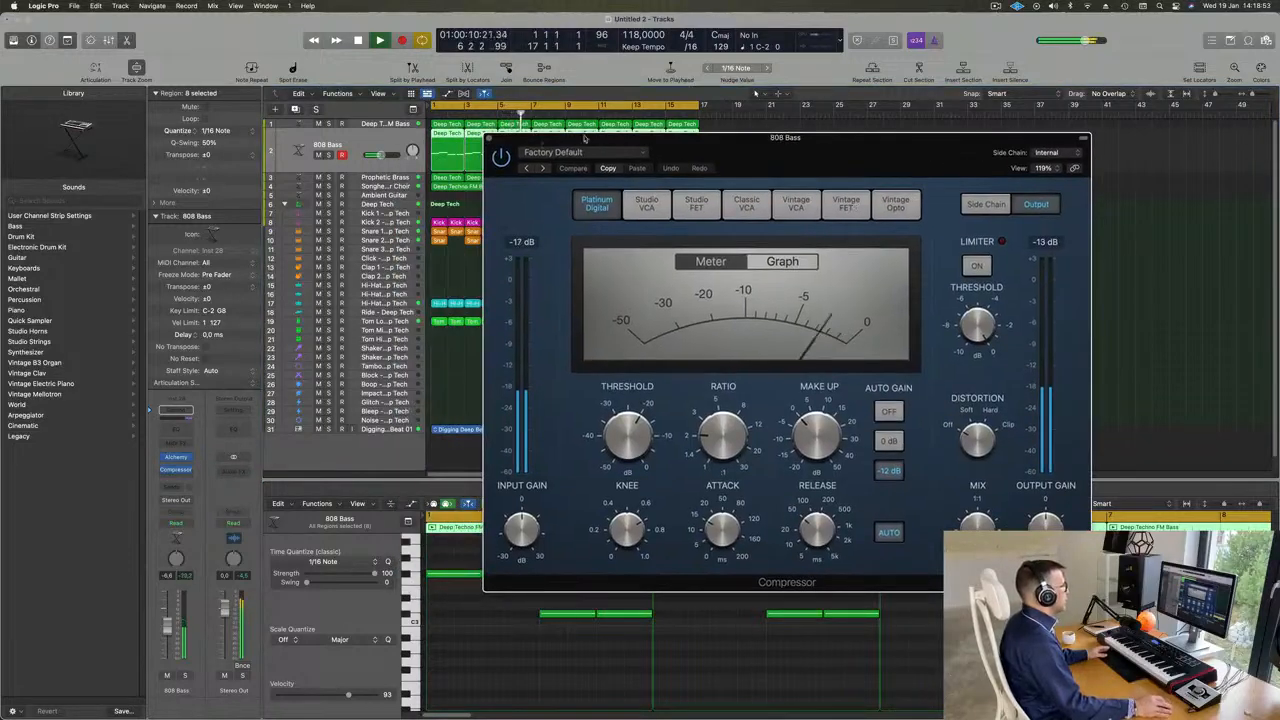
- Set the 808 Bass compressor's side chain to Kick 1 - Deep Tech (Inst 2)
{"action": "left_click", "coordinate": [1045, 153]}
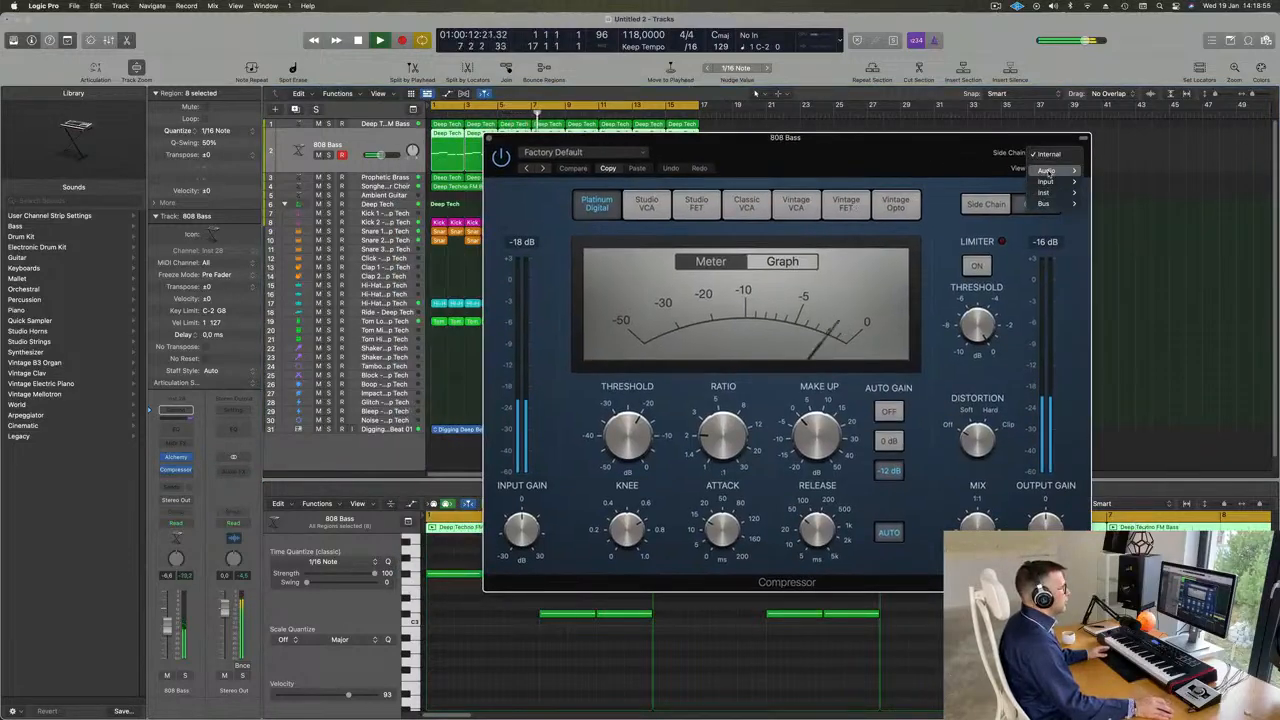
{"action": "mouse_move", "coordinate": [1045, 192]}
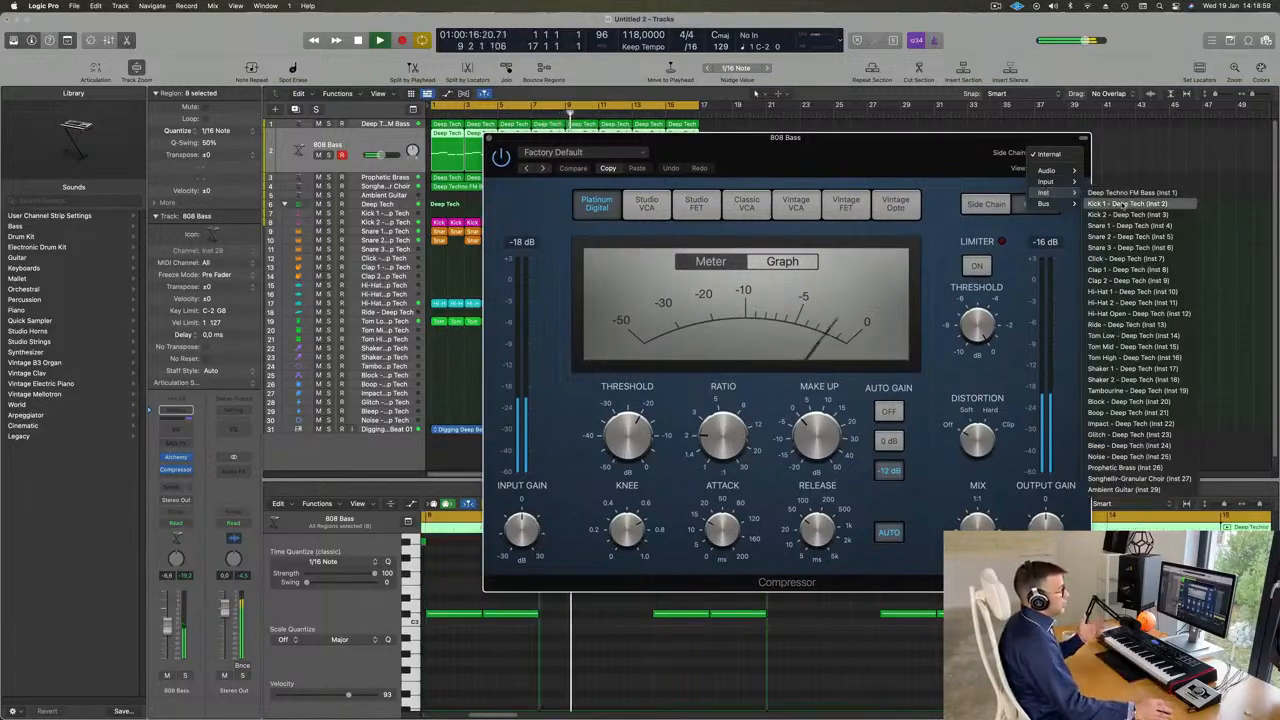
{"action": "left_click", "coordinate": [1125, 203]}
{"action": "mouse_move", "coordinate": [915, 145]}
{"action": "left_mouse_down"}
{"action": "mouse_move", "coordinate": [854, 152]}
{"action": "mouse_move", "coordinate": [905, 161]}
{"action": "left_mouse_up"}
- Set the 808 Bass compressor's side chain to Kick 2 - Deep Tech (Inst 3) and turn off automatic release
{"action": "left_click", "coordinate": [1023, 172]}
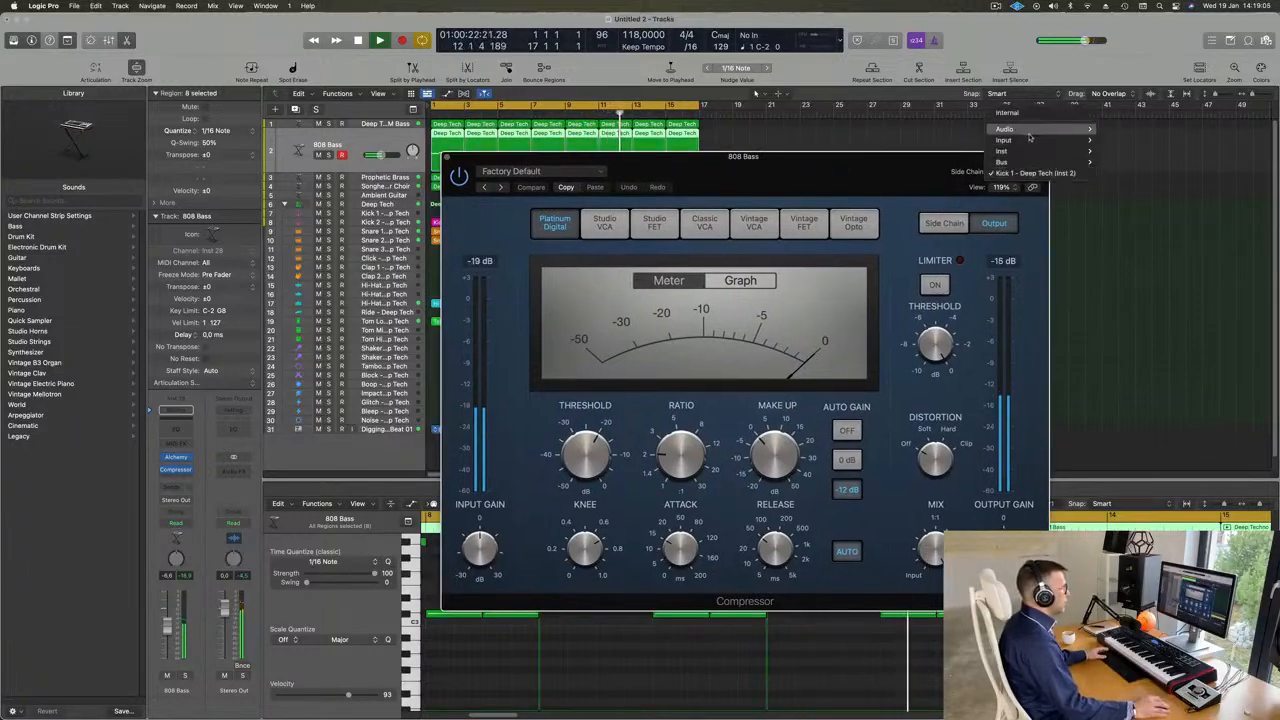
{"action": "mouse_move", "coordinate": [1033, 152]}
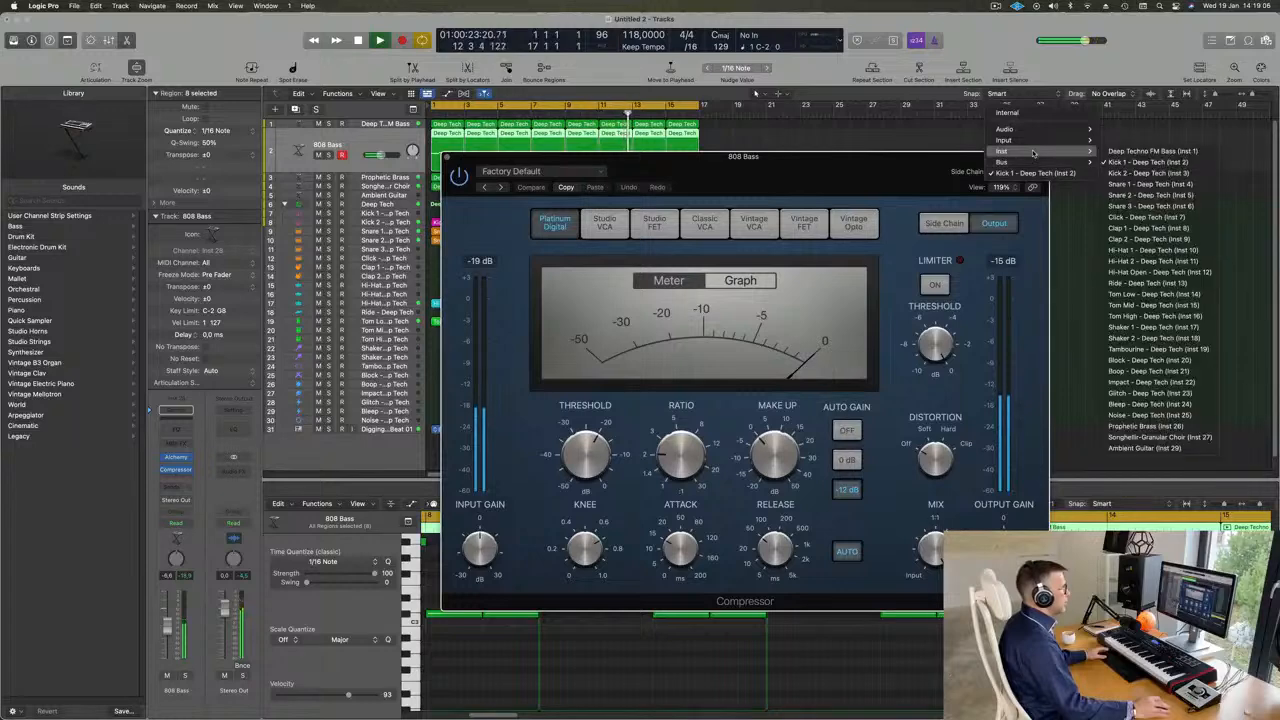
{"action": "left_click", "coordinate": [1148, 173]}
{"action": "left_click_drag", "start_coordinate": [867, 160], "coordinate": [940, 156]}
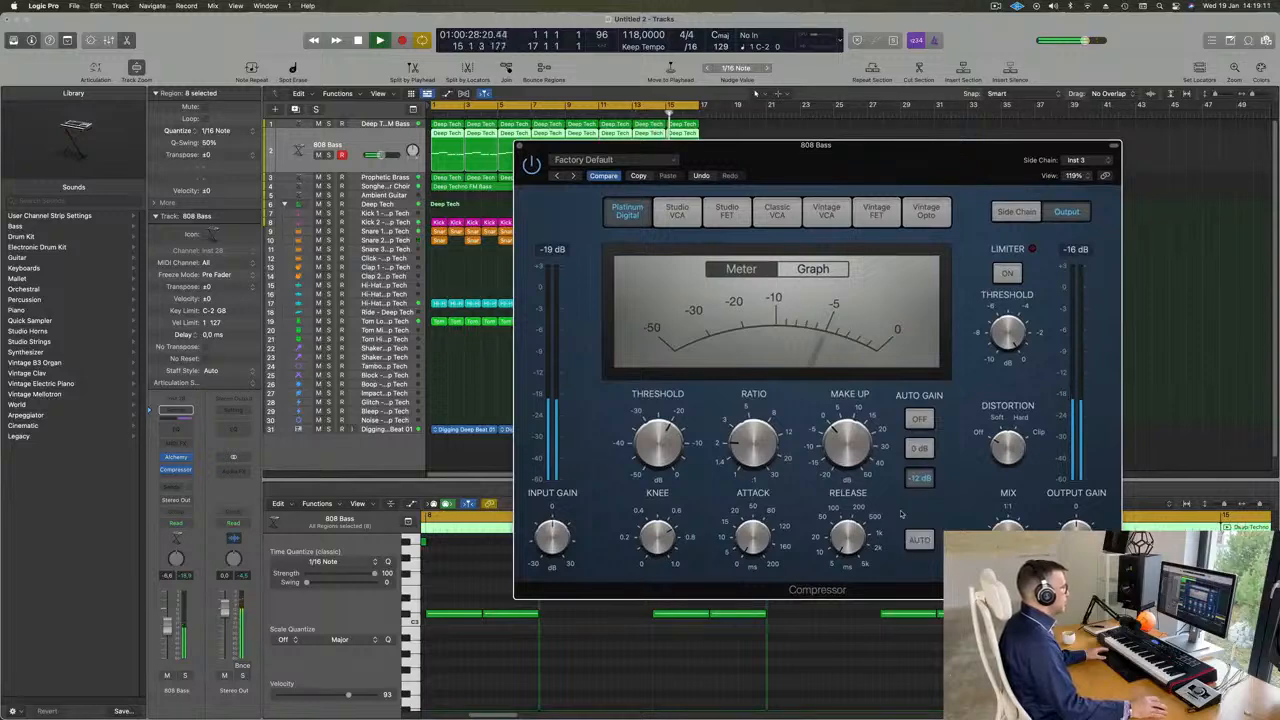
- Set the compressor's ratio to 4.2:1, raise its threshold, and close it to hear the loop from the start
{"action": "left_click_drag", "start_coordinate": [755, 420], "coordinate": [756, 405]}
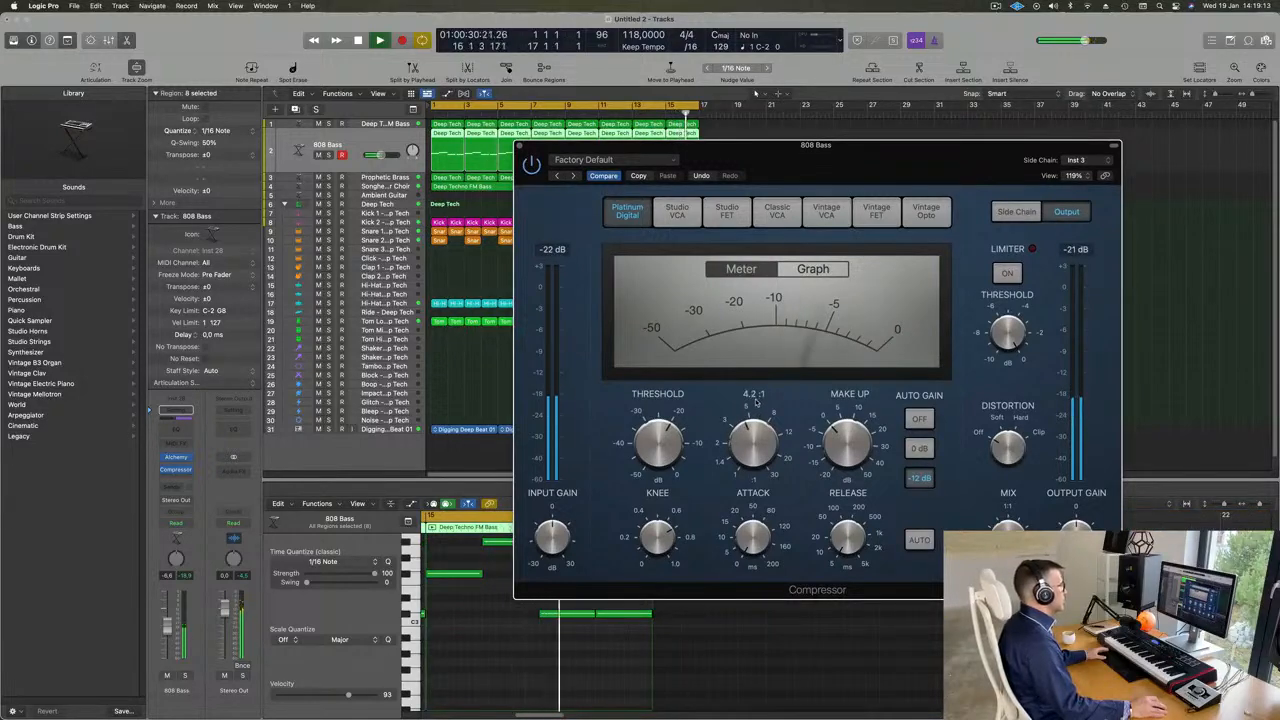
{"action": "left_click_drag", "start_coordinate": [662, 425], "coordinate": [676, 408]}
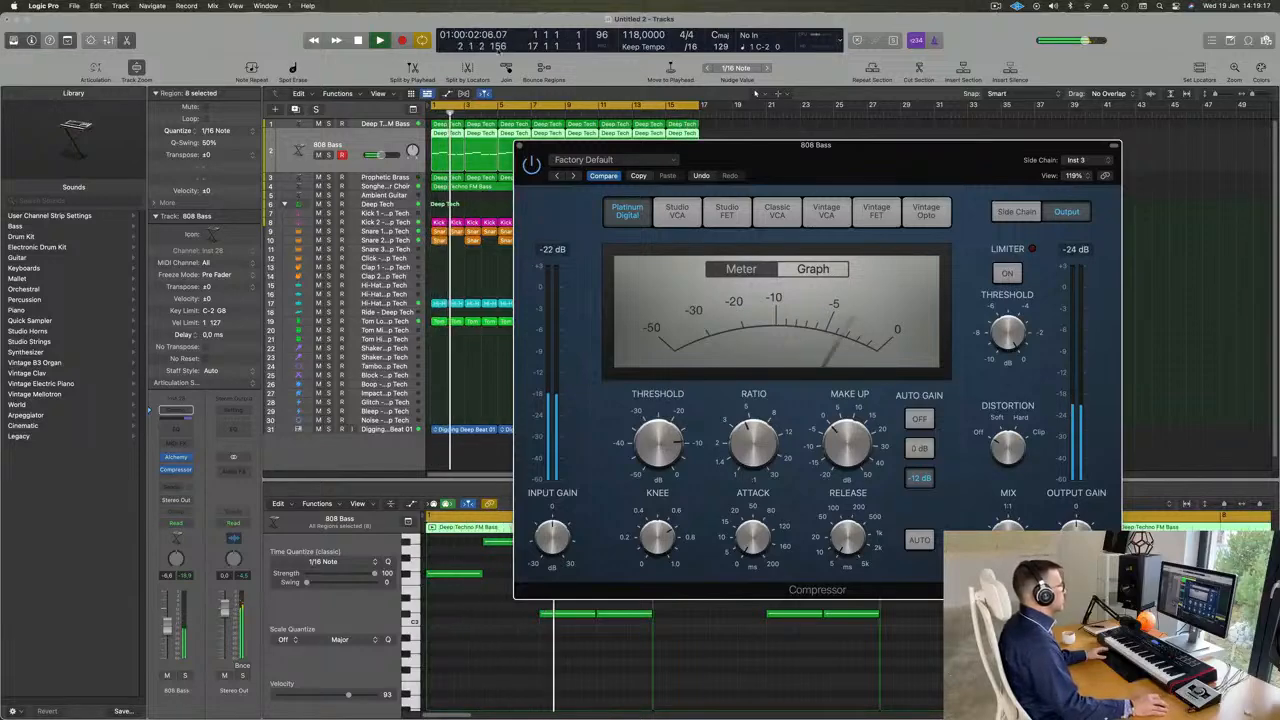
{"action": "left_click", "coordinate": [519, 146]}
{"action": "key", "text": "Return"}
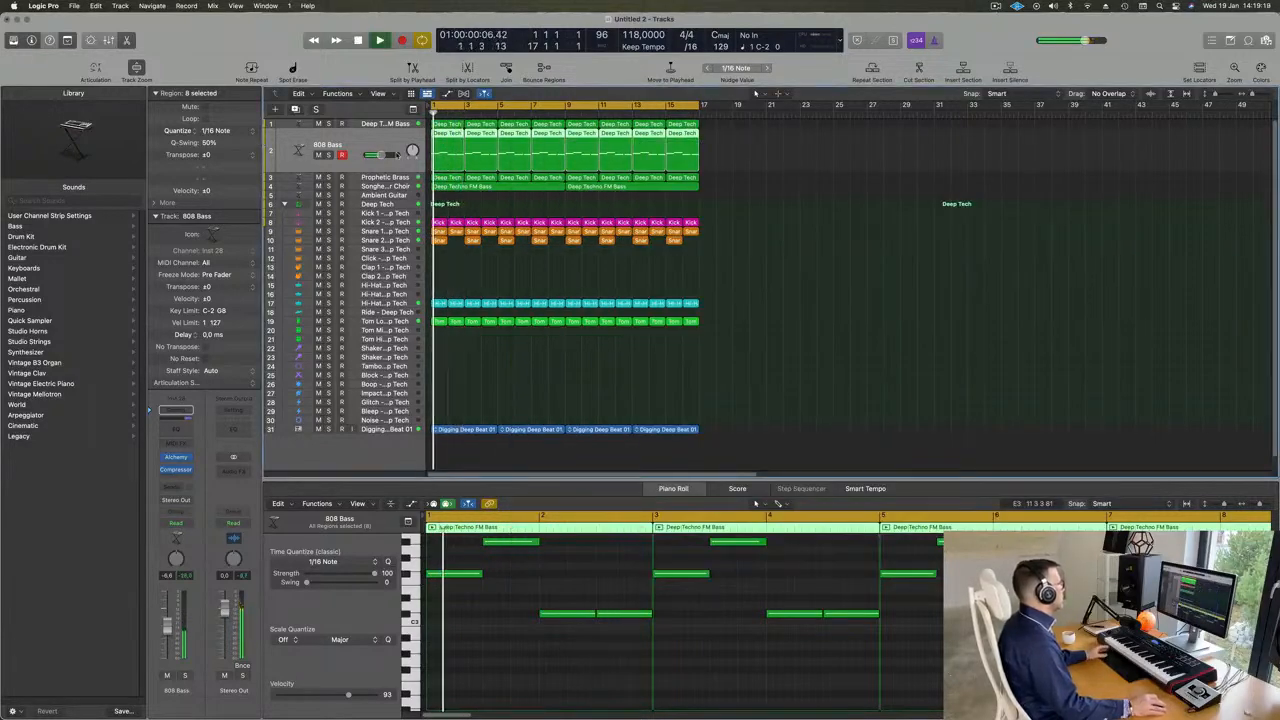
- Solo the 808 Bass track and compare its sound with the side-chained compressor bypassed and active
{"action": "left_click", "coordinate": [328, 155]}
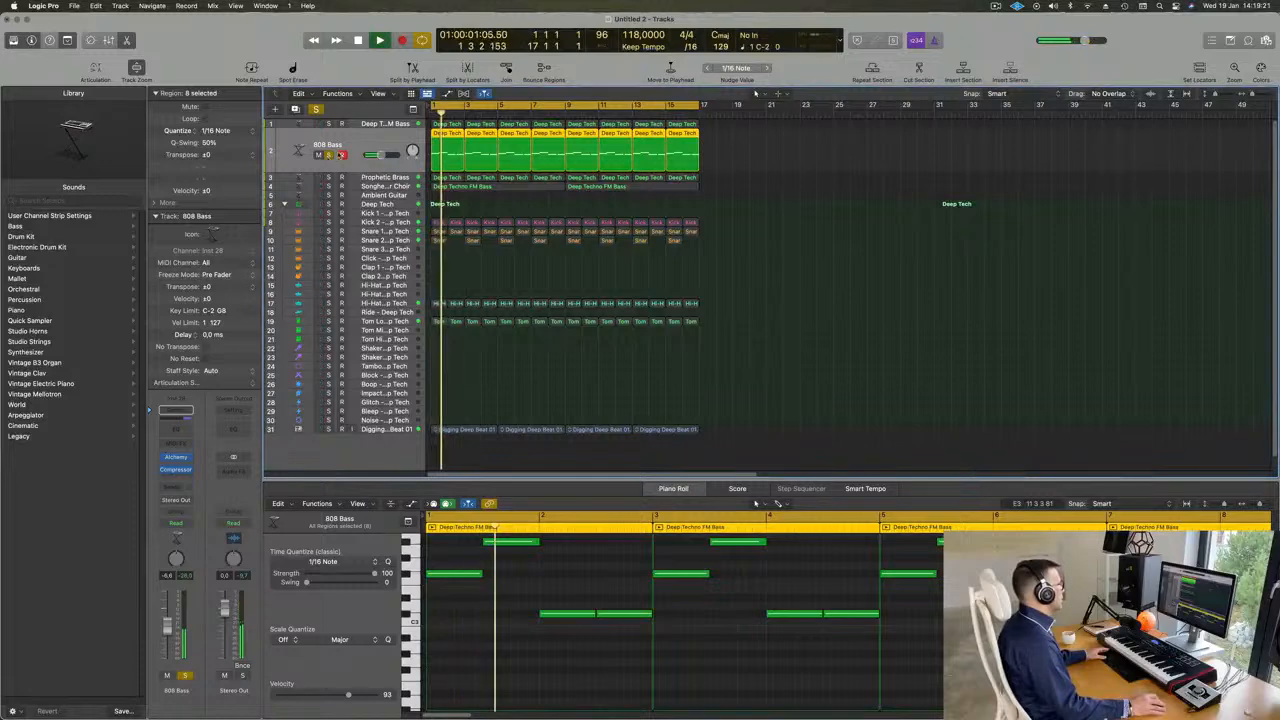
{"action": "left_click", "coordinate": [176, 459]}
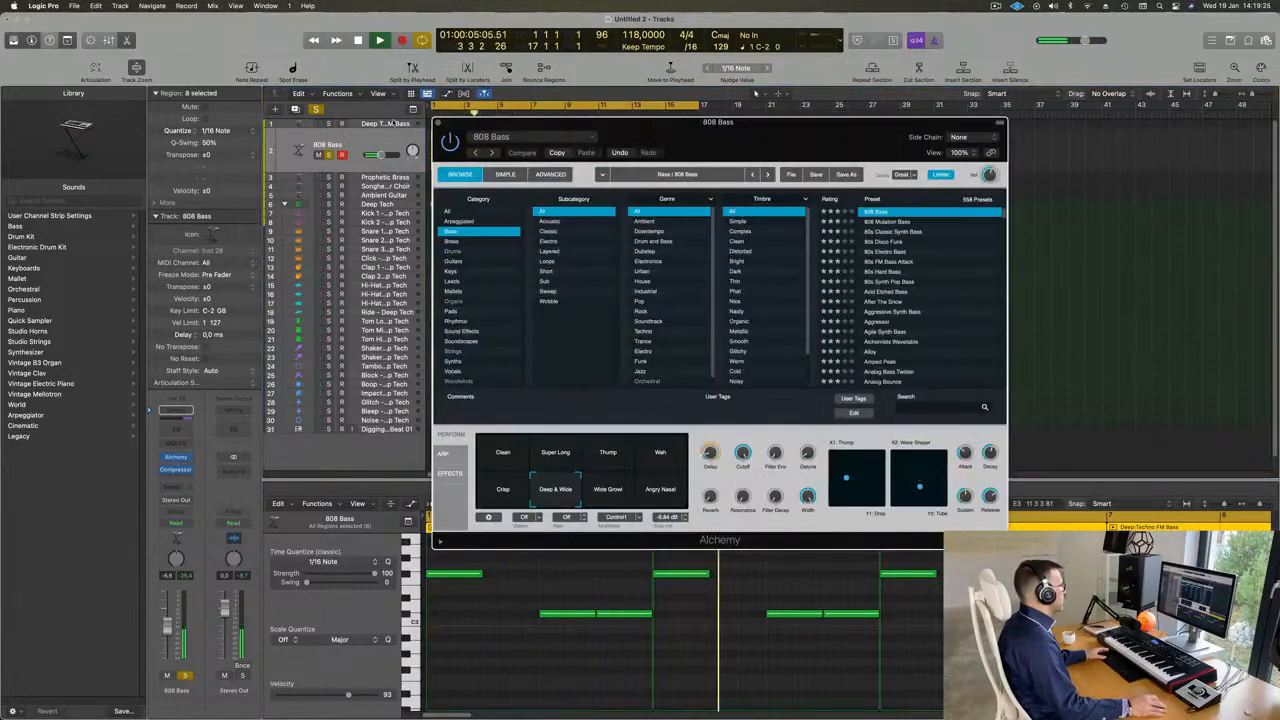
{"action": "left_click", "coordinate": [176, 457]}
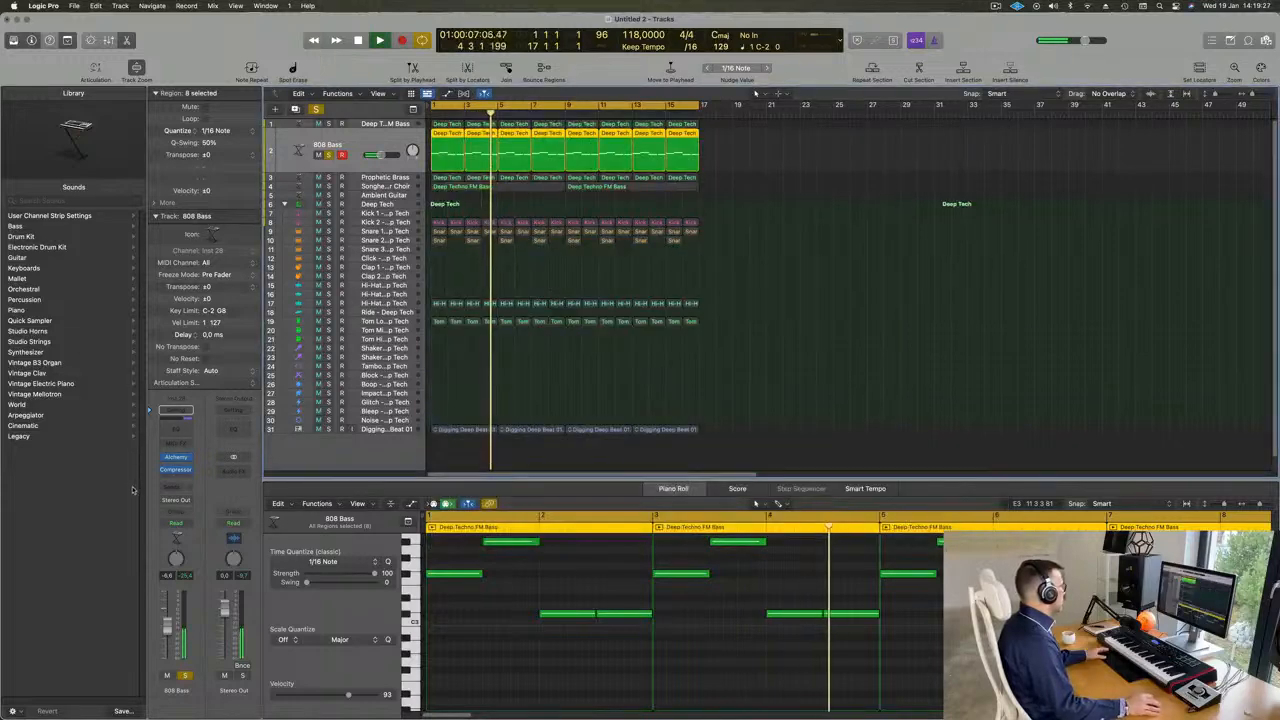
{"action": "left_click", "coordinate": [177, 470]}
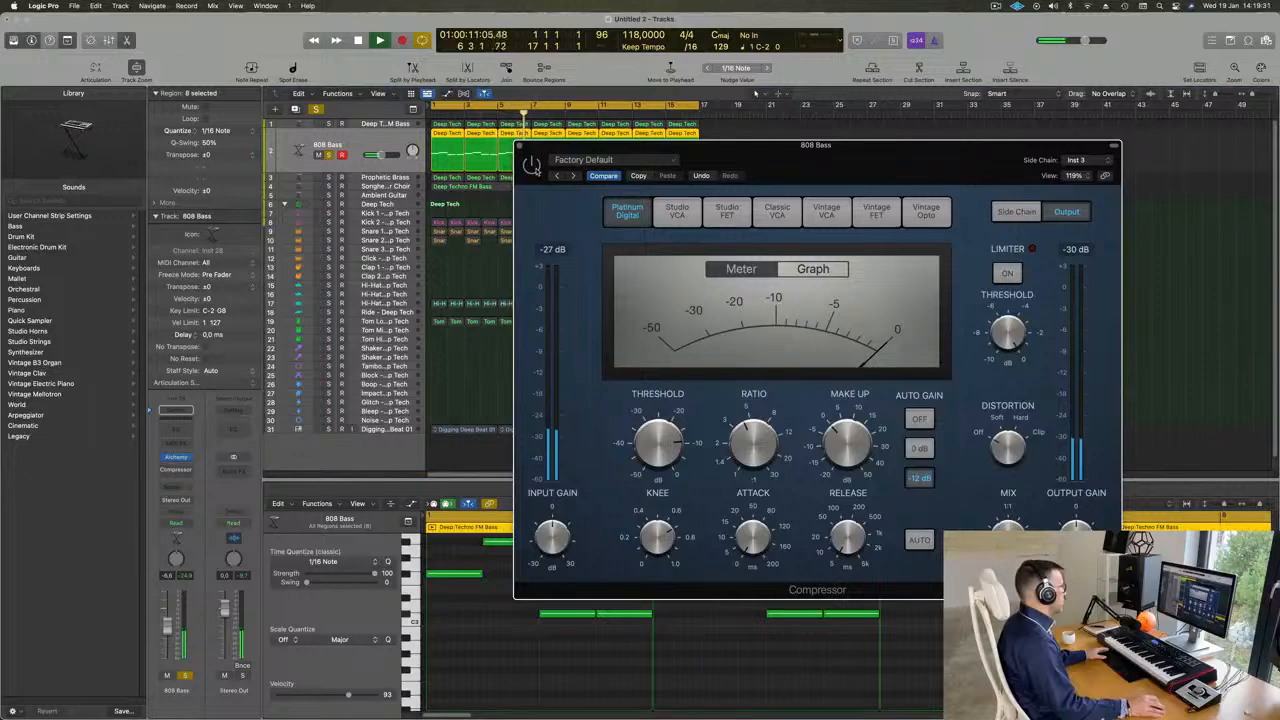
{"action": "key", "text": "space"}
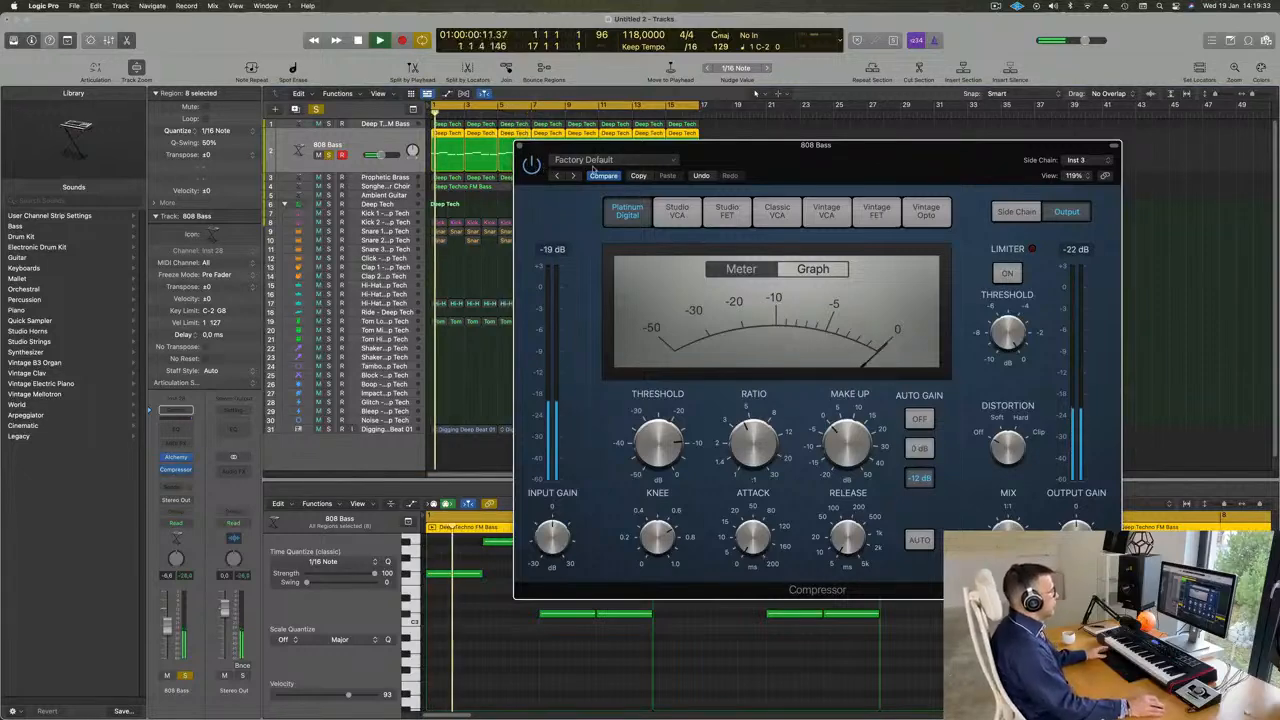
- Lower the 808 Bass compressor's threshold slightly and close its window
{"action": "left_click_drag", "start_coordinate": [659, 437], "coordinate": [660, 442]}
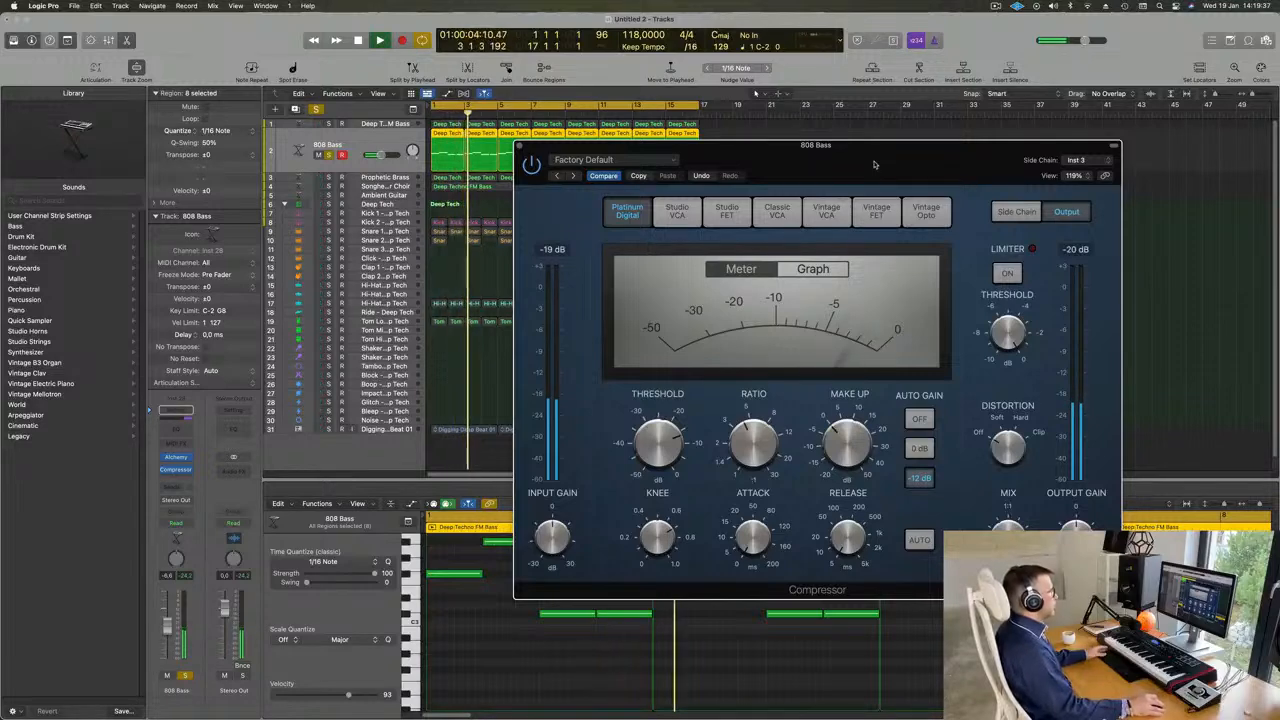
{"action": "left_click_drag", "start_coordinate": [640, 146], "coordinate": [605, 152]}
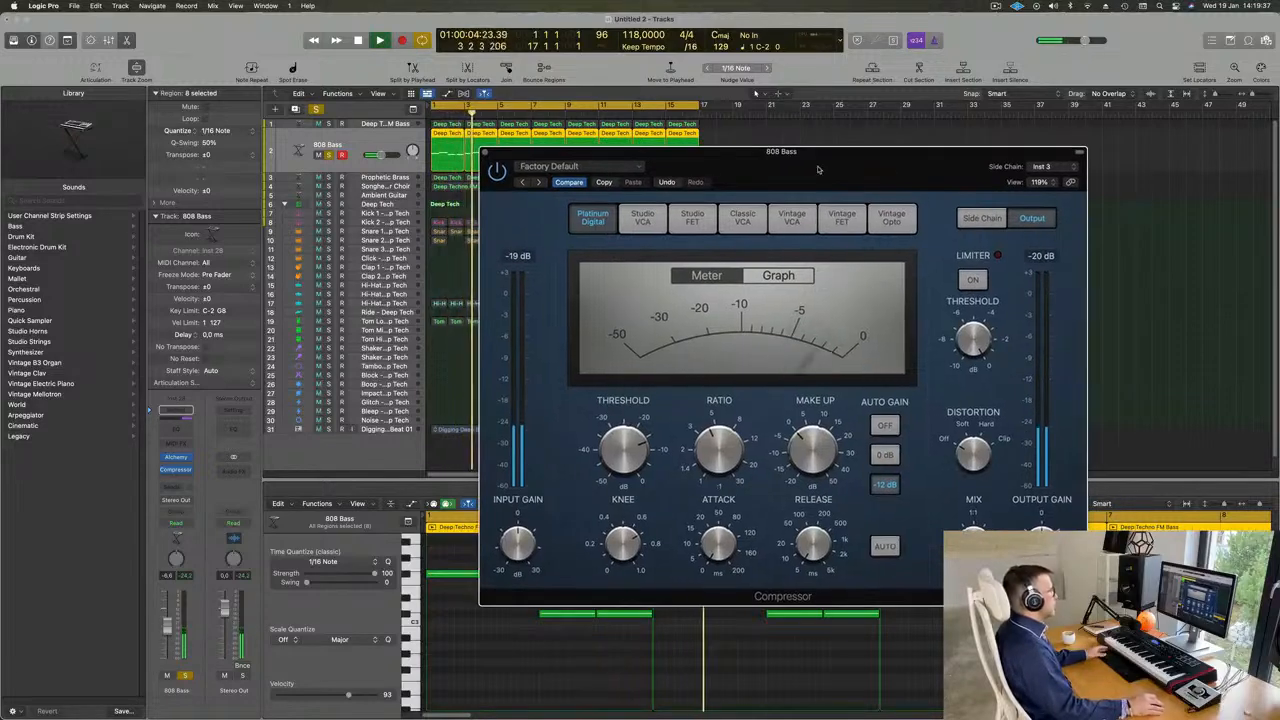
{"action": "left_click", "coordinate": [486, 153]}
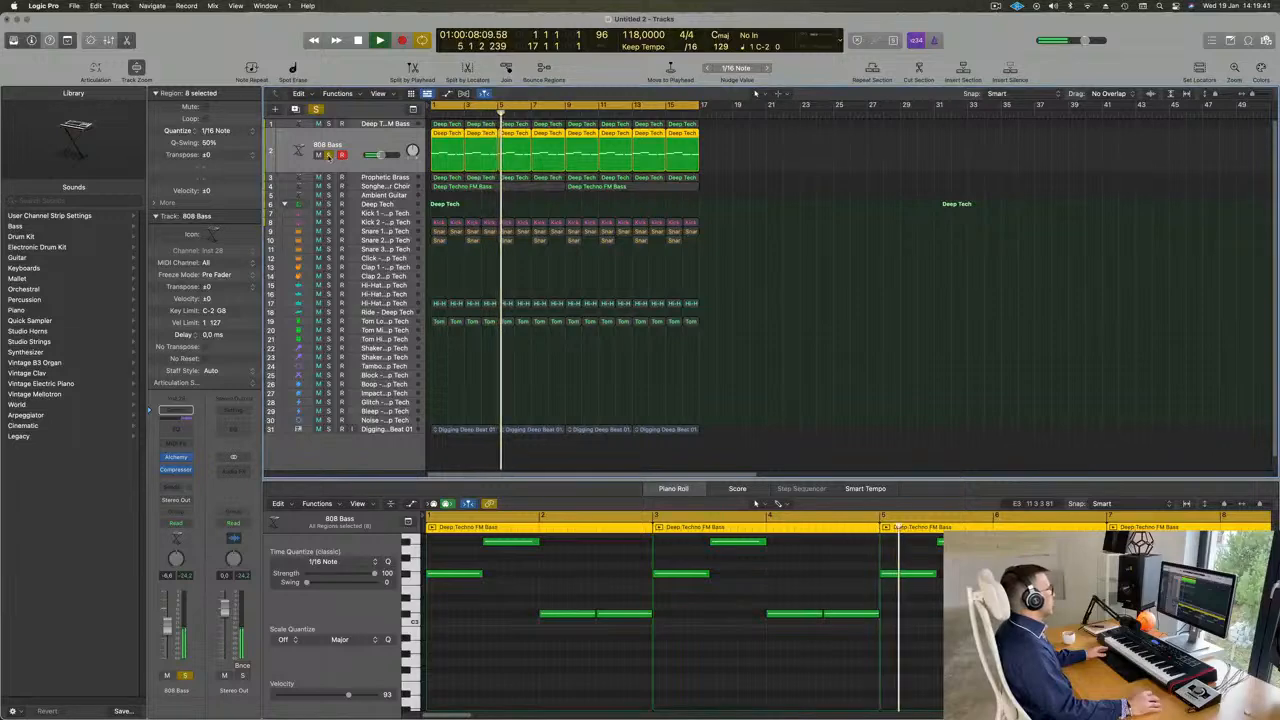
- Unsolo the 808 Bass track and raise its volume to about -4.0 dB while replaying the loop's start
{"action": "key", "text": "Return"}
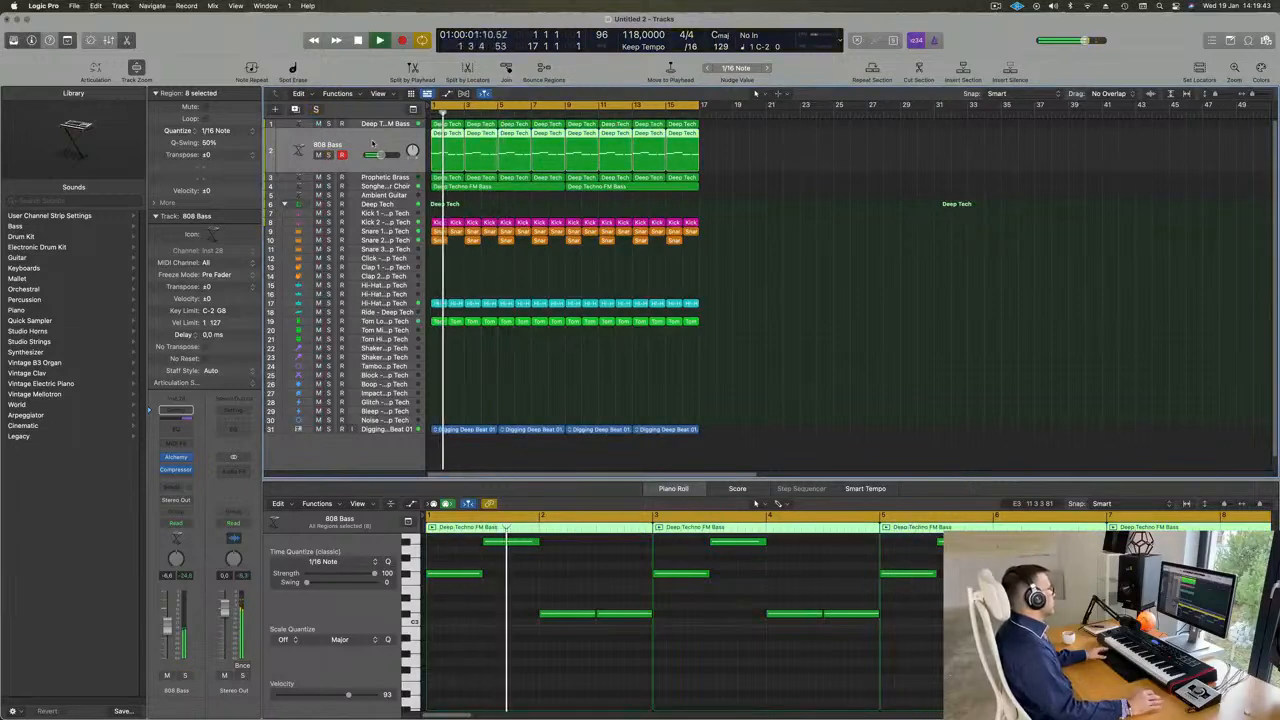
{"action": "key", "text": "Return"}
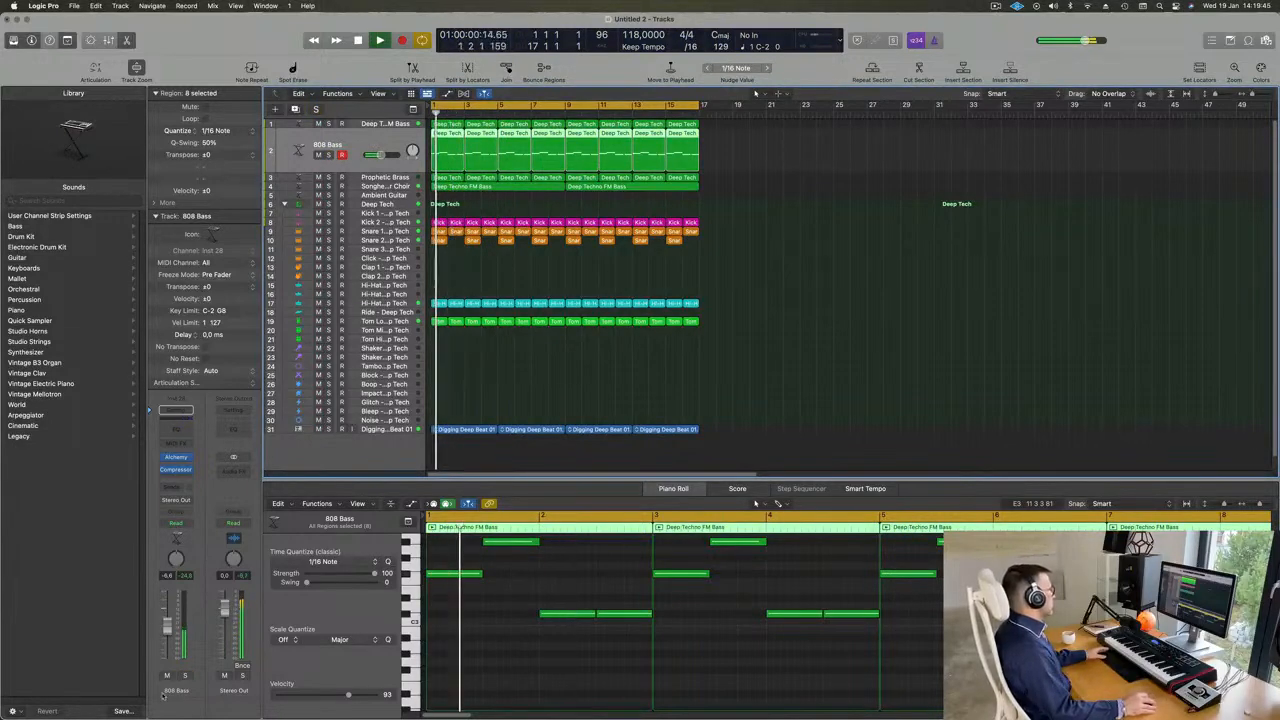
{"action": "key", "text": "Return"}
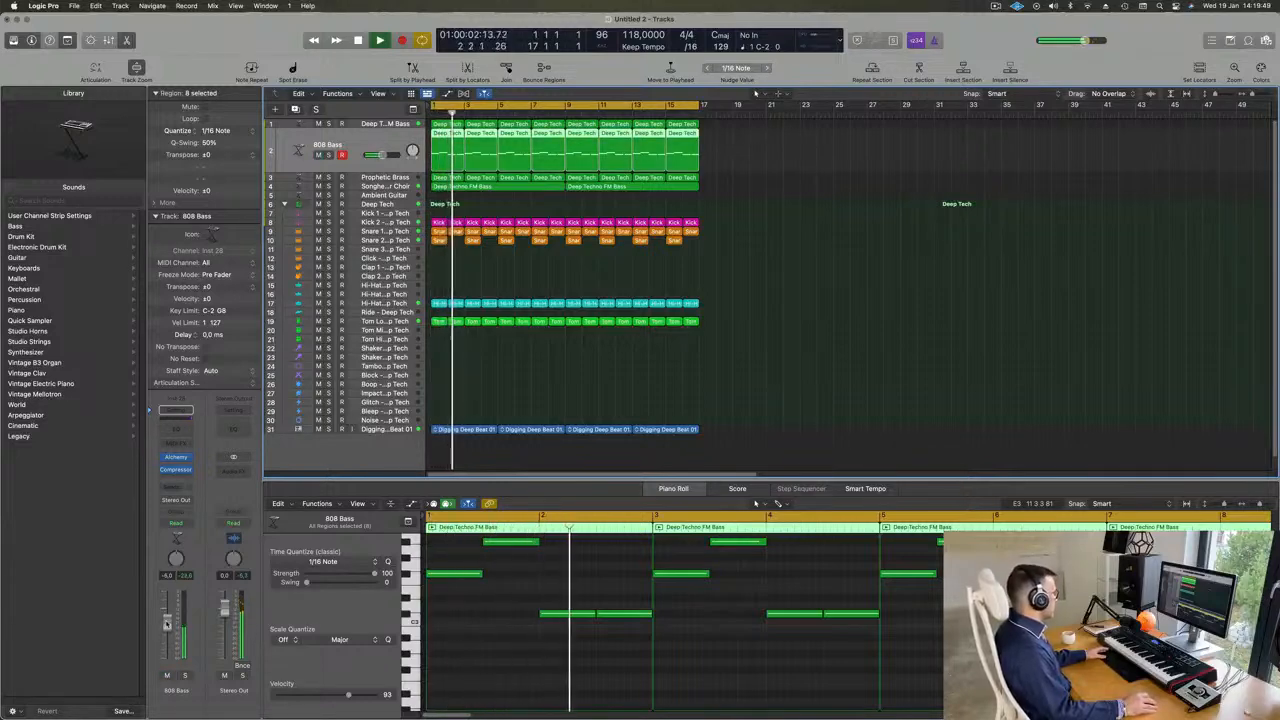
{"action": "key", "text": "Return"}
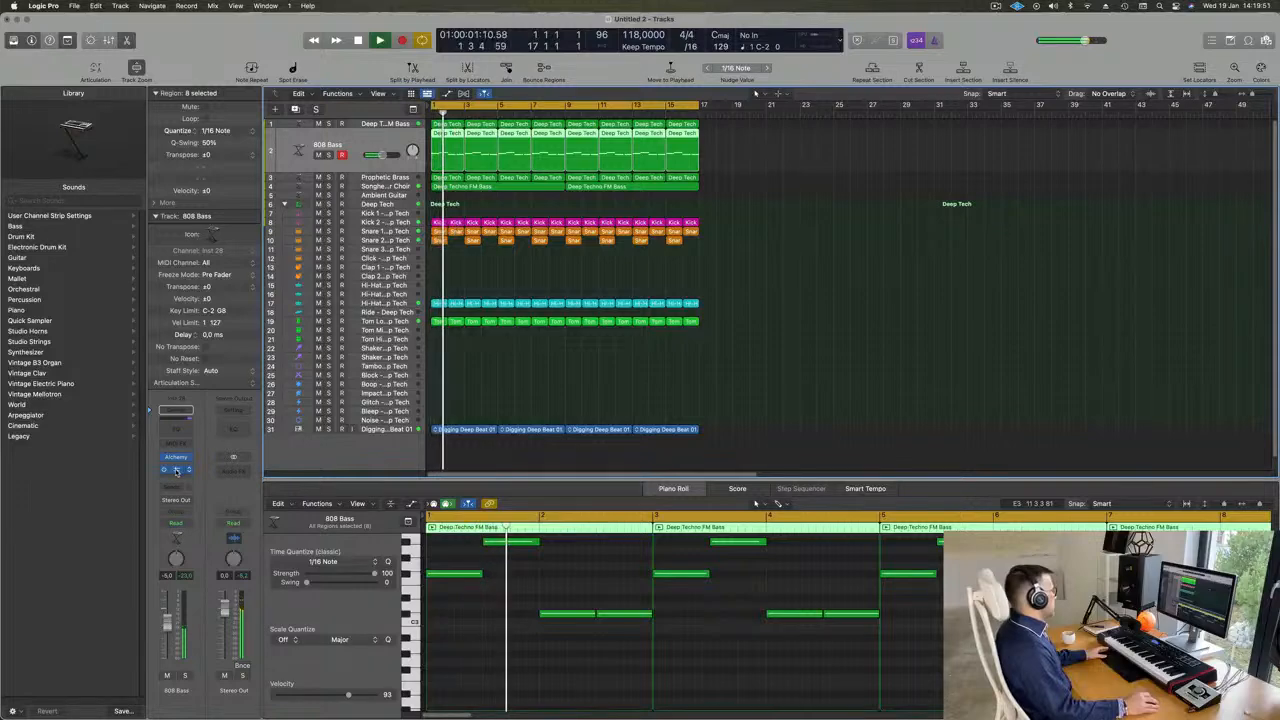
{"action": "key", "text": "Return"}
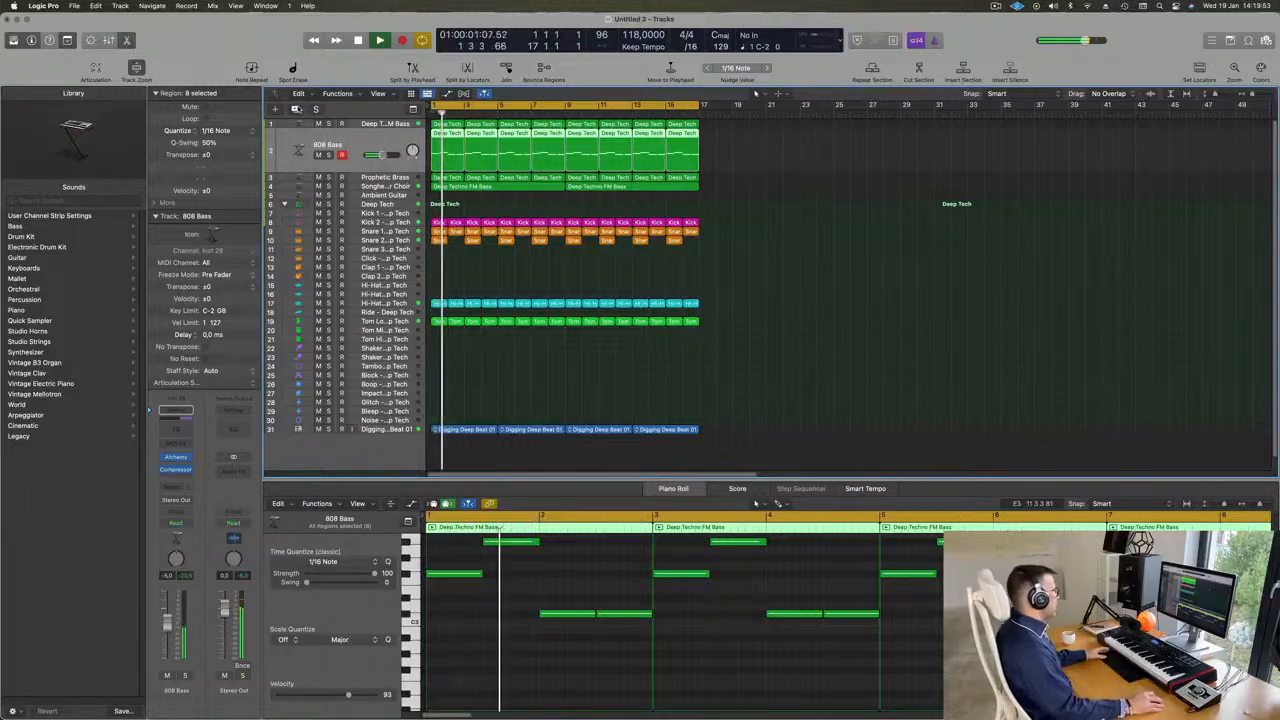
- Duplicate the 808 Bass track, copy all its regions onto the duplicate, and mute the original track
{"action": "key", "text": "super+d"}
{"action": "left_click", "coordinate": [463, 147]}
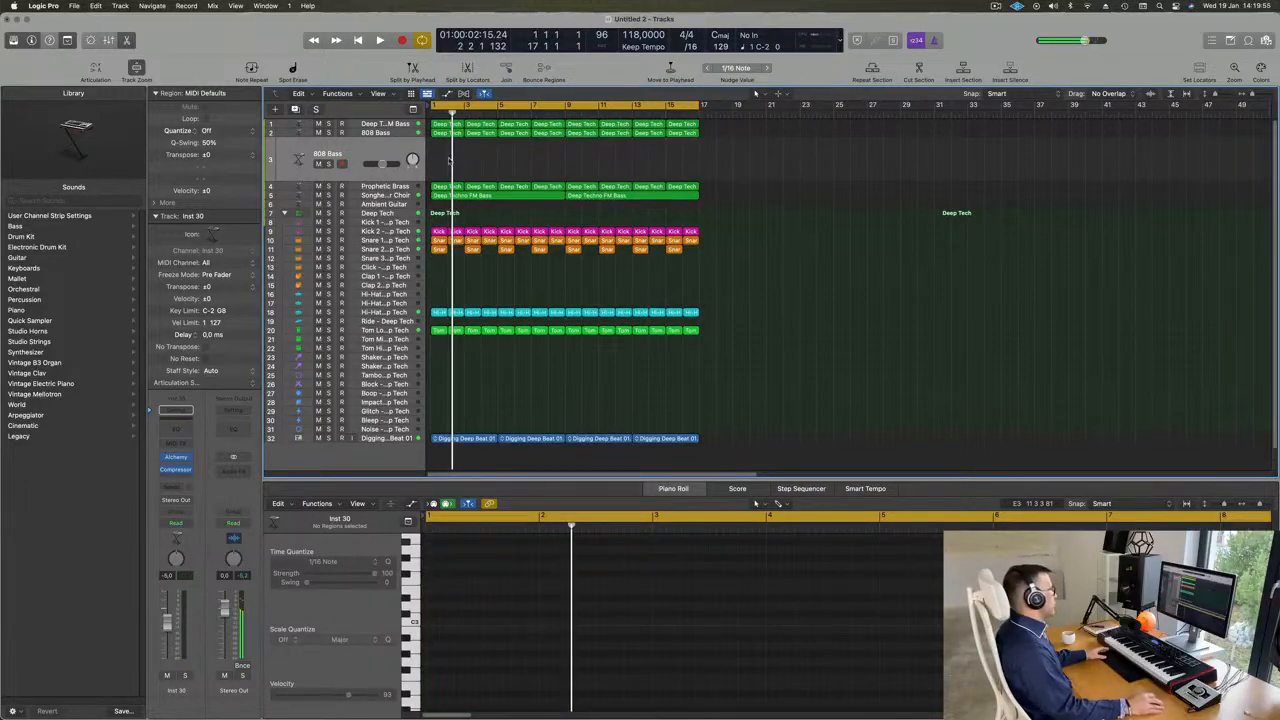
{"action": "left_click_drag", "start_coordinate": [449, 160], "coordinate": [579, 140]}
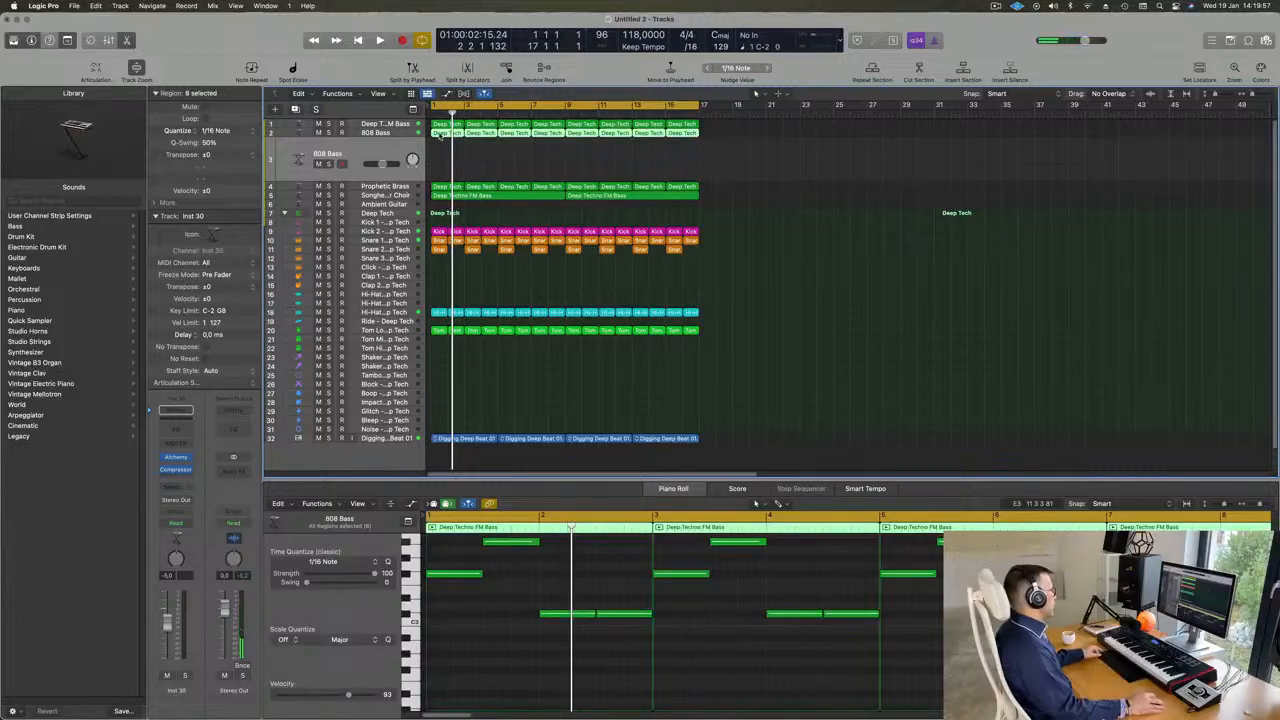
{"action": "left_click_drag", "start_coordinate": [440, 134], "coordinate": [445, 163]}
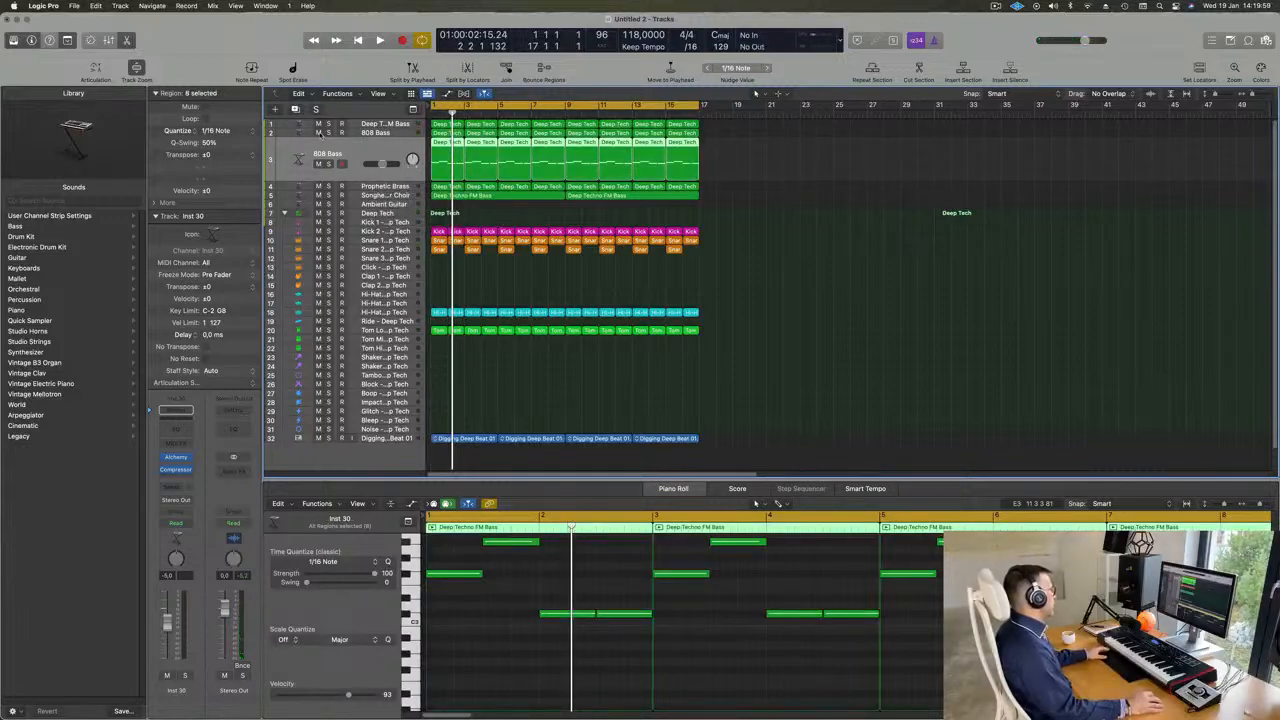
{"action": "left_click", "coordinate": [319, 131]}
{"action": "key", "text": "Return"}
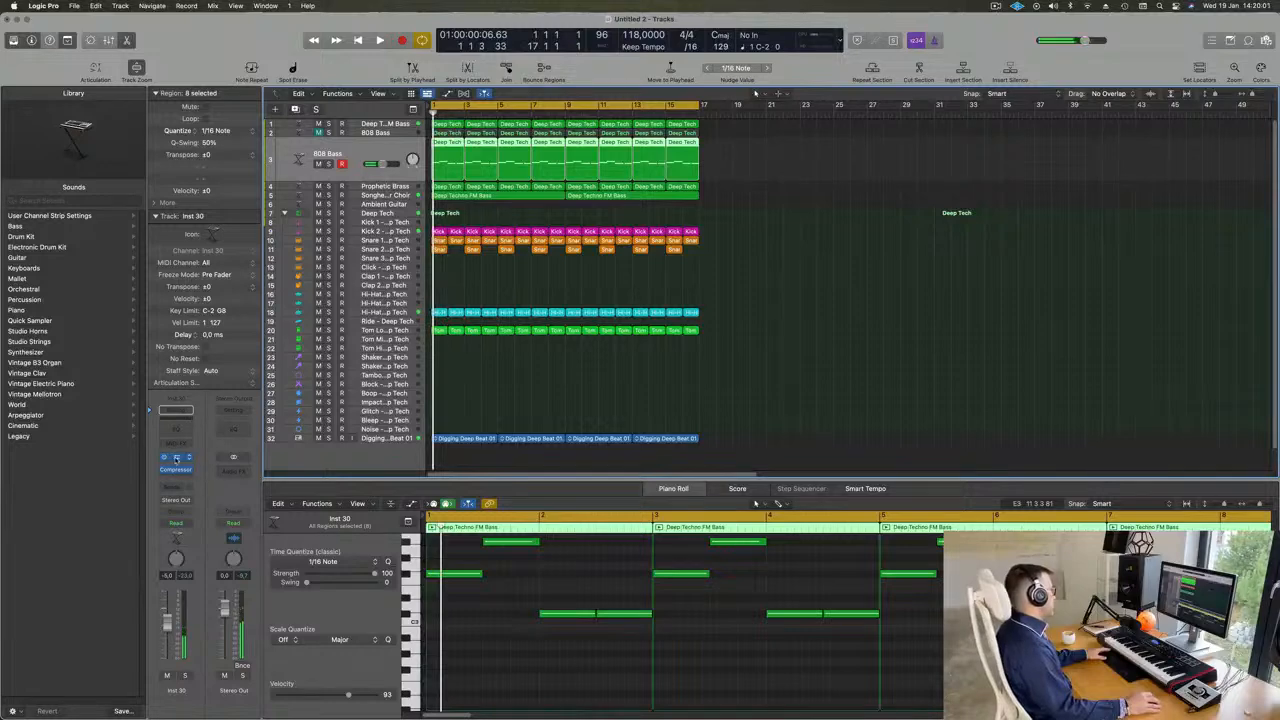
- Search the duplicated bass track's Alchemy presets for "ree" and load Roaring Reese
{"action": "left_click", "coordinate": [175, 458]}
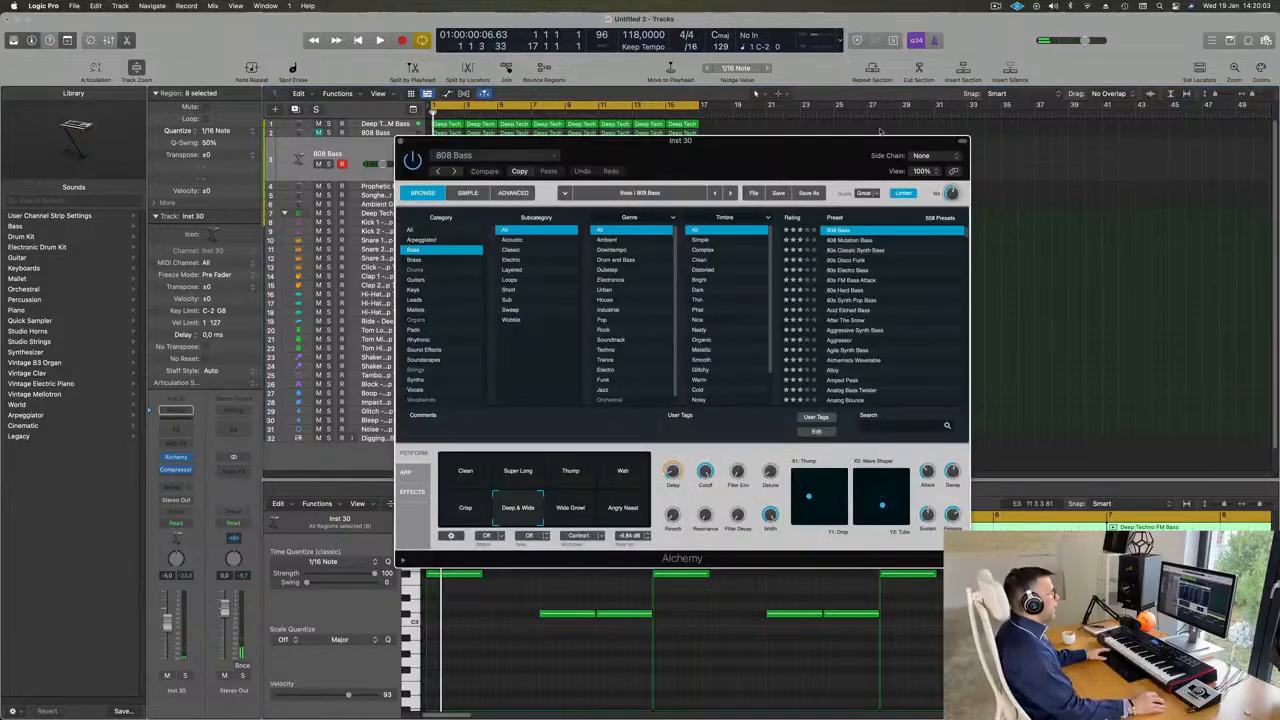
{"action": "left_click_drag", "start_coordinate": [830, 153], "coordinate": [799, 141]}
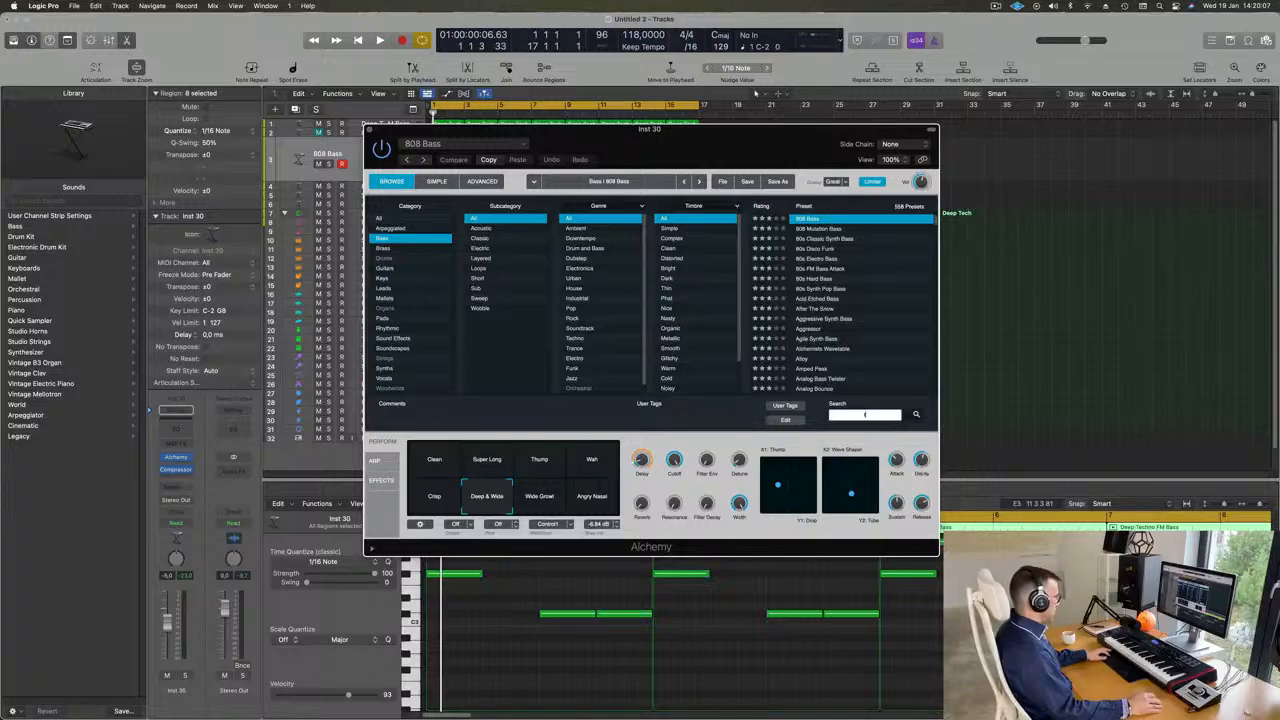
{"action": "type", "text": "ree"}
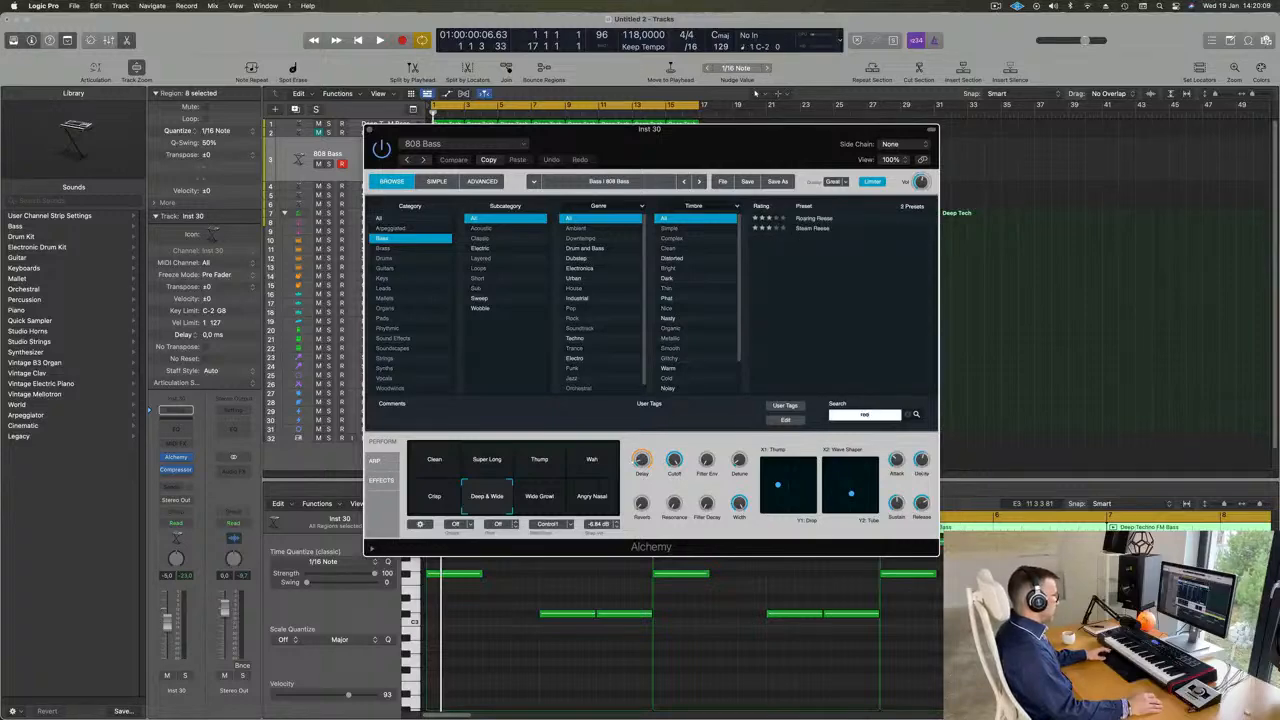
{"action": "left_click", "coordinate": [828, 218]}
- Play the loop and lower the Roaring Reese track's volume to -12.6 dB
{"action": "left_click_drag", "start_coordinate": [797, 139], "coordinate": [1015, 220]}
{"action": "key", "text": "space"}
{"action": "left_click_drag", "start_coordinate": [382, 164], "coordinate": [374, 164]}
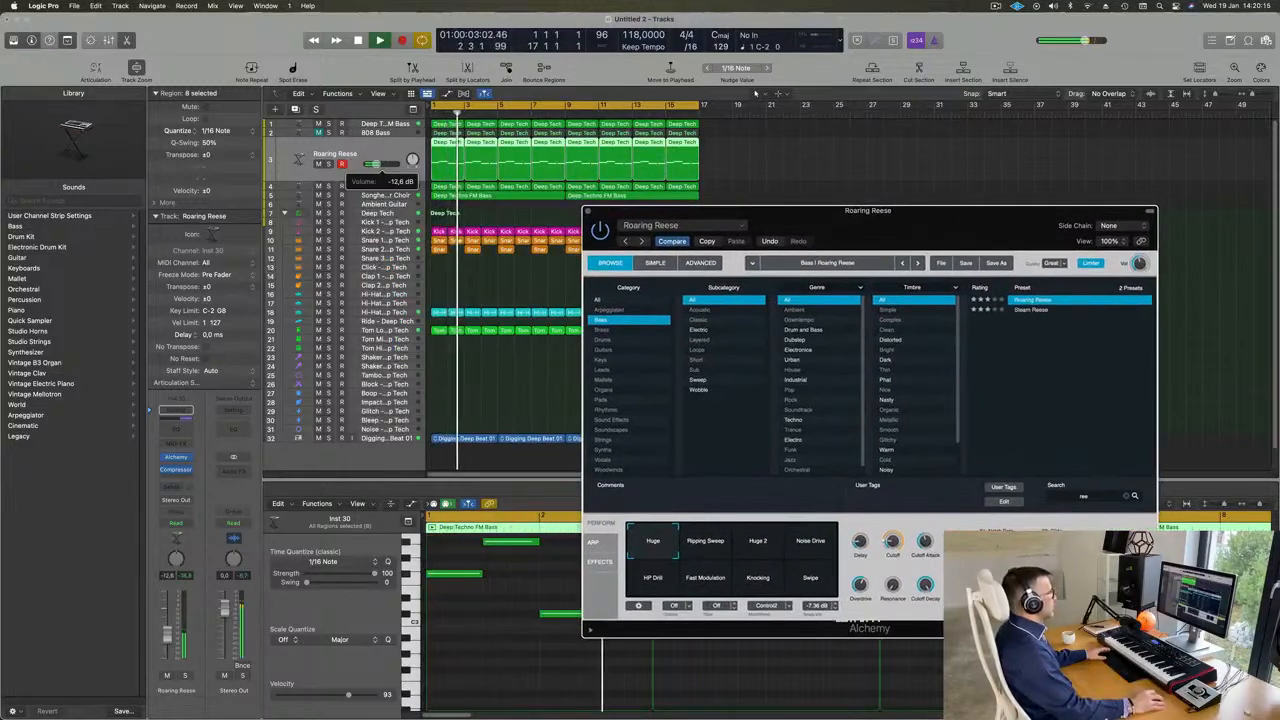
- Audition Roaring Reese's Alchemy performance snapshots while the loop plays and select Knocking
{"action": "key", "text": "space"}
{"action": "left_click_drag", "start_coordinate": [959, 224], "coordinate": [968, 125]}
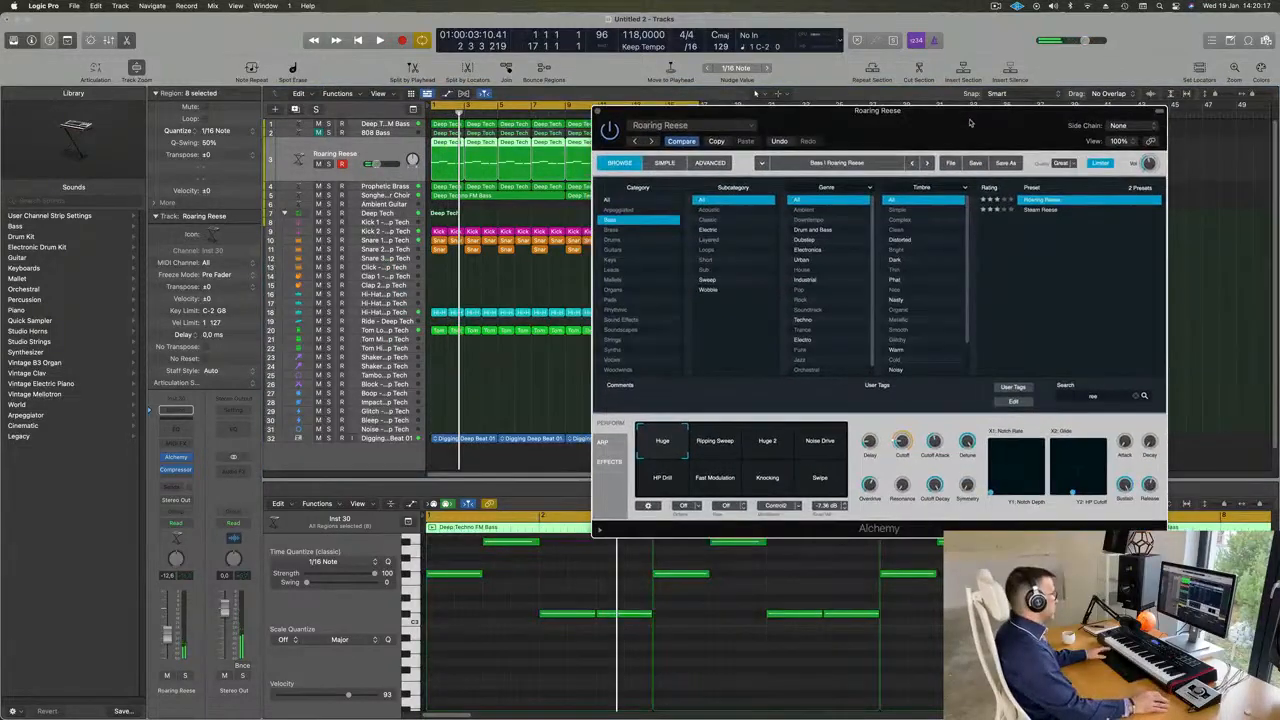
{"action": "key", "text": "space"}
{"action": "left_click", "coordinate": [720, 450]}
{"action": "left_click", "coordinate": [768, 447]}
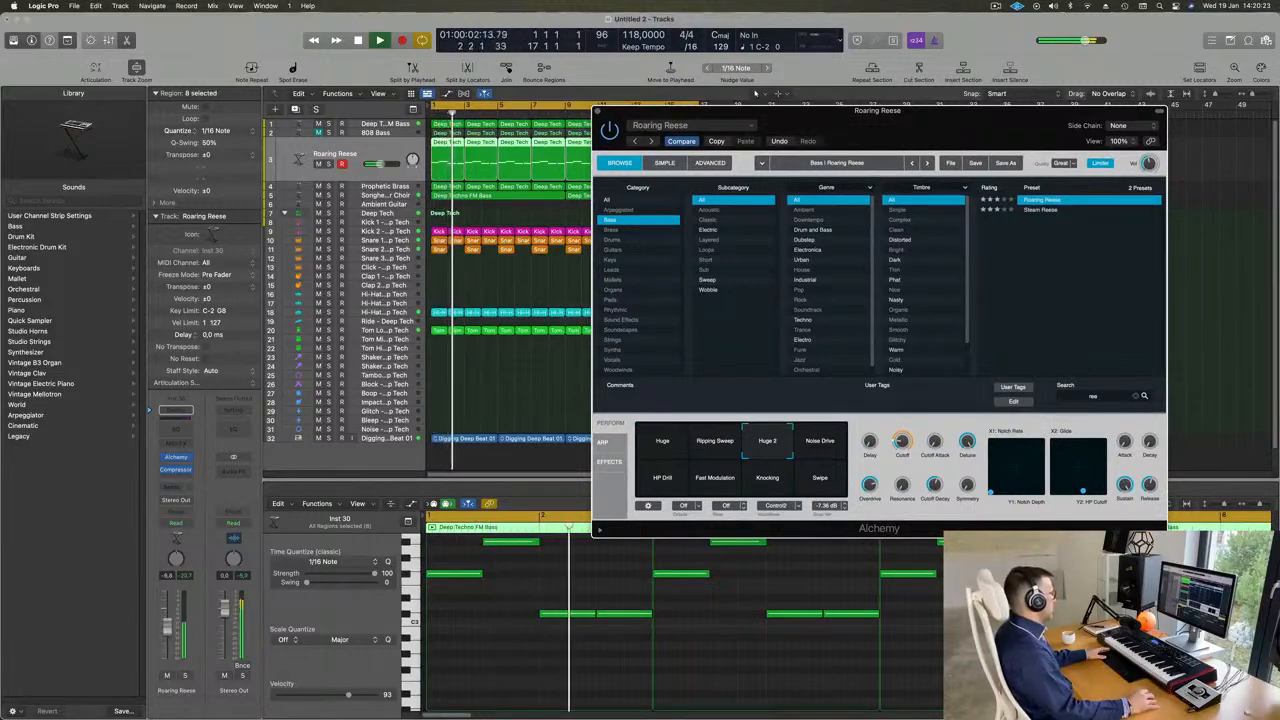
{"action": "left_click", "coordinate": [832, 448]}
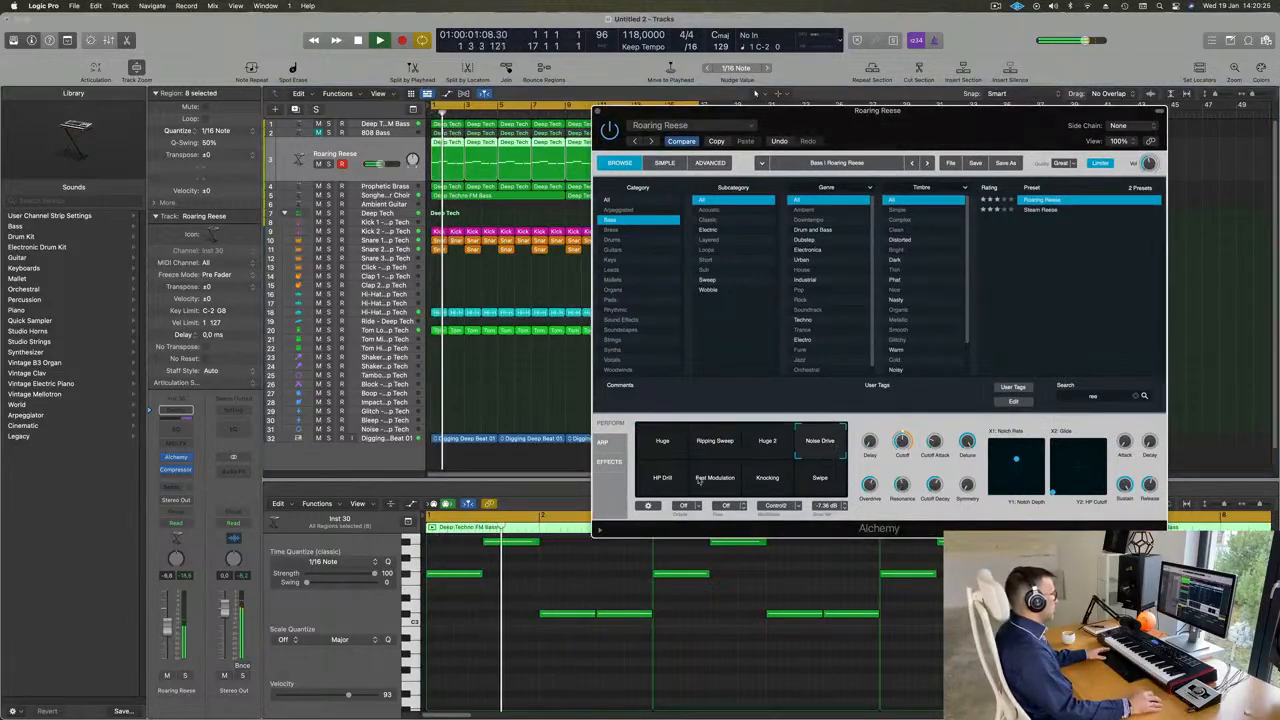
{"action": "left_click", "coordinate": [664, 480]}
{"action": "left_click", "coordinate": [709, 486]}
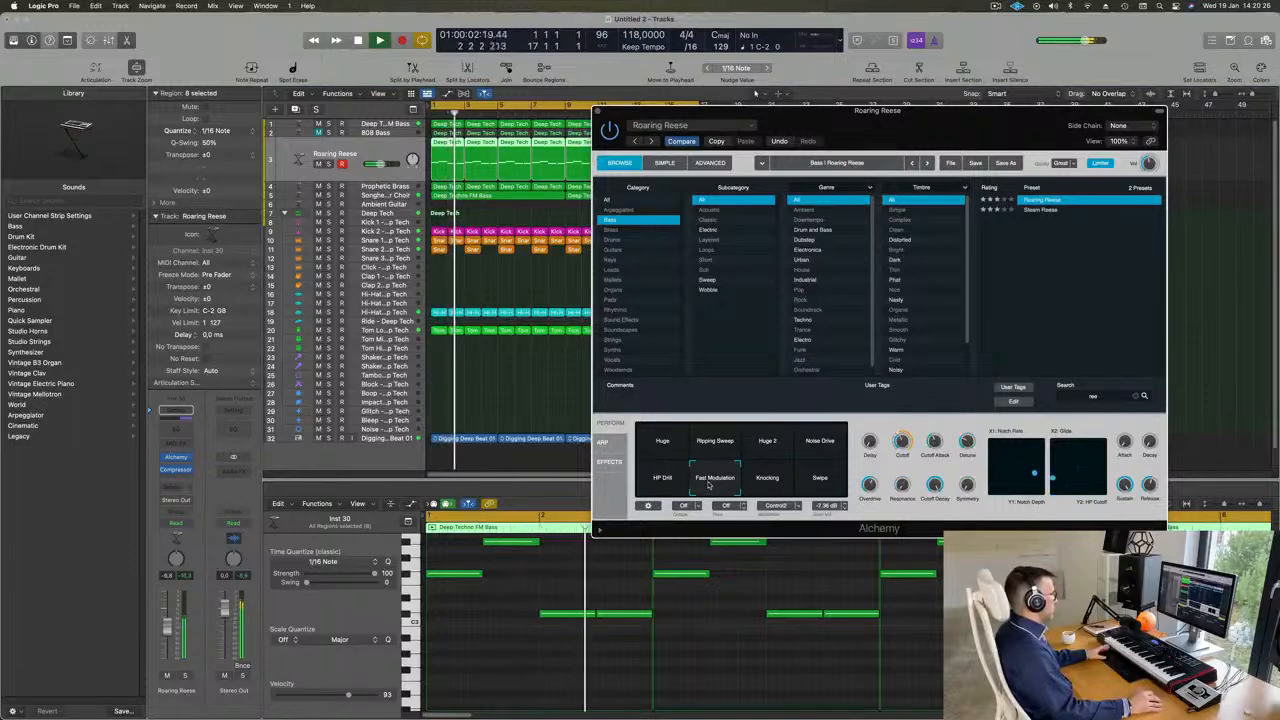
{"action": "left_click", "coordinate": [768, 486]}
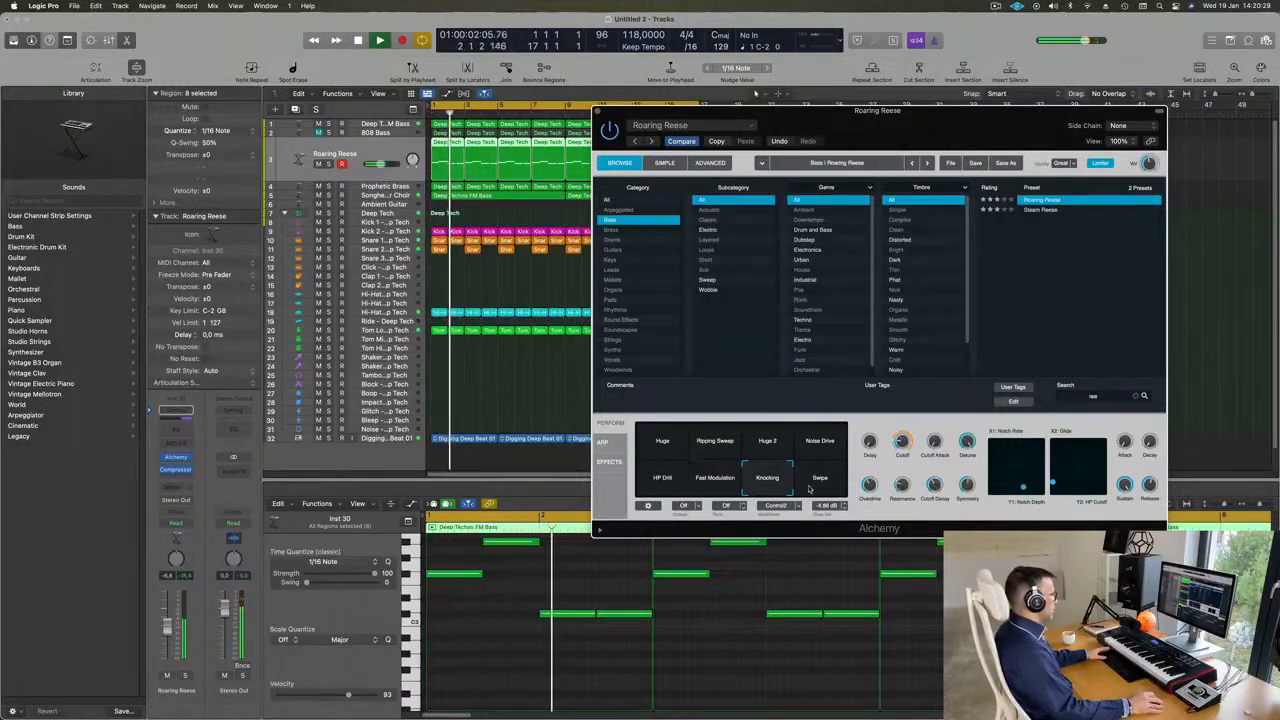
{"action": "left_click", "coordinate": [811, 488]}
{"action": "left_click", "coordinate": [772, 489]}
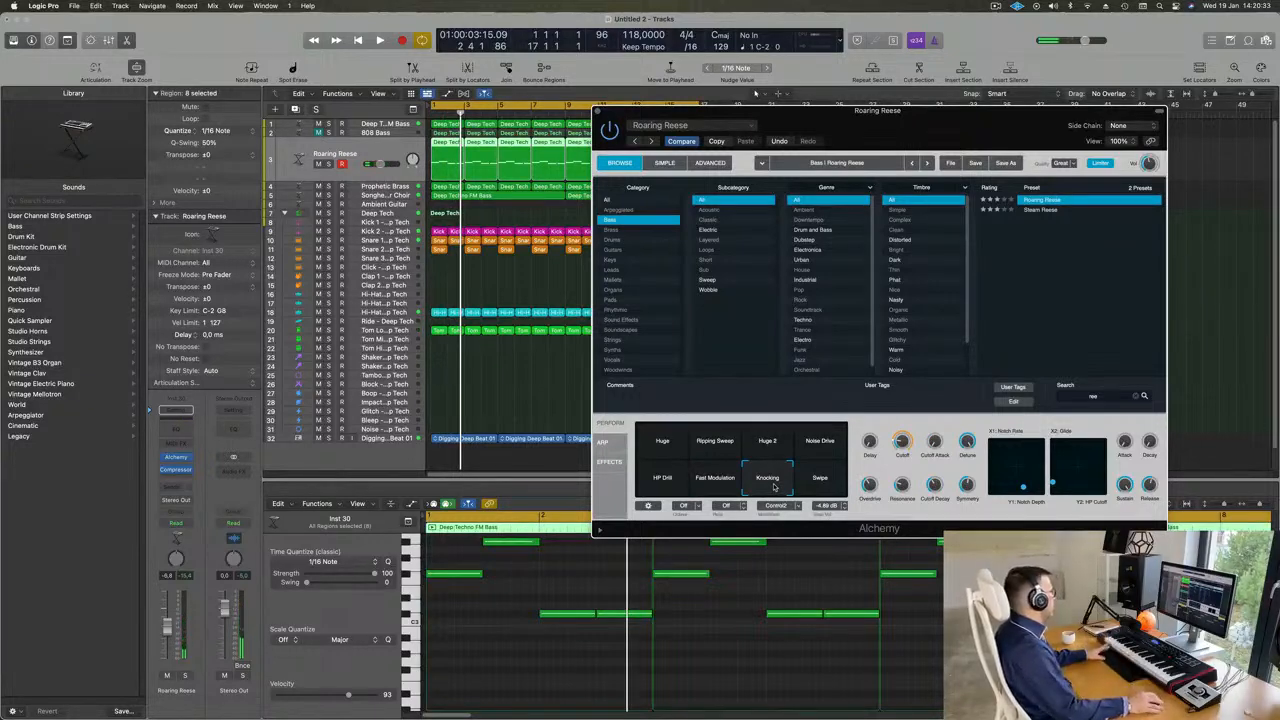
- Replay the loop with the Knocking snapshot, lower the Roaring Reese track's volume, and close the Alchemy window
{"action": "key", "text": "space"}
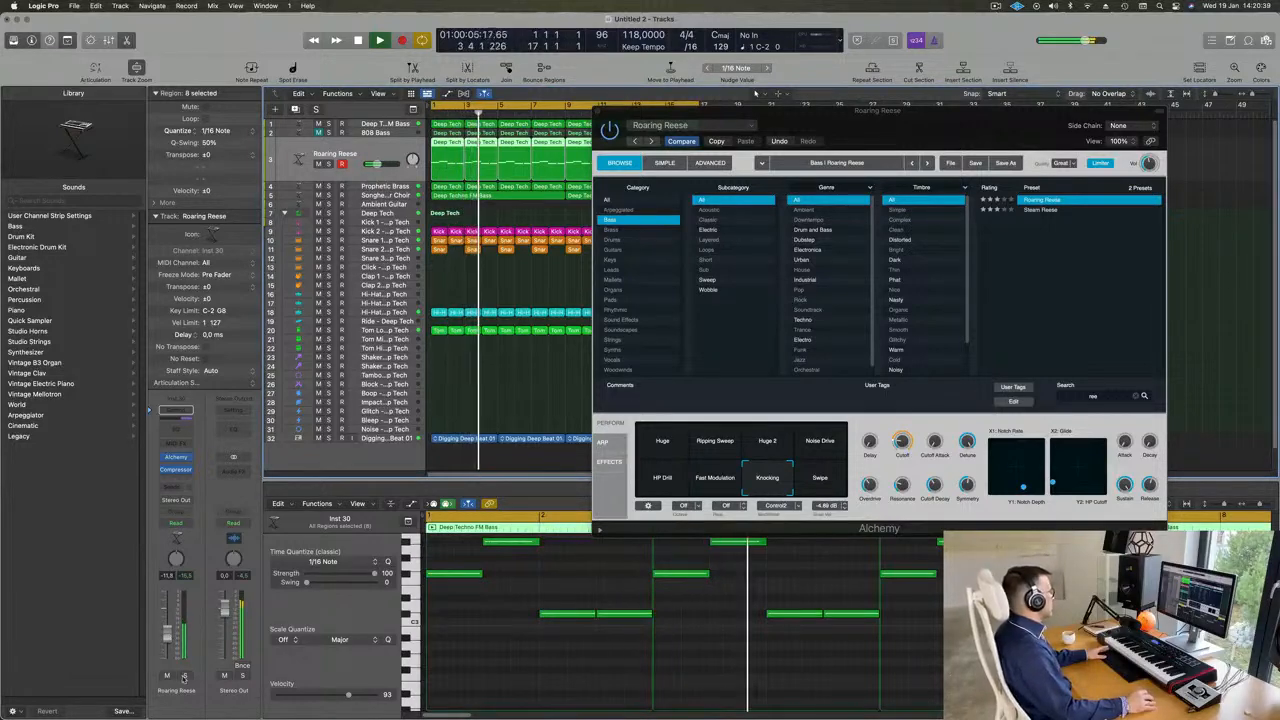
{"action": "key", "text": "space"}
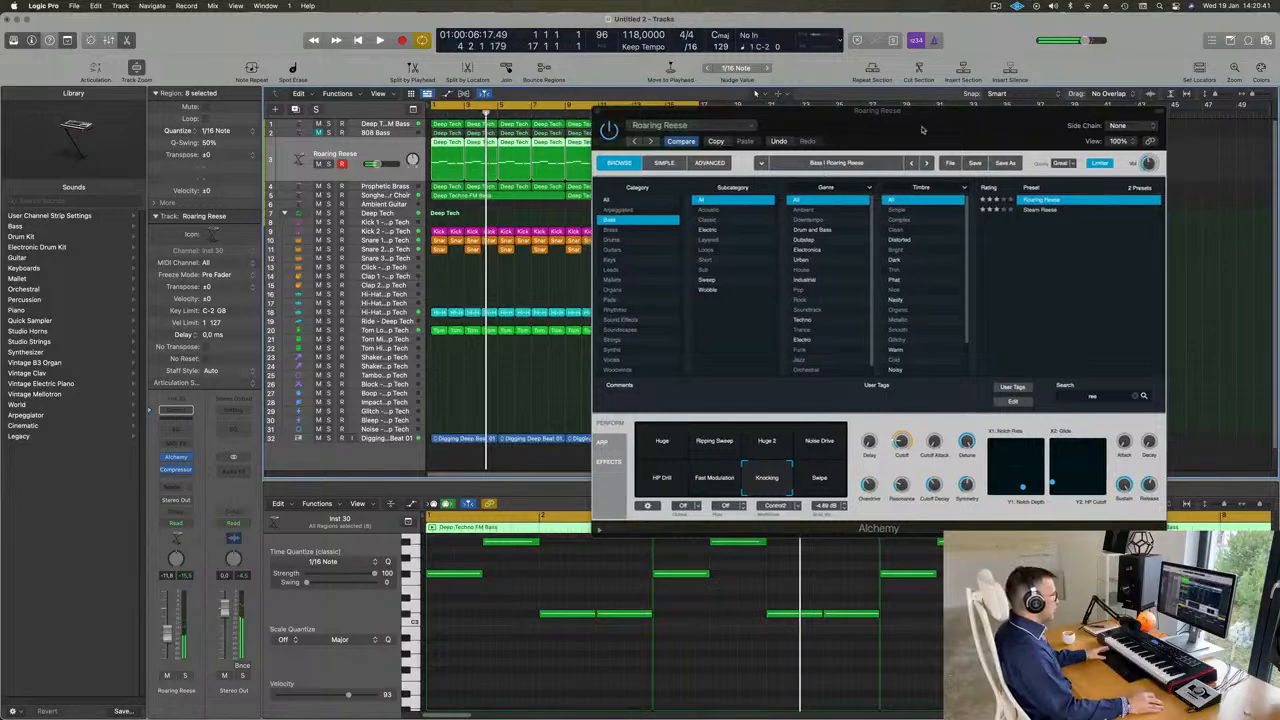
{"action": "left_click_drag", "start_coordinate": [932, 125], "coordinate": [868, 199]}
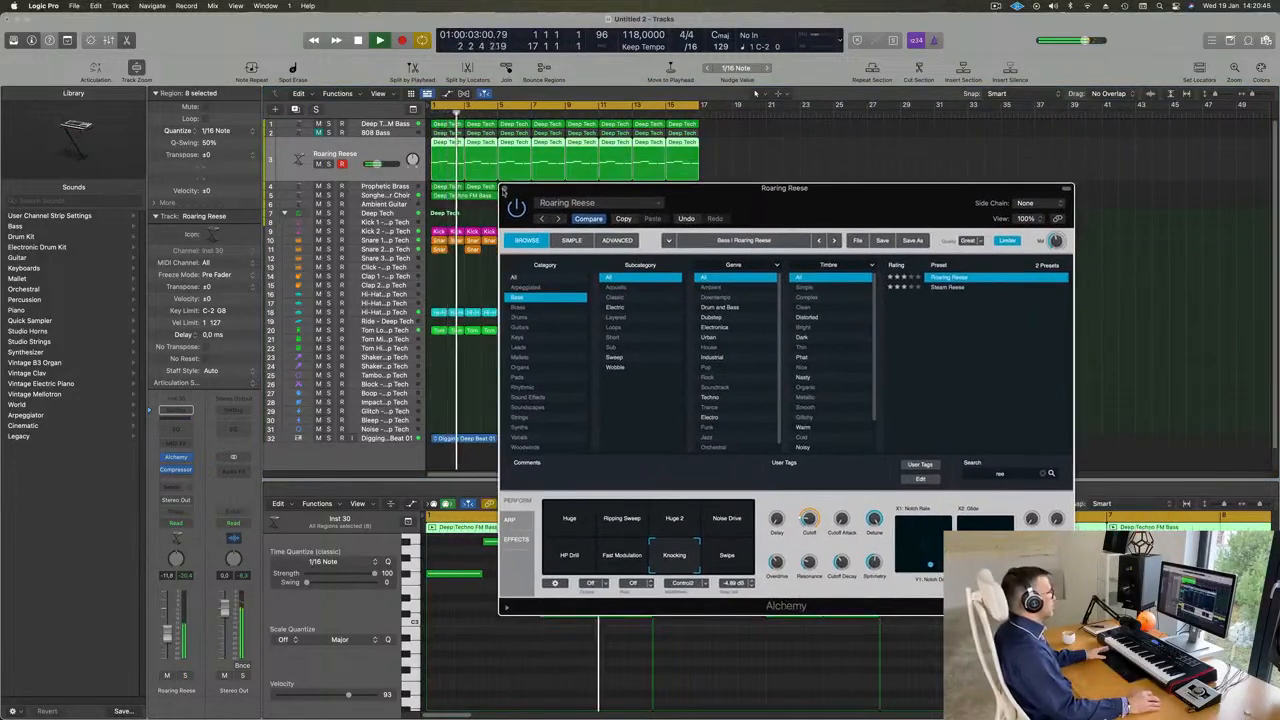
{"action": "key", "text": "super+w"}
- Compare the Roaring Reese track soloed and in the full mix from the loop's start, leaving it unsoloed
{"action": "left_click", "coordinate": [834, 353]}
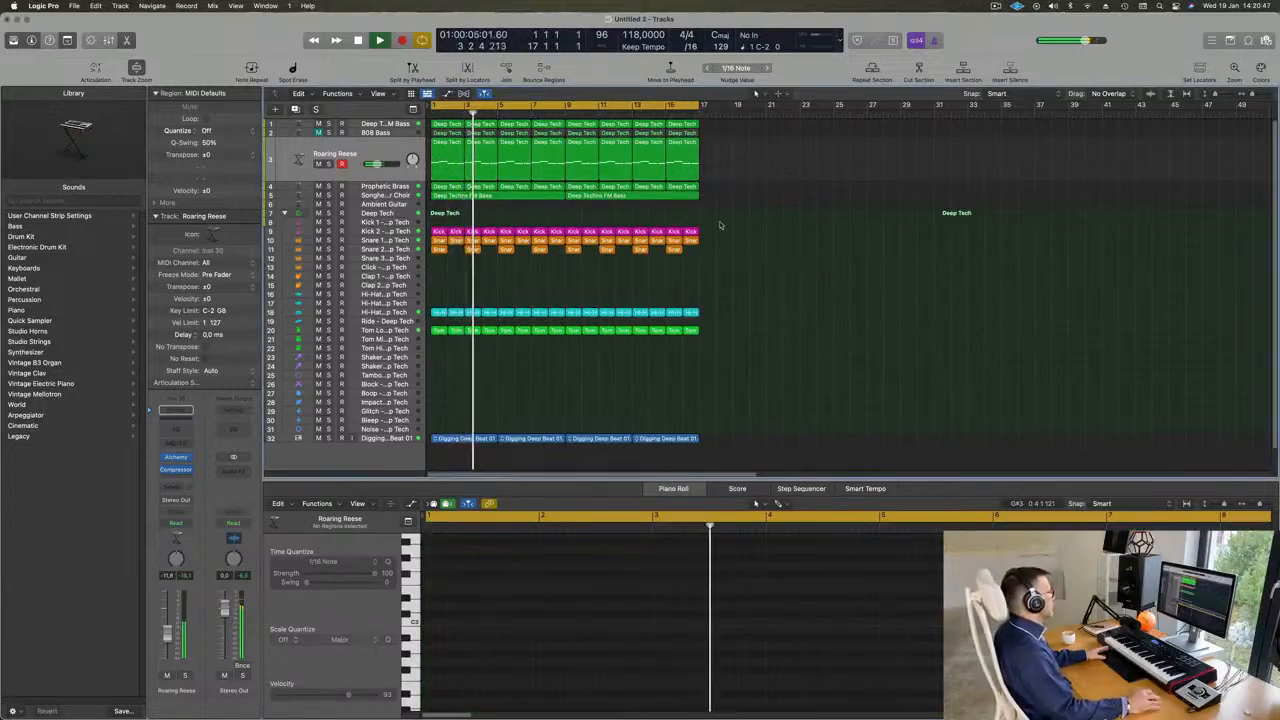
{"action": "key", "text": "Return"}
{"action": "left_click", "coordinate": [329, 163]}
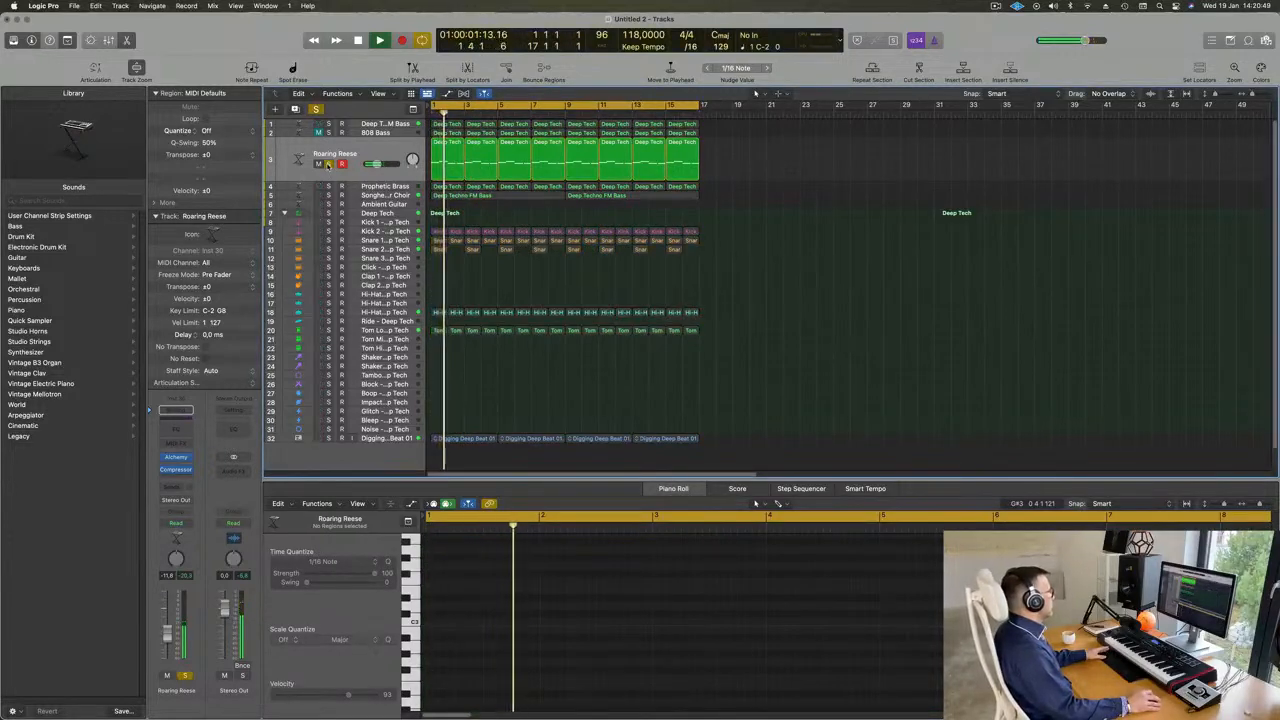
{"action": "left_click", "coordinate": [328, 164]}
{"action": "key", "text": "Return"}
{"action": "left_click", "coordinate": [347, 175]}
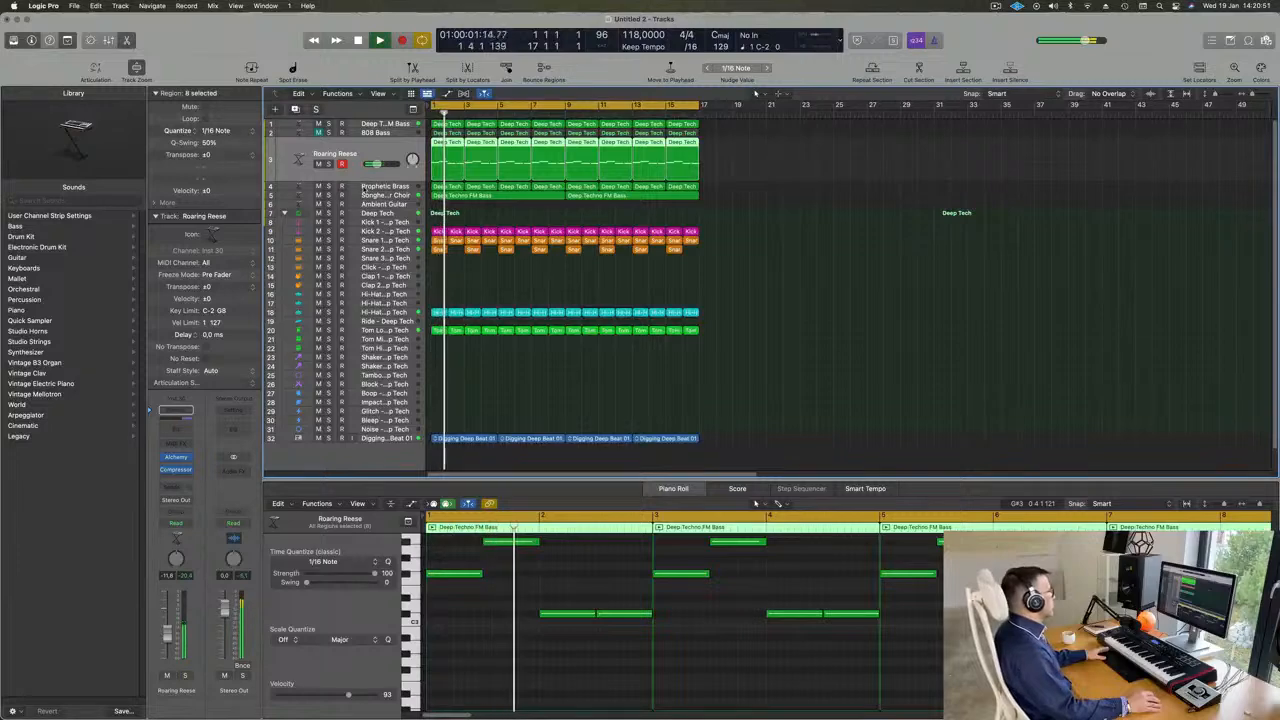
- Raise the Prophetic Brass track's volume to about -6.2 dB while replaying the loop's start
{"action": "left_click", "coordinate": [840, 208]}
{"action": "left_click", "coordinate": [350, 187]}
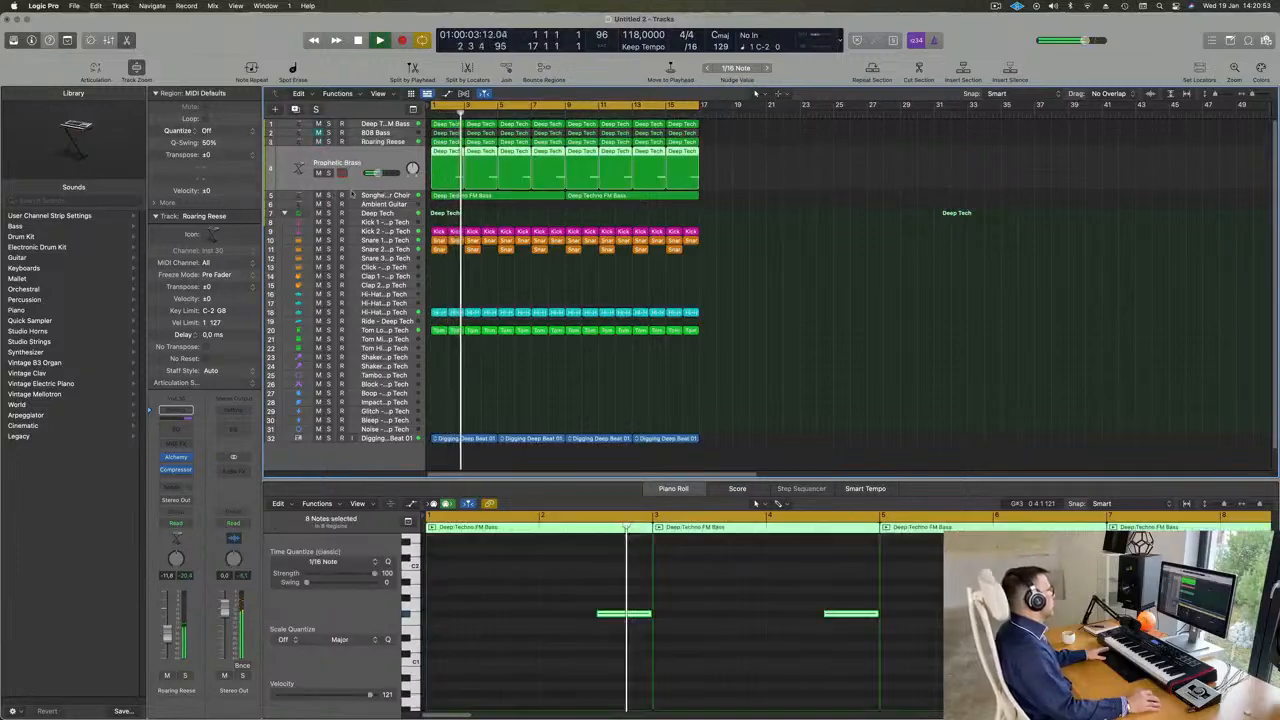
{"action": "key", "text": "space"}
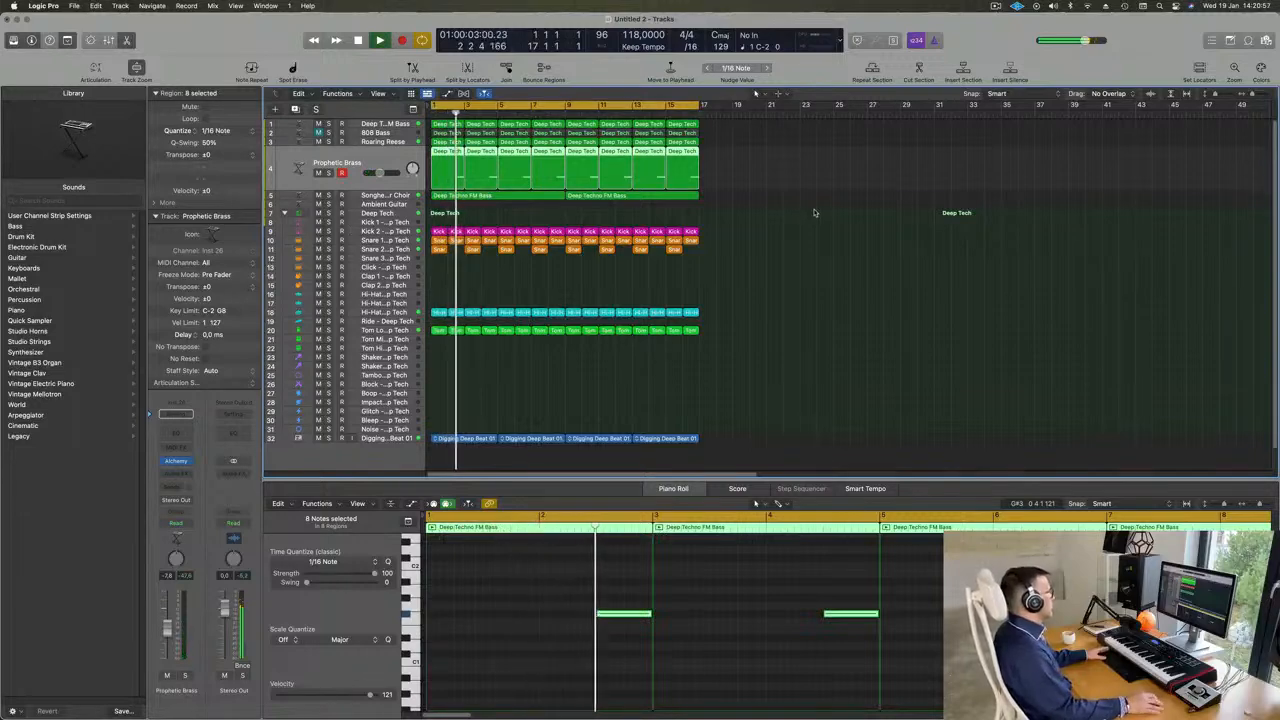
{"action": "key", "text": "Return"}
{"action": "key", "text": "Return"}
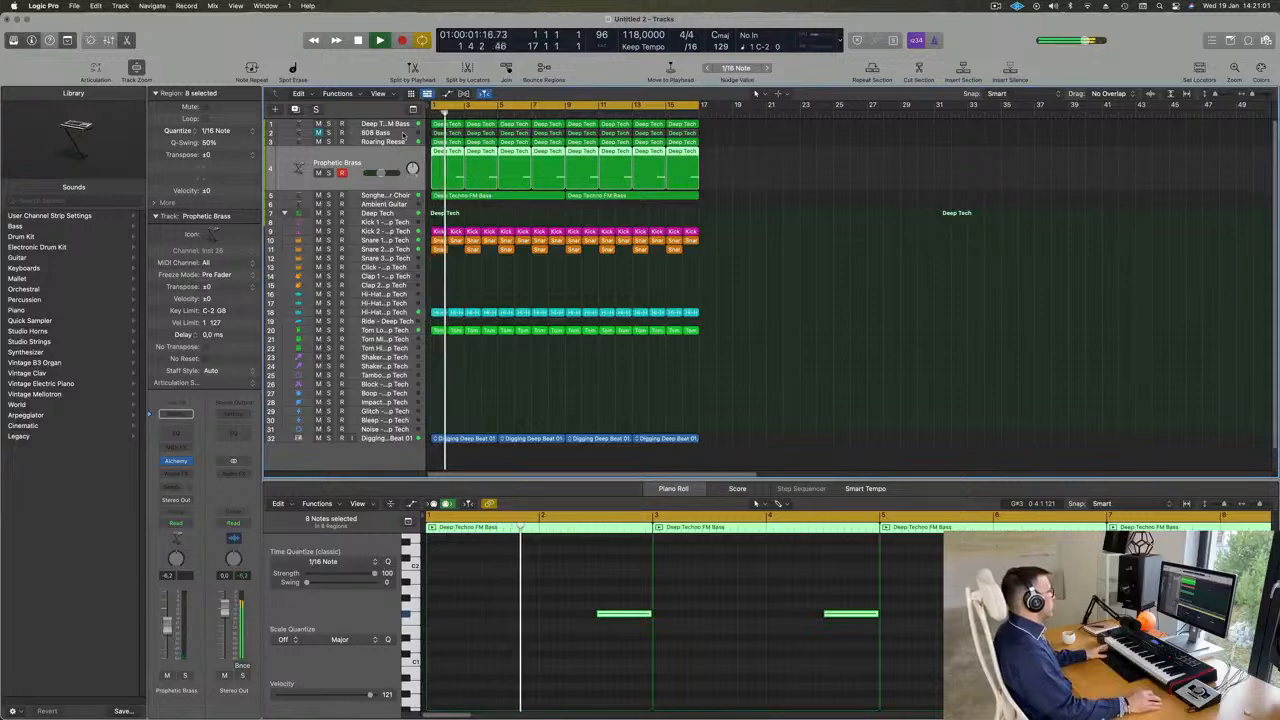
{"action": "left_click", "coordinate": [368, 133]}
{"action": "key", "text": "Return"}
{"action": "left_click", "coordinate": [388, 186]}
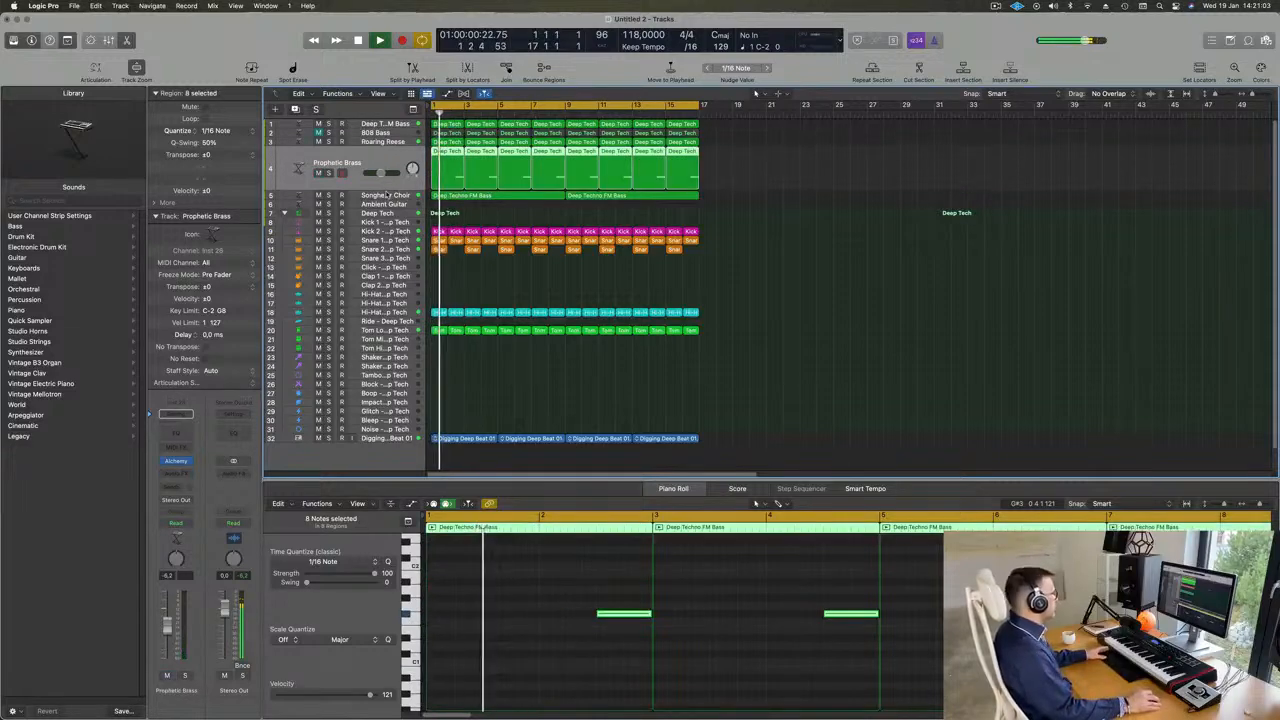
- Duplicate the Songhellir-Granular Choir track without its regions
{"action": "left_click", "coordinate": [390, 142]}
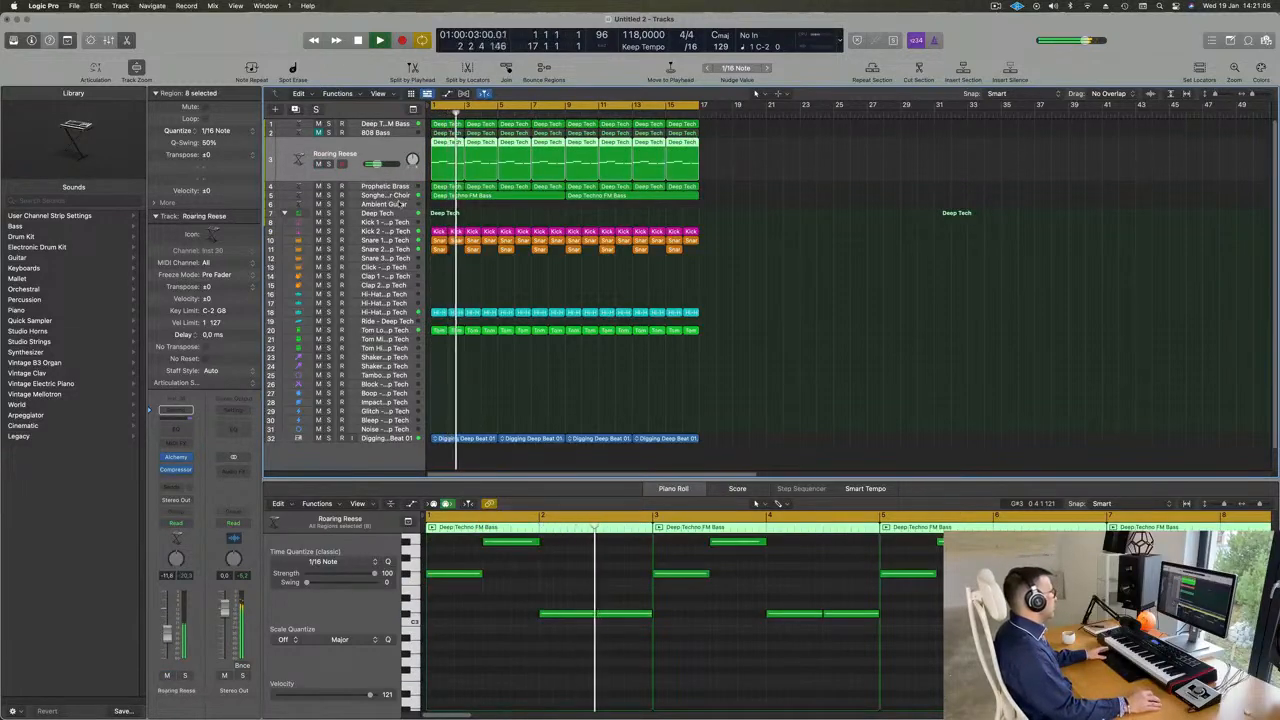
{"action": "left_click", "coordinate": [403, 196]}
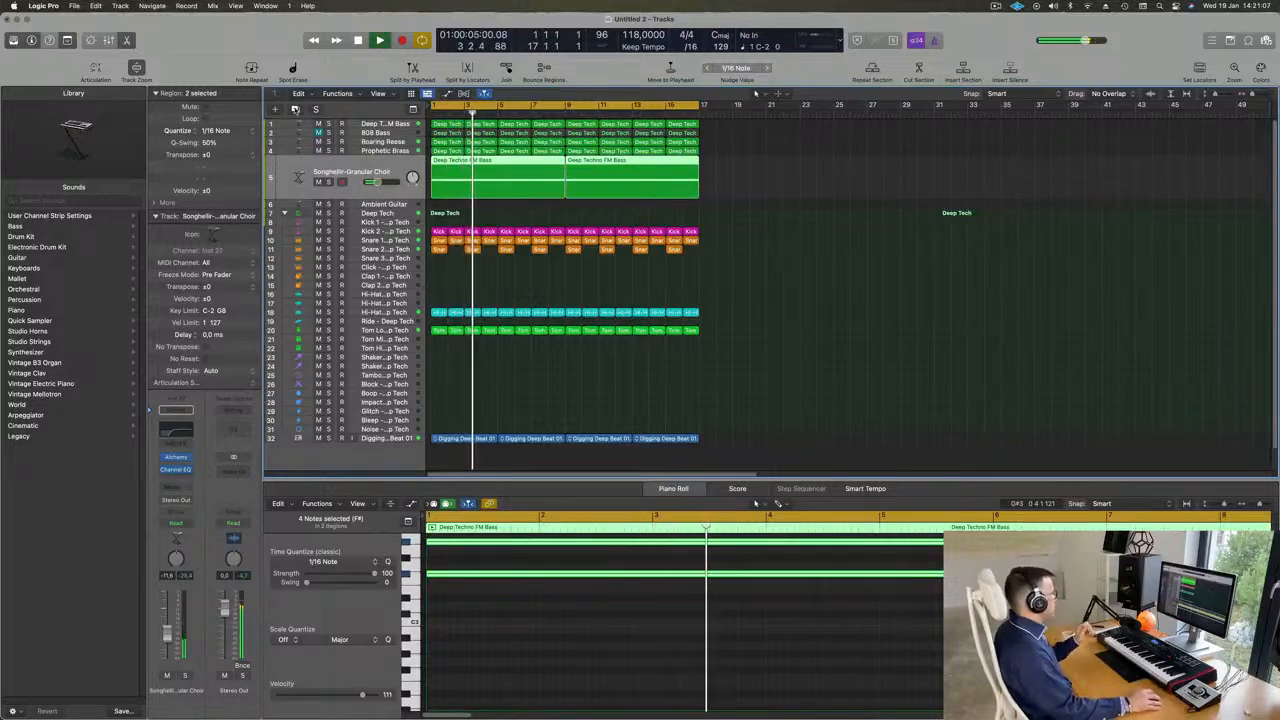
{"action": "left_click", "coordinate": [295, 110]}
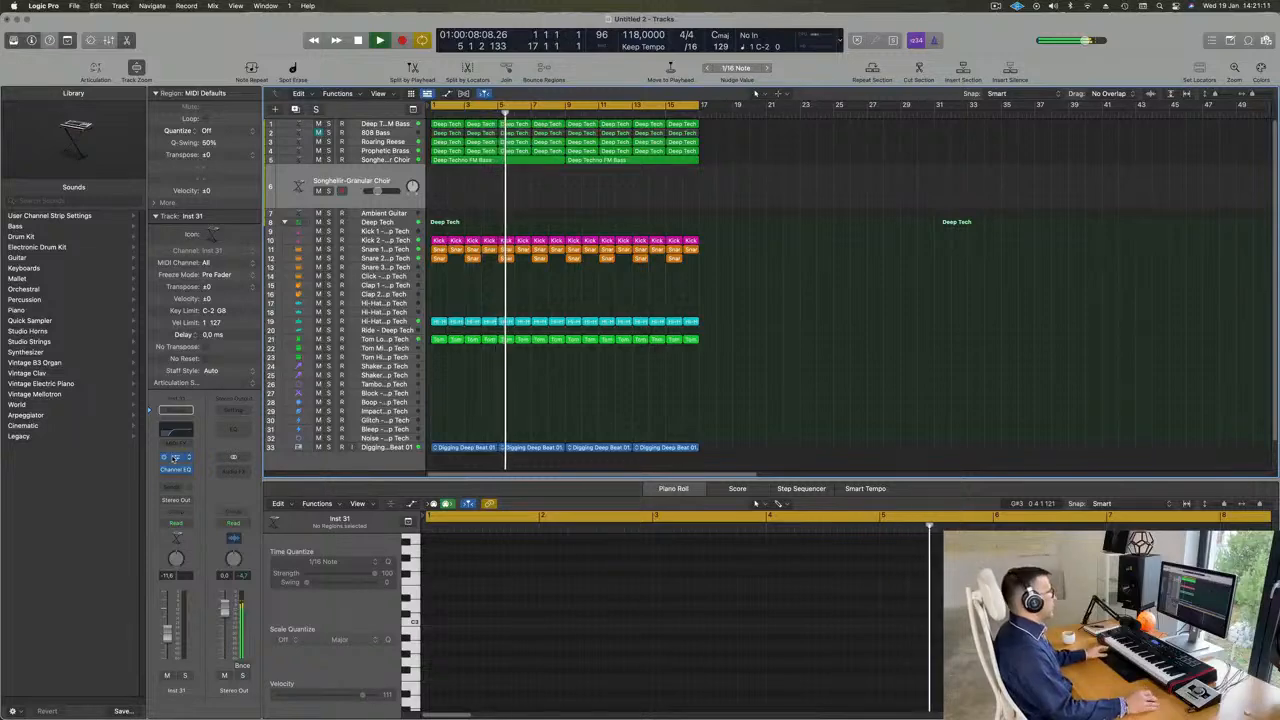
- Filter the duplicated track's Alchemy presets to all categories and the Drum and Bass genre, and load Acid Etched Bass
{"action": "left_click", "coordinate": [175, 456]}
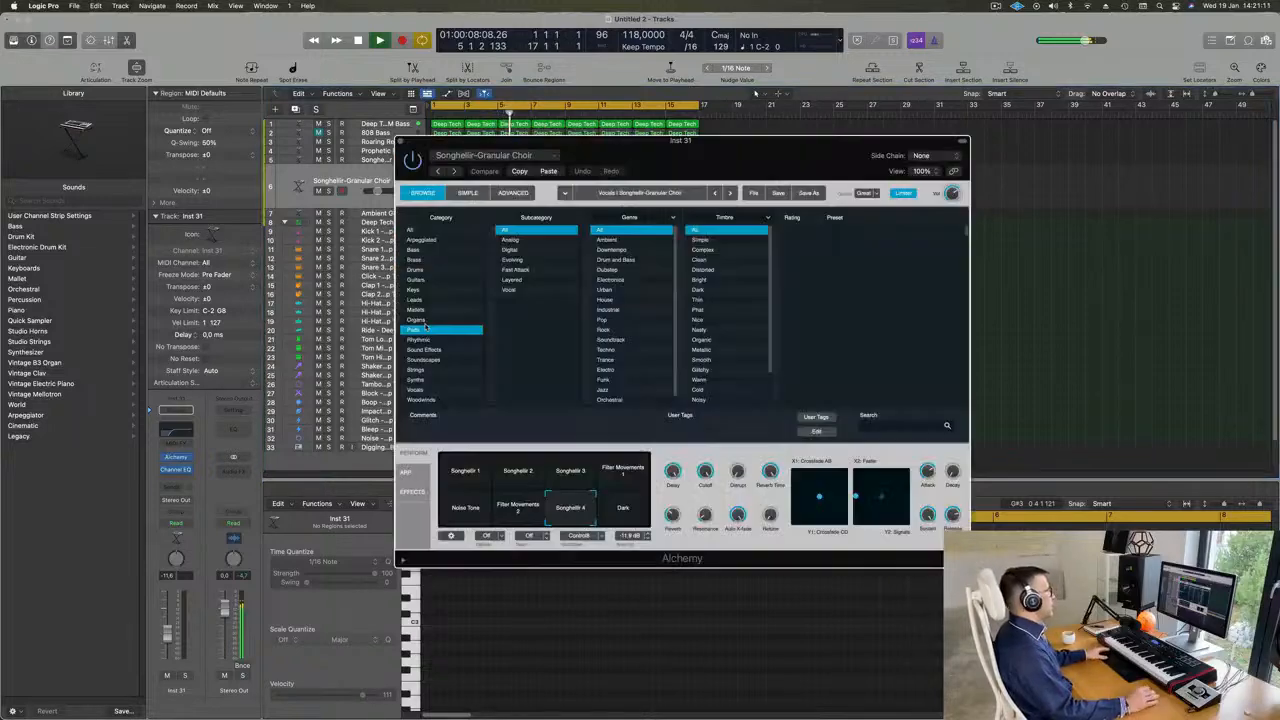
{"action": "left_click", "coordinate": [410, 230]}
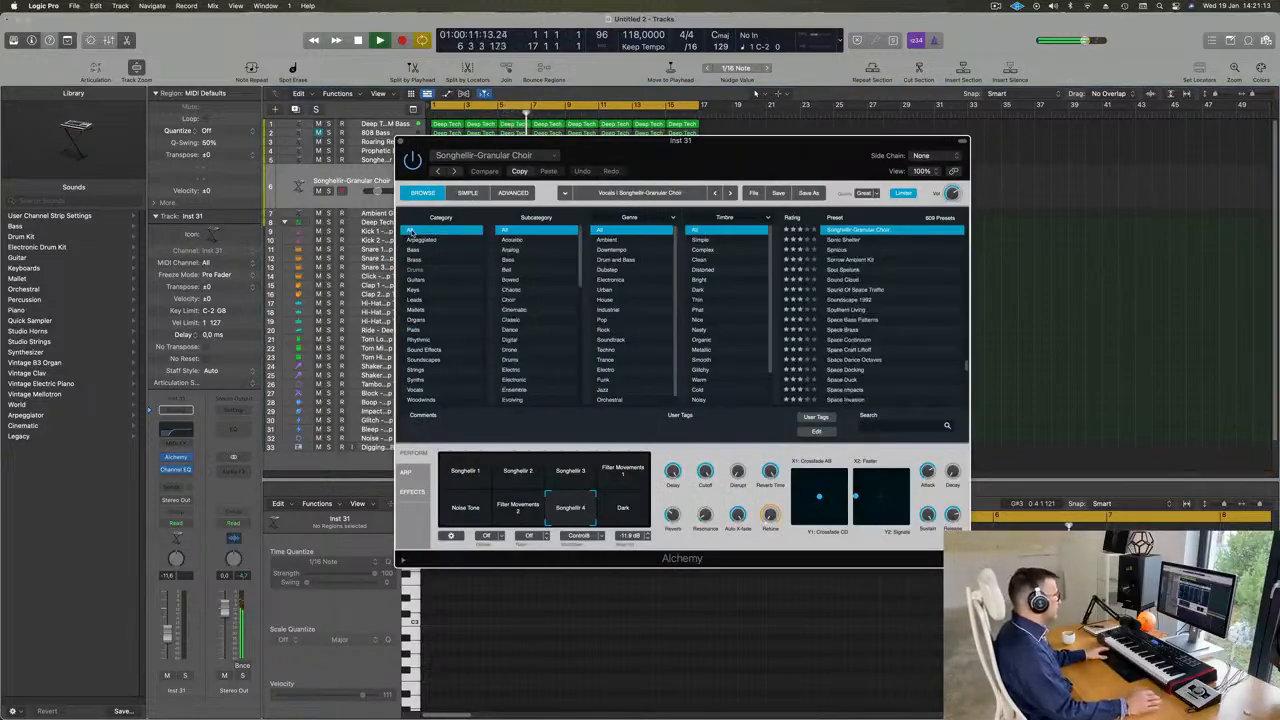
{"action": "left_click", "coordinate": [613, 260]}
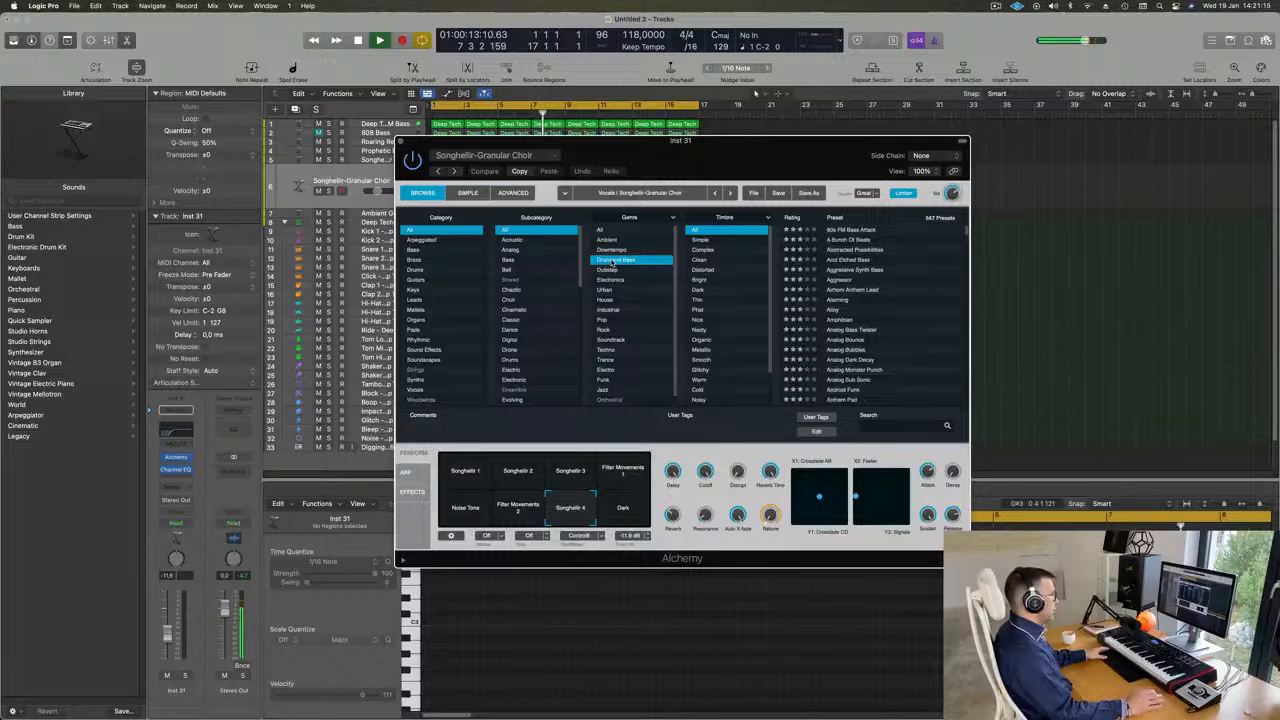
{"action": "left_click", "coordinate": [852, 260]}
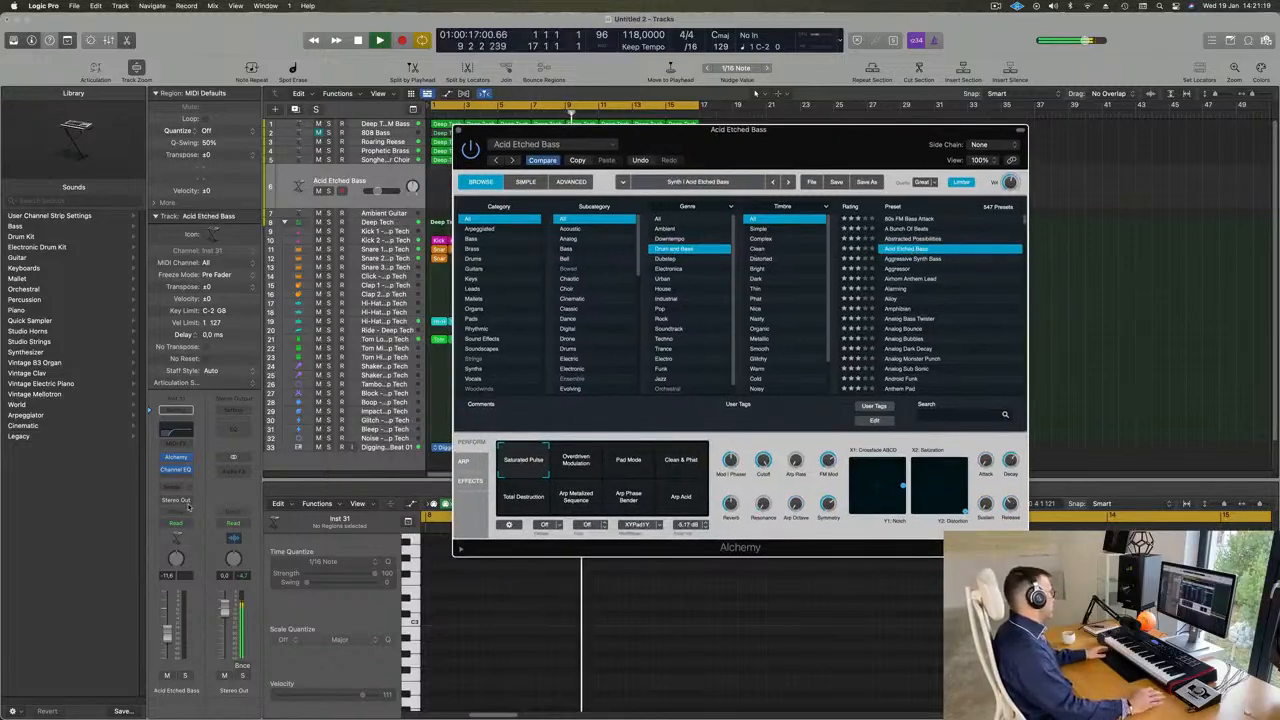
- Add a Bus 6 send to the Acid Etched Bass track and insert a stereo SilverVerb on its aux channel
{"action": "left_click", "coordinate": [172, 488]}
{"action": "mouse_move", "coordinate": [176, 503]}
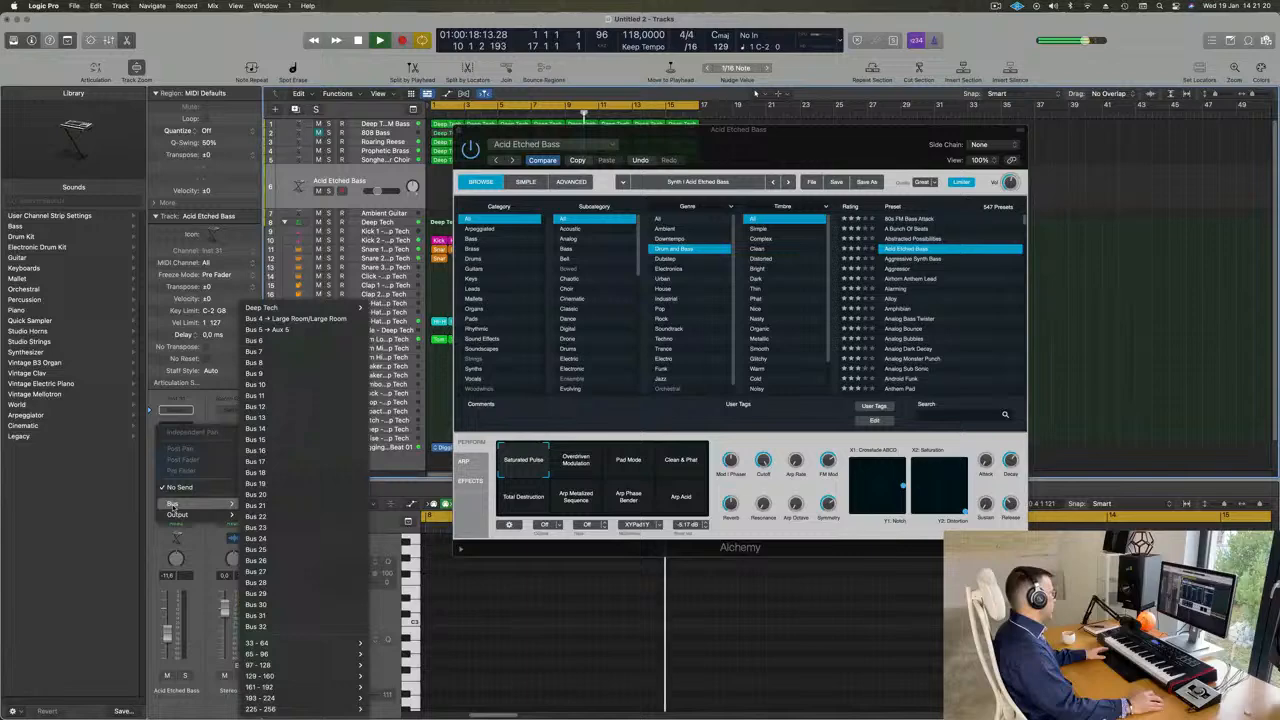
{"action": "left_click", "coordinate": [282, 342]}
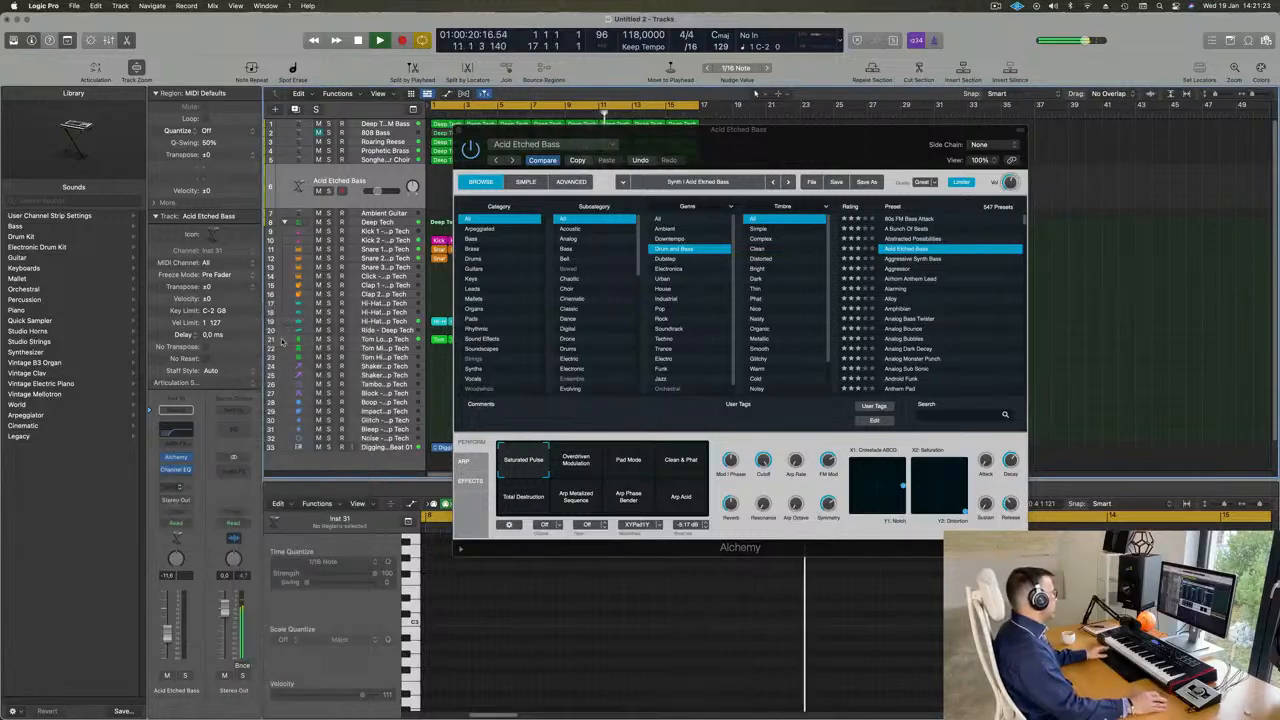
{"action": "left_click", "coordinate": [236, 468]}
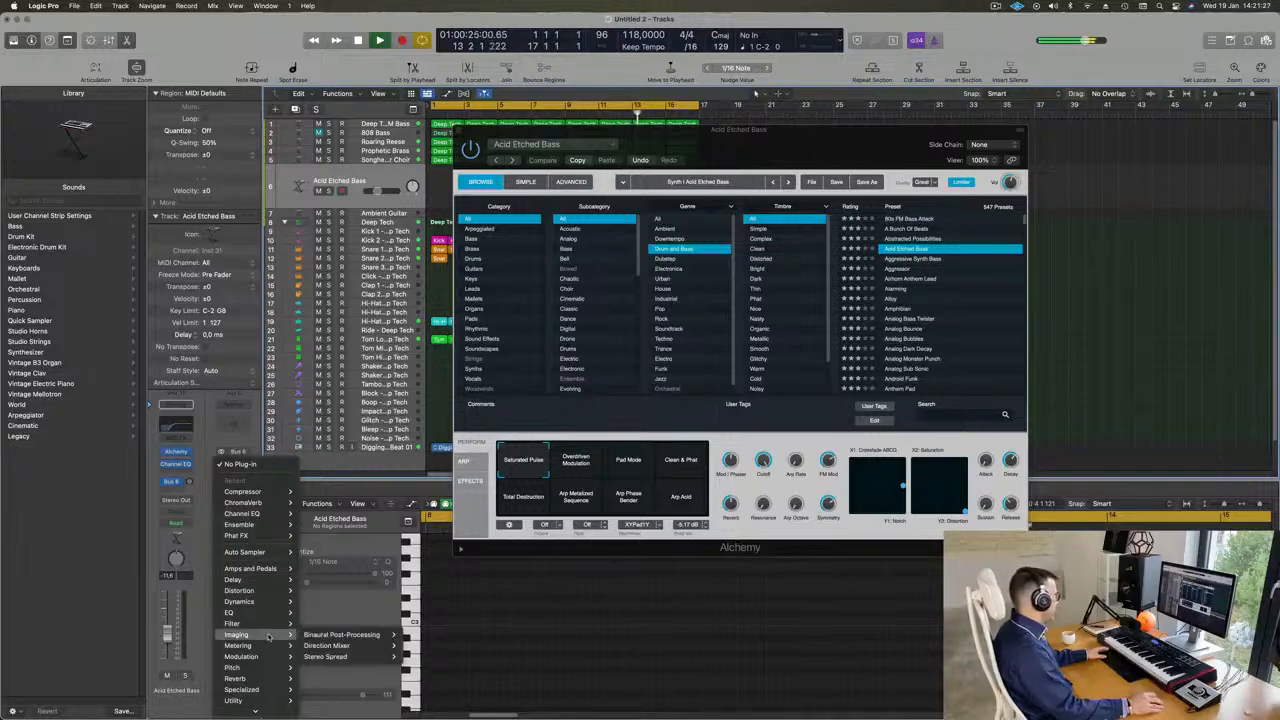
{"action": "mouse_move", "coordinate": [255, 679]}
{"action": "mouse_move", "coordinate": [357, 686]}
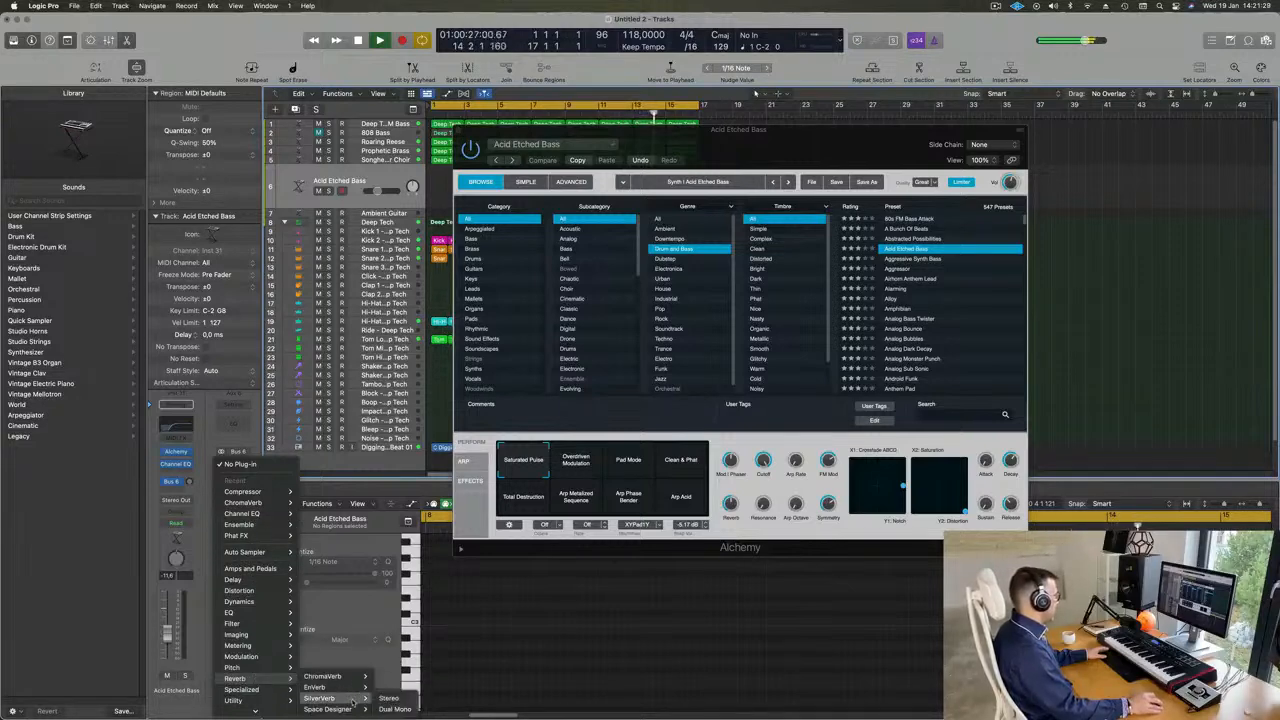
{"action": "left_click", "coordinate": [389, 699]}
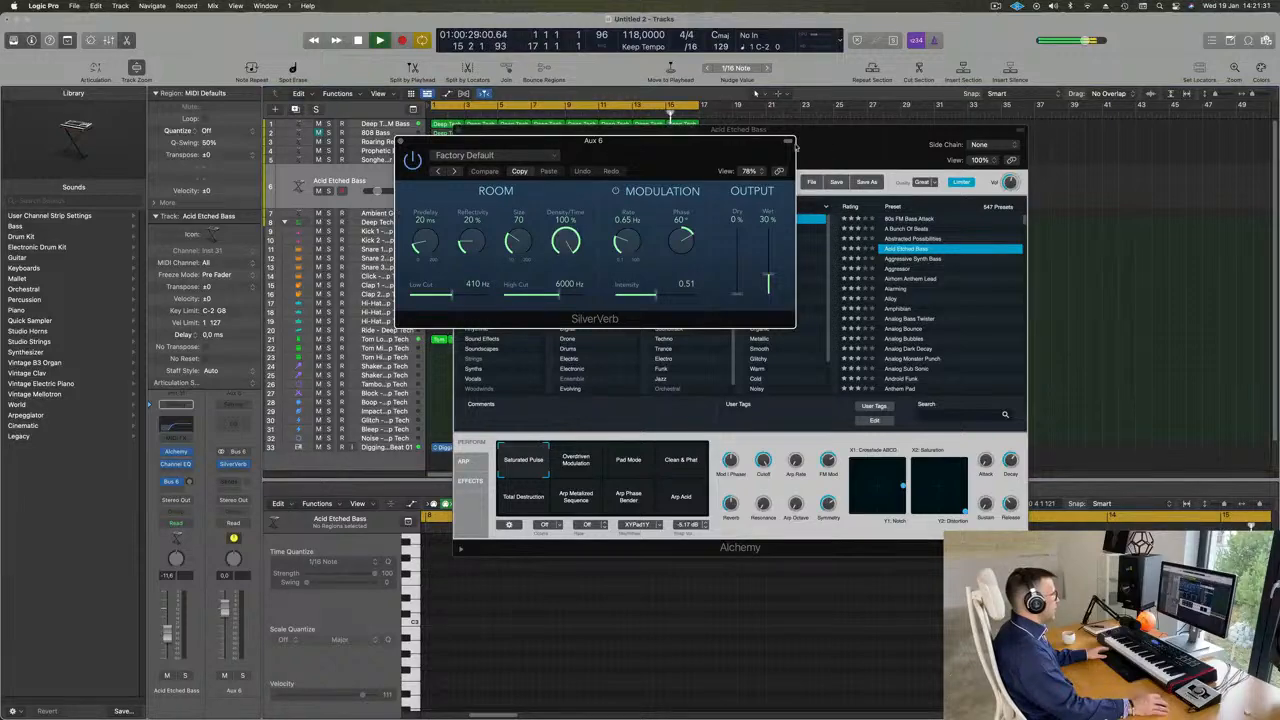
- Raise the Bus 6 send to about -0.1 dB, load SilverVerb's grandiose preset with wet at 100%, and close the reverb
{"action": "left_click_drag", "start_coordinate": [797, 149], "coordinate": [938, 238]}
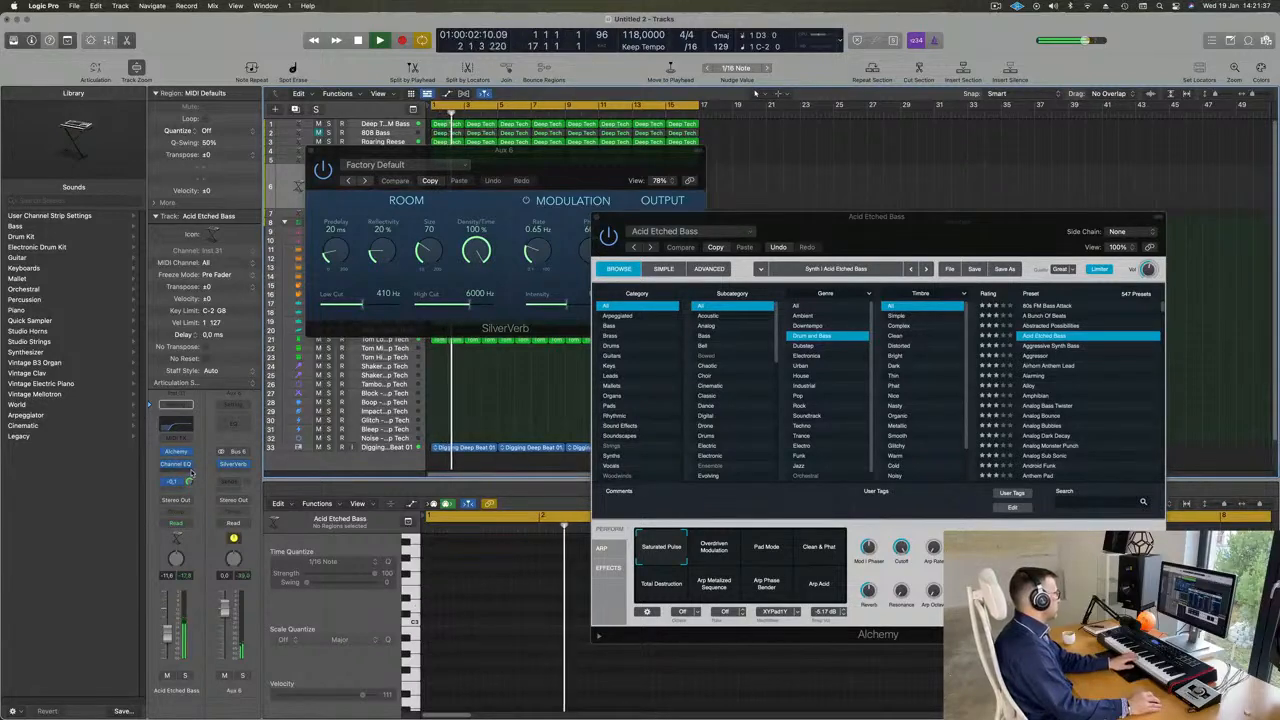
{"action": "left_click", "coordinate": [576, 160]}
{"action": "left_click", "coordinate": [390, 166]}
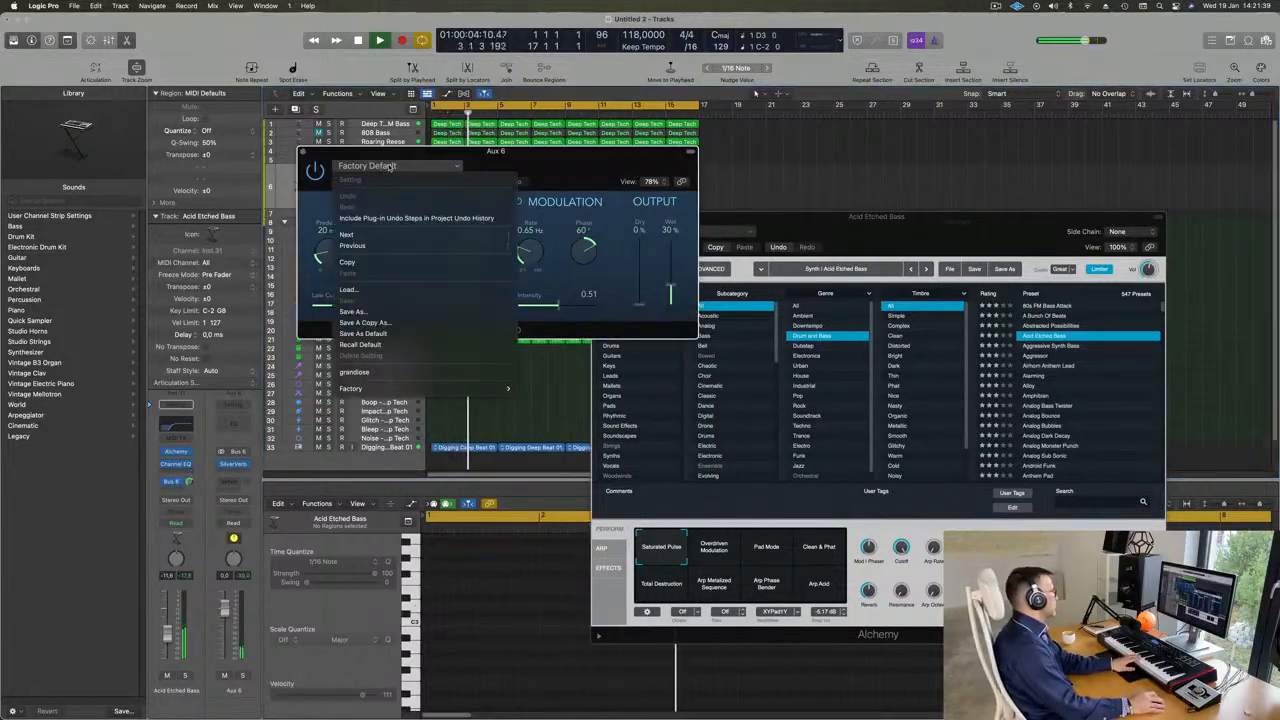
{"action": "left_click", "coordinate": [380, 372]}
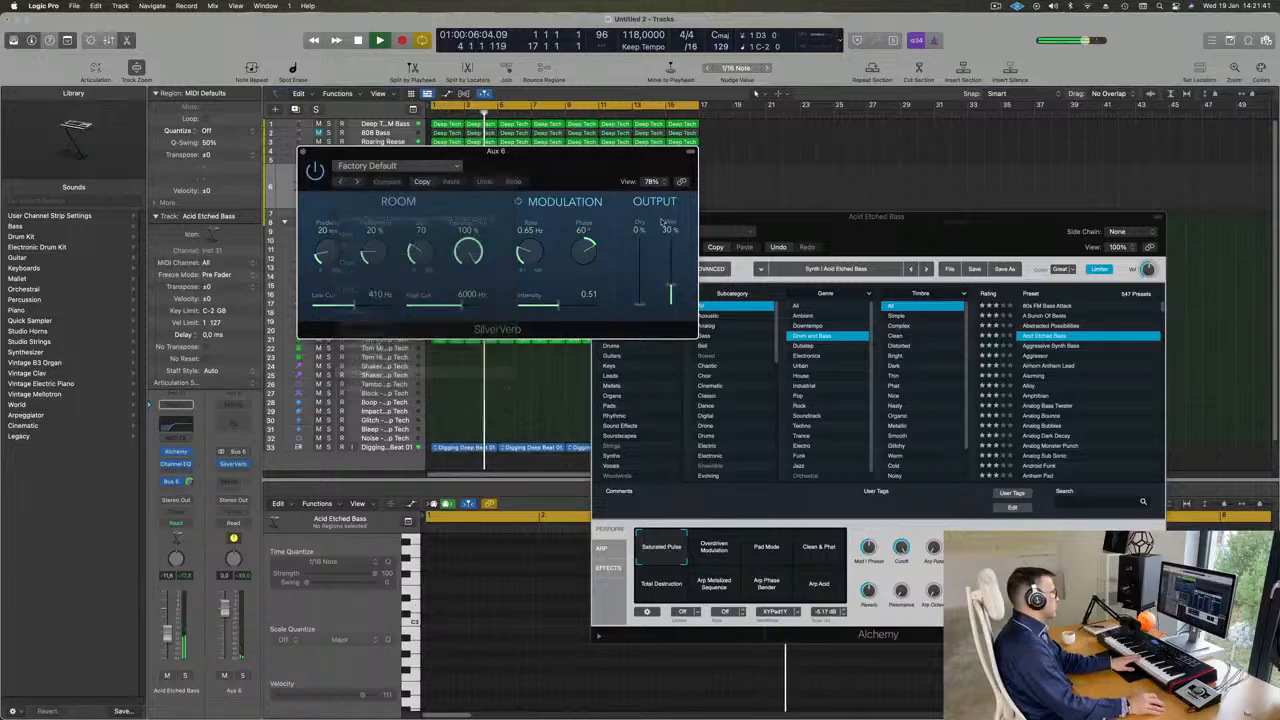
{"action": "left_click_drag", "start_coordinate": [674, 236], "coordinate": [676, 203]}
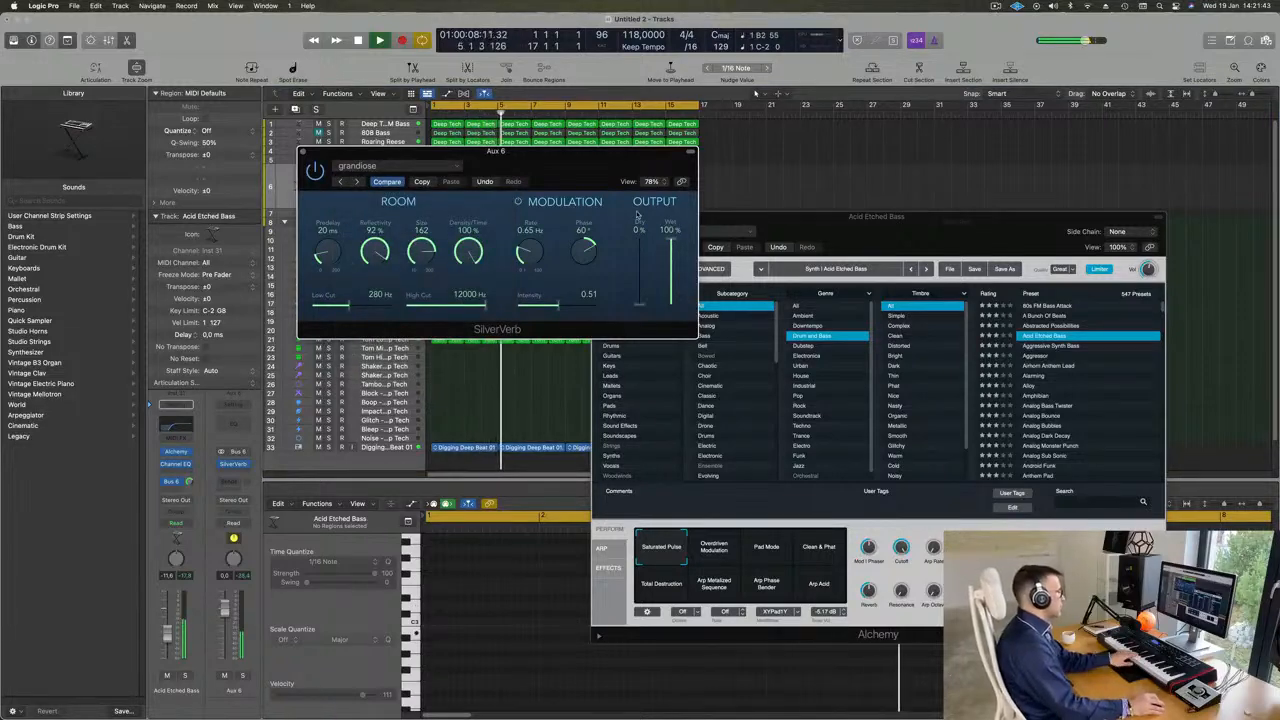
{"action": "left_click", "coordinate": [303, 152]}
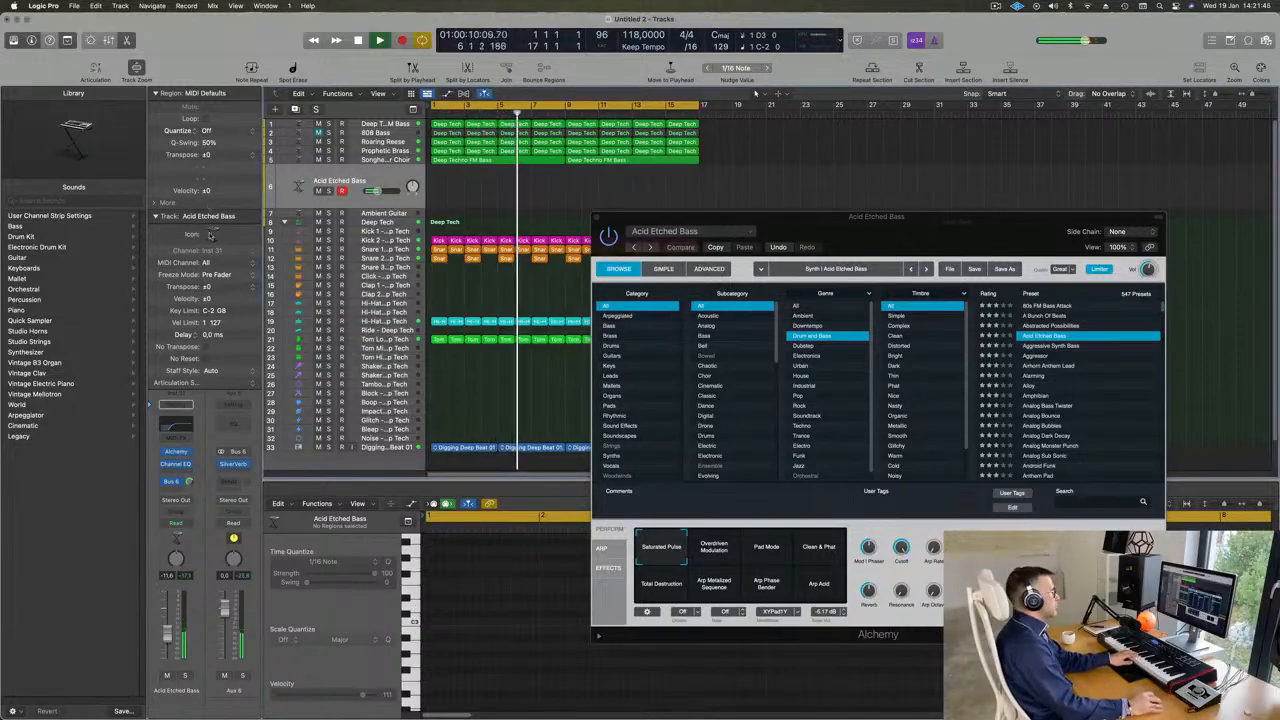
- Reposition the Alchemy window and audition the Overdriven Modulation variation of Acid Etched Bass
{"action": "left_click_drag", "start_coordinate": [992, 225], "coordinate": [1049, 156]}
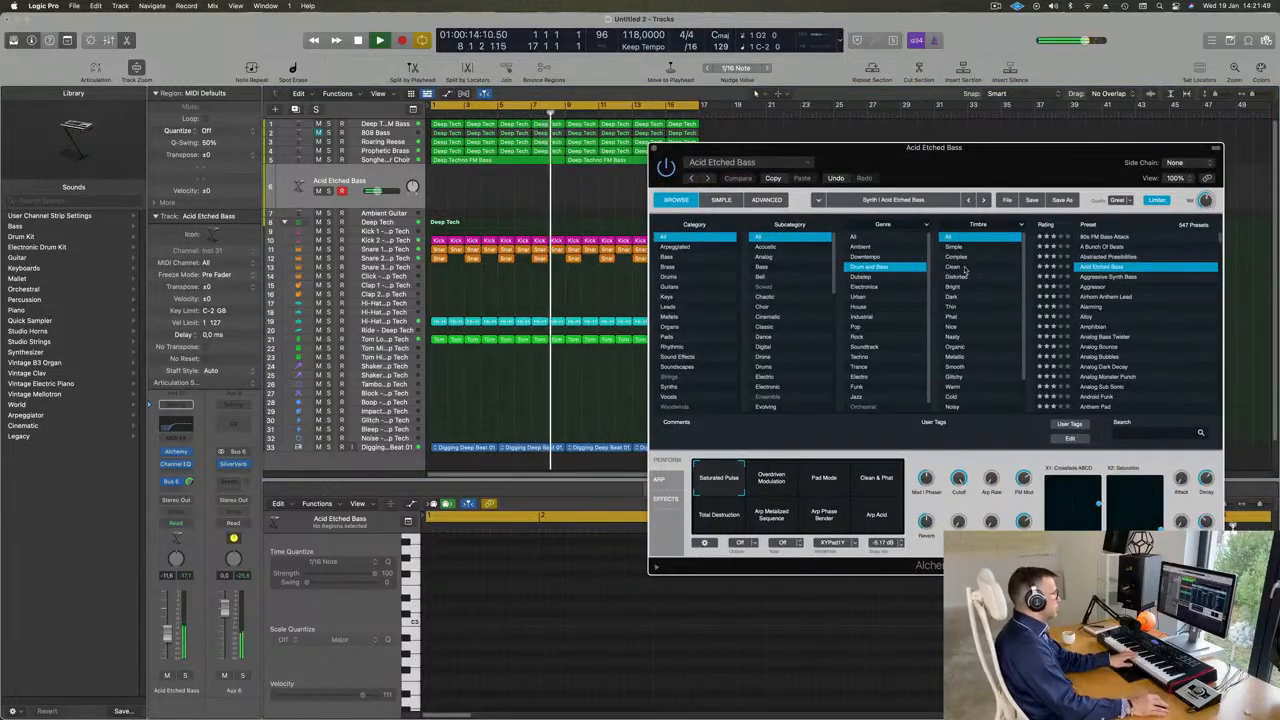
{"action": "left_click_drag", "start_coordinate": [1088, 152], "coordinate": [984, 202]}
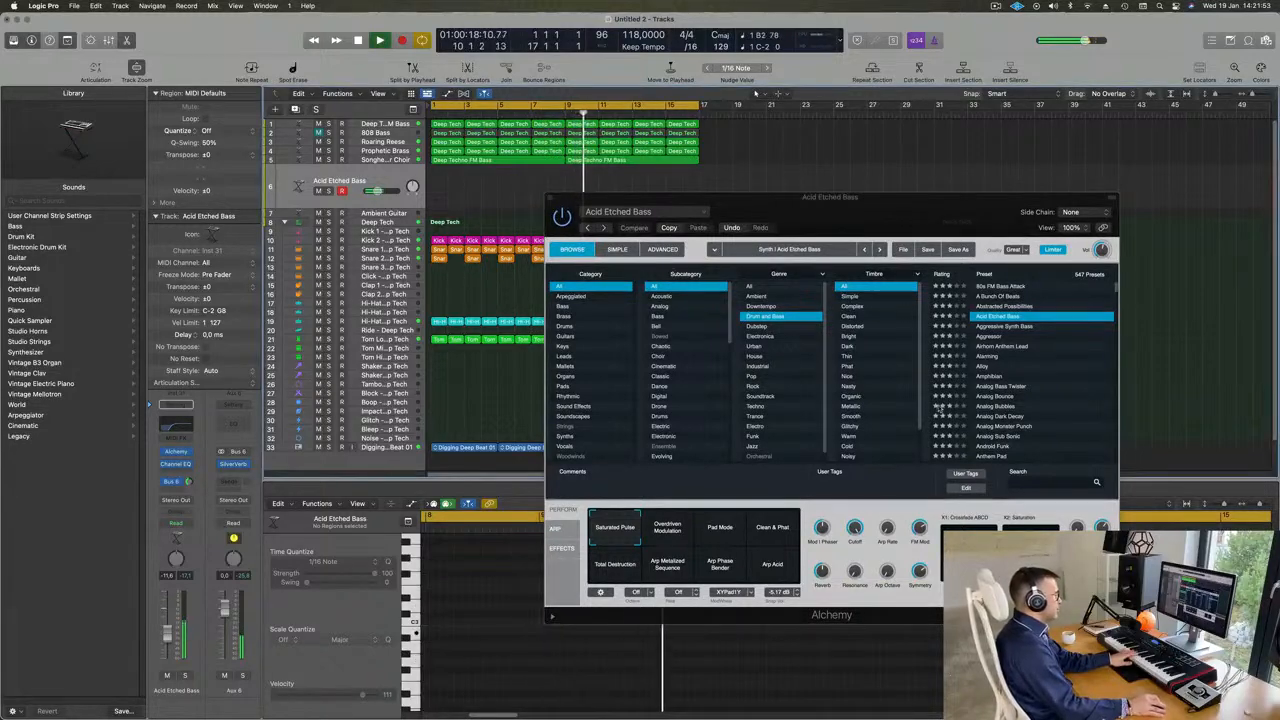
{"action": "left_click", "coordinate": [671, 533]}
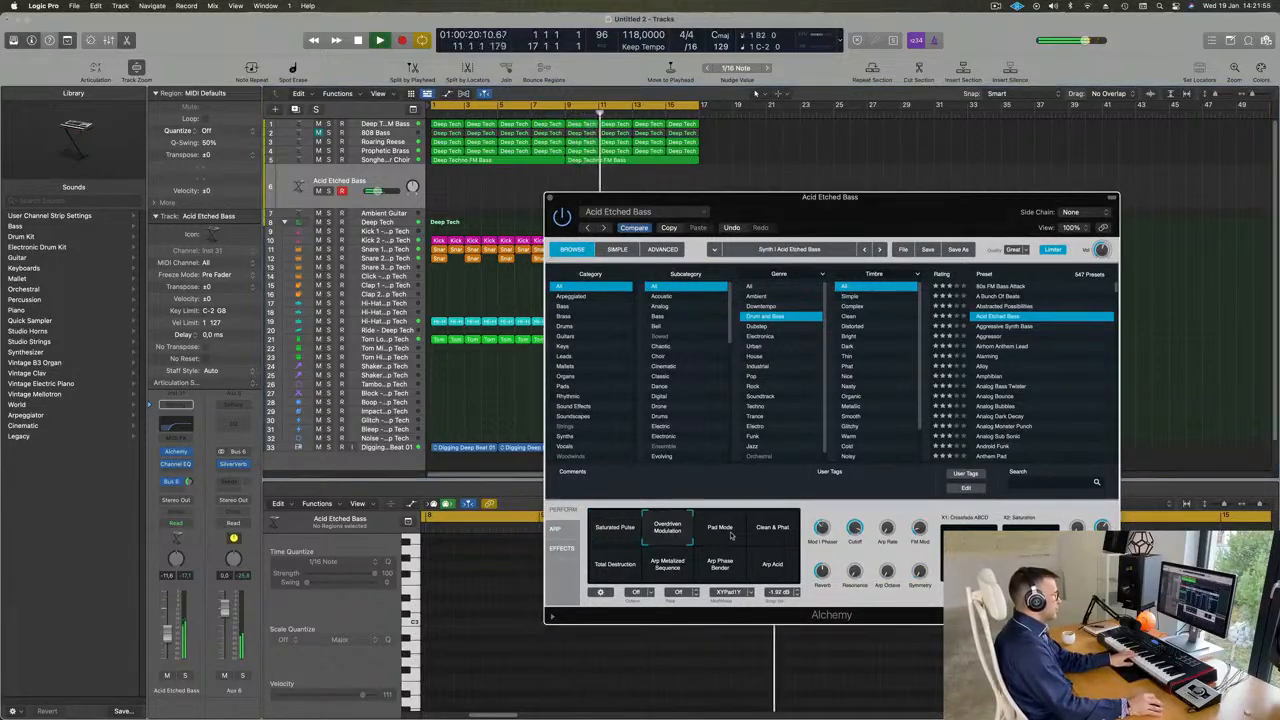
- Audition the Aggressive Synth Bass, Aggressor and Airhorn Anthem Lead presets on the armed Alchemy track
{"action": "left_click", "coordinate": [1006, 327]}
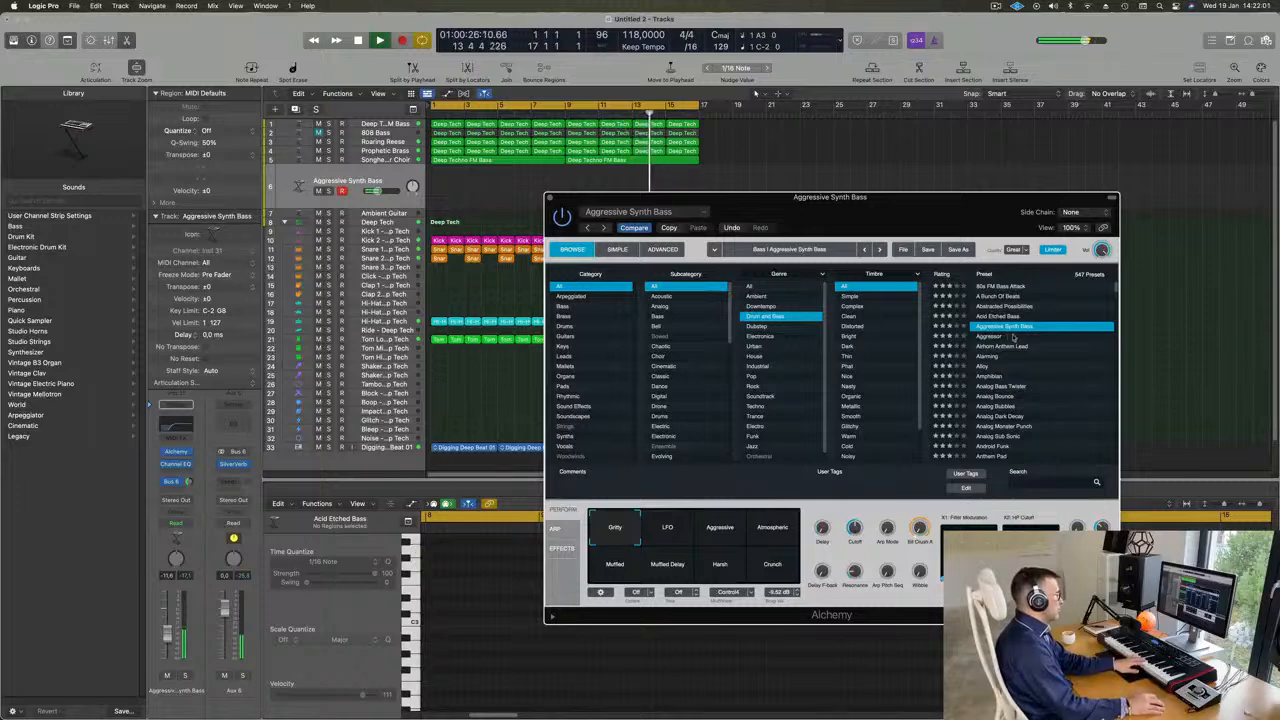
{"action": "left_click", "coordinate": [990, 337]}
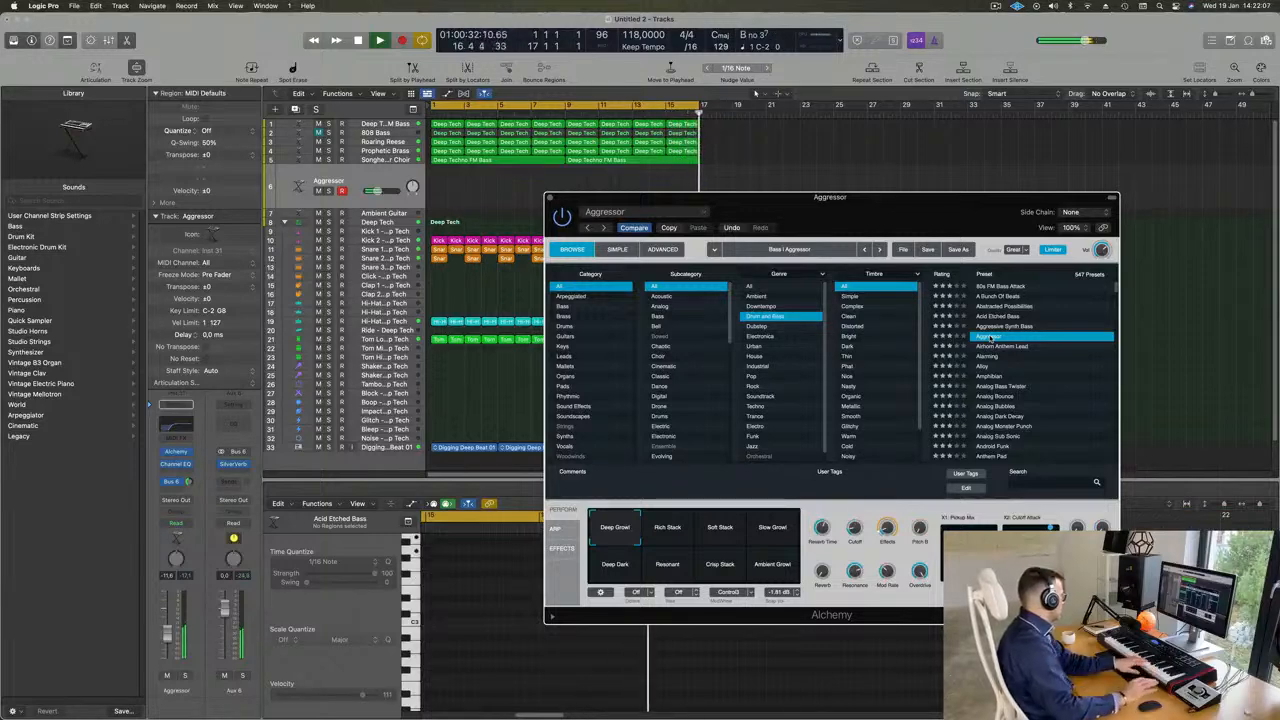
{"action": "left_click", "coordinate": [998, 347]}
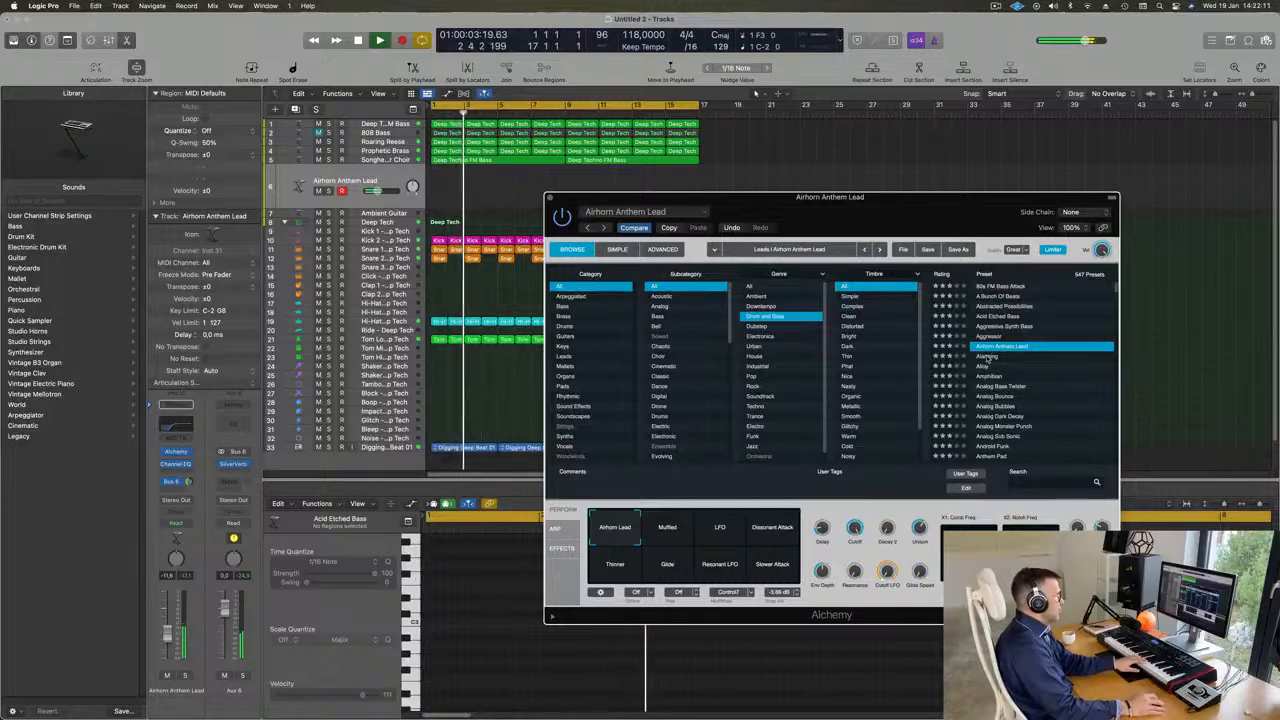
- Audition the Alarming preset with its Insistent variation, followed by the Alloy and Amphibian presets
{"action": "left_click", "coordinate": [987, 357]}
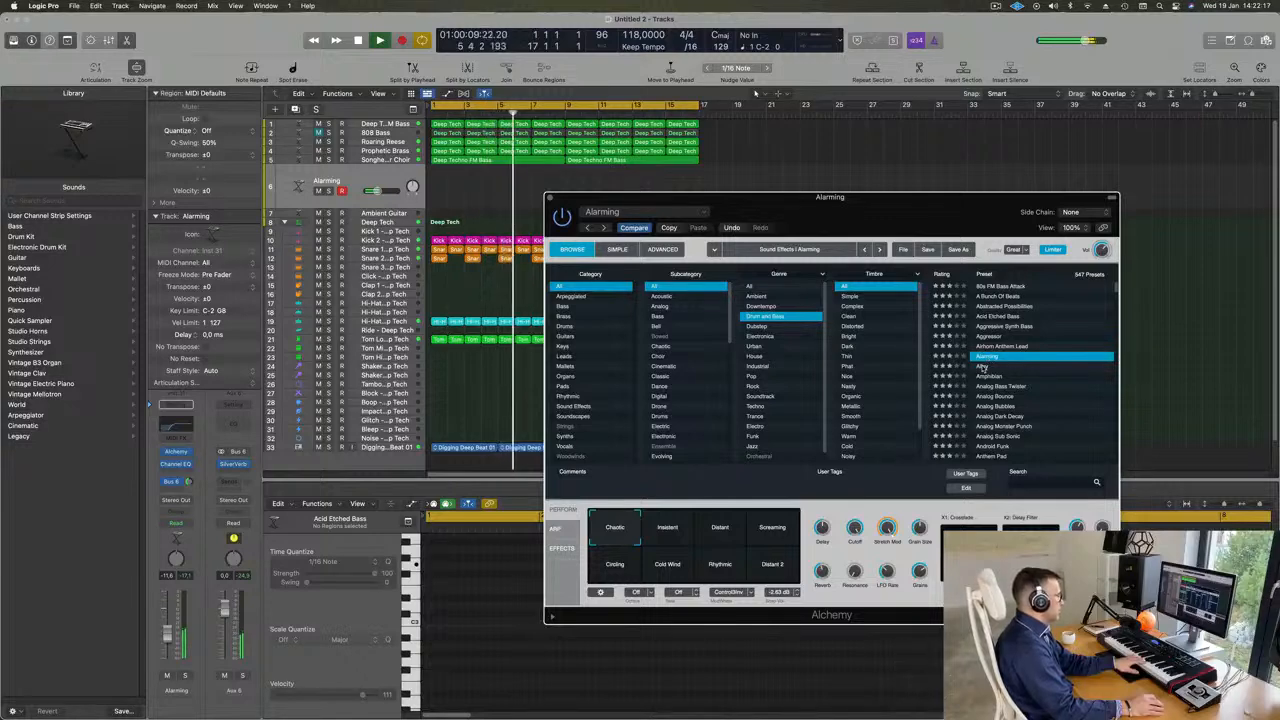
{"action": "left_click", "coordinate": [670, 530]}
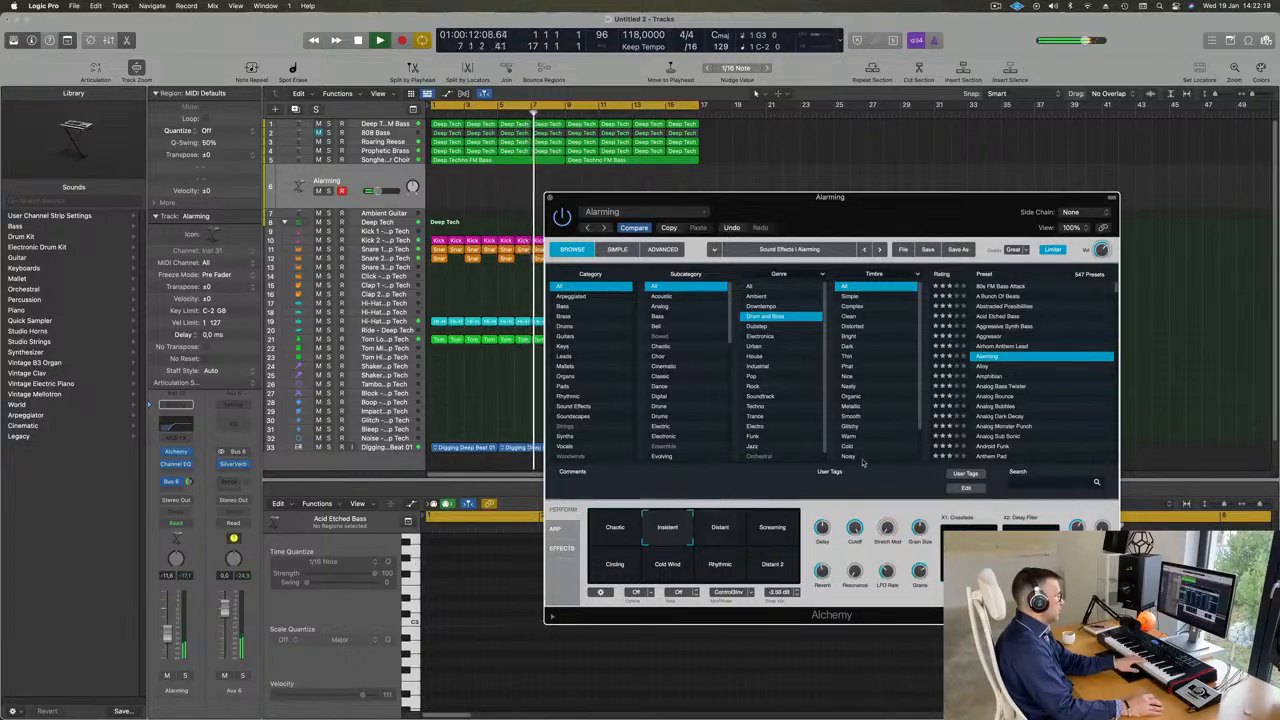
{"action": "left_click", "coordinate": [984, 366]}
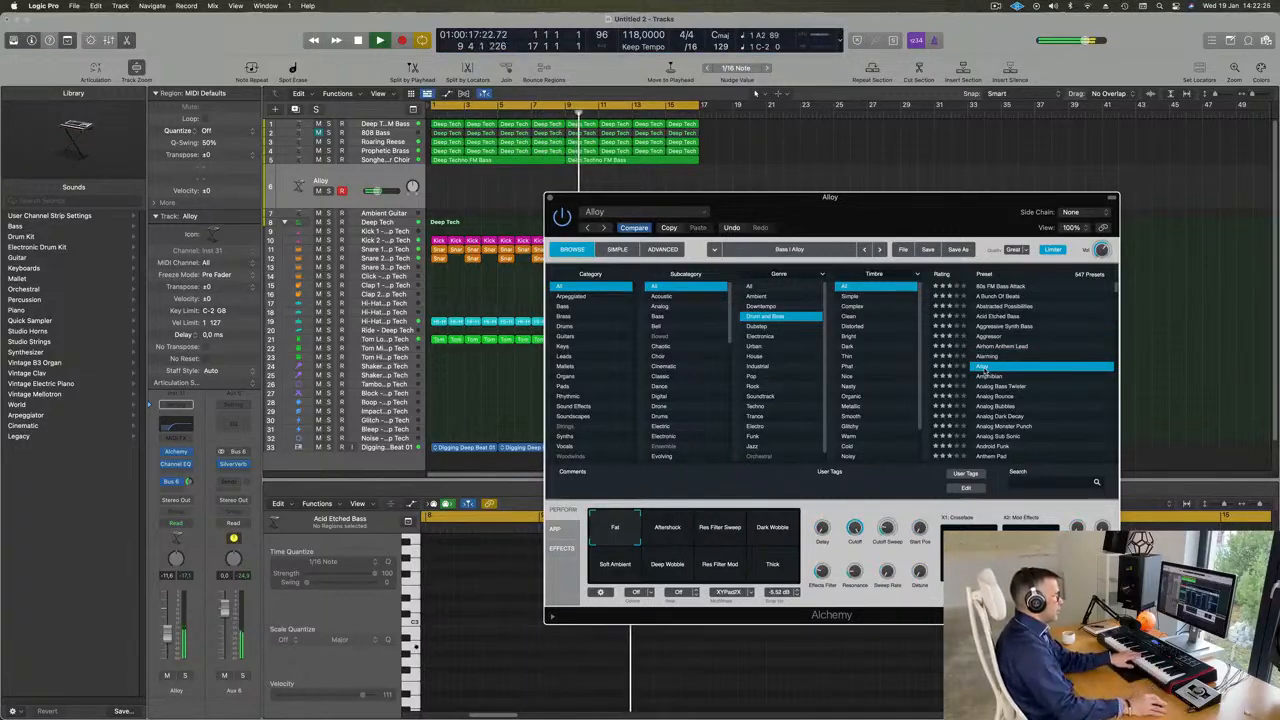
{"action": "left_click", "coordinate": [990, 376]}
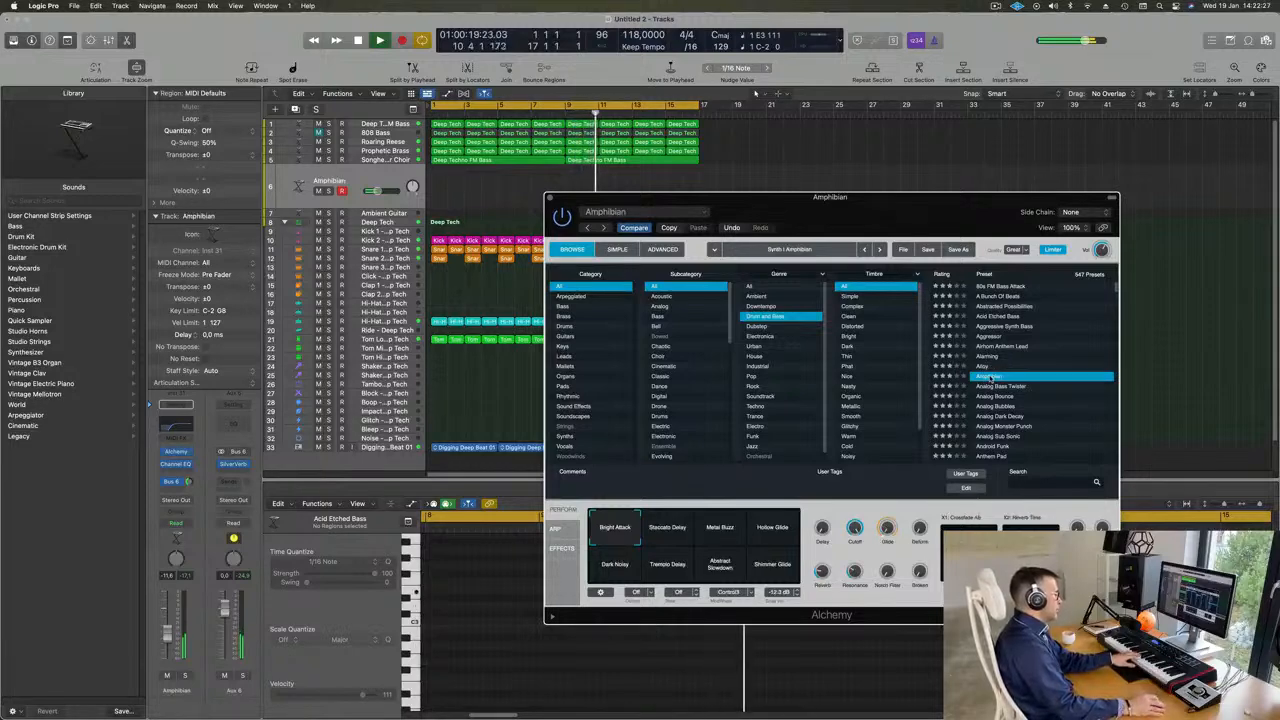
- Audition Analog Monster Punch with the track volume raised to about -3.8 dB, and try Analog Sub Sonic
{"action": "scroll", "coordinate": [1005, 380], "scroll_direction": "down", "scroll_amount": 2}
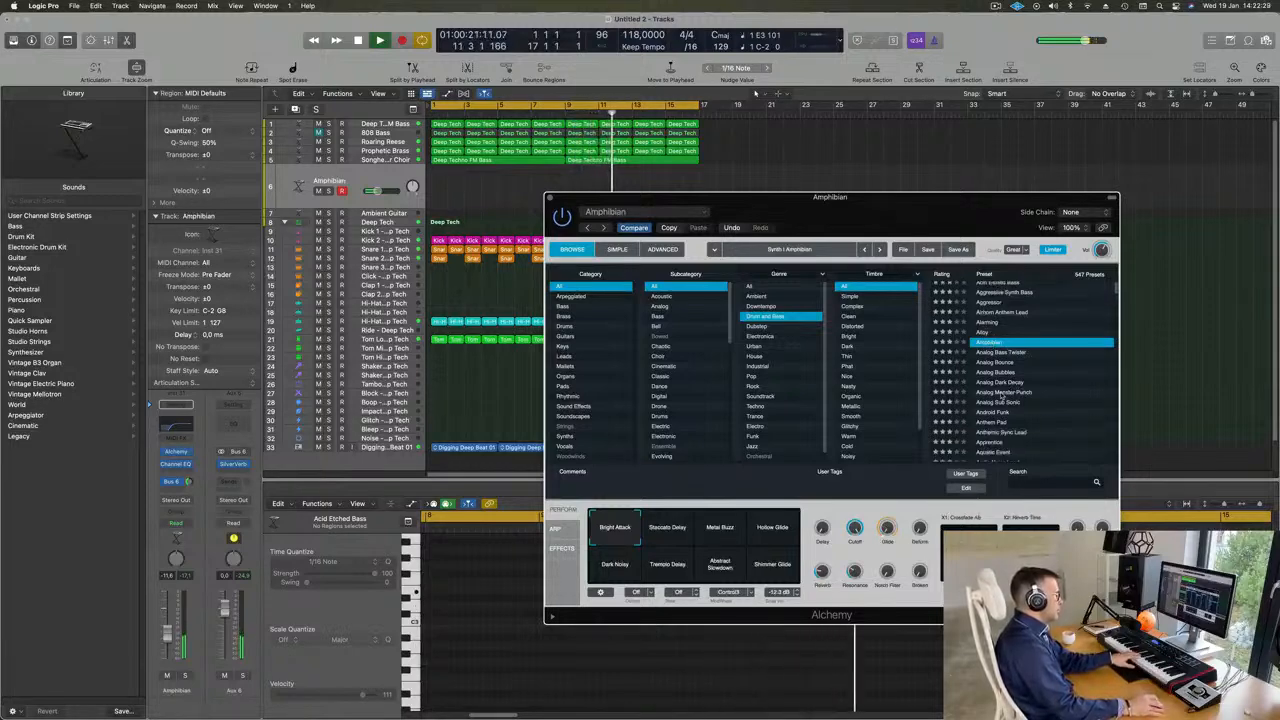
{"action": "left_click", "coordinate": [1001, 392]}
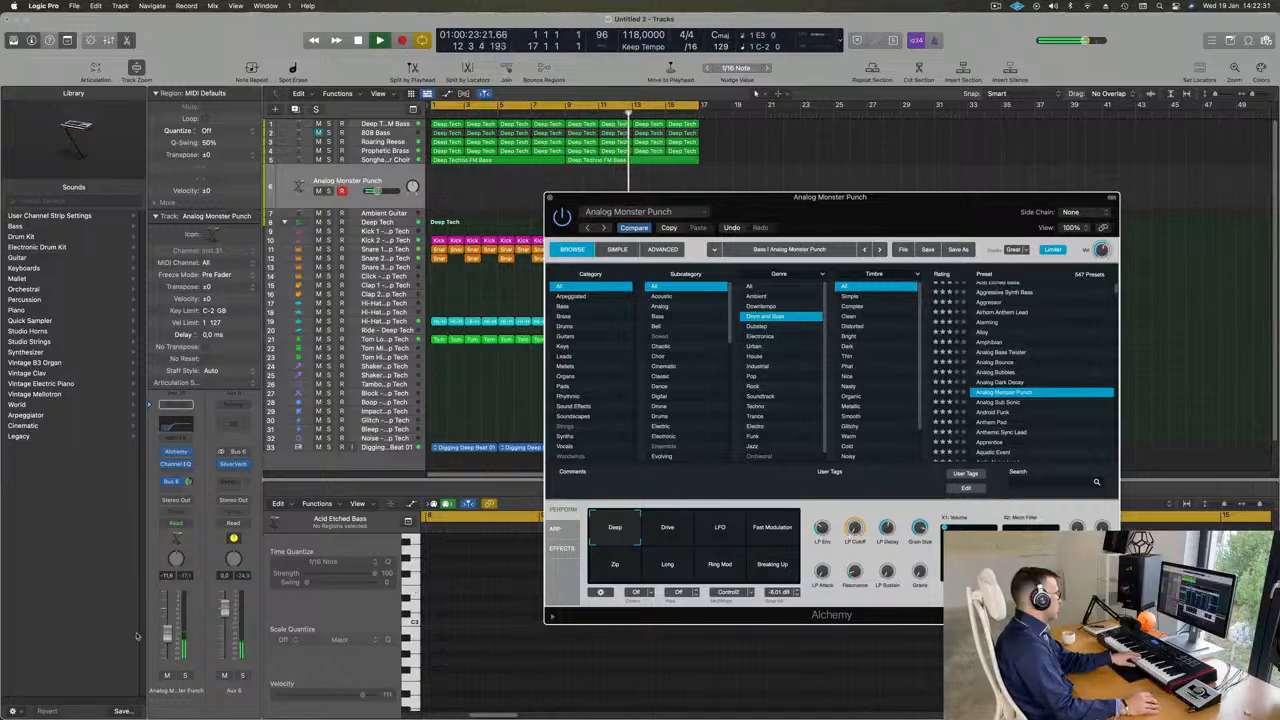
{"action": "left_click_drag", "start_coordinate": [168, 623], "coordinate": [168, 621]}
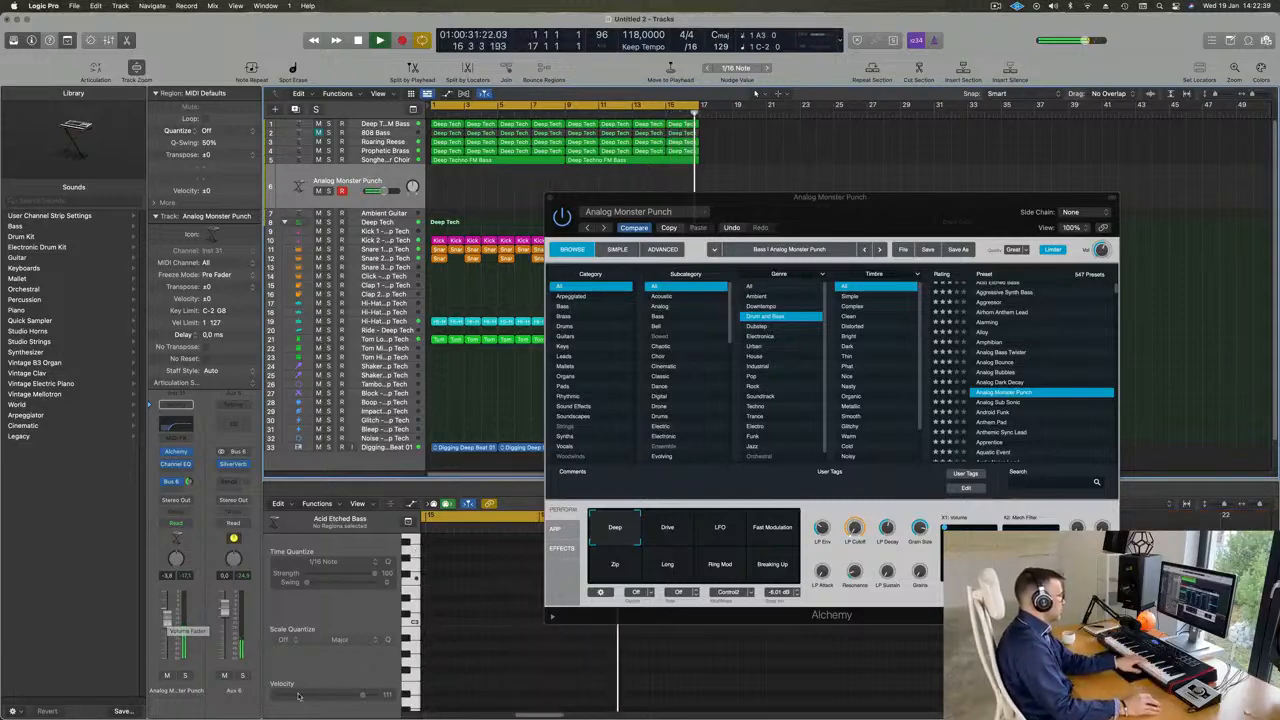
{"action": "left_click", "coordinate": [1000, 402]}
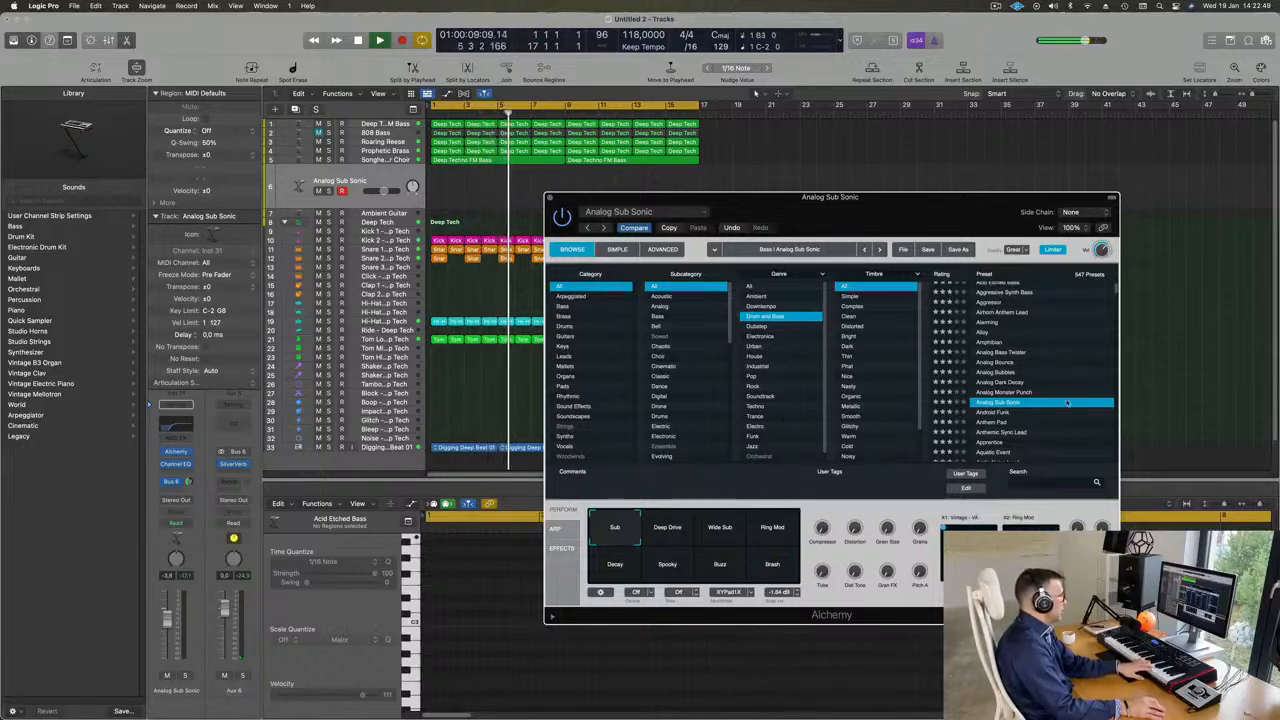
- Load Android Funk and audition its Warmer, Thick LFO, Rough Gate, Smoother, Harmonize, LFO Gate and Dry Gate variations
{"action": "left_click", "coordinate": [991, 413]}
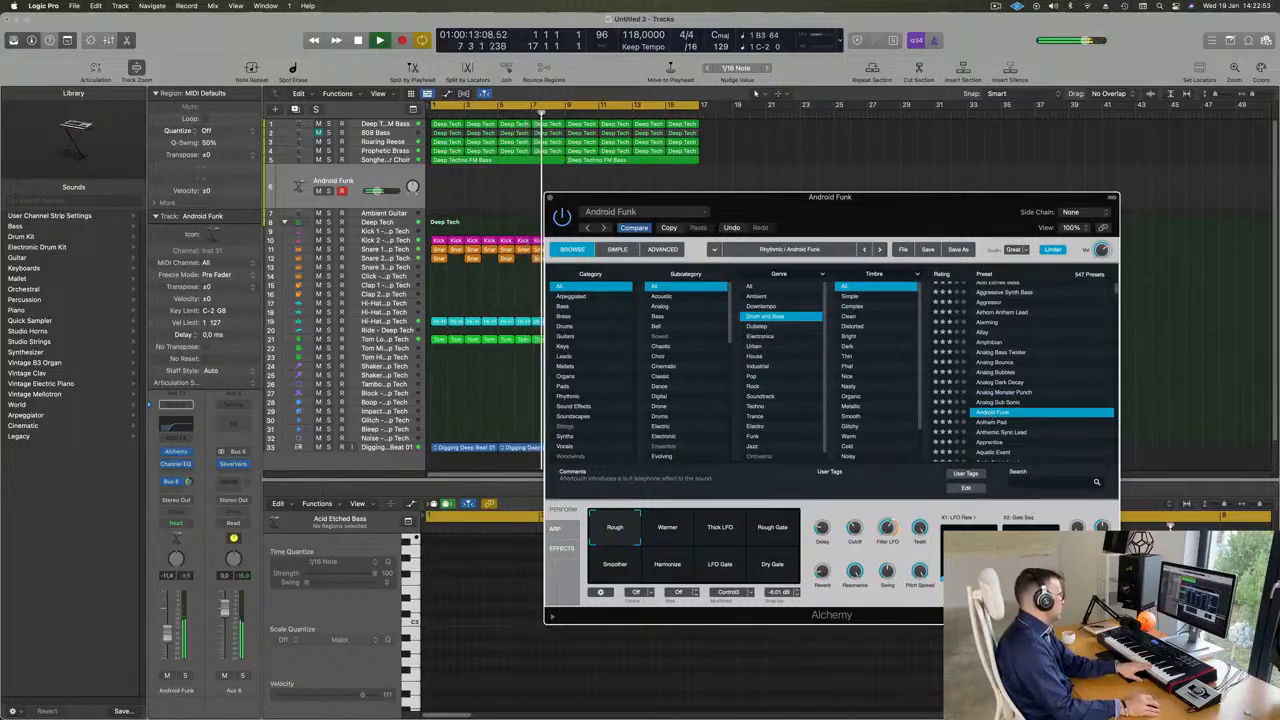
{"action": "left_click", "coordinate": [673, 536]}
{"action": "left_click", "coordinate": [724, 530]}
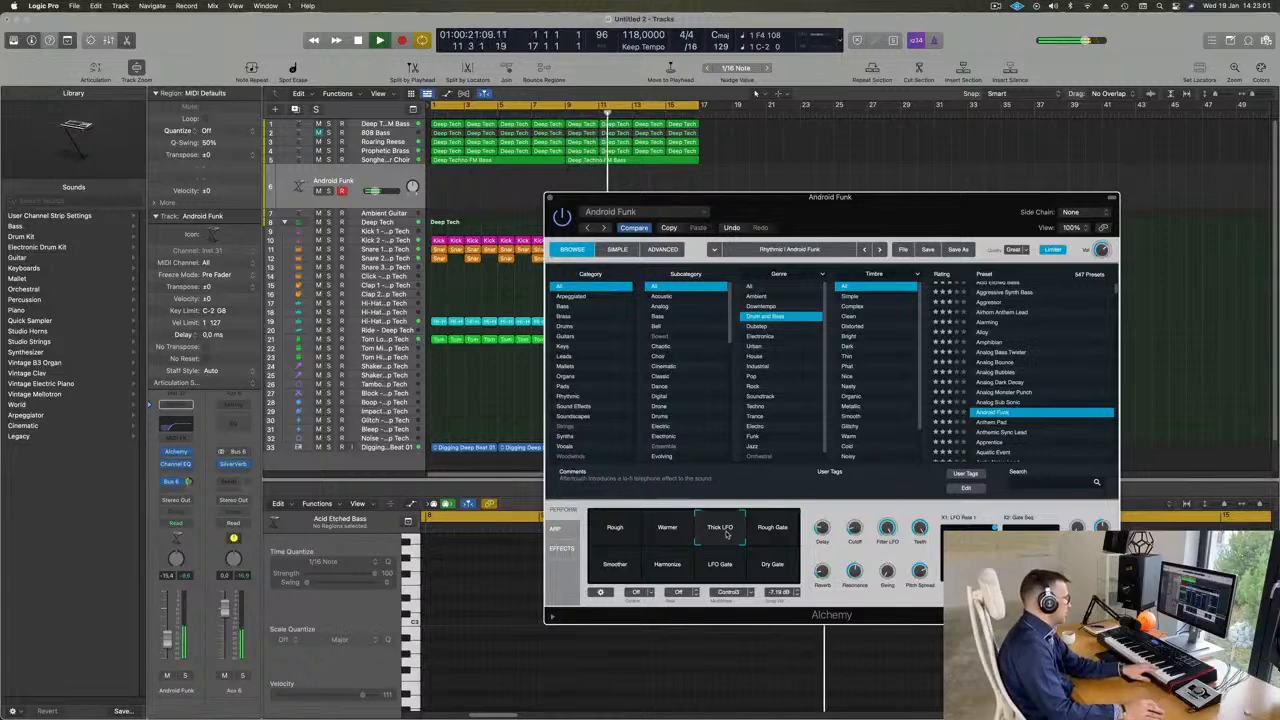
{"action": "left_click", "coordinate": [785, 527]}
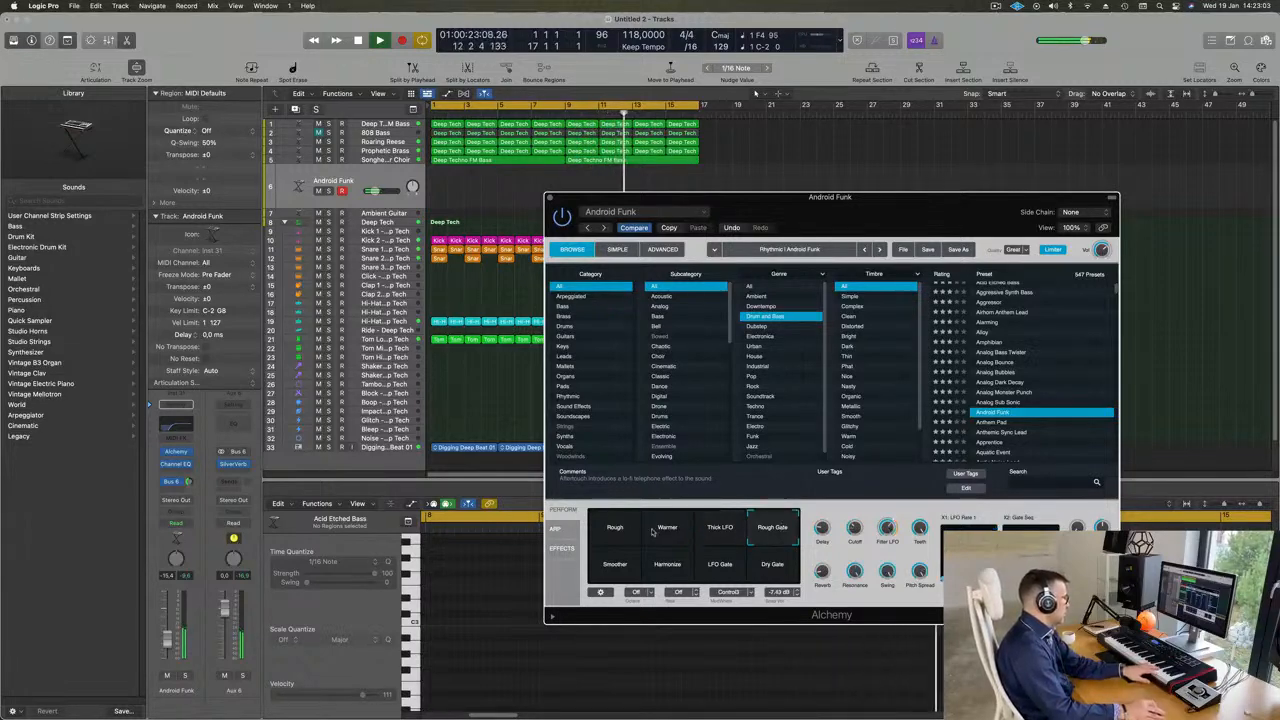
{"action": "left_click", "coordinate": [725, 528]}
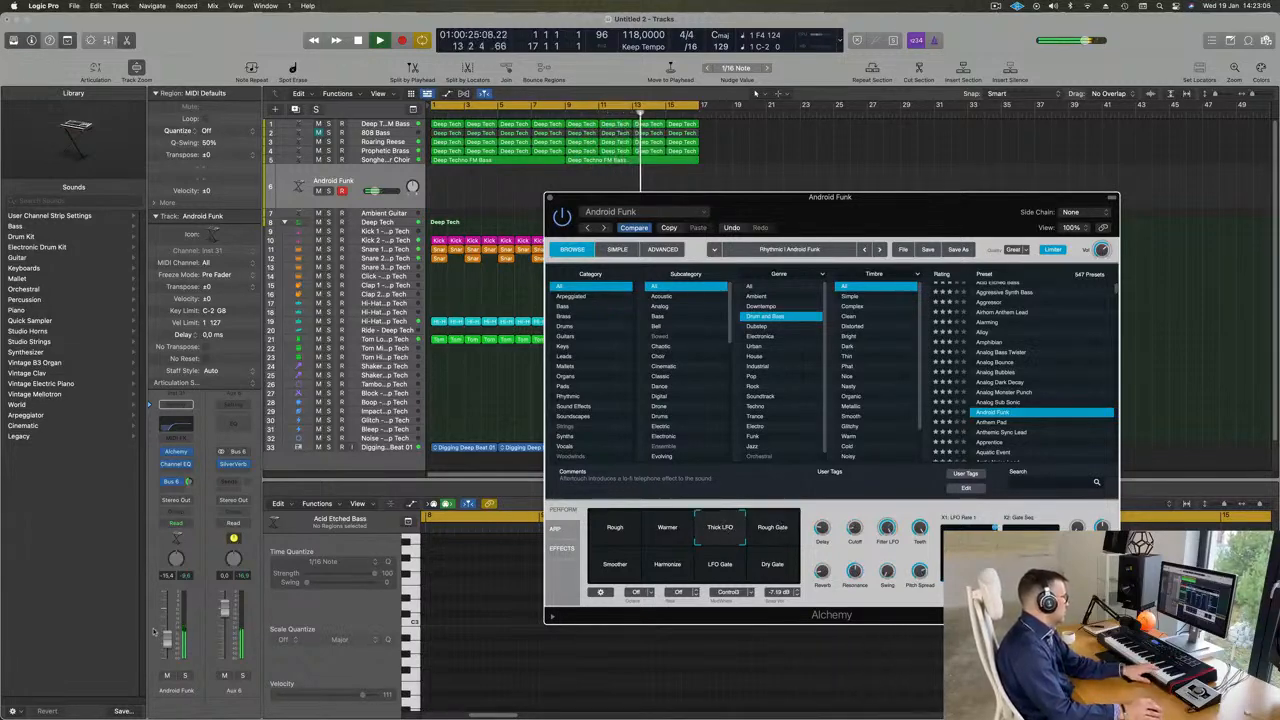
{"action": "left_click", "coordinate": [615, 568]}
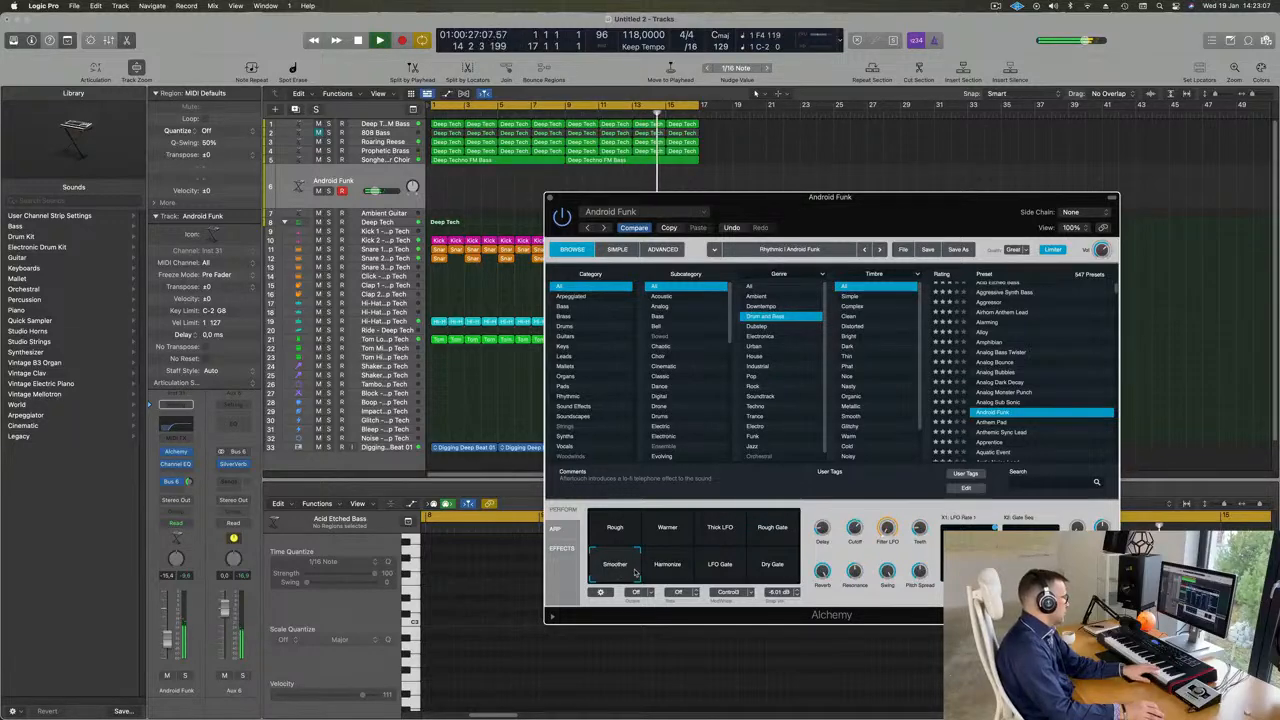
{"action": "left_click", "coordinate": [676, 569]}
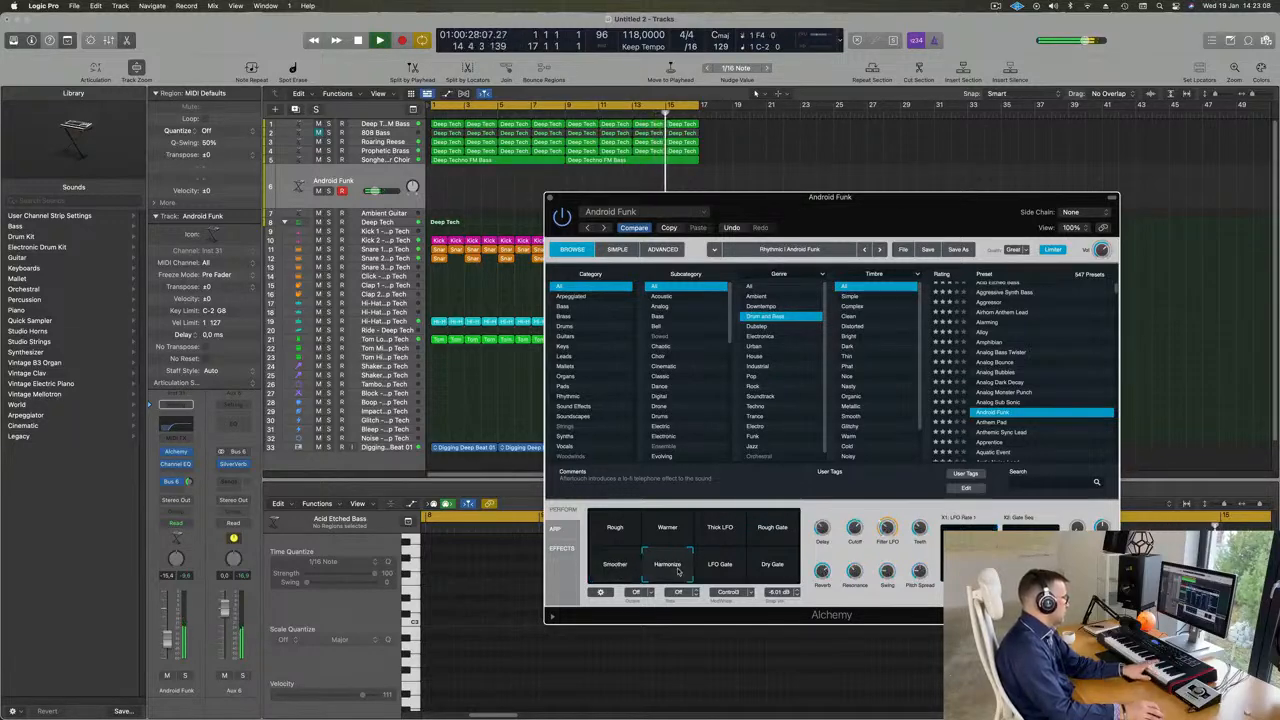
{"action": "left_click", "coordinate": [724, 568]}
{"action": "left_click", "coordinate": [775, 566]}
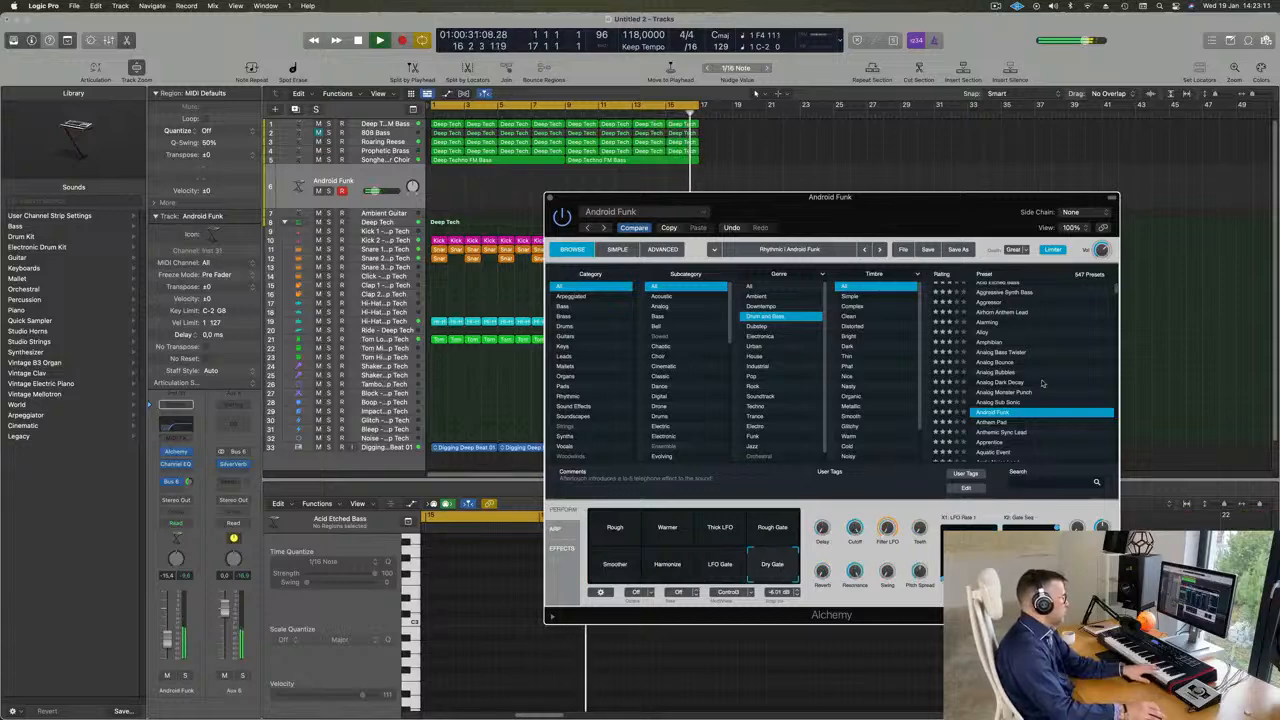
- Load Anthem Pad, raise the track volume to about -9.2 dB, and audition its Metallic, Warm Metal Pulse and Metal Sweep variations
{"action": "scroll", "coordinate": [1000, 375], "scroll_direction": "down", "scroll_amount": 2}
{"action": "left_click", "coordinate": [1000, 376]}
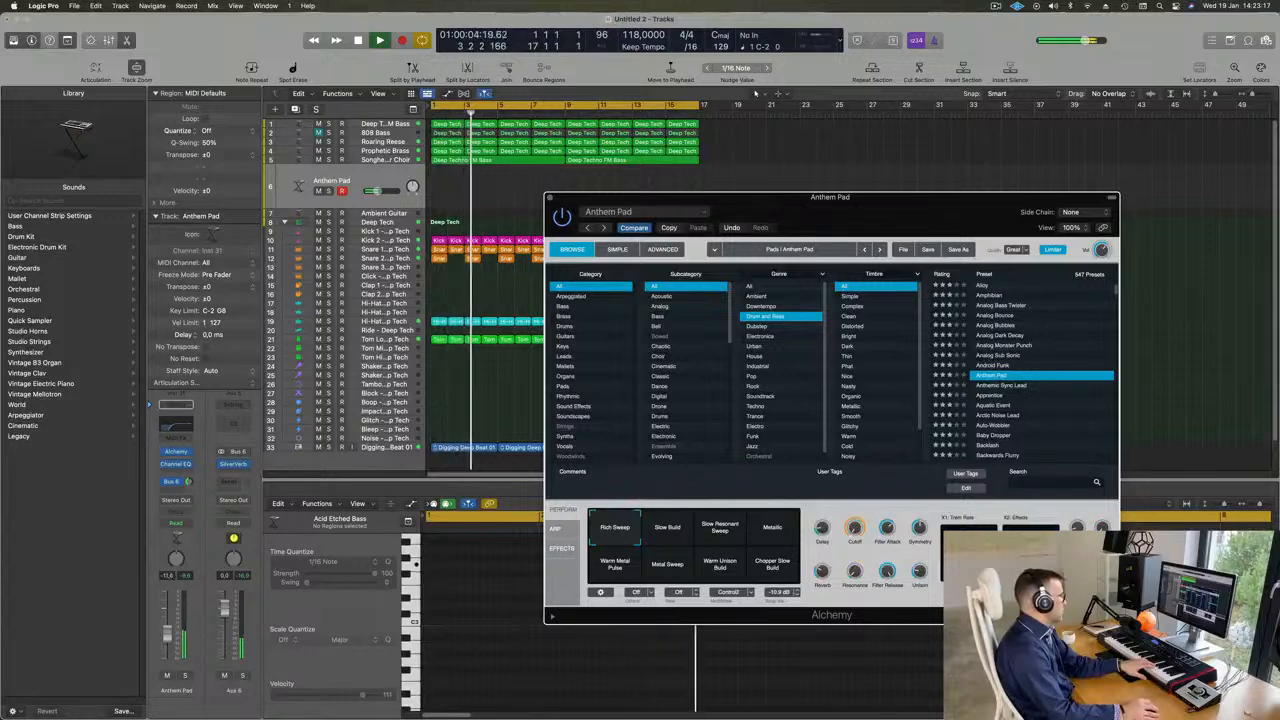
{"action": "left_click_drag", "start_coordinate": [169, 636], "coordinate": [172, 625]}
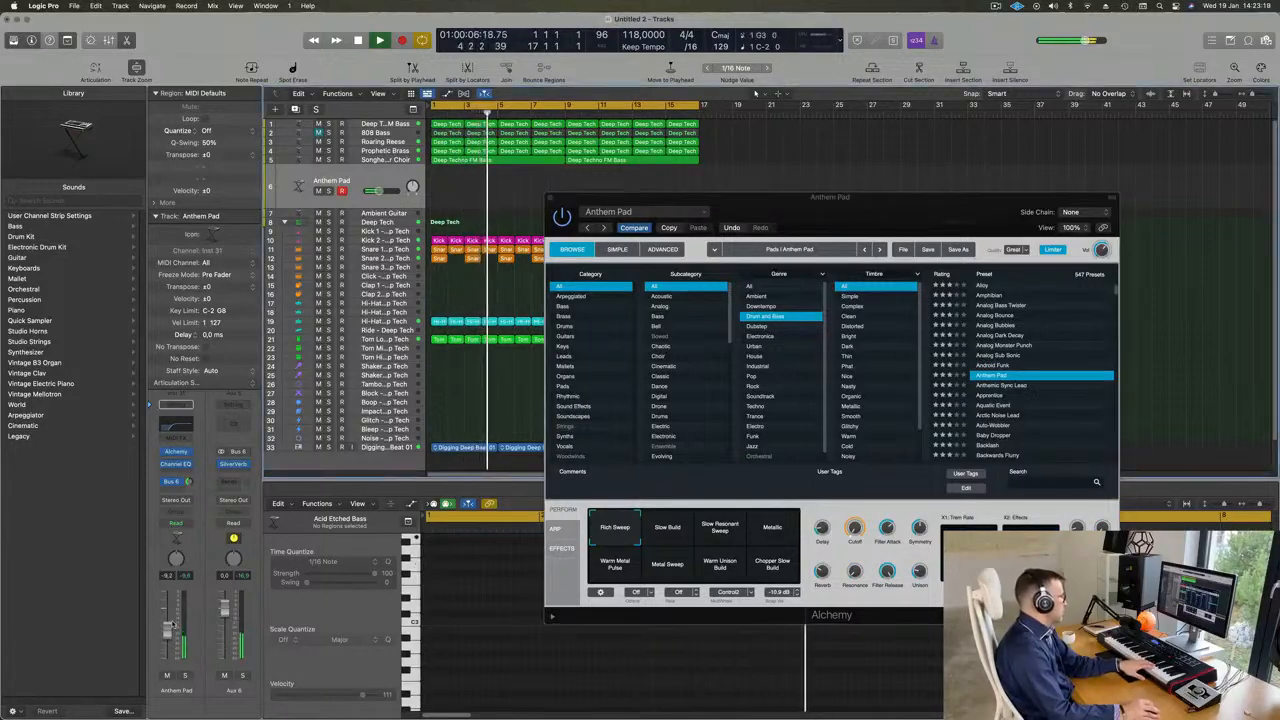
{"action": "left_click", "coordinate": [773, 528]}
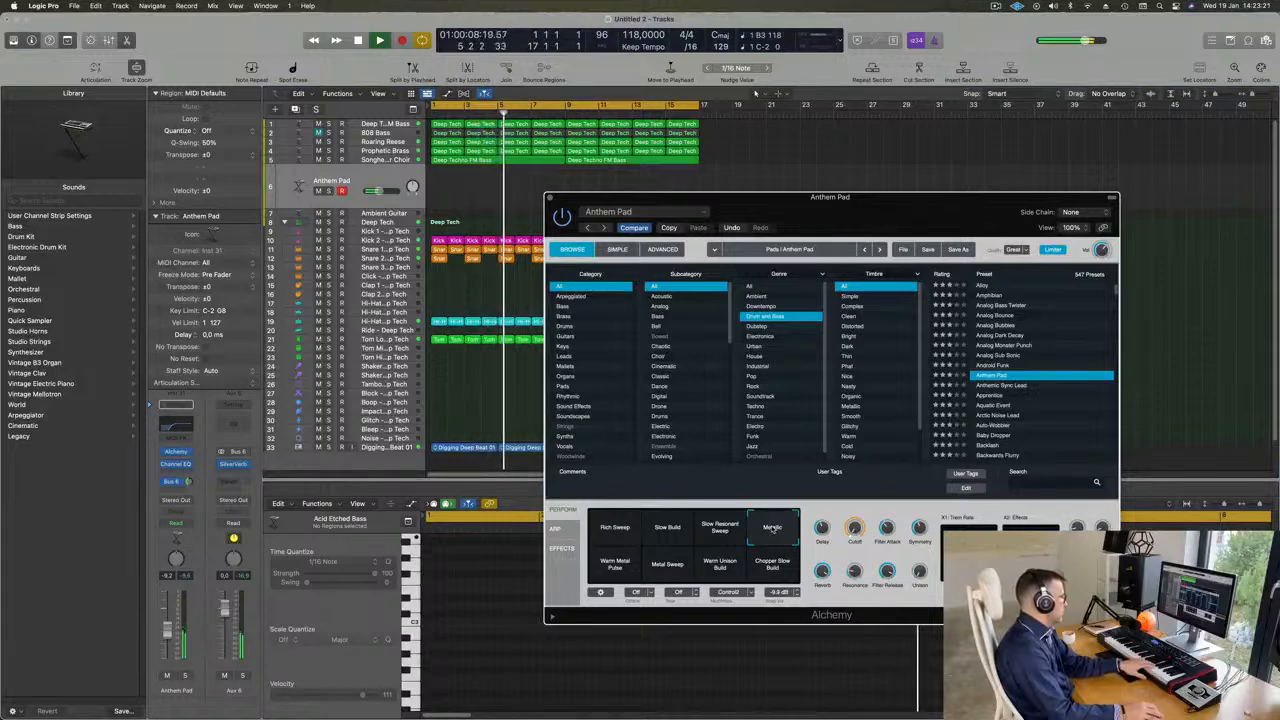
{"action": "left_click", "coordinate": [607, 568]}
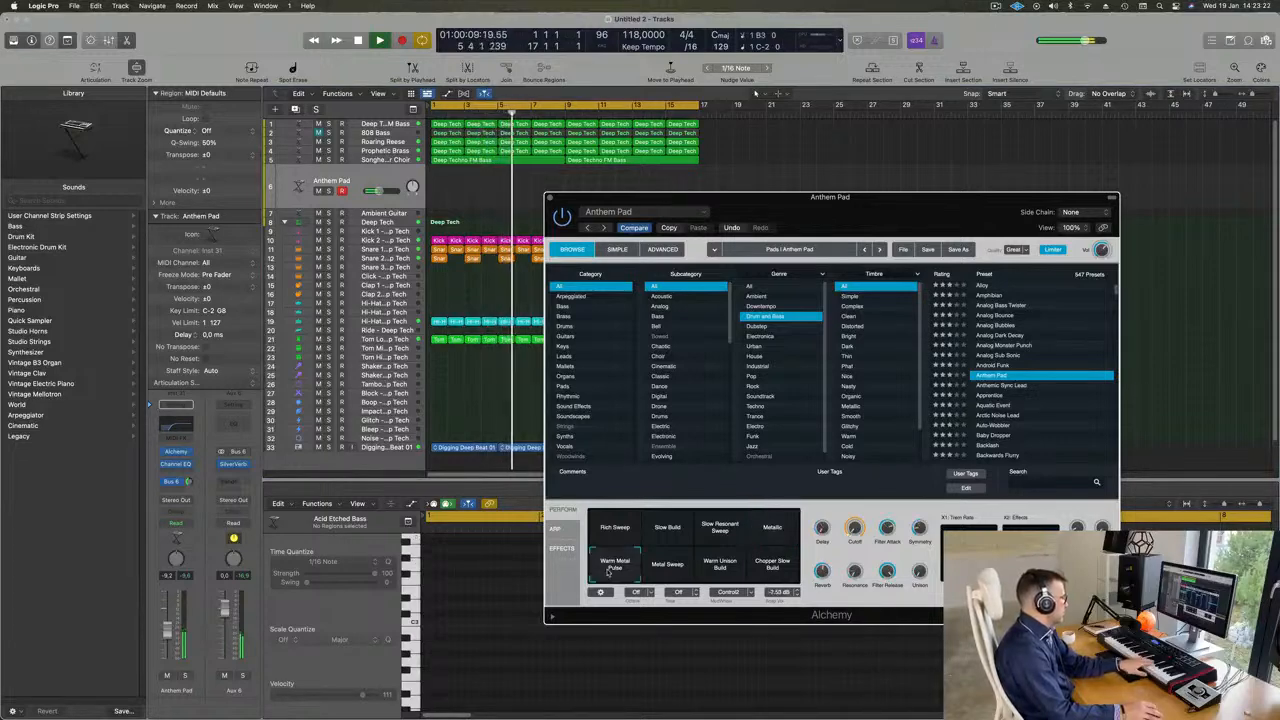
{"action": "left_click", "coordinate": [655, 568]}
- Load Anthemic Sync Lead, lower the track to about -16.2 dB, and audition its Ring Mod, Attack, Unison, Sick Motion and Sci-Fi variations
{"action": "left_click", "coordinate": [1003, 386]}
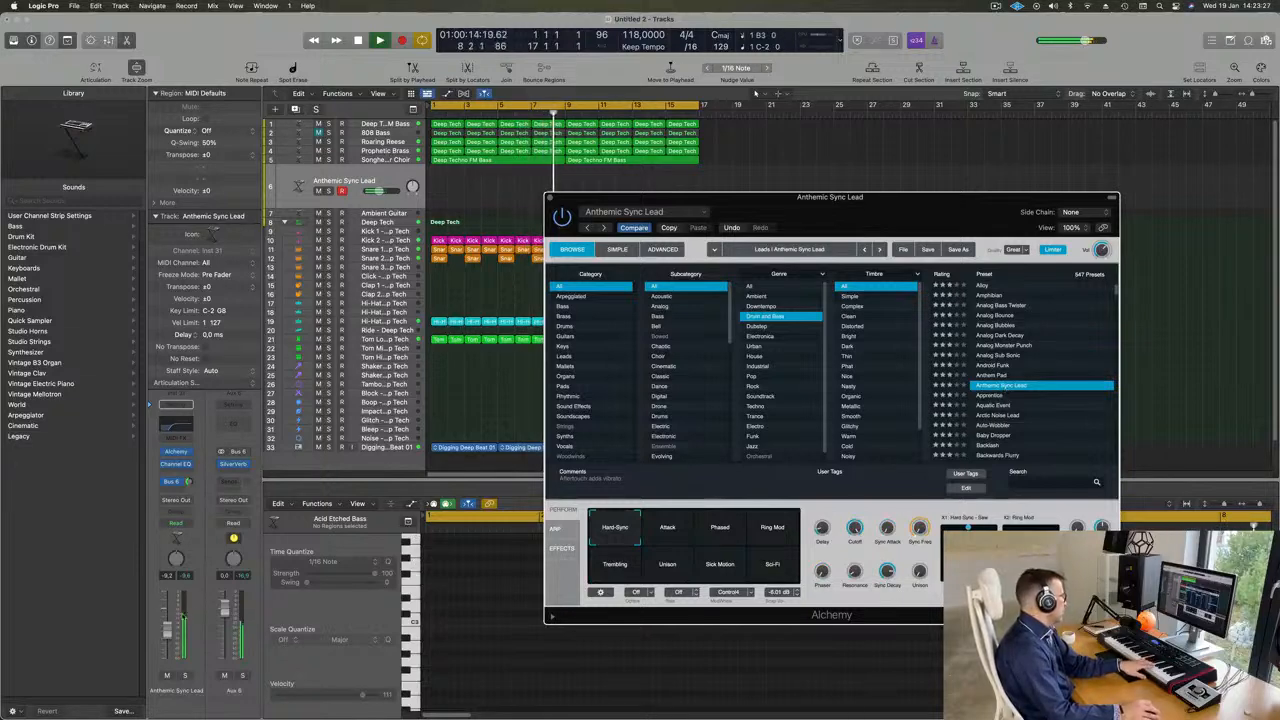
{"action": "left_click_drag", "start_coordinate": [167, 630], "coordinate": [167, 652]}
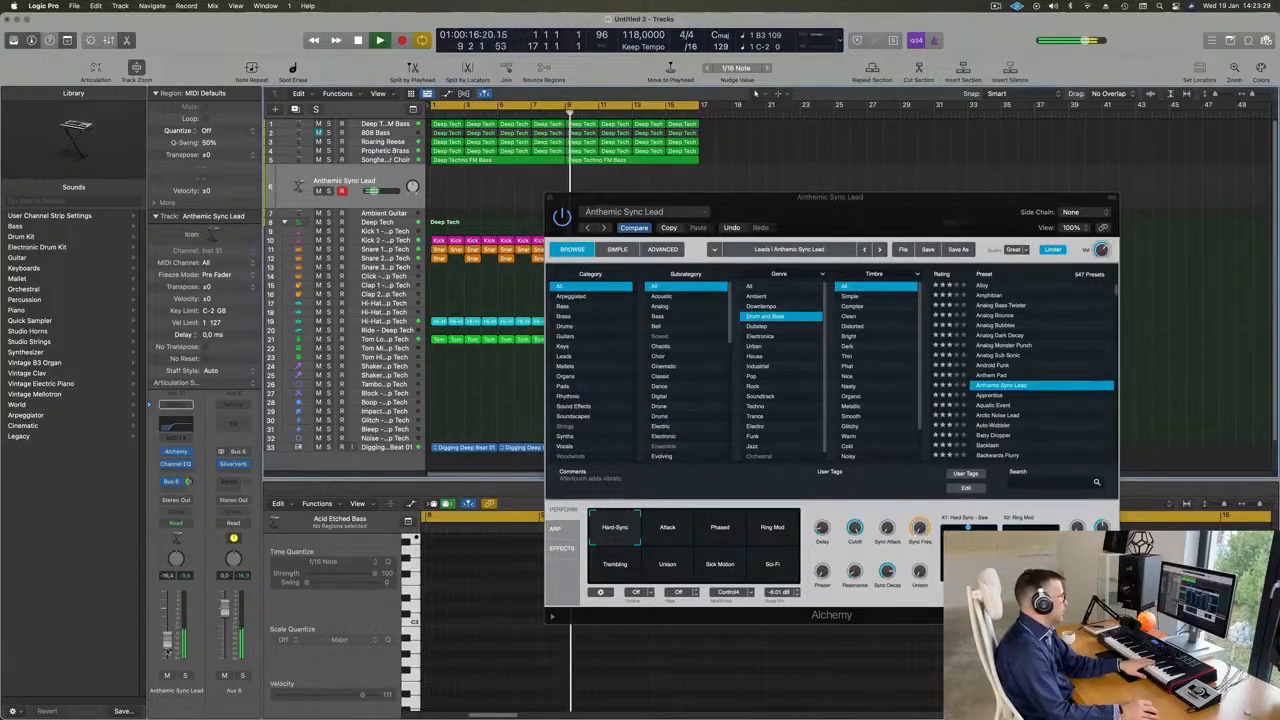
{"action": "left_click", "coordinate": [764, 527]}
{"action": "left_click", "coordinate": [654, 531]}
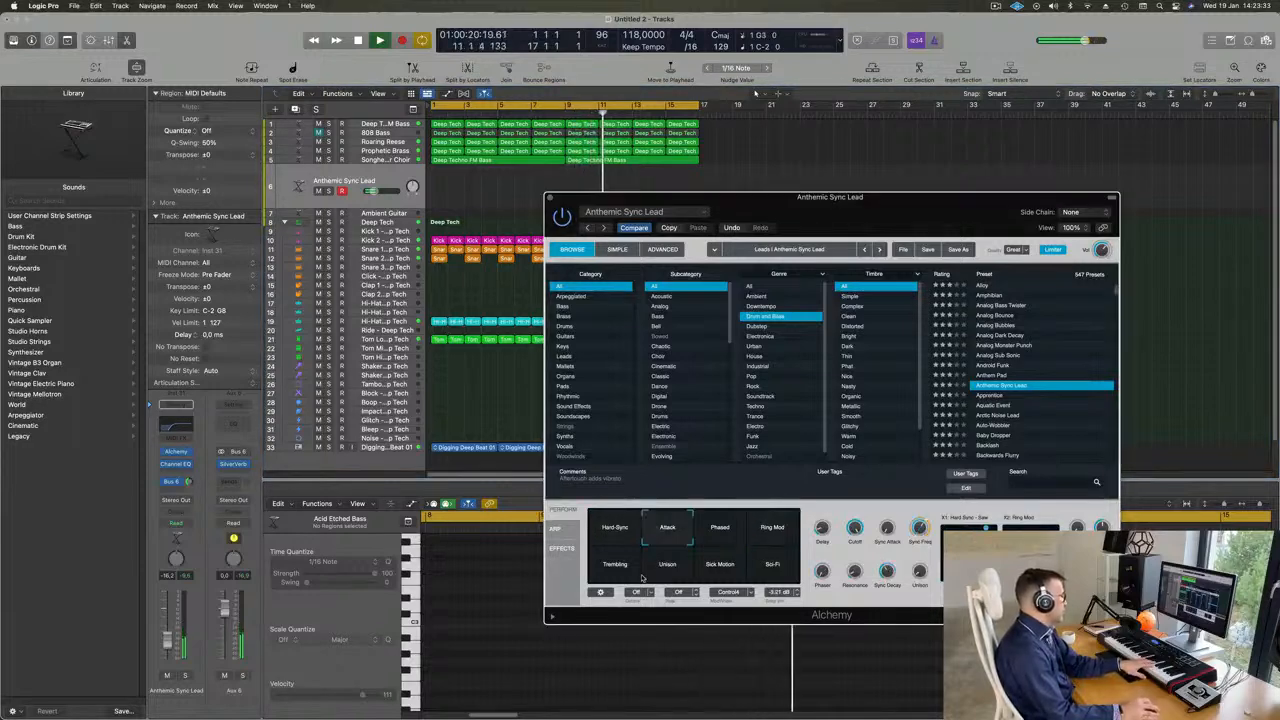
{"action": "left_click", "coordinate": [656, 575]}
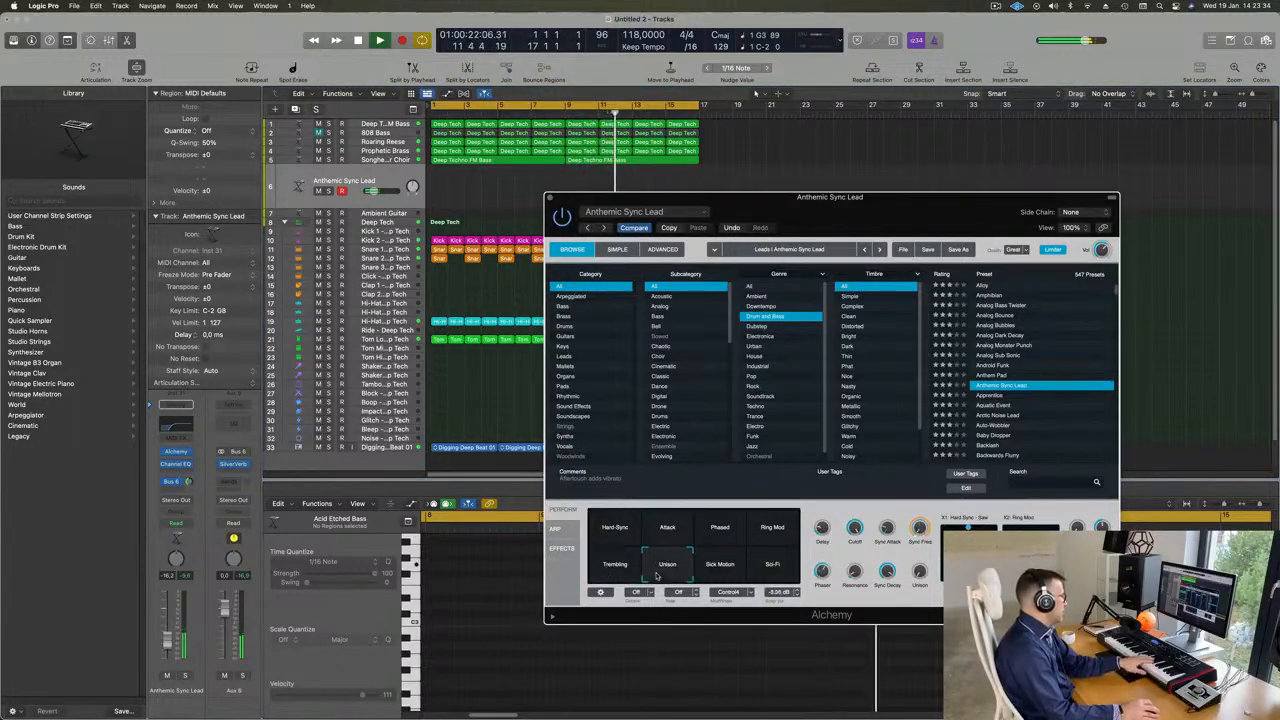
{"action": "left_click", "coordinate": [709, 574]}
{"action": "left_click", "coordinate": [784, 571]}
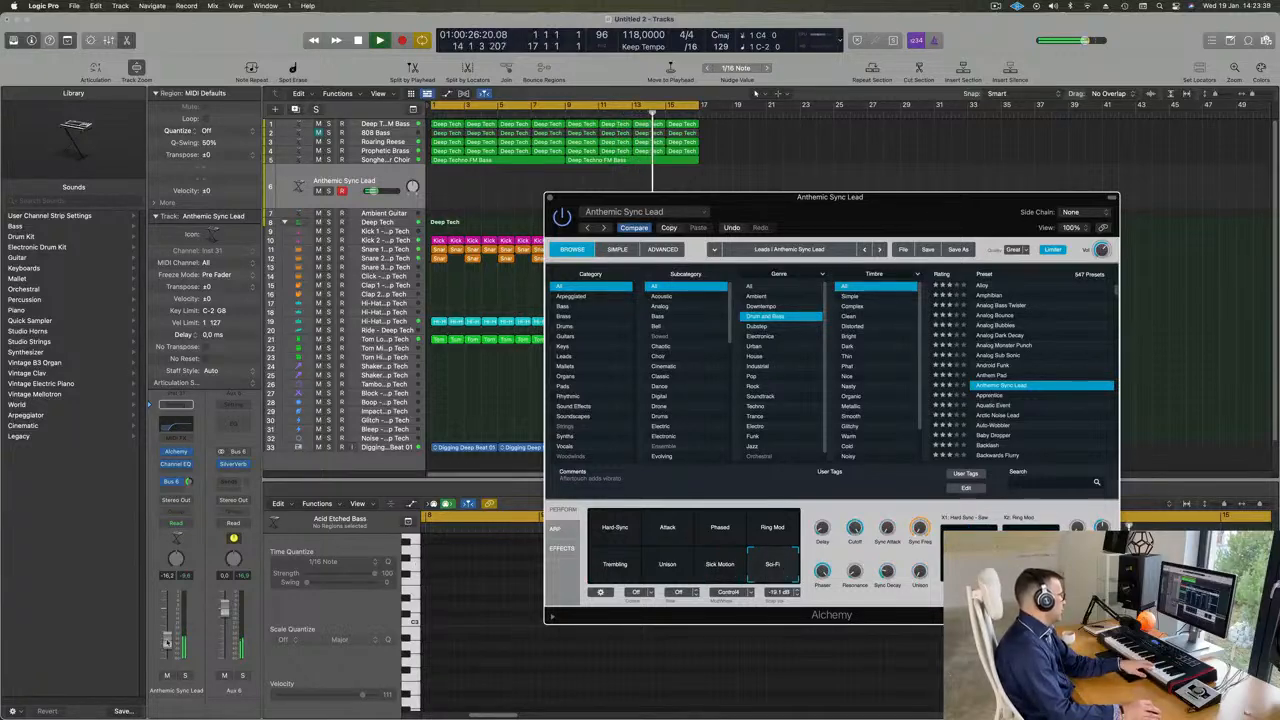
- Raise the track volume to about -10.6 dB and load the Apprentice bass preset, comparing it with Arctic Noise Lead
{"action": "left_click", "coordinate": [968, 174]}
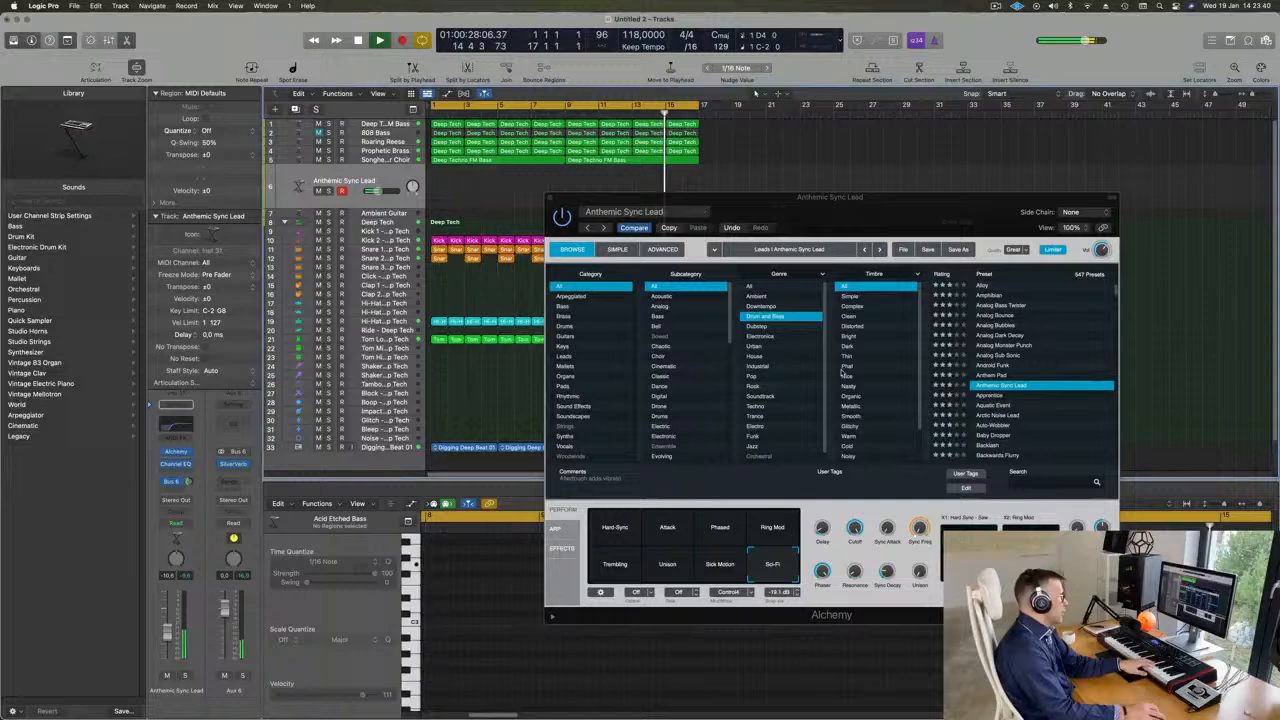
{"action": "left_click", "coordinate": [990, 398]}
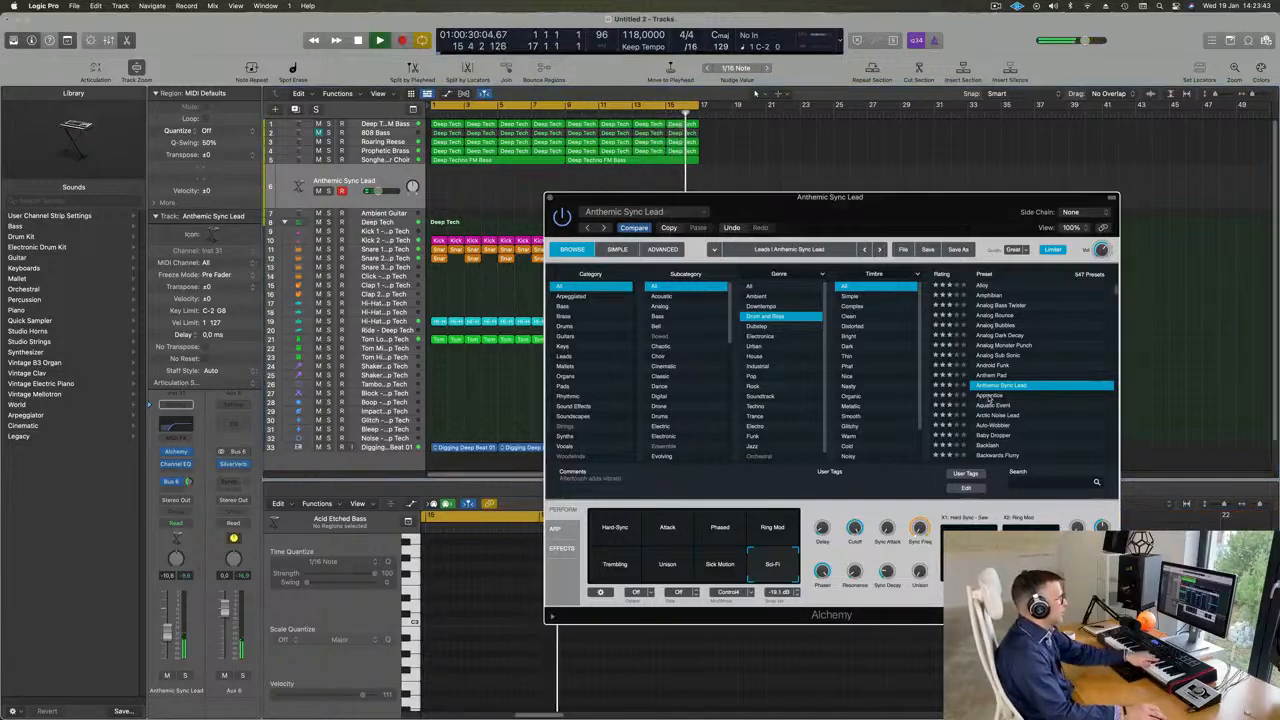
{"action": "left_click", "coordinate": [990, 396]}
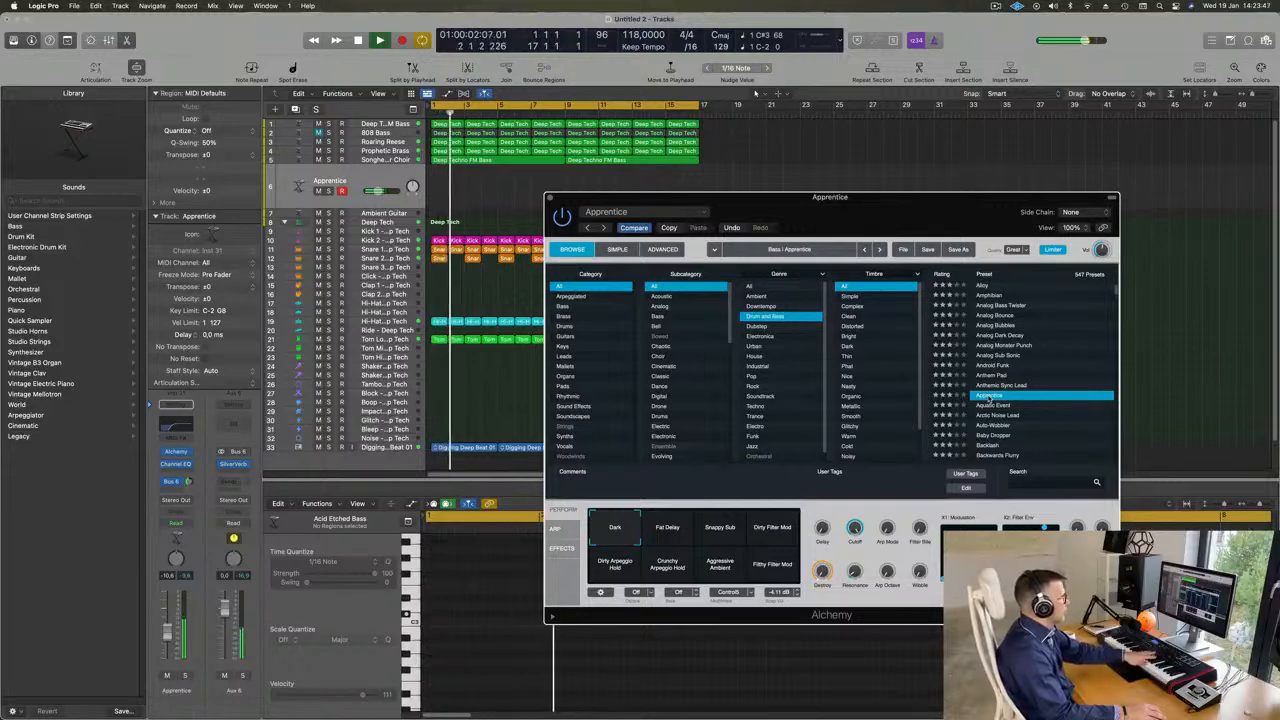
{"action": "left_click", "coordinate": [993, 414]}
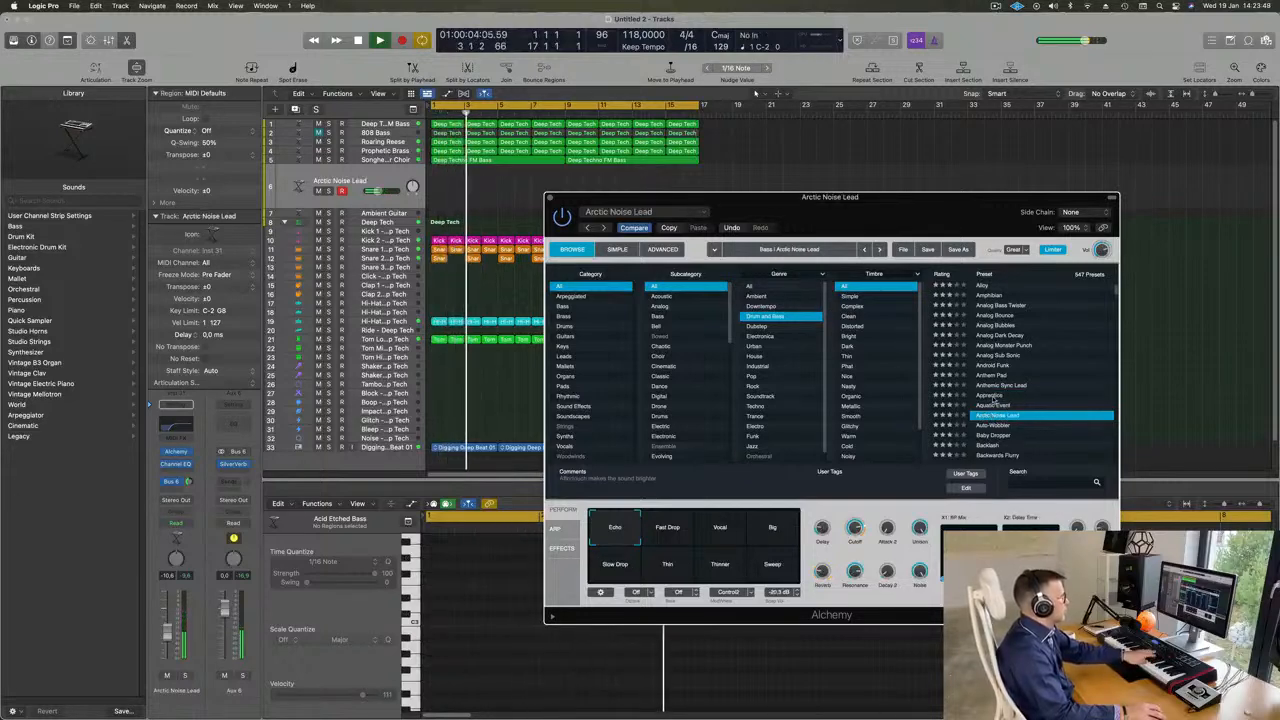
{"action": "left_click", "coordinate": [990, 397]}
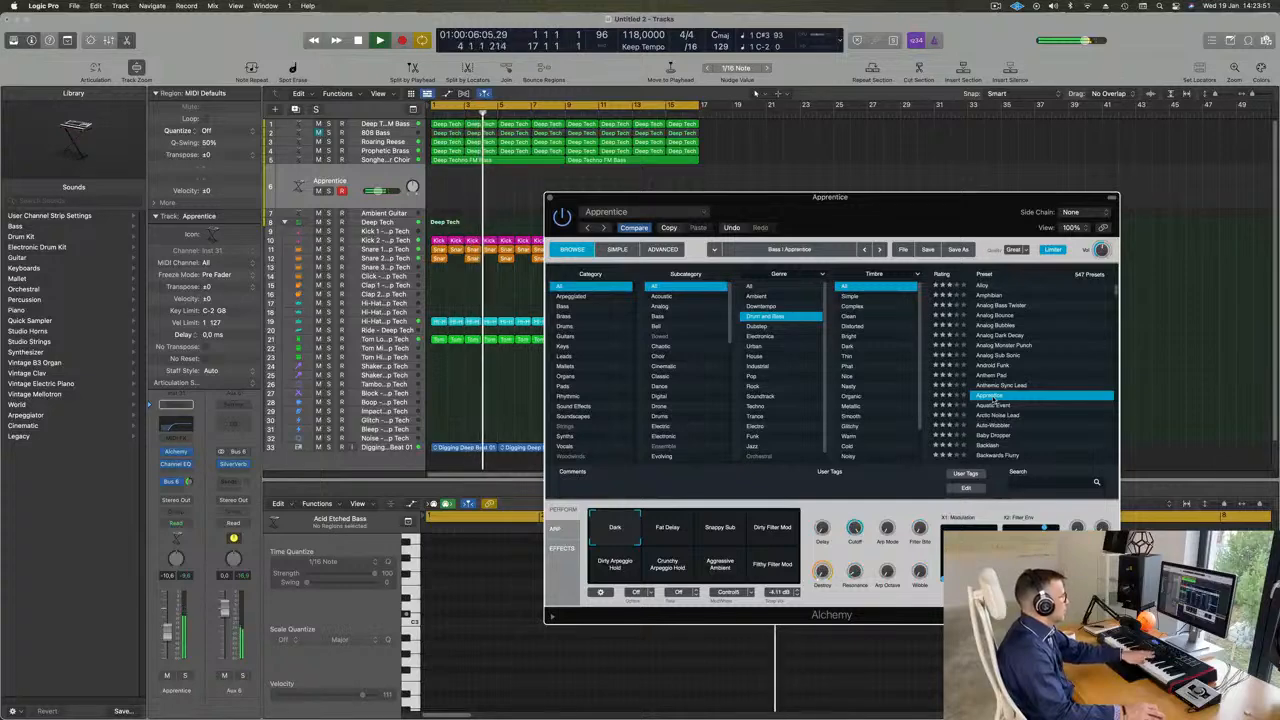
- Audition Apprentice's Fat Delay, Snappy Sub, Dirty Filter Mod, Dirty Arpeggio Hold, Crunchy Arpeggio Hold, Aggressive Ambient and Filthy Filter Mod variations
{"action": "left_click", "coordinate": [665, 533]}
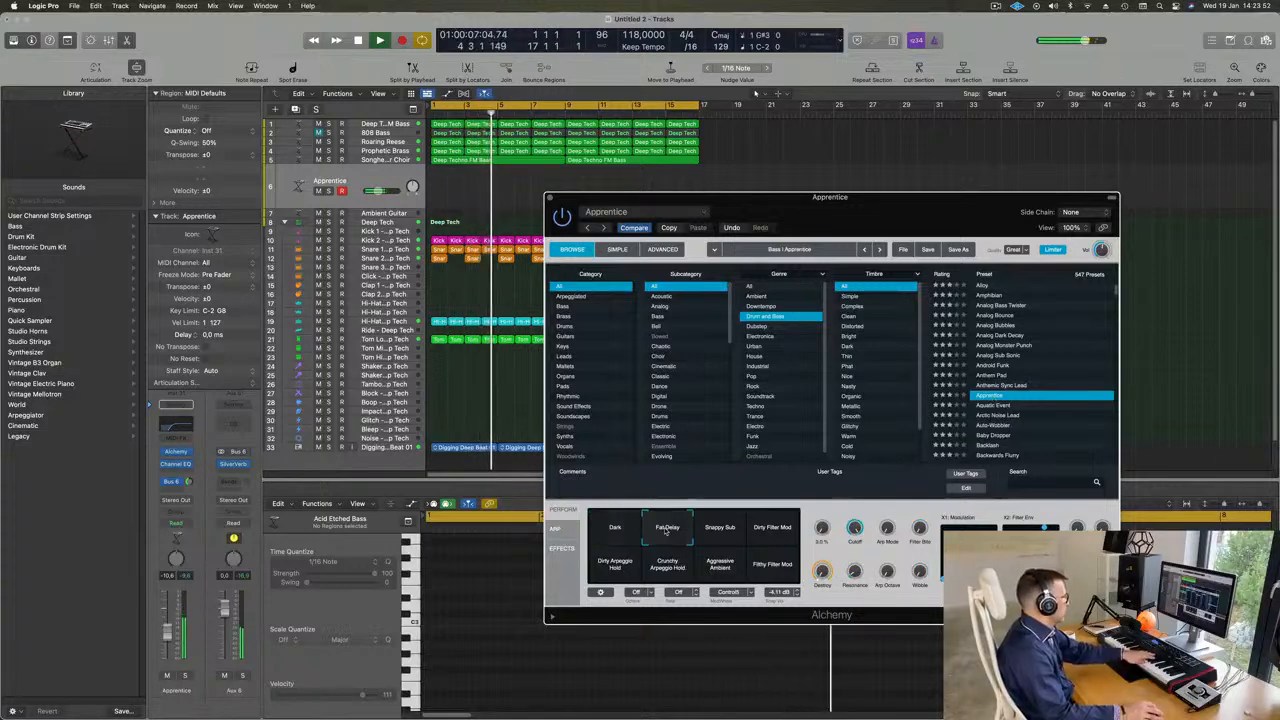
{"action": "left_click", "coordinate": [720, 532]}
{"action": "left_click", "coordinate": [785, 527]}
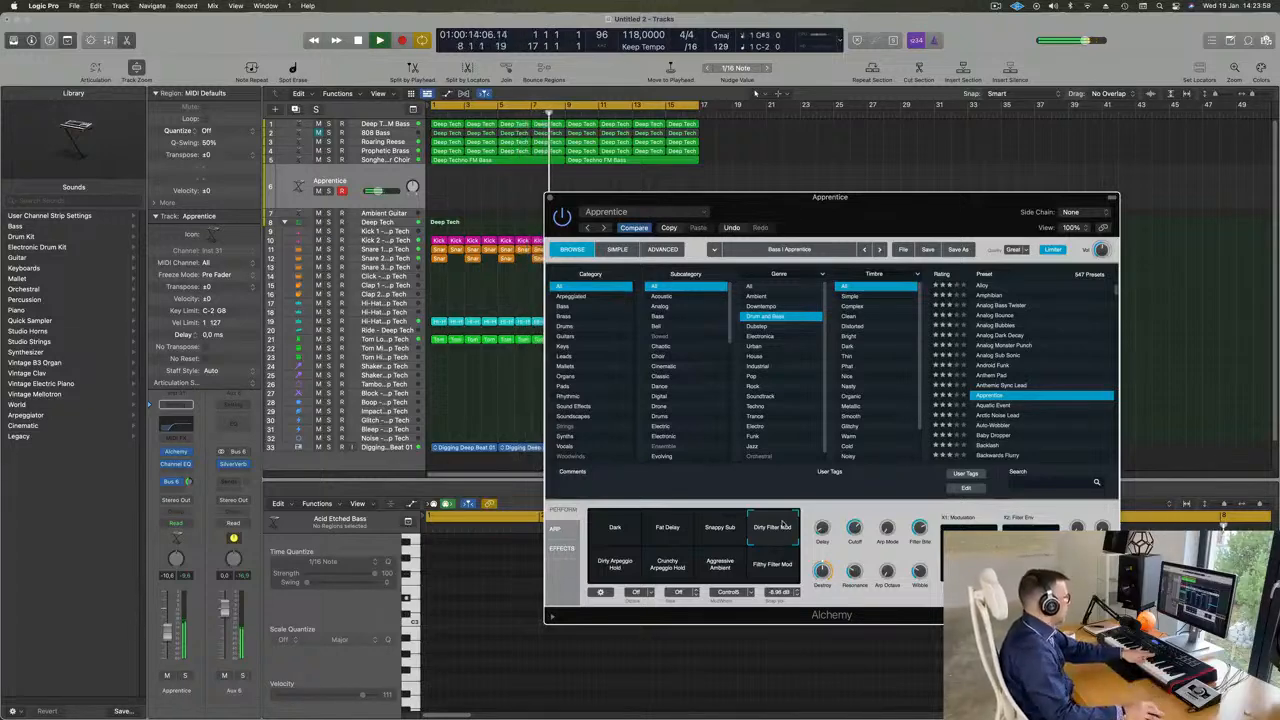
{"action": "left_click", "coordinate": [620, 564]}
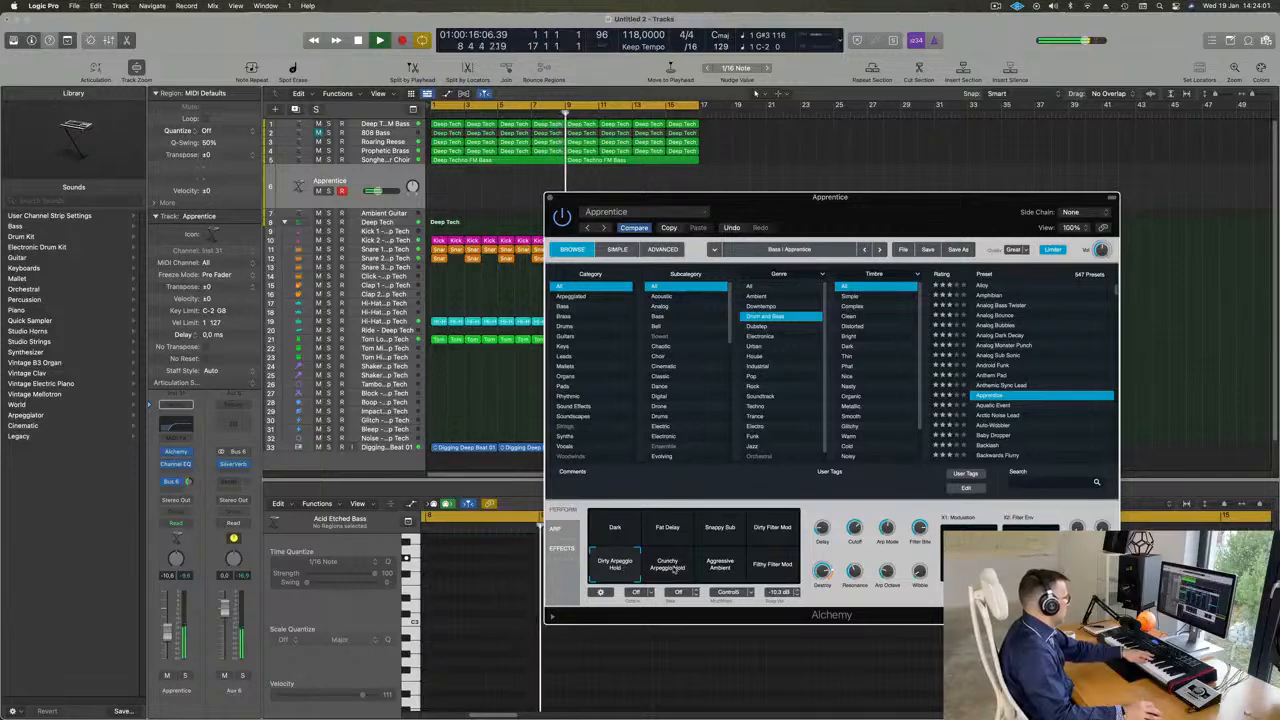
{"action": "left_click", "coordinate": [671, 574]}
{"action": "left_click", "coordinate": [713, 570]}
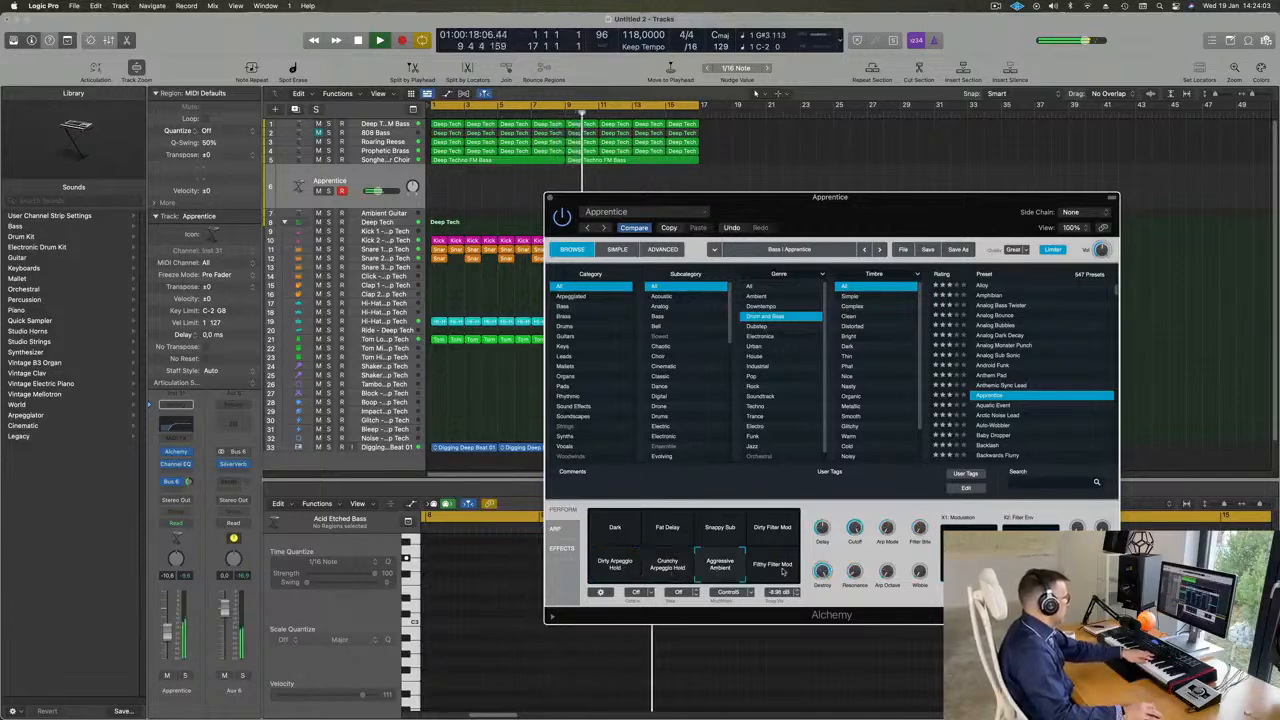
{"action": "left_click", "coordinate": [773, 566]}
- Load and compare the Aquatic Event, Arctic Noise Lead, Auto-Wobbler and Baby Dropper presets
{"action": "scroll", "coordinate": [1000, 393], "scroll_direction": "down", "scroll_amount": 1}
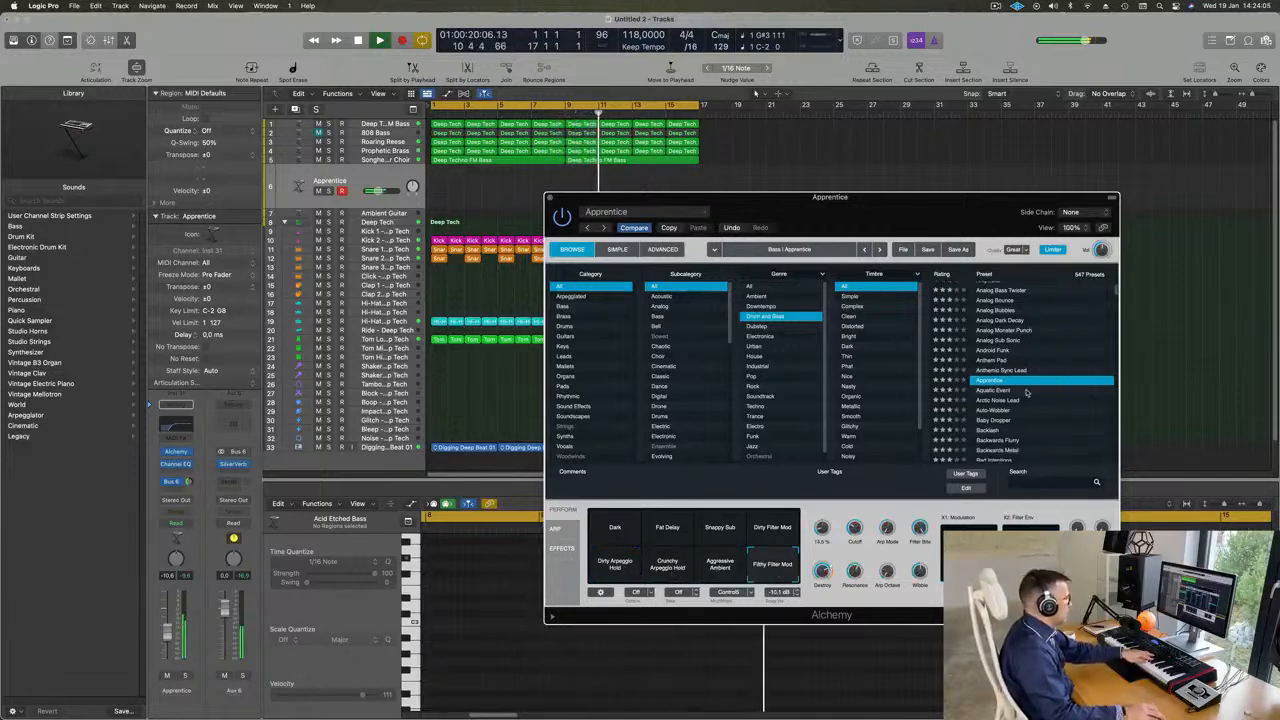
{"action": "left_click", "coordinate": [1000, 392]}
{"action": "scroll", "coordinate": [1018, 393], "scroll_direction": "down", "scroll_amount": 1}
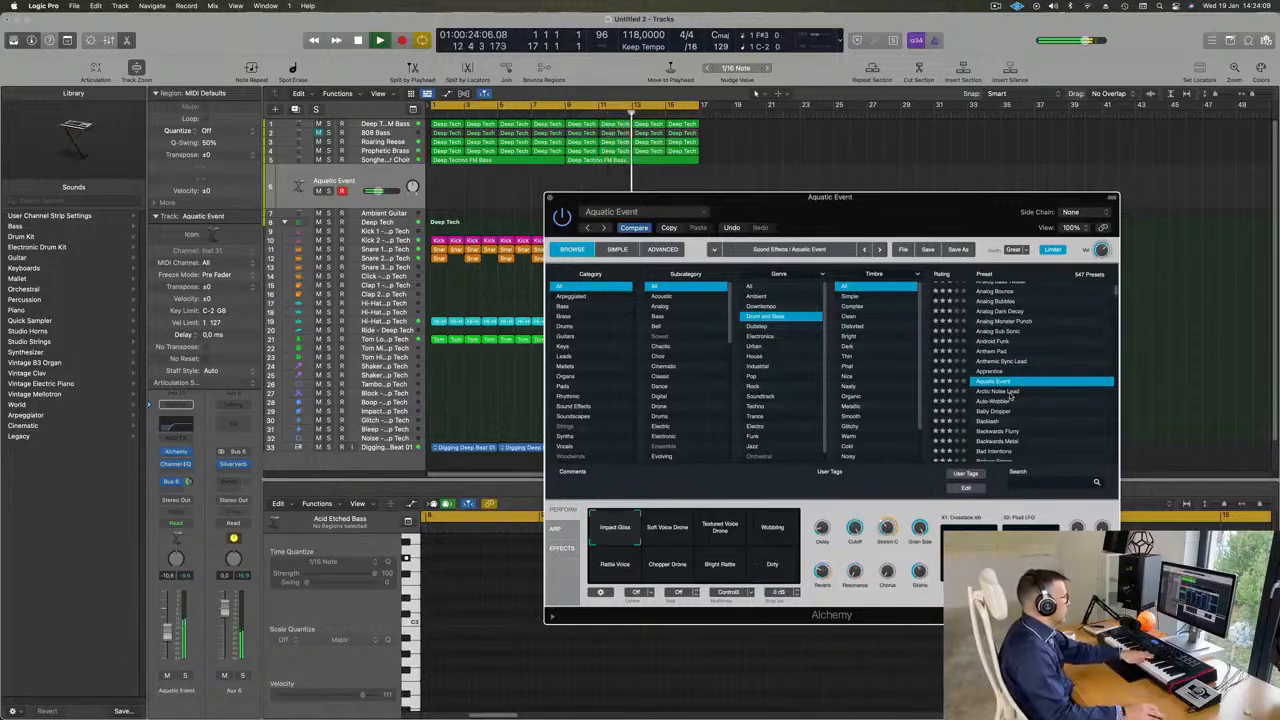
{"action": "left_click", "coordinate": [1011, 393]}
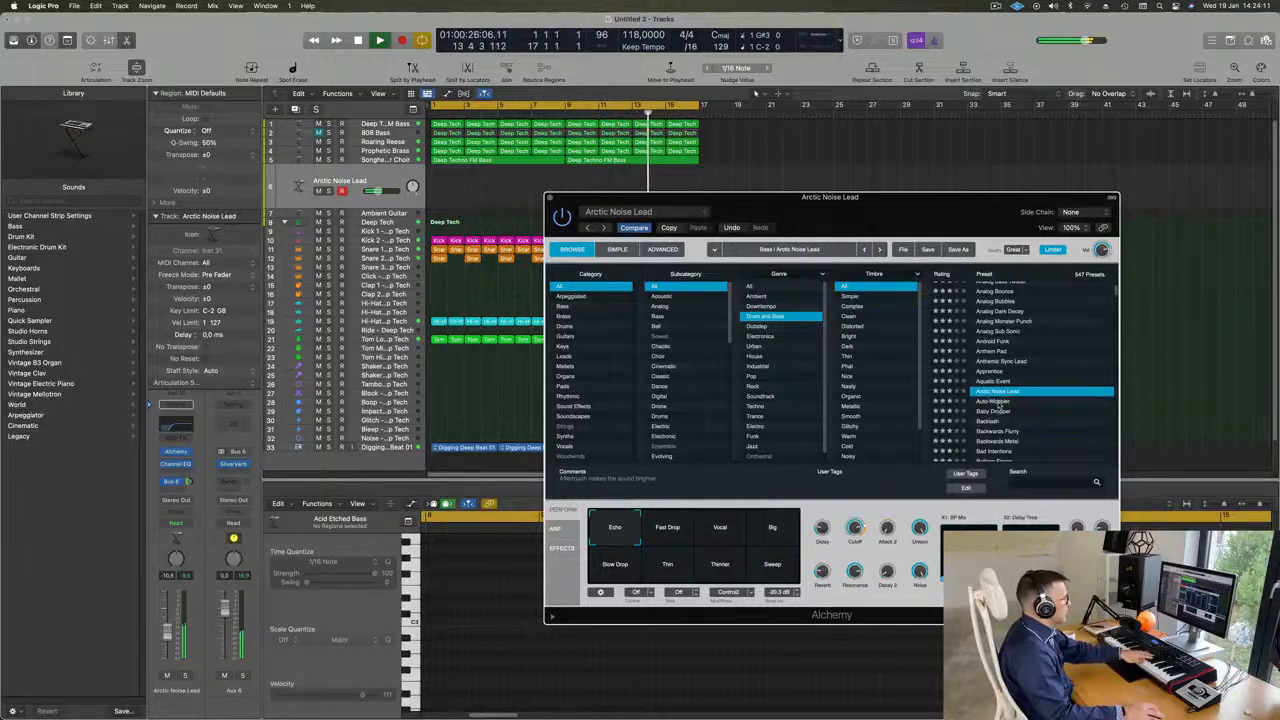
{"action": "left_click", "coordinate": [998, 402]}
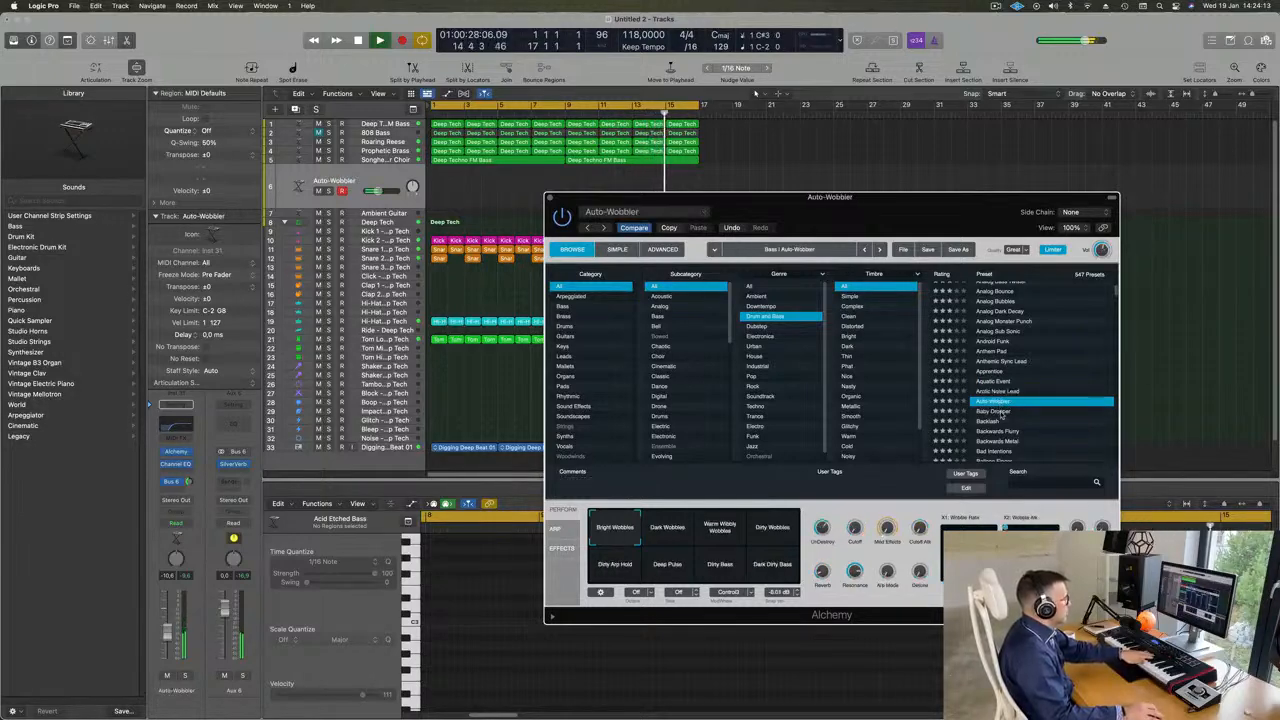
{"action": "left_click", "coordinate": [1001, 412]}
- Load and compare the Backlash, Backwards Flurry and Balloon Finger presets
{"action": "scroll", "coordinate": [995, 395], "scroll_direction": "down", "scroll_amount": 3}
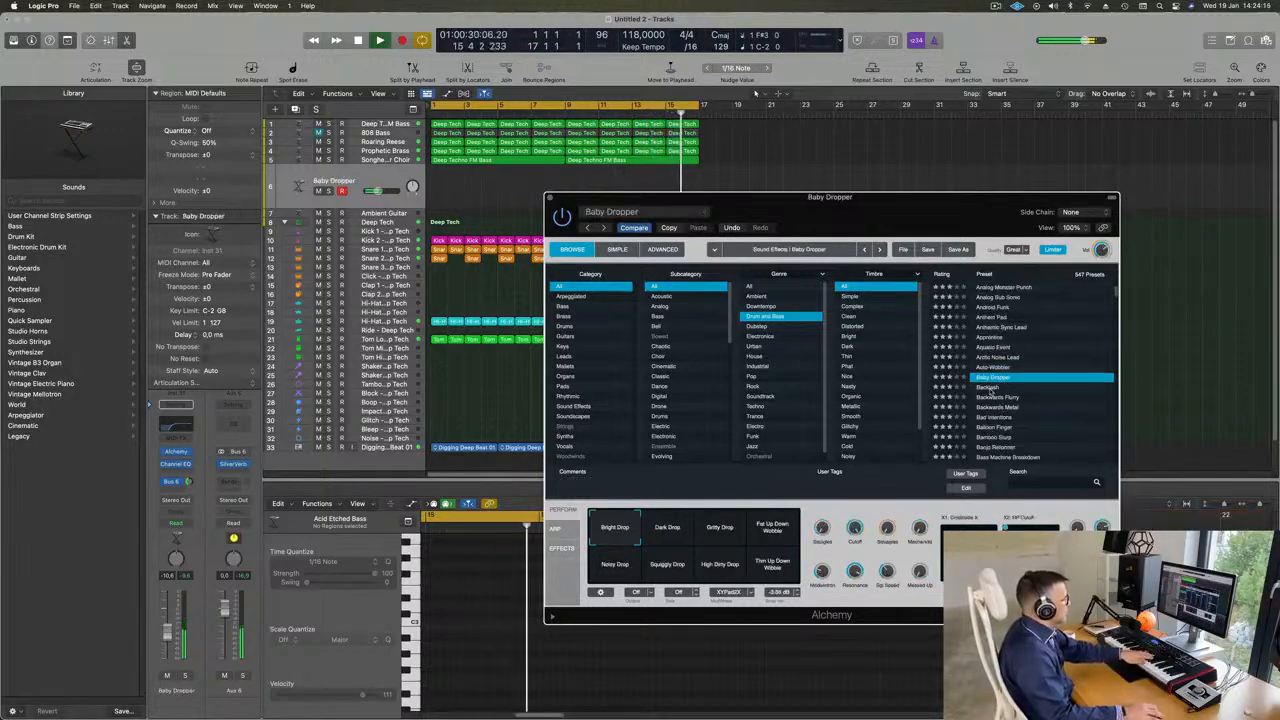
{"action": "left_click", "coordinate": [990, 390]}
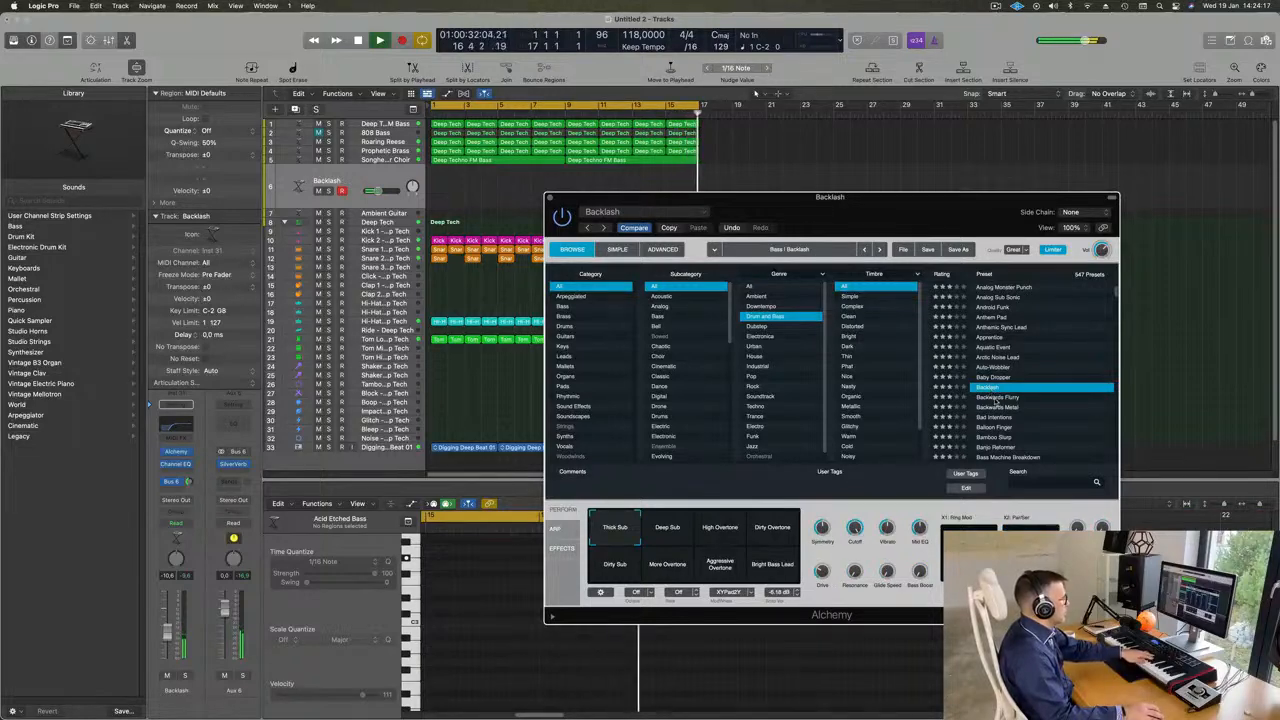
{"action": "left_click", "coordinate": [996, 398]}
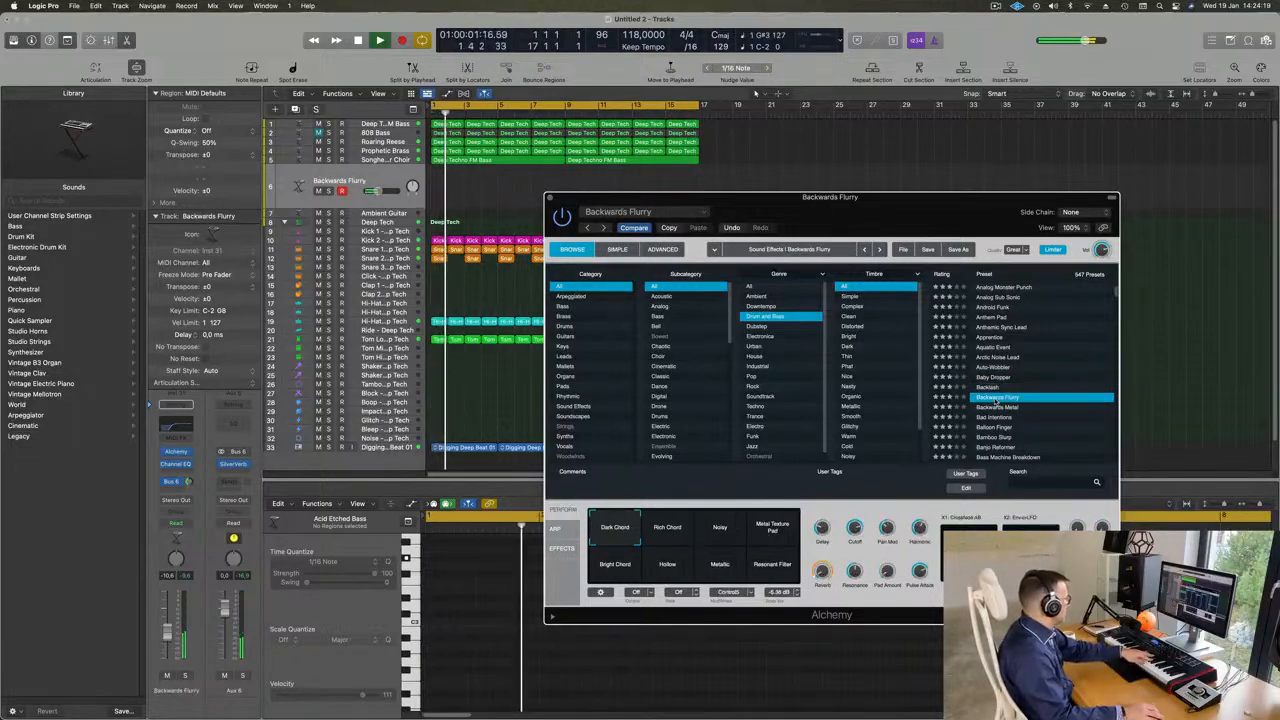
{"action": "scroll", "coordinate": [990, 395], "scroll_direction": "down", "scroll_amount": 2}
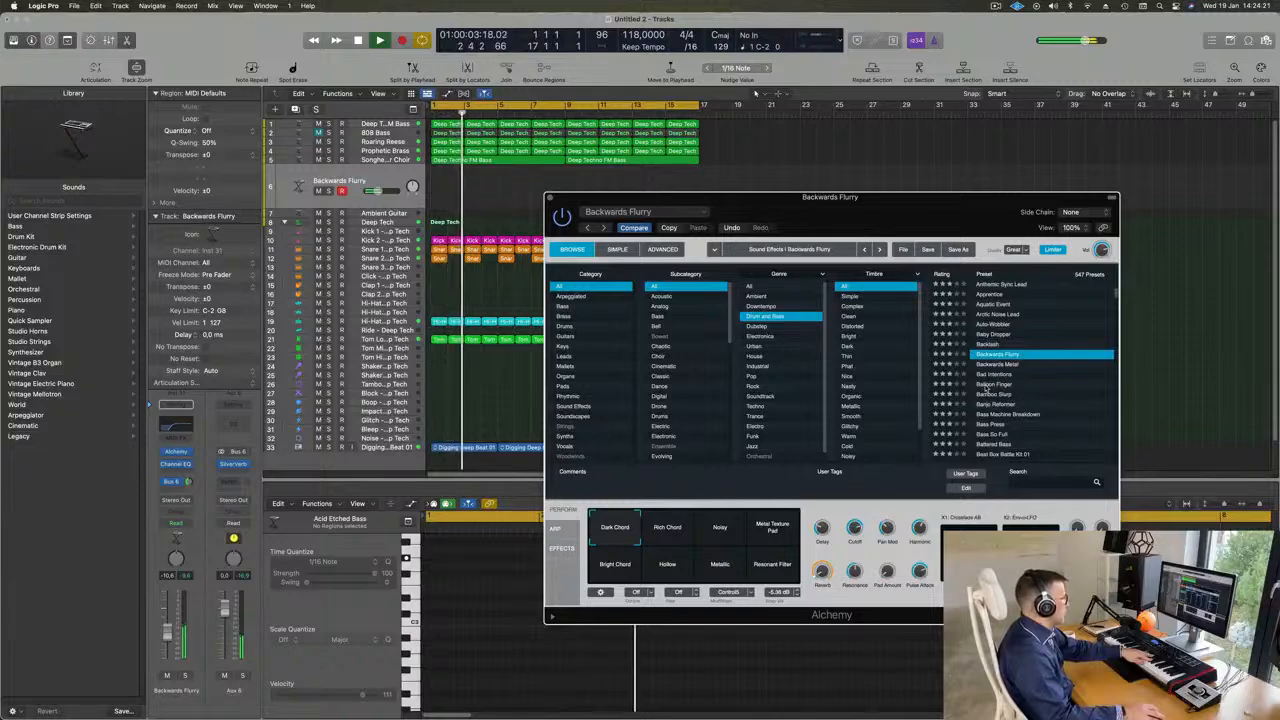
{"action": "left_click", "coordinate": [990, 386]}
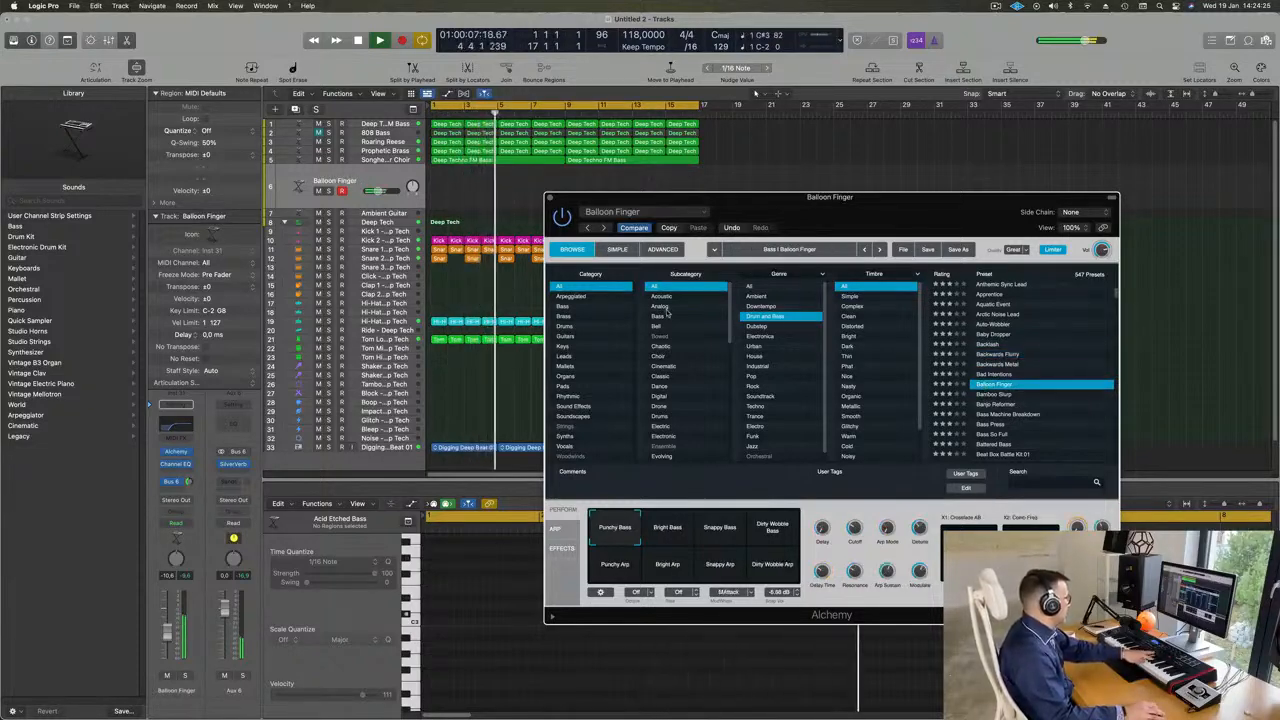
- Filter the Drum and Bass presets to the Leads category and load Robot Learning To Speak, followed by Screeching Lead
{"action": "left_click", "coordinate": [562, 357]}
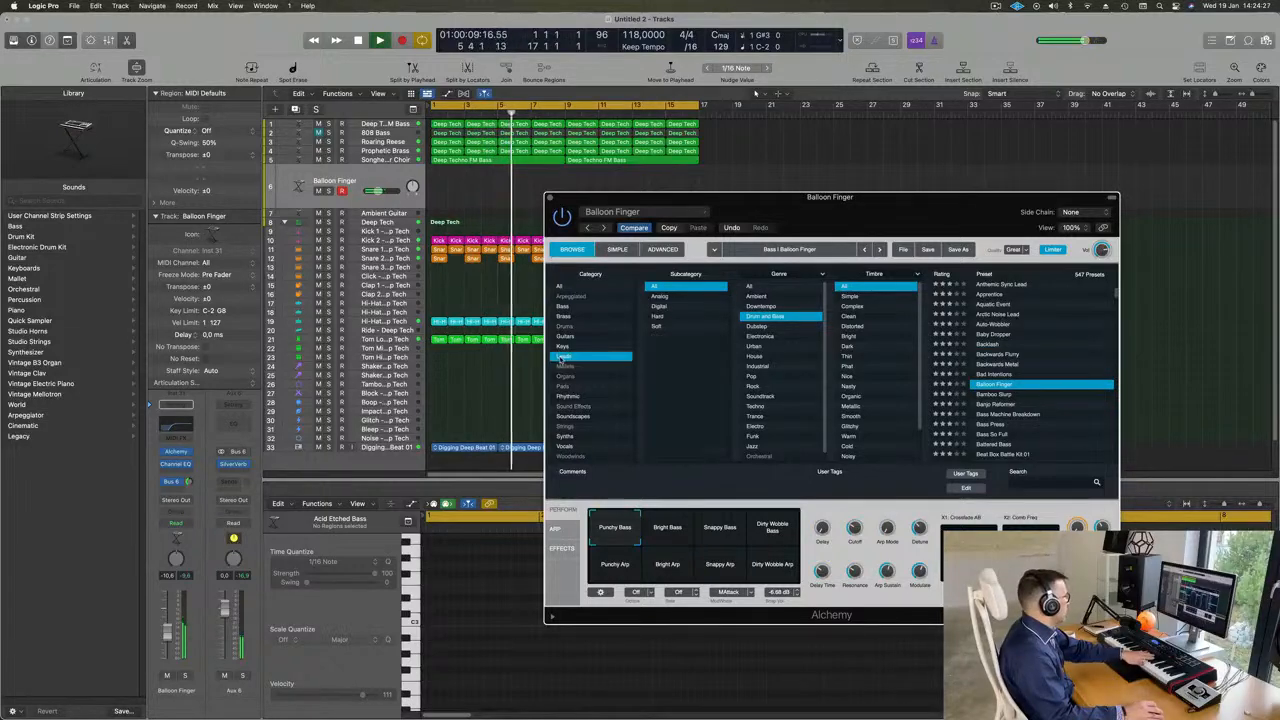
{"action": "scroll", "coordinate": [1008, 305], "scroll_direction": "down", "scroll_amount": 5}
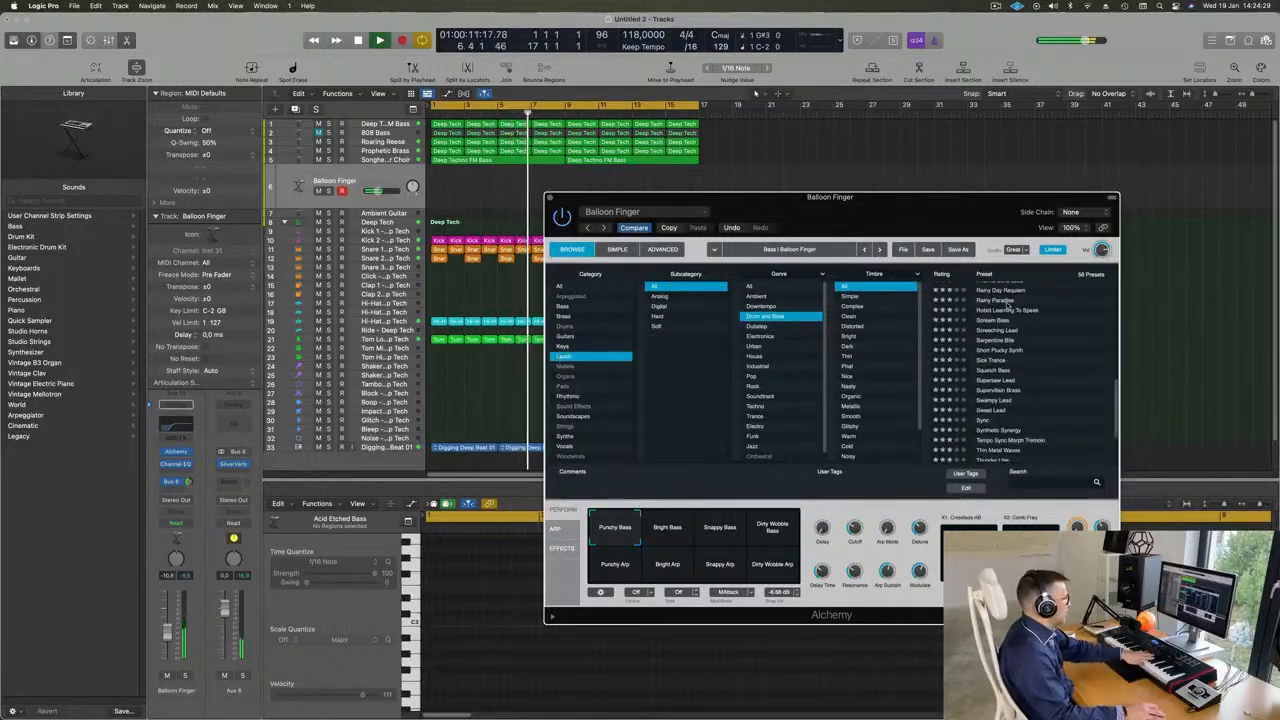
{"action": "left_click", "coordinate": [1008, 310]}
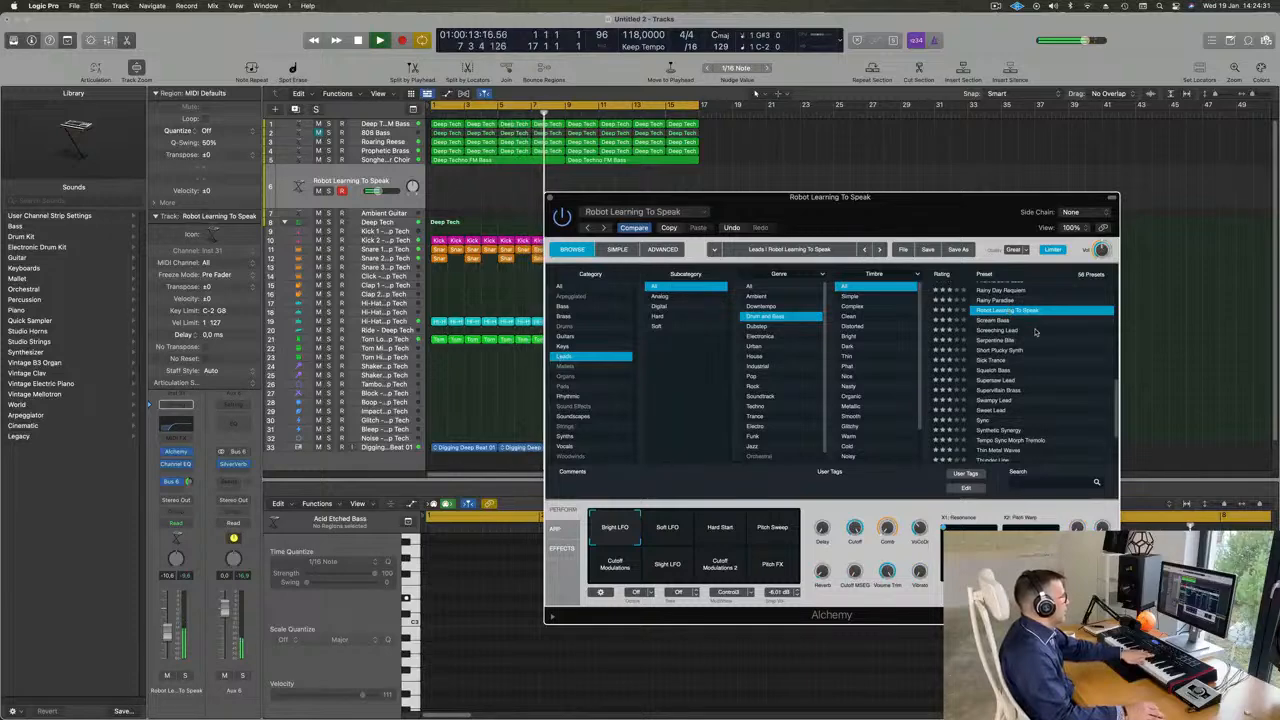
{"action": "left_click", "coordinate": [996, 331]}
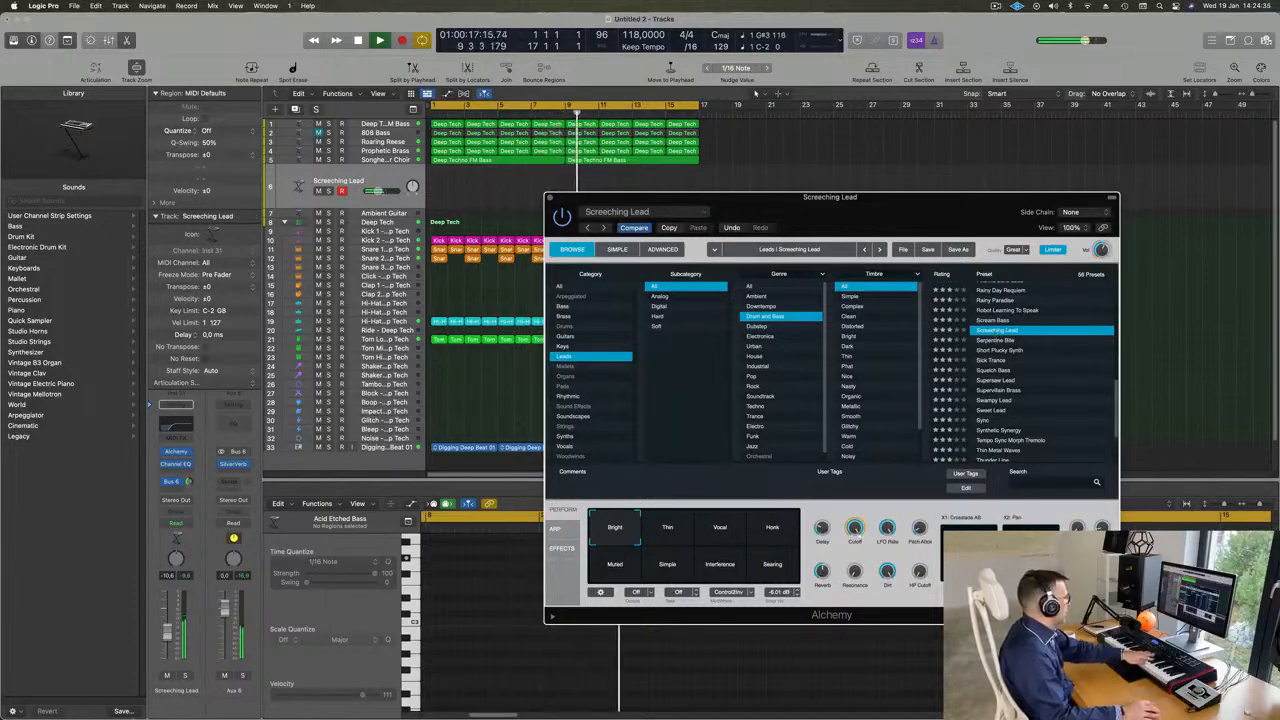
- Lower the track volume to about -16.2 dB while auditioning Screeching Lead's Vocal, Honk, Muted, Simple, Interference and Searing variations
{"action": "left_click_drag", "start_coordinate": [167, 643], "coordinate": [167, 650]}
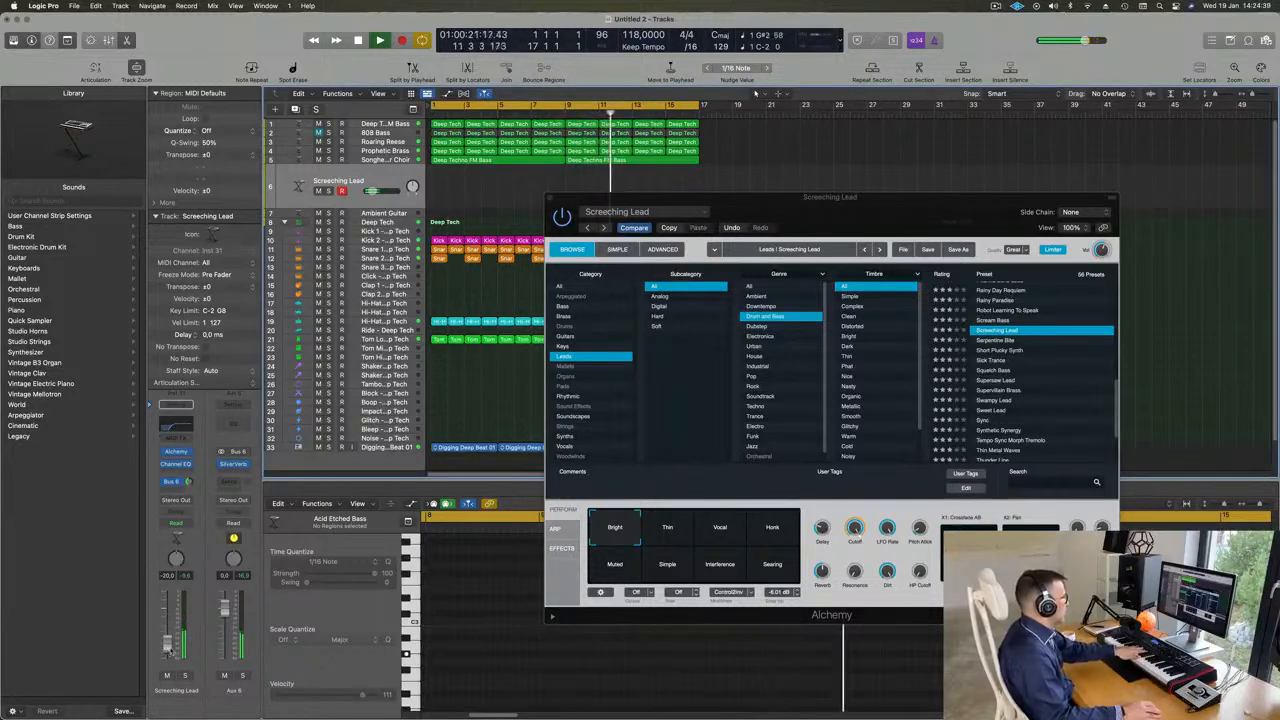
{"action": "left_click", "coordinate": [727, 535]}
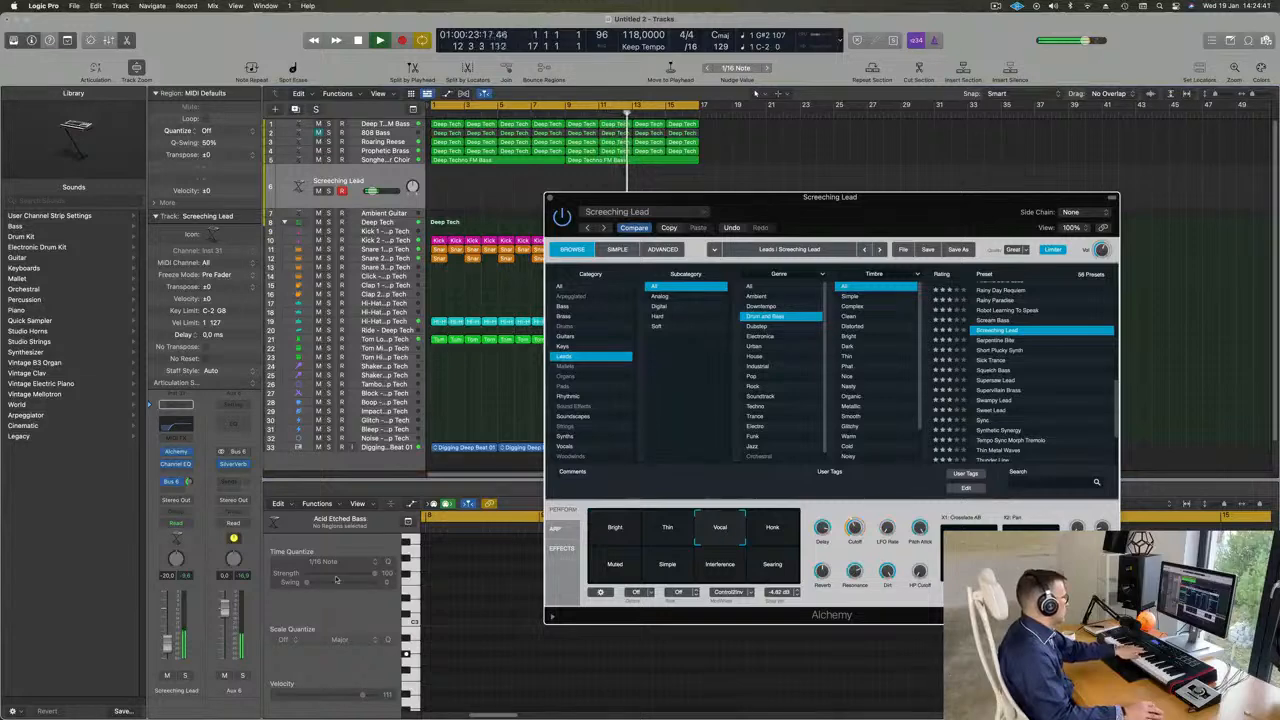
{"action": "left_click_drag", "start_coordinate": [171, 641], "coordinate": [171, 639]}
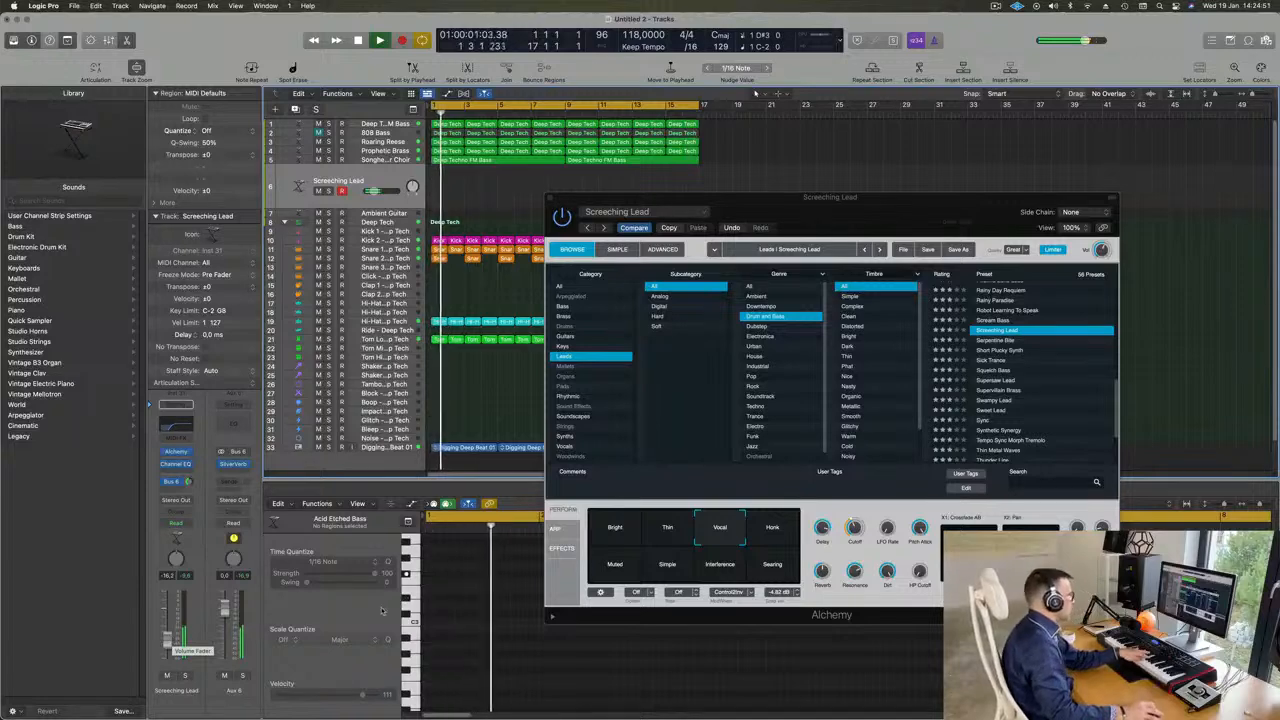
{"action": "left_click", "coordinate": [772, 527]}
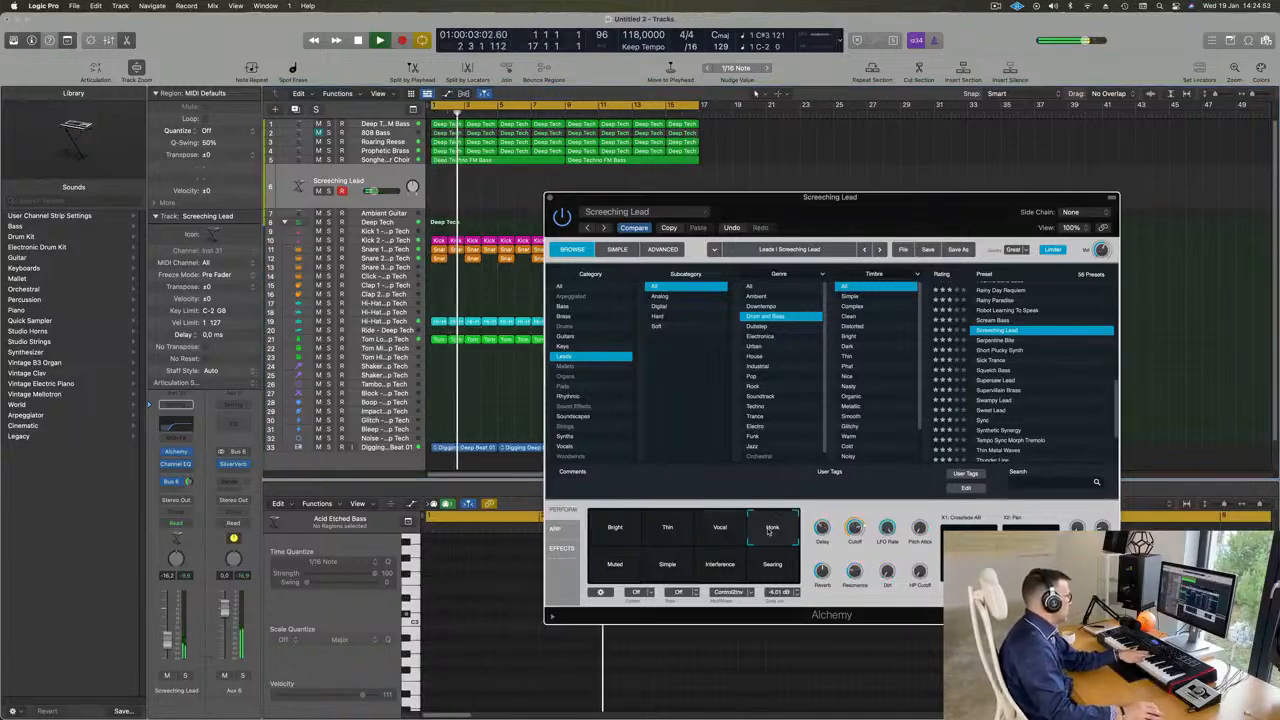
{"action": "left_click", "coordinate": [620, 575]}
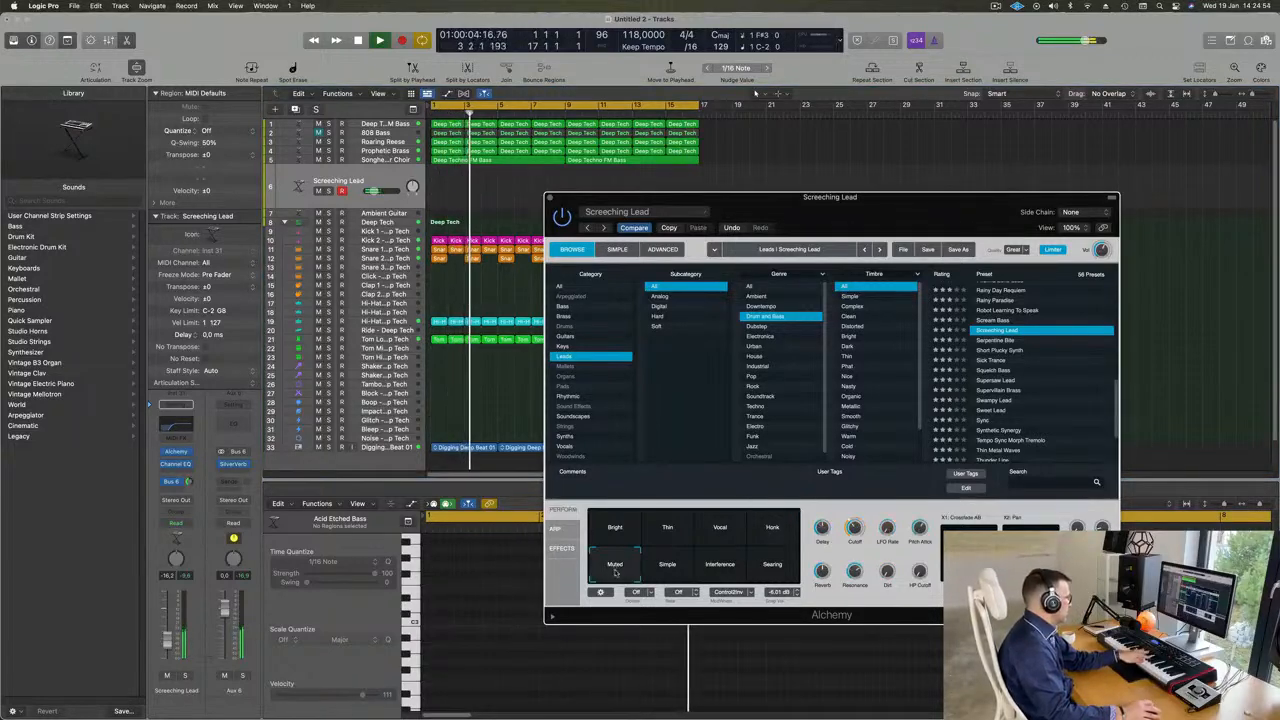
{"action": "left_click", "coordinate": [667, 566]}
{"action": "left_click", "coordinate": [720, 565]}
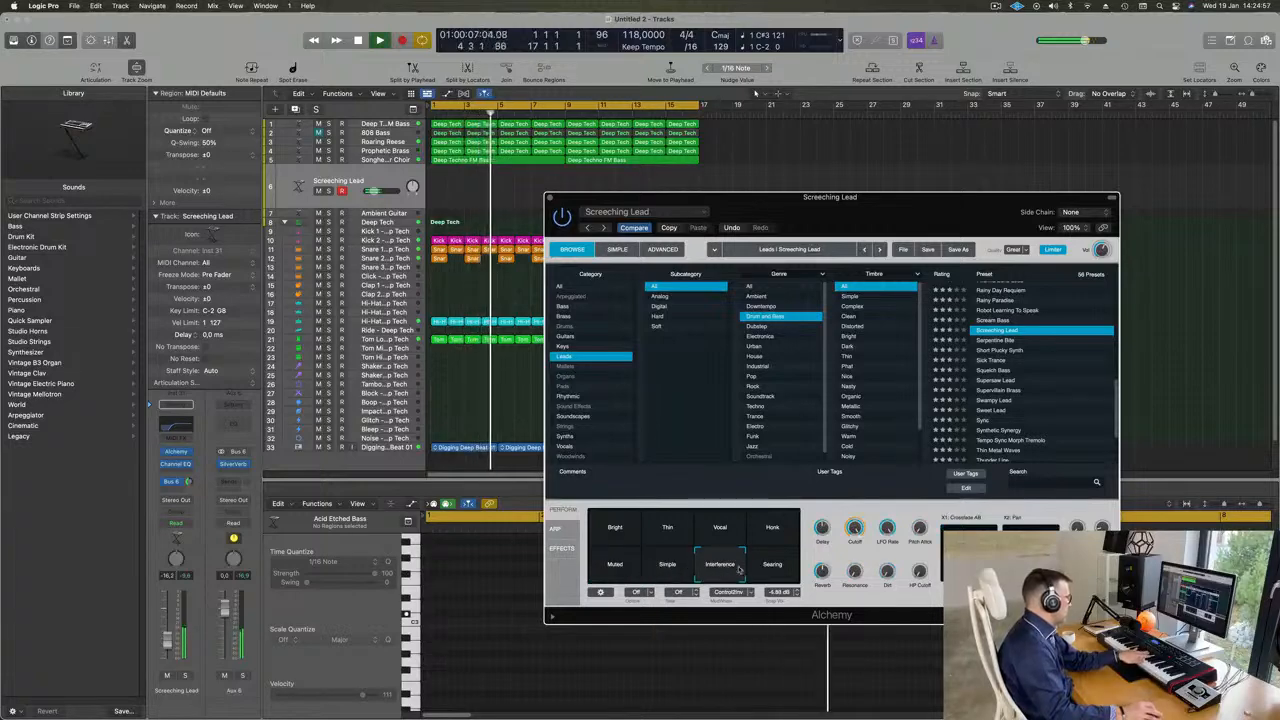
{"action": "left_click", "coordinate": [775, 566]}
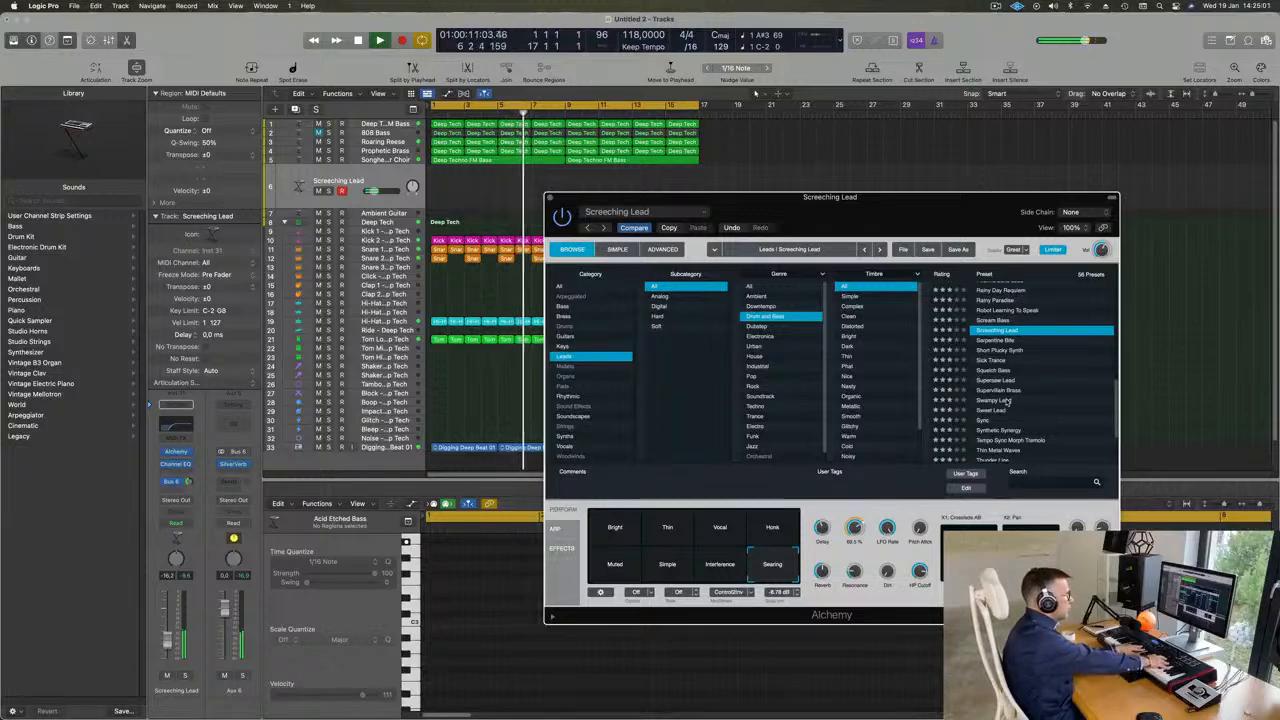
- Try the Serpentine Bite preset, load Short Plucky Synth instead, and choose its Smokey variation
{"action": "left_click", "coordinate": [1001, 340]}
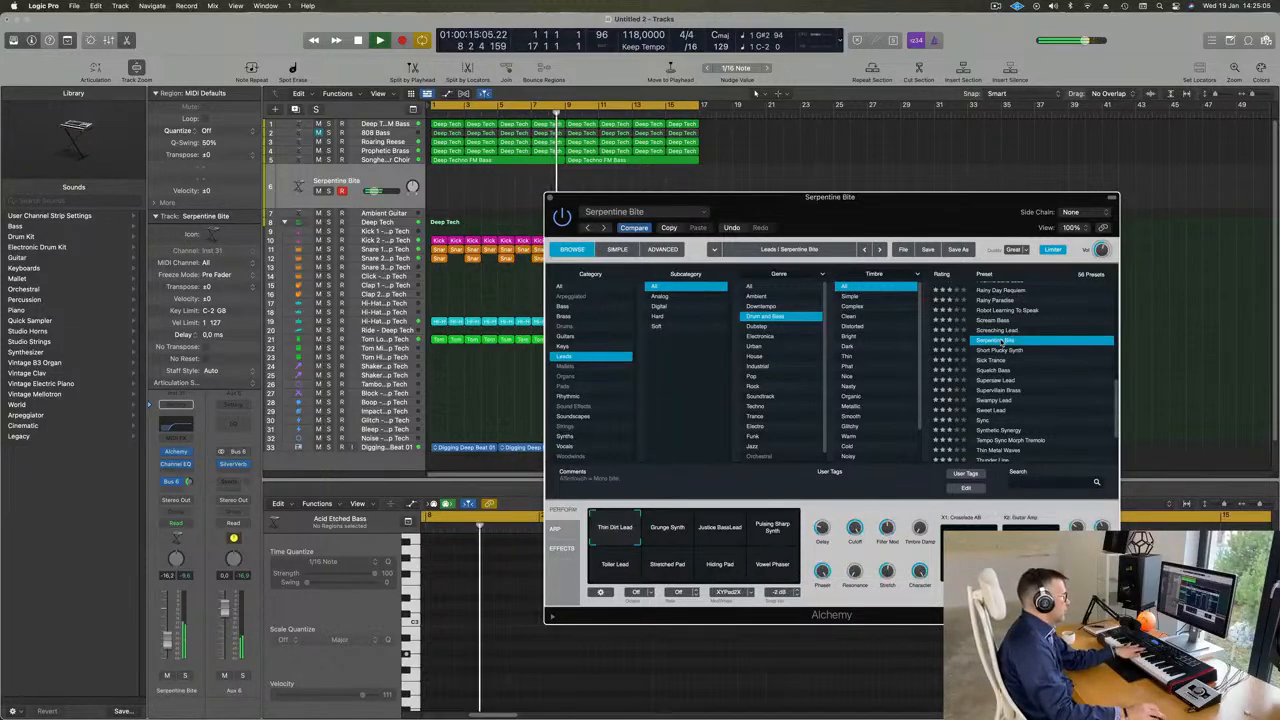
{"action": "left_click", "coordinate": [1007, 351]}
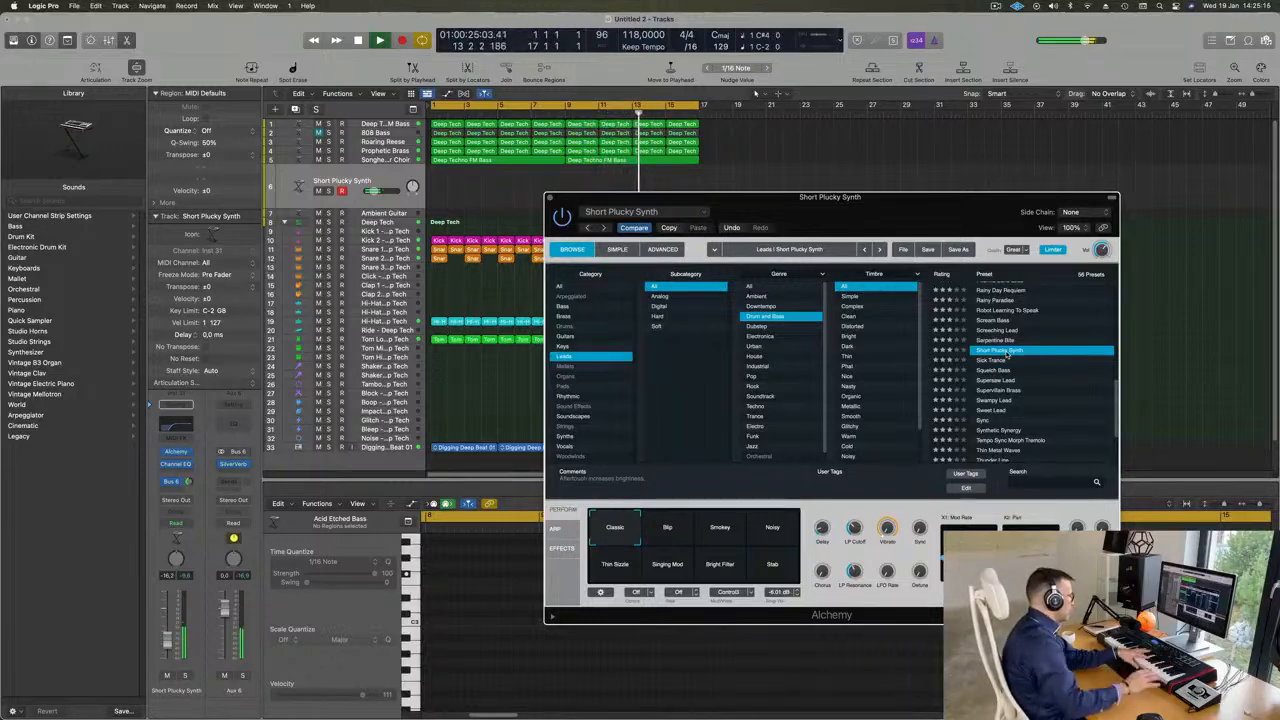
{"action": "left_click", "coordinate": [730, 530]}
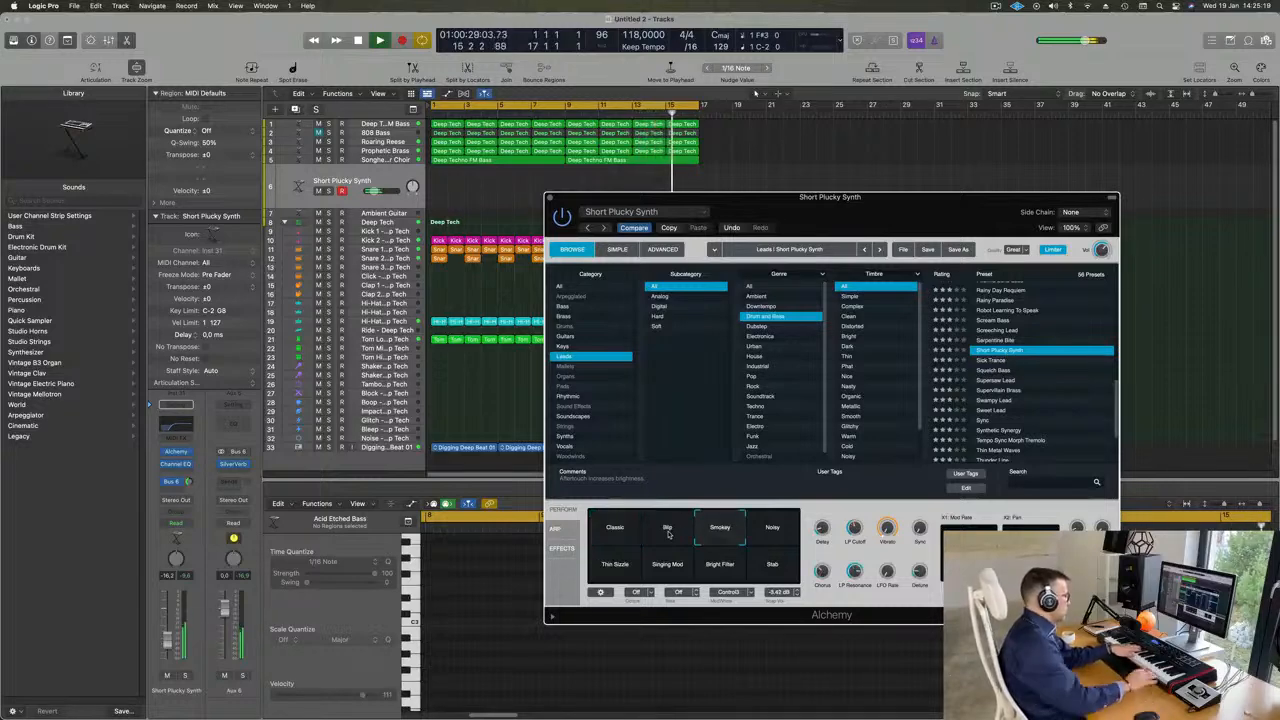
{"action": "key", "text": "XF86AudioRaiseVolume"}
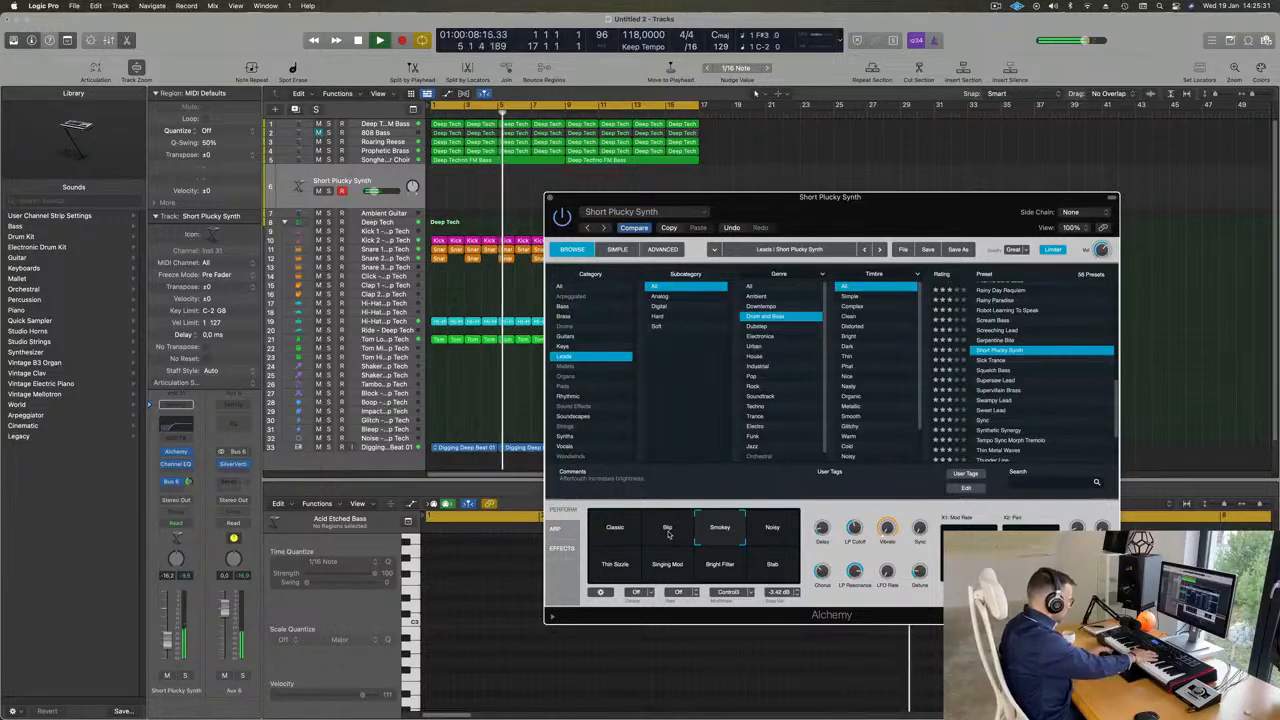
- Record a Short Plucky Synth part up to the end of bar 16, and move the Alchemy window off the recorded region
{"action": "key", "text": "r"}
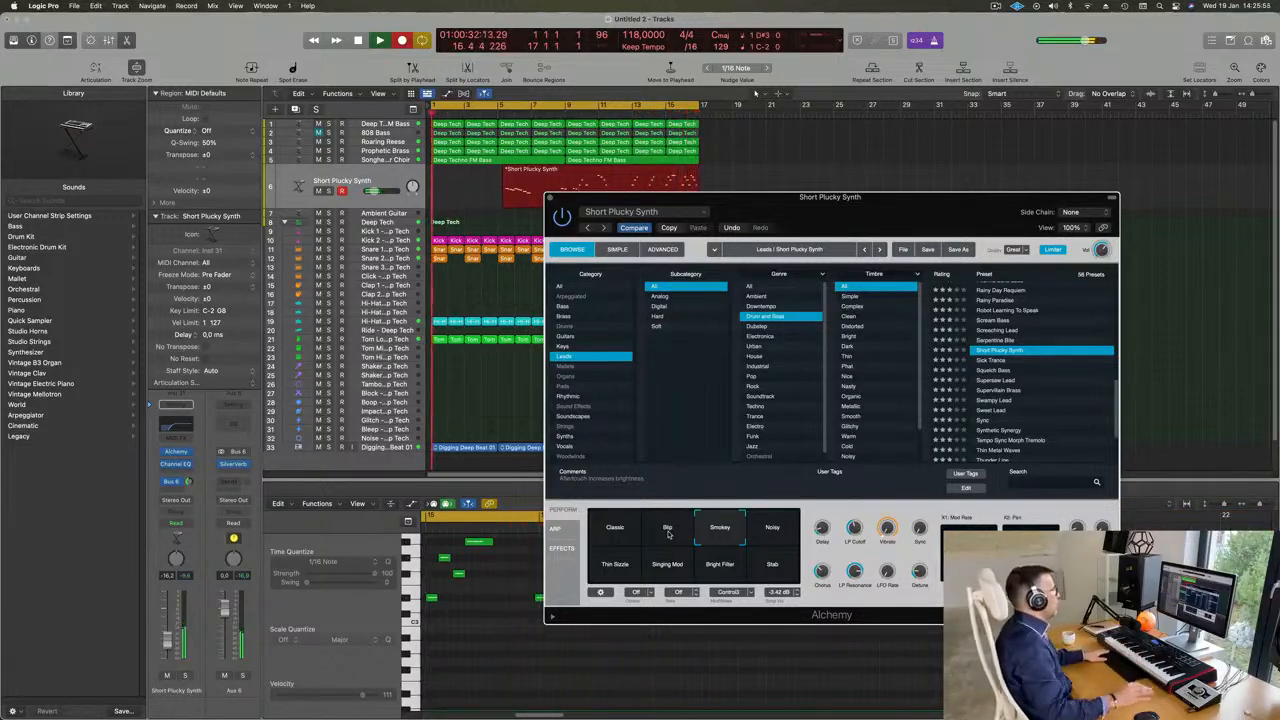
{"action": "key", "text": "space"}
{"action": "left_click_drag", "start_coordinate": [682, 197], "coordinate": [620, 254]}
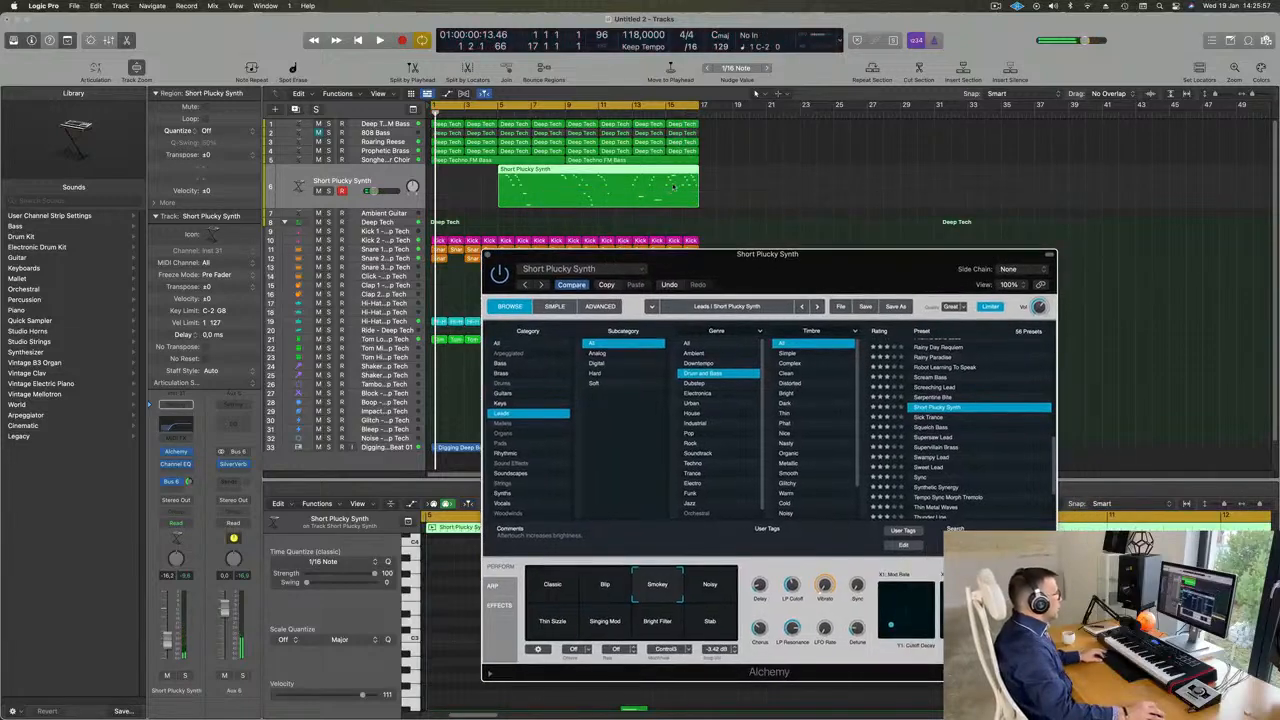
{"action": "key", "text": "space"}
{"action": "left_click", "coordinate": [682, 176]}
{"action": "key", "text": "space"}
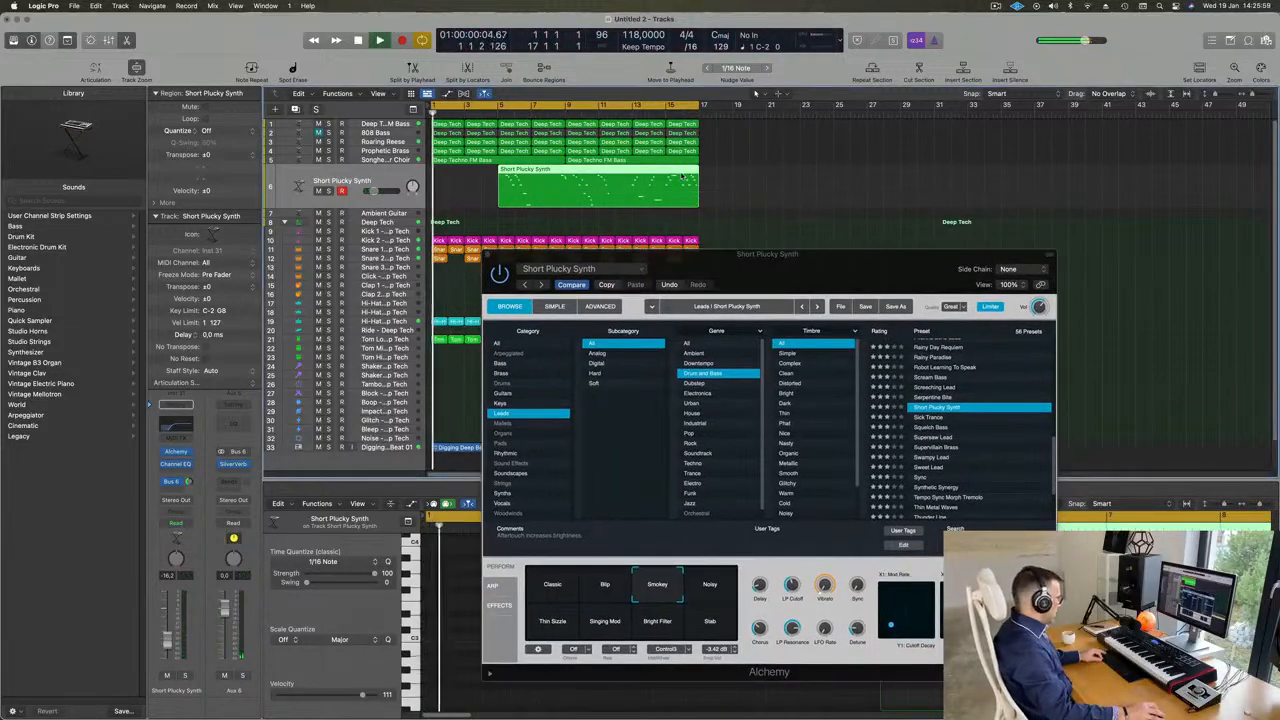
- Isolate bar 16 of the Short Plucky Synth region, splitting crossing notes, delete the rest, move that bar to bar 1 and play it
{"action": "left_click_drag", "start_coordinate": [681, 171], "coordinate": [696, 190]}
{"action": "key", "text": "BackSpace"}
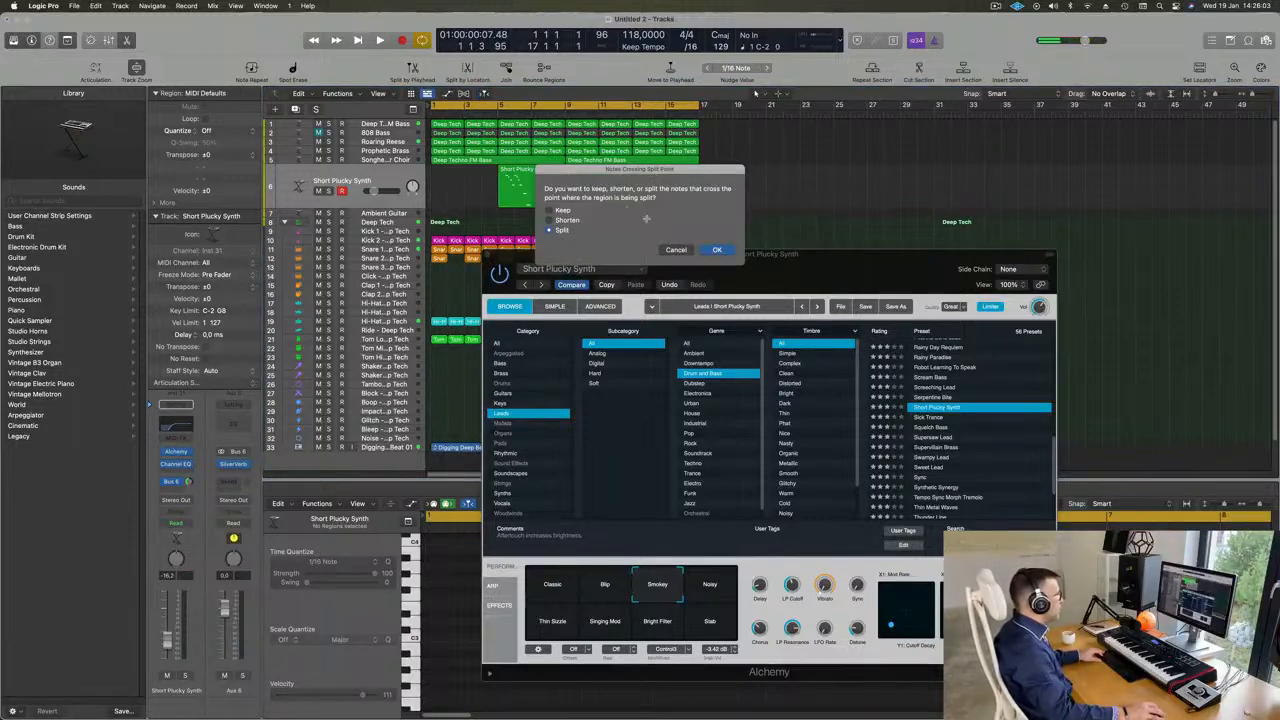
{"action": "key", "text": "Return"}
{"action": "key", "text": "BackSpace"}
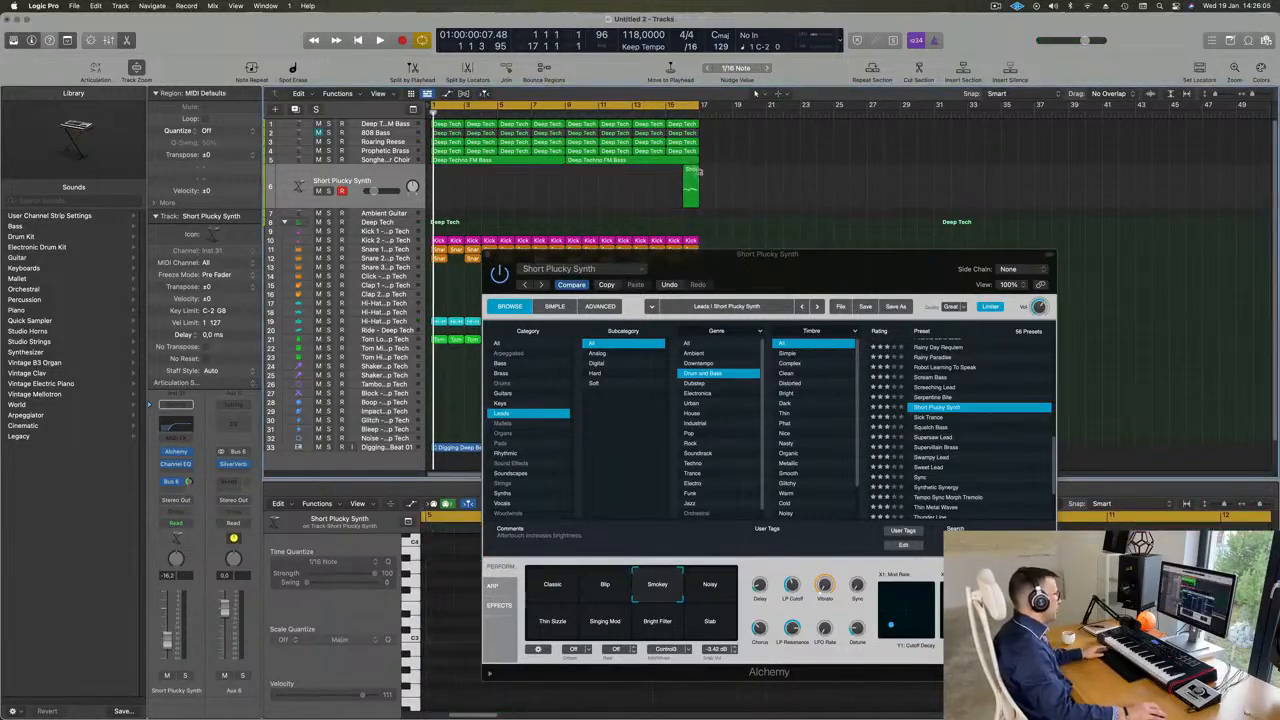
{"action": "left_click_drag", "start_coordinate": [688, 171], "coordinate": [438, 172]}
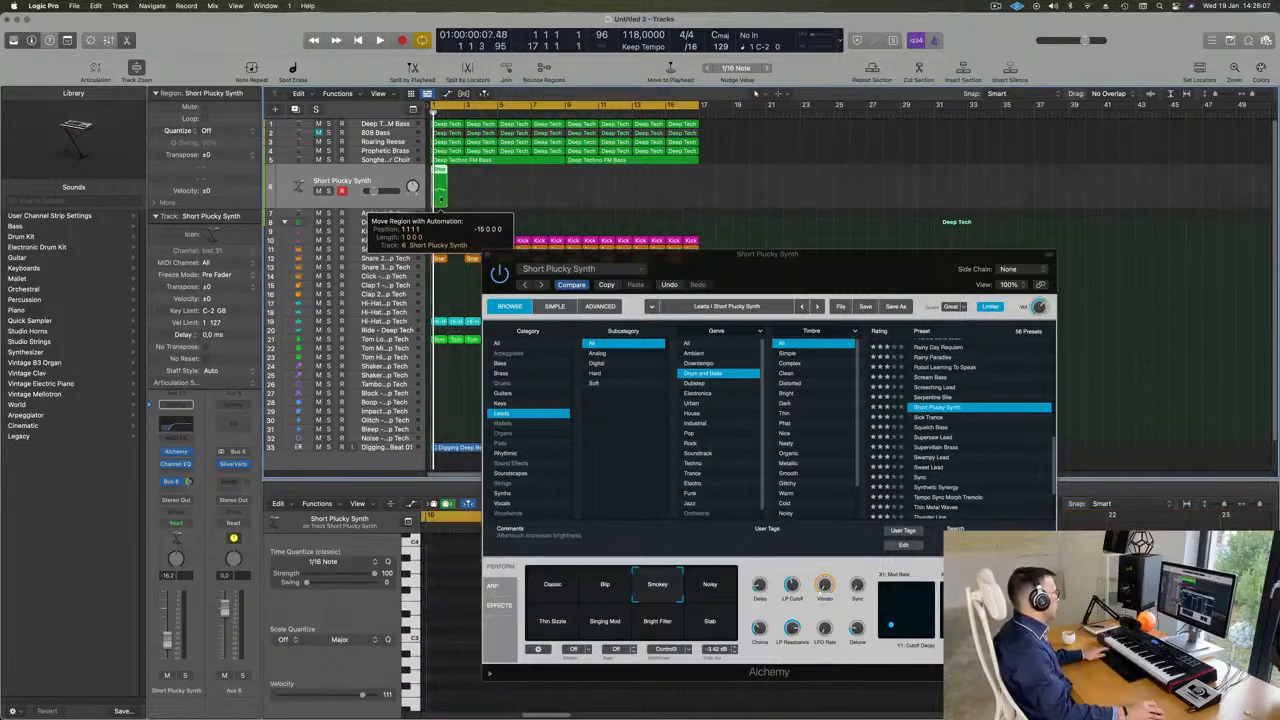
{"action": "key", "text": "space"}
{"action": "left_click_drag", "start_coordinate": [668, 278], "coordinate": [1018, 213]}
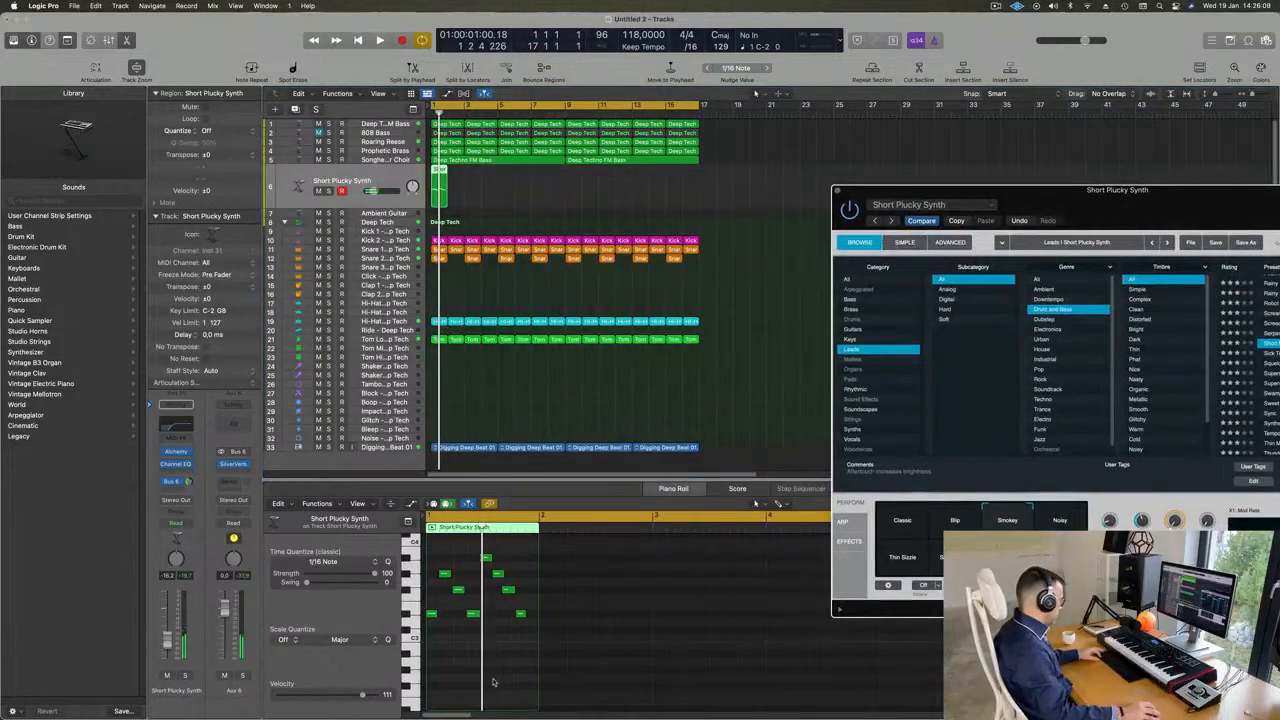
- Quantize all notes of the one-bar Short Plucky Synth region to 1/16 notes and play them back
{"action": "left_click", "coordinate": [492, 682]}
{"action": "key", "text": "super+a"}
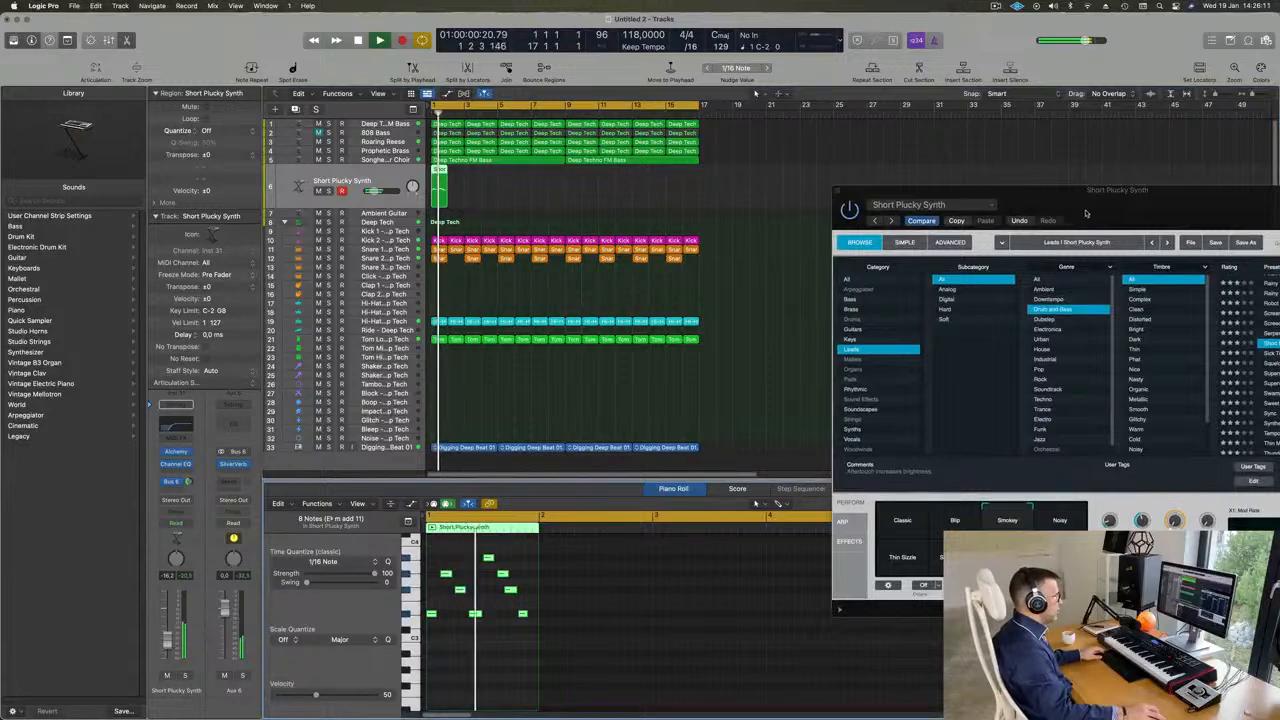
{"action": "left_click_drag", "start_coordinate": [1120, 205], "coordinate": [900, 224]}
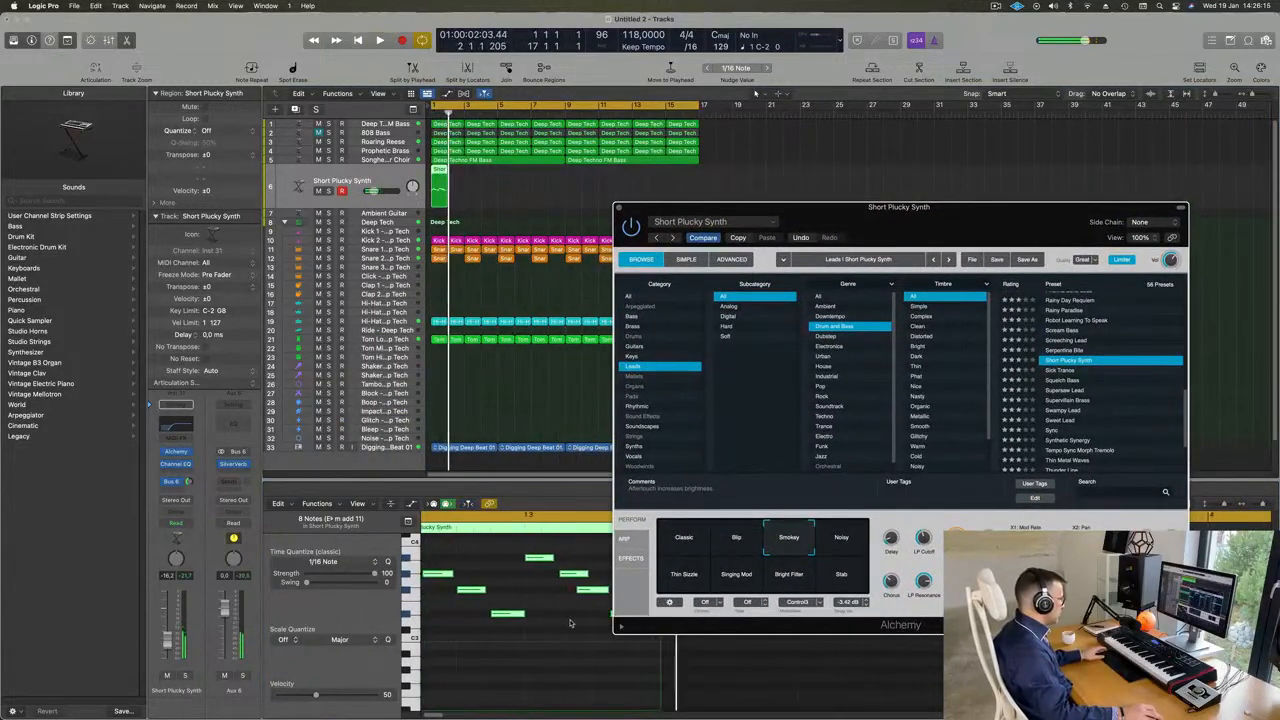
{"action": "scroll", "coordinate": [517, 616], "scroll_direction": "left", "scroll_amount": 3}
{"action": "key", "text": "space"}
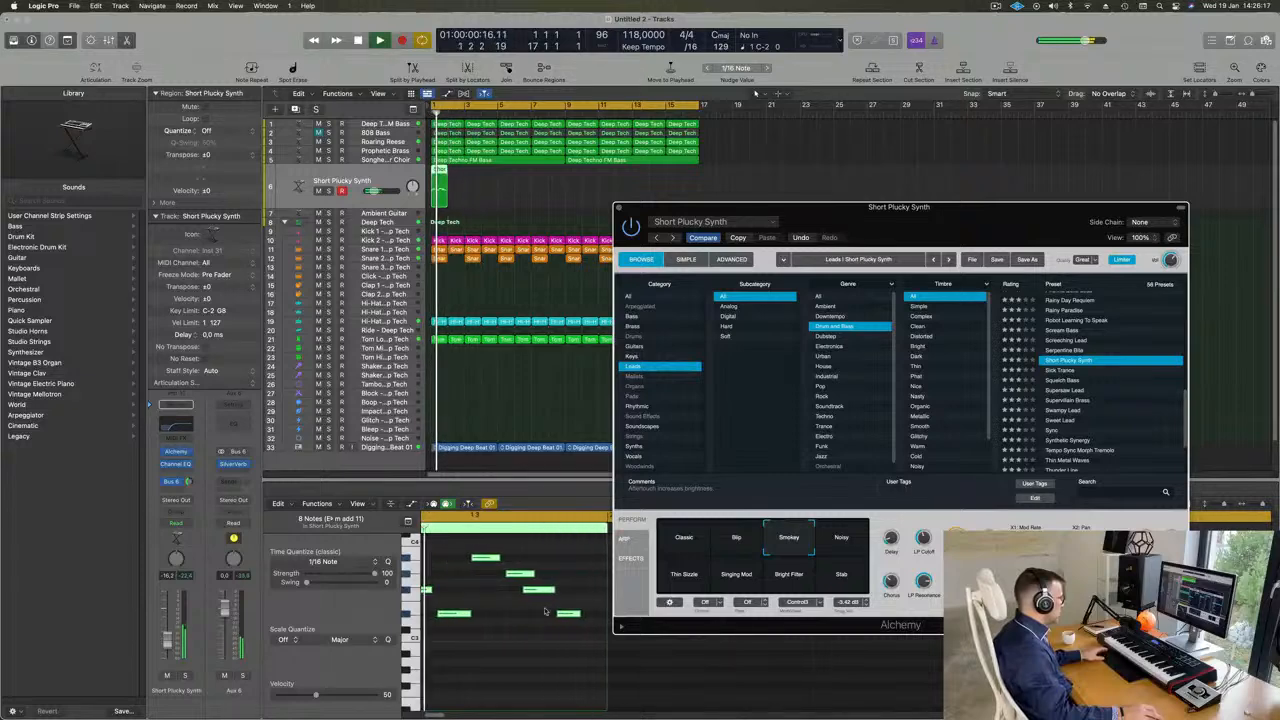
{"action": "key", "text": "space"}
- Nudge the last two notes of the Short Plucky Synth bar later by a 1/16 note, hide Alchemy and play the result
{"action": "left_click_drag", "start_coordinate": [575, 581], "coordinate": [552, 627]}
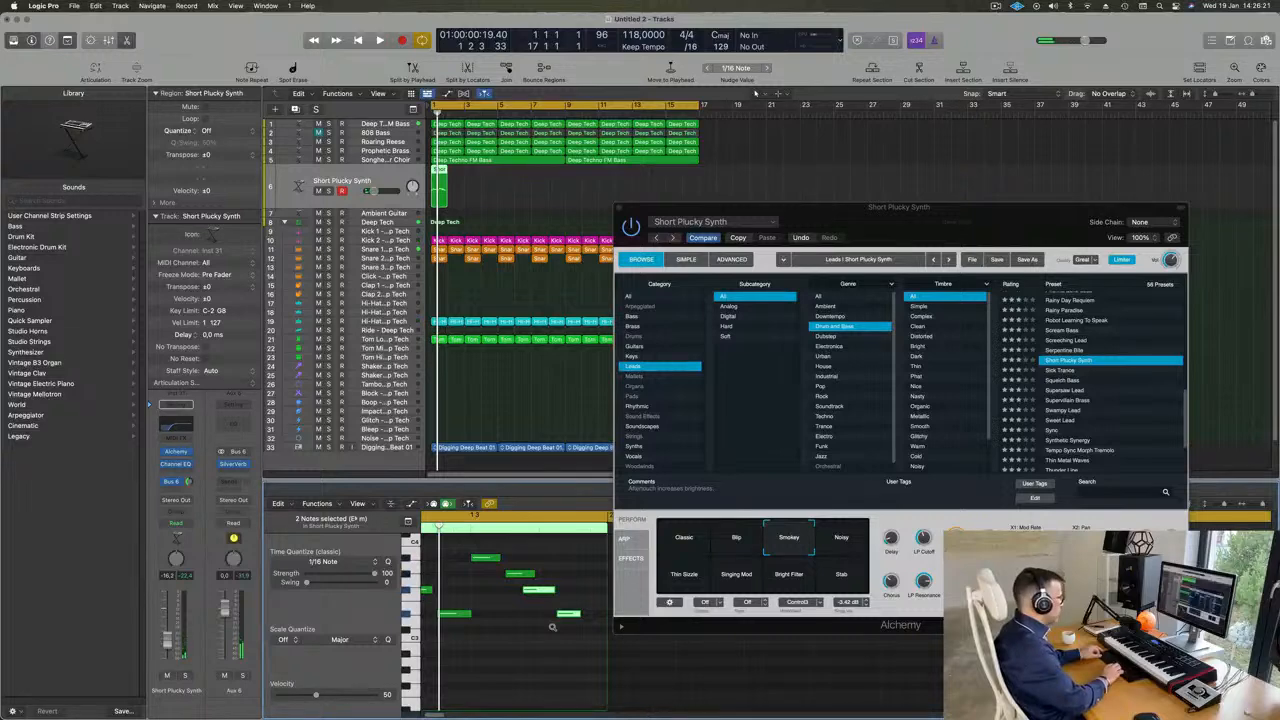
{"action": "key", "text": "alt+Right"}
{"action": "key", "text": "v"}
{"action": "key", "text": "space"}
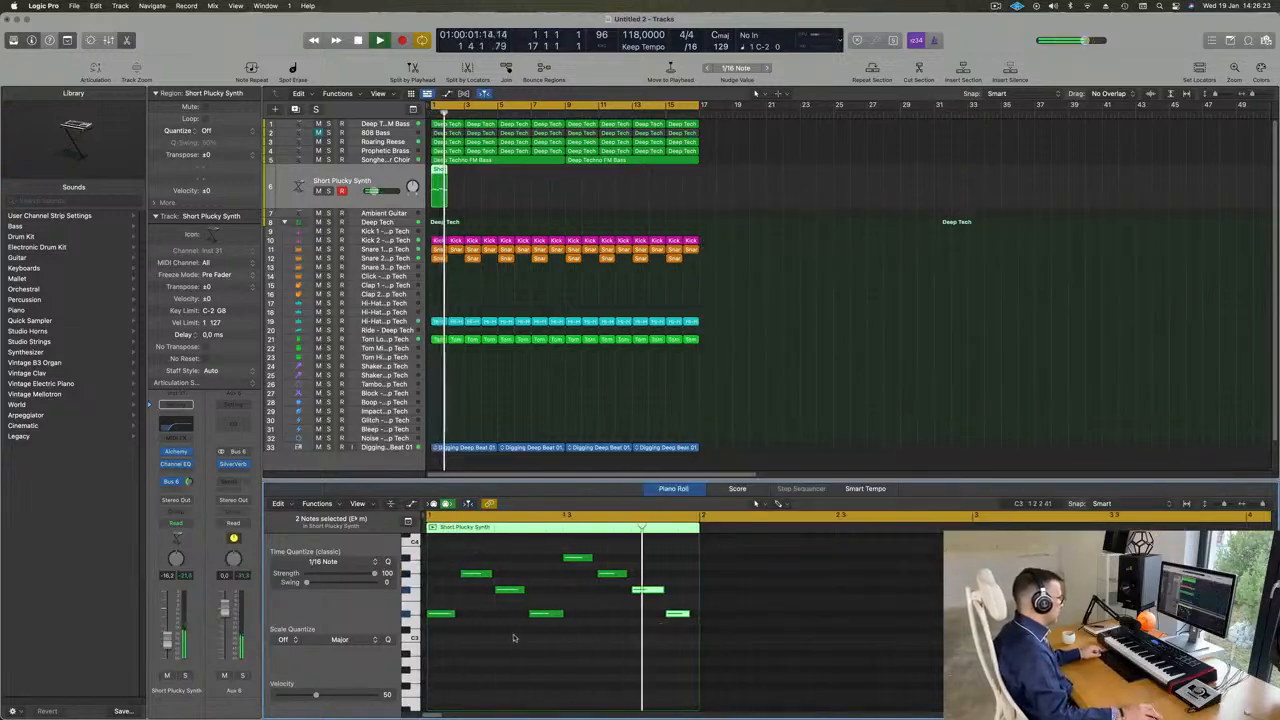
{"action": "key", "text": "space"}
- Repeat the one-bar Short Plucky Synth region until it fills the loop to the end of bar 16
{"action": "key", "text": "space"}
{"action": "left_click", "coordinate": [494, 187]}
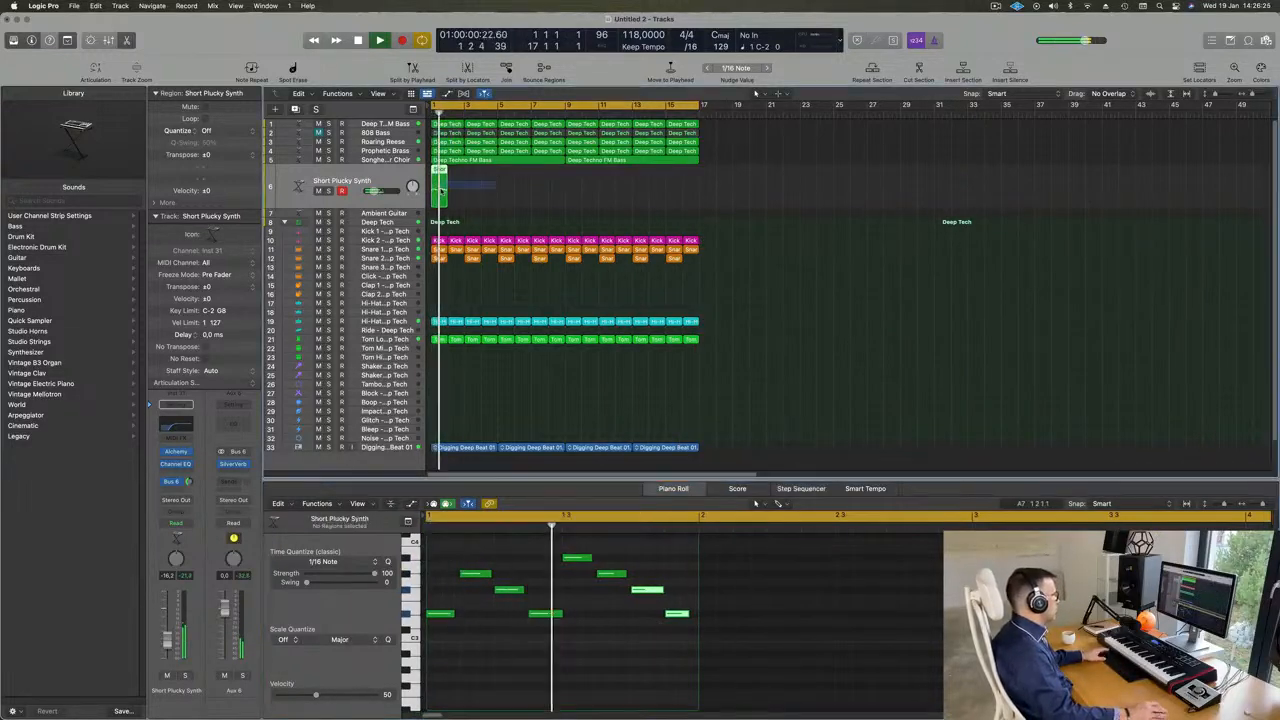
{"action": "left_click", "coordinate": [440, 188]}
{"action": "key", "text": "space"}
{"action": "key", "text": "space"}
{"action": "key", "text": "super+r"}
{"action": "key", "text": "super+r"}
{"action": "key", "text": "super+r"}
{"action": "key", "text": "super+r"}
{"action": "key", "text": "super+r"}
{"action": "key", "text": "super+r"}
{"action": "key", "text": "super+r"}
{"action": "key", "text": "super+r"}
{"action": "key", "text": "super+r"}
{"action": "key", "text": "super+r"}
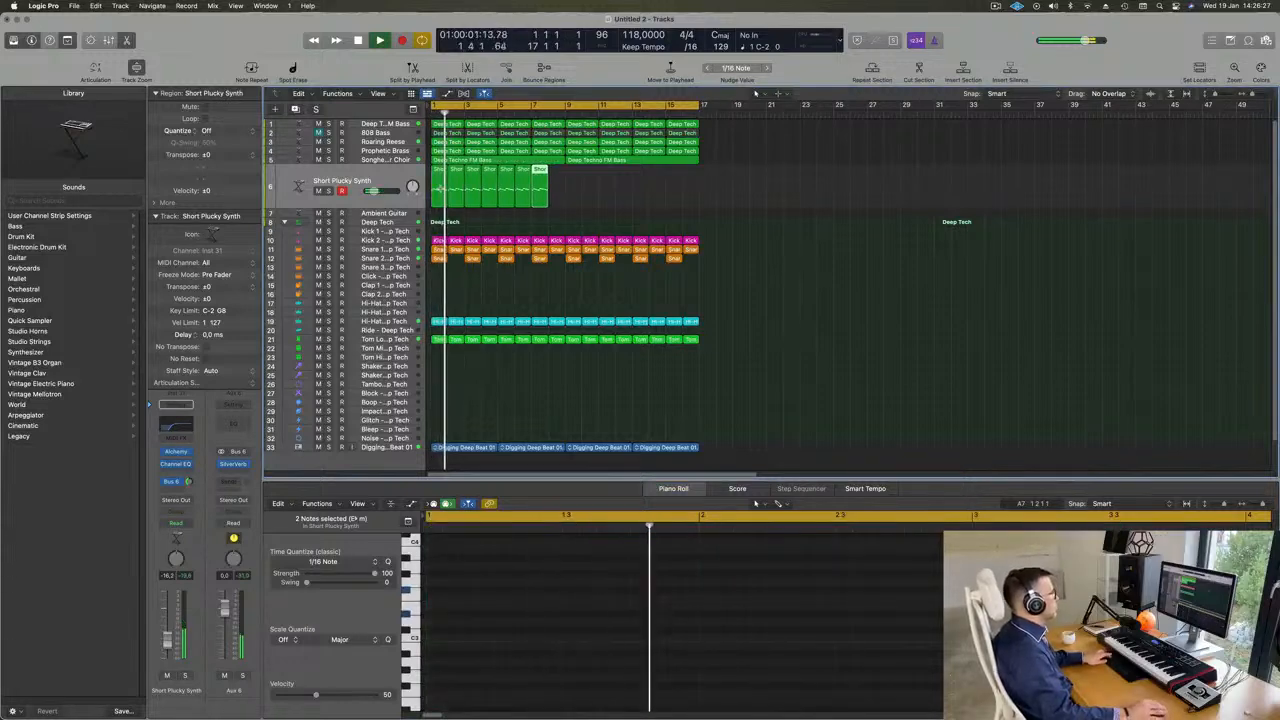
{"action": "key", "text": "super+r"}
{"action": "key", "text": "super+r"}
{"action": "key", "text": "super+r"}
{"action": "key", "text": "super+r"}
{"action": "key", "text": "super+r"}
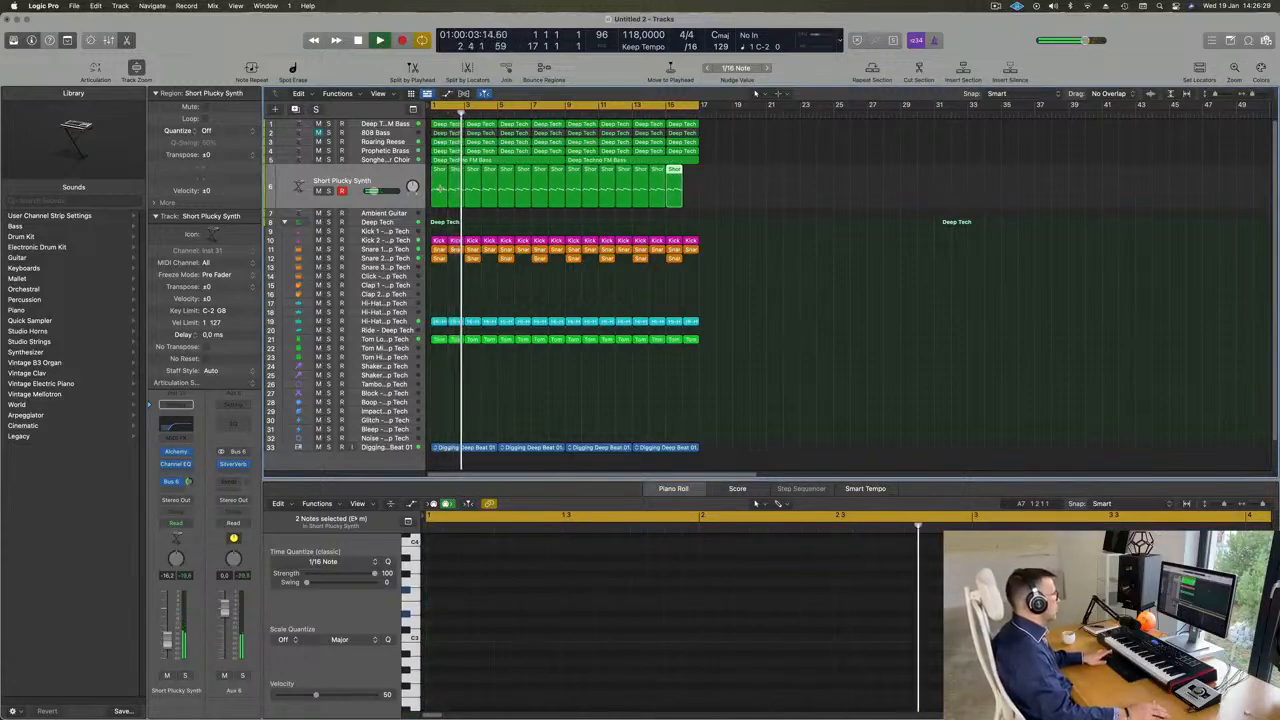
- Play the full Short Plucky Synth part, lower its track volume to about -17.2 dB and bring back the Alchemy window
{"action": "left_click", "coordinate": [392, 172]}
{"action": "key", "text": "space"}
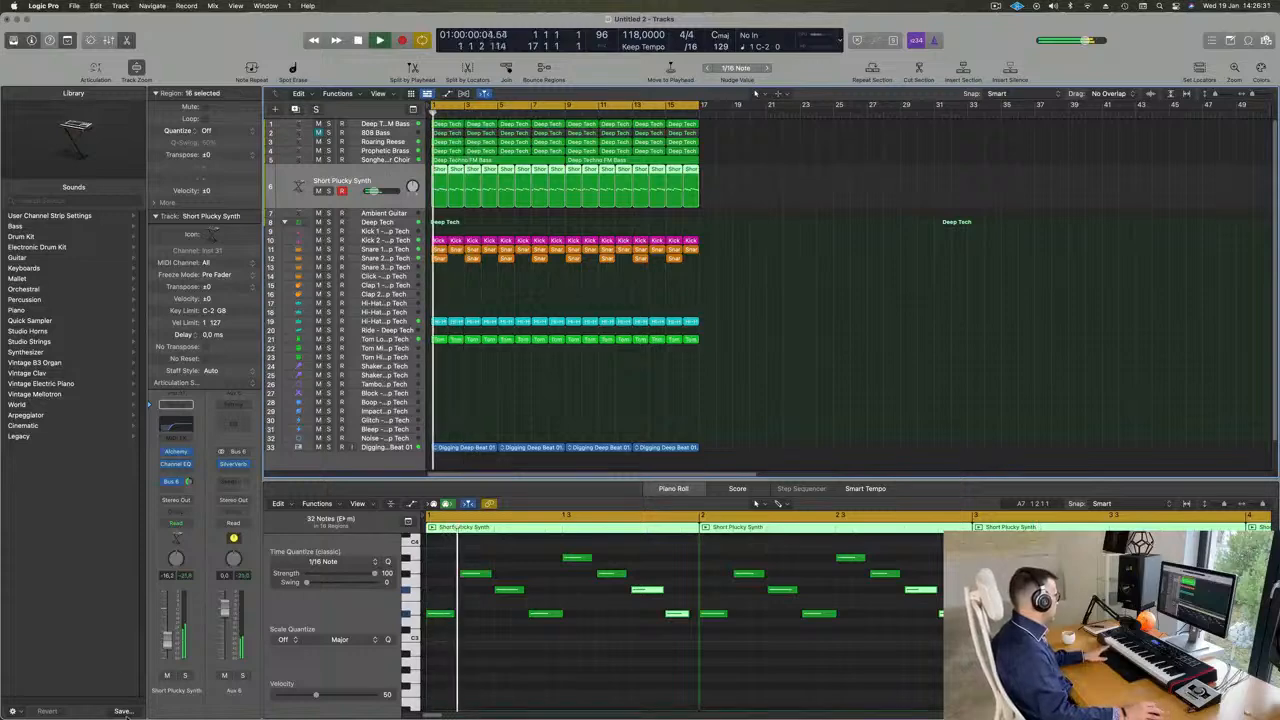
{"action": "left_click_drag", "start_coordinate": [172, 636], "coordinate": [172, 638]}
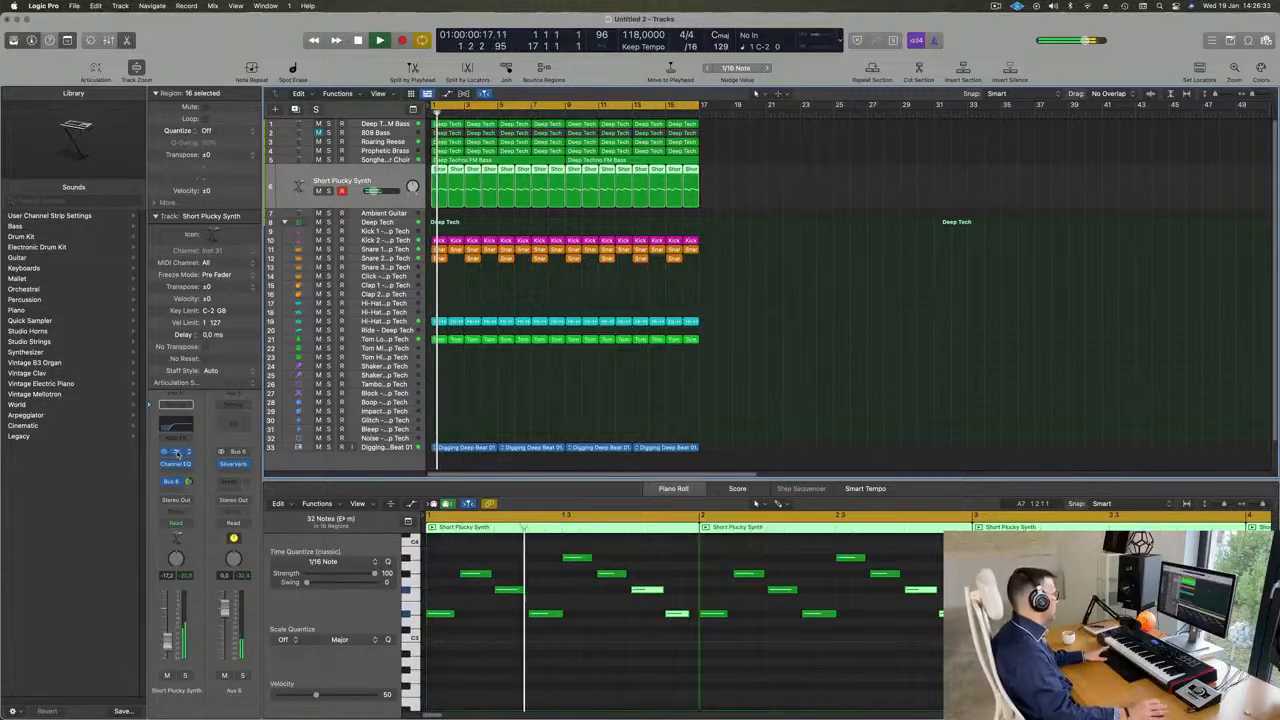
{"action": "key", "text": "v"}
{"action": "left_click_drag", "start_coordinate": [916, 250], "coordinate": [716, 117]}
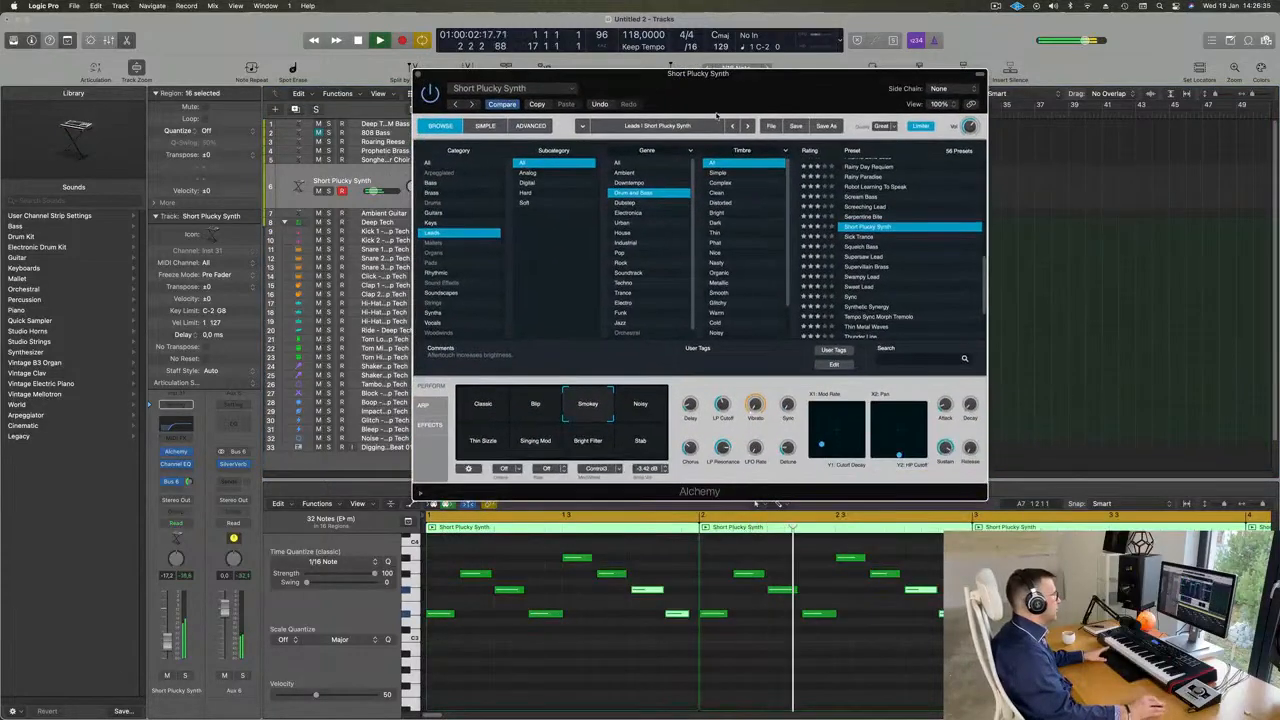
- Audition the Noisy, Stab, Bright Filter, Singing Mod, Thin Sizzle, Classic, Blip and Smokey variations, raising the track volume to about -12.4 dB
{"action": "left_click", "coordinate": [644, 413]}
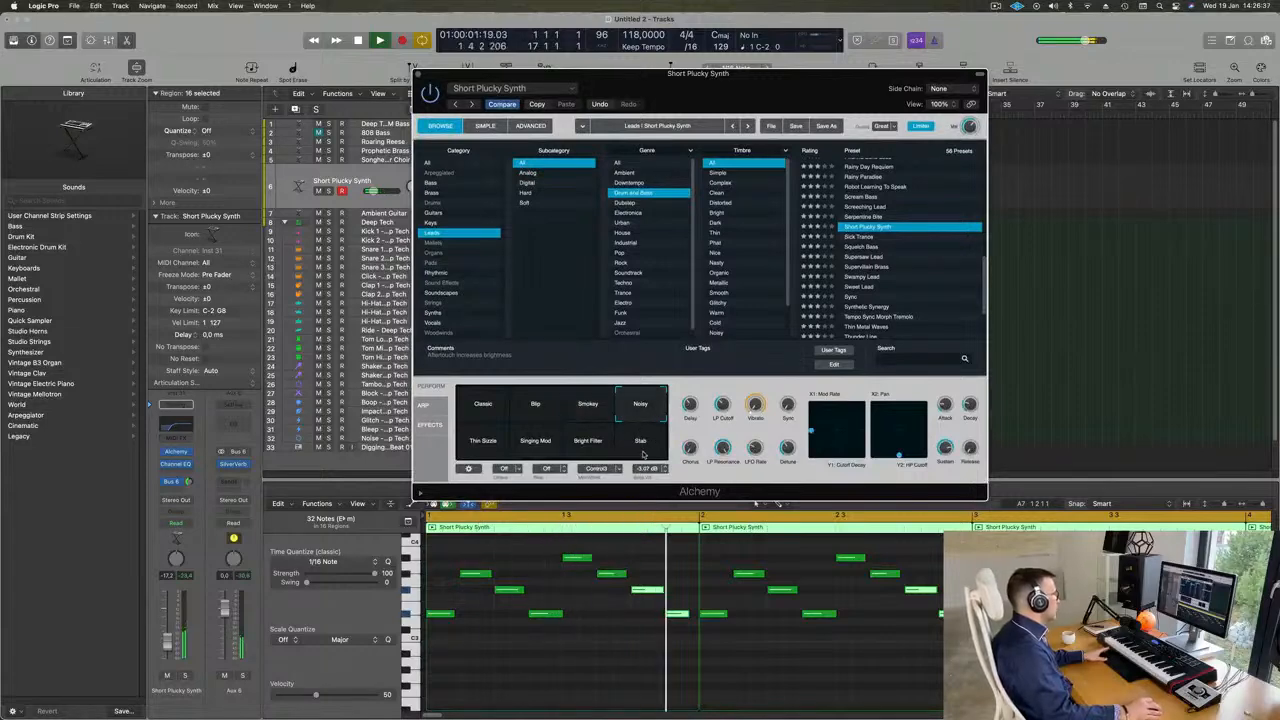
{"action": "left_click", "coordinate": [643, 452]}
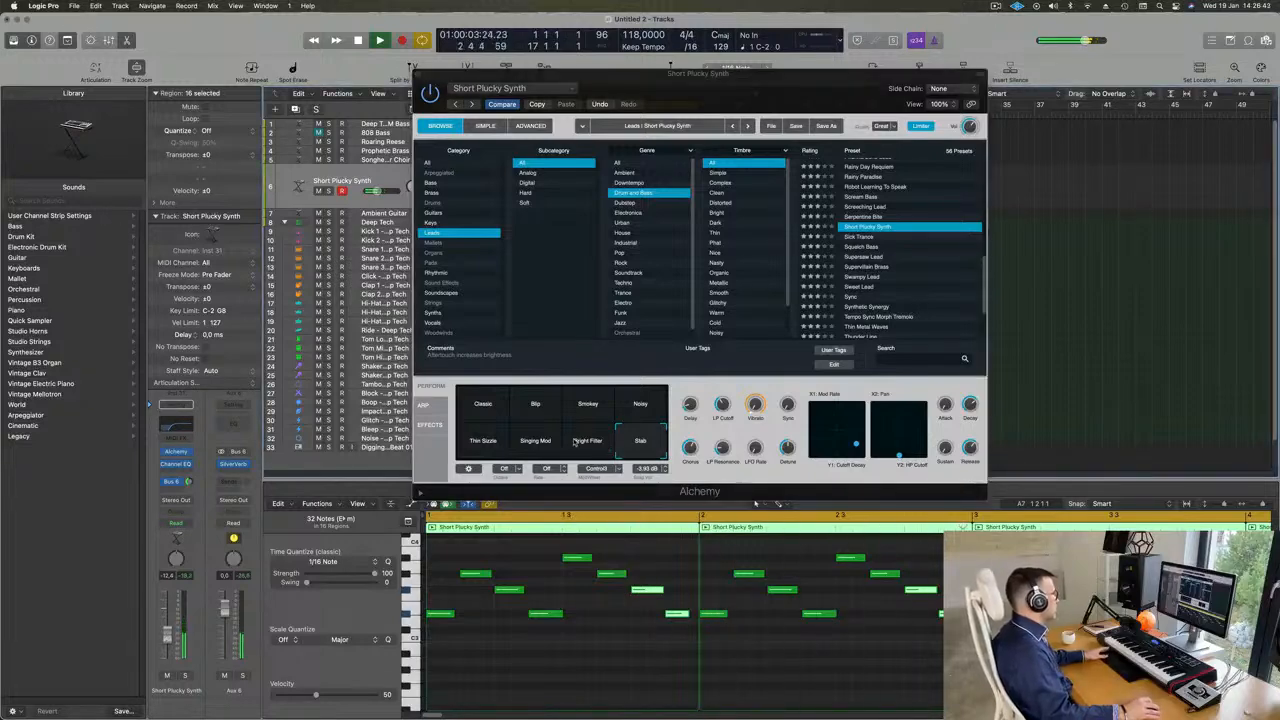
{"action": "left_click", "coordinate": [576, 444]}
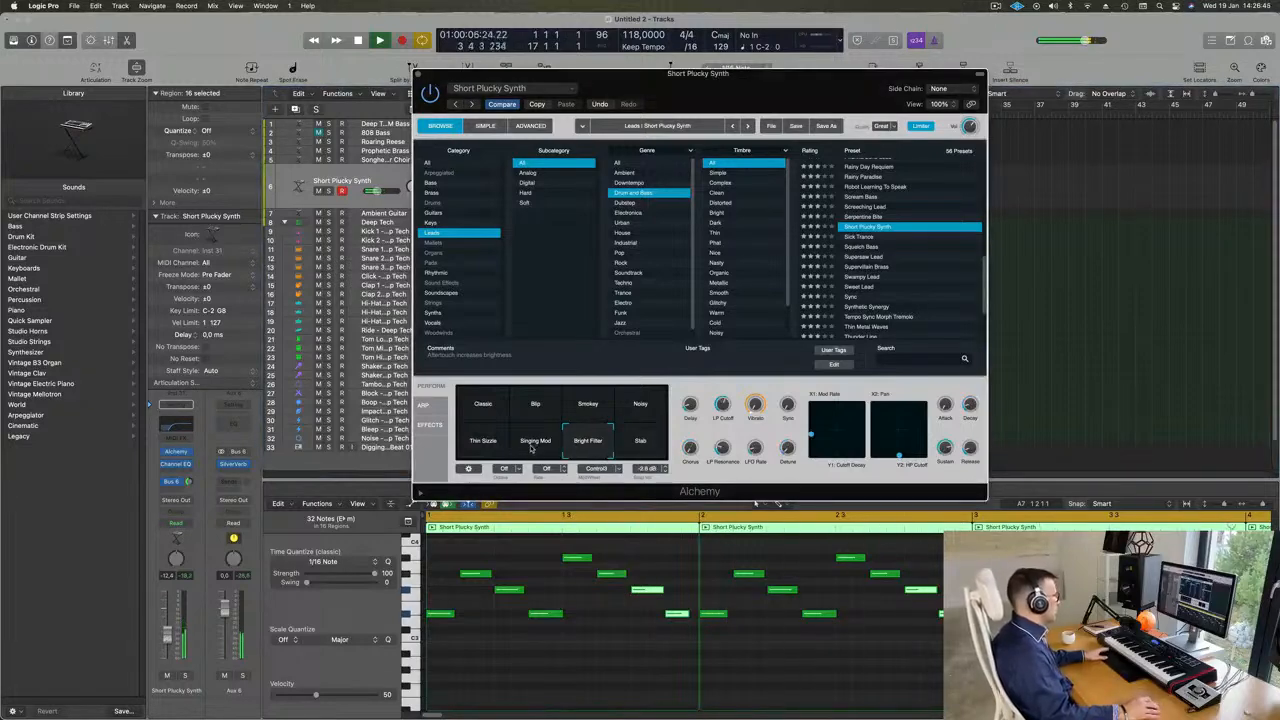
{"action": "left_click", "coordinate": [531, 448]}
{"action": "left_click", "coordinate": [500, 448]}
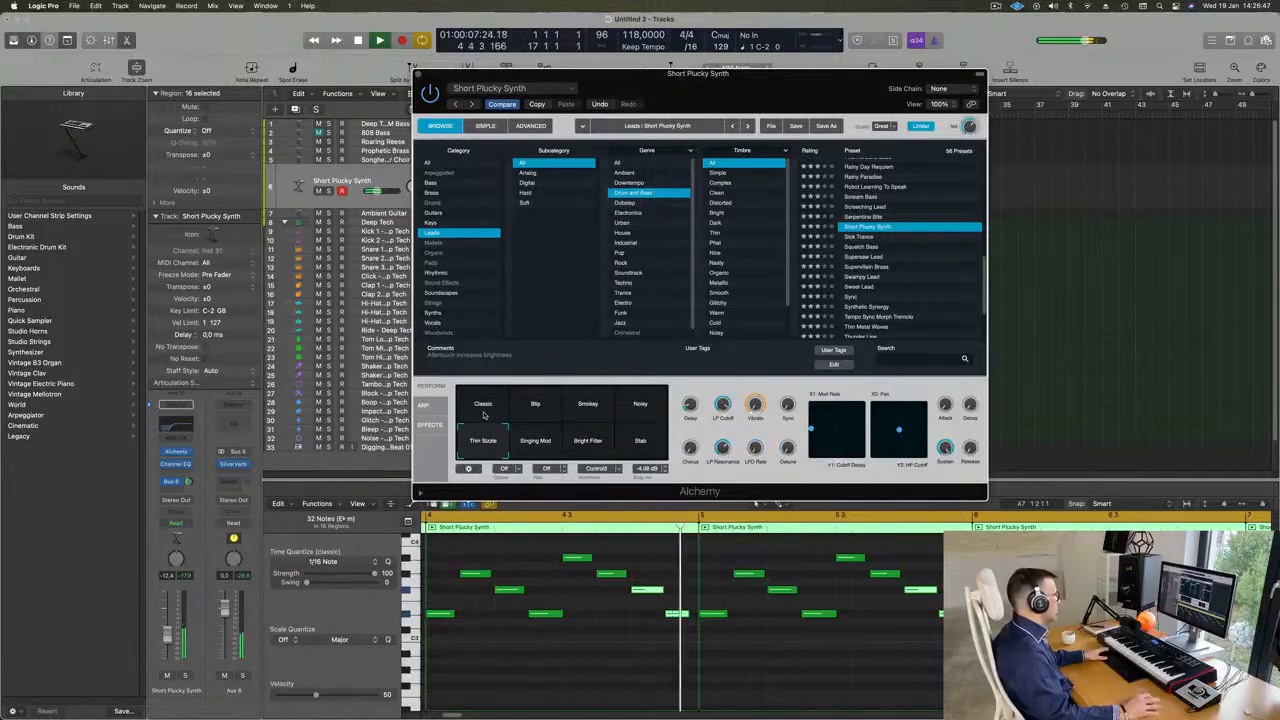
{"action": "left_click", "coordinate": [481, 396]}
{"action": "left_click", "coordinate": [531, 396]}
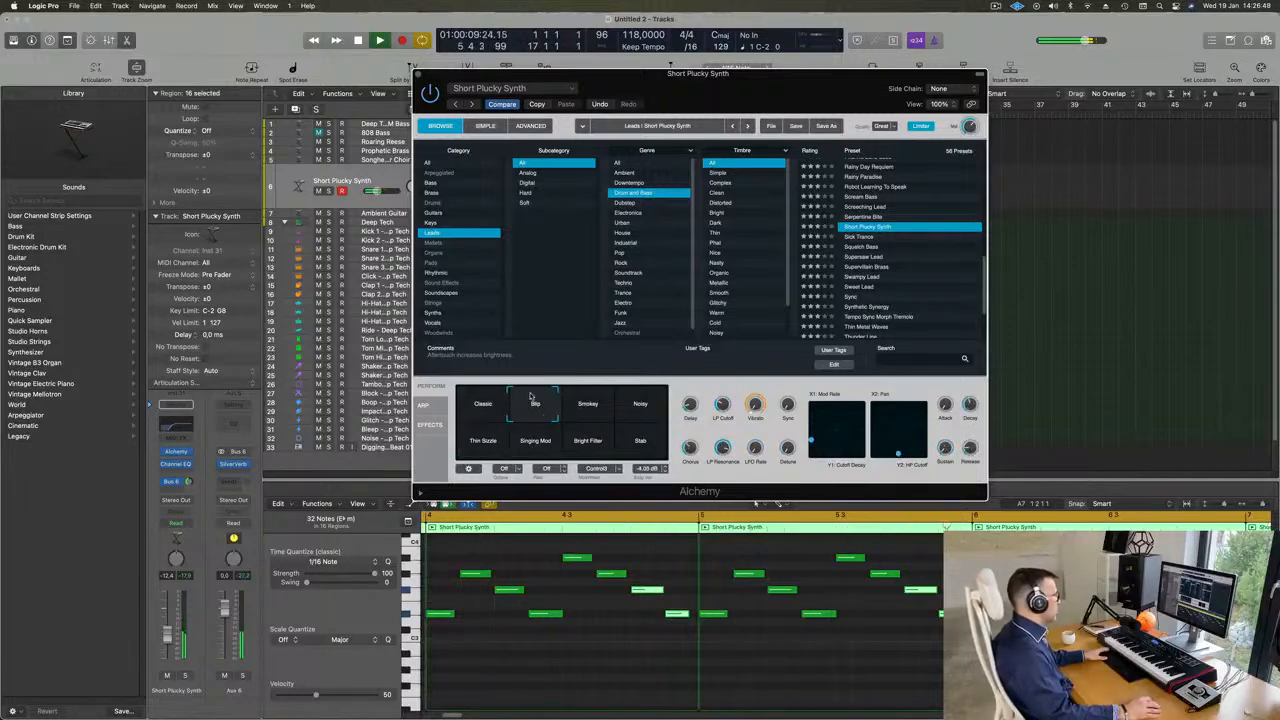
{"action": "left_click", "coordinate": [590, 402]}
{"action": "left_click", "coordinate": [645, 403]}
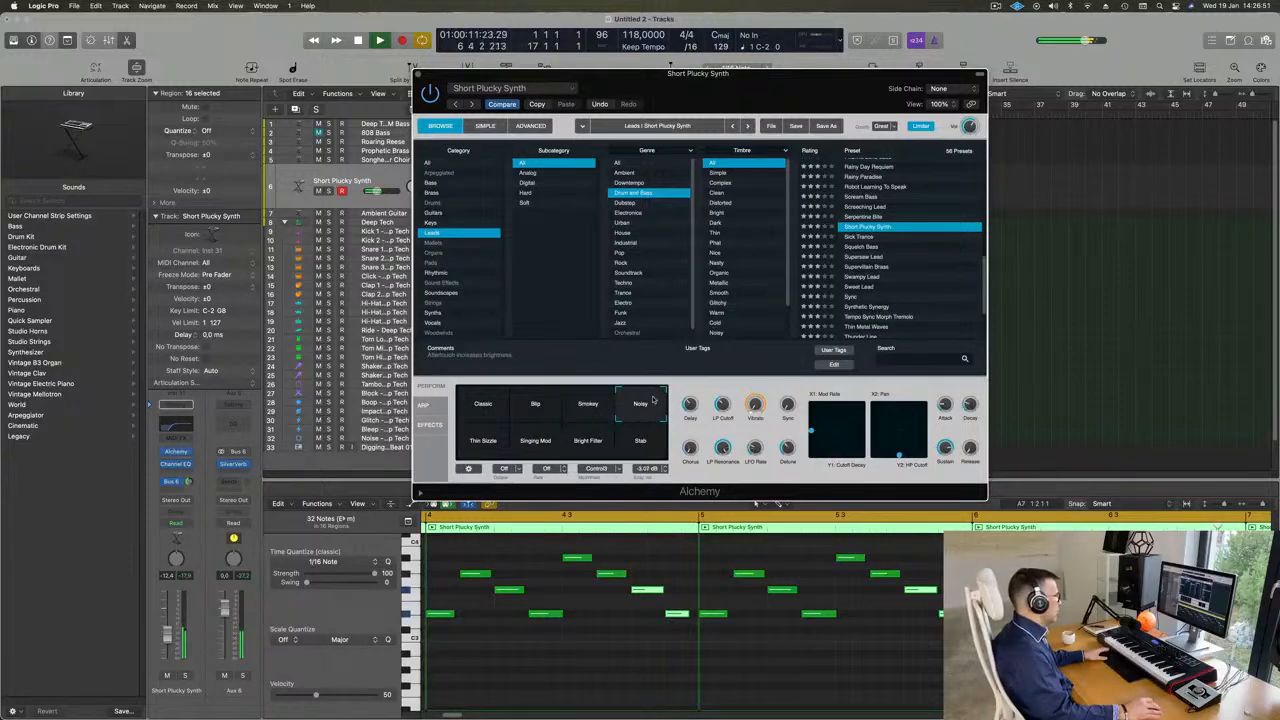
- Blend the sound between the Smokey, Noisy, Bright Filter and Stab variations, favouring Smokey, and raise the track volume to about -11.0 dB
{"action": "left_click_drag", "start_coordinate": [631, 404], "coordinate": [615, 417]}
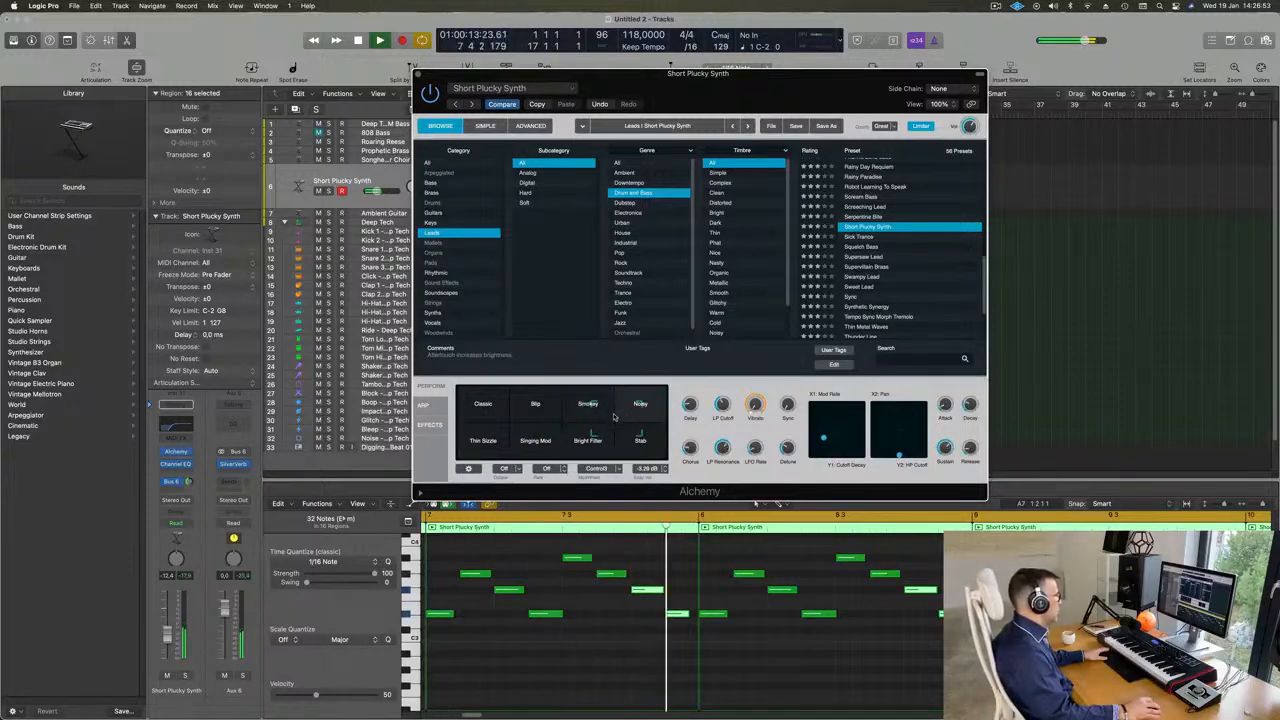
{"action": "left_click", "coordinate": [612, 411]}
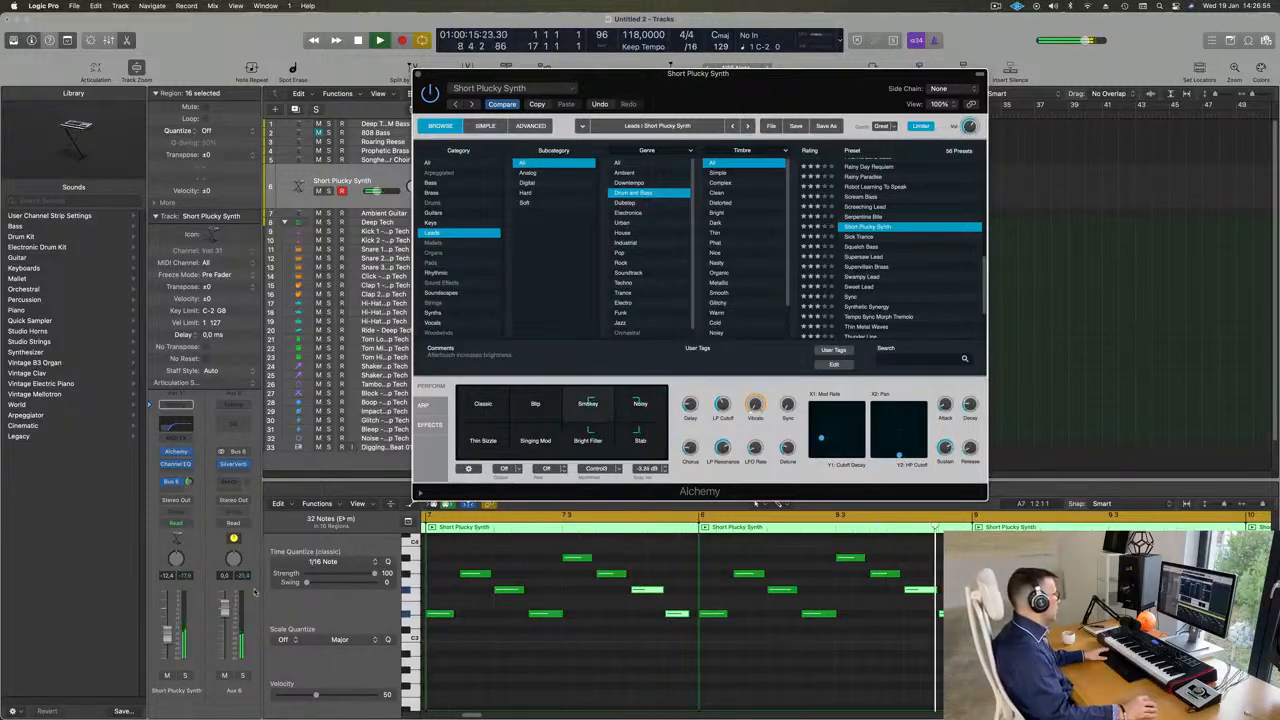
{"action": "left_click", "coordinate": [169, 635]}
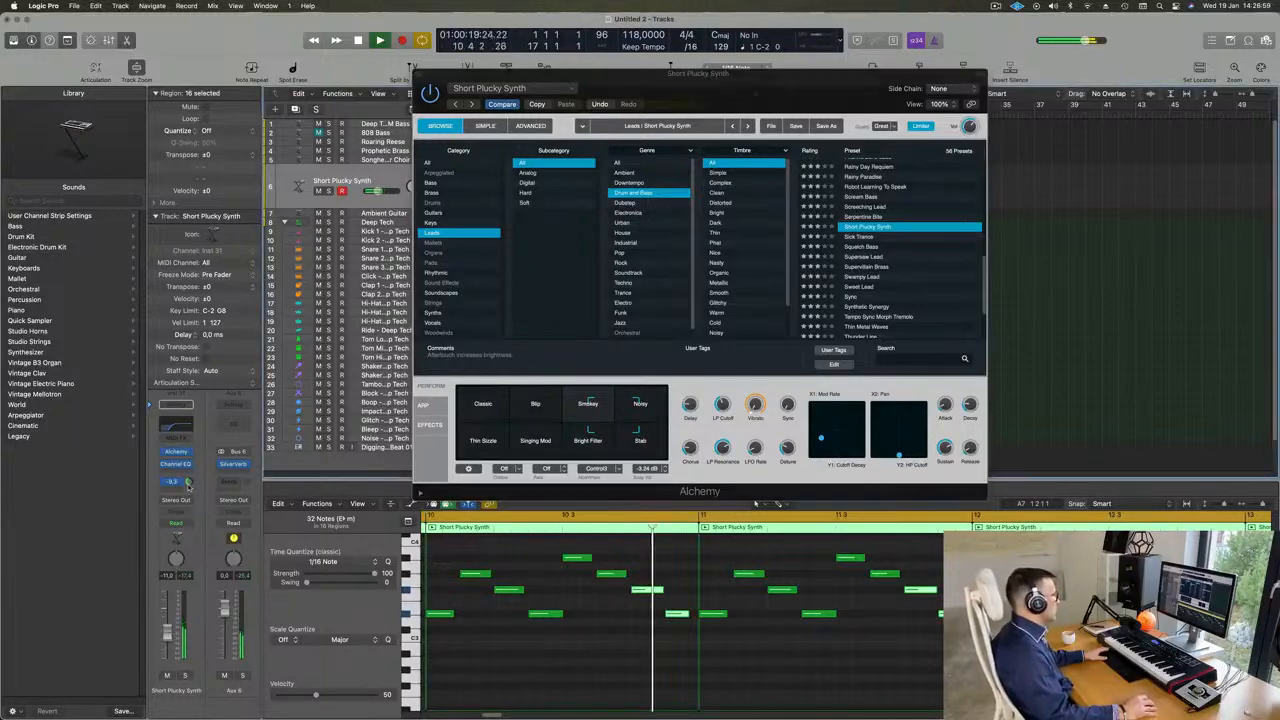
- Insert a Compressor after the Short Plucky Synth's Channel EQ and side-chain it to Kick 2 - Deep Tech (Inst 3)
{"action": "left_click_drag", "start_coordinate": [779, 75], "coordinate": [1066, 96]}
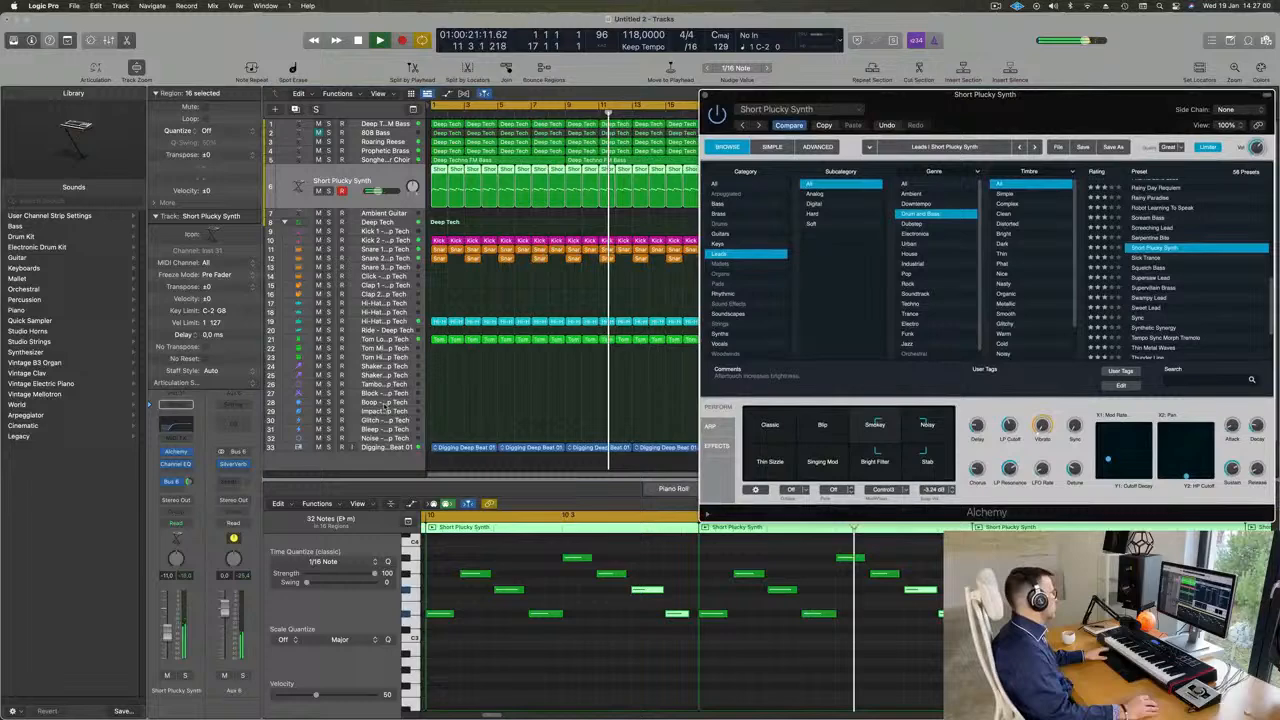
{"action": "left_click", "coordinate": [178, 467]}
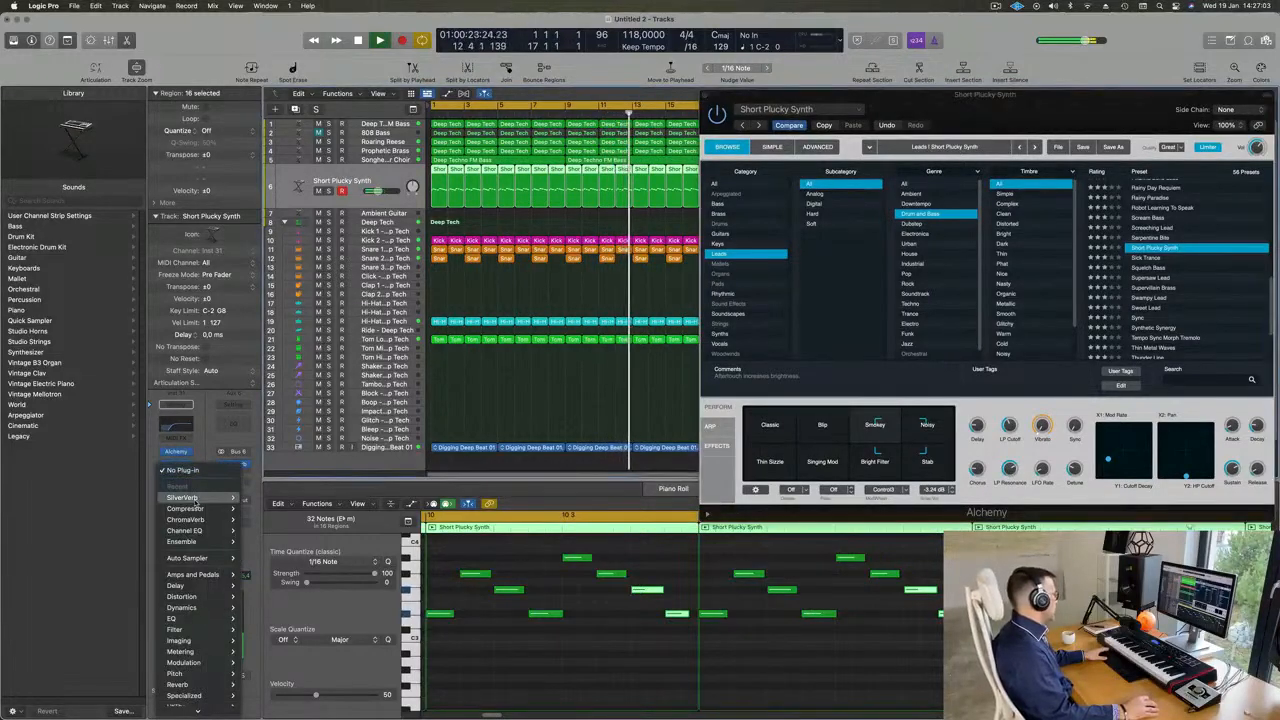
{"action": "mouse_move", "coordinate": [215, 509]}
{"action": "left_click", "coordinate": [268, 509]}
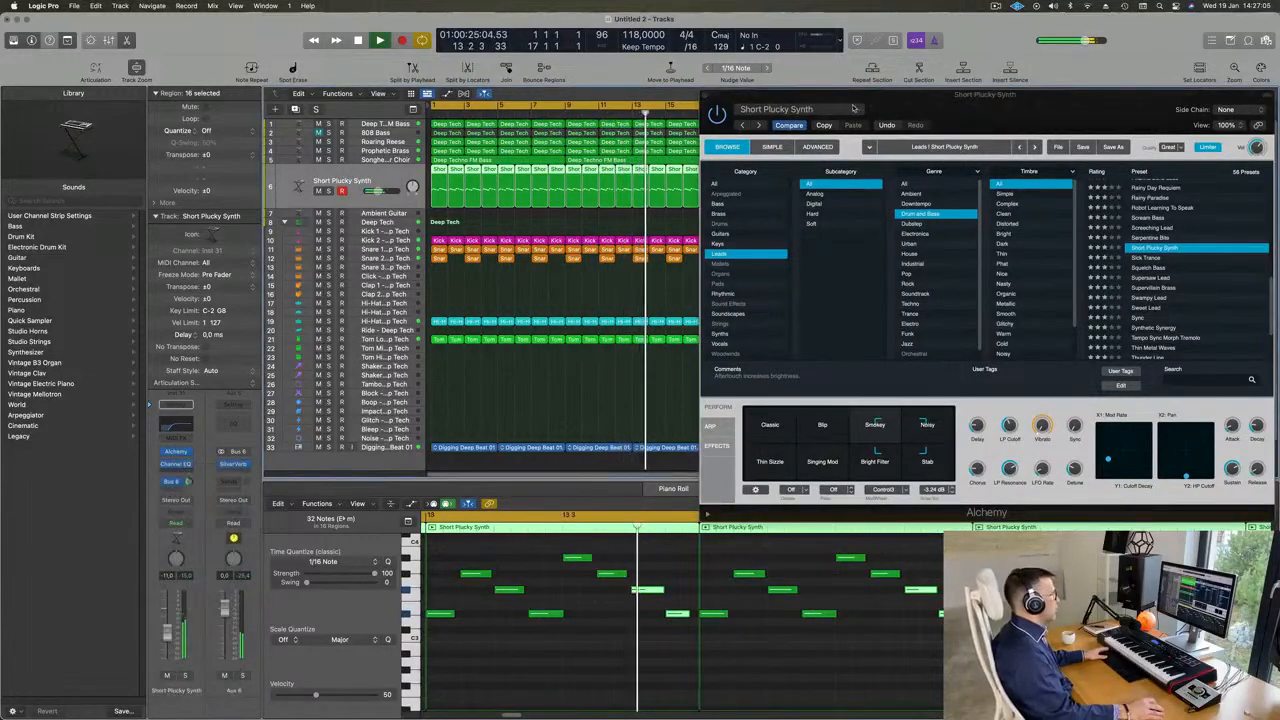
{"action": "left_click", "coordinate": [913, 154]}
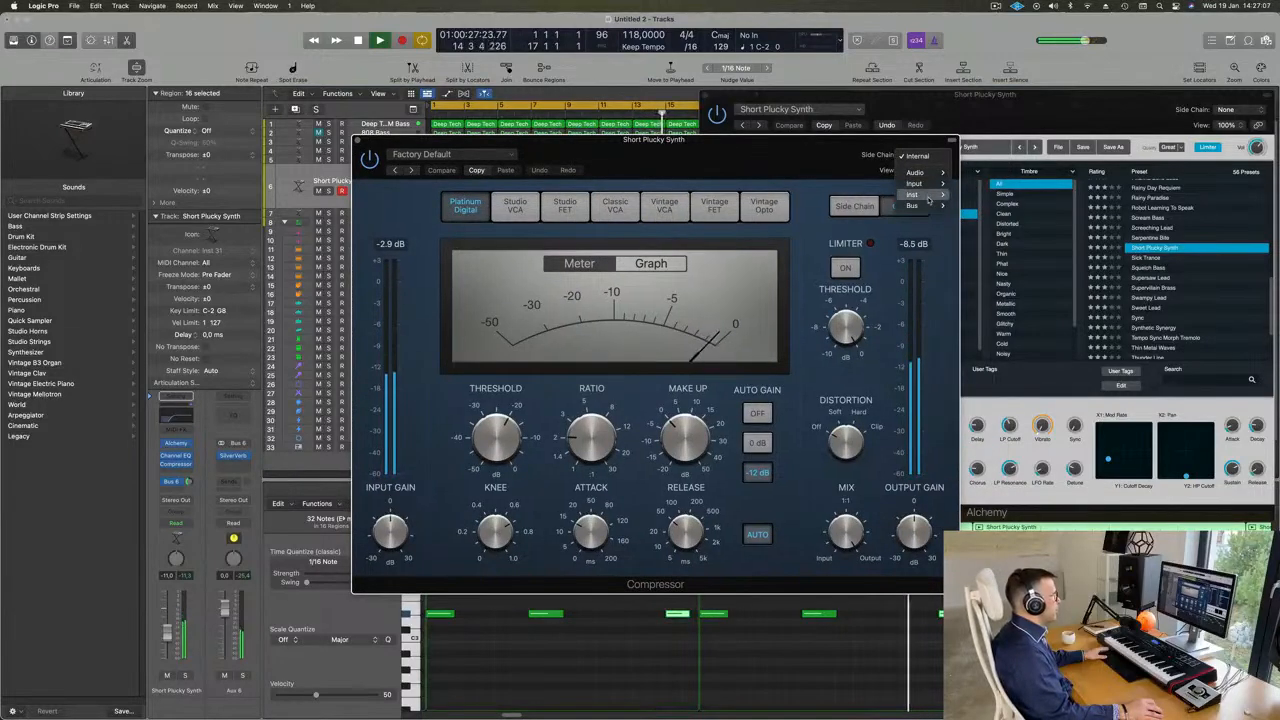
{"action": "mouse_move", "coordinate": [925, 194]}
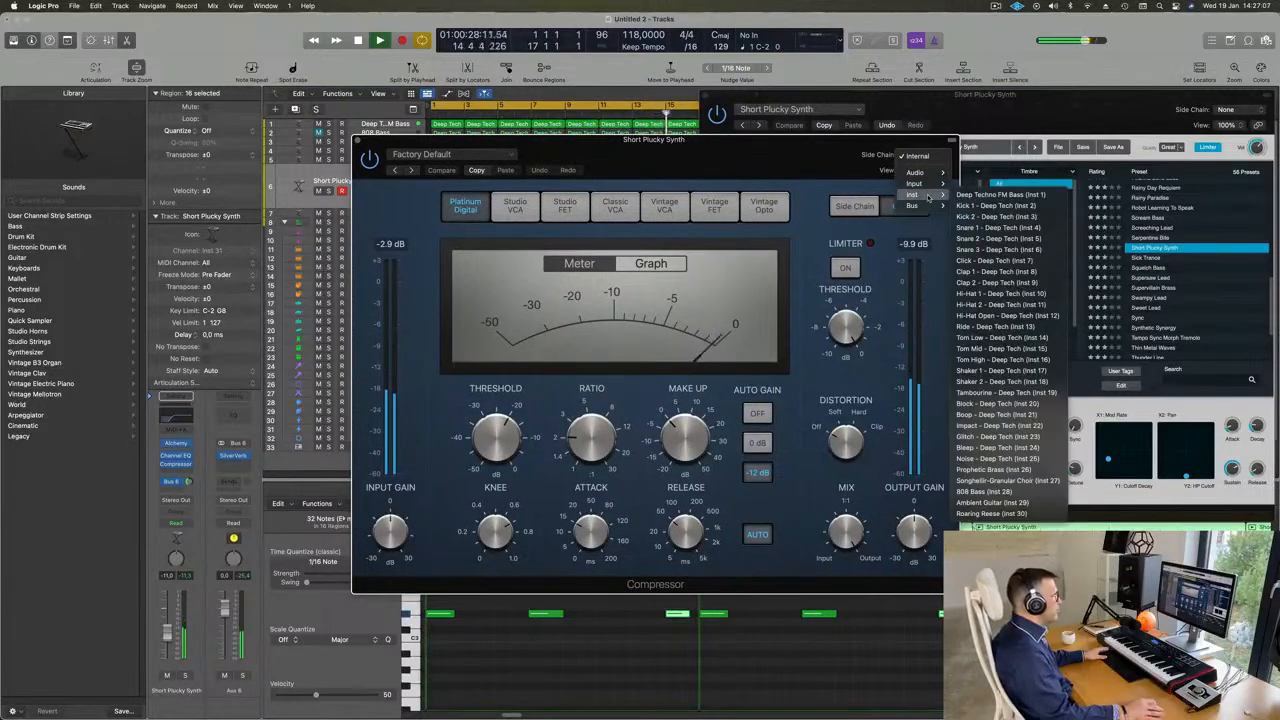
{"action": "left_click", "coordinate": [995, 216]}
{"action": "left_click_drag", "start_coordinate": [768, 150], "coordinate": [880, 147]}
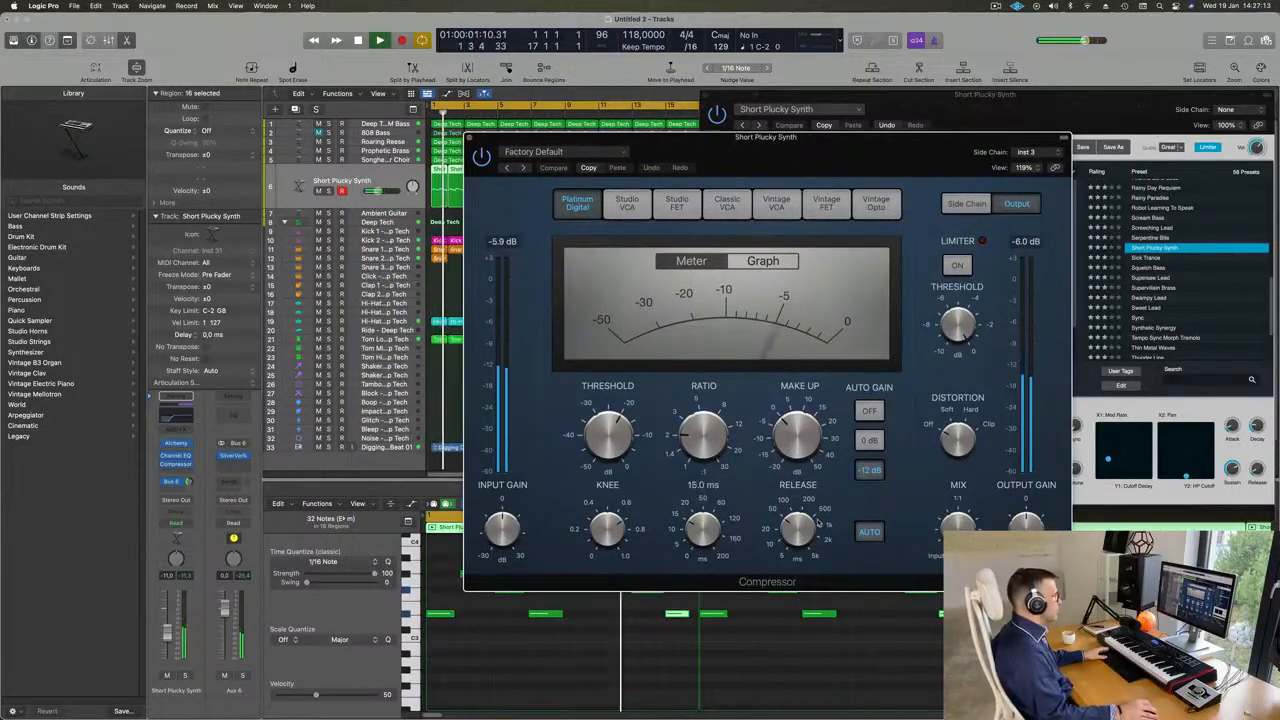
- Adjust the Compressor with auto release off, raise the track volume to about -9 dB, and close the Compressor and Alchemy windows
{"action": "left_click_drag", "start_coordinate": [797, 562], "coordinate": [797, 551]}
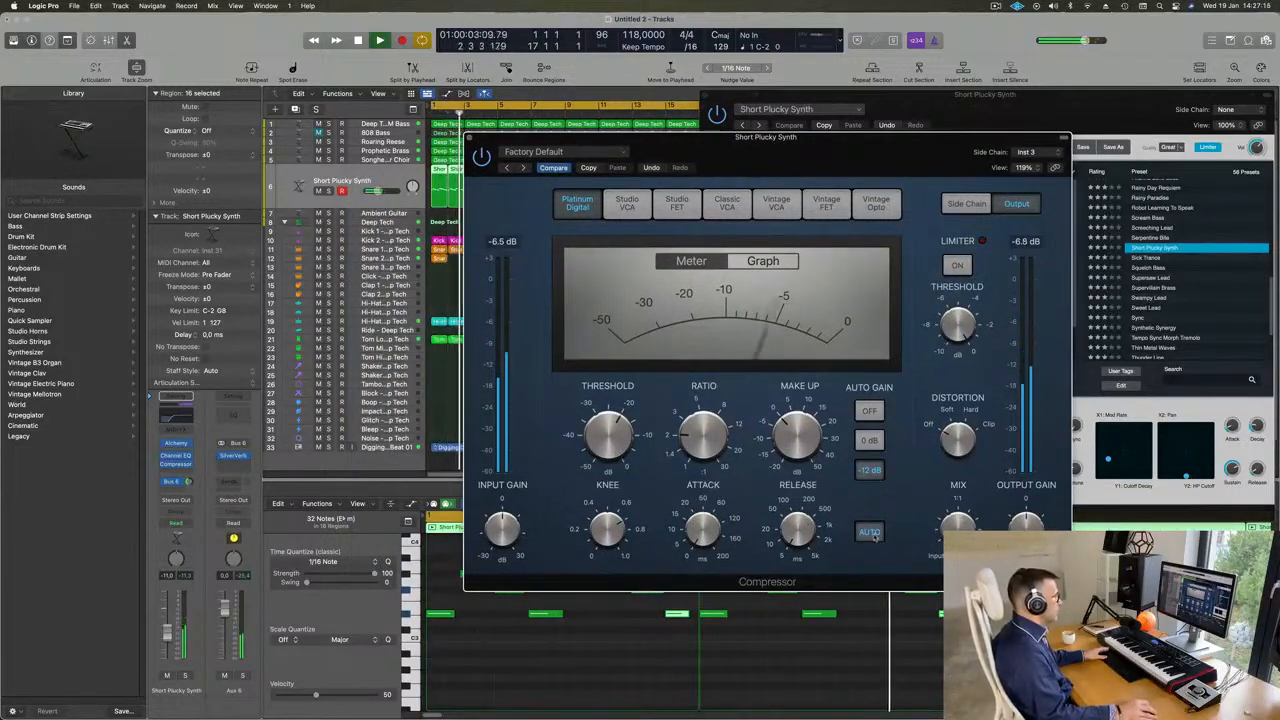
{"action": "left_click_drag", "start_coordinate": [686, 437], "coordinate": [630, 428]}
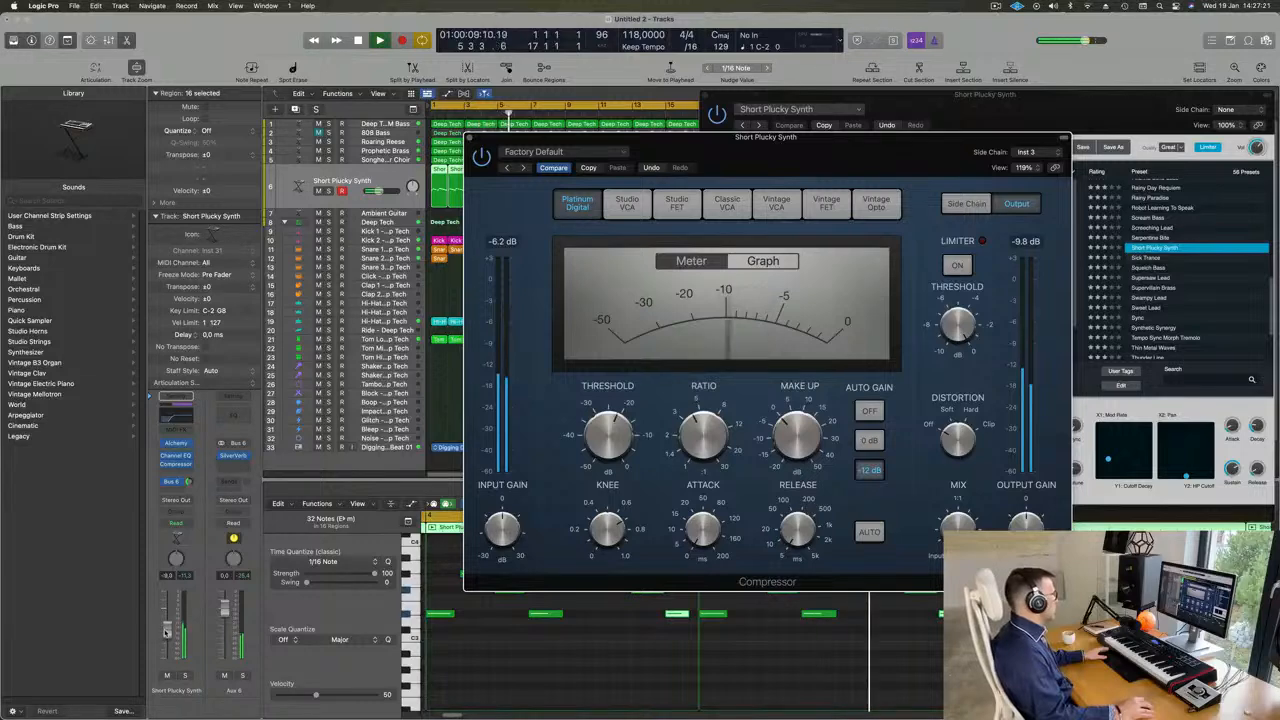
{"action": "left_click", "coordinate": [495, 117]}
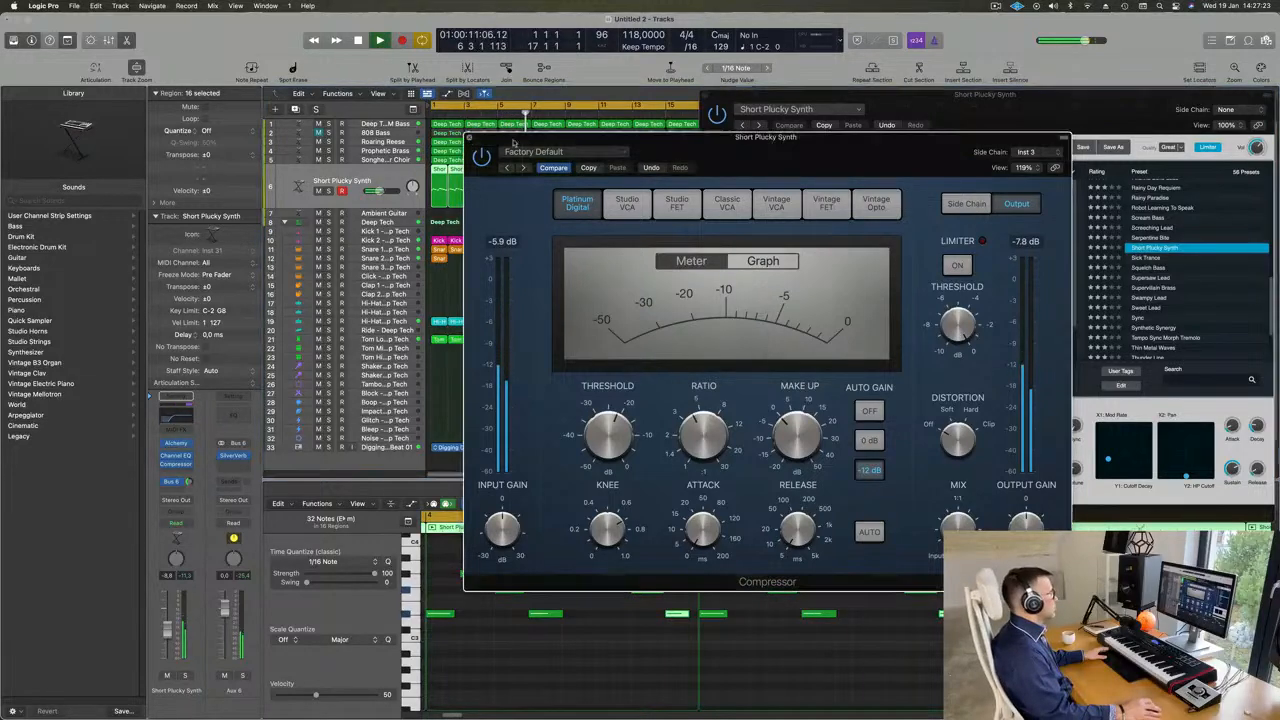
{"action": "left_click", "coordinate": [471, 137]}
{"action": "left_click_drag", "start_coordinate": [710, 99], "coordinate": [563, 197]}
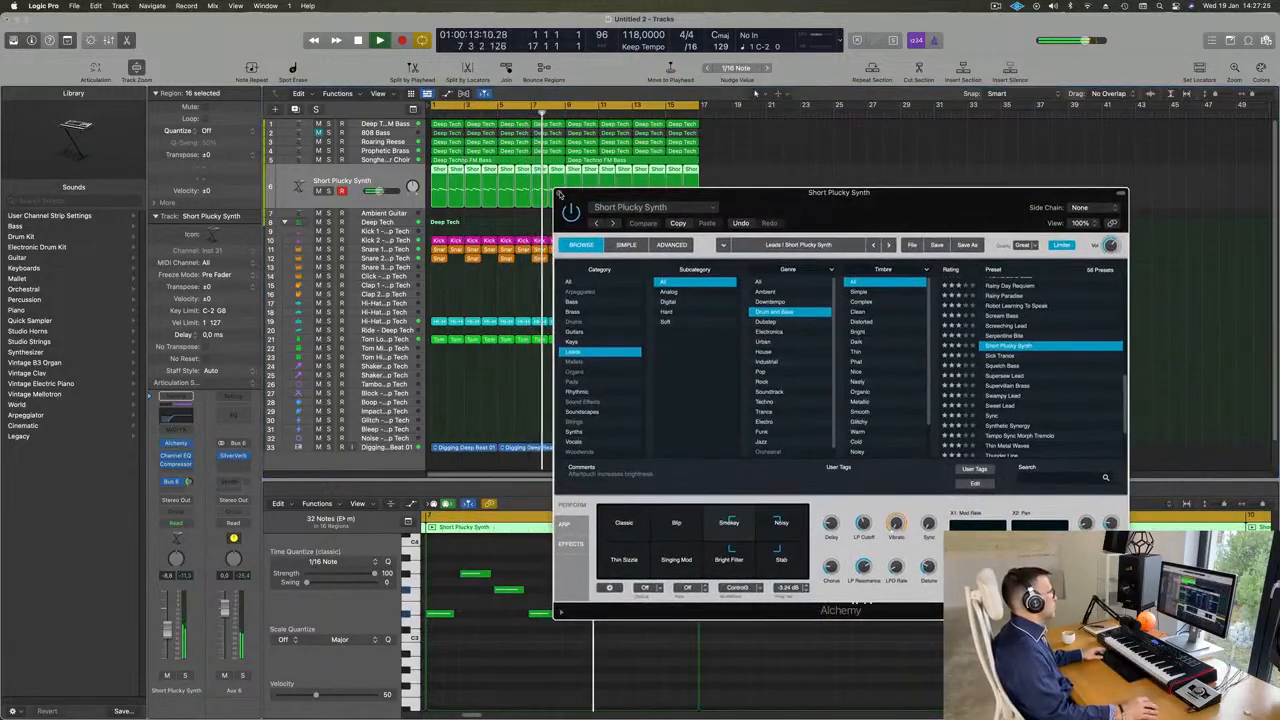
{"action": "left_click", "coordinate": [559, 193]}
- Mute the Deep Techno FM Bass, Prophetic Brass and choir tracks, keeping Roaring Reese audible with the synth and drums
{"action": "key", "text": "super+Left"}
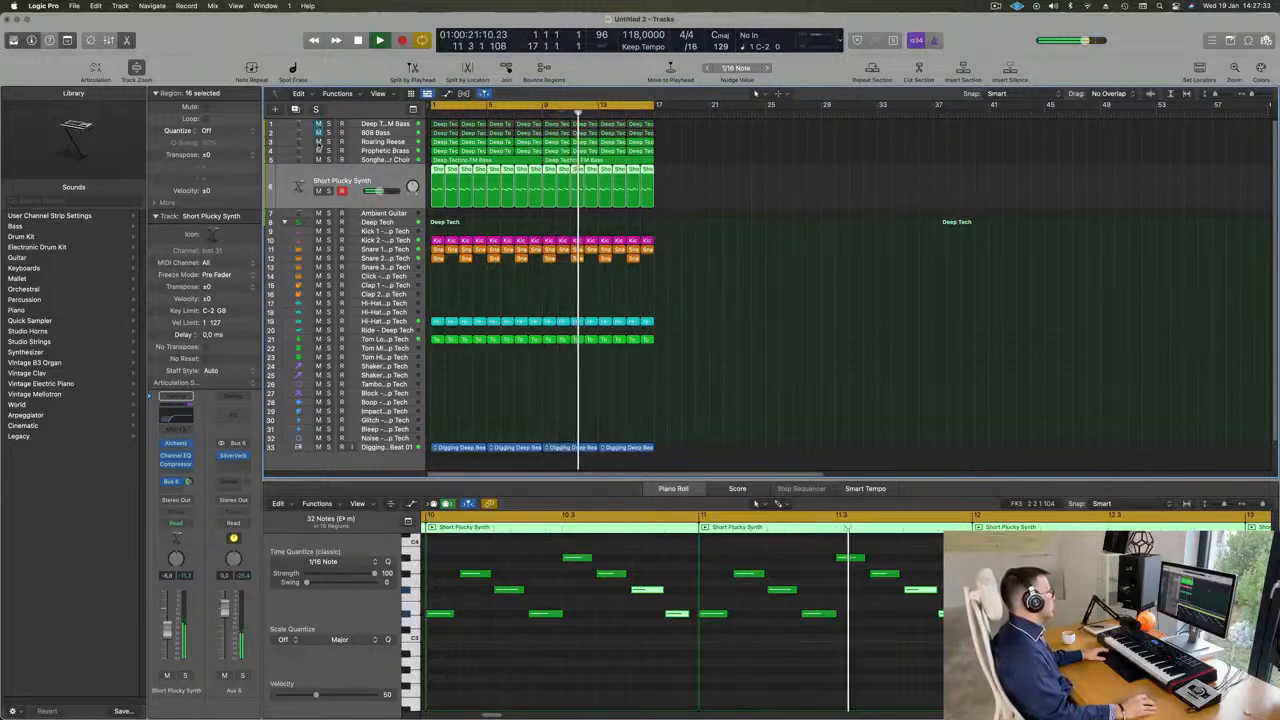
{"action": "left_click_drag", "start_coordinate": [318, 131], "coordinate": [318, 142]}
{"action": "left_click", "coordinate": [319, 145]}
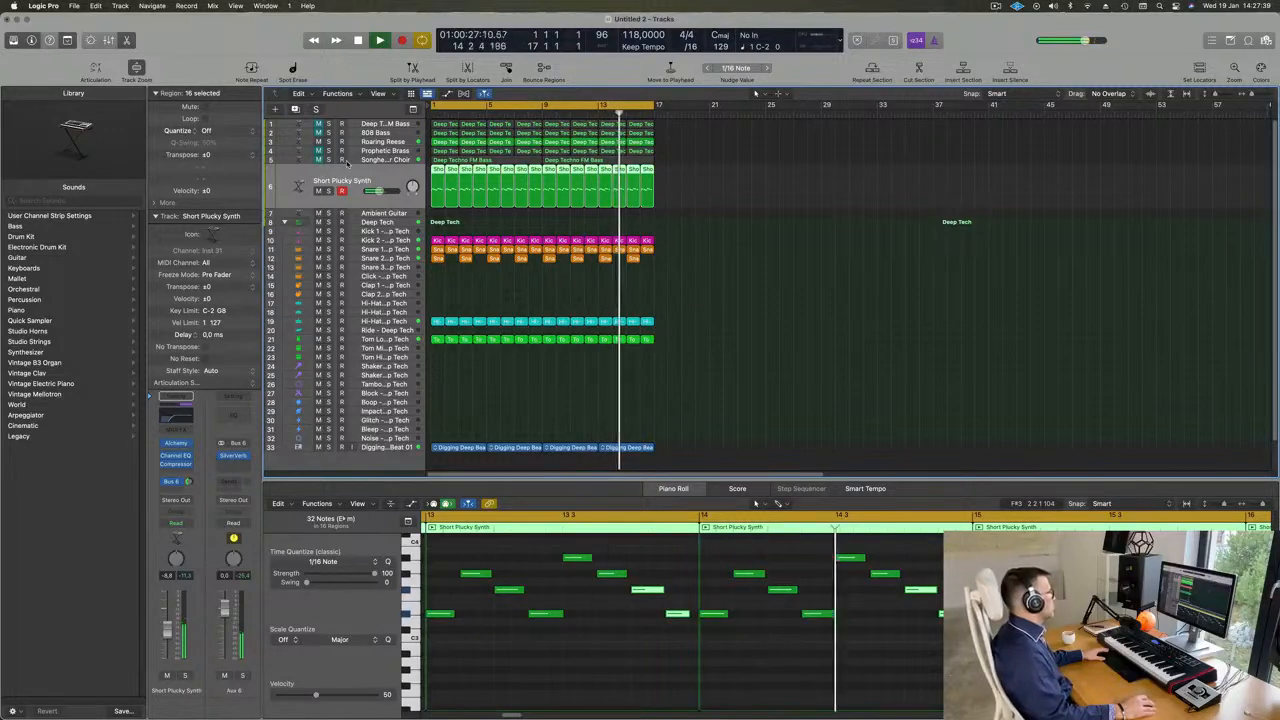
{"action": "scroll", "coordinate": [748, 237], "scroll_direction": "up", "scroll_amount": 1}
{"action": "scroll", "coordinate": [746, 237], "scroll_direction": "down", "scroll_amount": 2}
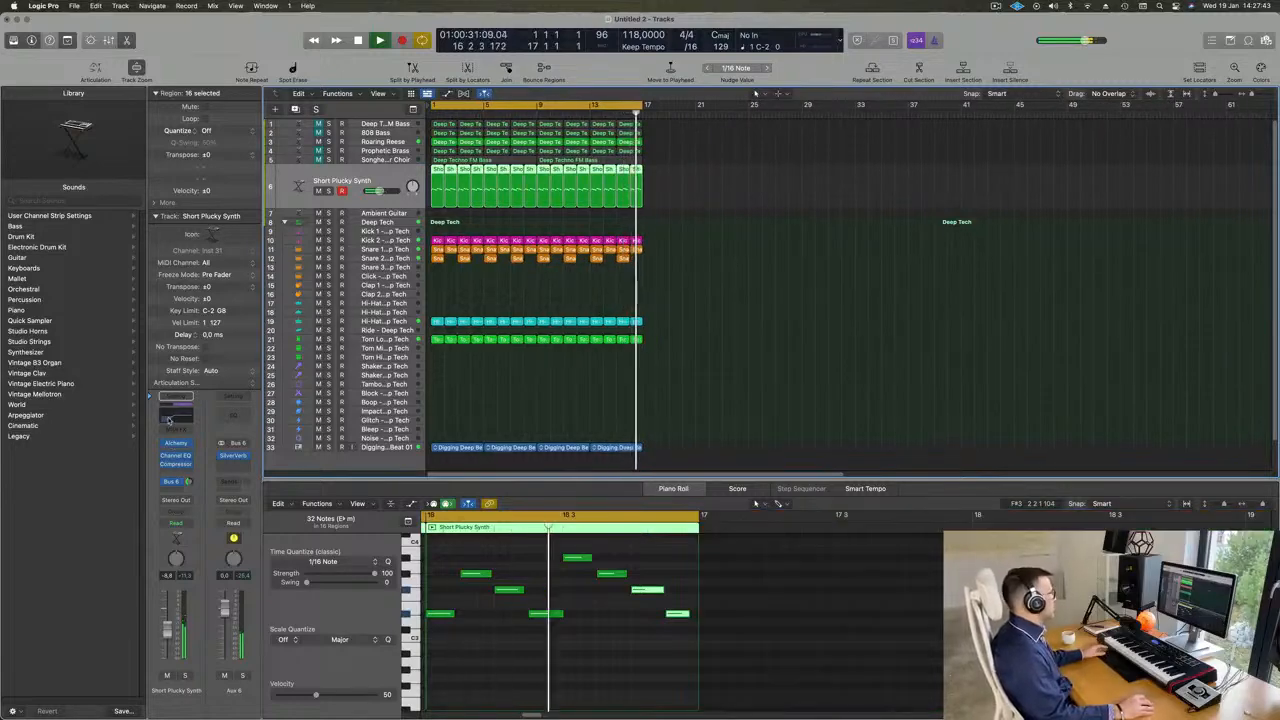
- Set the low-cut filter in the Short Plucky Synth's Channel EQ to about 254 Hz and close the EQ
{"action": "left_click", "coordinate": [175, 456]}
{"action": "left_click_drag", "start_coordinate": [735, 368], "coordinate": [708, 347]}
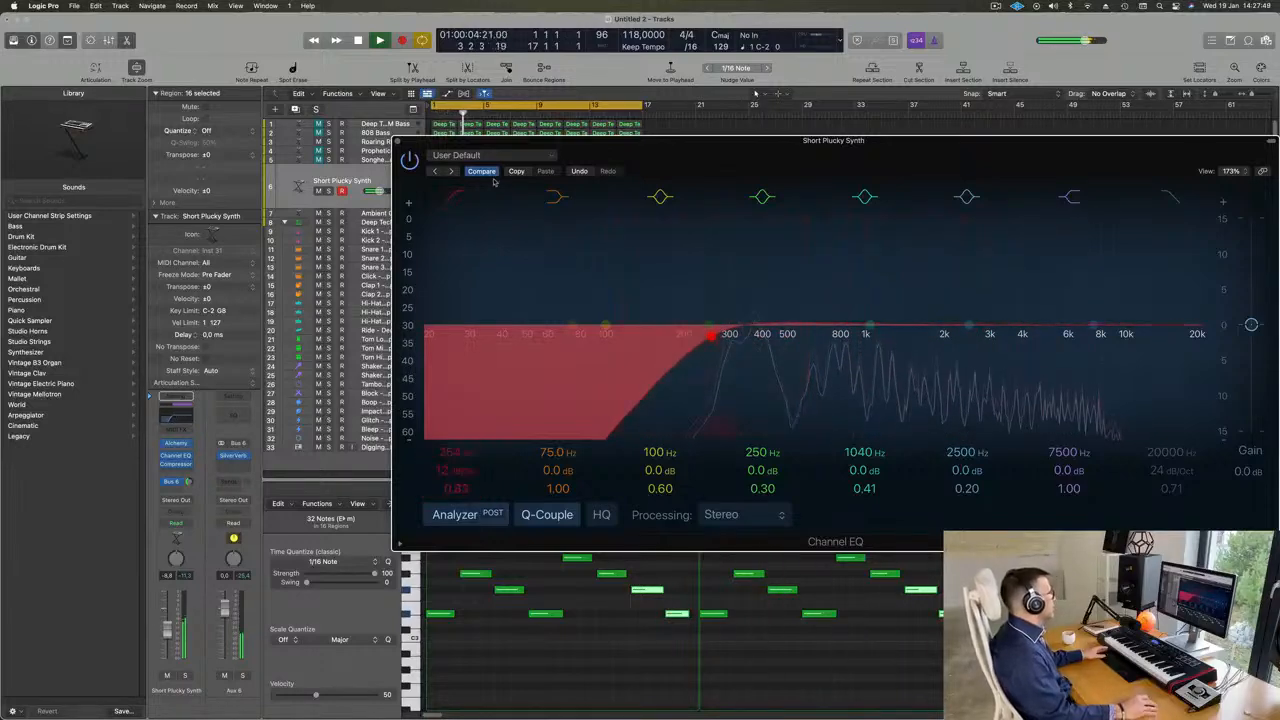
{"action": "left_click", "coordinate": [397, 143]}
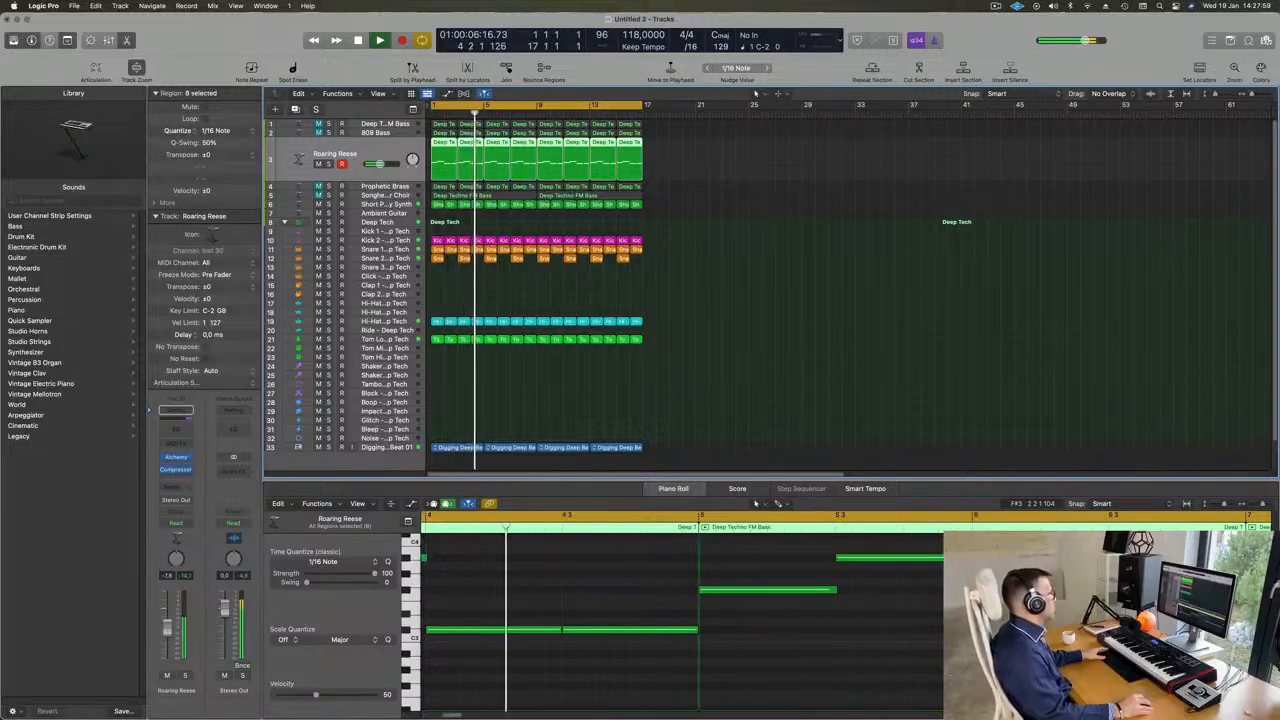
- Unmute the Songhellir Granular Choir, Prophetic Brass and Deep Techno FM Bass tracks, keeping the 808 Bass muted
{"action": "left_click", "coordinate": [292, 192]}
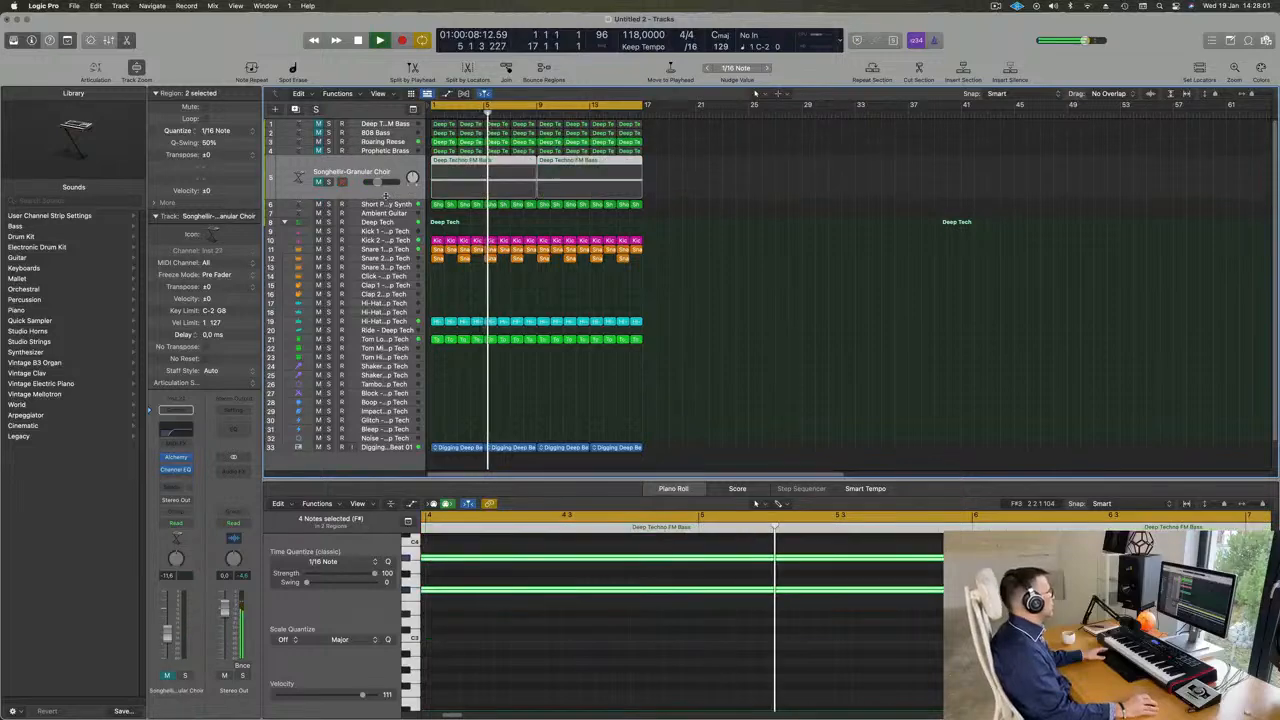
{"action": "left_click", "coordinate": [318, 182]}
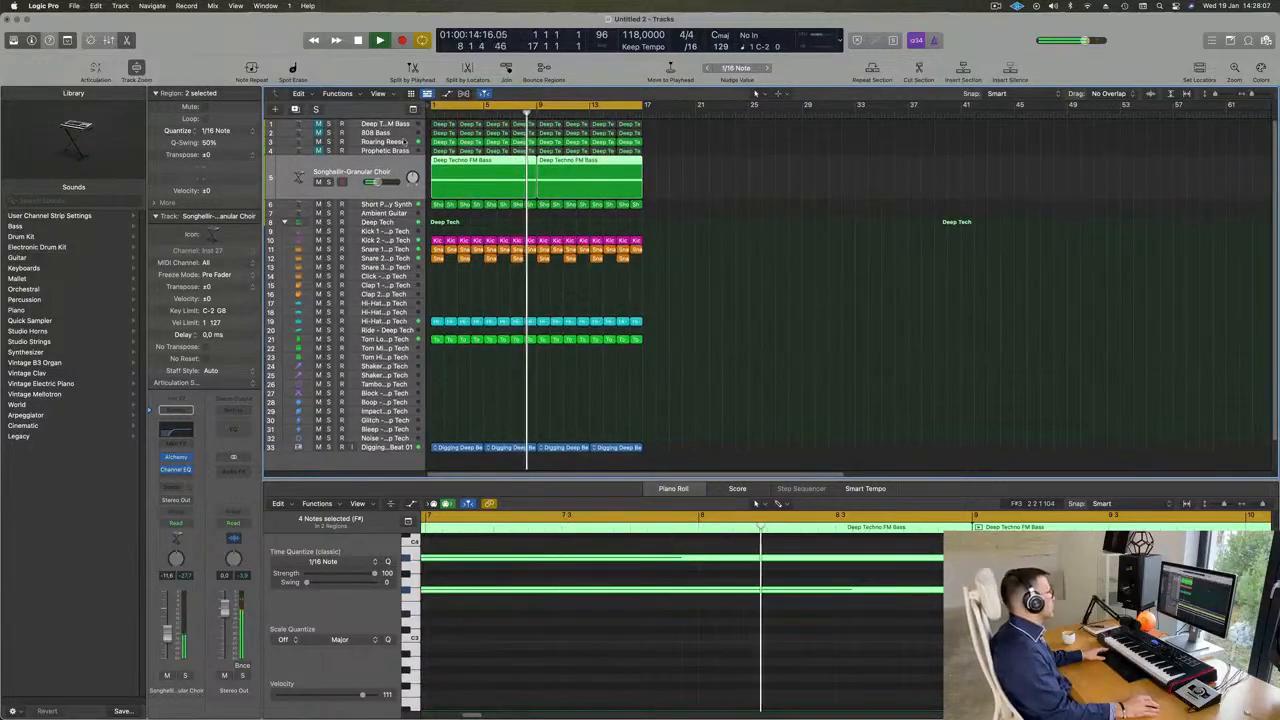
{"action": "left_click", "coordinate": [388, 132]}
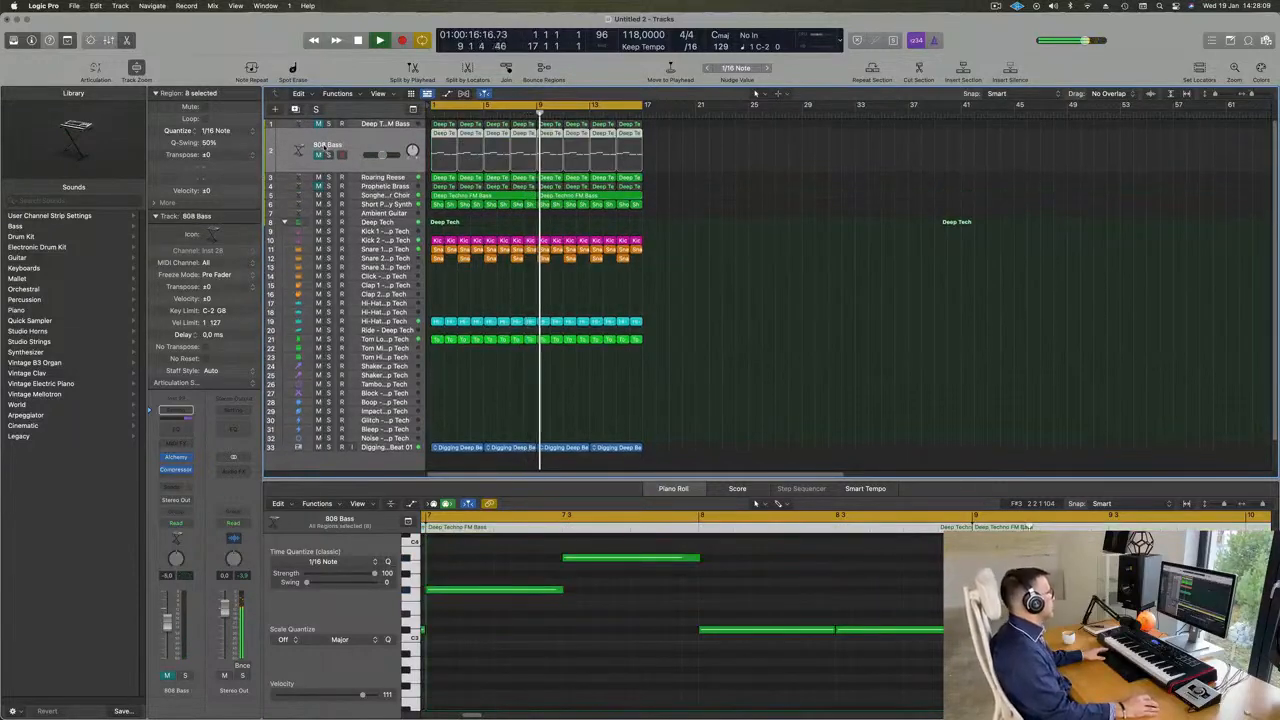
{"action": "left_click", "coordinate": [386, 187]}
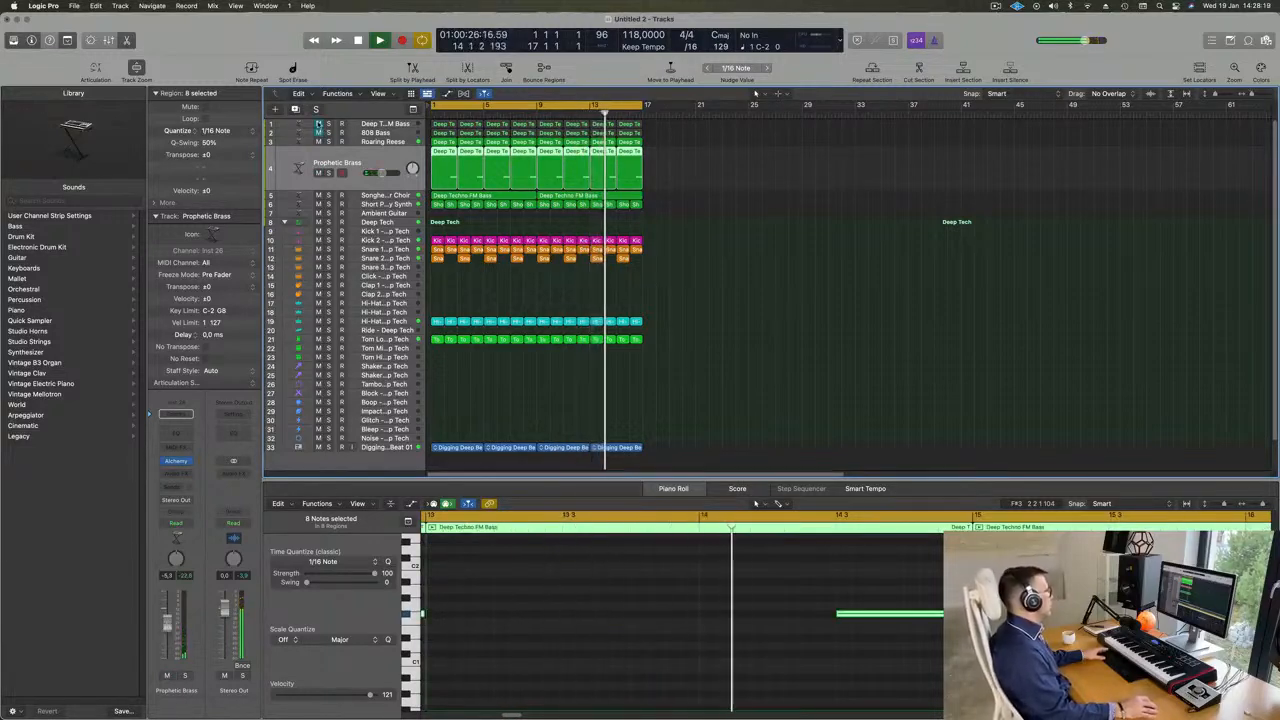
{"action": "left_click", "coordinate": [318, 124]}
{"action": "left_click", "coordinate": [299, 125]}
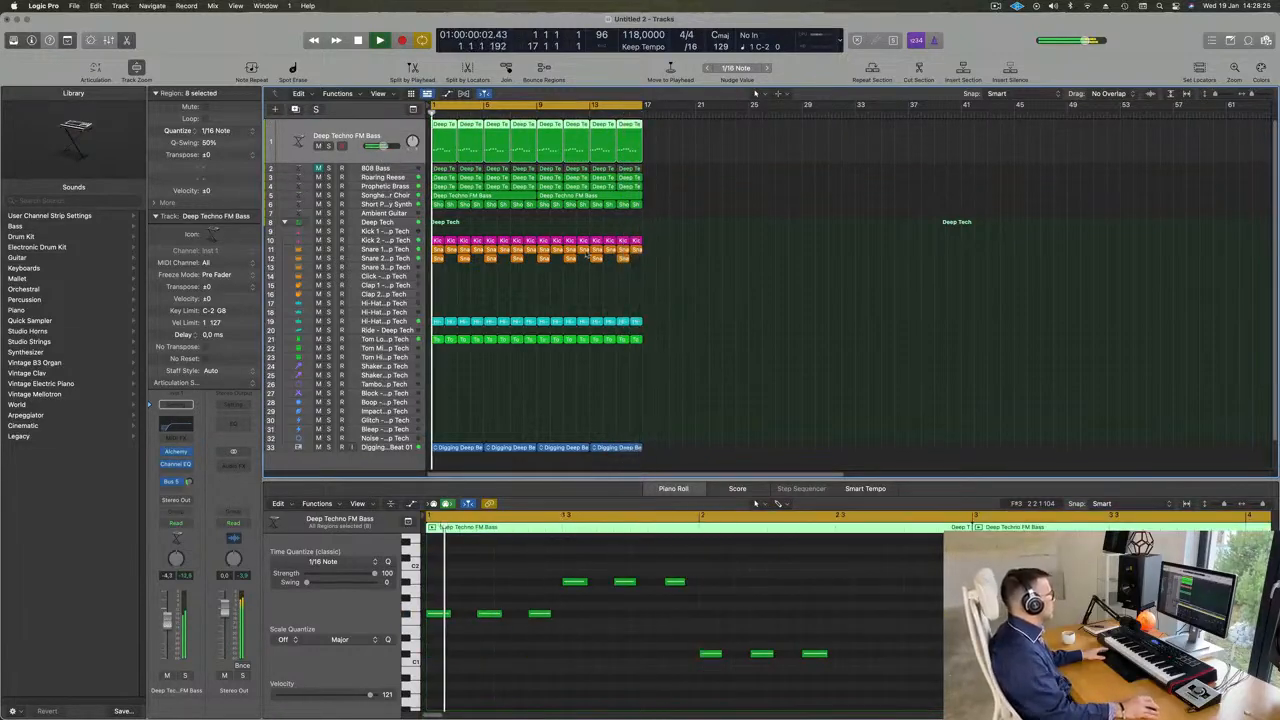
- Select the Short Plucky Synth track and clear the region selection in the arrangement
{"action": "scroll", "coordinate": [452, 228], "scroll_direction": "down", "scroll_amount": 2}
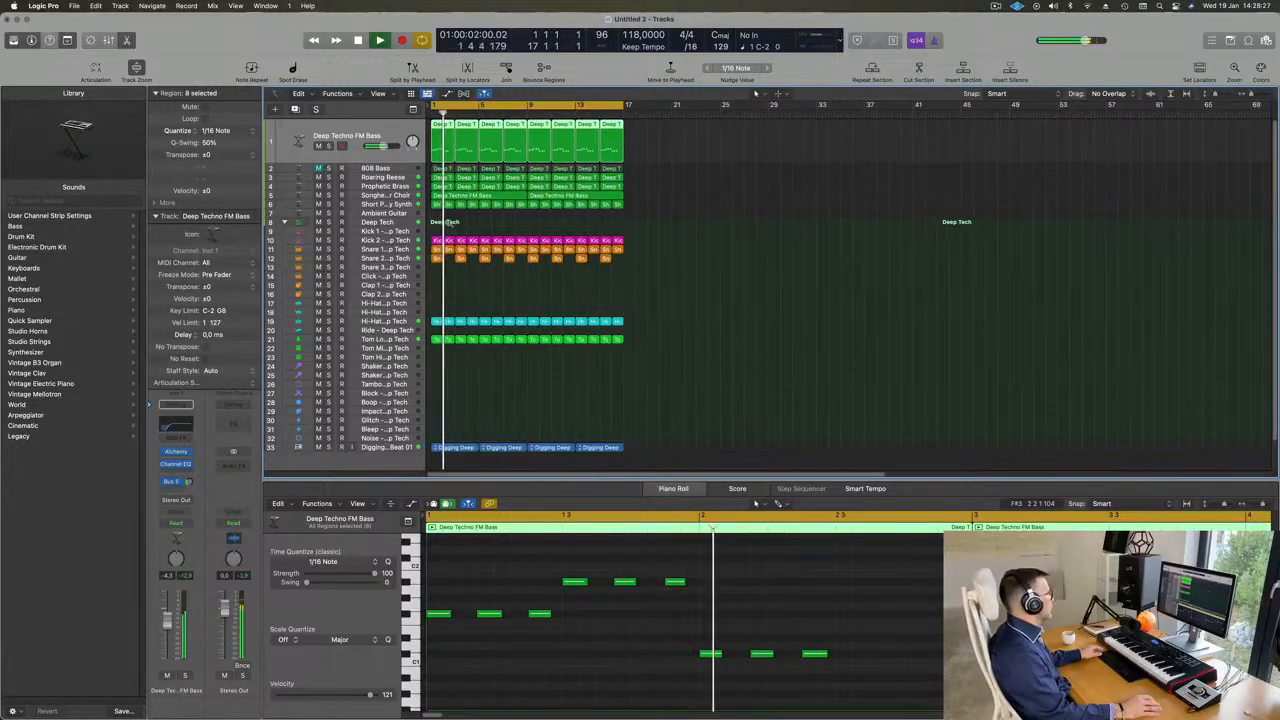
{"action": "left_click", "coordinate": [397, 205]}
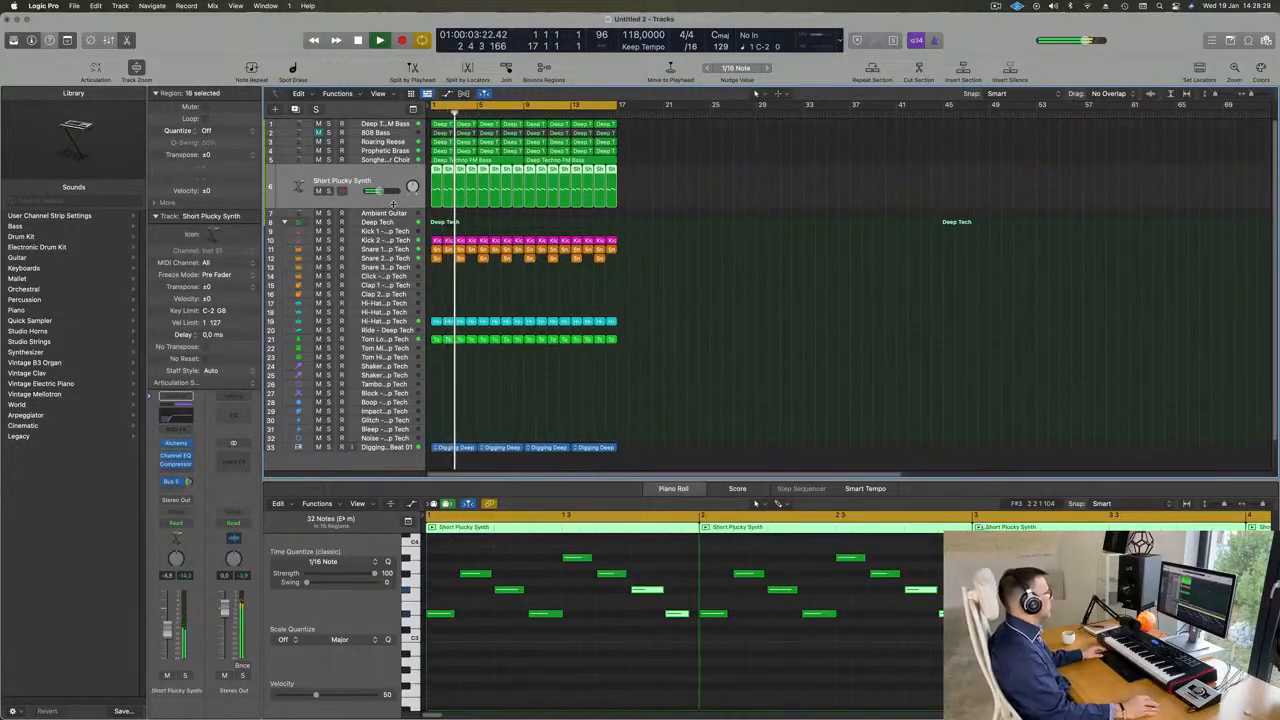
{"action": "left_click", "coordinate": [996, 6]}
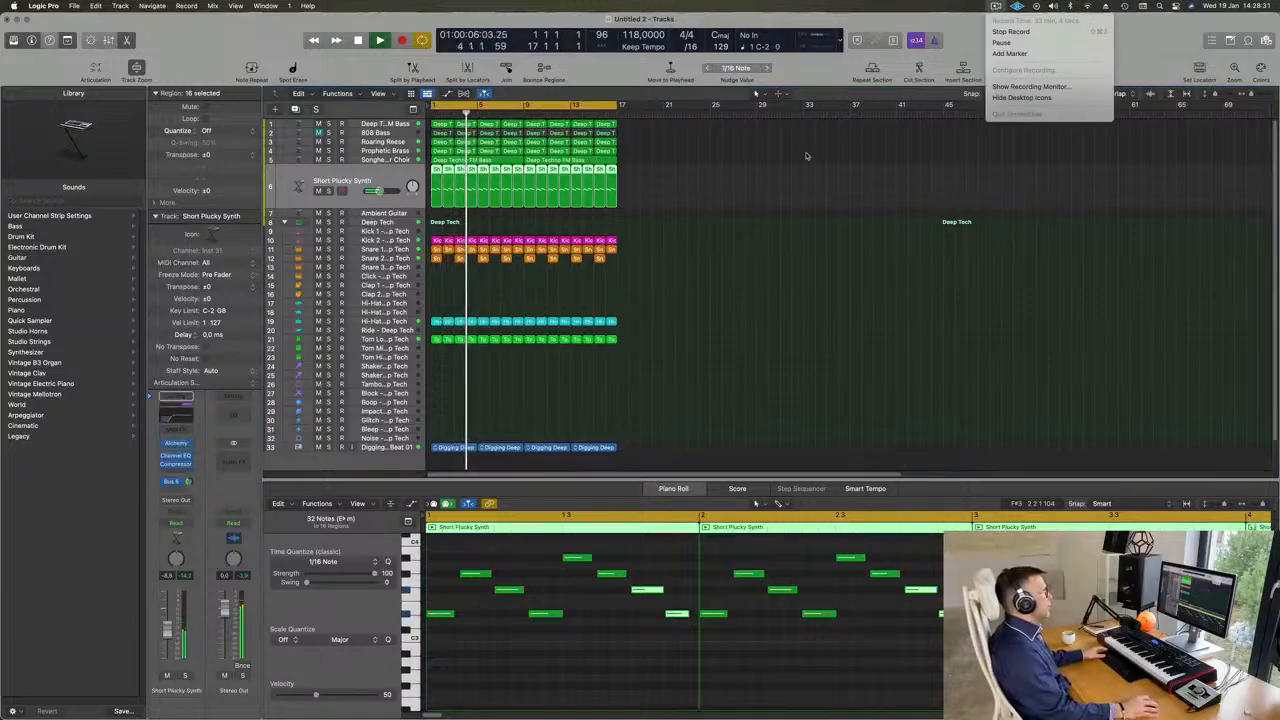
{"action": "left_click", "coordinate": [750, 155]}
{"action": "scroll", "coordinate": [723, 163], "scroll_direction": "down", "scroll_amount": 2}
{"action": "scroll", "coordinate": [697, 190], "scroll_direction": "up", "scroll_amount": 2}
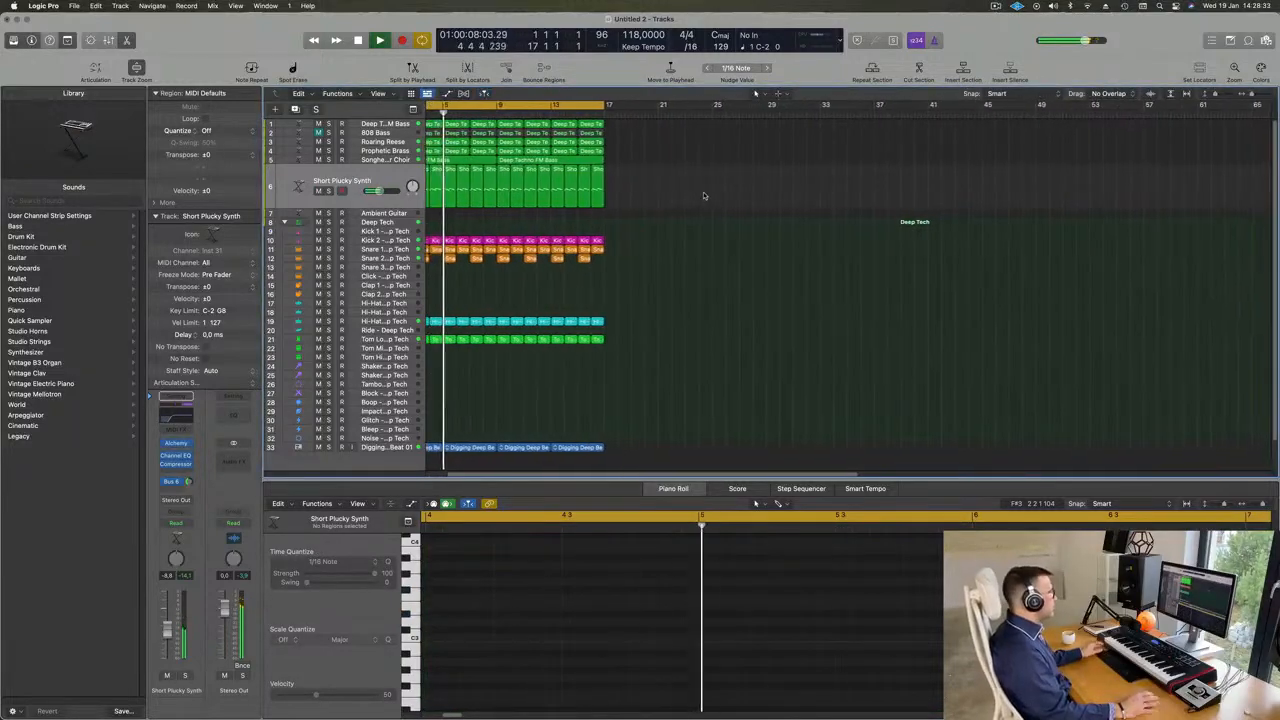